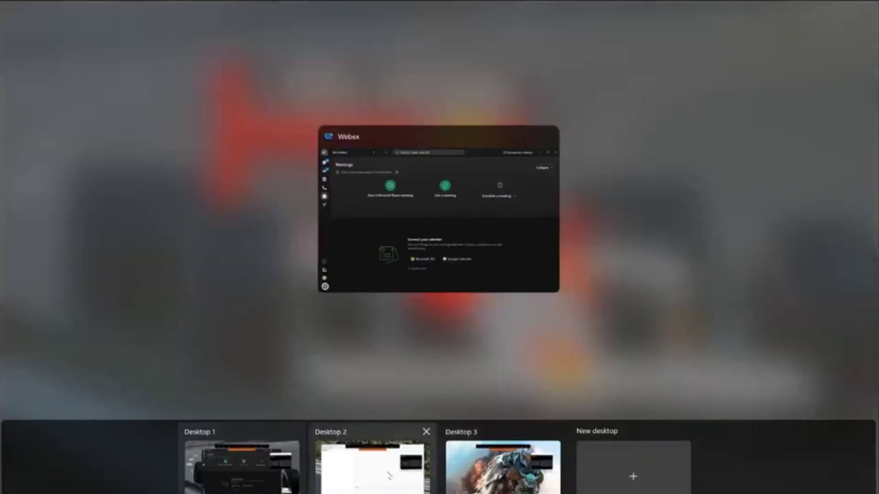
# - Switch to the desktop with Simcenter STAR-CCM+ and start creating a new file
pyautogui.click(388, 476)
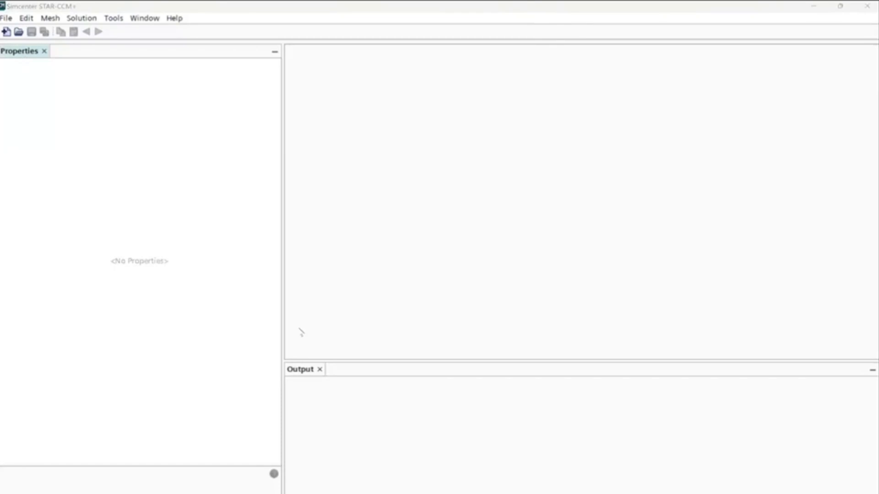
pyautogui.click(5, 18)
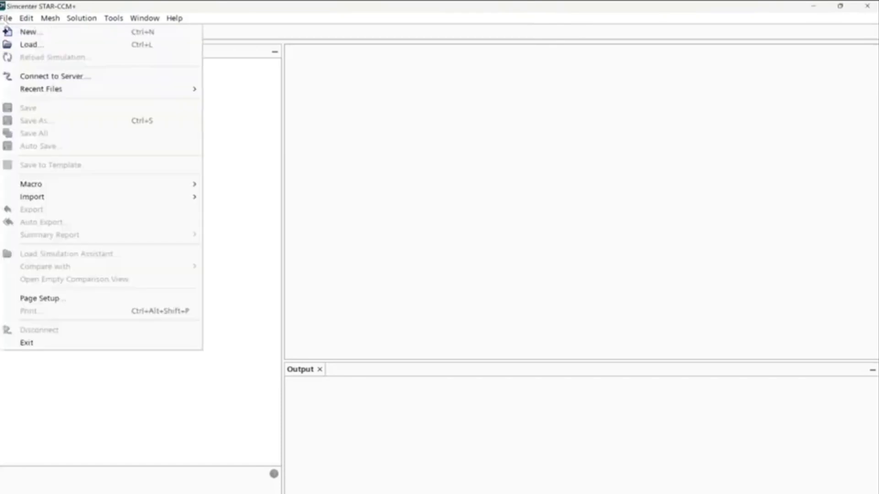
pyautogui.click(6, 18)
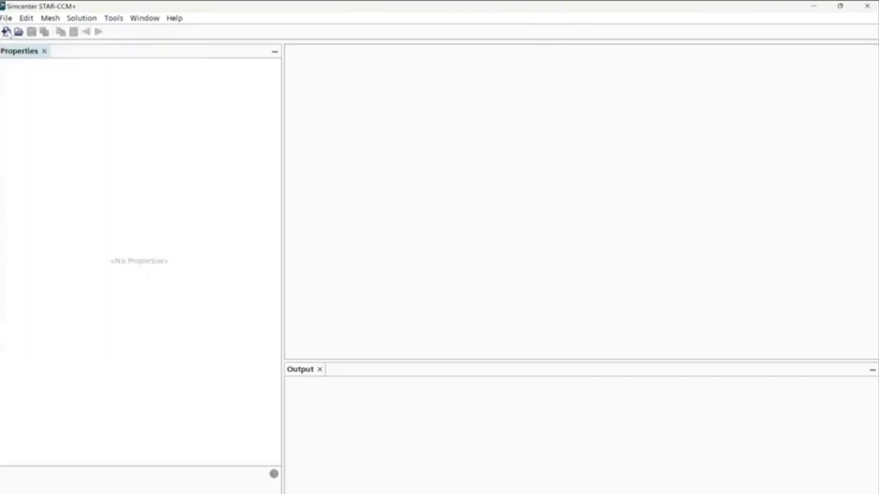
pyautogui.click(6, 18)
pyautogui.click(27, 31)
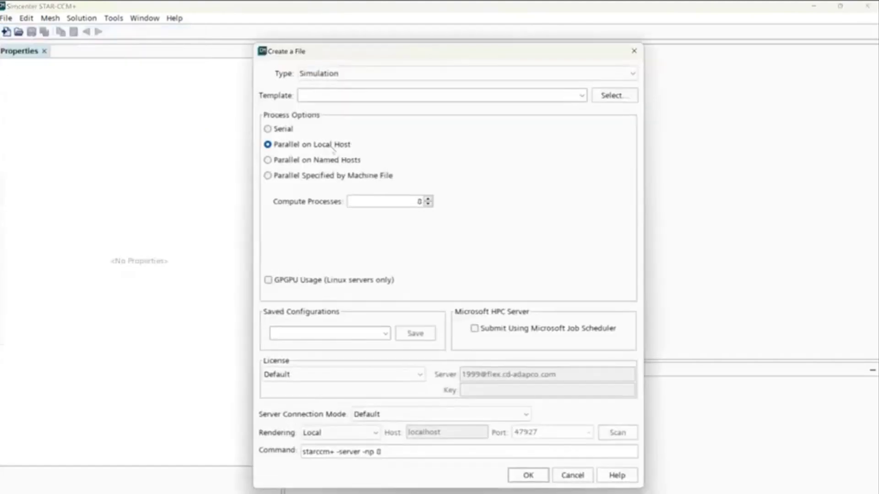
# - Try the Serial process option and the Design Manager Project file type, and return the type to Simulation
pyautogui.click(269, 129)
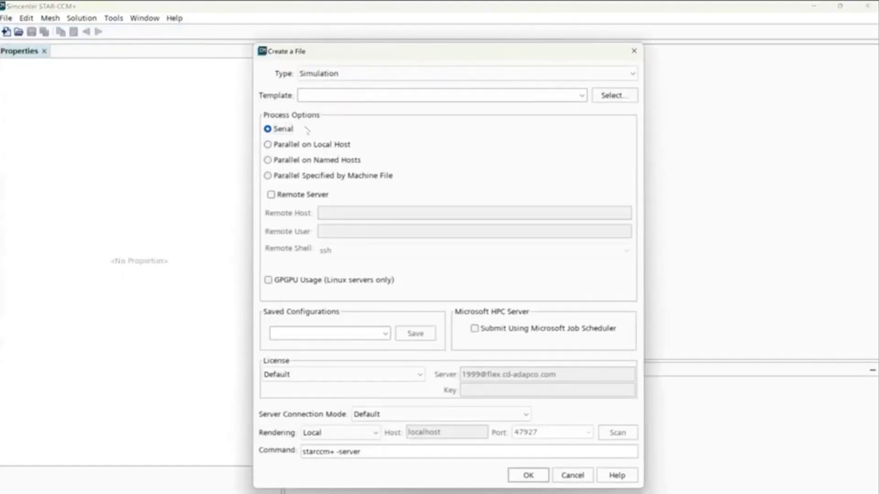
pyautogui.click(344, 74)
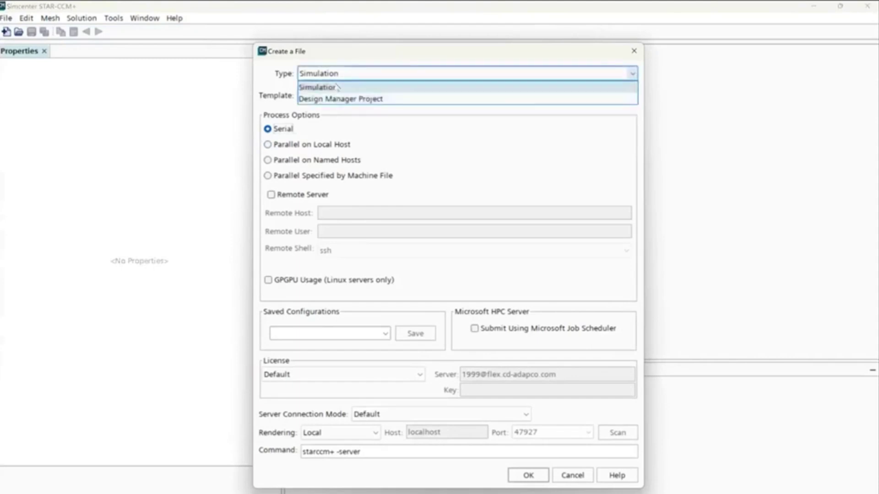
pyautogui.click(338, 87)
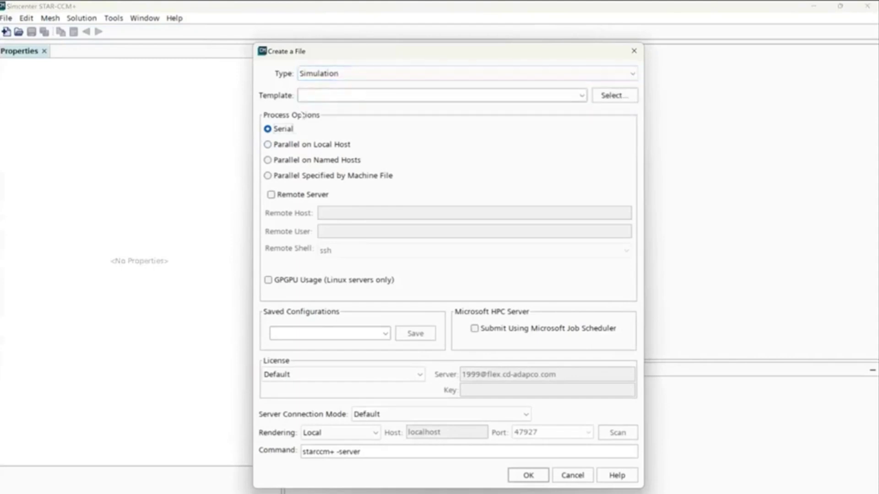
pyautogui.click(353, 77)
pyautogui.click(355, 98)
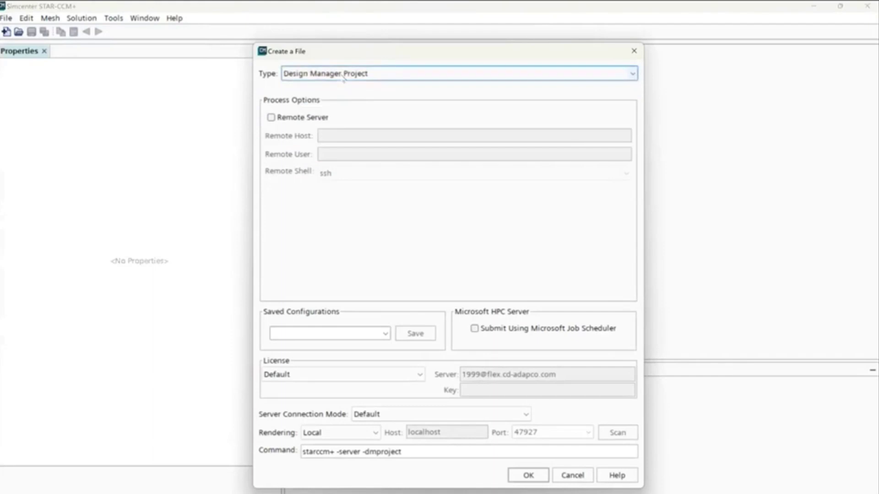
pyautogui.scroll(1, 344, 74)
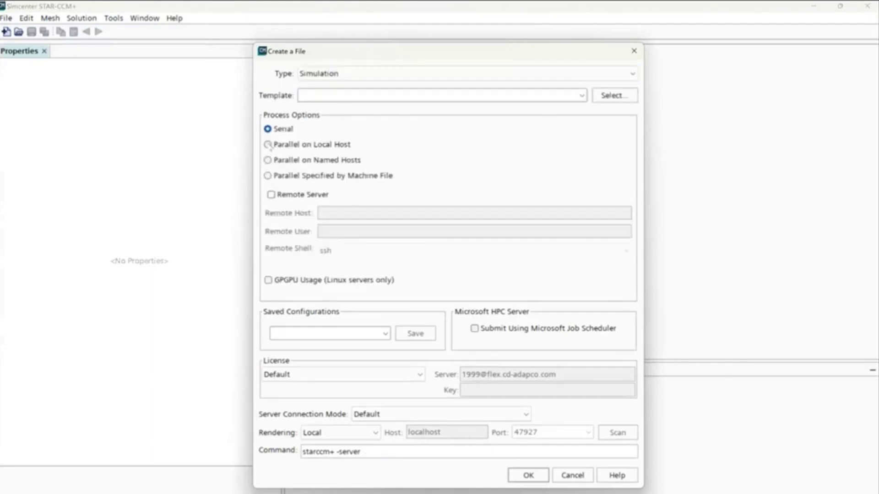
# - Set the simulation to run Parallel on Local Host with 2 compute processes
pyautogui.click(268, 145)
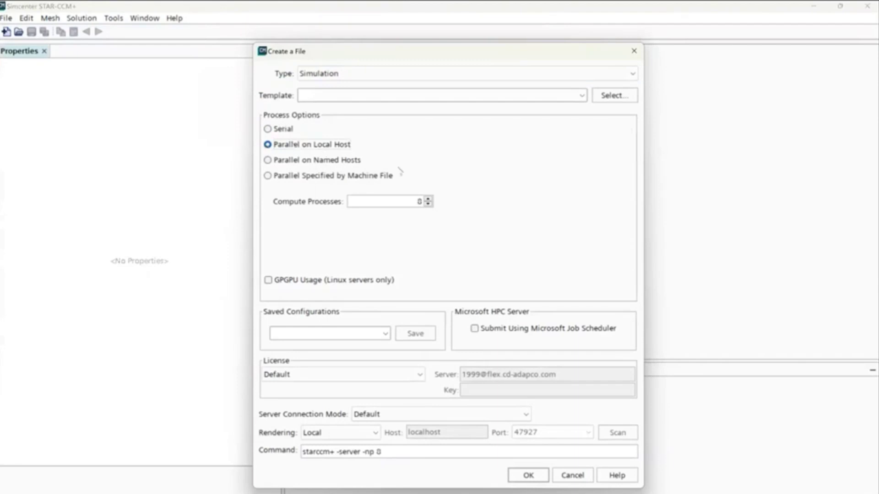
pyautogui.click(429, 200)
pyautogui.click(429, 200)
# - Check the processor's core count in Task Manager's performance view and close Task Manager
pyautogui.hotkey('ctrl', 'shift', 'Escape')
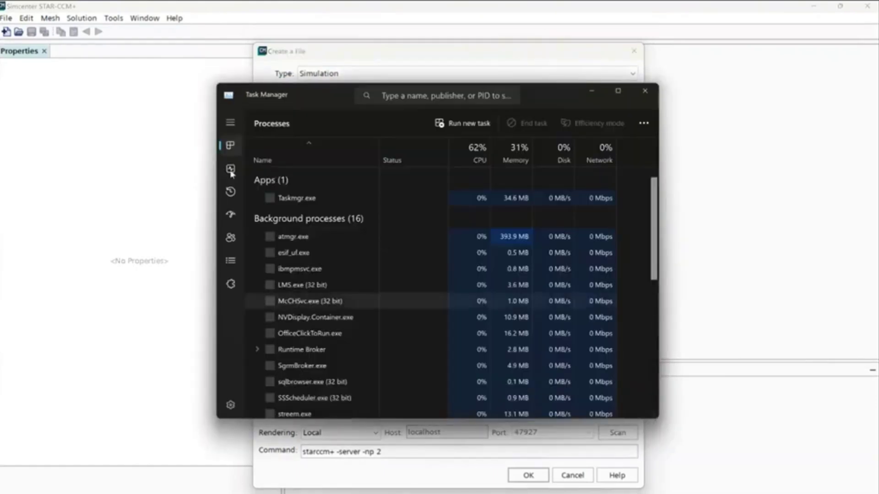
pyautogui.click(229, 169)
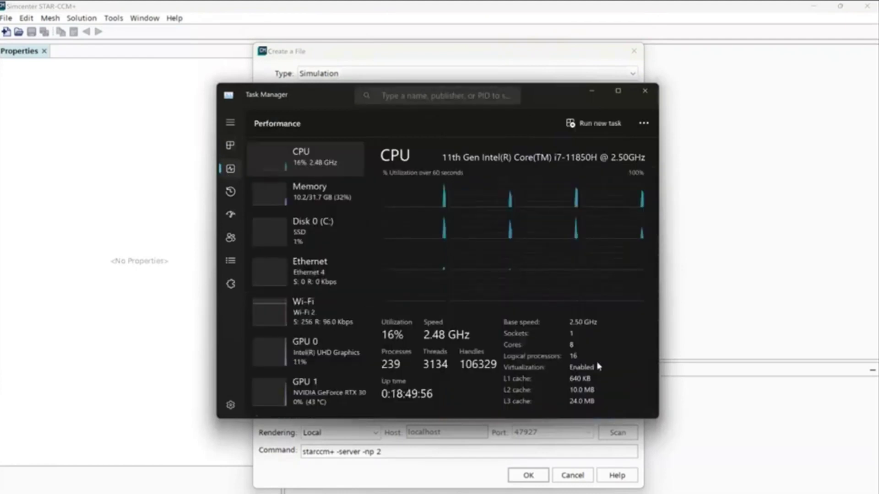
pyautogui.click(644, 93)
# - Raise the compute processes to 8 and create the new simulation
pyautogui.click(428, 199)
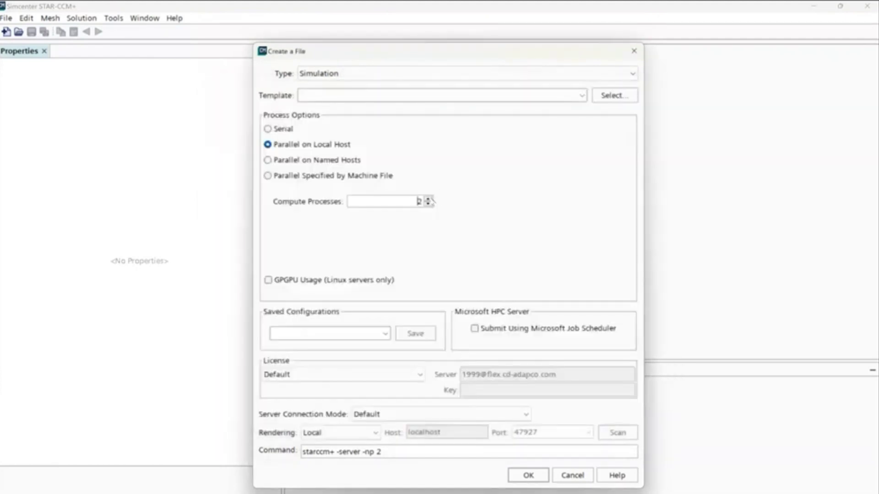
pyautogui.click(428, 198)
pyautogui.click(428, 199)
pyautogui.click(428, 199)
pyautogui.click(428, 198)
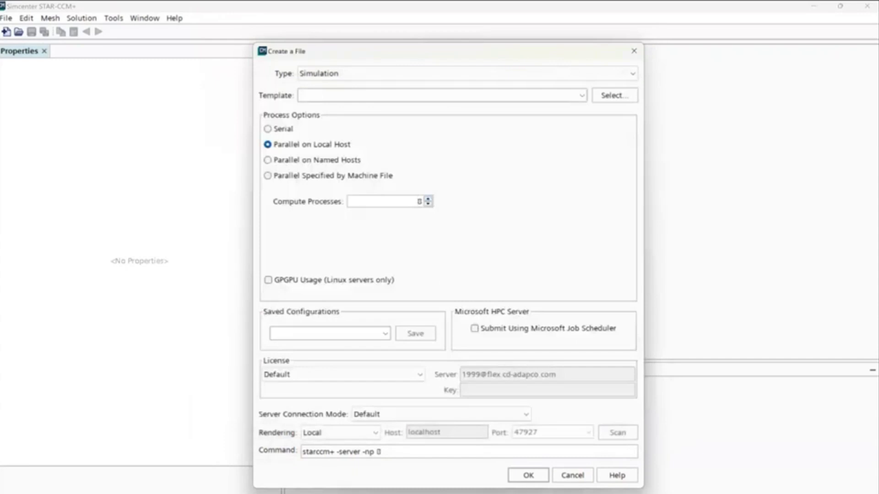
pyautogui.click(528, 476)
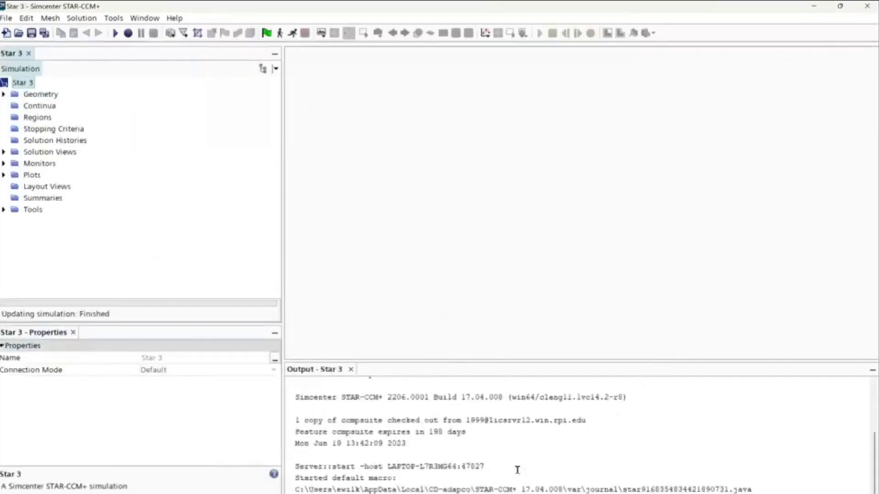
# - Examine the Geometry folder's contents and the Continua entry in the simulation tree, and collapse Geometry again
pyautogui.click(4, 94)
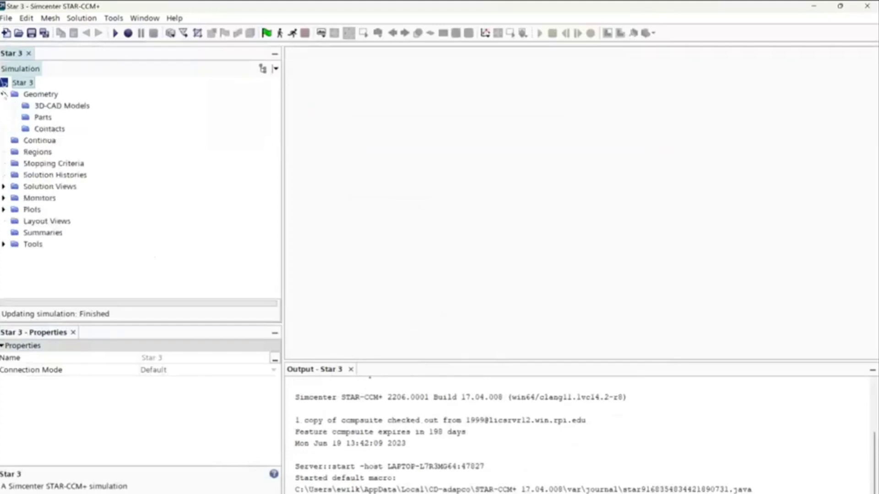
pyautogui.click(41, 94)
pyautogui.click(50, 105)
pyautogui.click(39, 141)
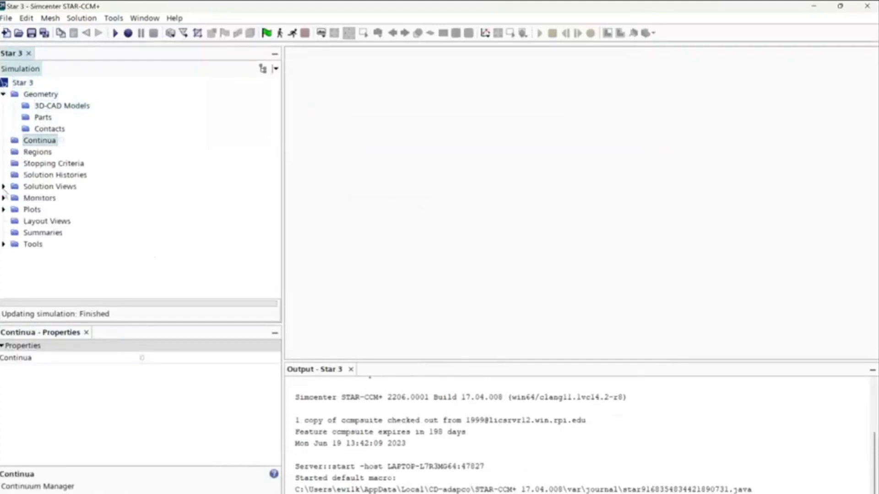
pyautogui.click(3, 94)
pyautogui.click(41, 94)
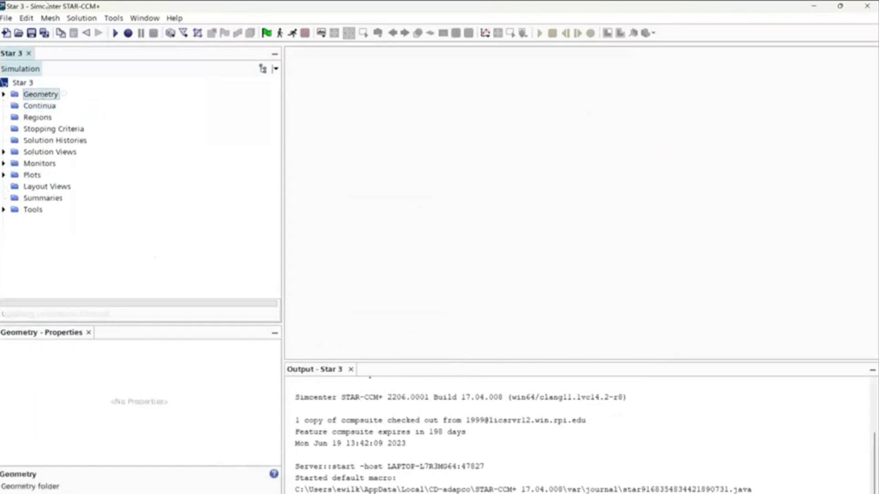
pyautogui.click(7, 18)
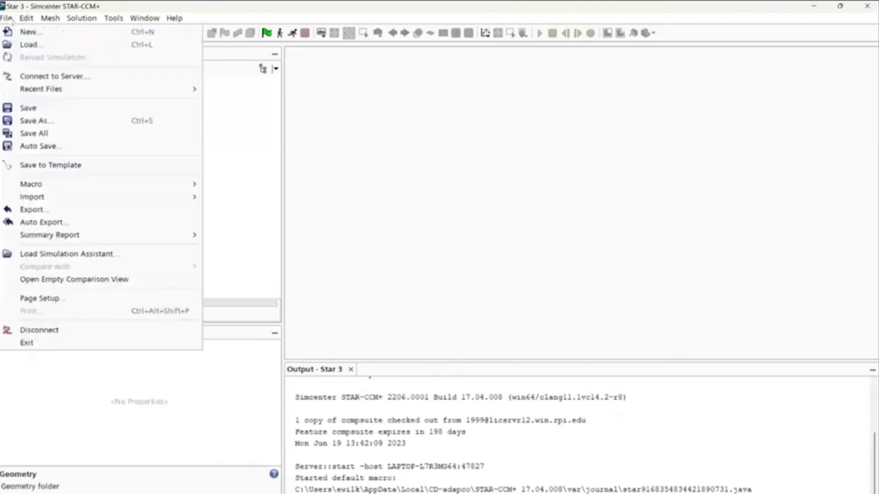
pyautogui.moveTo(85, 201)
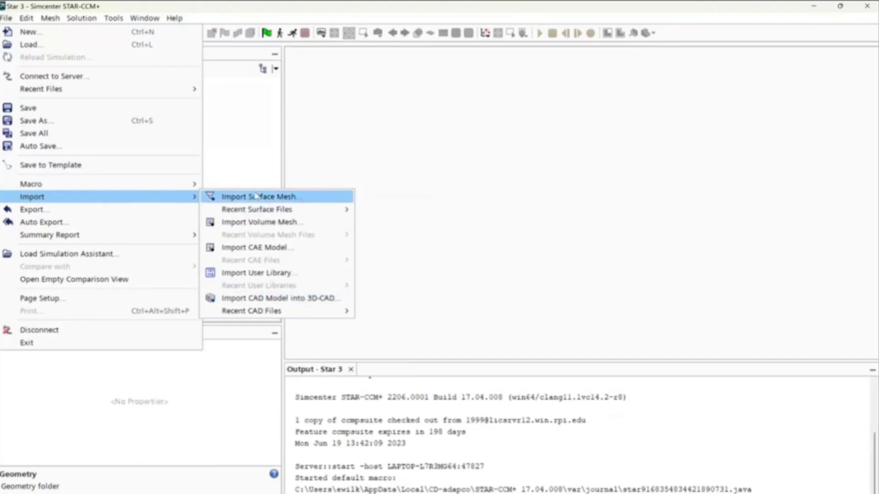
pyautogui.click(257, 196)
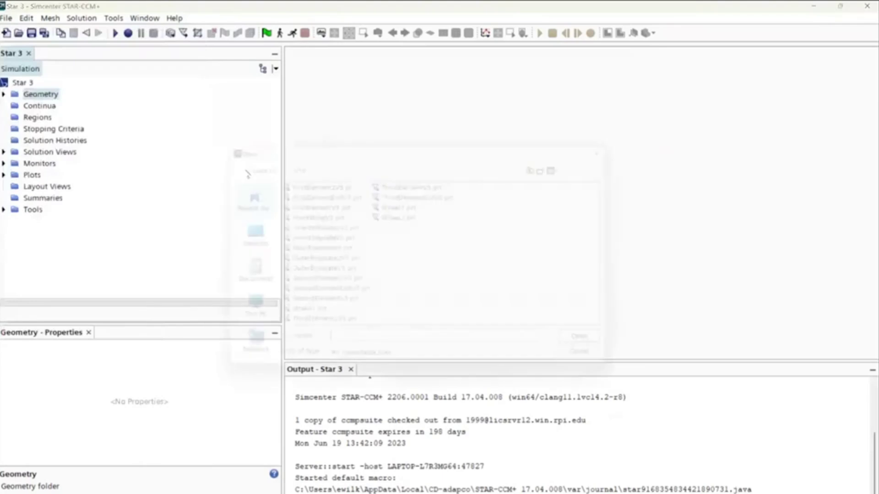
pyautogui.doubleClick(311, 224)
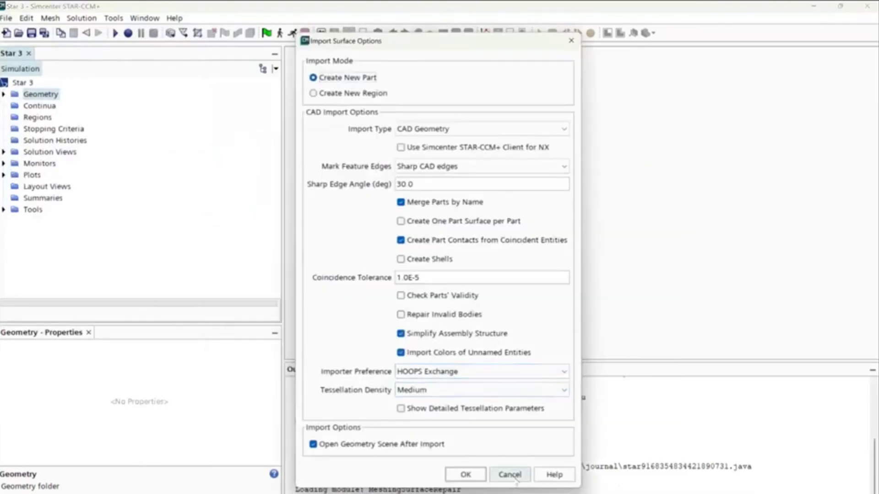
pyautogui.click(510, 475)
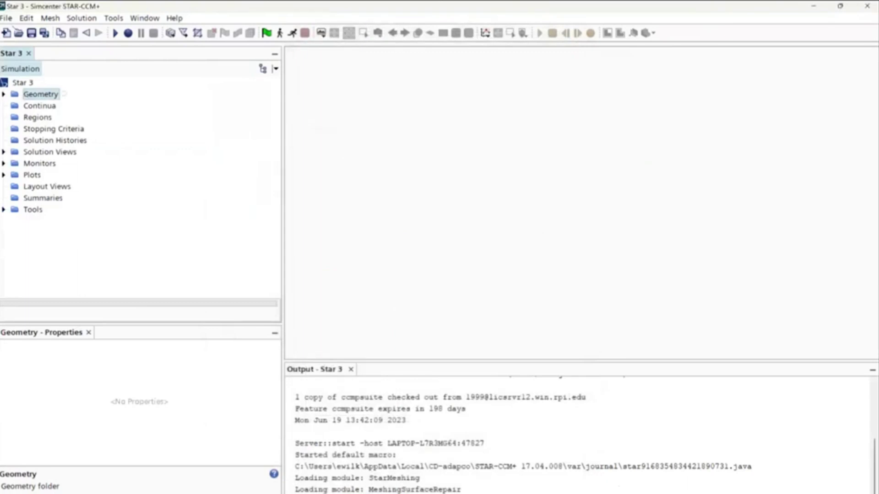
# - Import the FrontWingV3.prt surface mesh as a new part with the default CAD import options and an automatically opened geometry scene
pyautogui.click(6, 18)
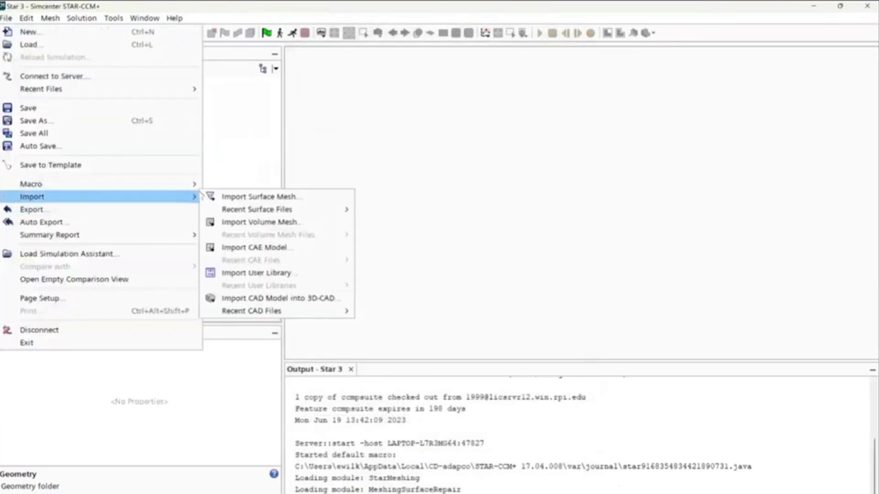
pyautogui.click(215, 197)
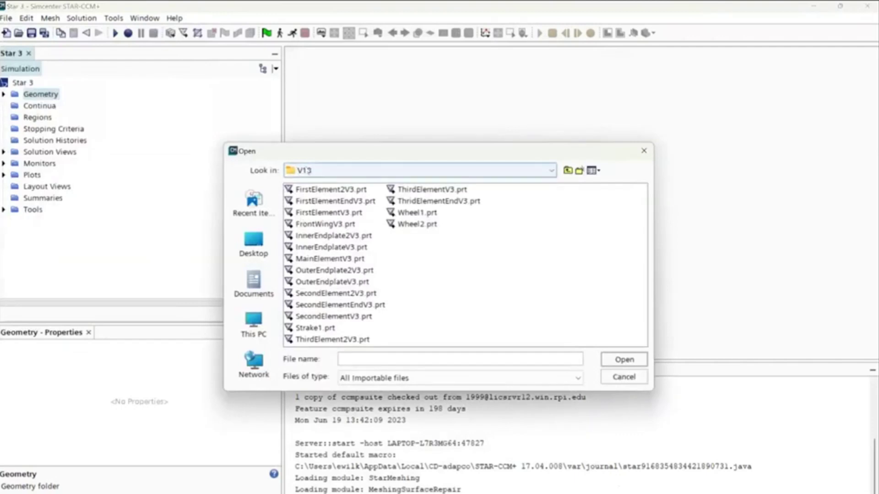
pyautogui.doubleClick(315, 226)
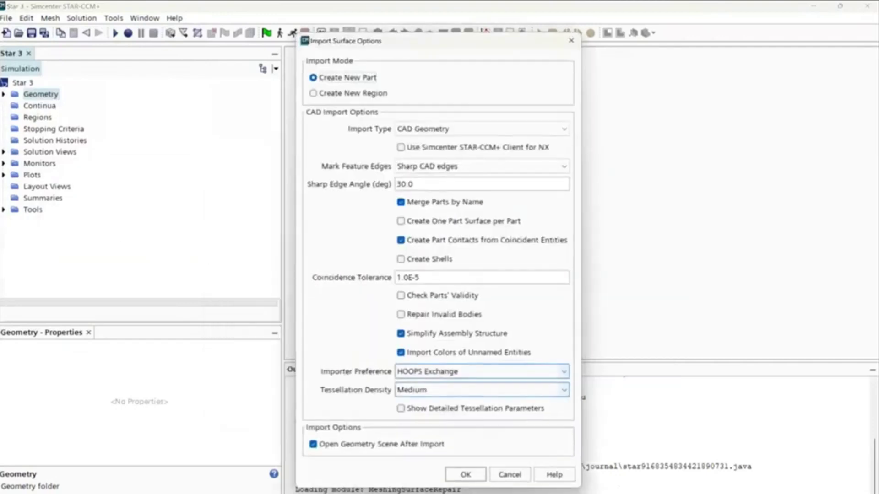
pyautogui.click(464, 475)
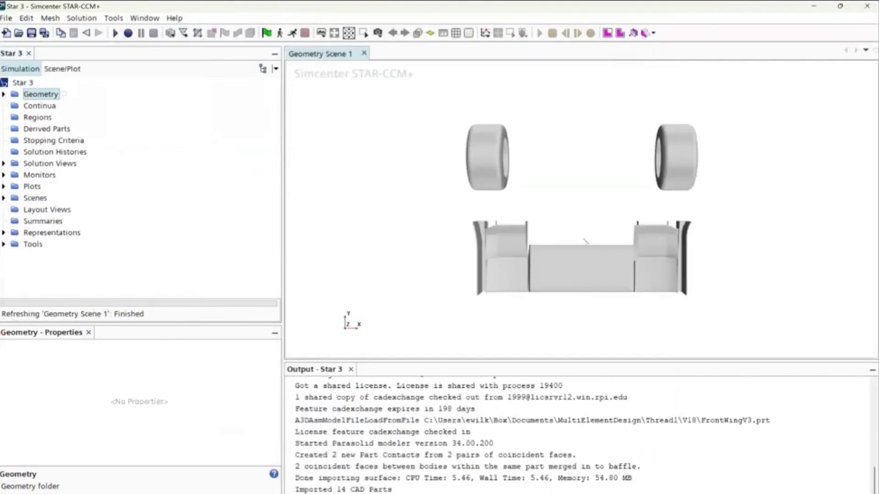
pyautogui.moveTo(581, 232); pyautogui.dragTo(522, 239)
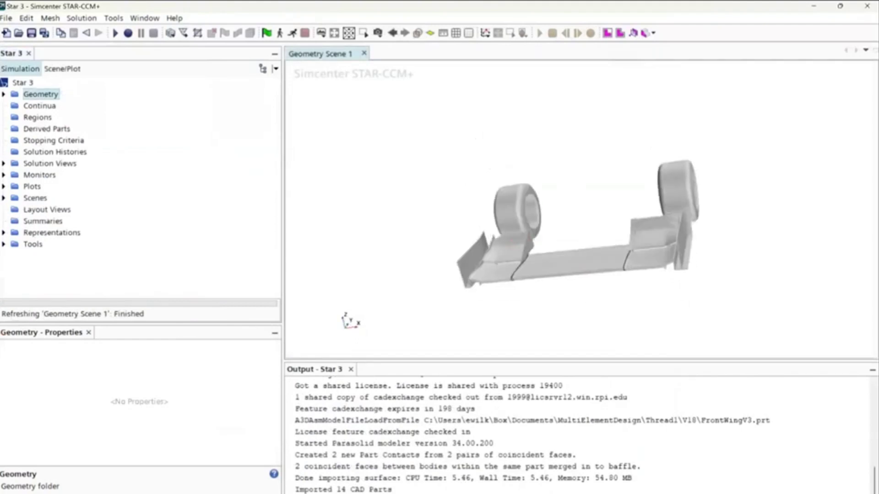
# - Delete Geometry Scene 1 from the simulation's scenes
pyautogui.doubleClick(35, 198)
pyautogui.click(53, 210)
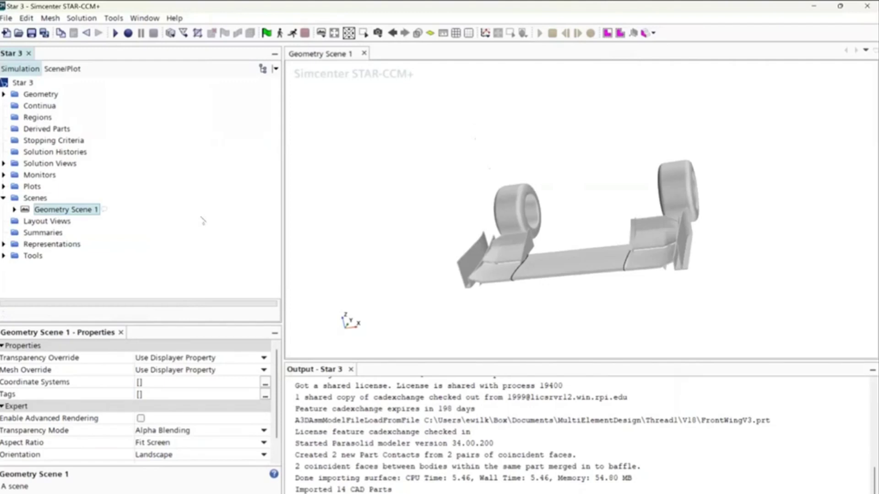
pyautogui.press('Delete')
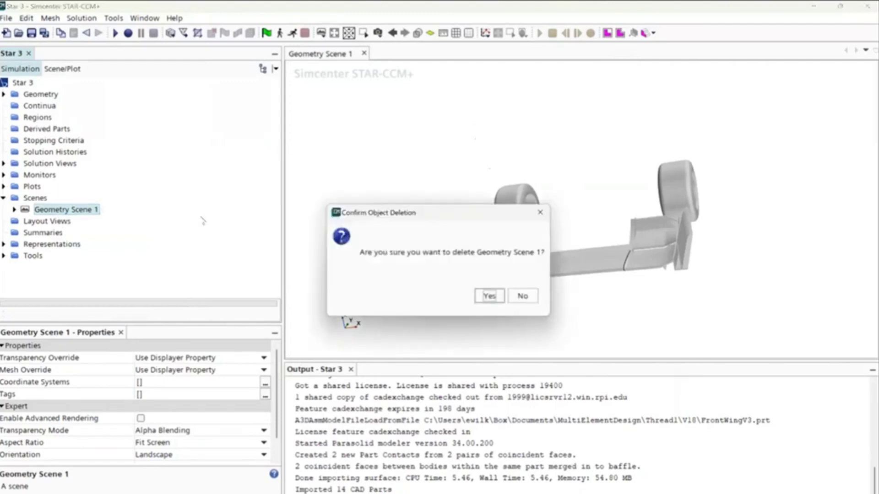
pyautogui.click(493, 299)
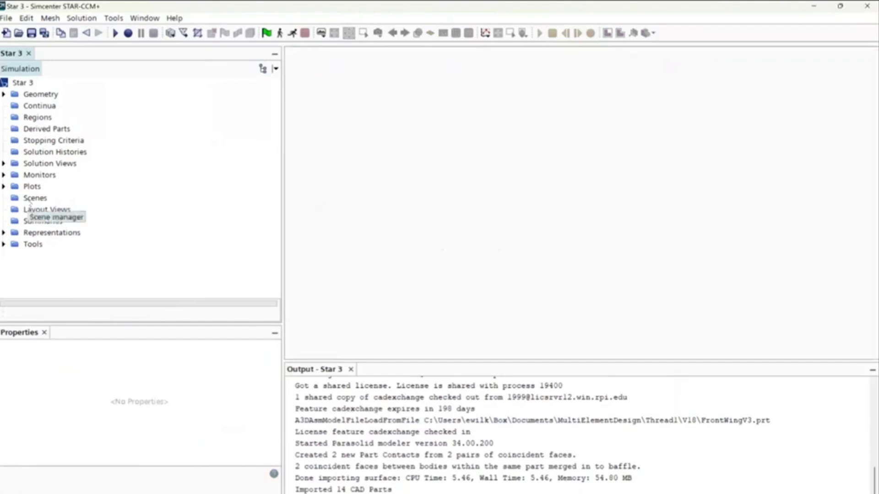
# - Create a new geometry scene showing the imported front wing and wheels, and view it at an angle
pyautogui.click(35, 200)
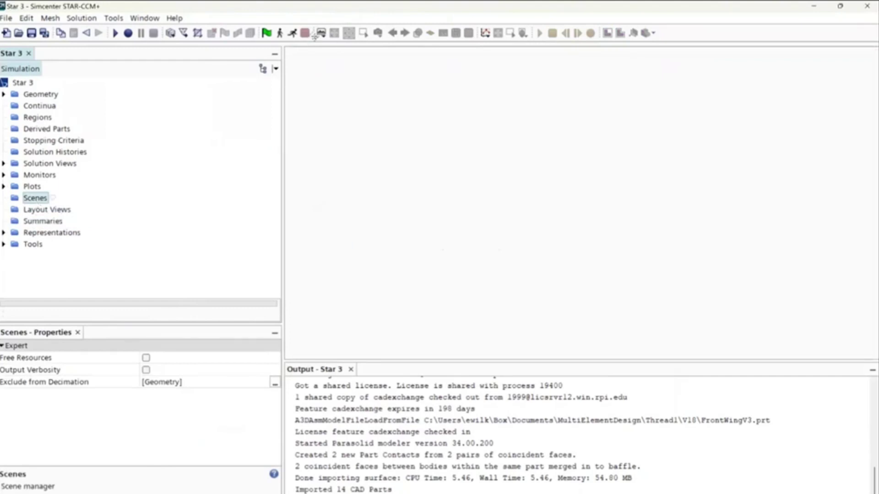
pyautogui.click(321, 34)
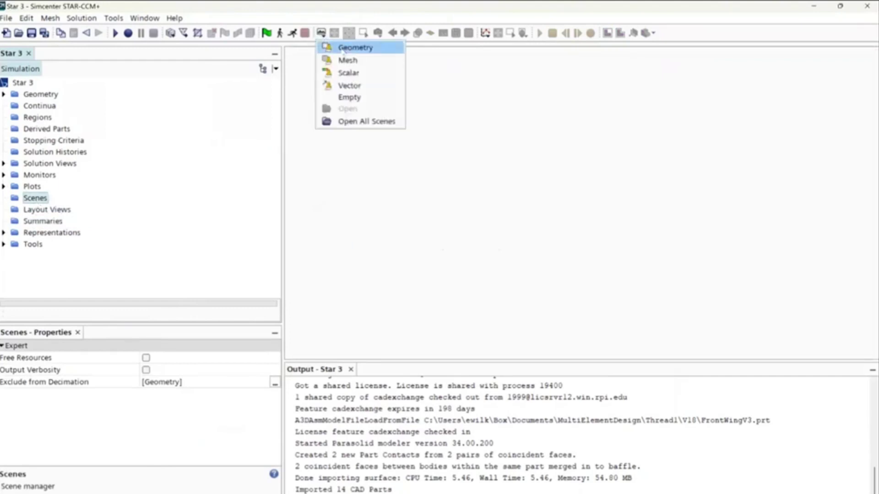
pyautogui.click(344, 49)
pyautogui.rightClick(41, 201)
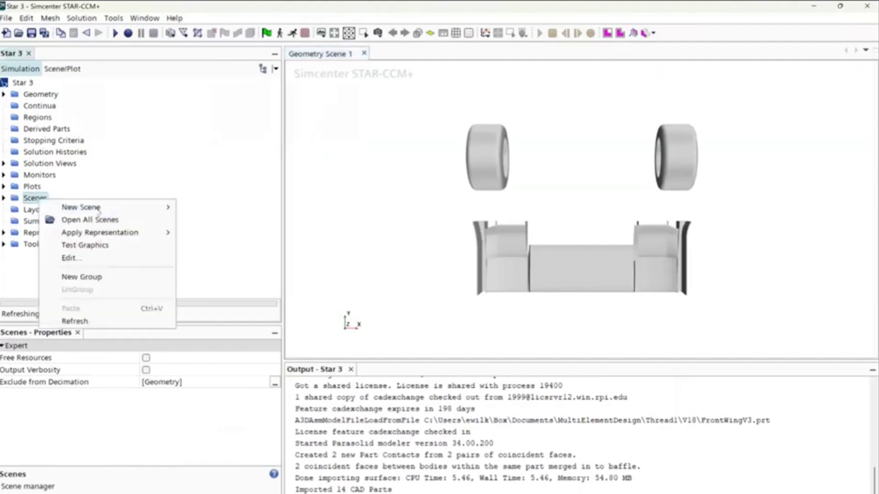
pyautogui.moveTo(399, 210)
pyautogui.mouseDown()
pyautogui.moveTo(414, 167)
pyautogui.moveTo(410, 191)
pyautogui.moveTo(415, 182)
pyautogui.moveTo(424, 194)
pyautogui.mouseUp()
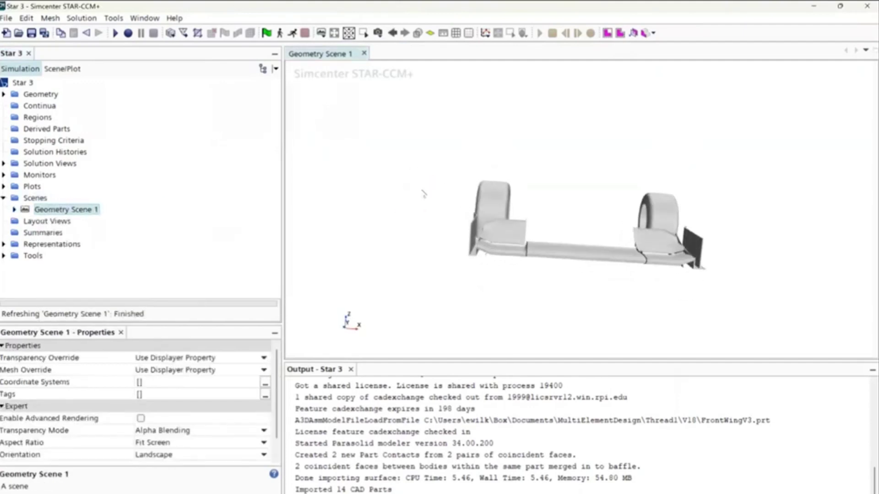
# - Switch the geometry scene's projection mode from Perspective to Parallel
pyautogui.moveTo(578, 224); pyautogui.dragTo(520, 215)
pyautogui.moveTo(518, 212)
pyautogui.mouseDown()
pyautogui.moveTo(556, 199)
pyautogui.moveTo(537, 219)
pyautogui.mouseUp()
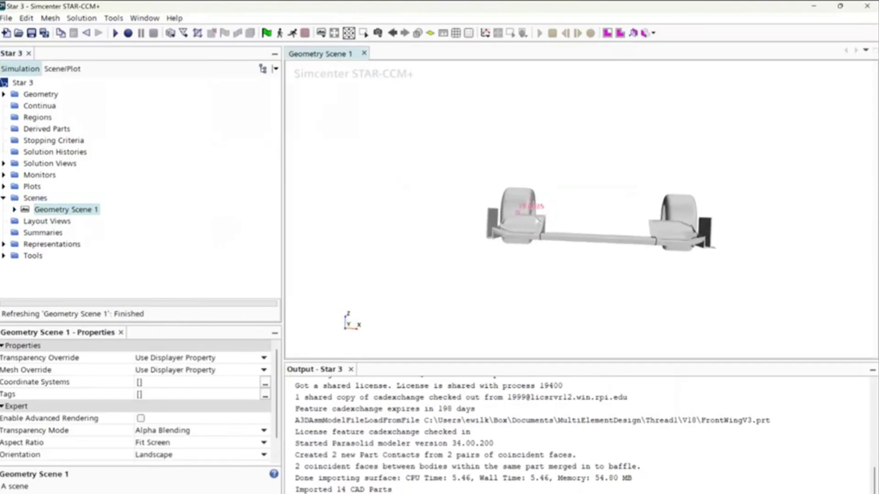
pyautogui.scroll(5, 537, 218)
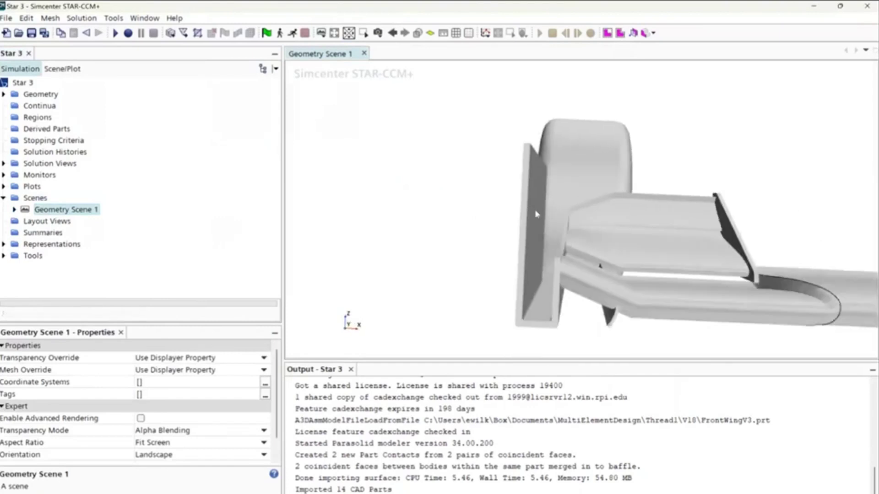
pyautogui.moveTo(534, 221)
pyautogui.mouseDown()
pyautogui.moveTo(545, 221)
pyautogui.moveTo(530, 245)
pyautogui.moveTo(515, 221)
pyautogui.mouseUp()
pyautogui.scroll(-4, 516, 211)
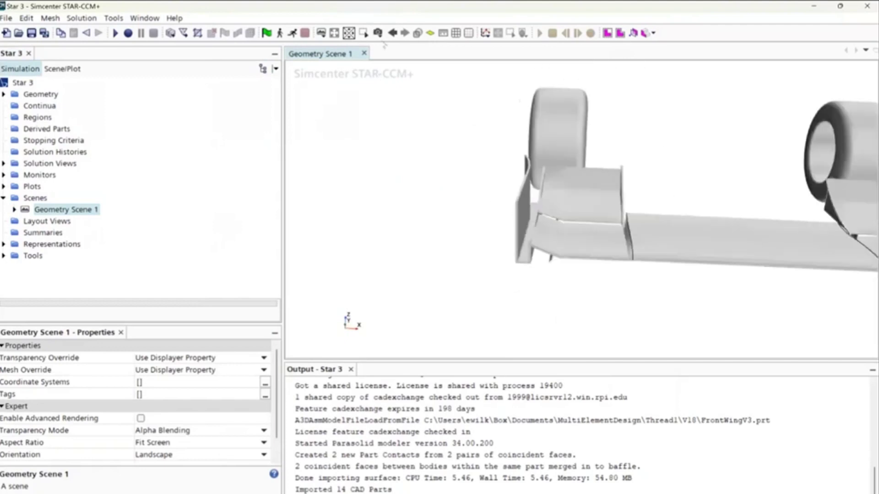
pyautogui.click(377, 33)
pyautogui.moveTo(458, 87)
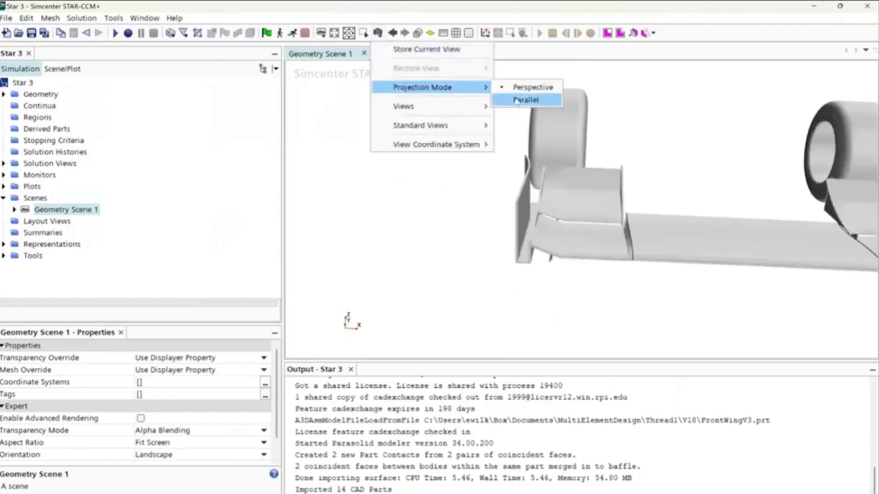
pyautogui.click(518, 101)
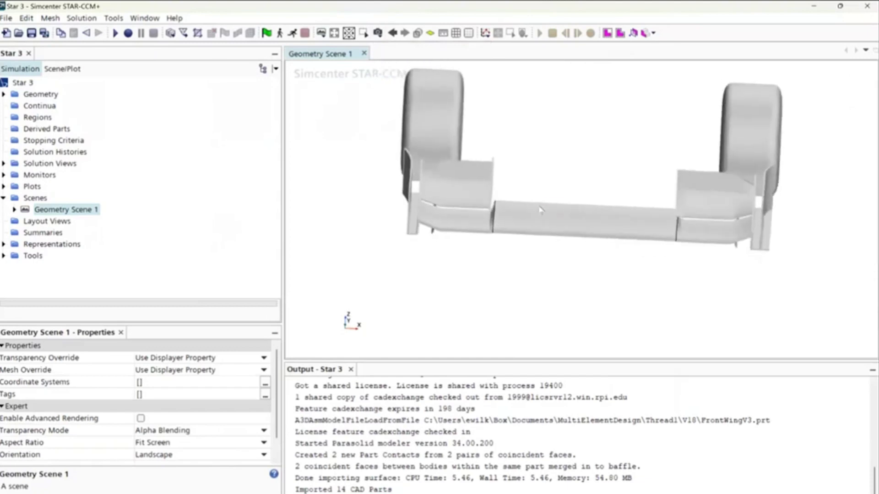
# - Examine the front wing and wheels in the side, top and front standard views and from an oblique angle
pyautogui.press('s')
pyautogui.press('u')
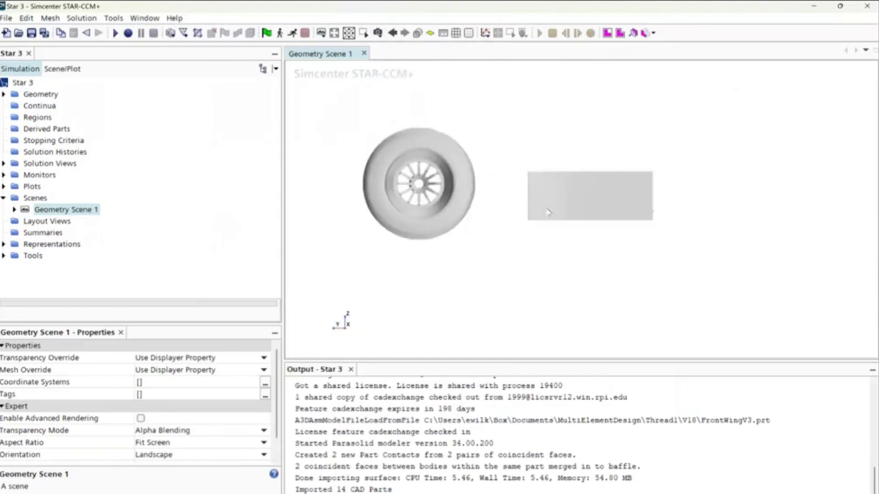
pyautogui.press('s')
pyautogui.press('t')
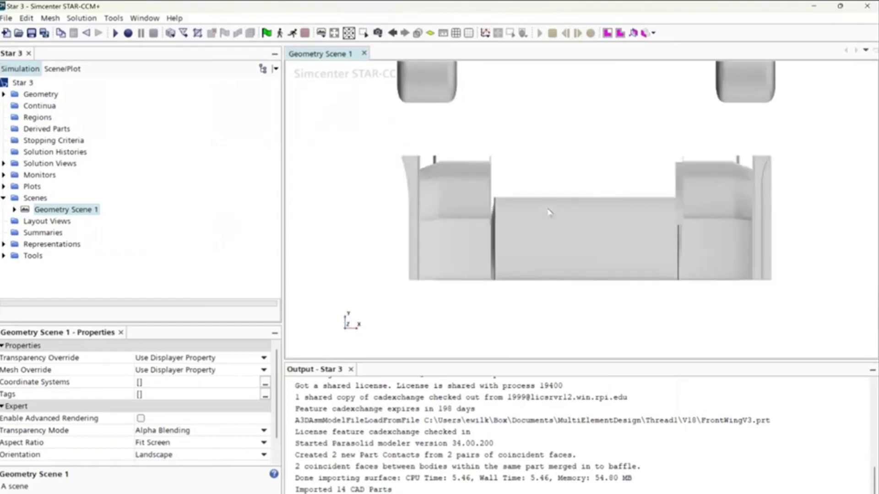
pyautogui.press('s')
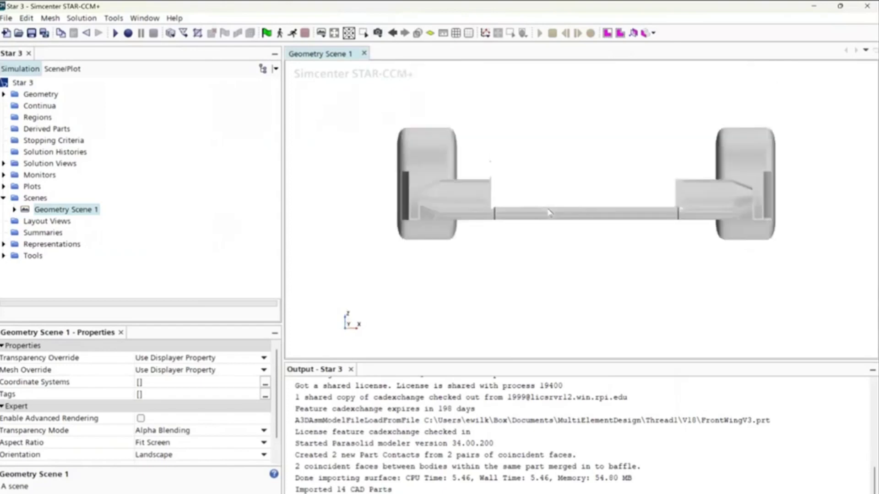
pyautogui.press('f')
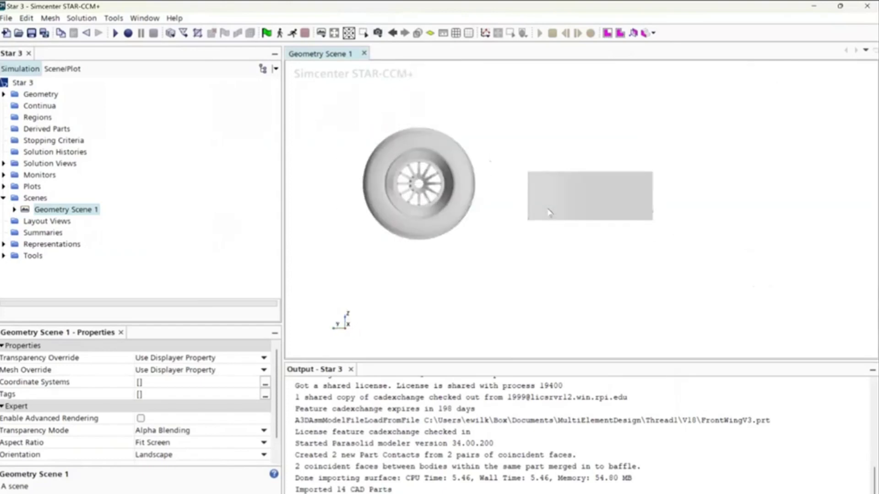
pyautogui.press('t')
pyautogui.press('f')
pyautogui.moveTo(539, 160); pyautogui.dragTo(399, 304)
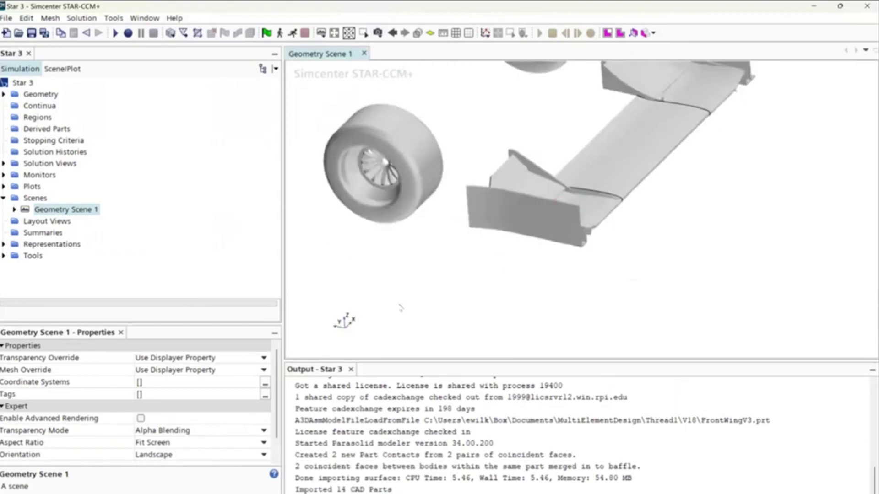
pyautogui.scroll(-4, 382, 315)
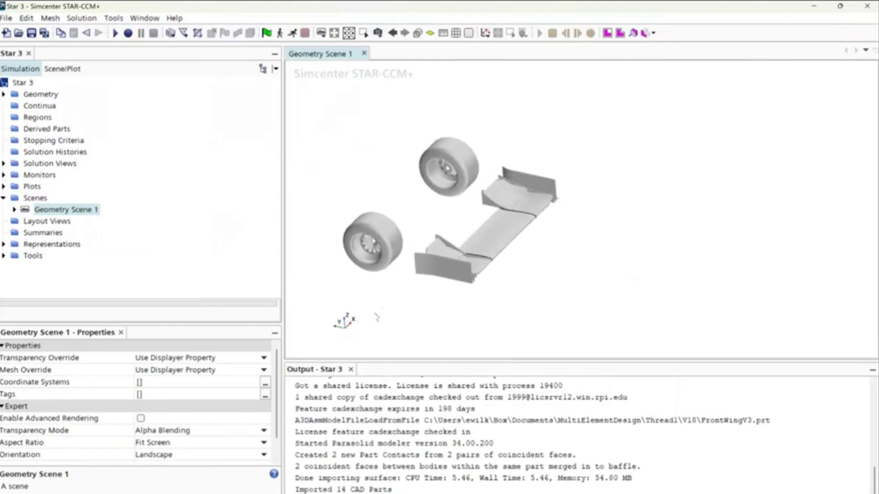
pyautogui.scroll(-3, 437, 264)
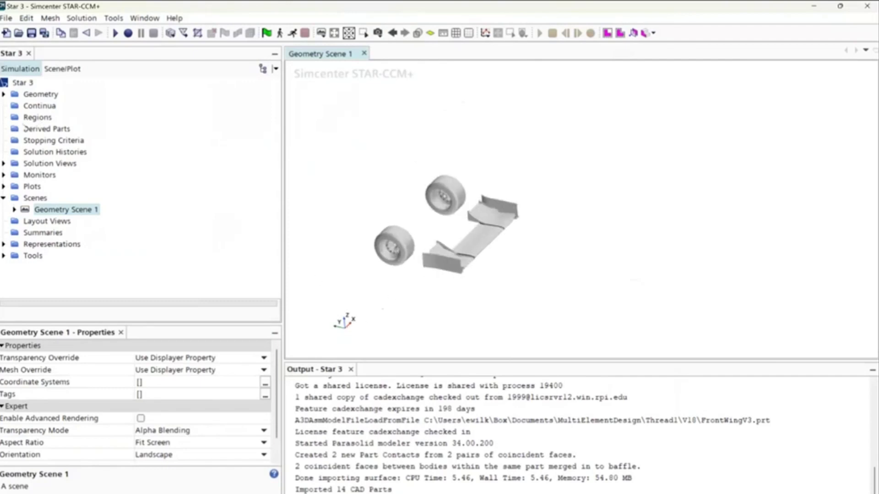
# - Rotate the FrontWingV3 part by -1.5708 radian about the Z axis of the Laboratory coordinate system
pyautogui.click(4, 94)
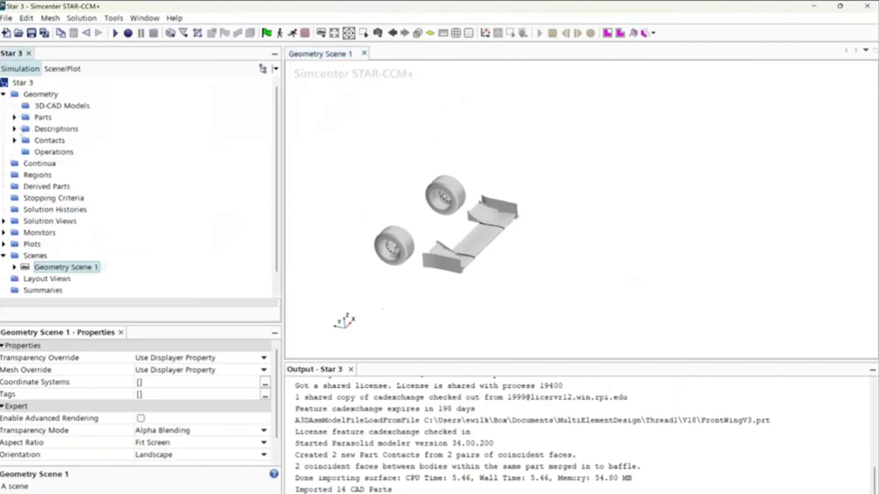
pyautogui.moveTo(471, 238); pyautogui.dragTo(503, 238, button='middle')
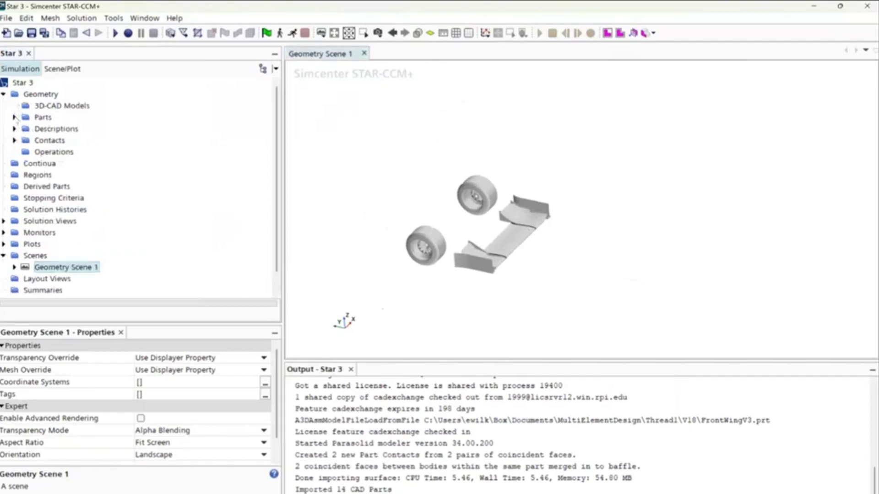
pyautogui.click(15, 117)
pyautogui.click(57, 130)
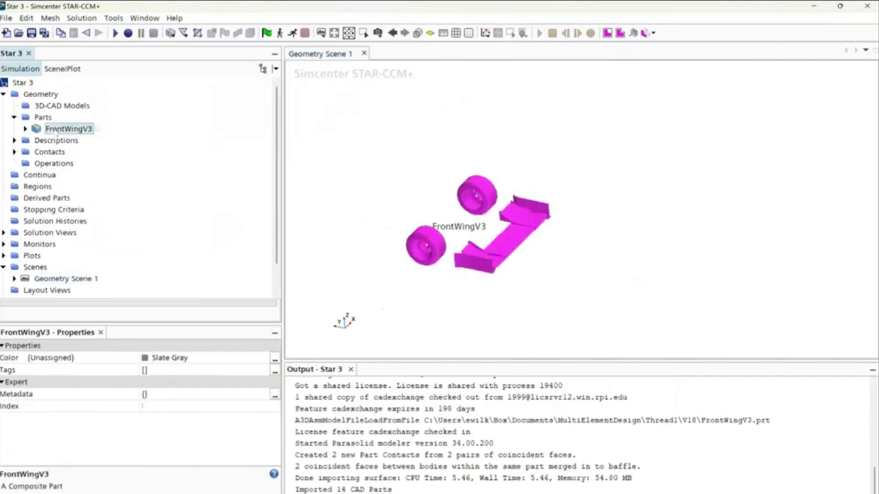
pyautogui.rightClick(56, 131)
pyautogui.moveTo(103, 428)
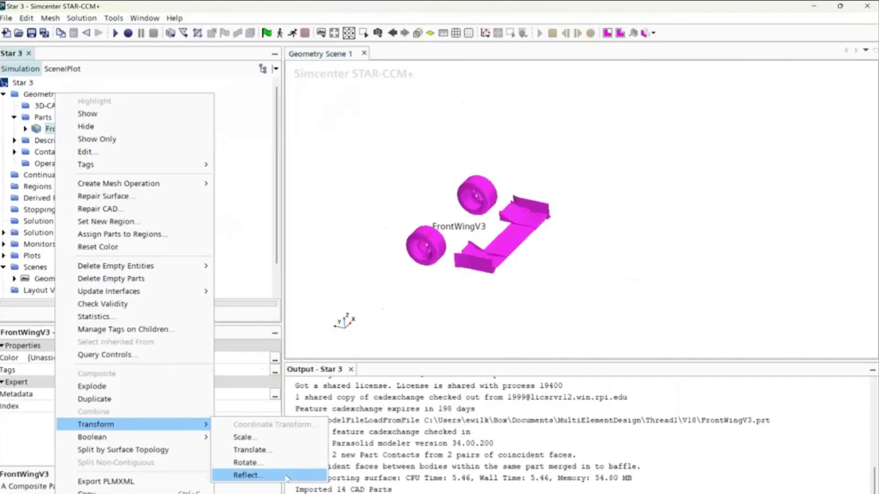
pyautogui.click(293, 463)
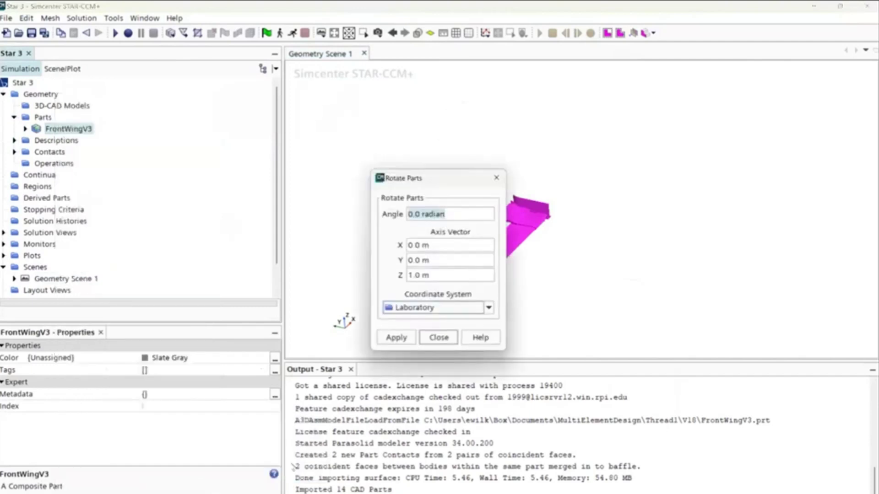
pyautogui.write('-1.5700')
pyautogui.click(412, 340)
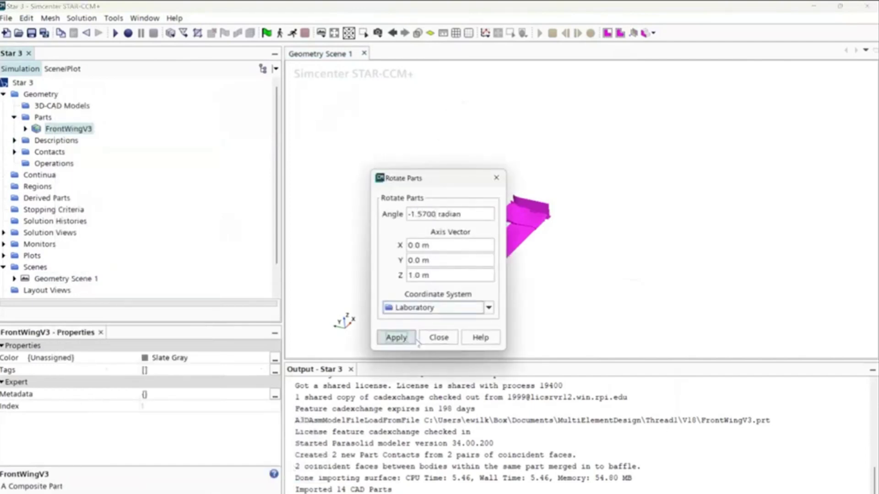
pyautogui.click(438, 337)
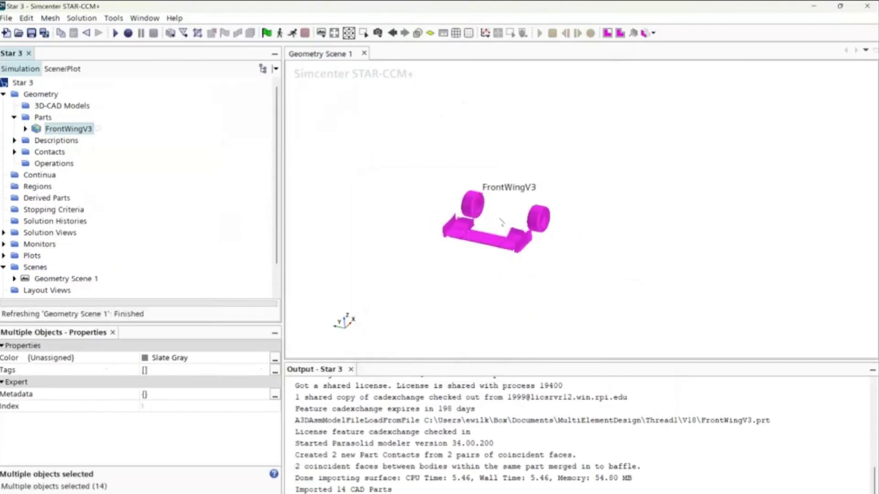
pyautogui.scroll(5, 502, 223)
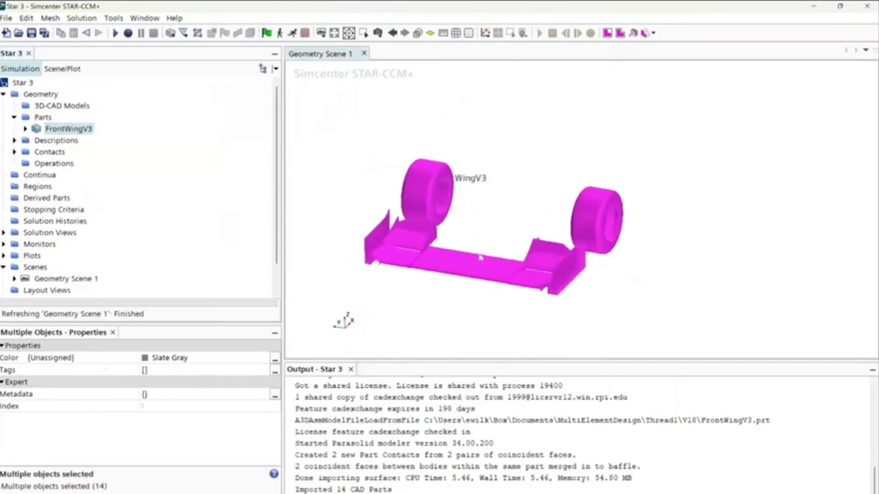
pyautogui.click(438, 306)
pyautogui.moveTo(438, 306); pyautogui.dragTo(435, 315)
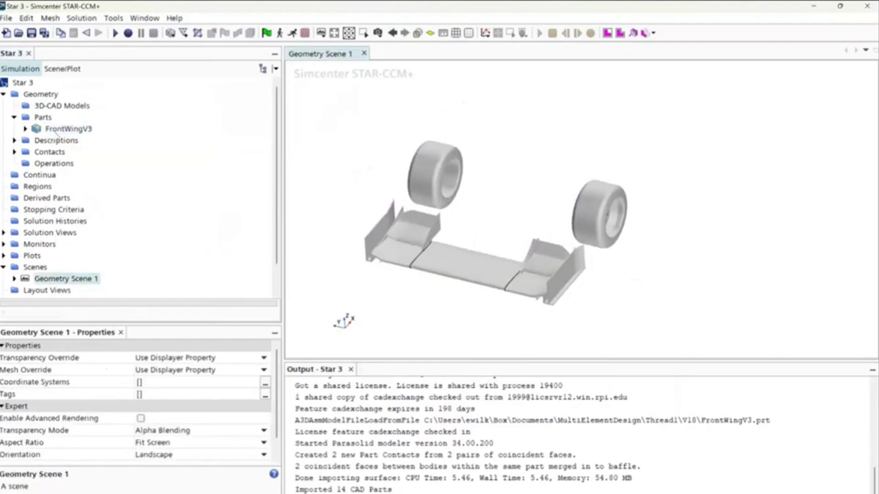
# - Rotate FrontWingV3 back by 1.5708 radian about the Z axis
pyautogui.rightClick(57, 135)
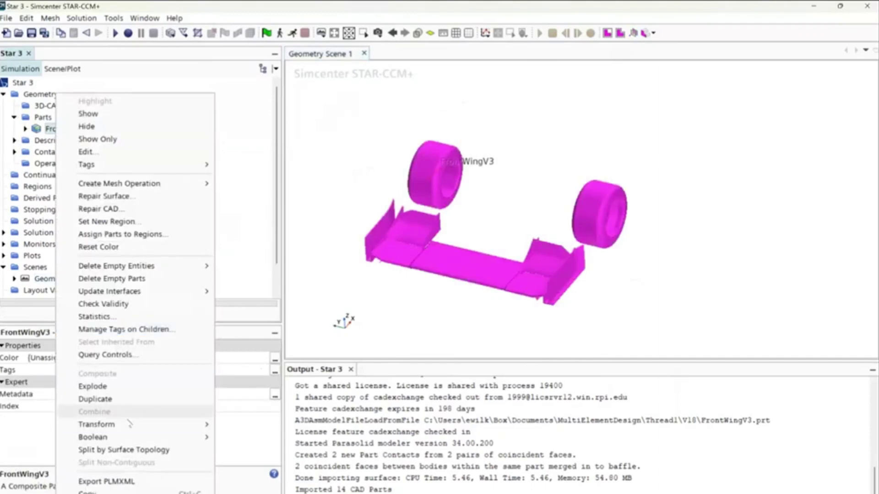
pyautogui.moveTo(133, 424)
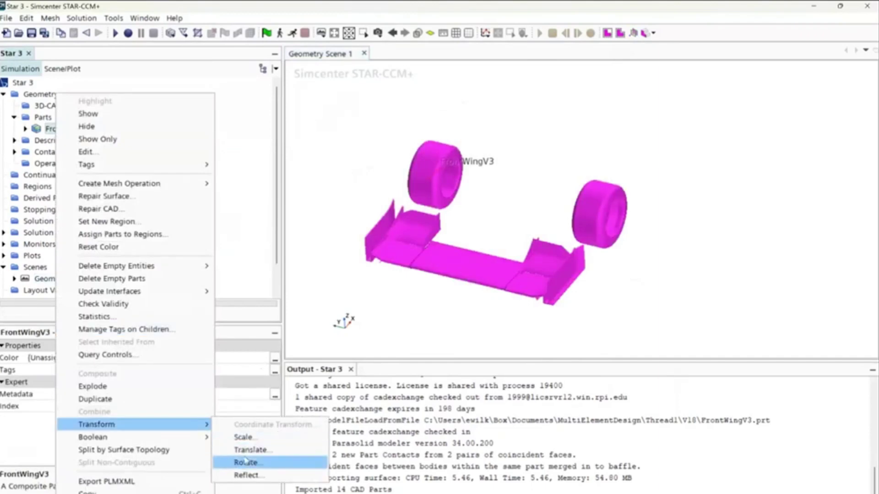
pyautogui.click(246, 462)
pyautogui.write('1.5700')
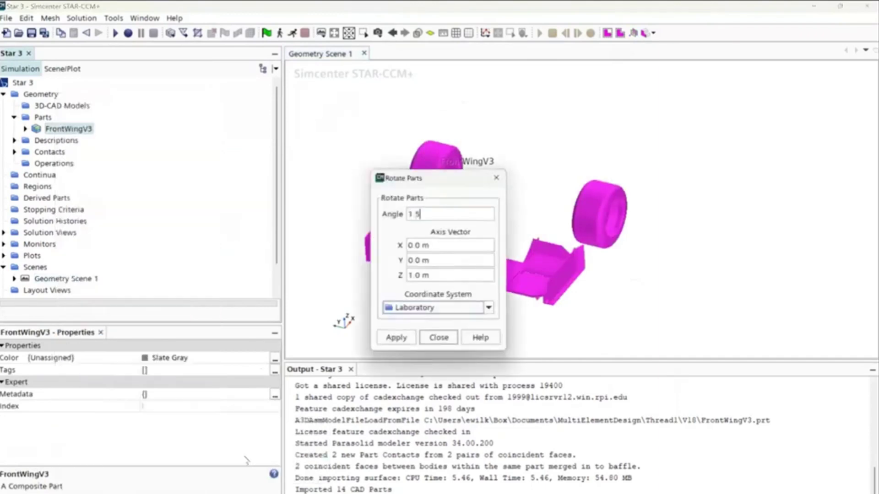
pyautogui.click(405, 342)
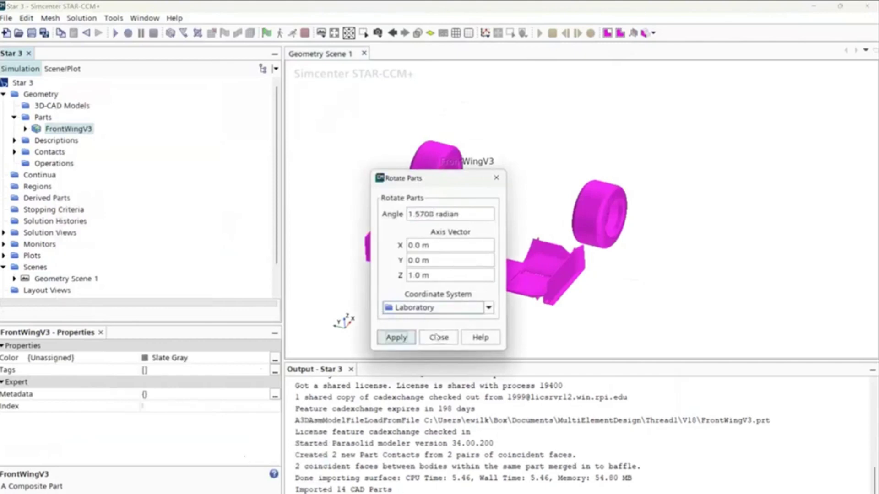
pyautogui.click(439, 338)
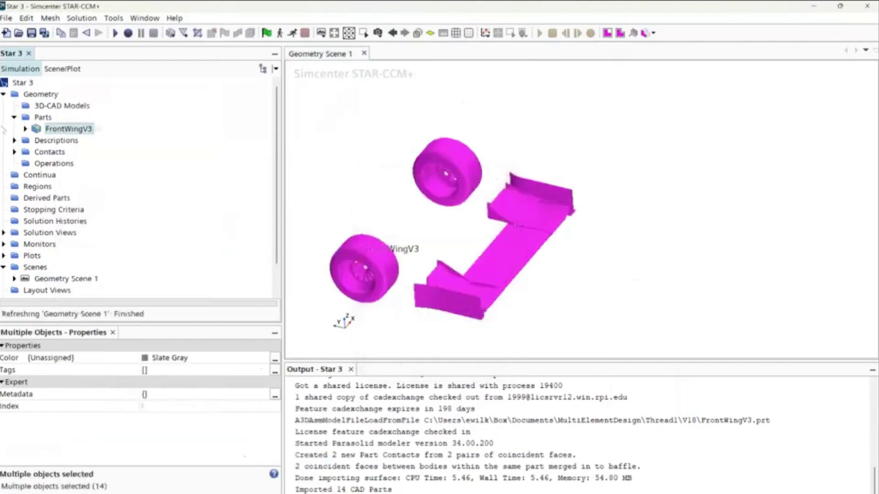
# - Create a Transform surface preparation operation with FrontWingV3 and all its subparts as input
pyautogui.click(48, 165)
pyautogui.rightClick(48, 166)
pyautogui.moveTo(77, 174)
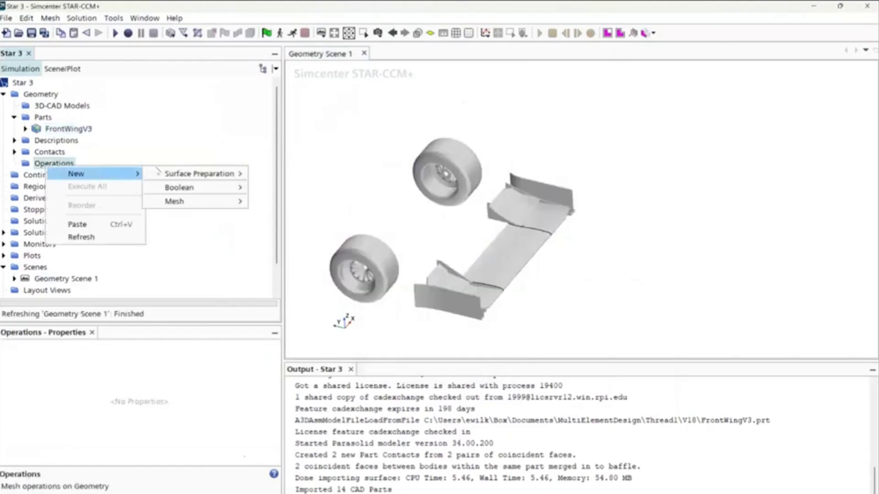
pyautogui.moveTo(199, 173)
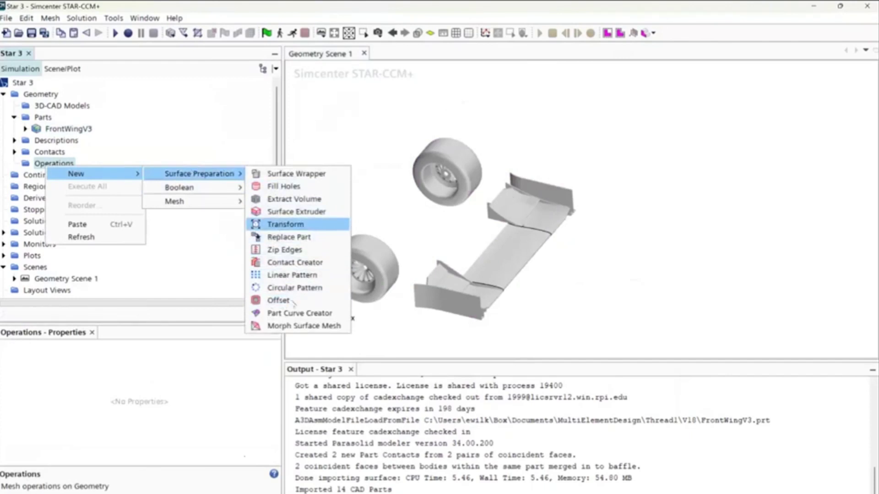
pyautogui.click(293, 225)
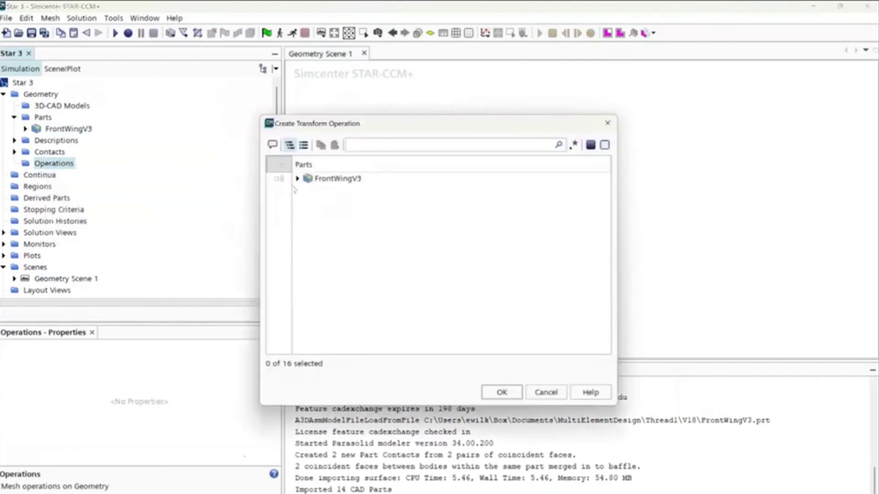
pyautogui.click(338, 178)
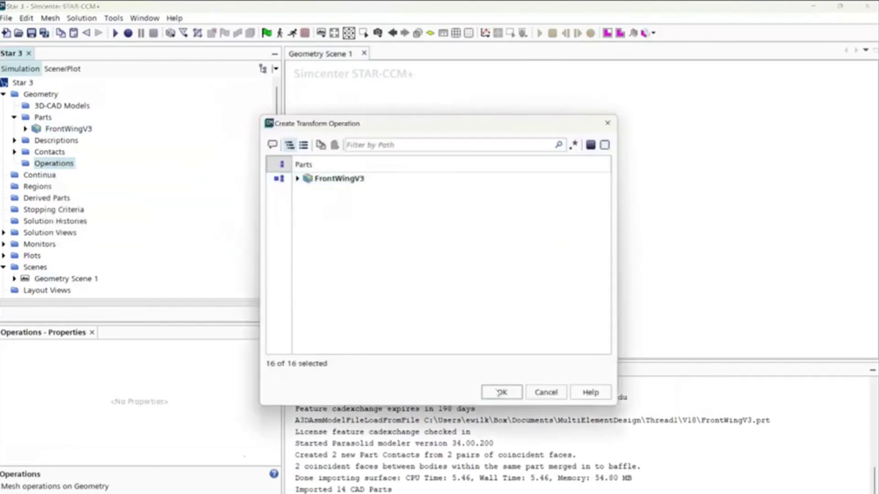
pyautogui.click(500, 393)
# - Add a Rotate transform to the new Transform operation and show it in the tree
pyautogui.click(26, 175)
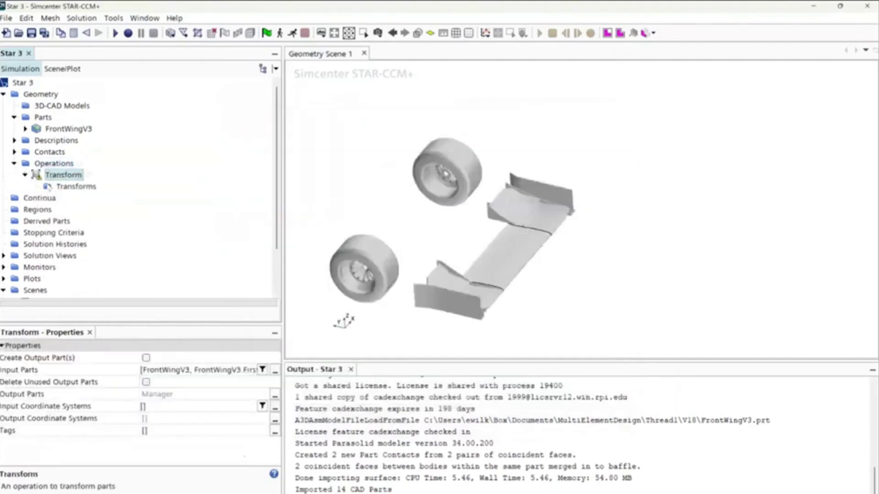
pyautogui.click(66, 190)
pyautogui.rightClick(66, 189)
pyautogui.moveTo(92, 195)
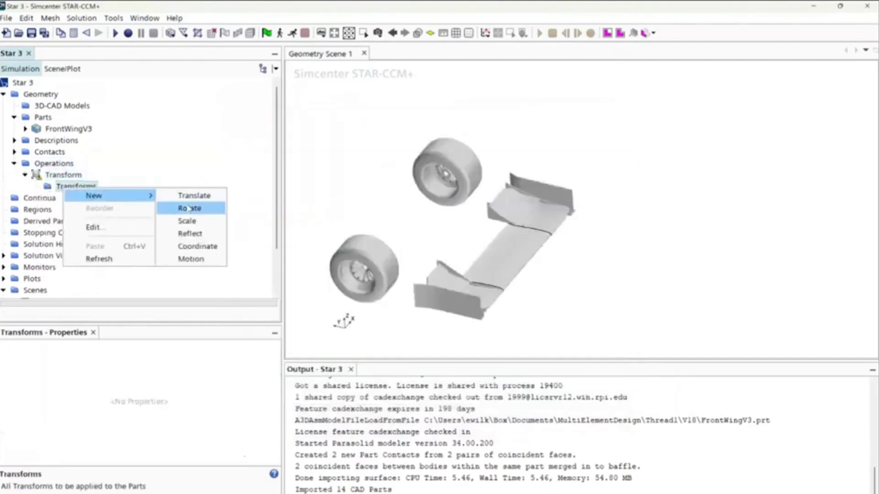
pyautogui.click(196, 205)
pyautogui.click(36, 187)
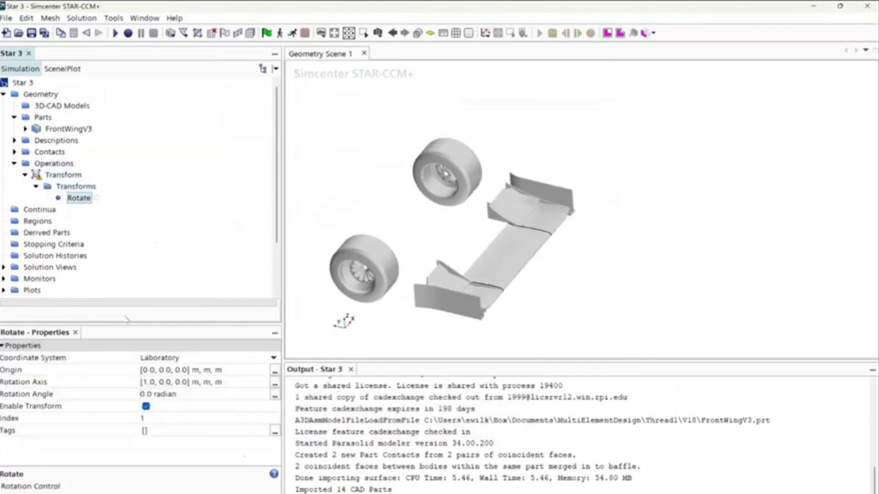
# - Set the Rotate transform's rotation axis to [0, 0, 1]
pyautogui.click(232, 382)
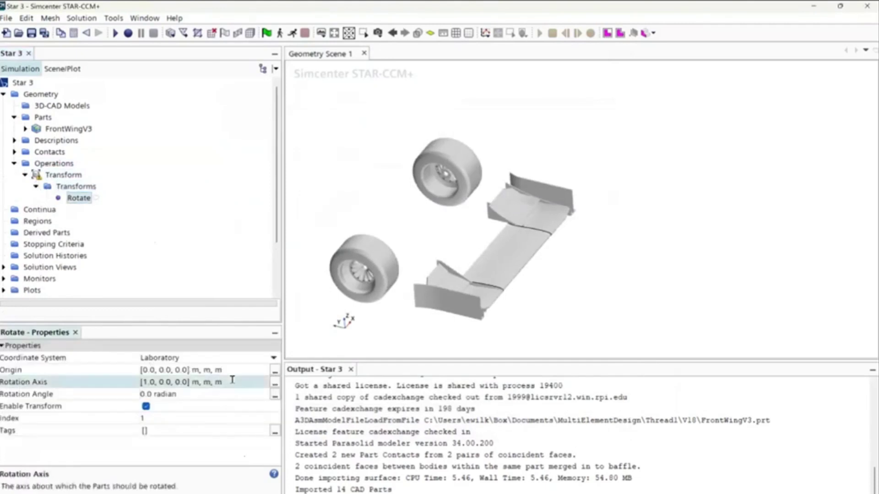
pyautogui.write('0, 0.0, 1')
pyautogui.press('Return')
# - Set the Rotate transform's rotation angle to 90 deg and execute the Transform operation
pyautogui.click(275, 396)
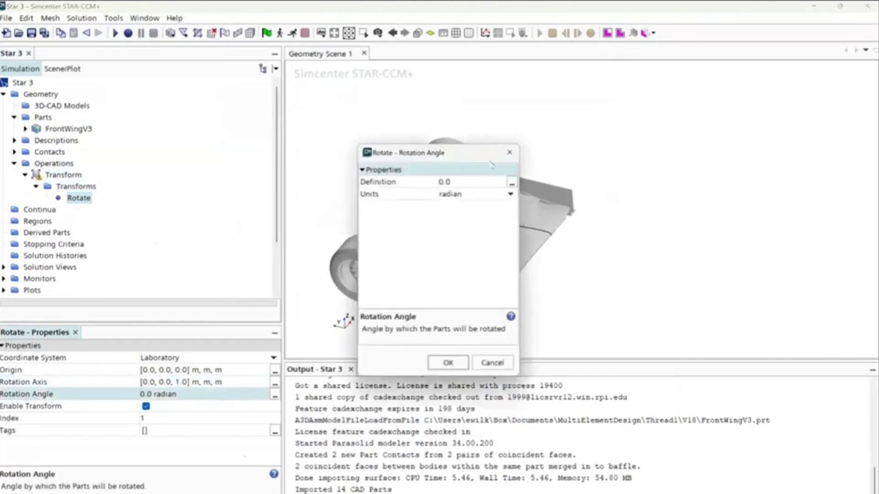
pyautogui.click(508, 193)
pyautogui.click(446, 206)
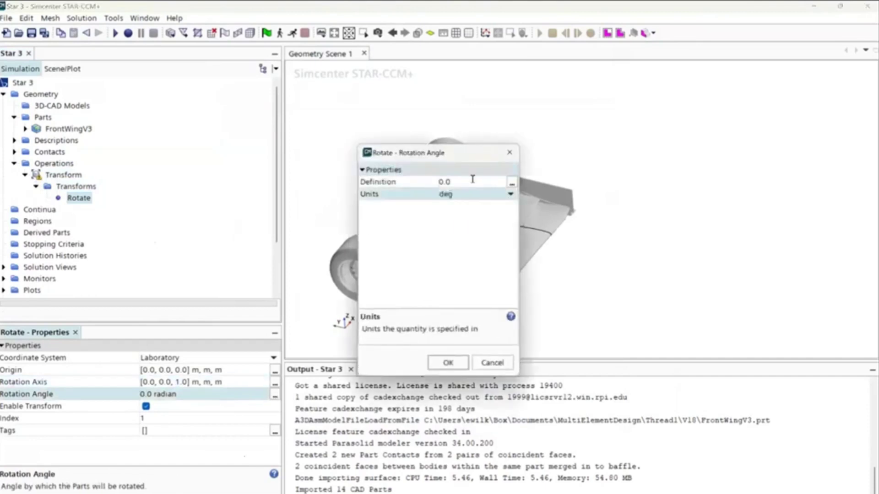
pyautogui.click(472, 181)
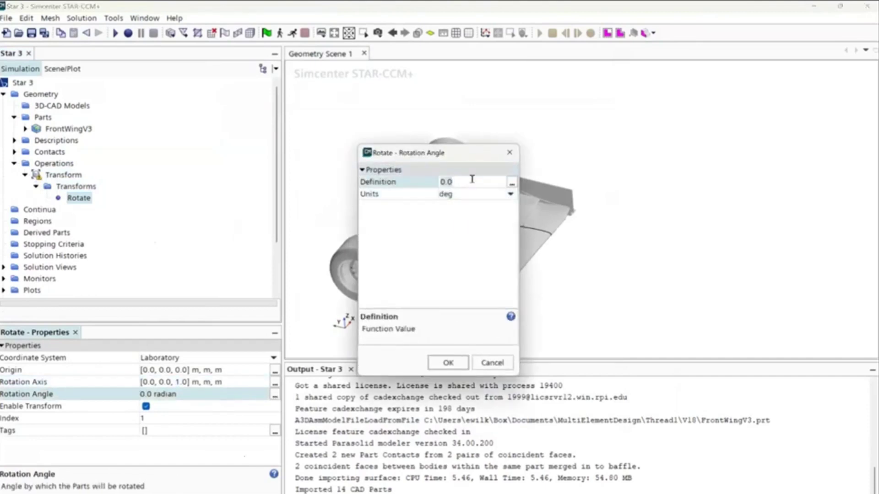
pyautogui.press('BackSpace')
pyautogui.press('BackSpace')
pyautogui.press('BackSpace')
pyautogui.write('90')
pyautogui.click(448, 362)
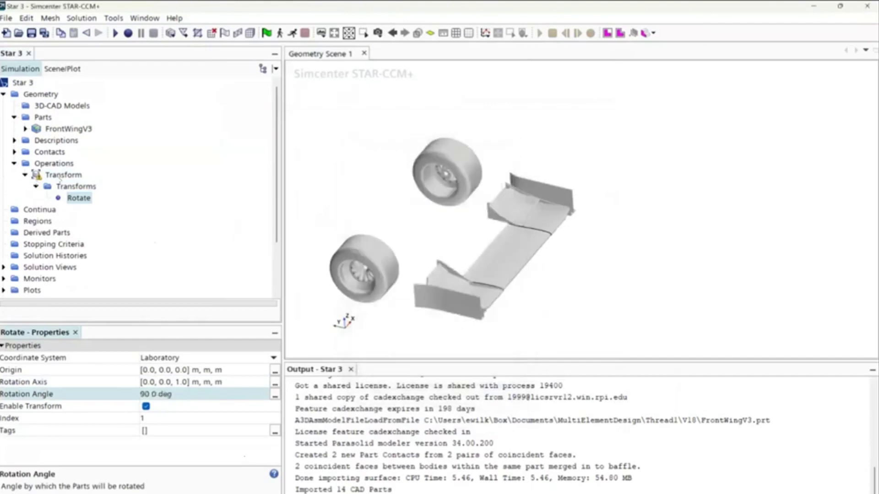
pyautogui.rightClick(61, 178)
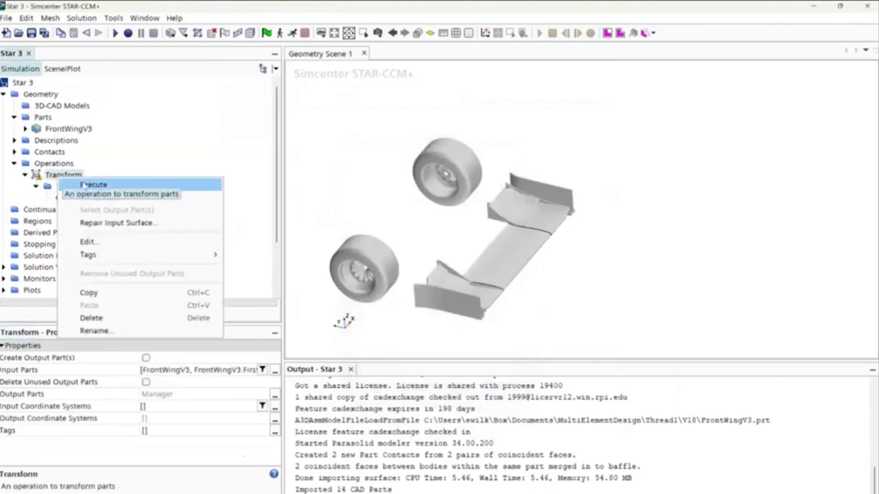
pyautogui.click(84, 184)
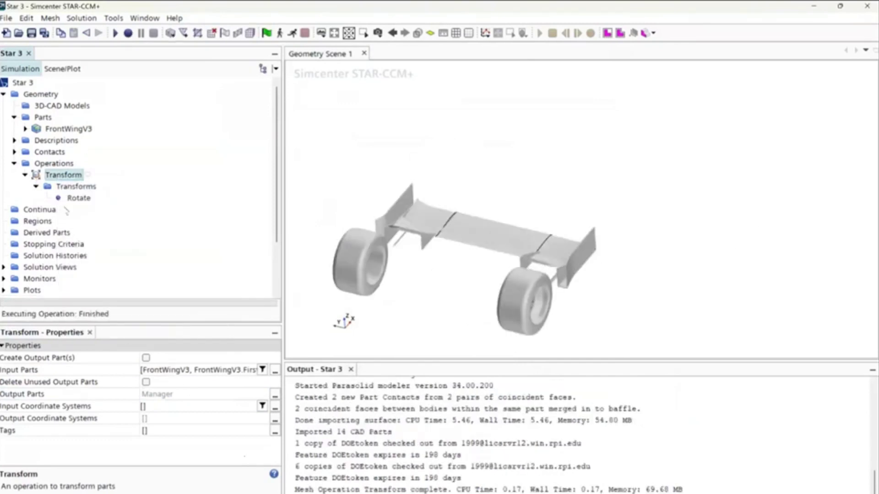
# - Set the Rotate transform's angle to -90 deg, execute the Transform operation again and collapse its tree node
pyautogui.click(79, 199)
pyautogui.click(143, 394)
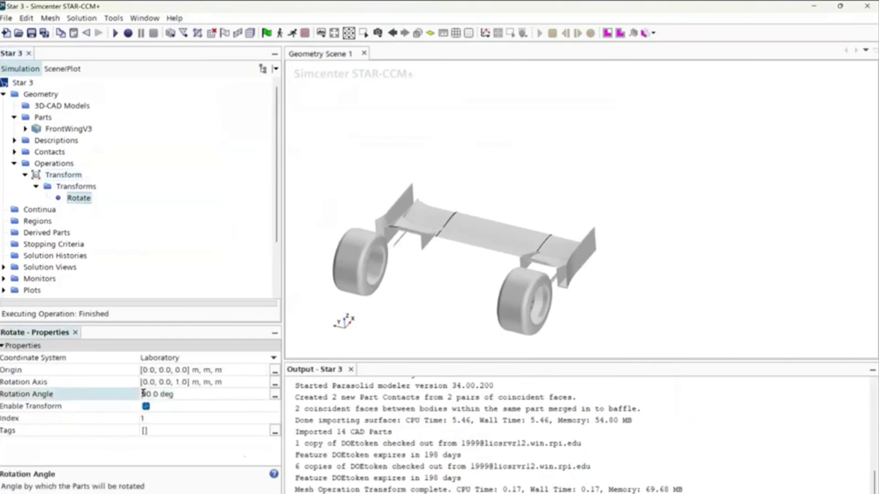
pyautogui.write('-')
pyautogui.press('Return')
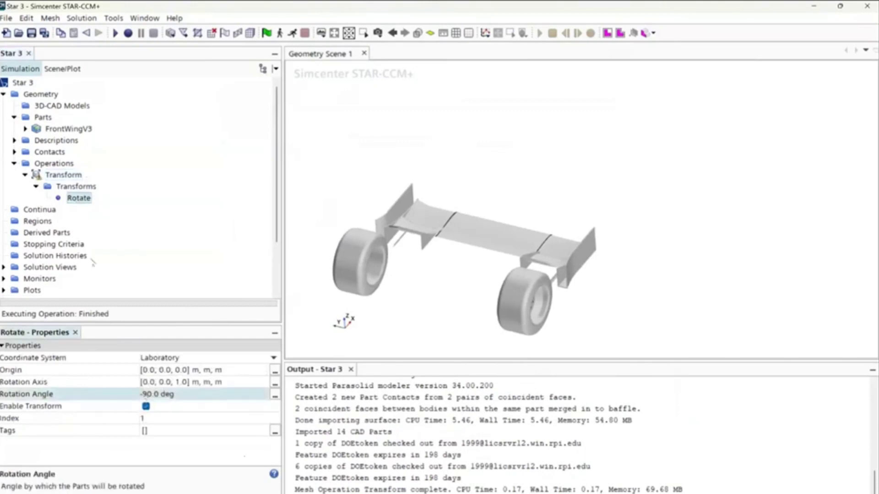
pyautogui.rightClick(64, 174)
pyautogui.click(80, 181)
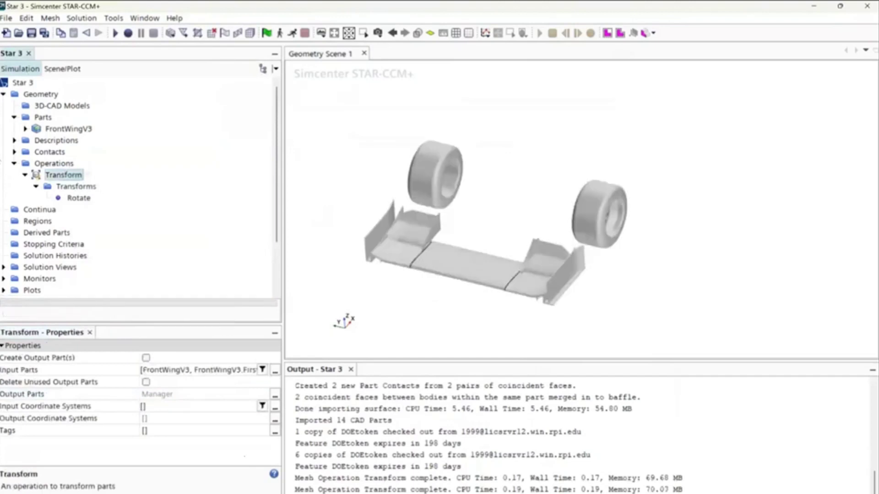
pyautogui.click(25, 175)
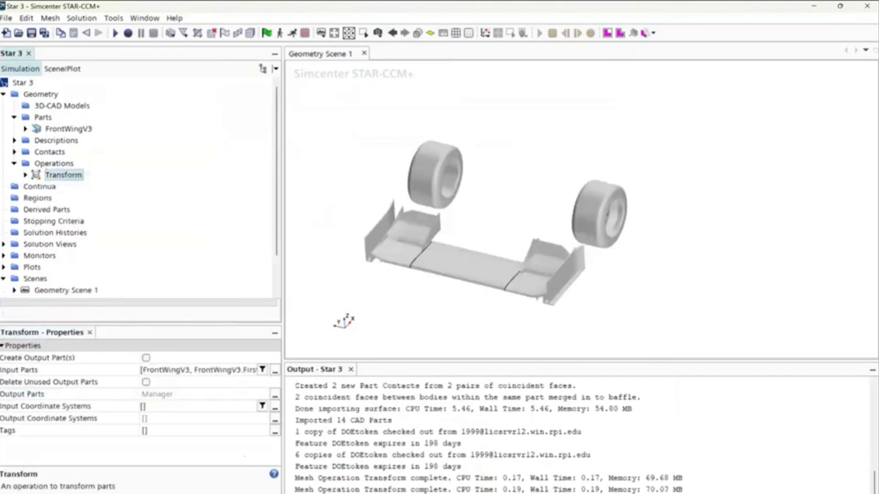
pyautogui.click(47, 128)
pyautogui.rightClick(49, 129)
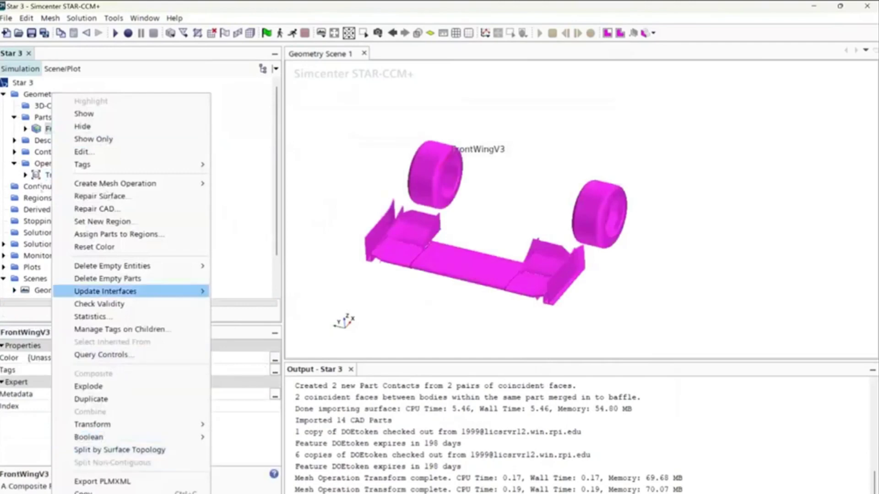
pyautogui.click(59, 176)
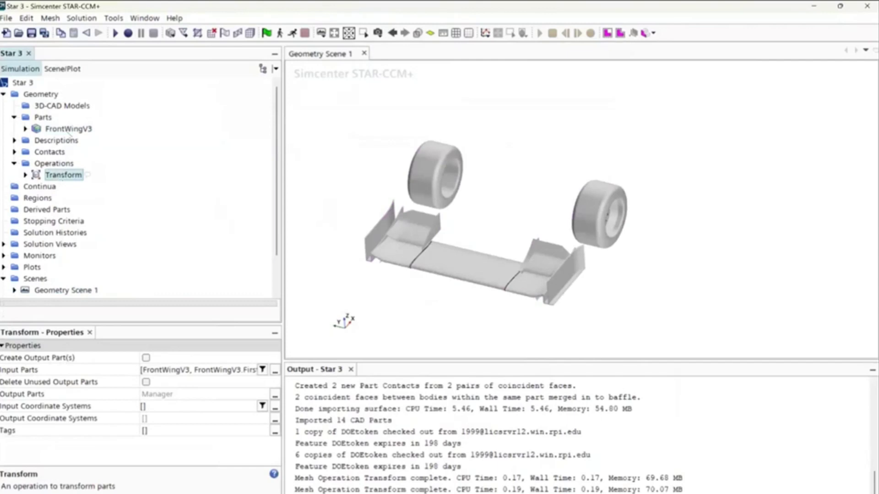
pyautogui.click(69, 130)
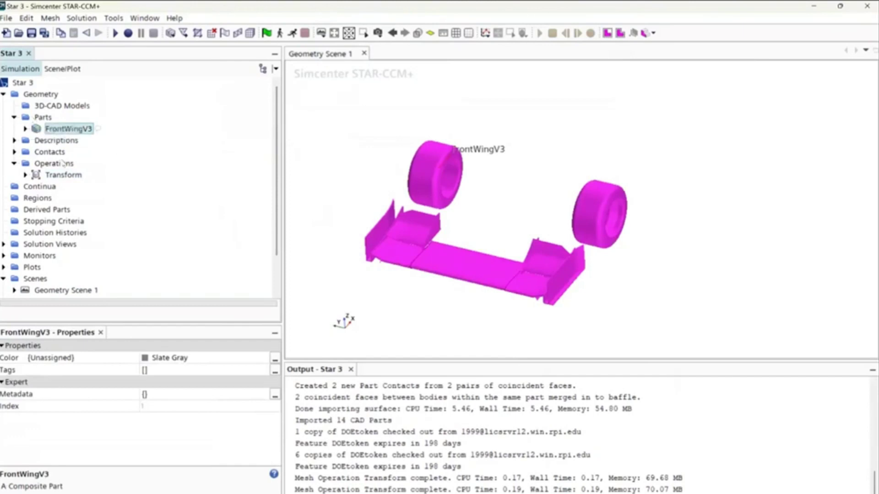
pyautogui.click(55, 163)
# - Examine the sub-parts of FrontWingV3 one by one in the scene, including the wing elements, an endplate and a wheel
pyautogui.scroll(5, 451, 254)
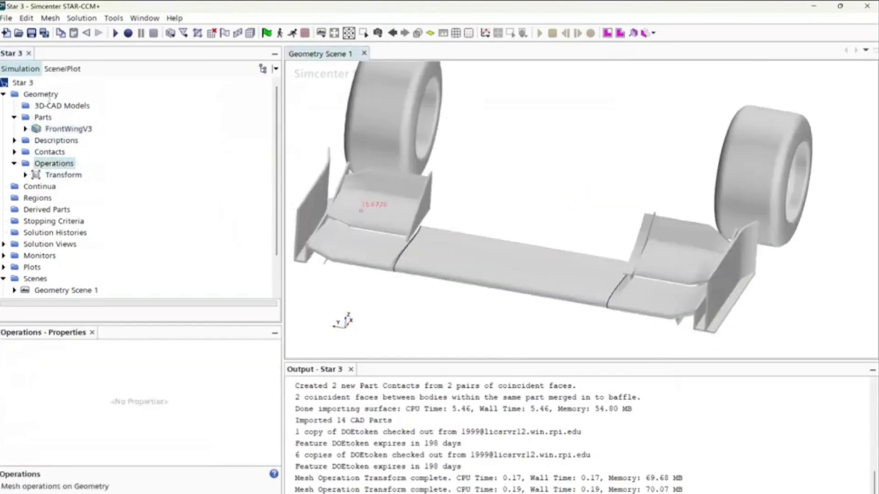
pyautogui.click(25, 129)
pyautogui.click(66, 140)
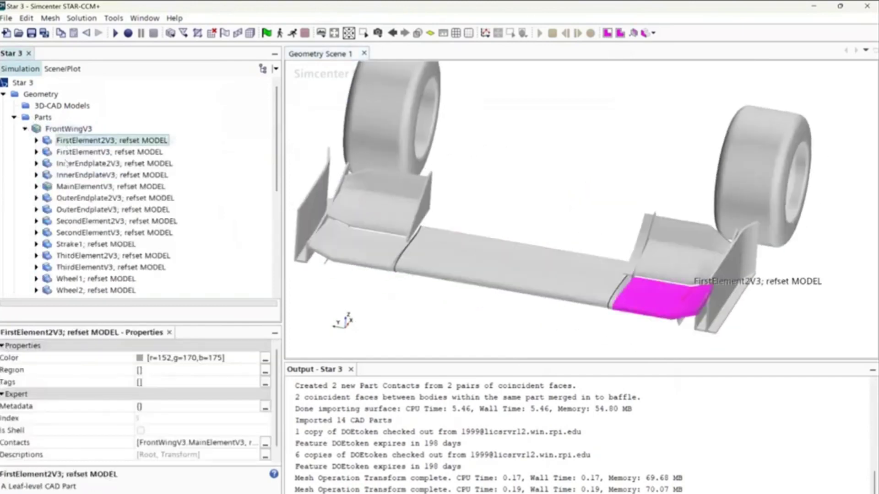
pyautogui.click(66, 163)
pyautogui.click(66, 186)
pyautogui.click(70, 255)
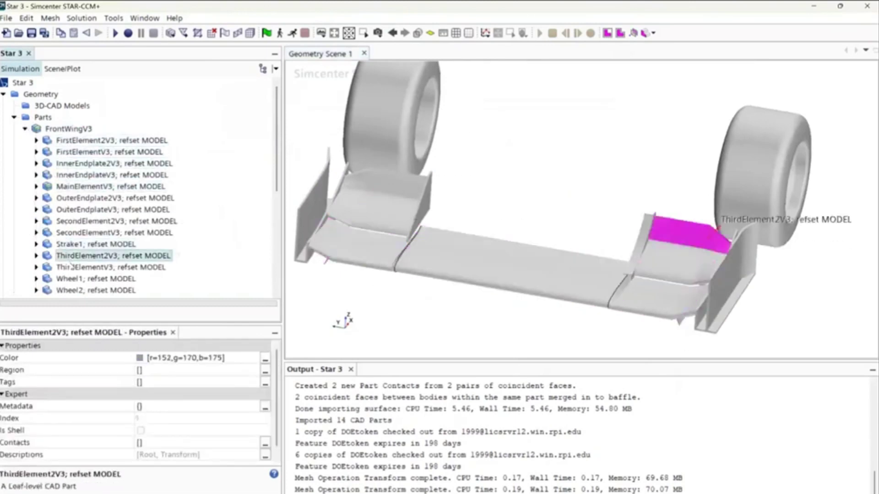
pyautogui.click(71, 267)
pyautogui.click(69, 278)
pyautogui.click(25, 128)
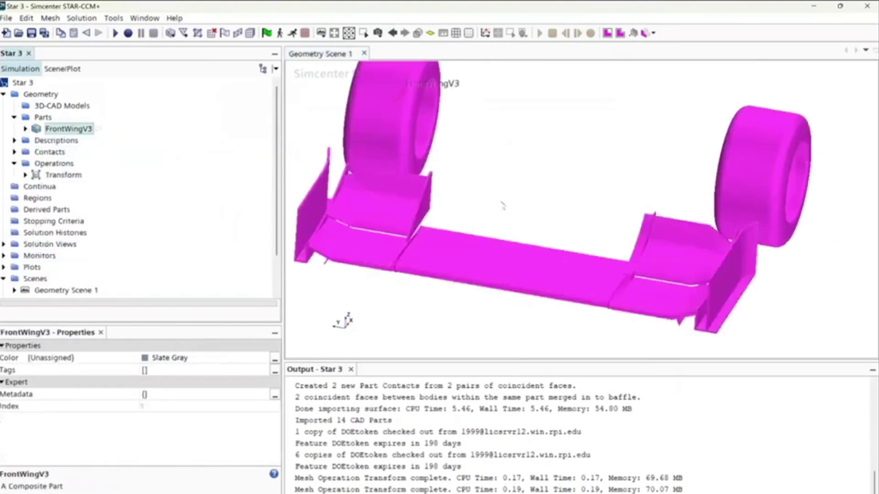
pyautogui.moveTo(502, 206); pyautogui.dragTo(437, 214)
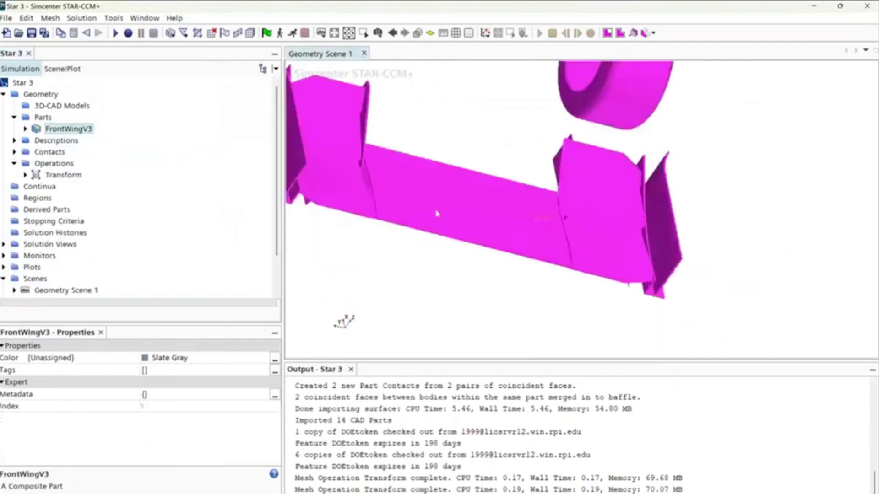
pyautogui.scroll(-10, 431, 254)
pyautogui.moveTo(426, 256); pyautogui.dragTo(398, 286)
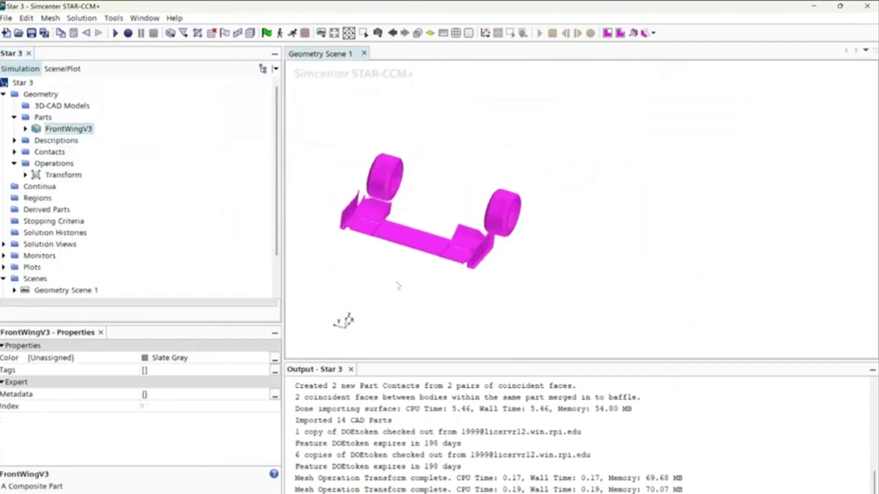
pyautogui.click(398, 286)
pyautogui.scroll(-5, 496, 227)
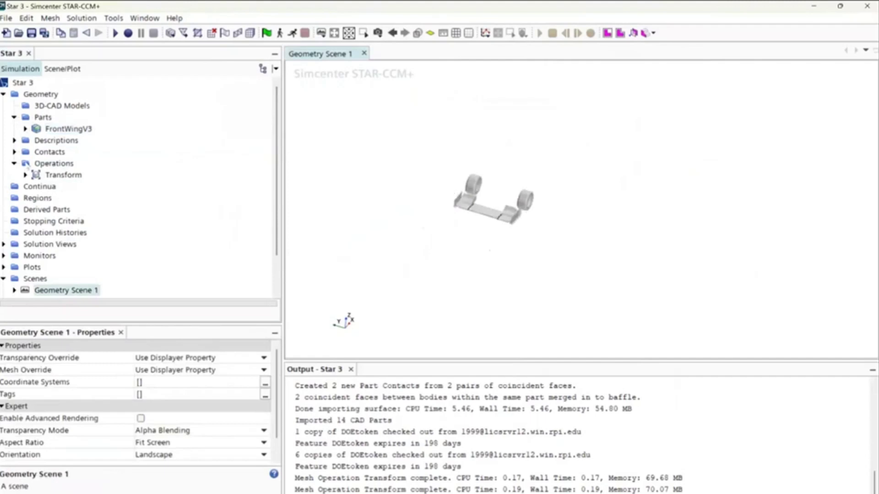
pyautogui.rightClick(48, 163)
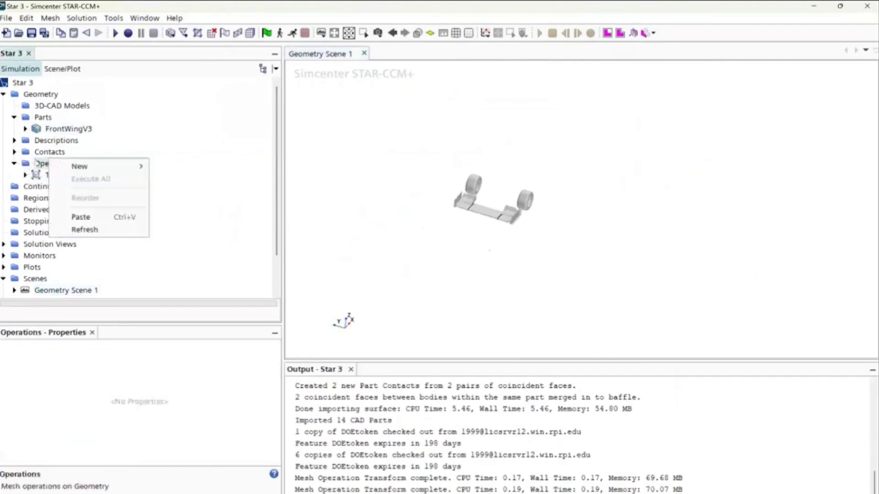
pyautogui.click(37, 163)
pyautogui.rightClick(38, 163)
pyautogui.moveTo(76, 168)
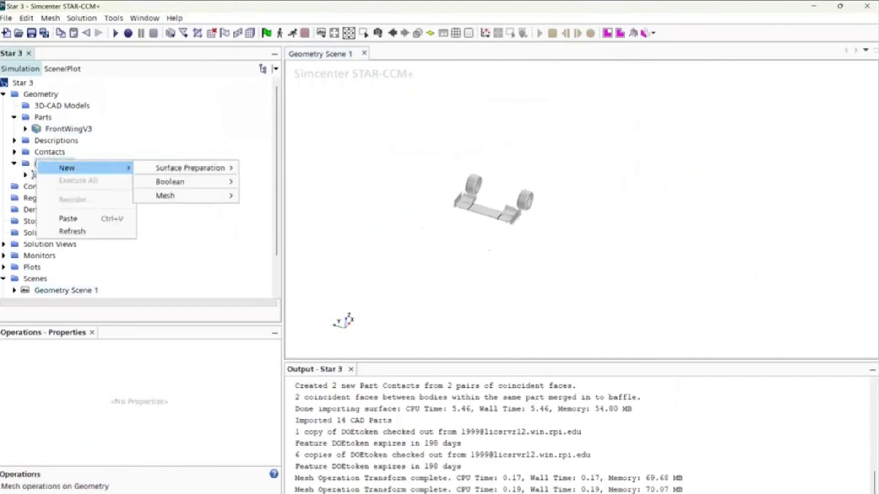
pyautogui.click(29, 166)
# - Create a Boolean Unite operation on FrontWingV3 with all its sub-parts and with Perform CAD Boolean enabled
pyautogui.rightClick(40, 165)
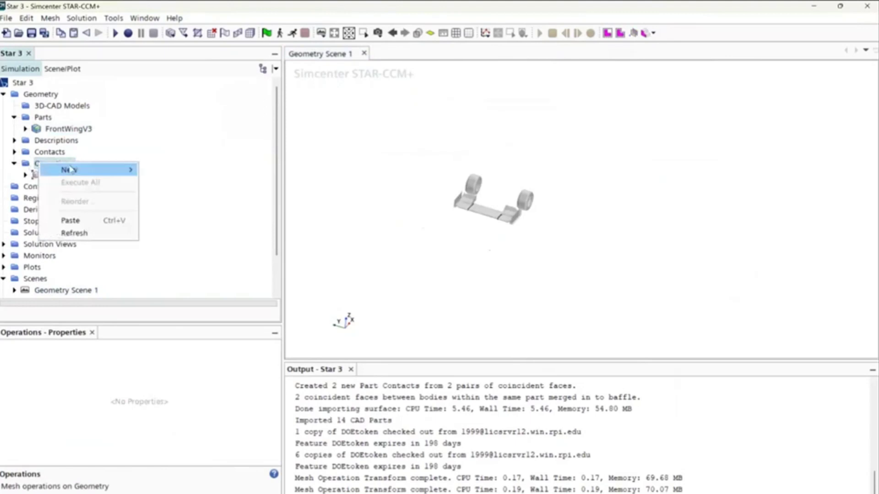
pyautogui.moveTo(70, 169)
pyautogui.moveTo(183, 183)
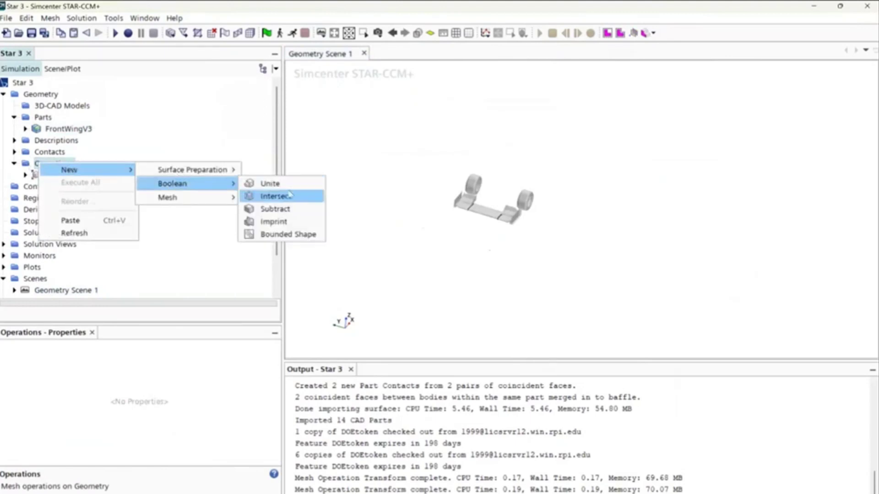
pyautogui.click(270, 184)
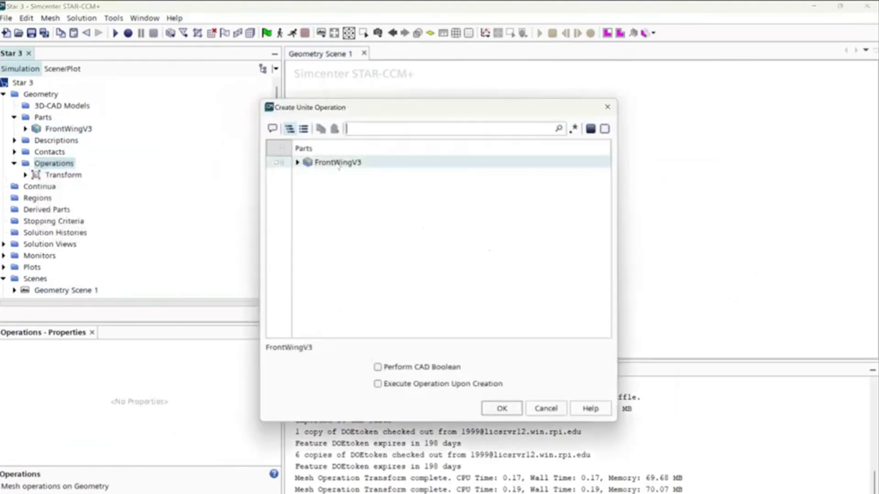
pyautogui.doubleClick(338, 164)
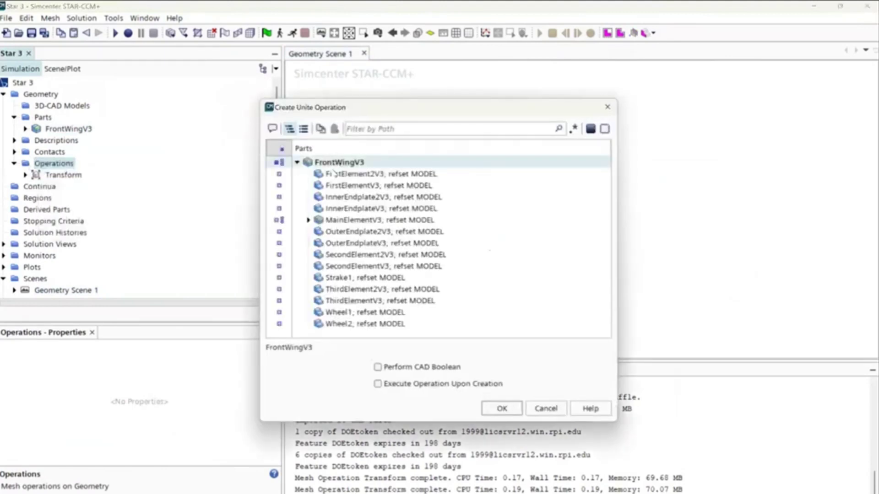
pyautogui.click(298, 163)
pyautogui.click(422, 368)
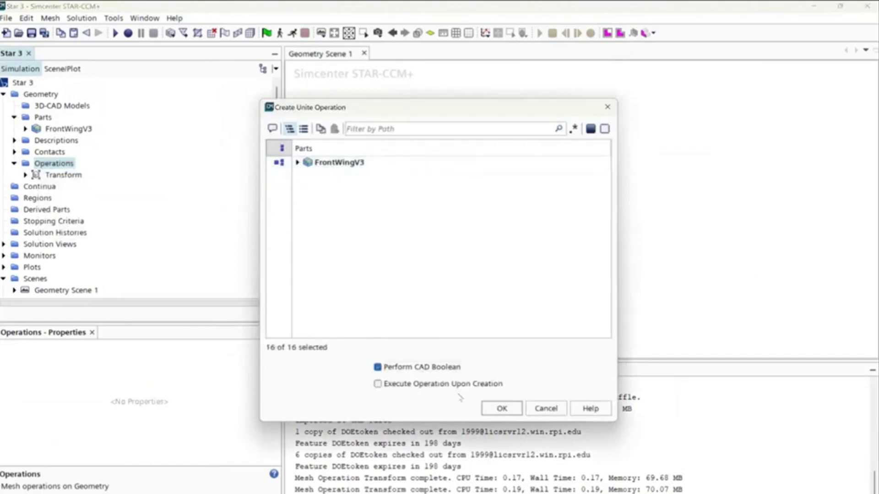
pyautogui.click(502, 407)
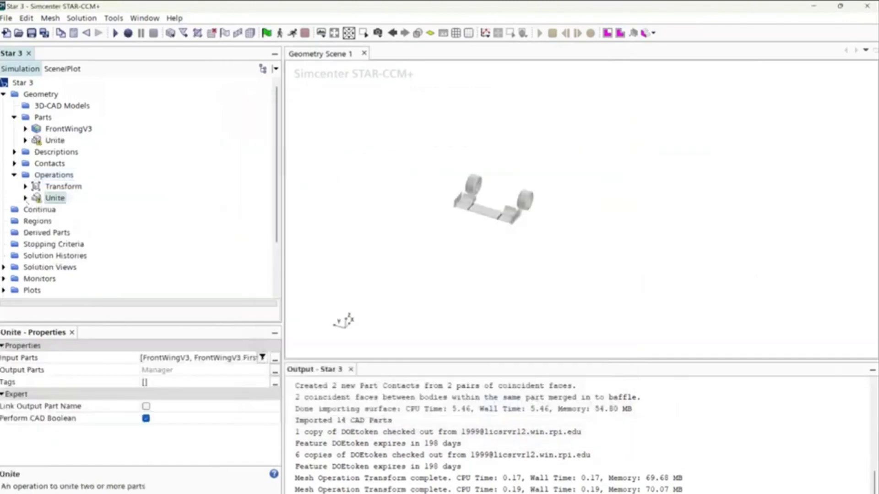
# - Execute the Unite operation
pyautogui.click(25, 198)
pyautogui.click(25, 198)
pyautogui.rightClick(57, 198)
pyautogui.click(80, 205)
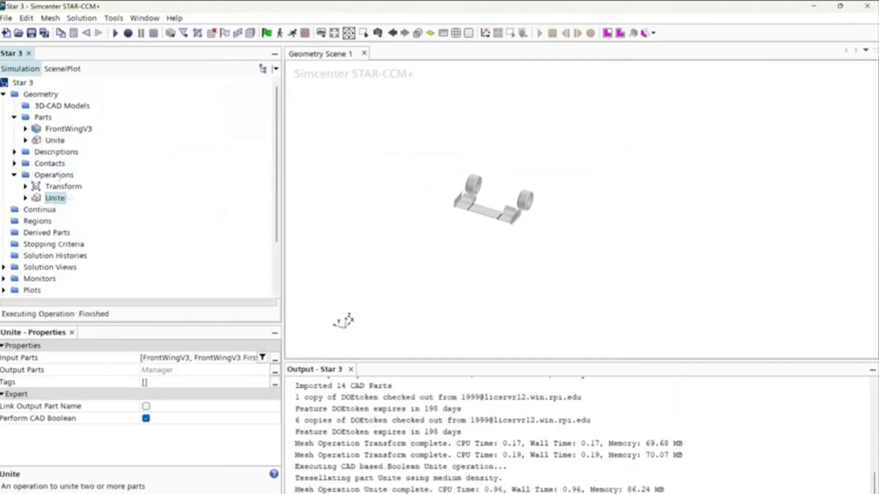
# - Highlight the Unite part and FrontWingV3 alternately in the scene to compare their geometry
pyautogui.click(59, 140)
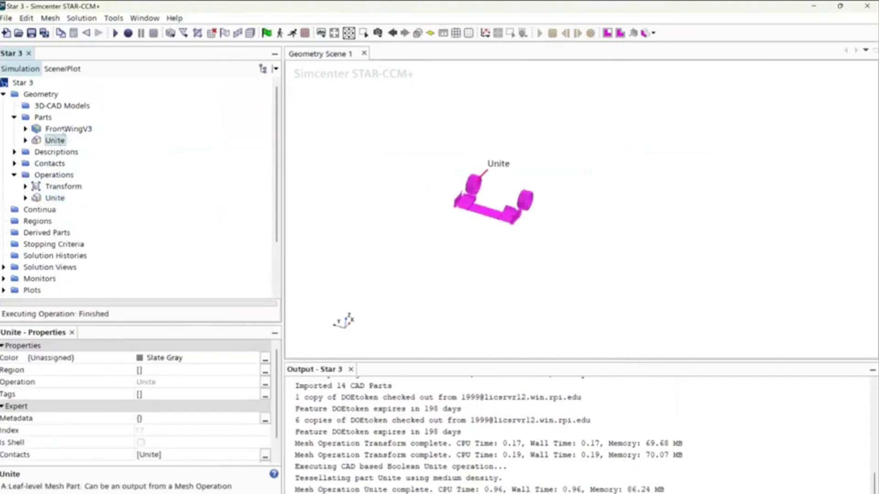
pyautogui.click(64, 130)
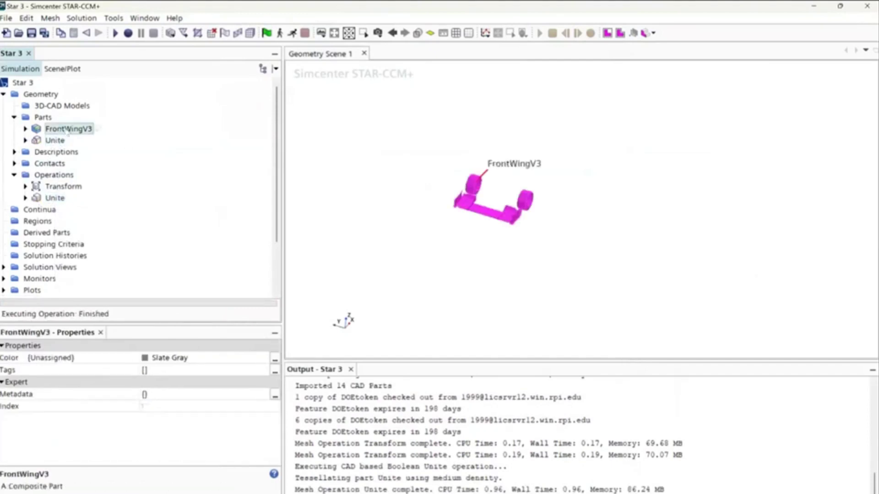
pyautogui.click(59, 140)
pyautogui.click(61, 130)
pyautogui.click(62, 141)
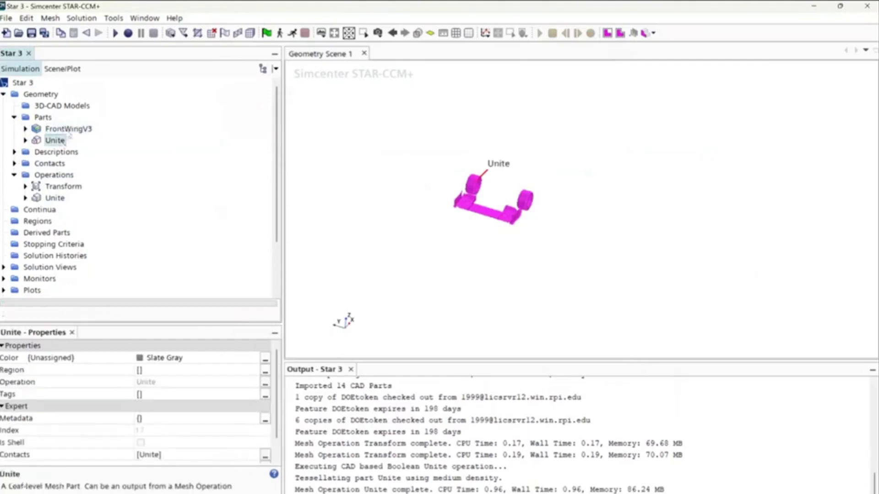
# - Hide the original FrontWingV3 part in the geometry scene
pyautogui.rightClick(53, 129)
pyautogui.click(53, 130)
pyautogui.rightClick(57, 128)
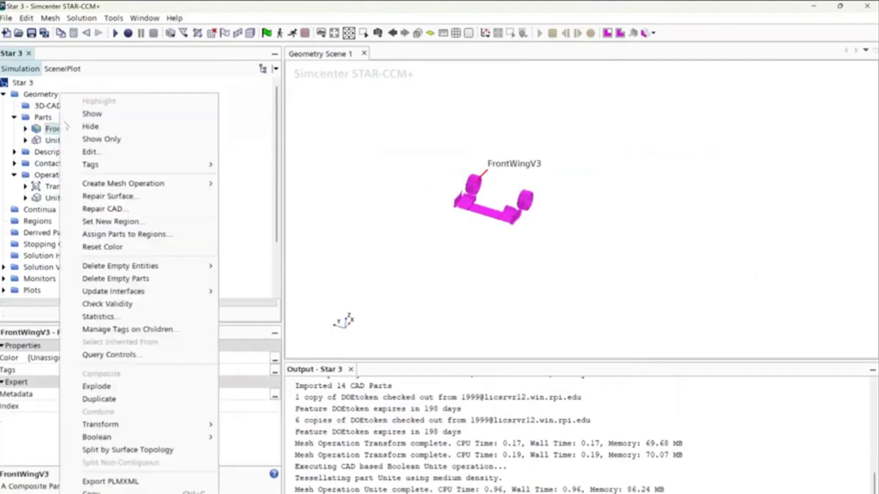
pyautogui.click(98, 127)
# - Show the Unite part in the geometry scene using the existing Outline 1 and Surface 1 displayers
pyautogui.rightClick(64, 141)
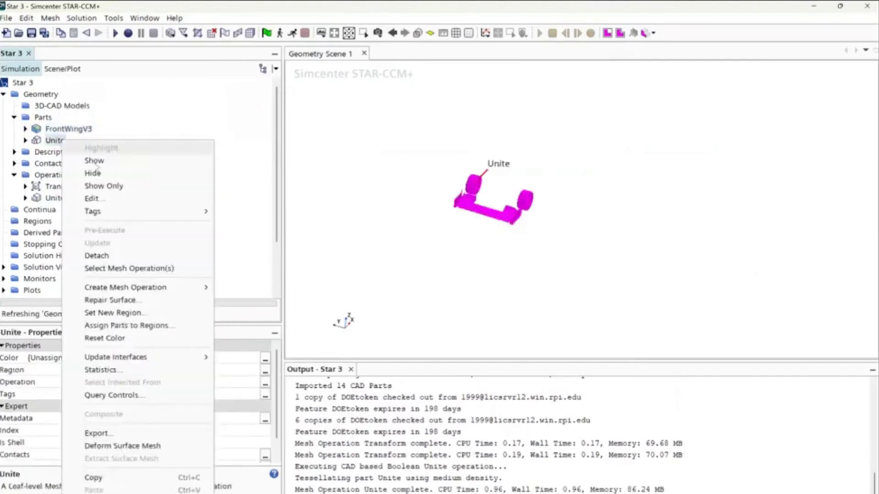
pyautogui.click(94, 160)
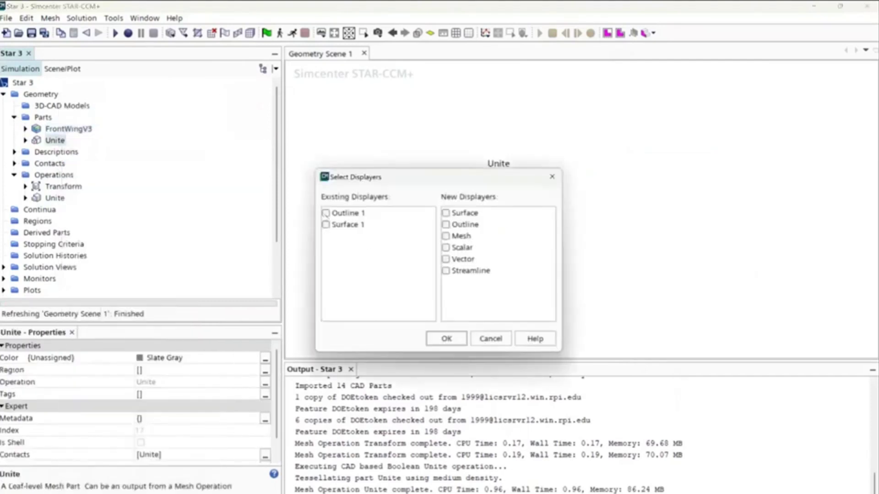
pyautogui.click(326, 213)
pyautogui.click(325, 225)
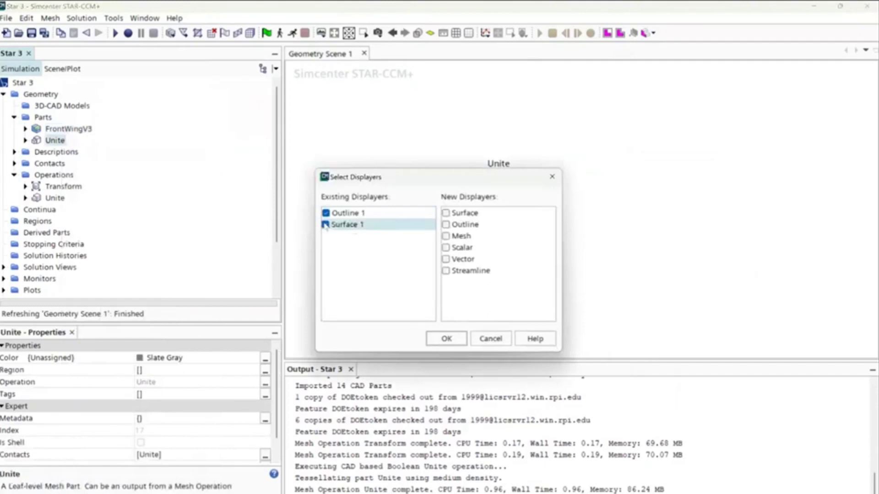
pyautogui.click(444, 339)
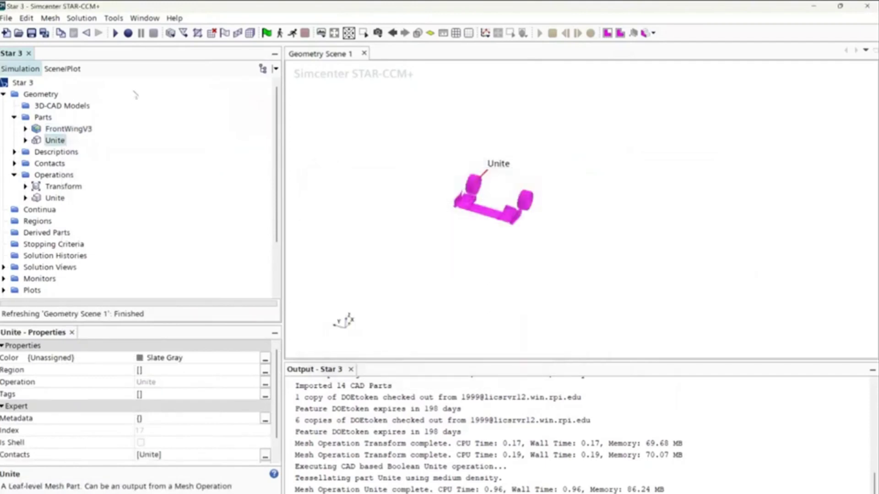
# - Examine the parts listed in the scene's Outline 1 displayer, highlighting OuterEndplate2V3 and several other surfaces
pyautogui.click(69, 70)
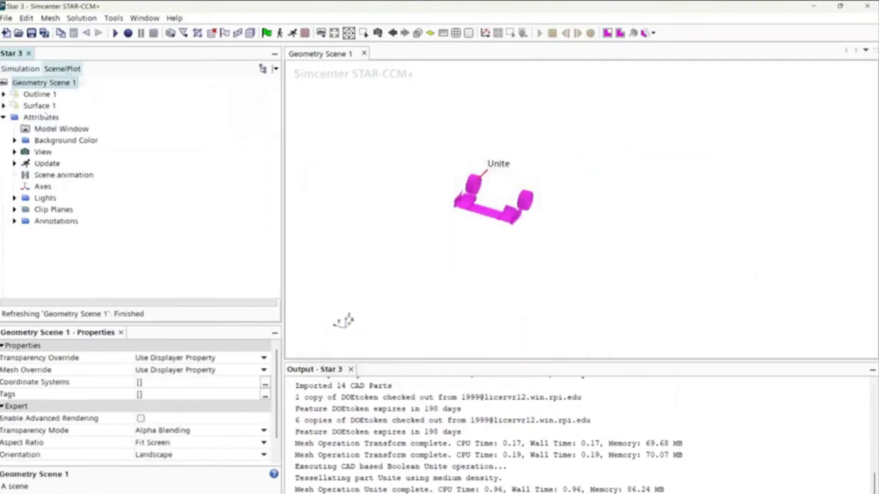
pyautogui.scroll(5, 471, 203)
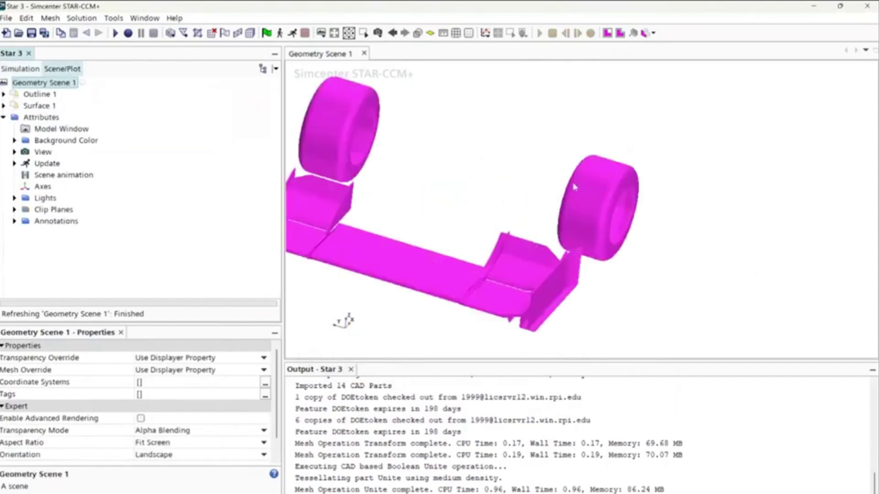
pyautogui.click(4, 94)
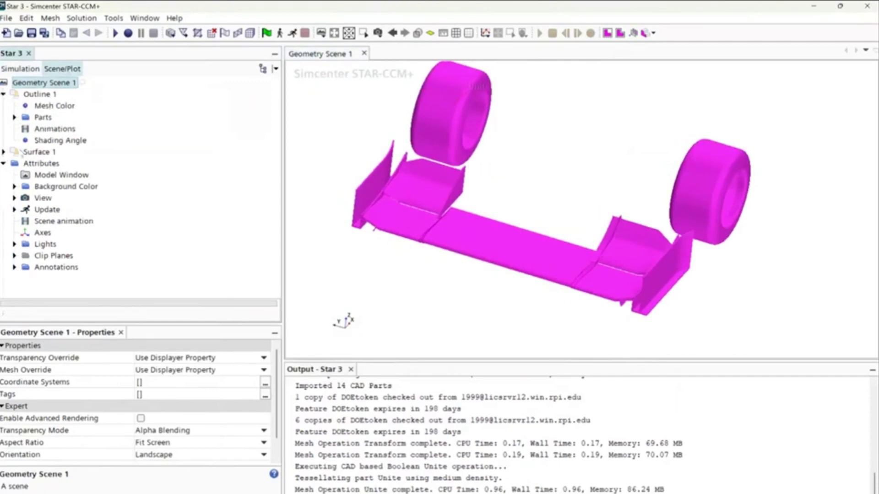
pyautogui.doubleClick(21, 152)
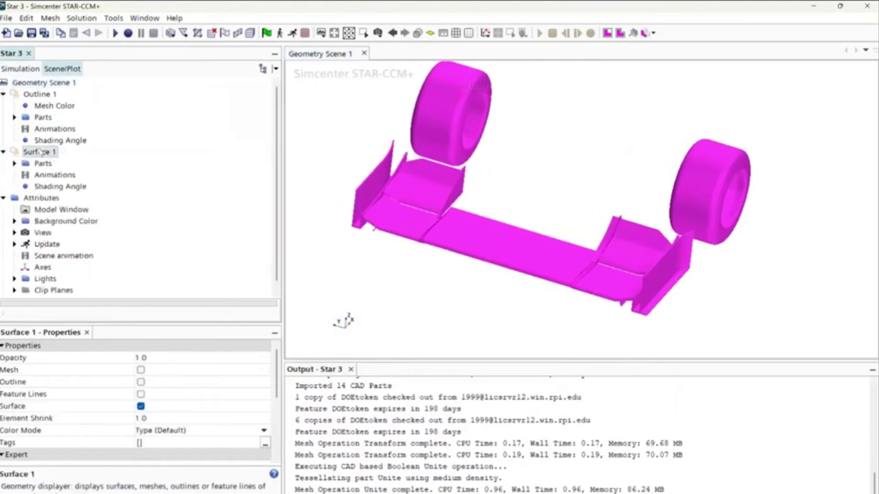
pyautogui.click(39, 94)
pyautogui.click(77, 95)
pyautogui.click(78, 164)
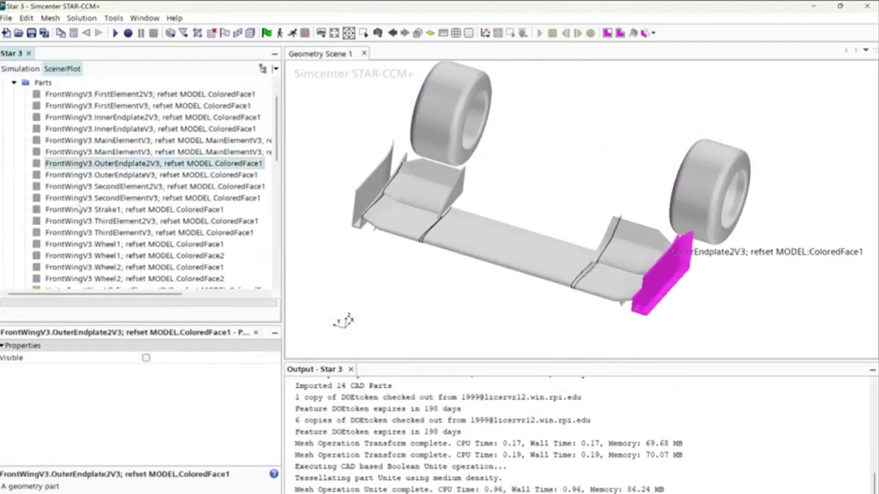
pyautogui.click(78, 199)
pyautogui.click(78, 221)
pyautogui.scroll(1, 78, 215)
pyautogui.click(15, 117)
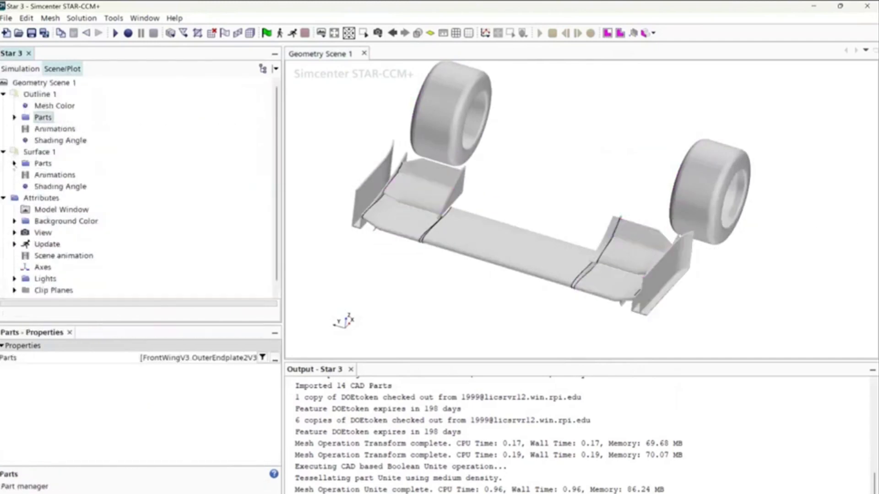
pyautogui.click(4, 152)
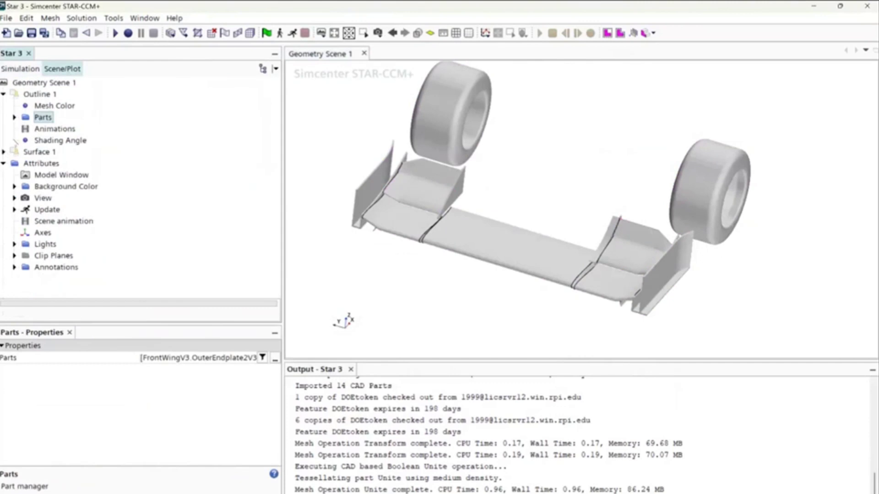
pyautogui.click(4, 94)
# - Examine the Surface 1 displayer's parts, comparing the visibility of the FrontWingV3 surfaces with that of the Unite surfaces
pyautogui.click(37, 105)
pyautogui.click(4, 106)
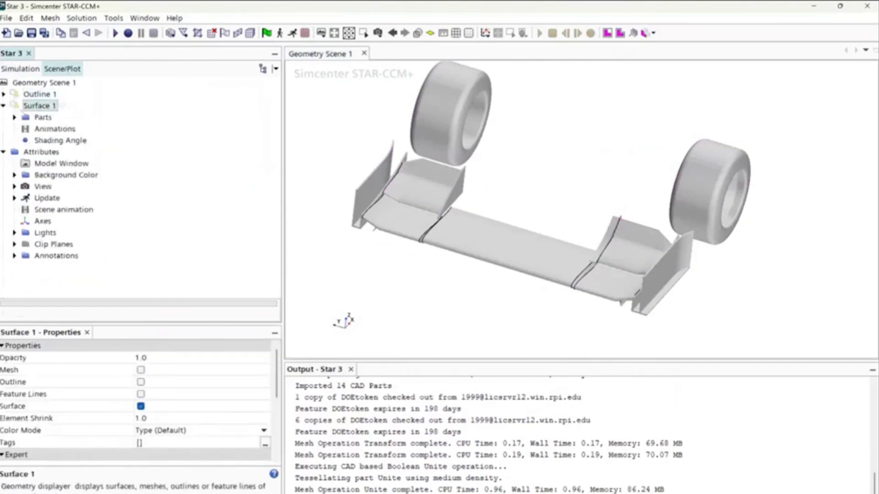
pyautogui.click(15, 117)
pyautogui.scroll(-2, 63, 188)
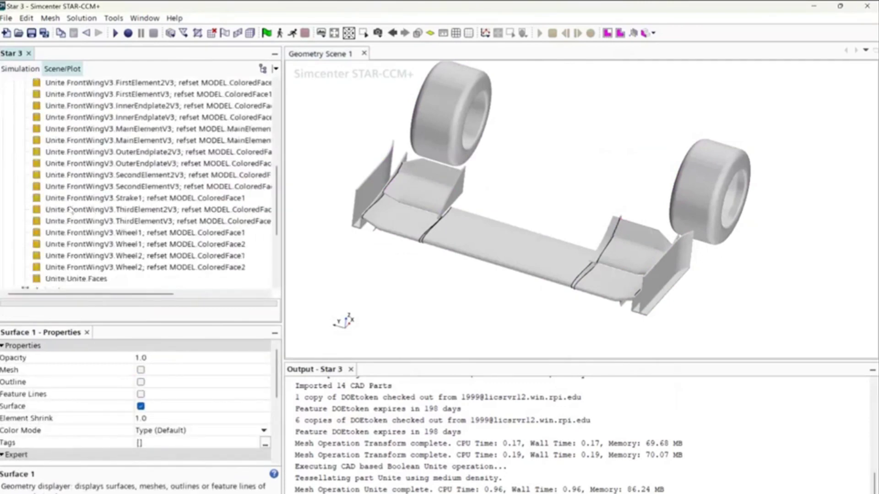
pyautogui.scroll(5, 64, 187)
pyautogui.click(68, 210)
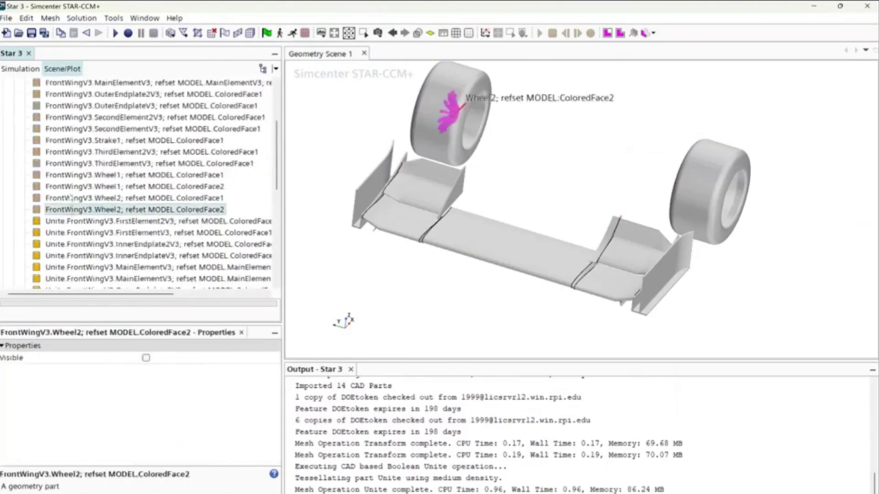
pyautogui.scroll(3, 69, 200)
pyautogui.click(67, 130)
pyautogui.click(69, 209)
pyautogui.scroll(-5, 69, 216)
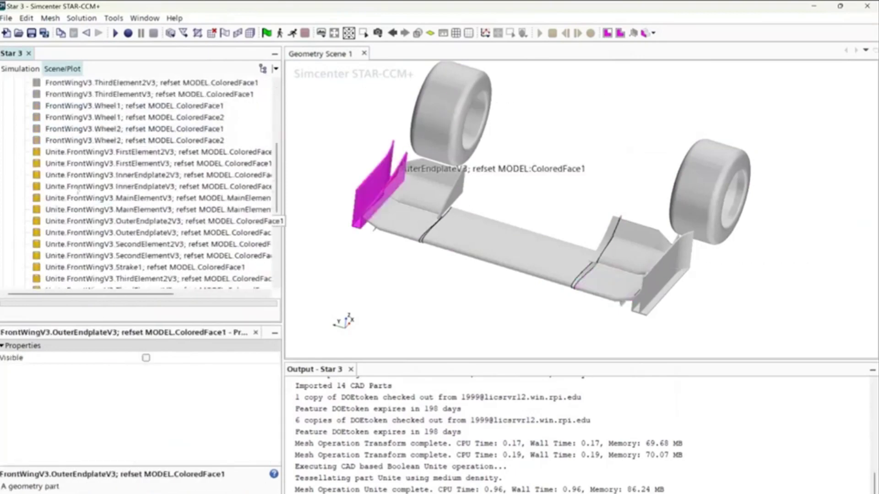
pyautogui.click(69, 187)
pyautogui.click(72, 221)
pyautogui.scroll(8, 72, 222)
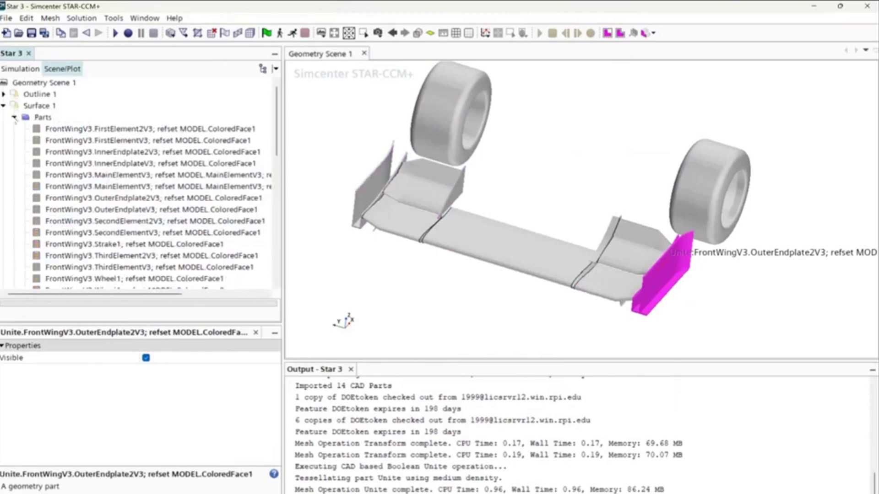
pyautogui.click(14, 117)
# - Review the part selection of the Surface 1 displayer and close it
pyautogui.click(20, 69)
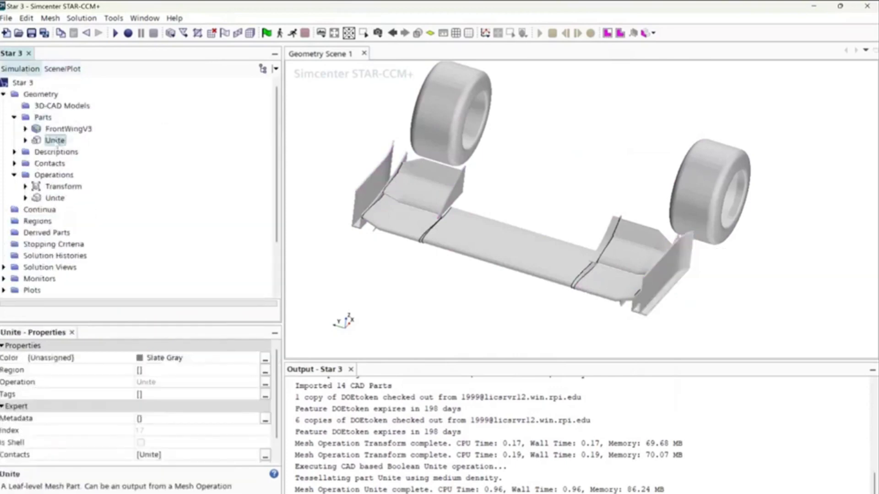
pyautogui.rightClick(55, 143)
pyautogui.click(56, 82)
pyautogui.click(62, 69)
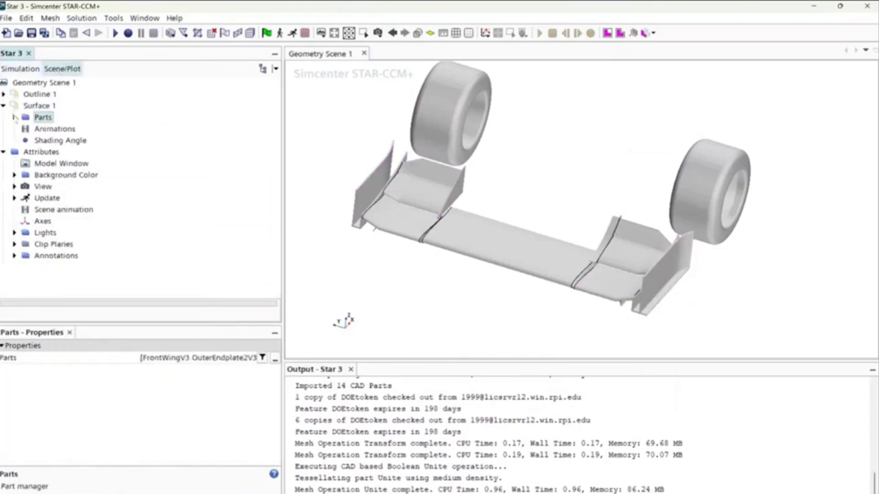
pyautogui.click(275, 358)
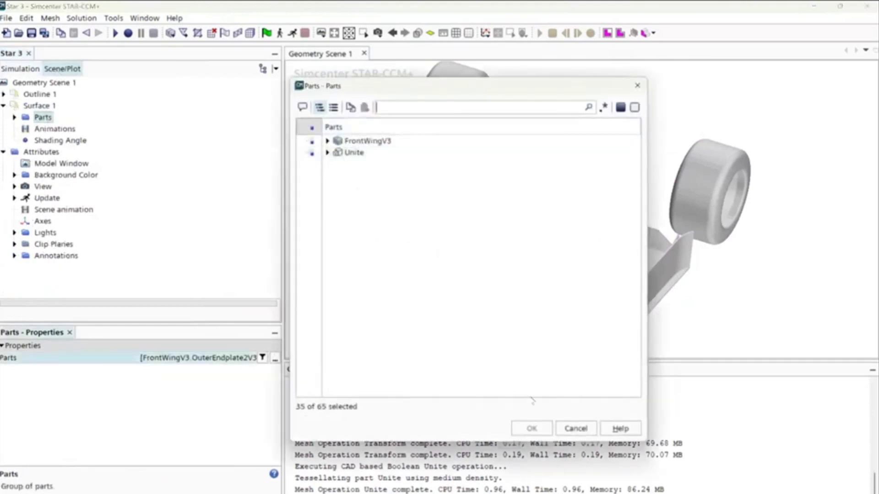
pyautogui.click(577, 432)
pyautogui.moveTo(605, 233); pyautogui.dragTo(676, 243, button='right')
pyautogui.scroll(-3, 677, 243)
# - Highlight the Intersection curves of the Unite part in the scene
pyautogui.click(20, 69)
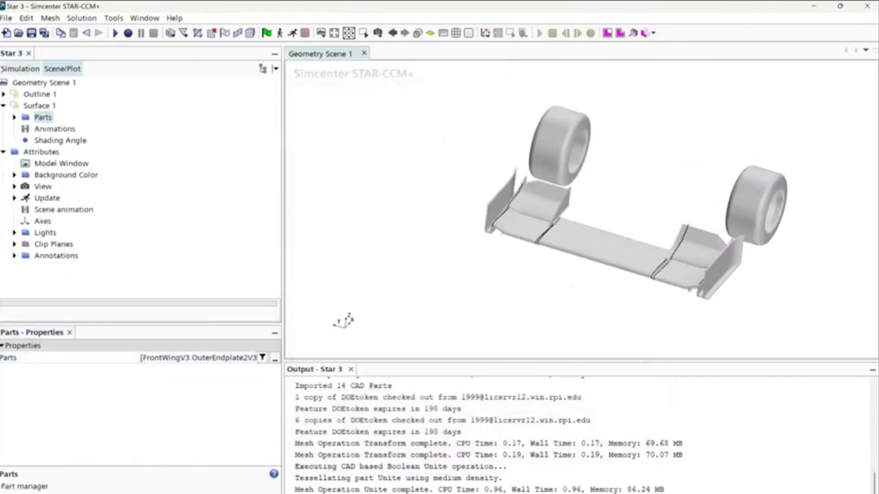
pyautogui.click(25, 140)
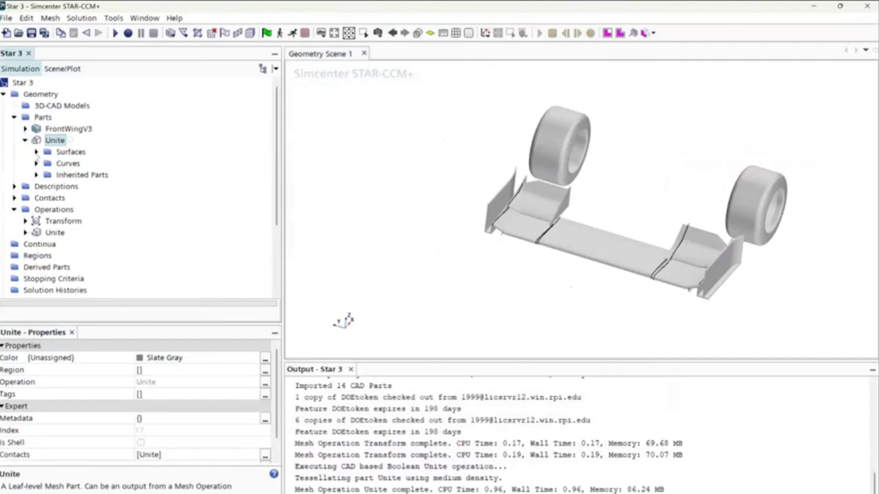
pyautogui.click(36, 164)
pyautogui.click(84, 192)
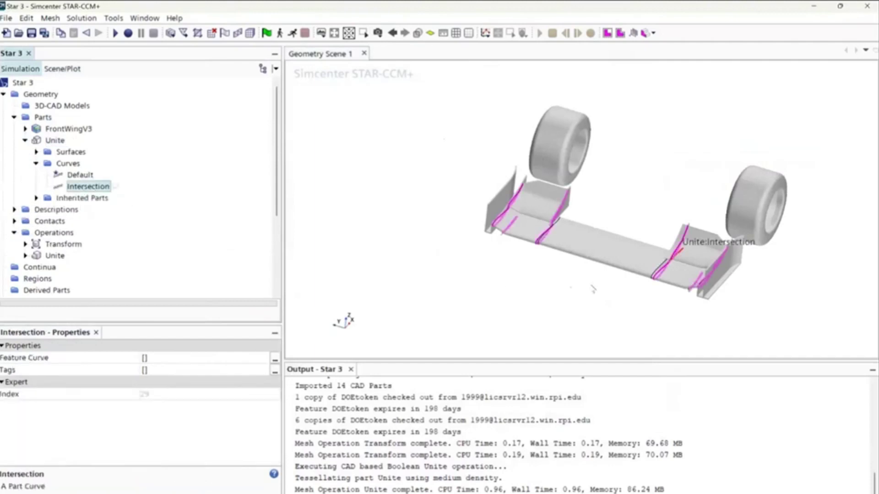
# - Examine the Unite part's intersection curves up close where the wing elements meet the endplates and strakes
pyautogui.scroll(5, 577, 251)
pyautogui.scroll(5, 384, 212)
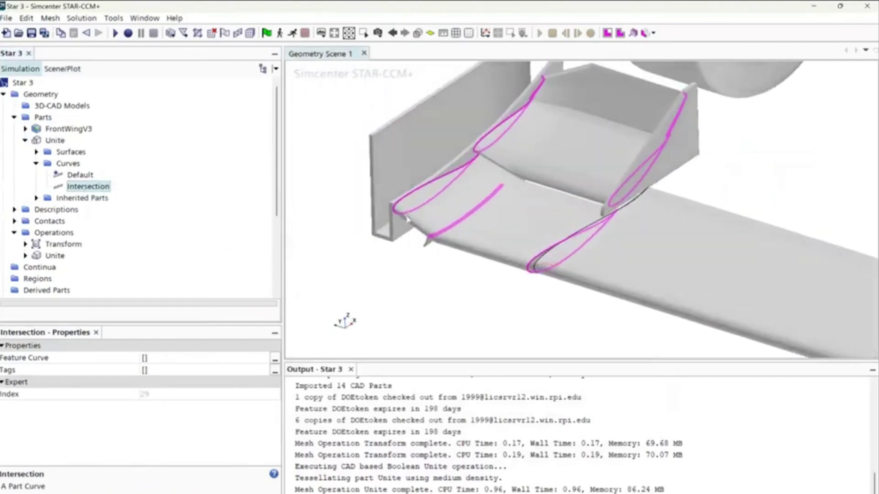
pyautogui.scroll(-5, 385, 212)
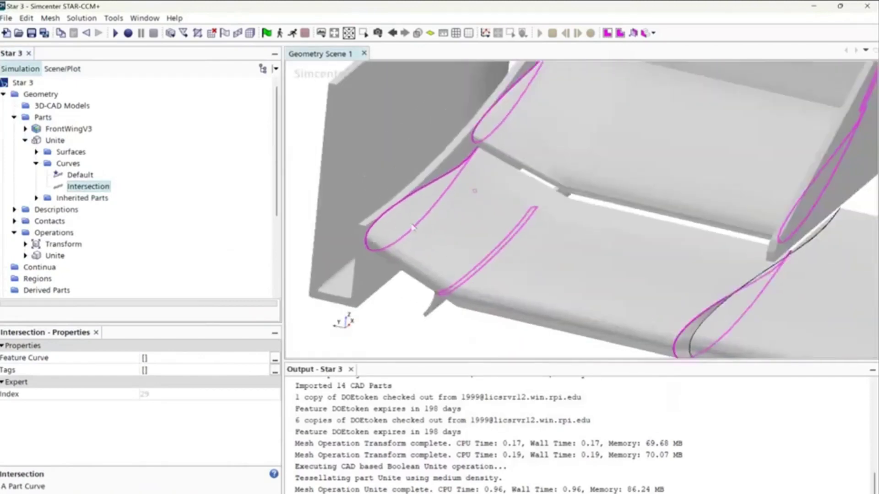
pyautogui.scroll(5, 473, 192)
pyautogui.moveTo(379, 282); pyautogui.dragTo(407, 230)
pyautogui.scroll(-5, 408, 230)
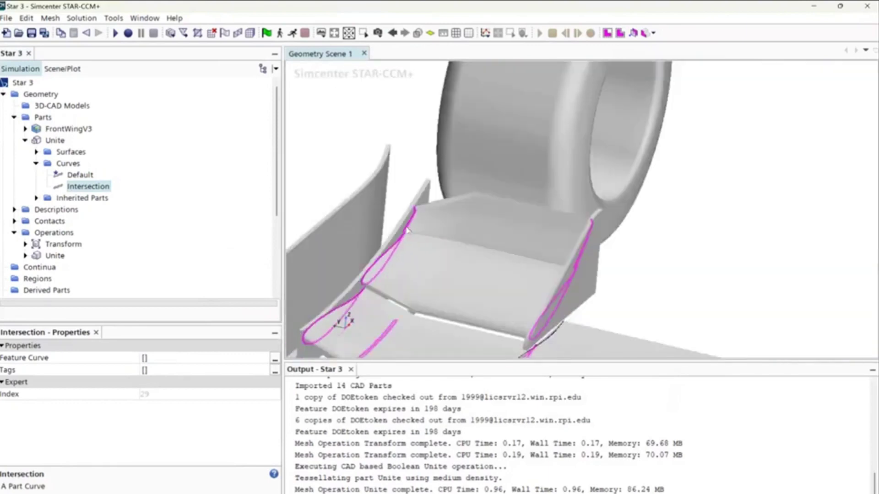
pyautogui.scroll(3, 590, 188)
pyautogui.scroll(5, 591, 188)
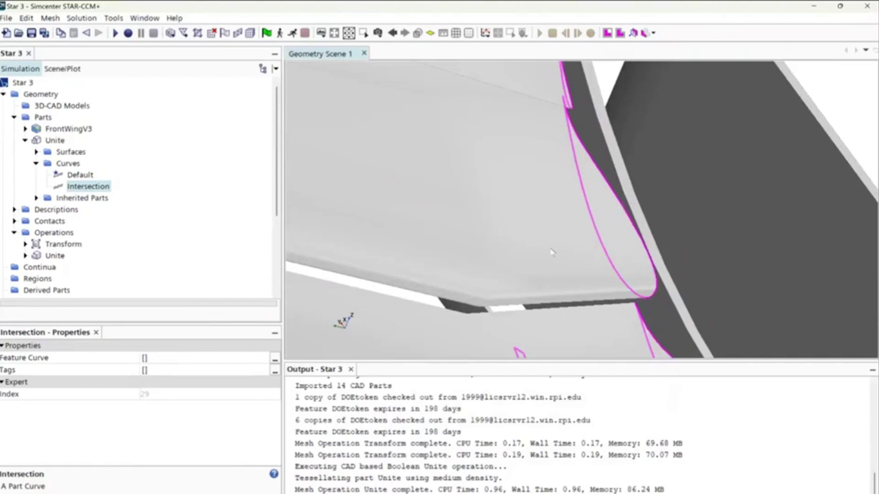
pyautogui.scroll(-5, 552, 252)
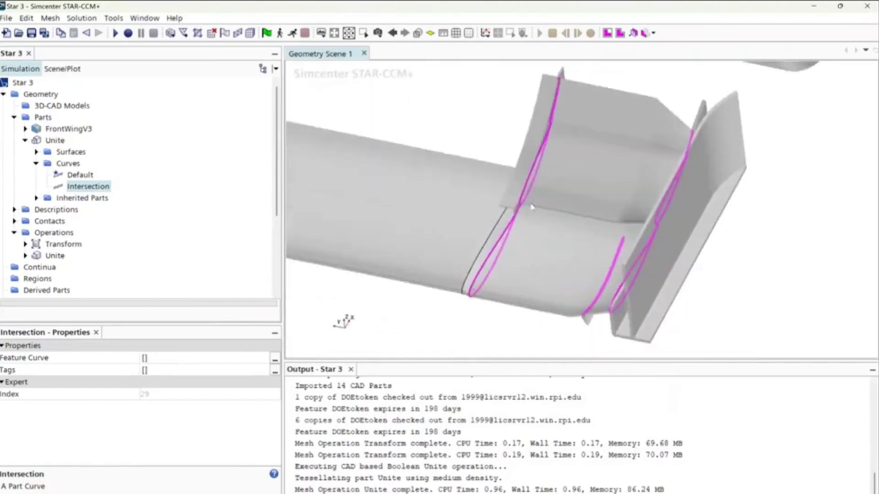
pyautogui.moveTo(529, 196); pyautogui.dragTo(448, 247)
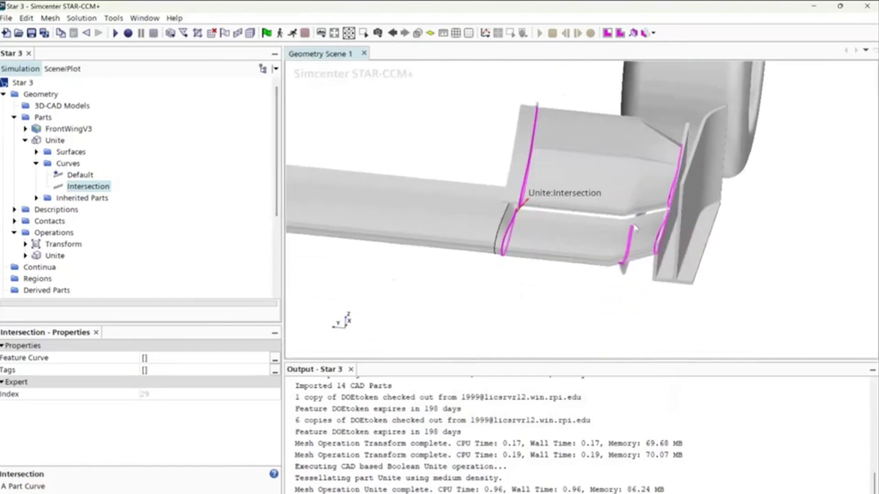
# - Collapse the Unite part's curves and highlight the FrontWingV3 sub-parts OuterEndplateV3 and SecondElement2V3 in the scene
pyautogui.click(36, 165)
pyautogui.click(54, 152)
pyautogui.click(54, 140)
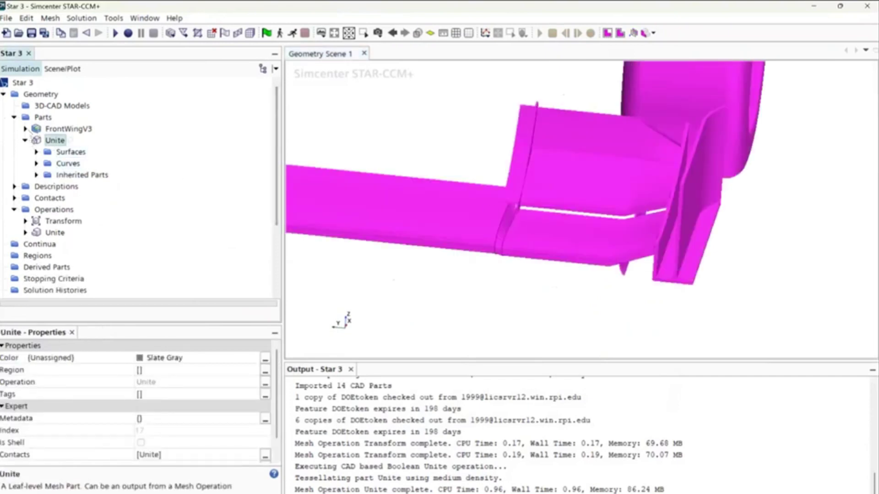
pyautogui.click(25, 129)
pyautogui.click(73, 210)
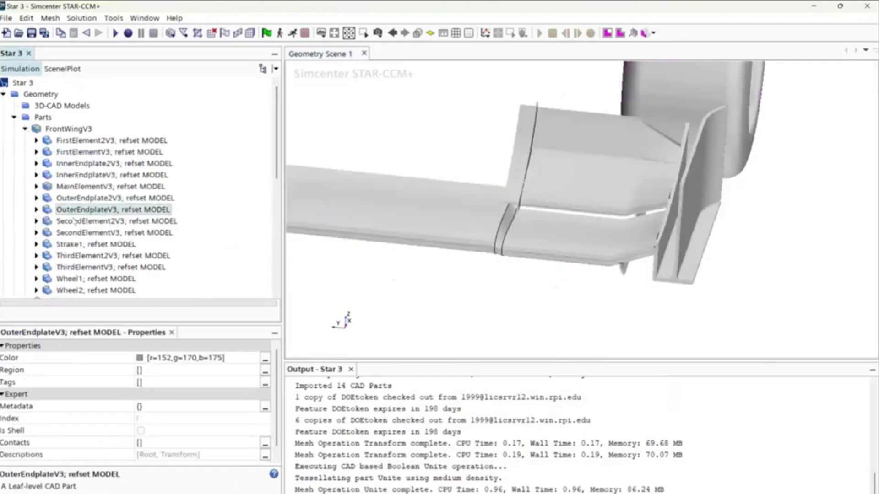
pyautogui.click(634, 147)
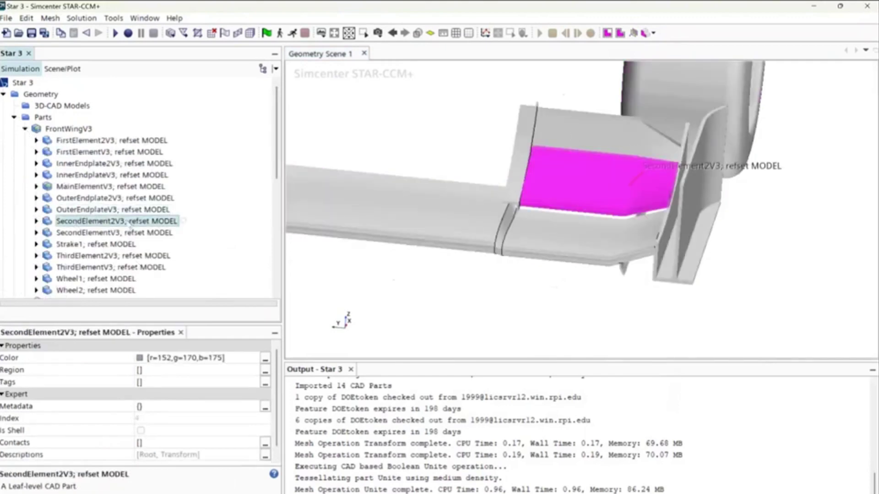
# - Open the SecondElement2V3 part of FrontWingV3 for editing in 3D-CAD
pyautogui.rightClick(130, 223)
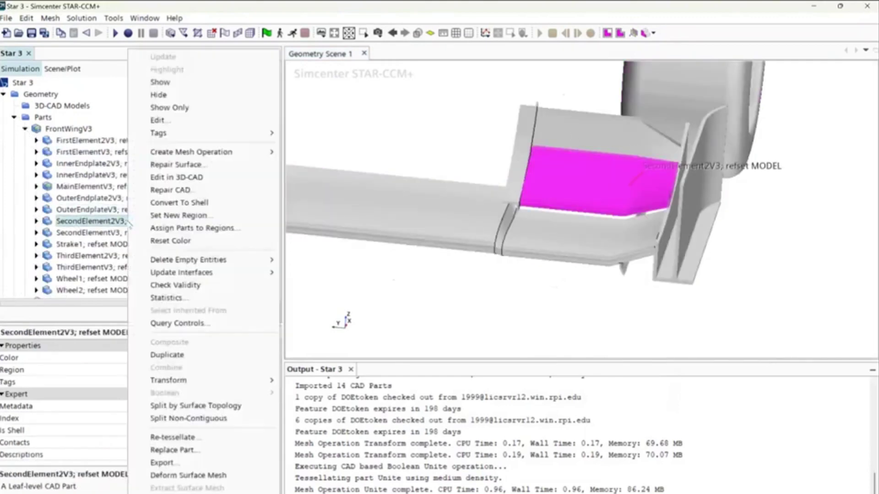
pyautogui.click(172, 184)
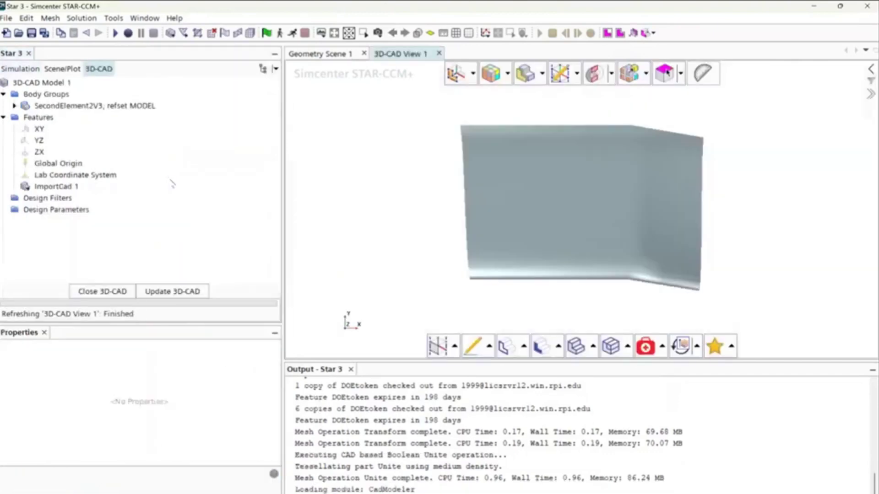
pyautogui.click(62, 69)
pyautogui.click(21, 68)
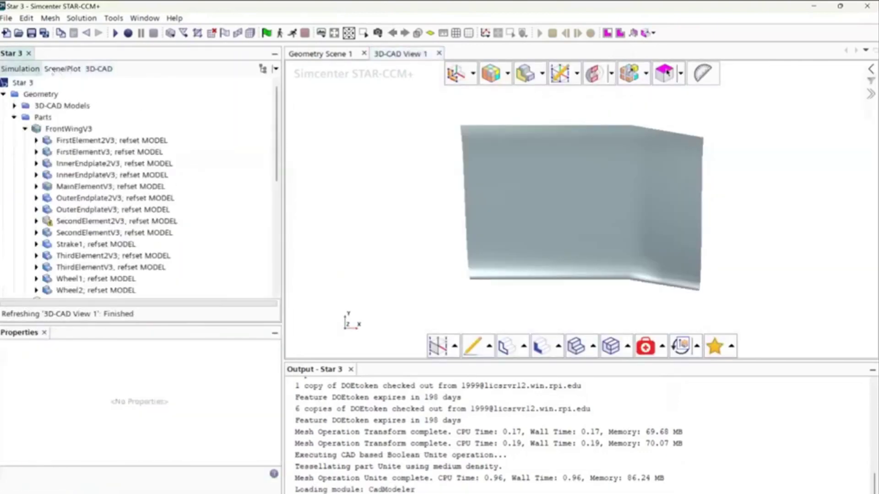
pyautogui.click(63, 69)
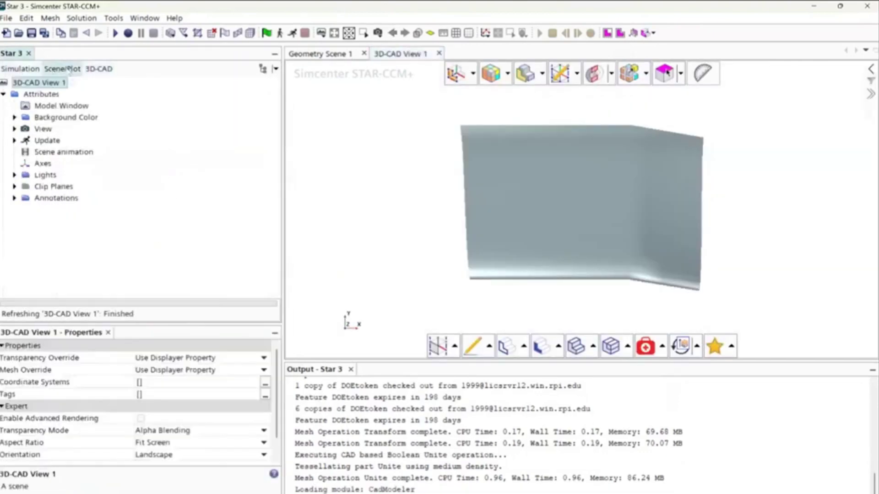
pyautogui.click(104, 70)
# - Extend the airfoil-shaped end face of SecondElement2V3 along its normal with a blind offset of 0.001 m and close 3D-CAD
pyautogui.moveTo(652, 274); pyautogui.dragTo(371, 204)
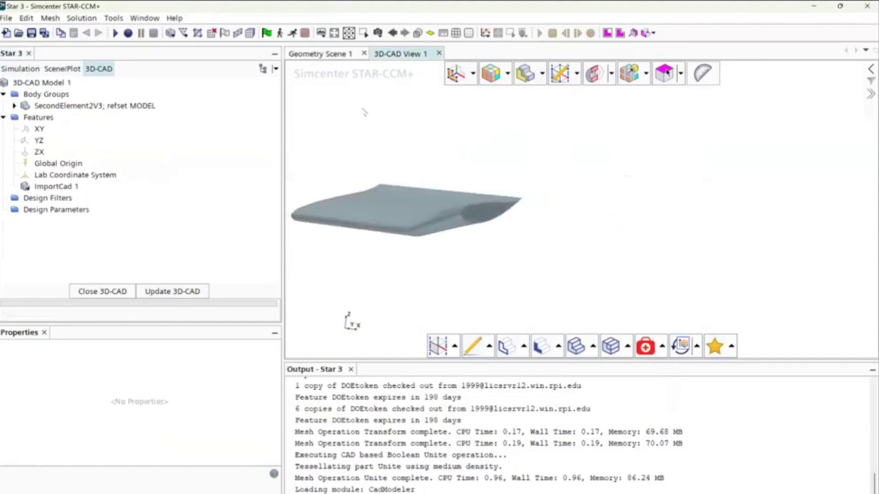
pyautogui.click(332, 56)
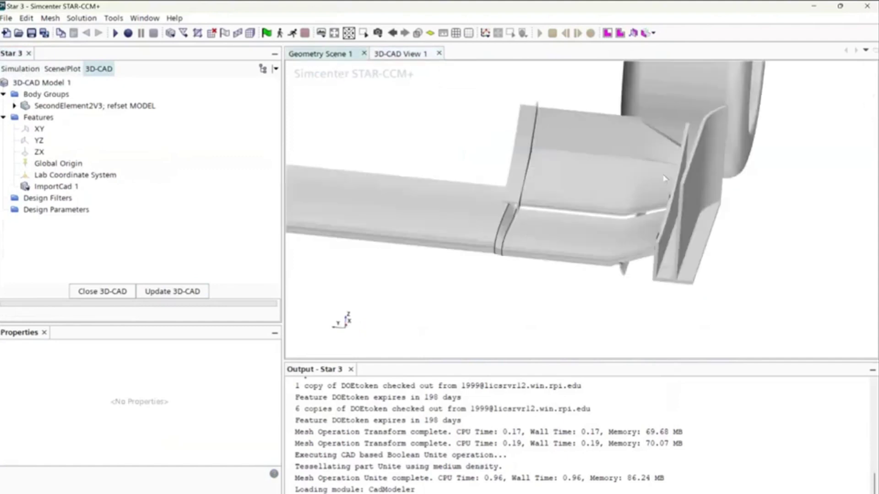
pyautogui.scroll(5, 683, 182)
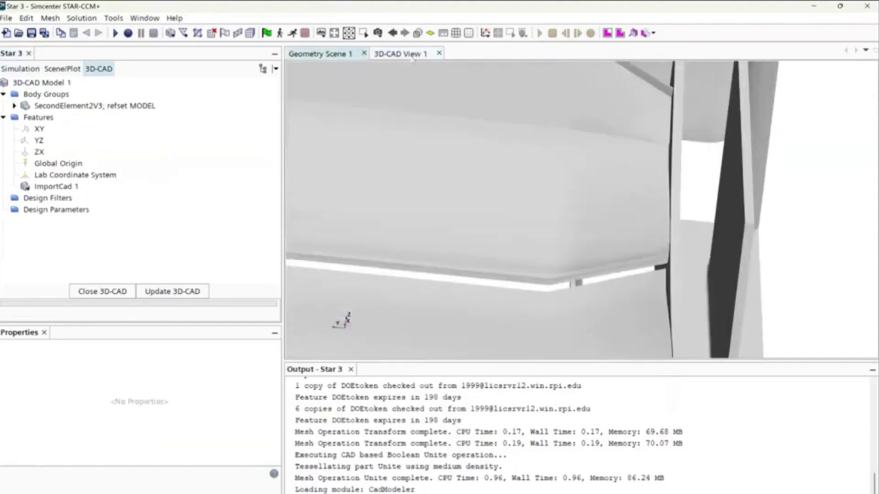
pyautogui.click(412, 56)
pyautogui.rightClick(490, 216)
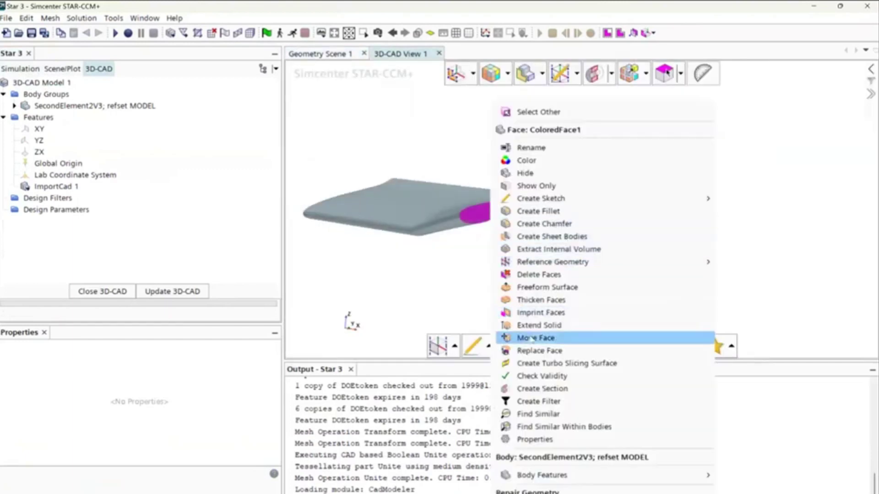
pyautogui.click(540, 326)
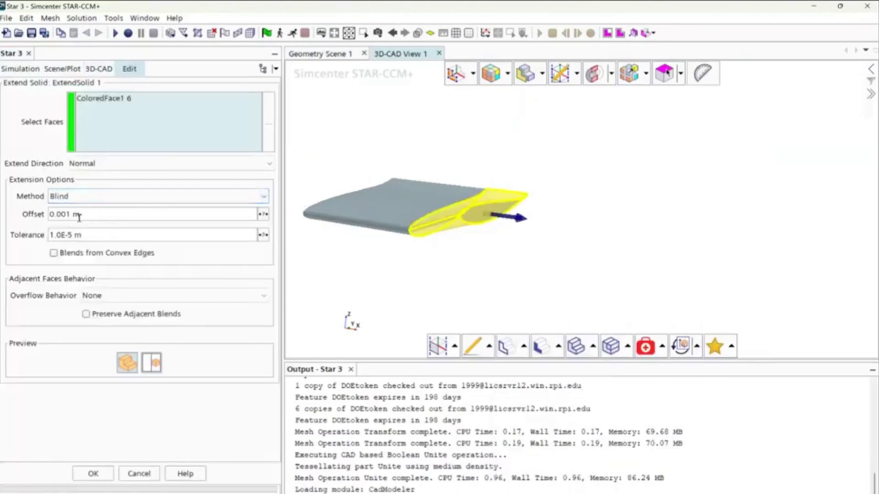
pyautogui.click(95, 474)
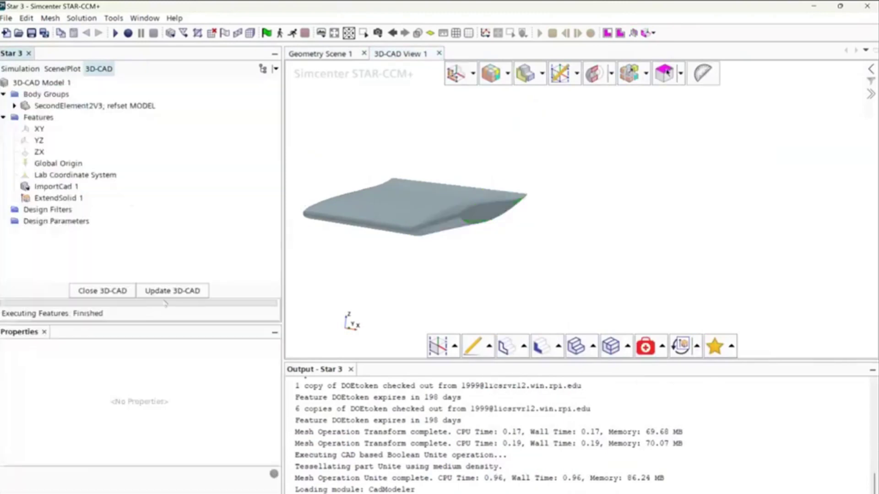
pyautogui.click(107, 291)
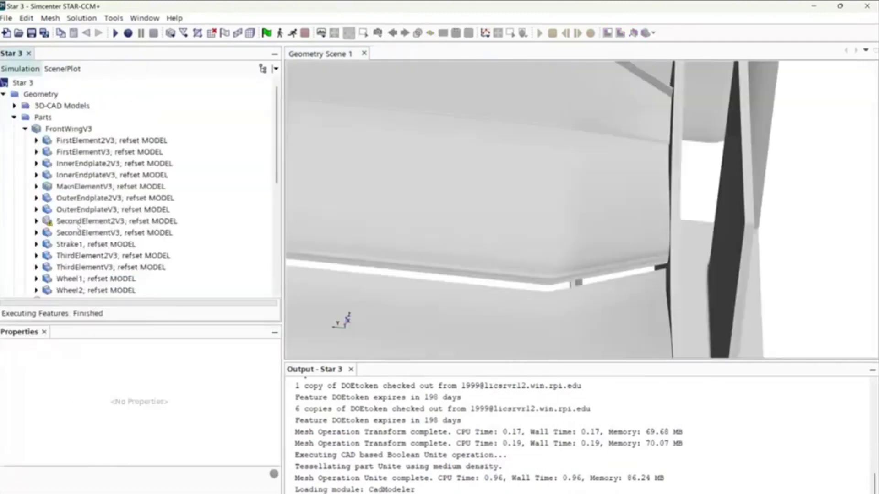
# - Highlight the edited SecondElement2V3 in the geometry scene and inspect its fit against the endplates
pyautogui.rightClick(92, 221)
pyautogui.press('Escape')
pyautogui.scroll(-5, 484, 218)
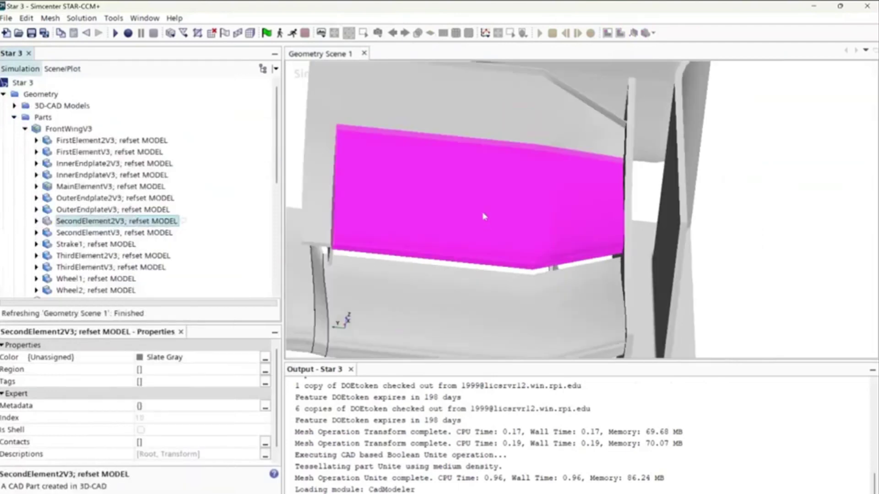
pyautogui.moveTo(559, 216); pyautogui.dragTo(531, 256)
# - Re-execute the Transform operation and the Unite operation on the edited wing parts
pyautogui.scroll(-5, 47, 186)
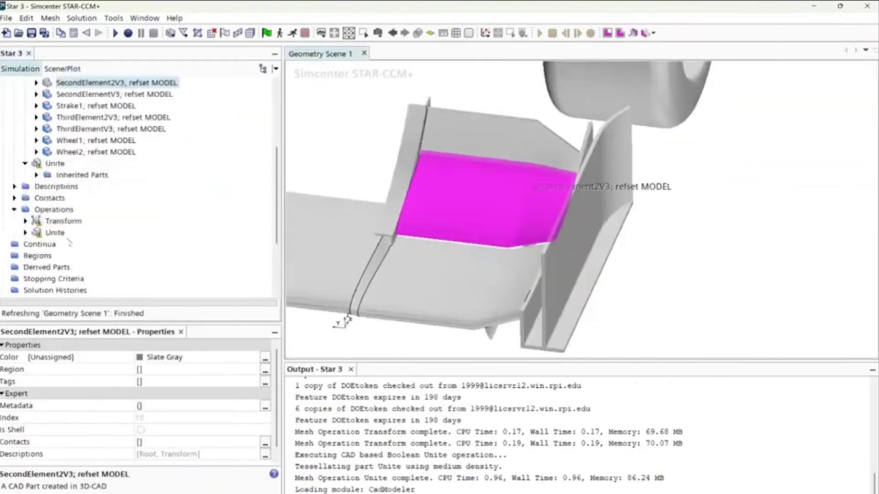
pyautogui.rightClick(50, 187)
pyautogui.click(73, 193)
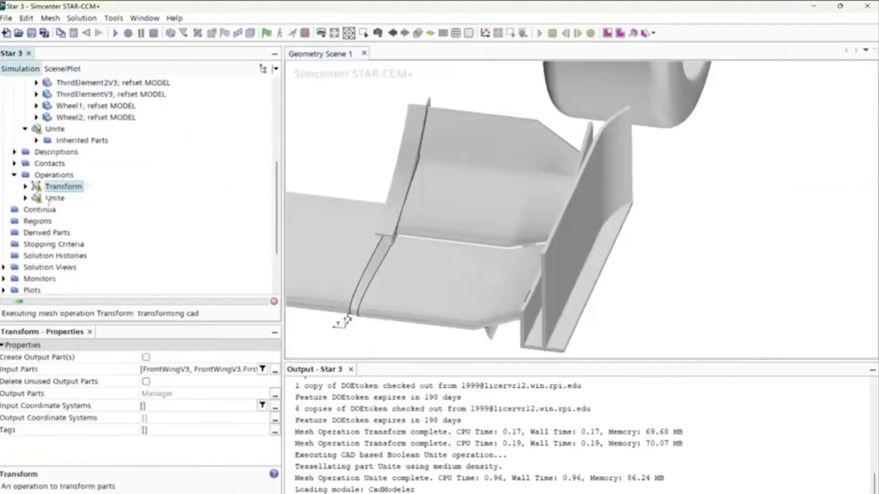
pyautogui.rightClick(55, 198)
pyautogui.click(82, 204)
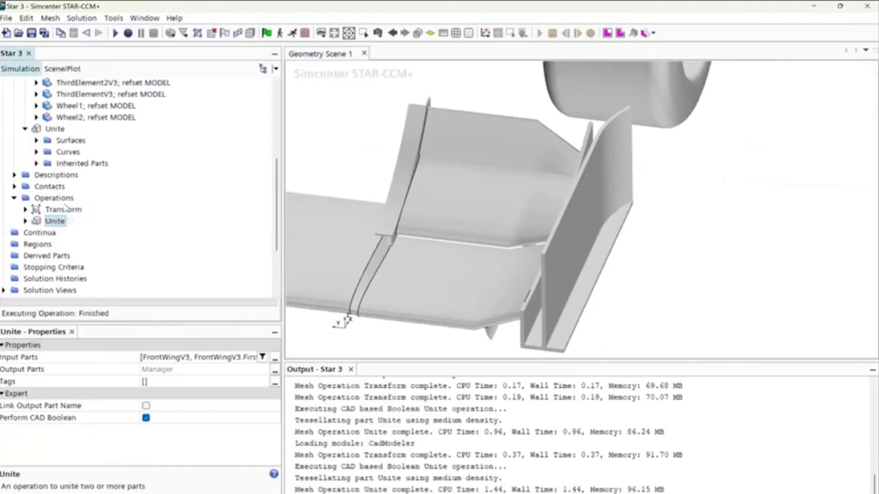
# - Examine the updated front wing in the scene, checking the joints of elements and endplates on both sides
pyautogui.click(65, 209)
pyautogui.click(50, 221)
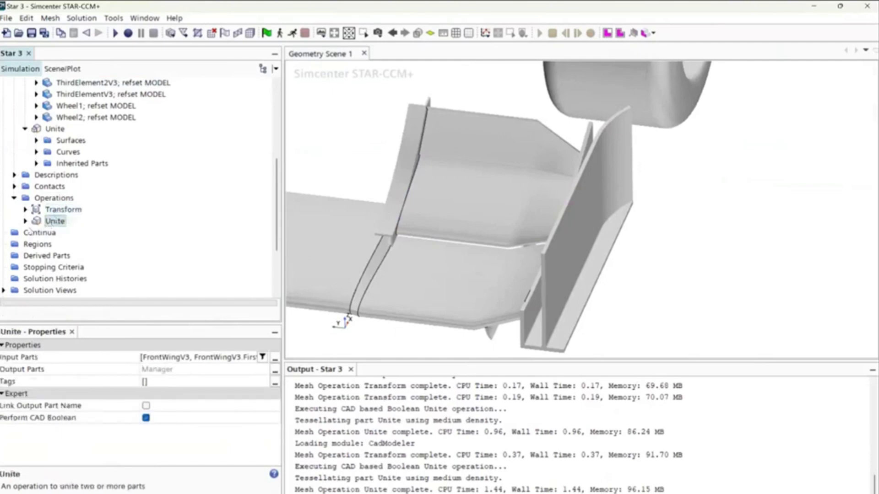
pyautogui.scroll(-10, 409, 223)
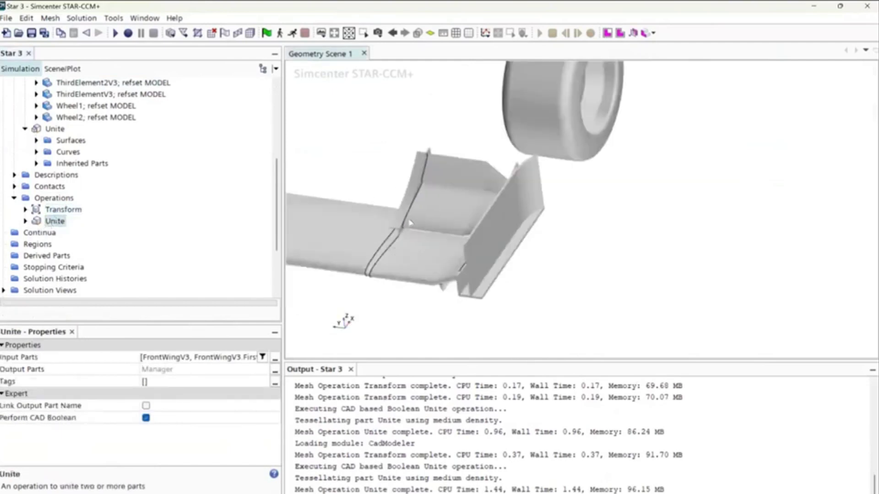
pyautogui.scroll(8, 334, 187)
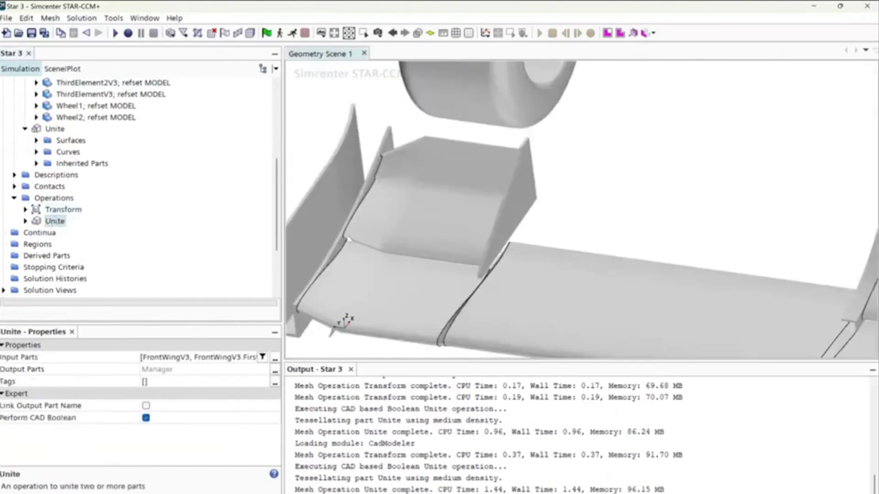
pyautogui.scroll(-6, 415, 252)
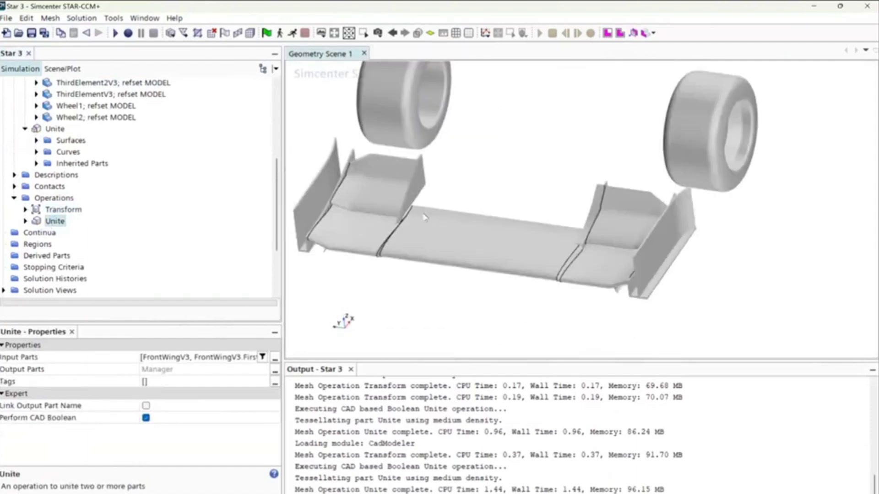
pyautogui.scroll(-3, 501, 228)
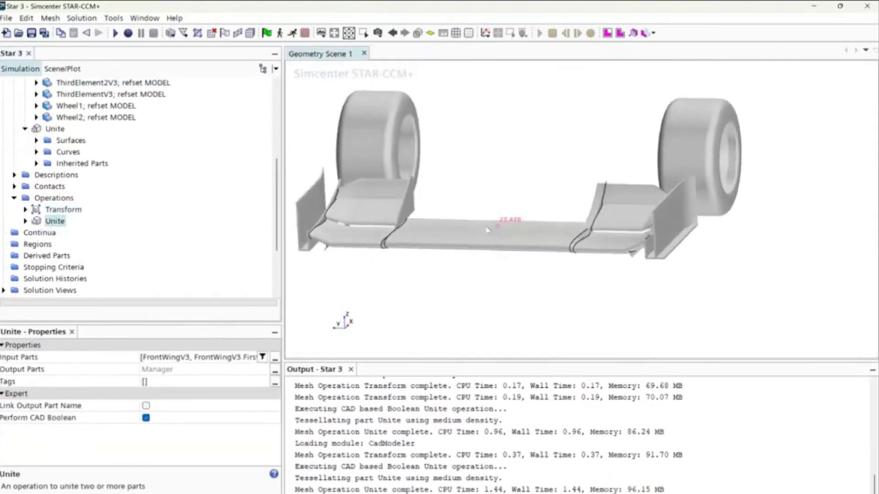
pyautogui.scroll(3, 482, 238)
pyautogui.scroll(5, 71, 193)
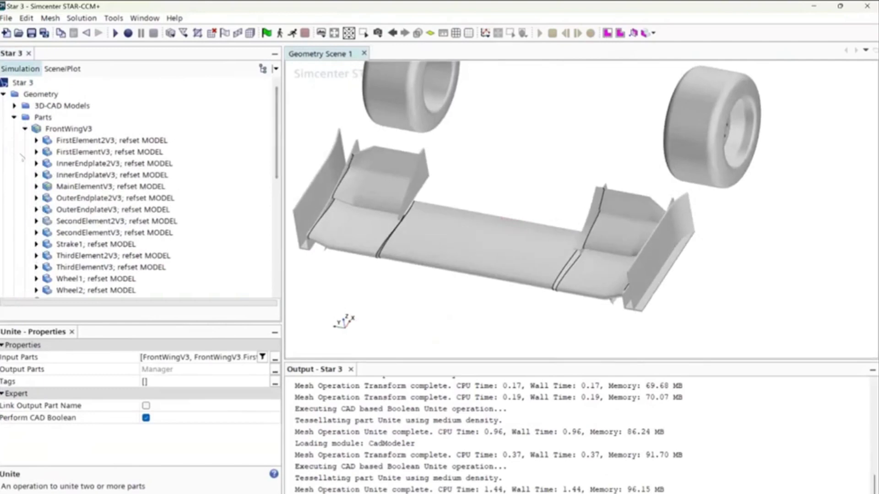
# - Collapse the FrontWingV3 and Unite parts and highlight the whole FrontWingV3 part in the scene
pyautogui.click(25, 129)
pyautogui.click(26, 140)
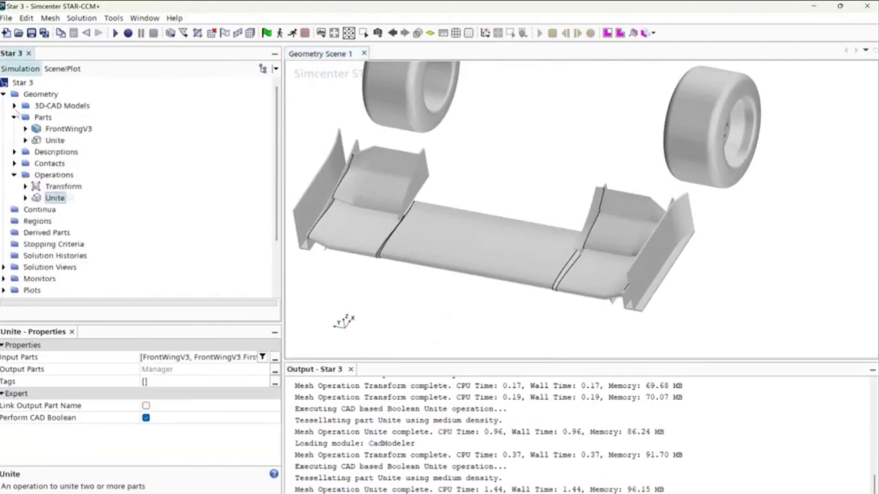
pyautogui.click(68, 128)
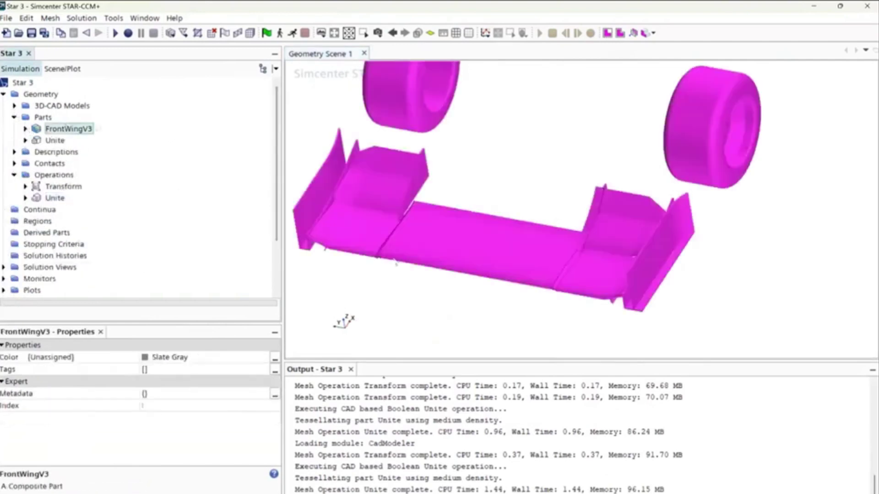
pyautogui.moveTo(450, 272); pyautogui.dragTo(429, 299)
pyautogui.click(430, 297)
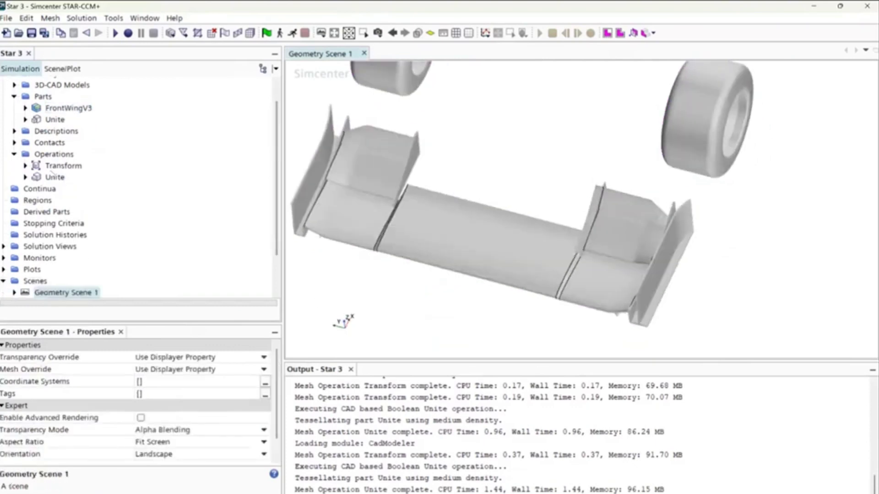
pyautogui.click(54, 169)
pyautogui.click(54, 177)
pyautogui.click(51, 152)
pyautogui.click(54, 179)
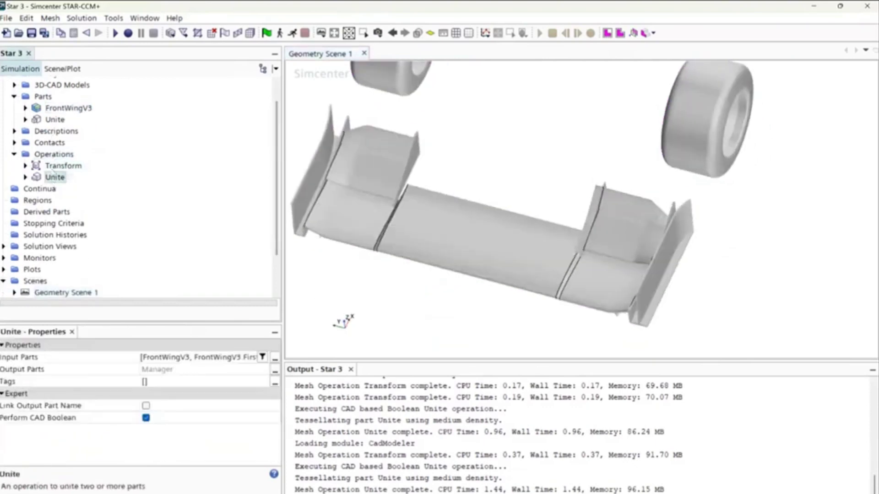
pyautogui.click(54, 168)
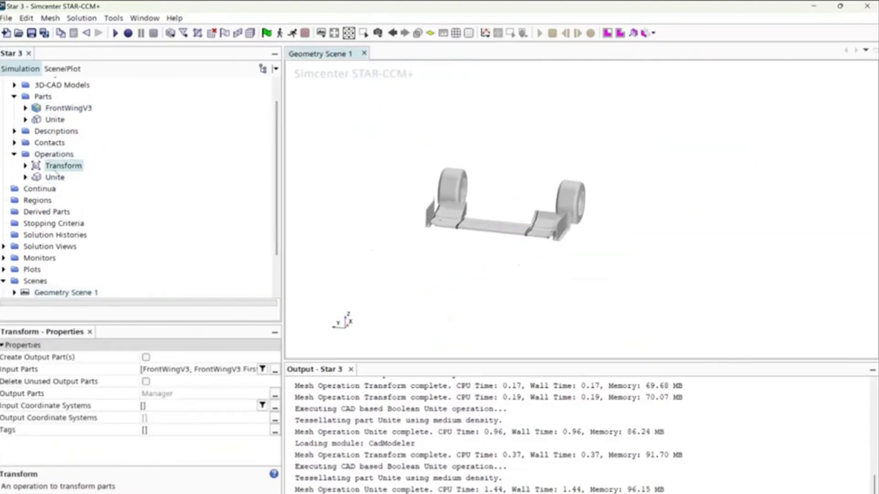
pyautogui.click(55, 177)
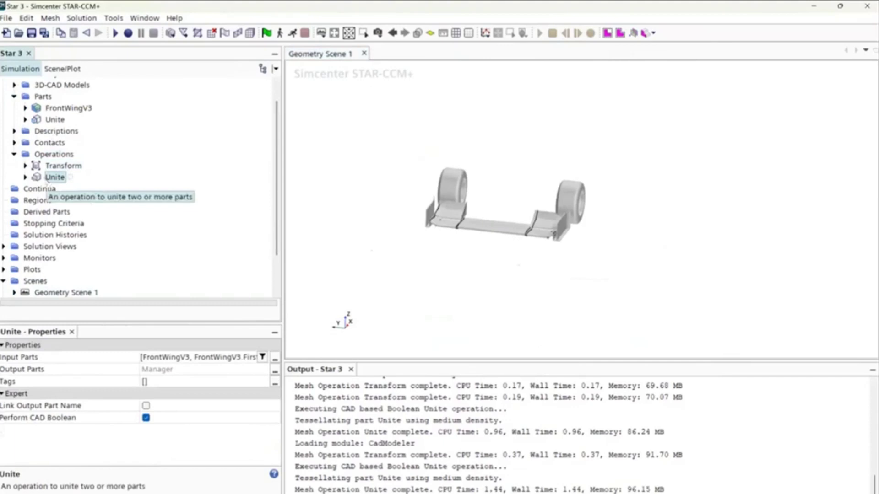
# - Collapse the geometry parts and create a new 3D-CAD model
pyautogui.scroll(2, 46, 186)
pyautogui.click(15, 117)
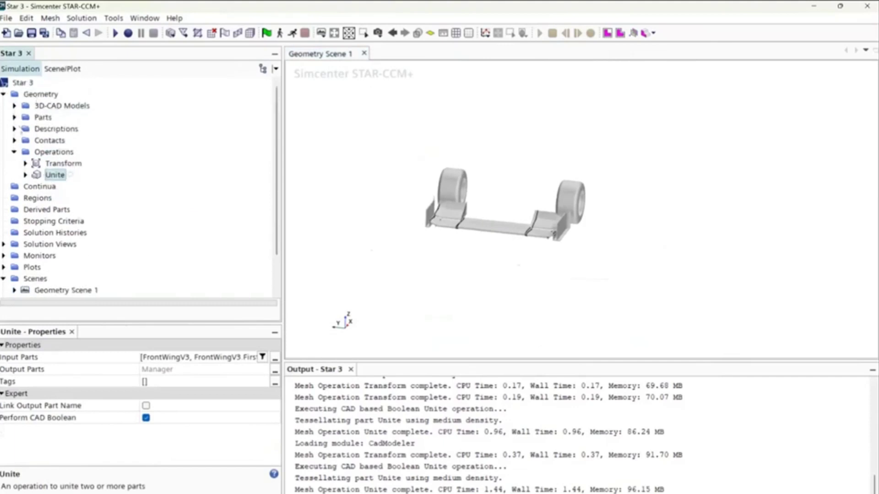
pyautogui.click(43, 118)
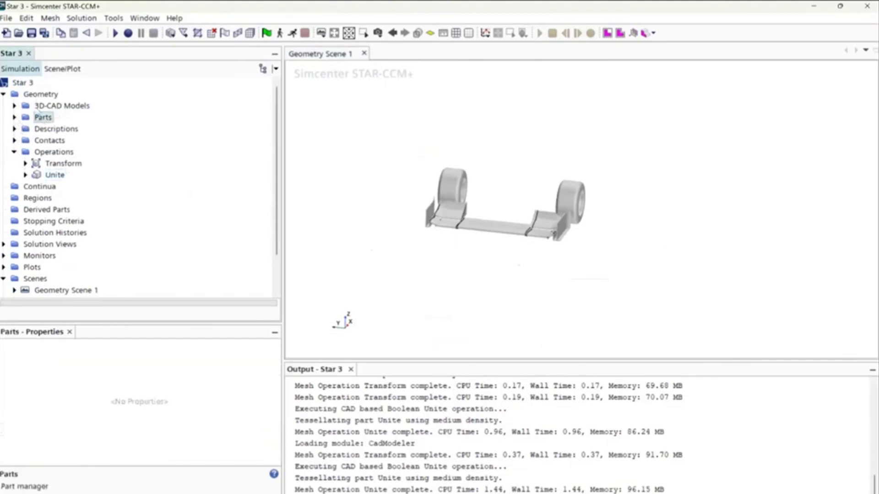
pyautogui.click(62, 106)
pyautogui.doubleClick(64, 104)
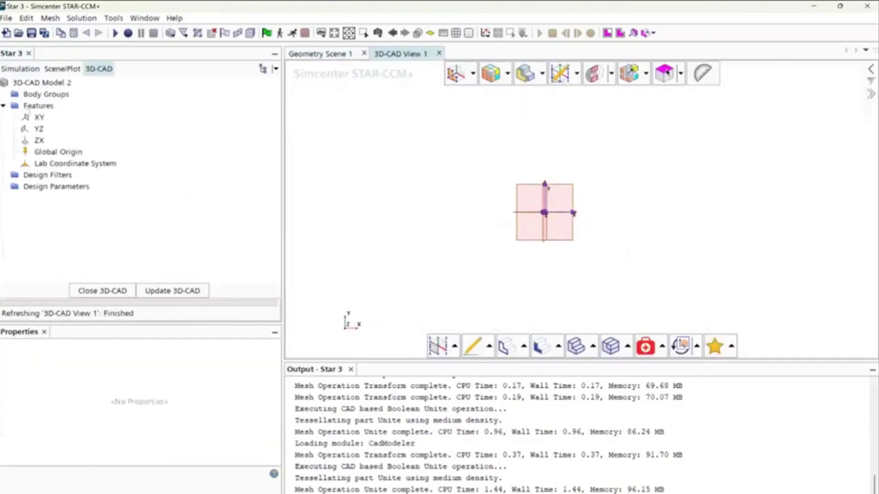
# - Sketch a wide rectangle enclosing the origin on the XY plane, with its first corner at about X -0.72 m
pyautogui.click(39, 118)
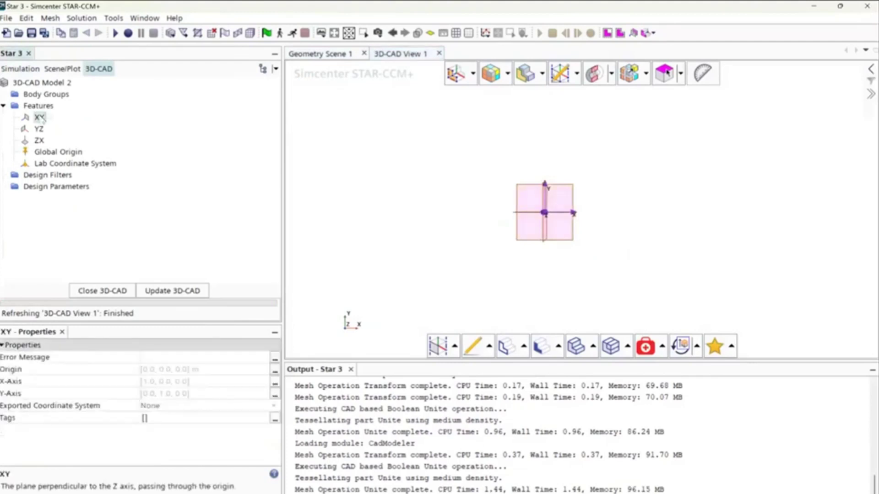
pyautogui.rightClick(39, 118)
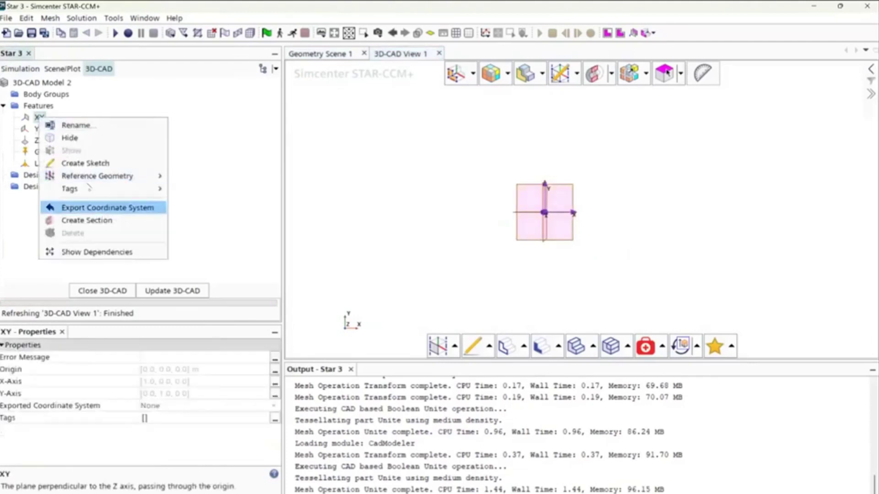
pyautogui.click(73, 164)
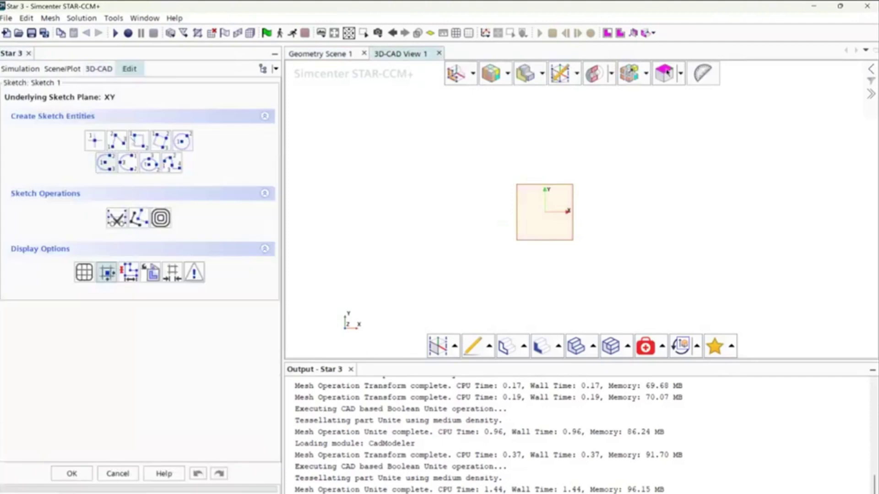
pyautogui.click(139, 141)
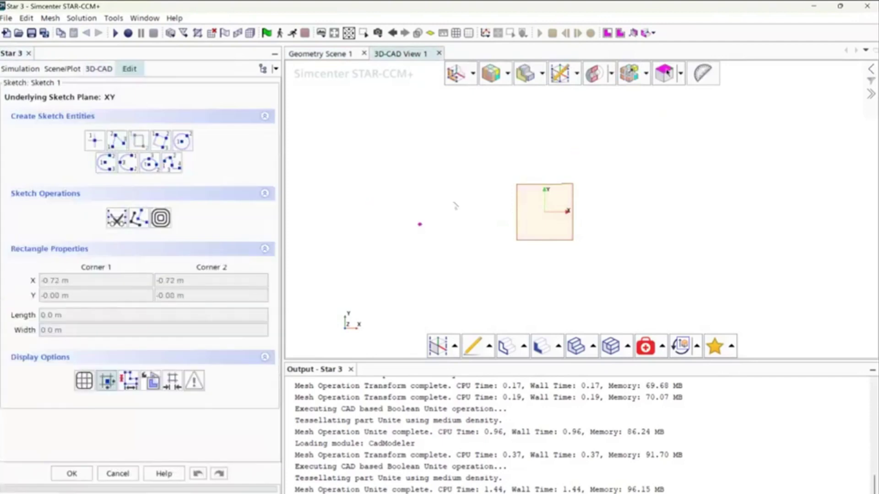
pyautogui.click(417, 225)
pyautogui.click(707, 123)
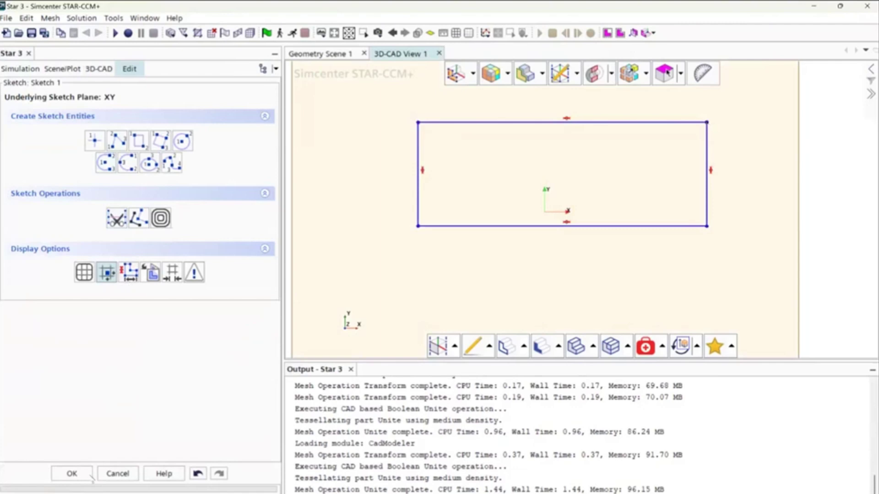
# - Discard the rectangle sketch, exit 3D-CAD and delete 3D-CAD Model 2
pyautogui.click(118, 474)
pyautogui.click(110, 295)
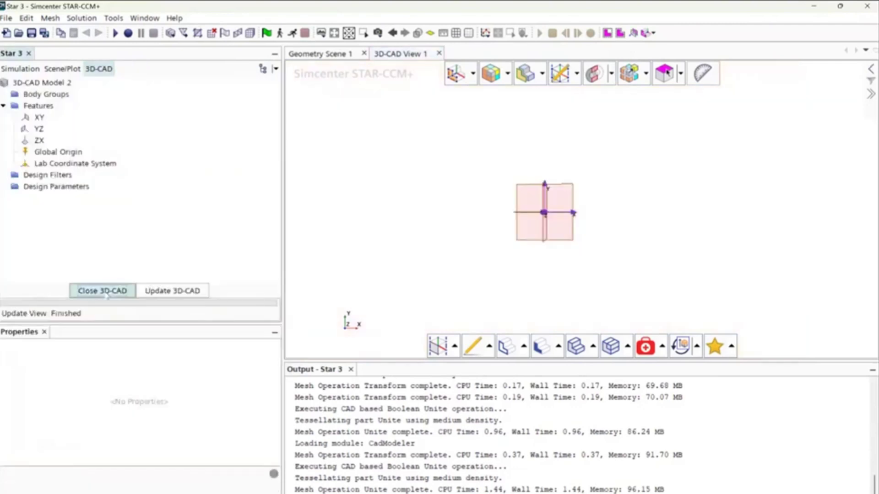
pyautogui.click(15, 106)
pyautogui.click(68, 117)
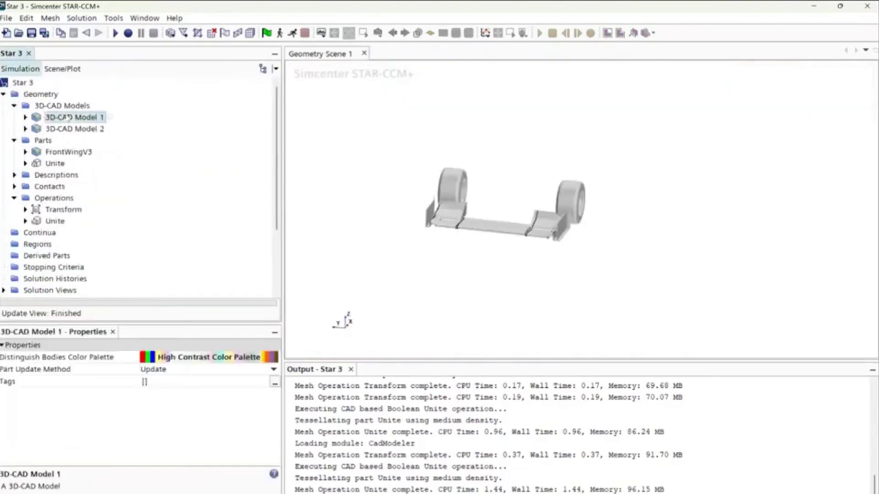
pyautogui.click(69, 128)
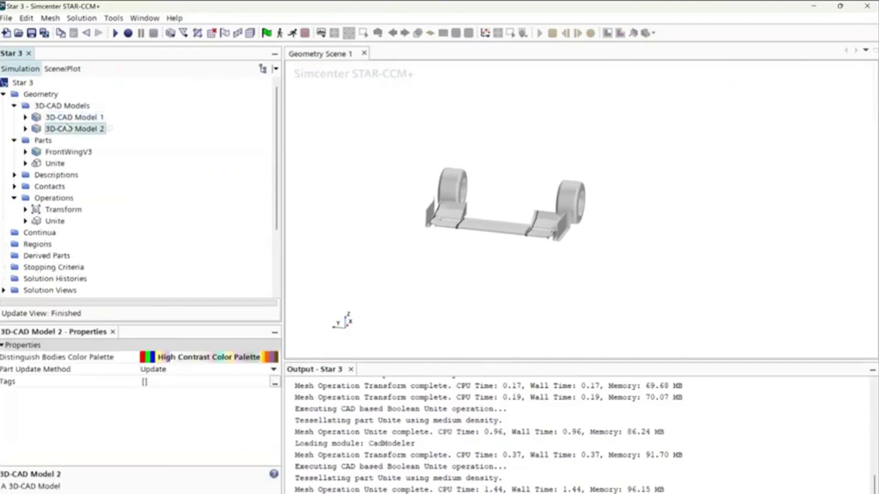
pyautogui.press('Delete')
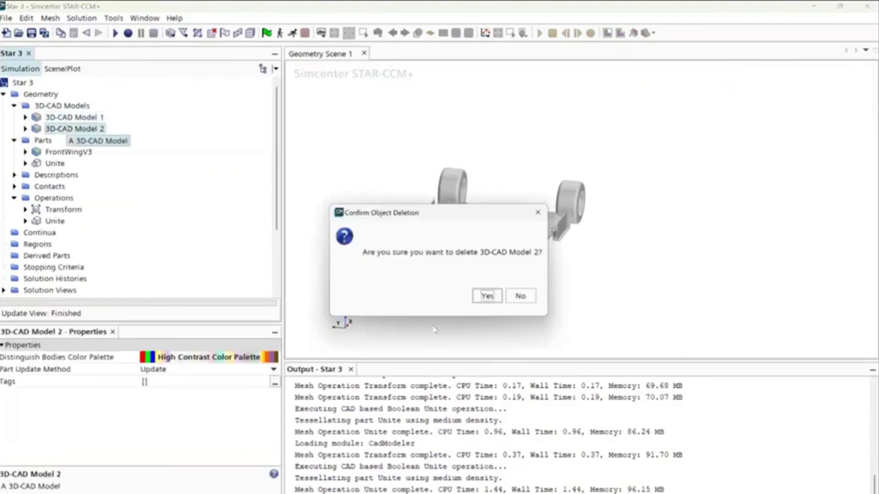
pyautogui.click(487, 294)
# - Start a new block shape part enclosing the front wing and wheels
pyautogui.rightClick(38, 129)
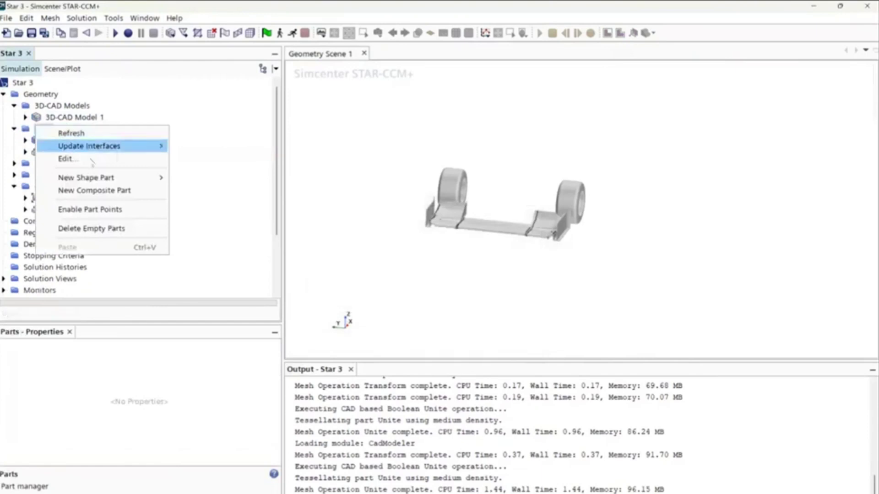
pyautogui.moveTo(89, 175)
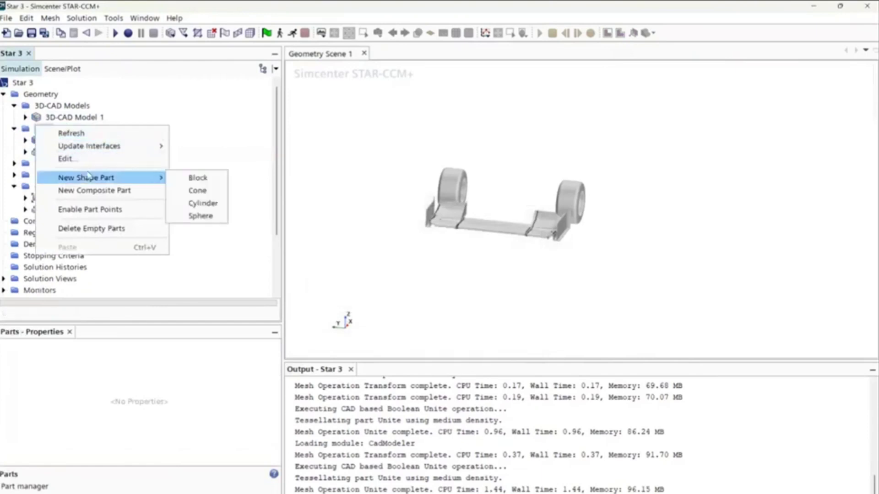
pyautogui.click(200, 179)
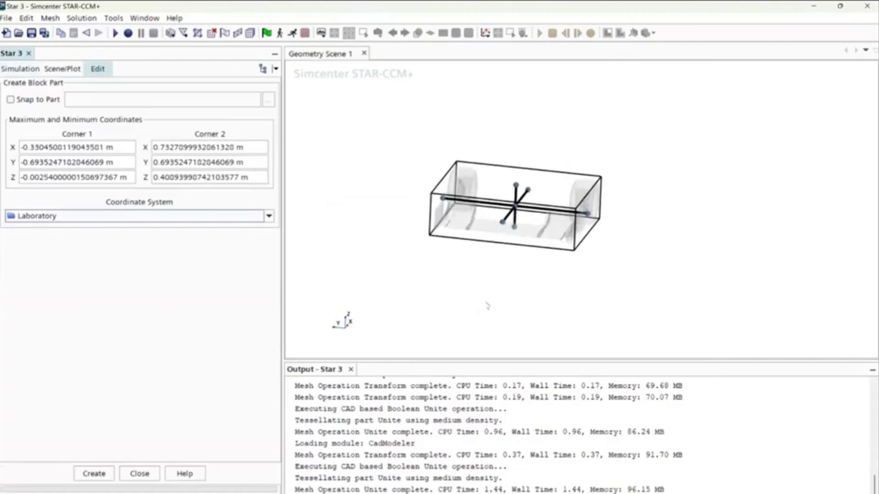
pyautogui.moveTo(488, 306); pyautogui.dragTo(447, 304)
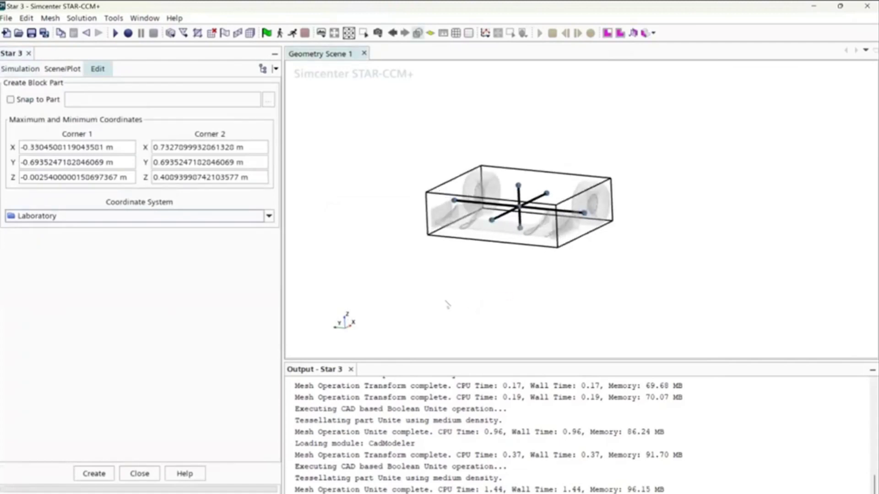
pyautogui.press('f')
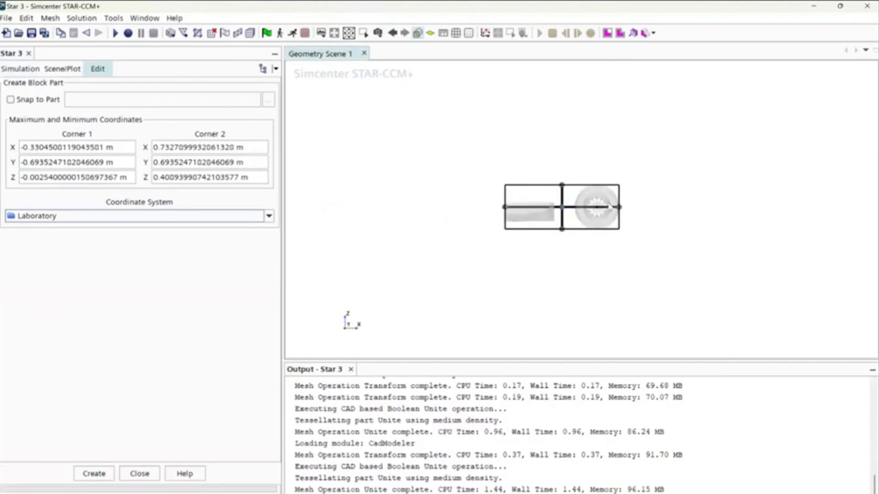
# - Stretch the block from about X -2.25 m to 4.85 m and raise its upper face to about Z 1.53 m
pyautogui.scroll(-4, 607, 202)
pyautogui.scroll(12, 606, 201)
pyautogui.scroll(-5, 580, 209)
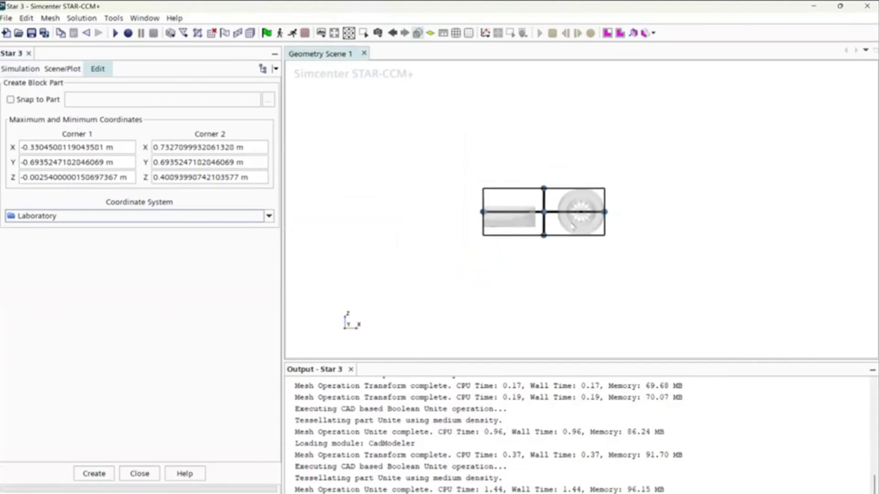
pyautogui.scroll(-1, 479, 211)
pyautogui.scroll(-1, 461, 224)
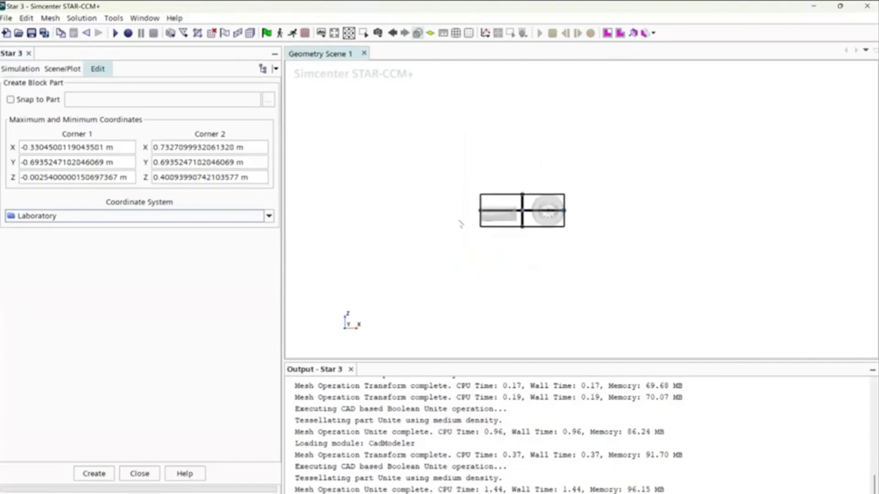
pyautogui.scroll(2, 455, 216)
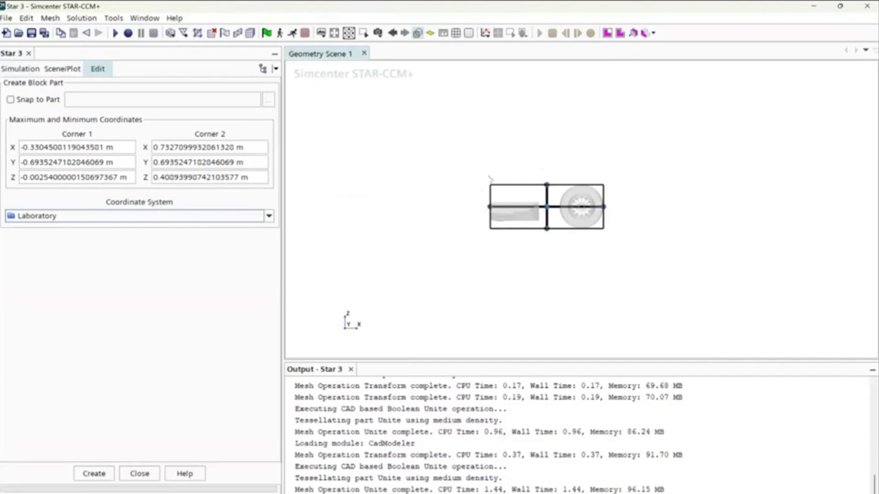
pyautogui.moveTo(489, 206); pyautogui.dragTo(290, 206)
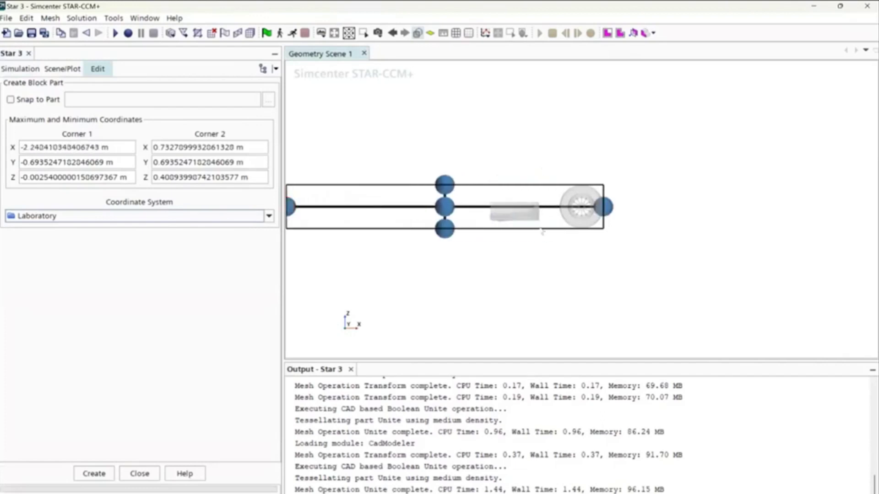
pyautogui.scroll(-2, 551, 225)
pyautogui.moveTo(582, 213); pyautogui.dragTo(855, 207)
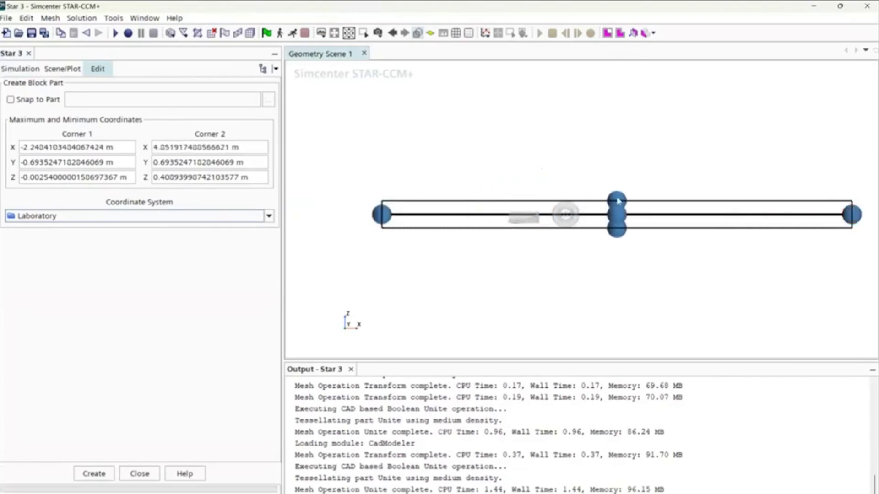
pyautogui.moveTo(617, 201); pyautogui.dragTo(616, 126)
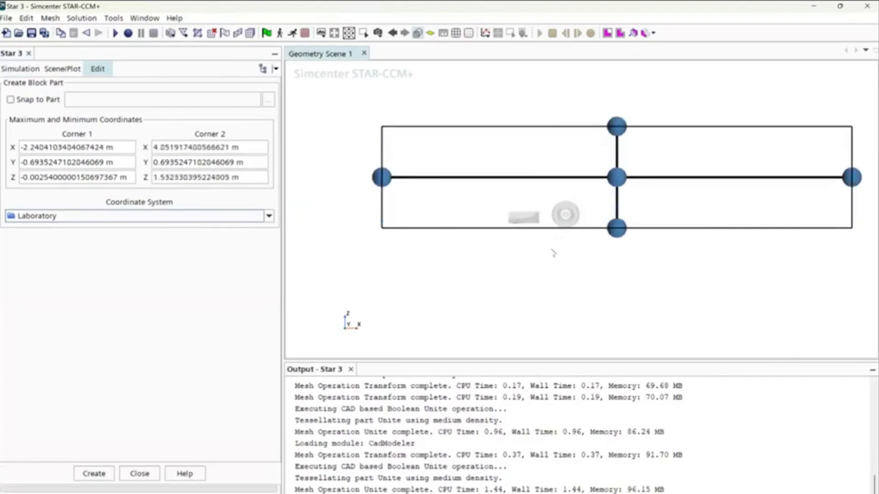
# - Set the Corner 1 Z coordinate of the block to 0 m
pyautogui.moveTo(553, 253)
pyautogui.mouseDown()
pyautogui.moveTo(607, 259)
pyautogui.moveTo(602, 269)
pyautogui.moveTo(589, 255)
pyautogui.moveTo(555, 256)
pyautogui.moveTo(598, 268)
pyautogui.moveTo(536, 251)
pyautogui.mouseUp()
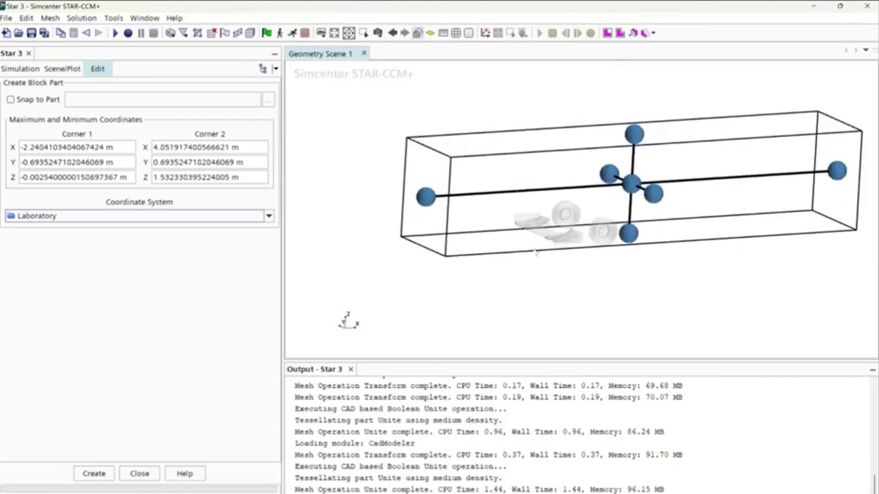
pyautogui.moveTo(609, 255); pyautogui.dragTo(610, 287)
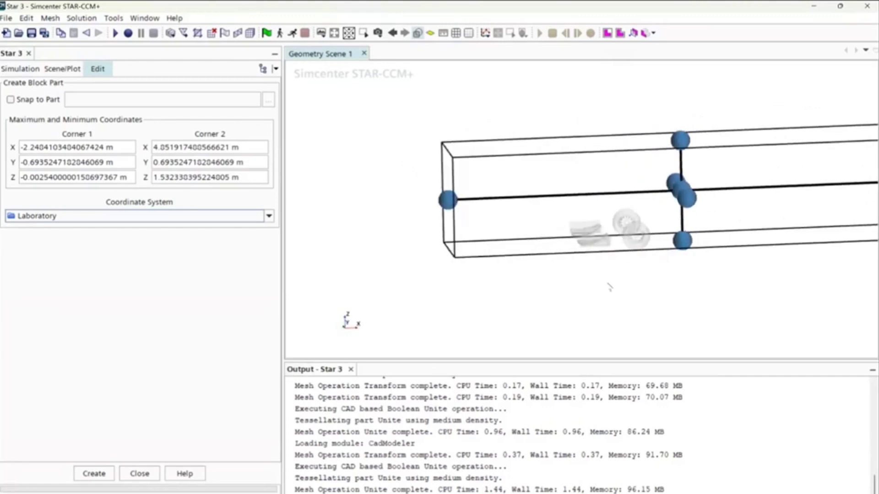
pyautogui.press('s')
pyautogui.moveTo(702, 288); pyautogui.dragTo(611, 258, button='right')
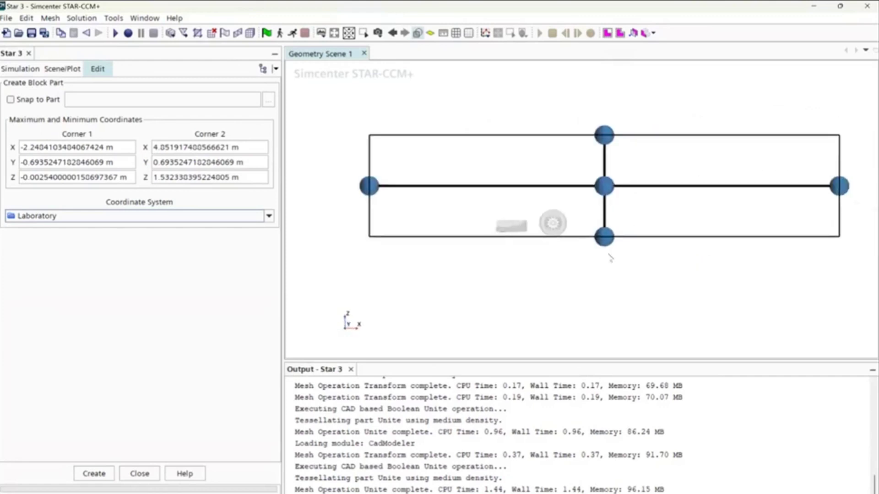
pyautogui.click(42, 176)
pyautogui.write('0')
pyautogui.press('Return')
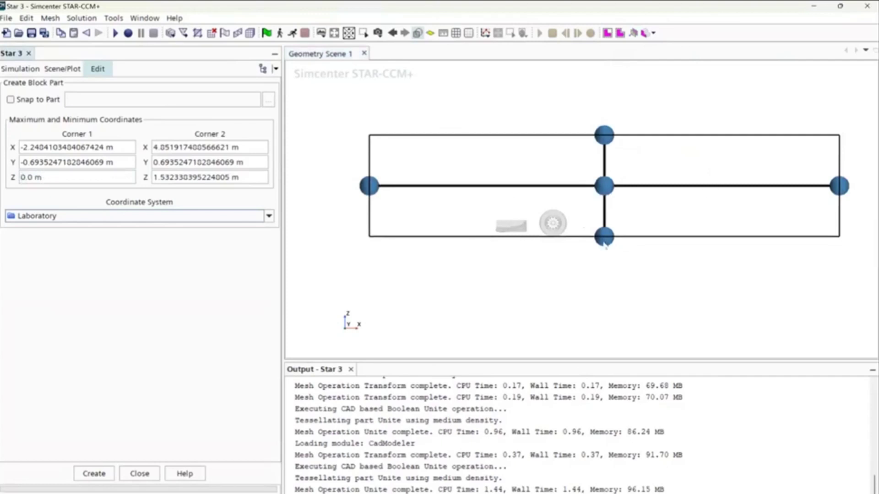
# - Extend the block to about Z -1.04 m and Y 2.17 m, and abandon it without creating the part
pyautogui.moveTo(604, 243); pyautogui.dragTo(586, 314)
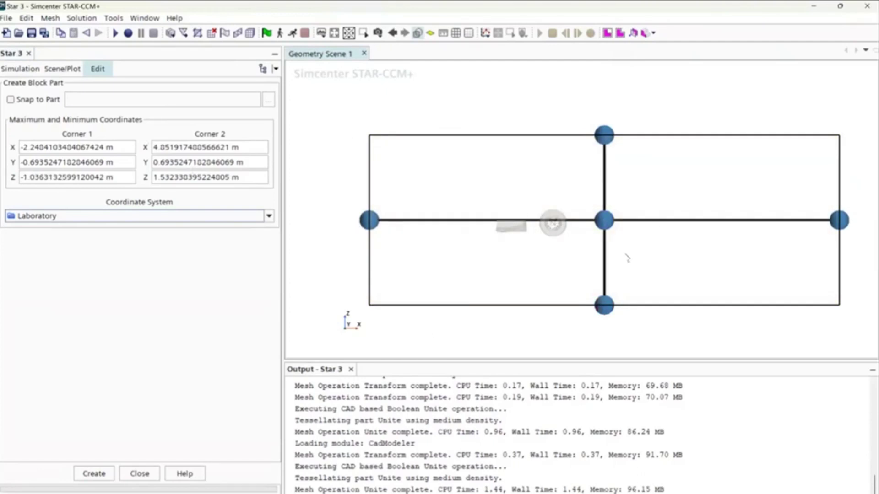
pyautogui.moveTo(542, 334); pyautogui.dragTo(616, 332, button='right')
pyautogui.moveTo(539, 318); pyautogui.dragTo(786, 299)
pyautogui.scroll(-5, 403, 167)
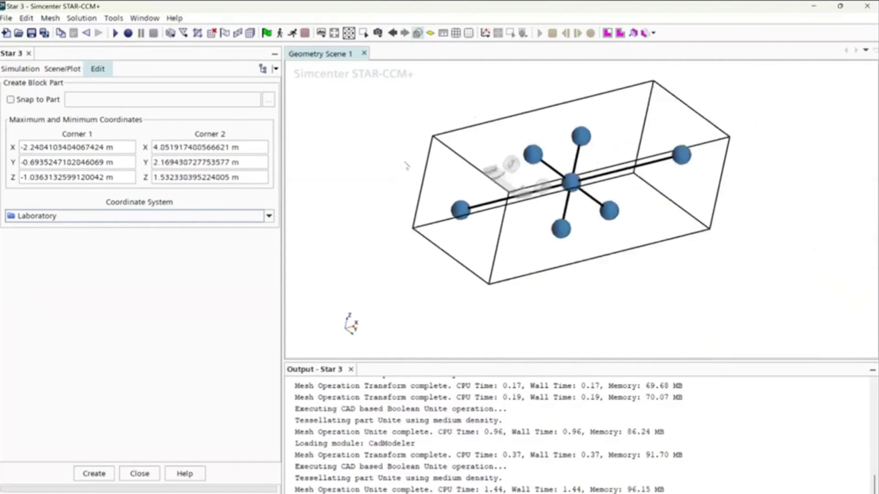
pyautogui.click(139, 474)
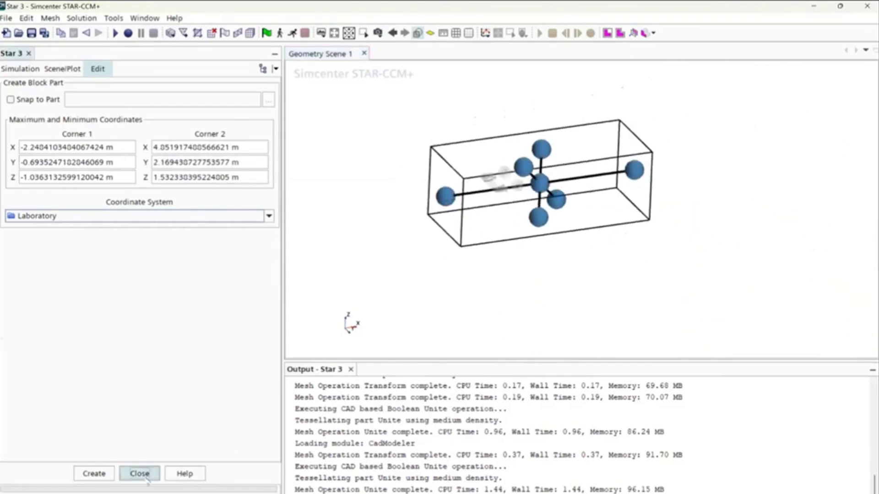
# - Load the FWTemplate.sim simulation from the LinuxSims folder alongside Star 3
pyautogui.click(7, 19)
pyautogui.moveTo(138, 197)
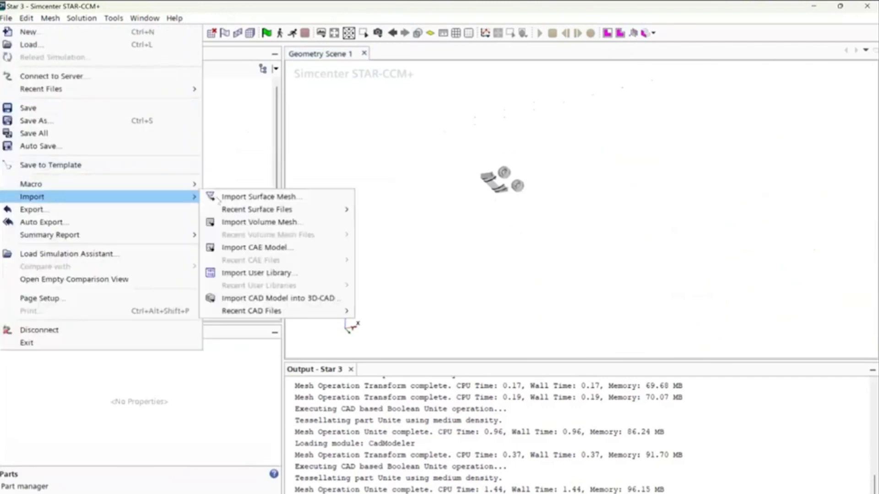
pyautogui.click(29, 44)
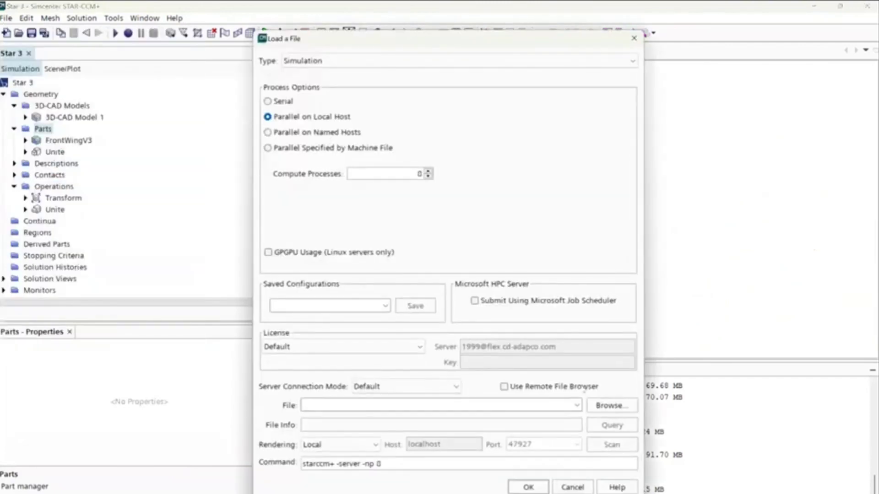
pyautogui.click(599, 405)
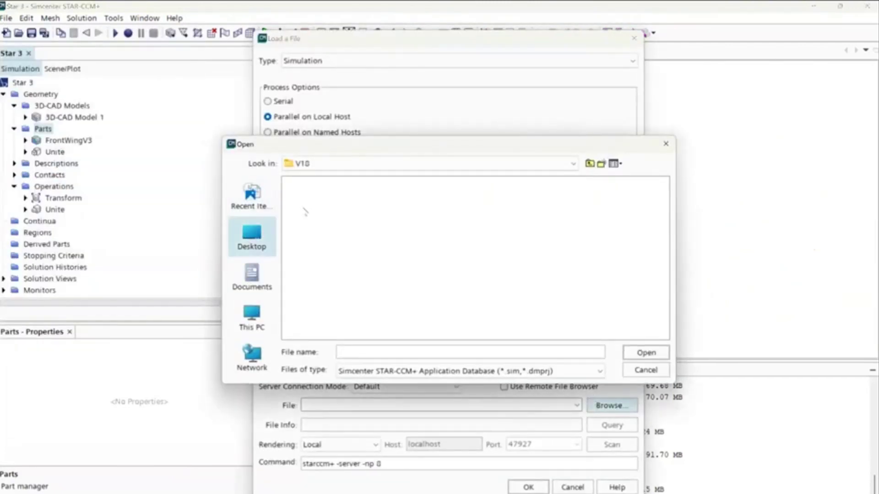
pyautogui.doubleClick(299, 218)
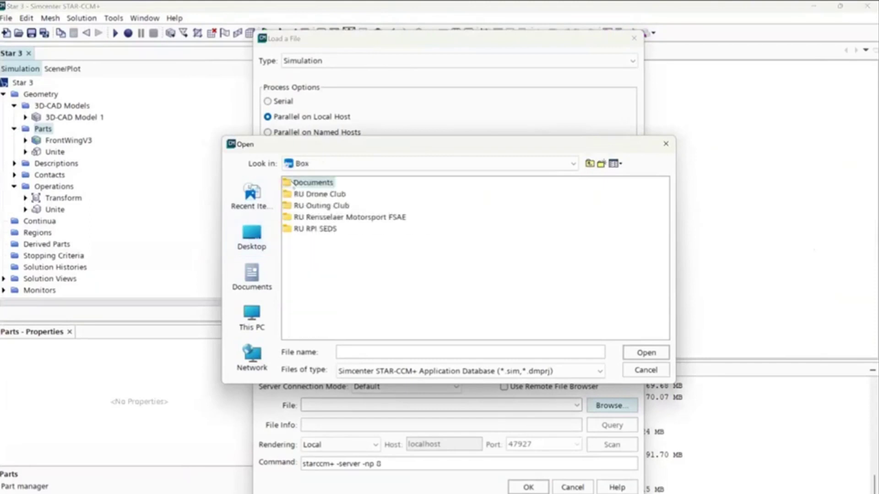
pyautogui.doubleClick(295, 182)
pyautogui.doubleClick(293, 183)
pyautogui.click(316, 206)
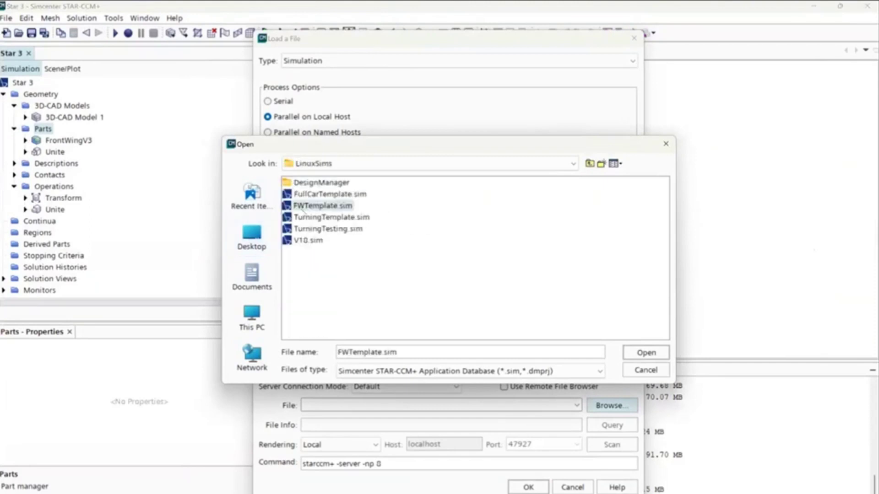
pyautogui.click(304, 197)
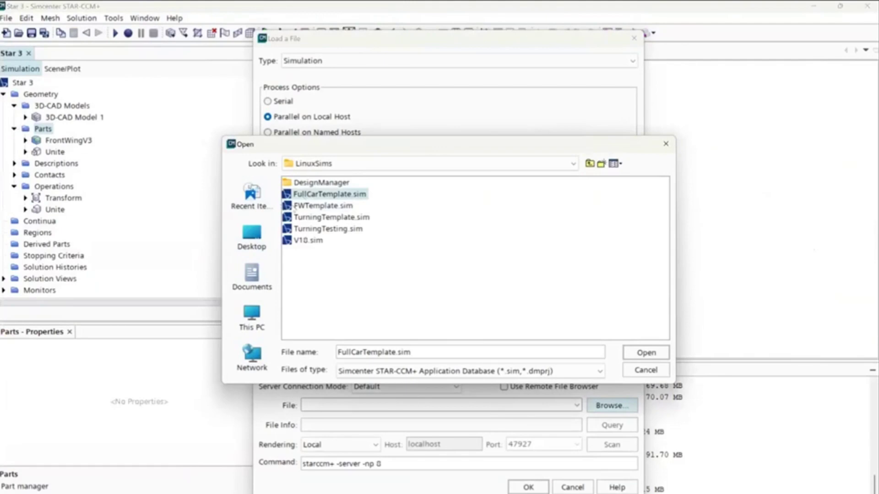
pyautogui.press('Return')
pyautogui.click(521, 485)
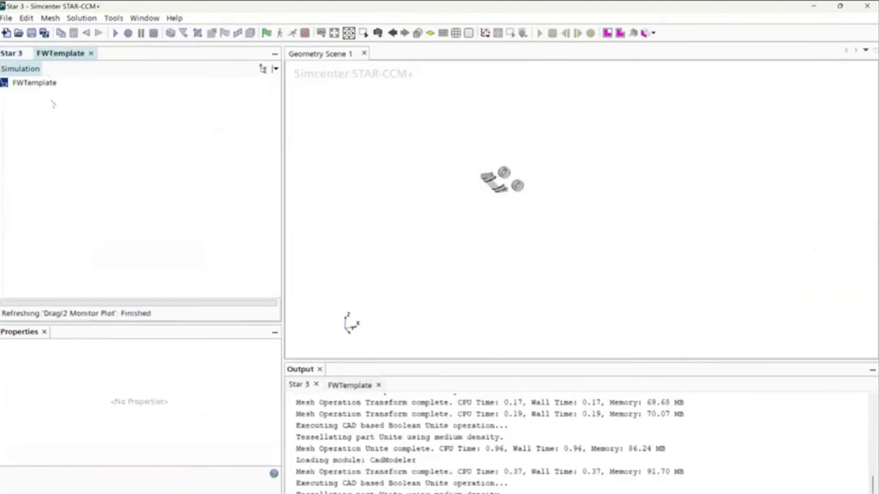
# - Compare the FWTemplate and Star 3 simulation trees and examine the front wing with wheels in the Star 3 geometry scene
pyautogui.click(4, 94)
pyautogui.click(5, 94)
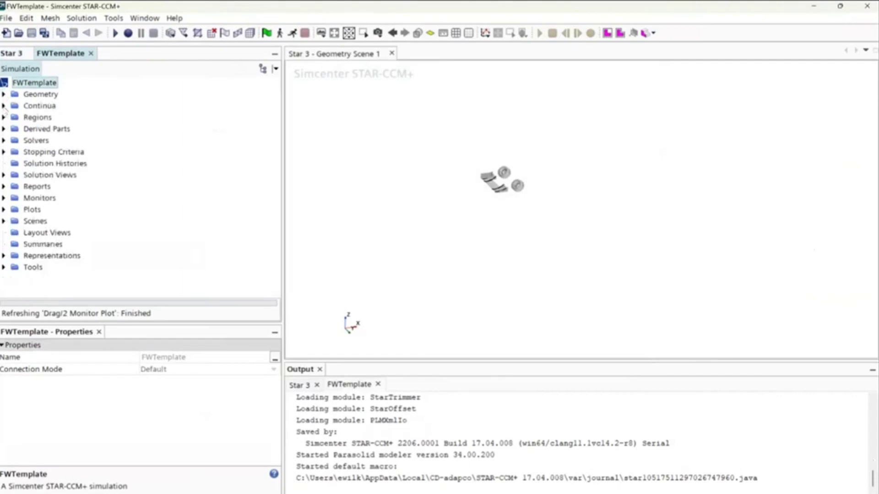
pyautogui.click(4, 106)
pyautogui.click(4, 105)
pyautogui.scroll(7, 503, 179)
pyautogui.moveTo(499, 177); pyautogui.dragTo(591, 217)
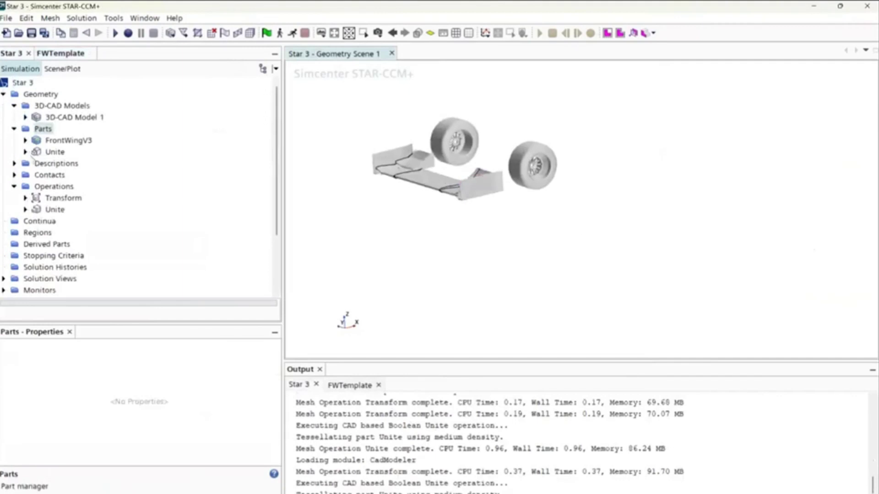
pyautogui.scroll(-3, 31, 156)
pyautogui.scroll(3, 31, 155)
pyautogui.click(60, 53)
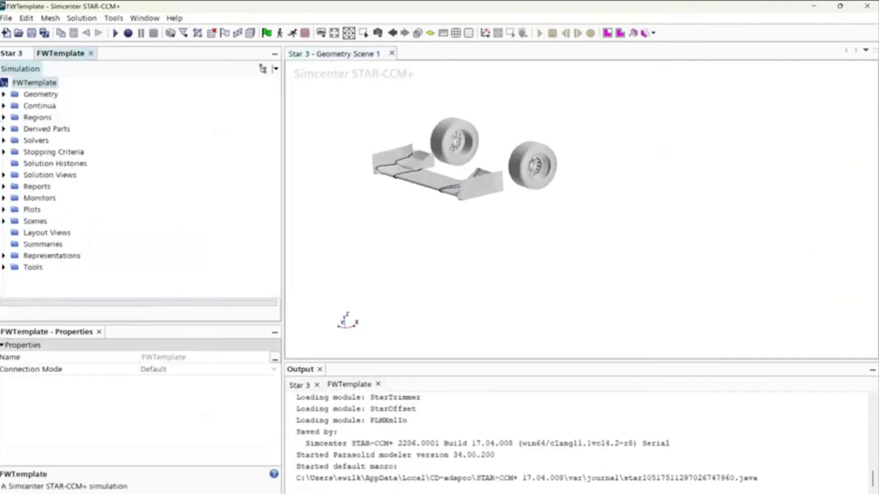
pyautogui.moveTo(532, 244); pyautogui.dragTo(606, 241, button='right')
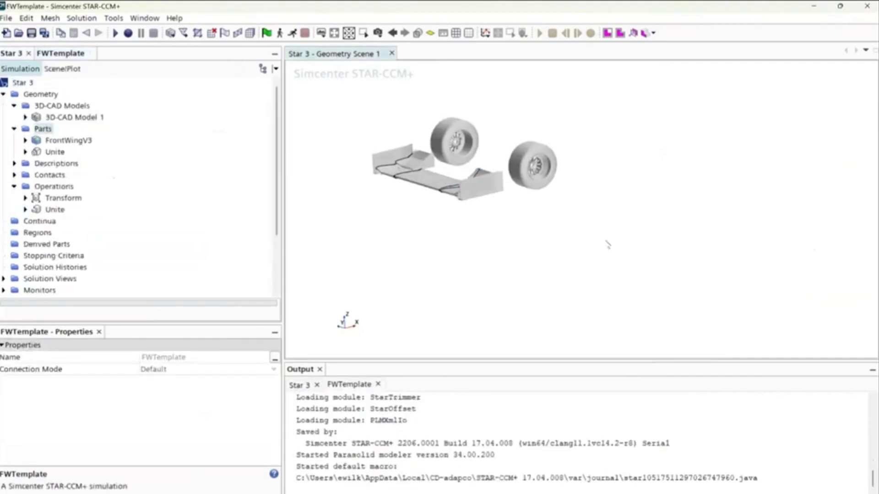
# - Expand the geometry parts of the FWTemplate simulation
pyautogui.click(70, 54)
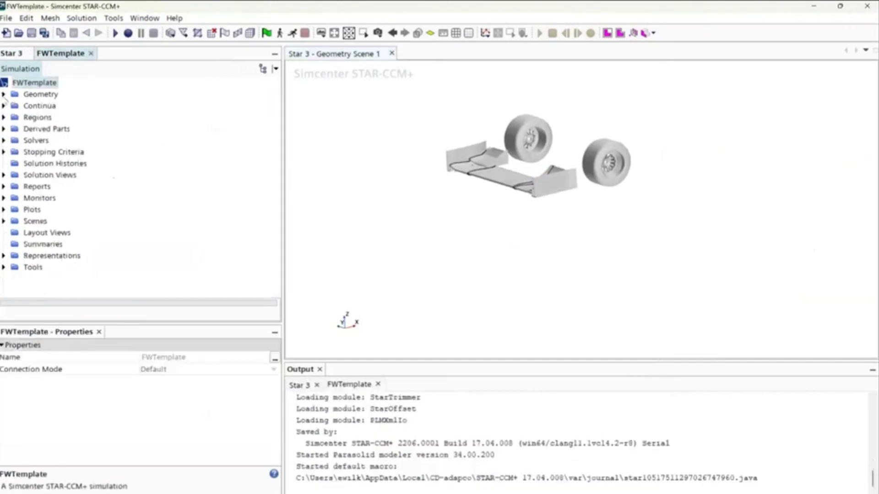
pyautogui.click(3, 94)
pyautogui.click(14, 117)
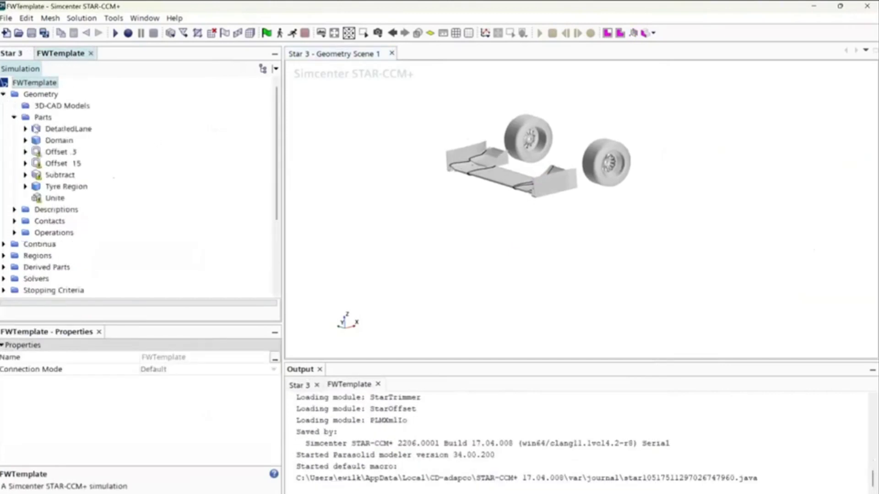
# - Select the FWTemplate Domain part for reference, and create a block part in Star 3 with the proposed corner coordinates
pyautogui.click(60, 141)
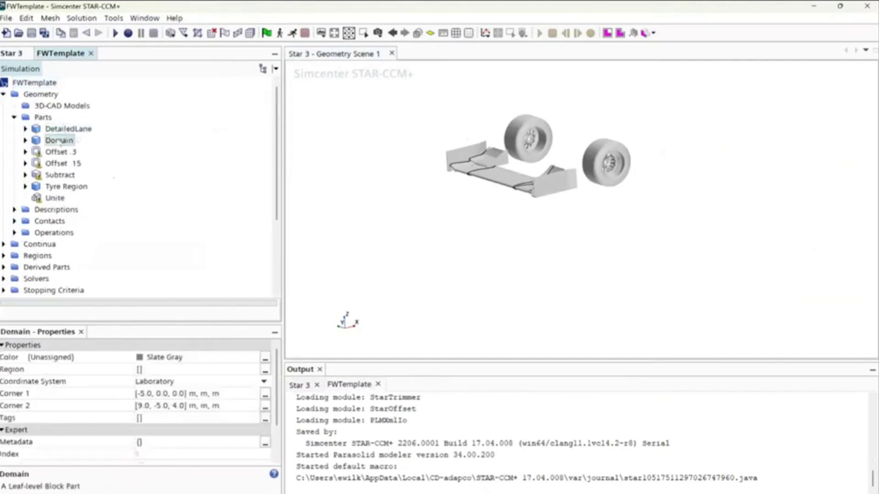
pyautogui.rightClick(60, 141)
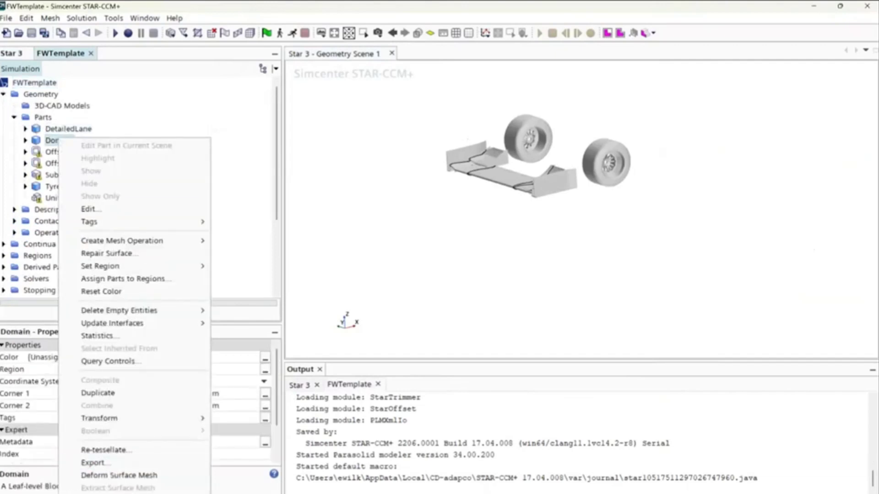
pyautogui.click(98, 493)
pyautogui.click(12, 53)
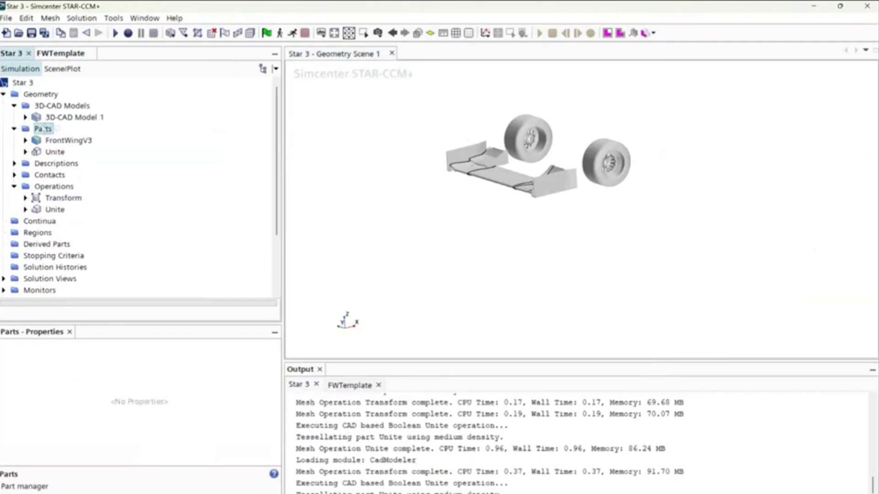
pyautogui.rightClick(44, 129)
pyautogui.click(210, 178)
pyautogui.click(94, 474)
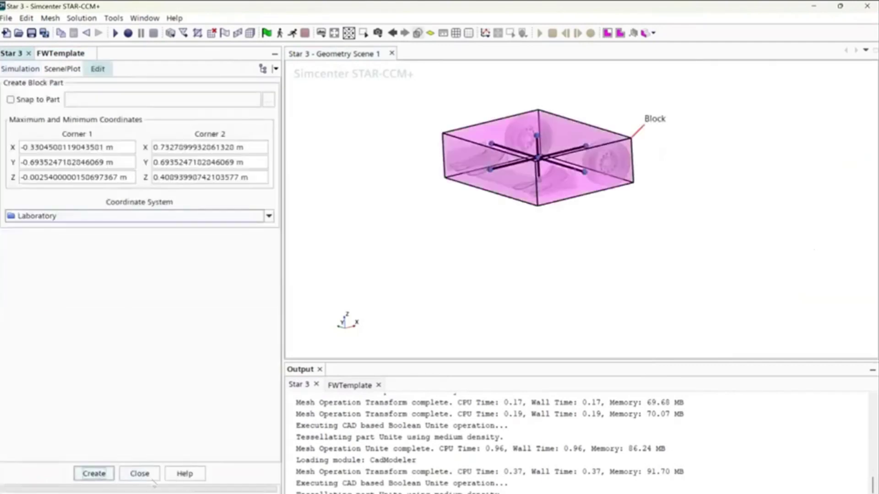
pyautogui.click(139, 474)
# - Set Corner 1 of the Star 3 block to -5, 0, 0 m to match the template's Domain
pyautogui.click(60, 53)
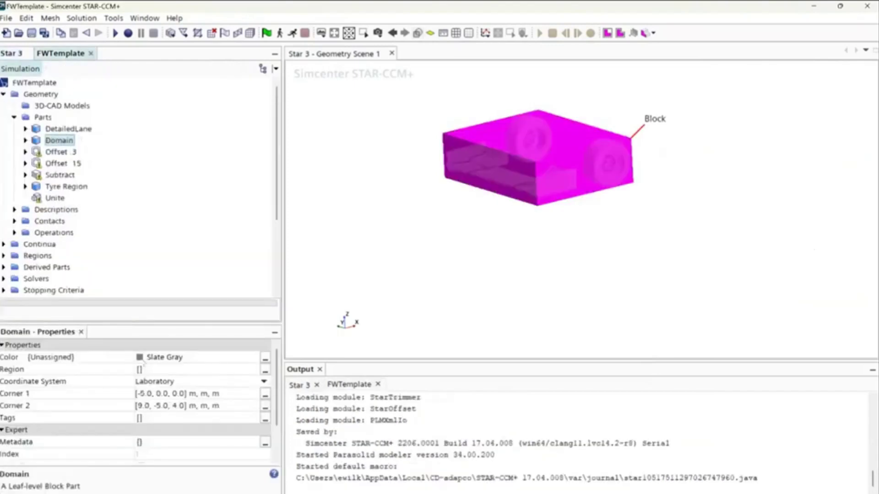
pyautogui.click(11, 53)
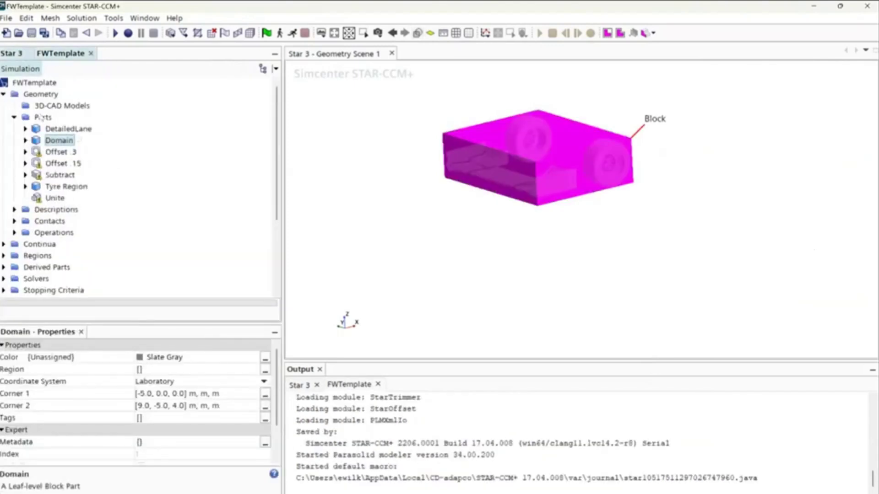
pyautogui.click(214, 393)
pyautogui.hotkey('ctrl', 'a')
pyautogui.write('-5,0,0')
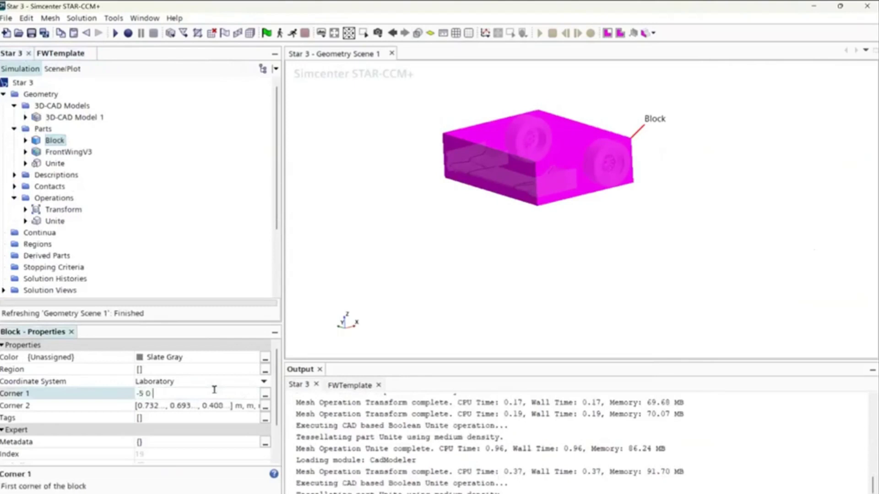
pyautogui.press('Return')
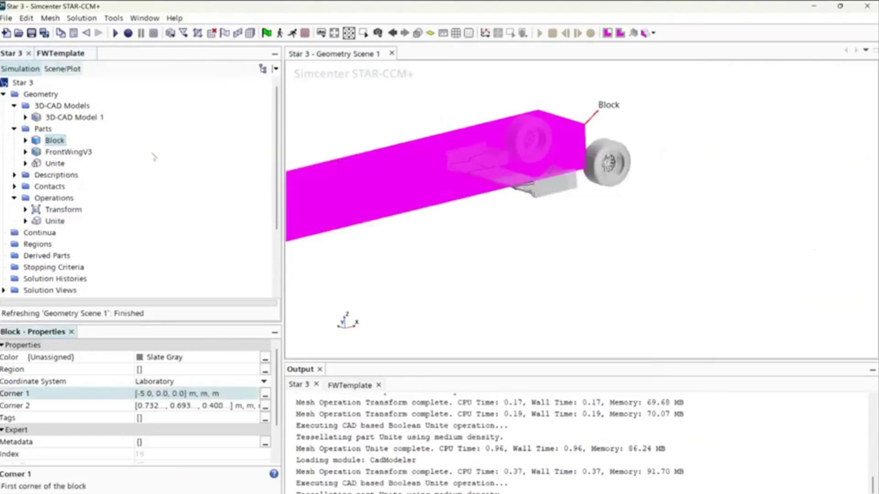
# - Set Corner 2 of the Star 3 block to 9, -5, 4 m to match the template's Domain
pyautogui.click(61, 69)
pyautogui.click(20, 69)
pyautogui.click(69, 53)
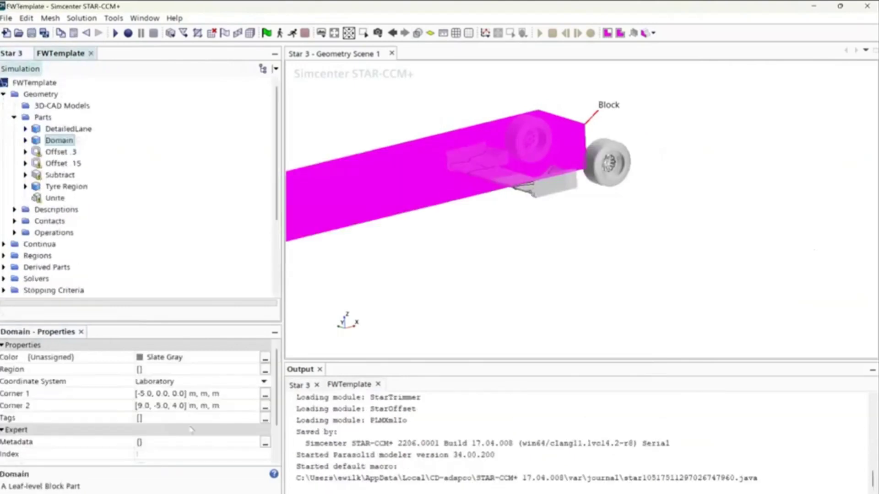
pyautogui.click(13, 53)
pyautogui.click(58, 152)
pyautogui.click(55, 142)
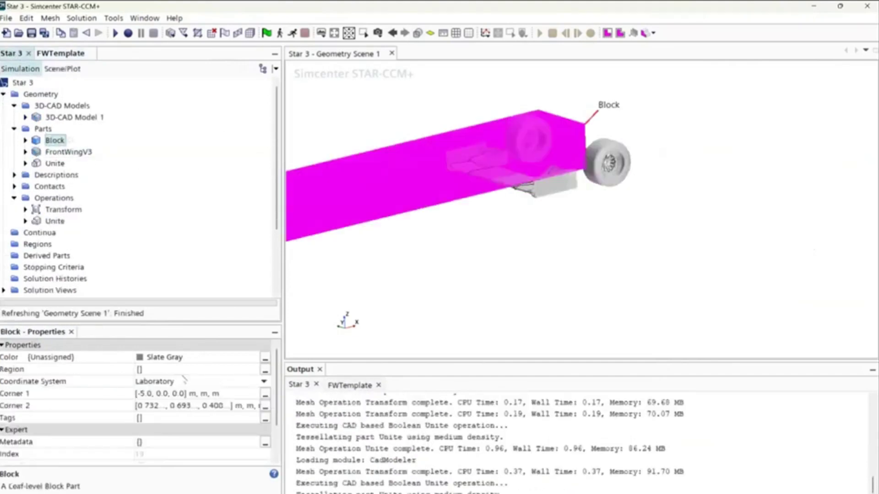
pyautogui.click(200, 405)
pyautogui.write('9 -5 4')
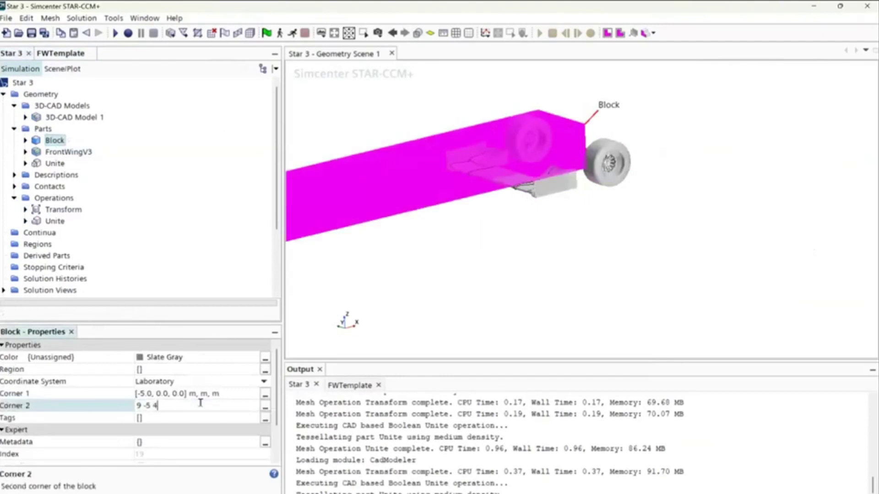
pyautogui.press('Return')
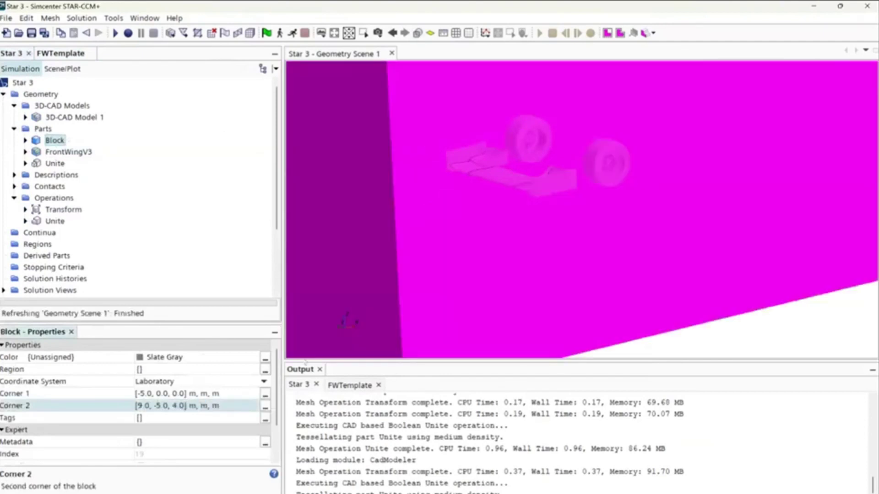
pyautogui.scroll(-5, 624, 283)
pyautogui.moveTo(709, 247); pyautogui.dragTo(102, 238)
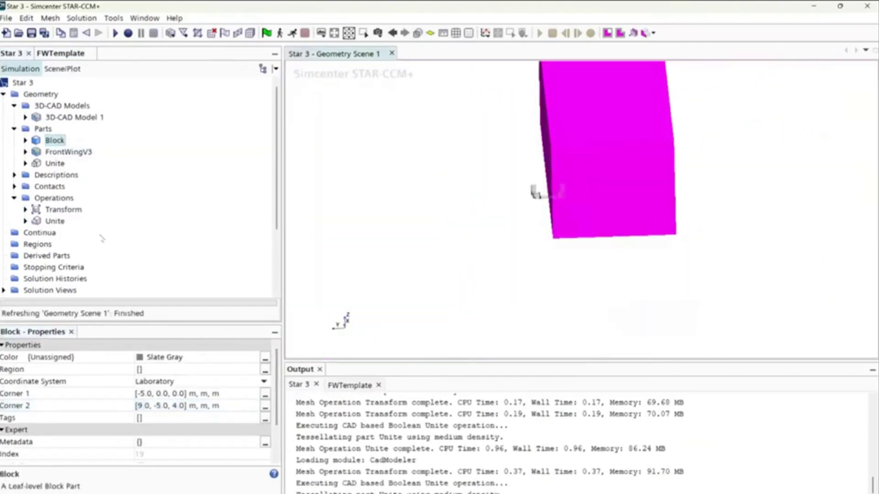
pyautogui.rightClick(60, 200)
pyautogui.moveTo(89, 205)
pyautogui.moveTo(192, 220)
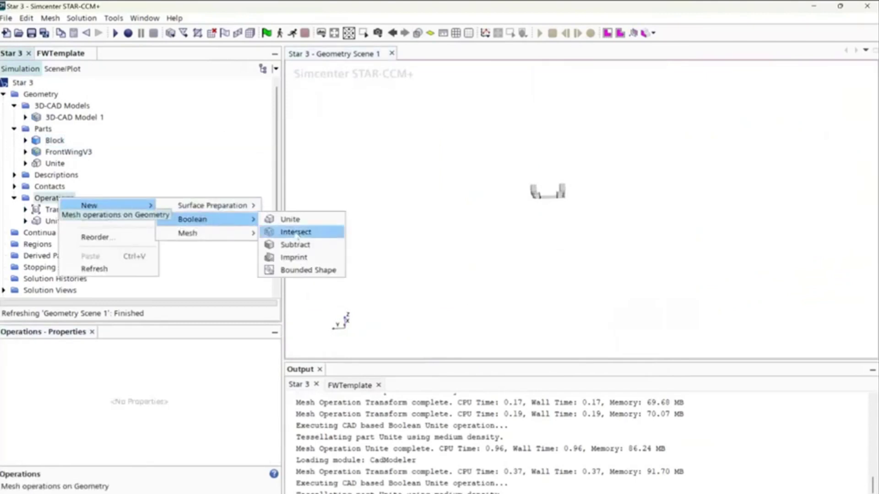
pyautogui.click(295, 244)
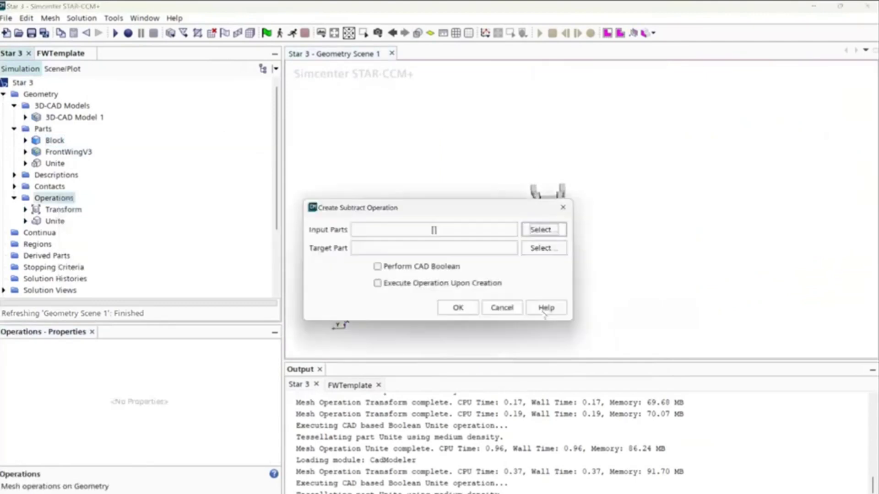
pyautogui.click(545, 227)
pyautogui.click(331, 186)
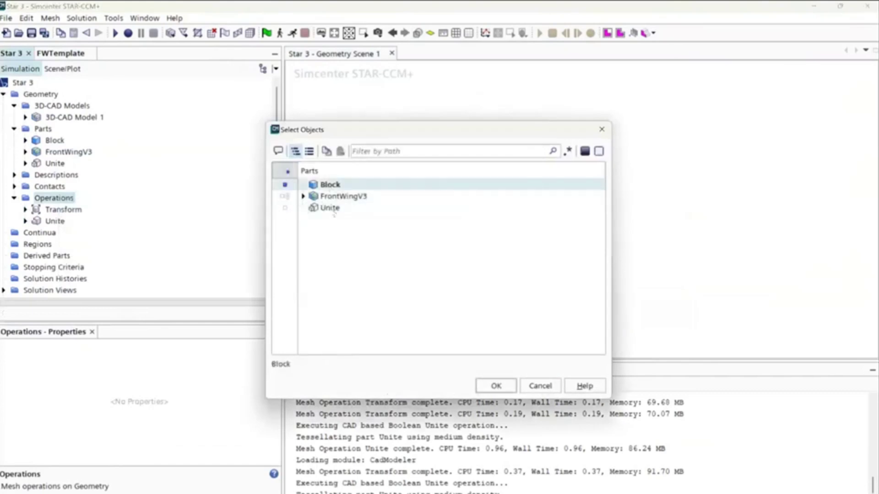
pyautogui.click(332, 208)
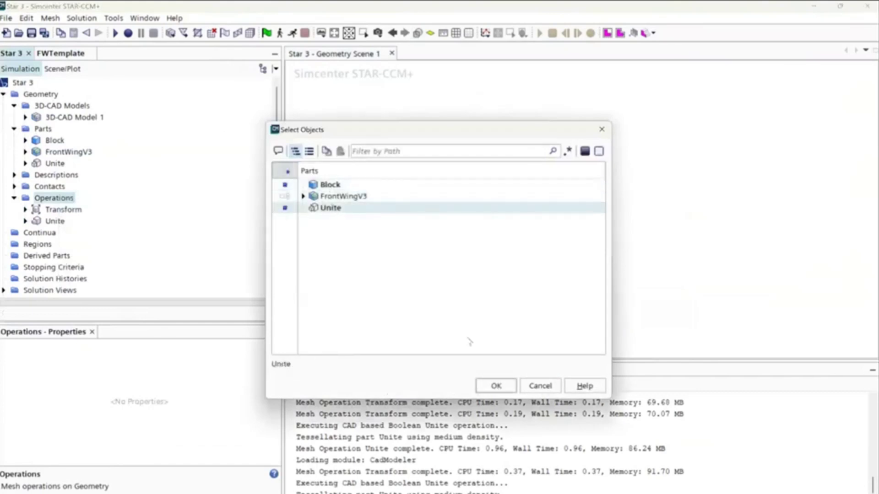
pyautogui.click(502, 386)
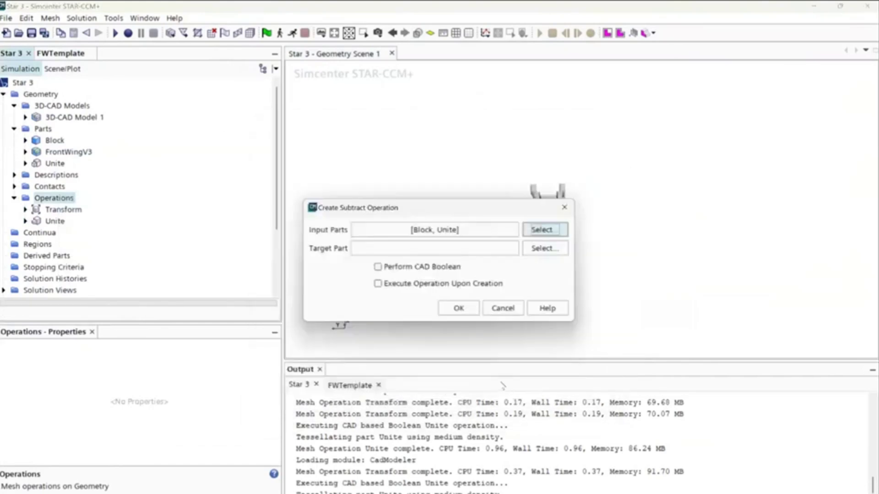
pyautogui.click(502, 312)
# - Rename the Block part in Star 3 as Domain
pyautogui.click(54, 141)
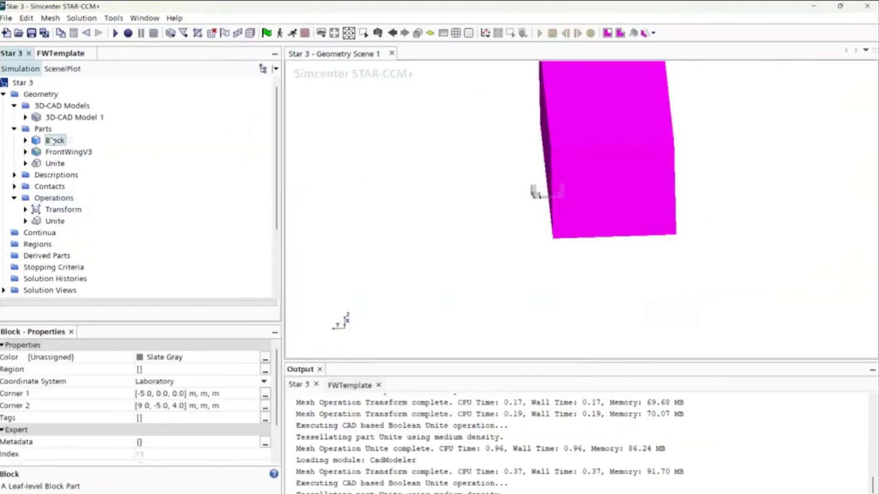
pyautogui.rightClick(54, 142)
pyautogui.click(98, 493)
pyautogui.press('BackSpace')
pyautogui.press('BackSpace')
pyautogui.press('BackSpace')
pyautogui.press('BackSpace')
pyautogui.press('BackSpace')
pyautogui.write('Domain')
pyautogui.press('Return')
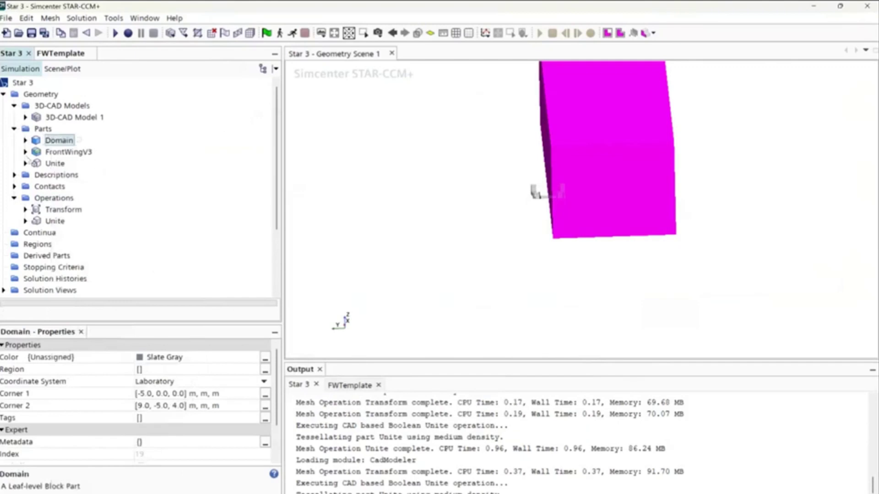
# - Start splitting the Domain's Block Surface by patch and create the upper face as a part surface named Top
pyautogui.click(25, 141)
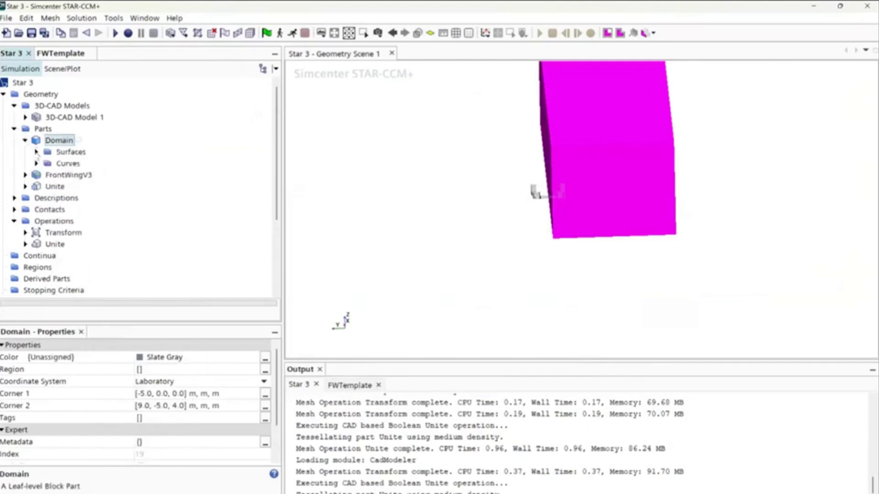
pyautogui.click(36, 153)
pyautogui.click(86, 165)
pyautogui.moveTo(605, 297); pyautogui.dragTo(491, 297, button='middle')
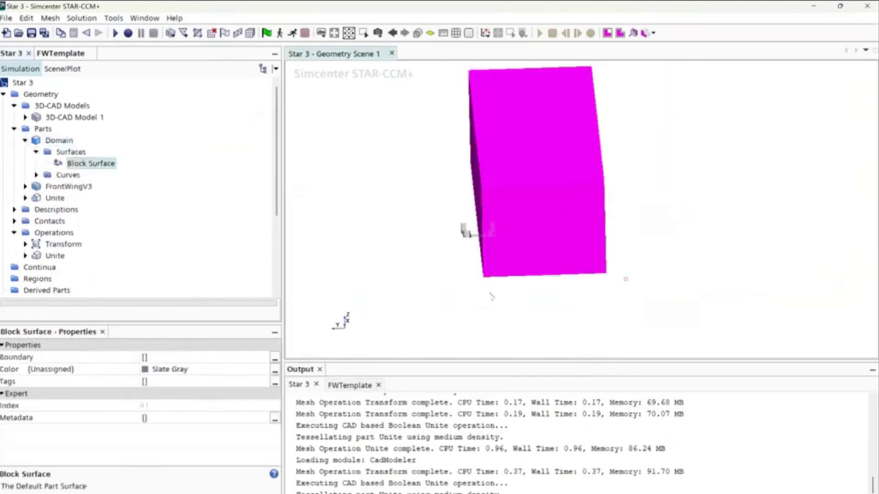
pyautogui.moveTo(491, 297); pyautogui.dragTo(554, 266)
pyautogui.moveTo(399, 262); pyautogui.dragTo(659, 254)
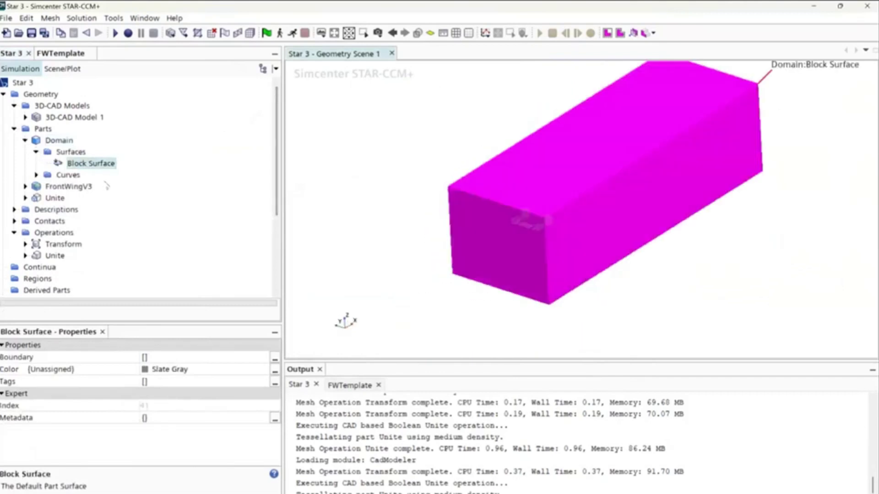
pyautogui.rightClick(91, 166)
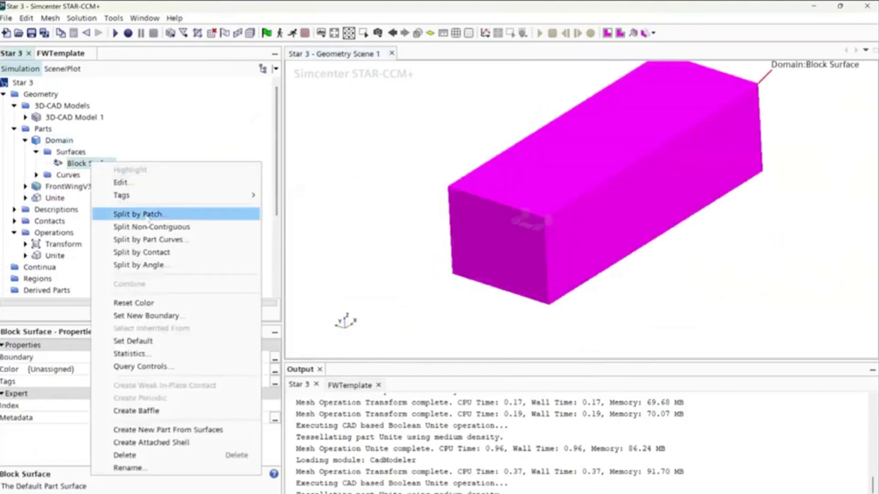
pyautogui.click(131, 213)
pyautogui.click(22, 114)
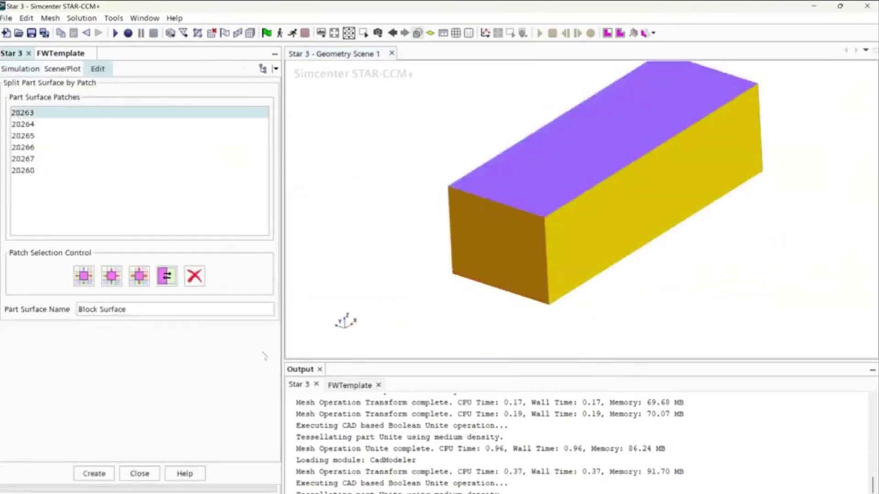
pyautogui.moveTo(137, 309); pyautogui.dragTo(2, 278)
pyautogui.write('Top')
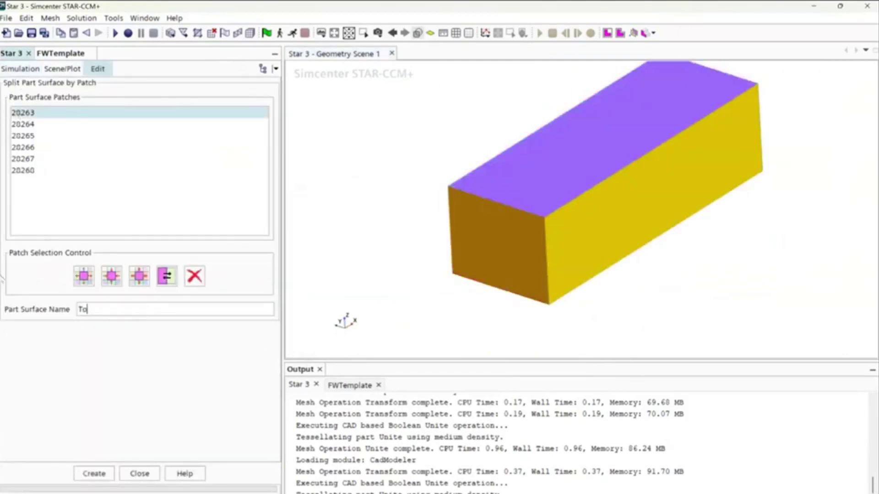
pyautogui.click(94, 474)
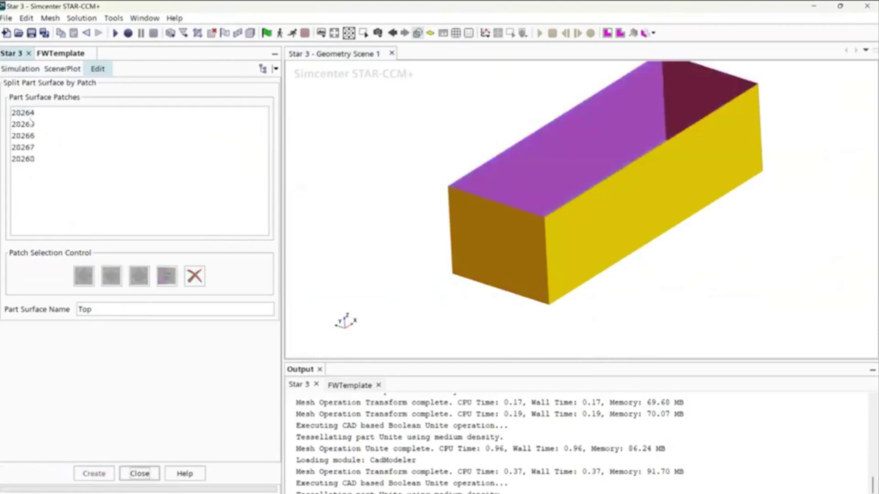
# - Split off the long side patch at Y -5 m as Sym2 and the end patch at X -5 m as Inlet
pyautogui.click(23, 113)
pyautogui.moveTo(110, 309); pyautogui.dragTo(1, 294)
pyautogui.write('Sym2')
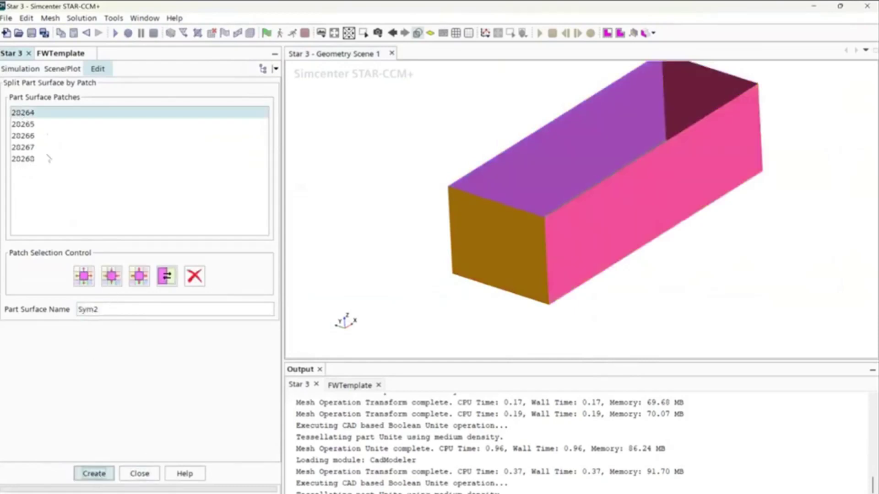
pyautogui.click(94, 474)
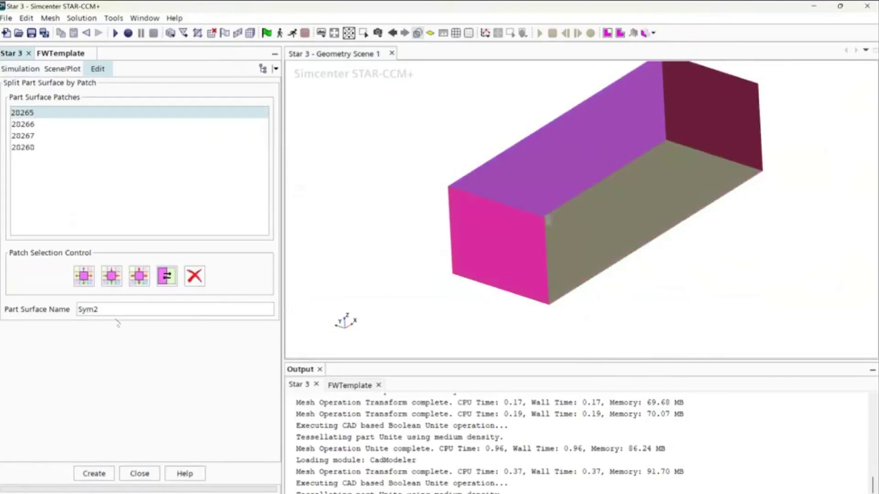
pyautogui.moveTo(112, 310); pyautogui.dragTo(7, 290)
pyautogui.write('In')
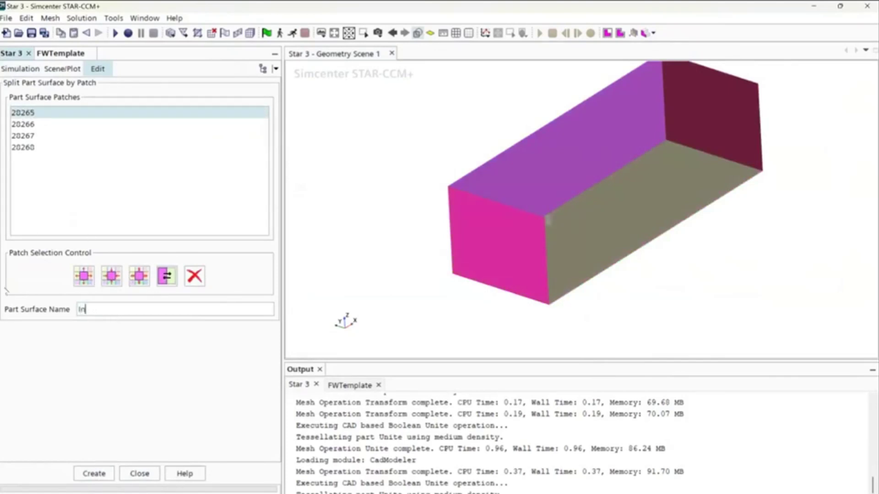
pyautogui.write('tet')
pyautogui.click(94, 473)
# - Split off the long side patch at Y 0 as Sym1 and the ground patch as Floor
pyautogui.click(34, 113)
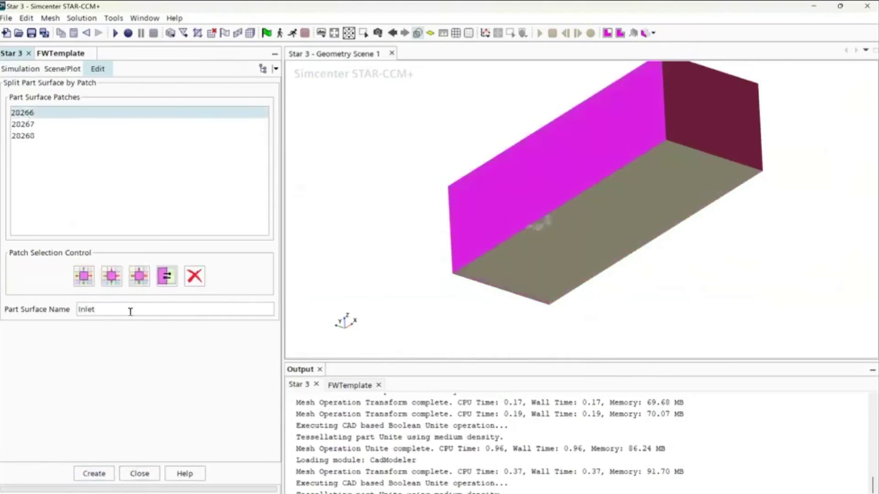
pyautogui.moveTo(129, 310); pyautogui.dragTo(18, 290)
pyautogui.write('Sym1')
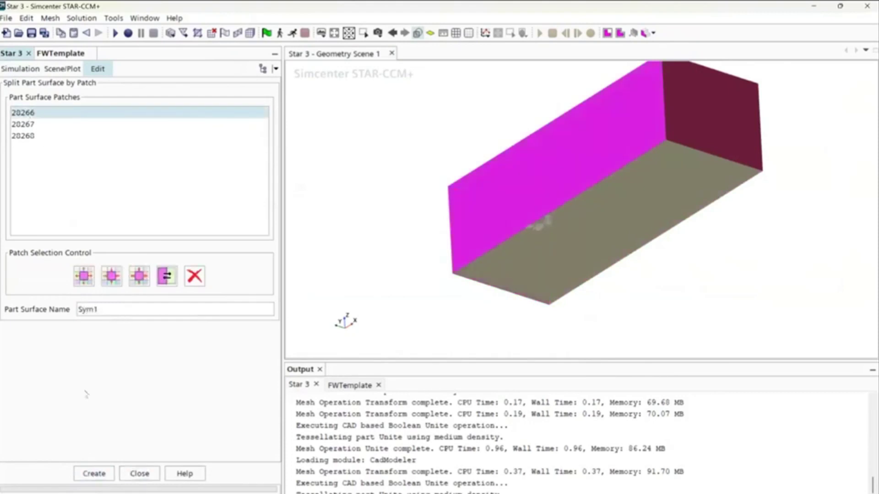
pyautogui.click(94, 473)
pyautogui.click(26, 113)
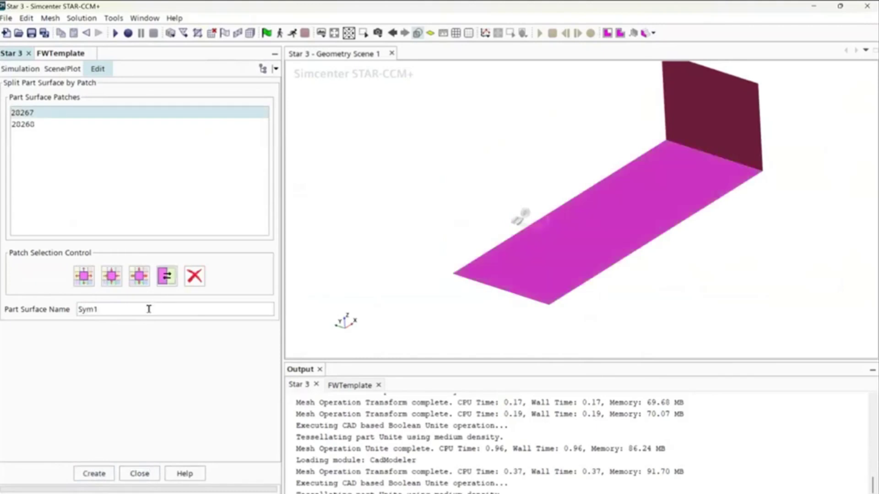
pyautogui.moveTo(142, 310); pyautogui.dragTo(76, 310)
pyautogui.write('Floor')
pyautogui.click(93, 474)
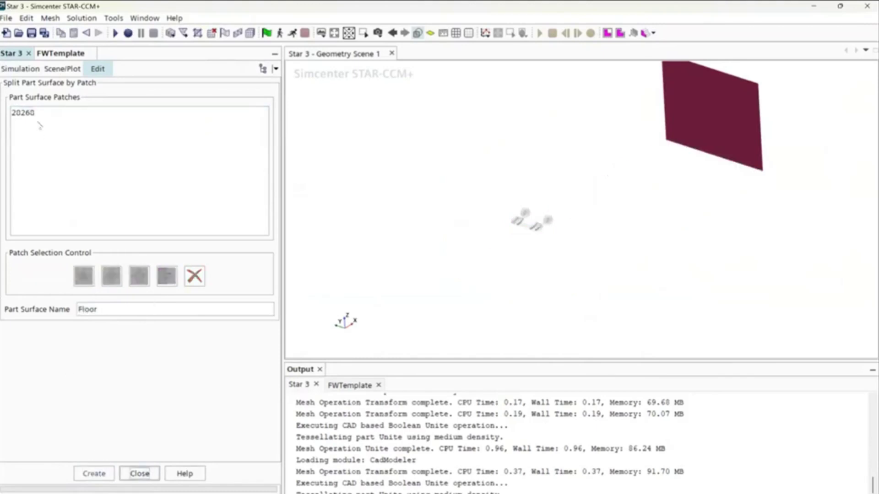
# - Finish splitting the Domain's surfaces and rename the remaining Block Surface at the far X end as Outlet
pyautogui.click(38, 114)
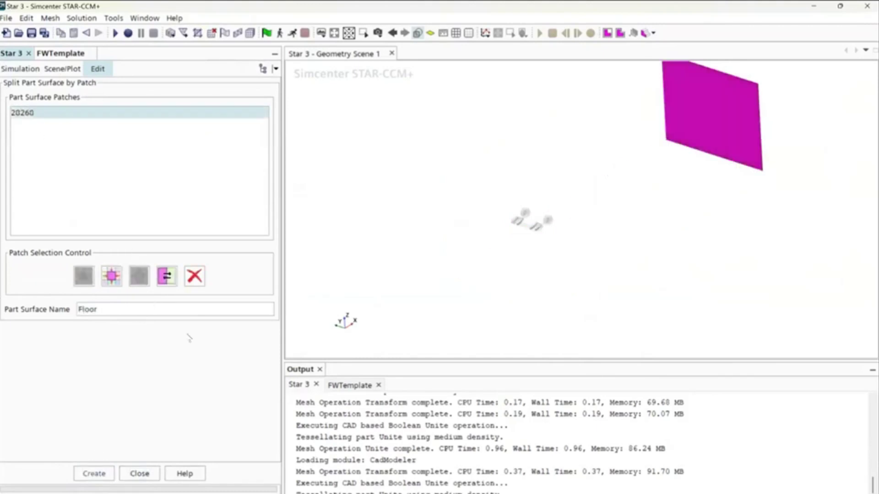
pyautogui.click(144, 307)
pyautogui.click(140, 473)
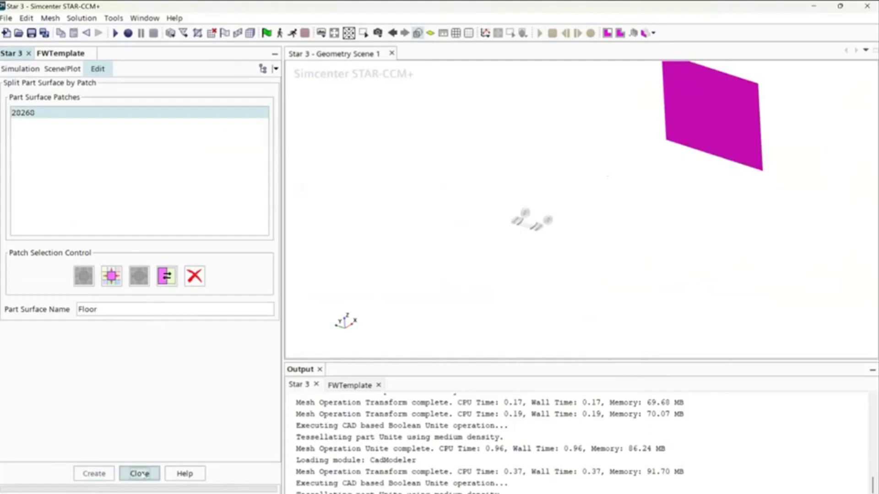
pyautogui.rightClick(82, 163)
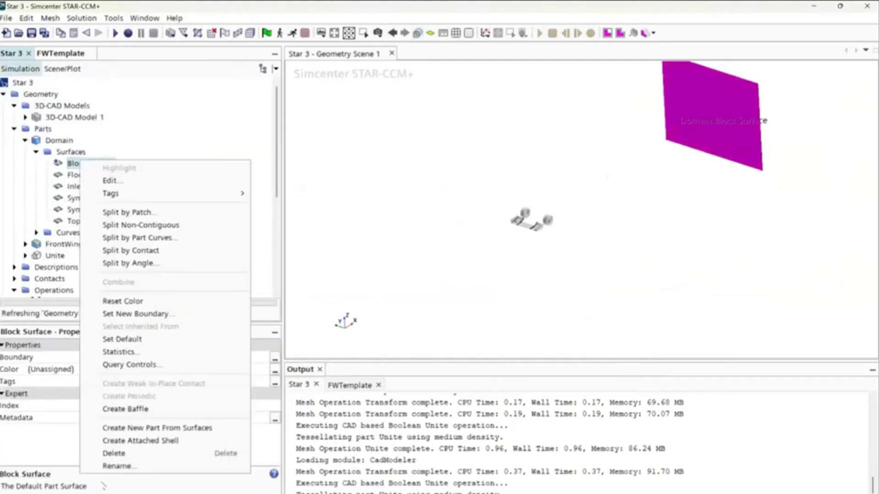
pyautogui.click(113, 464)
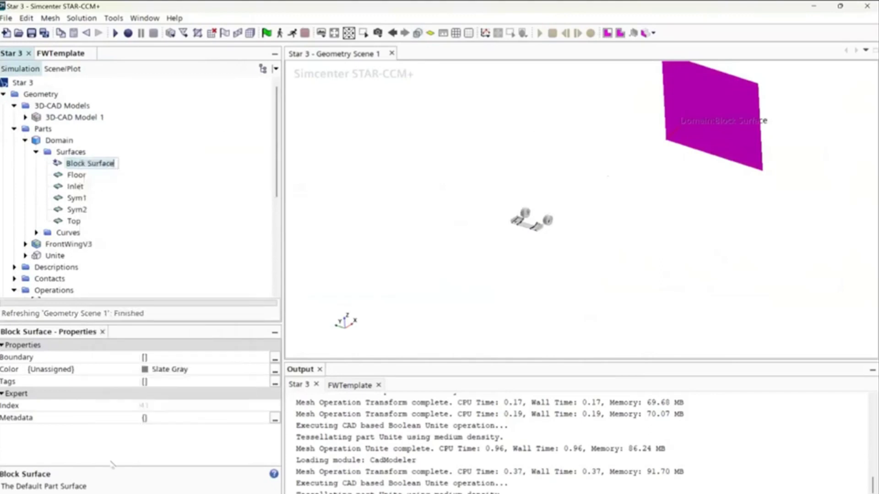
pyautogui.write('Outlet')
pyautogui.press('Return')
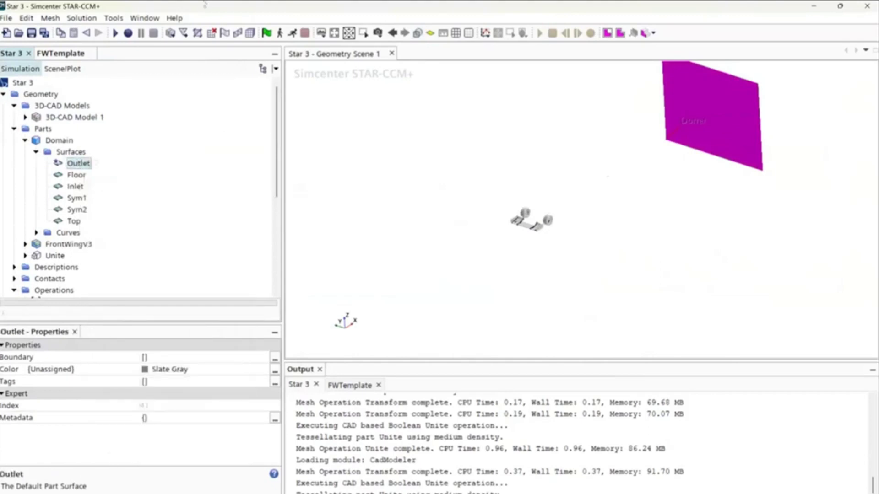
# - Check the Domain's Inlet, Outlet, Floor, Sym1, Sym2 and Top surfaces one by one in the geometry scene
pyautogui.click(76, 186)
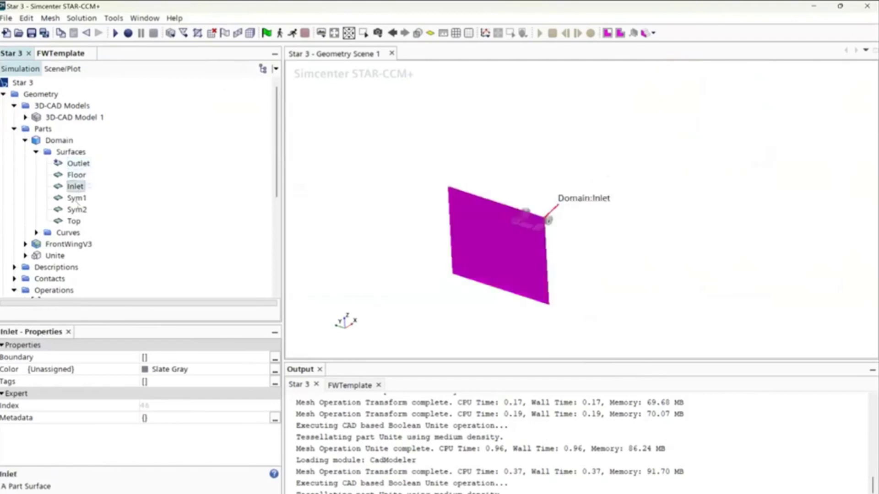
pyautogui.click(77, 197)
pyautogui.click(76, 187)
pyautogui.click(81, 163)
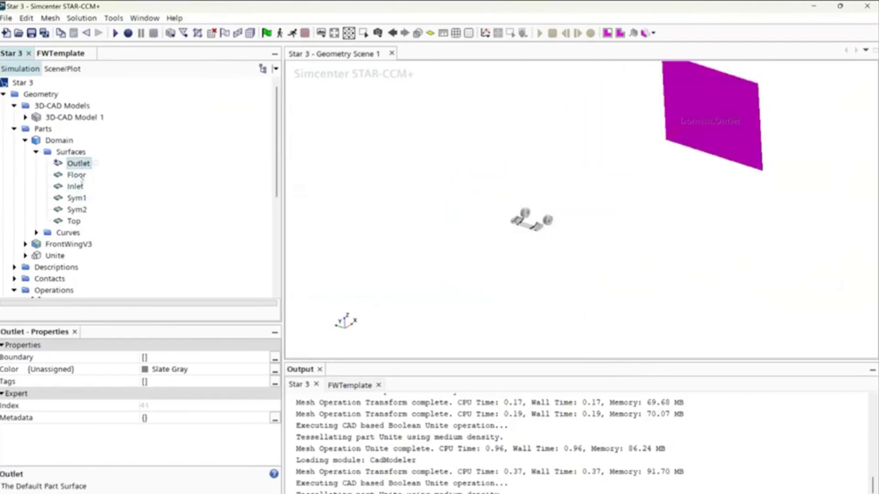
pyautogui.click(77, 175)
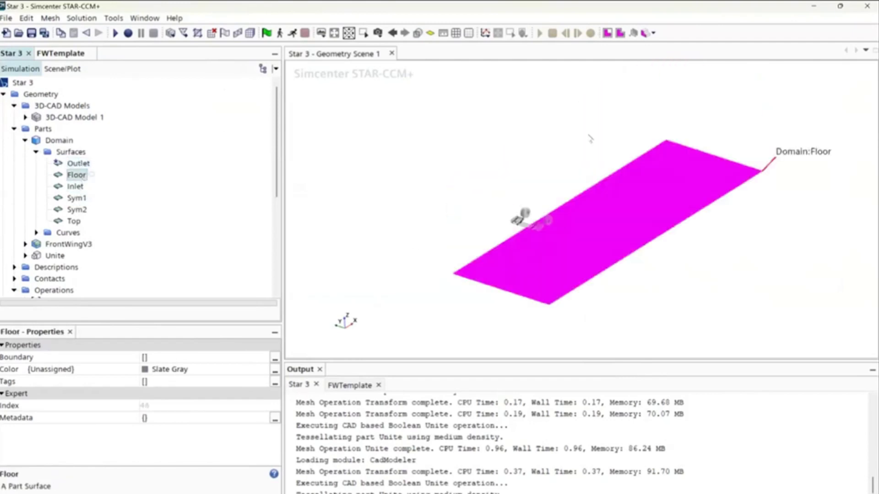
pyautogui.click(76, 198)
pyautogui.click(77, 210)
pyautogui.click(73, 221)
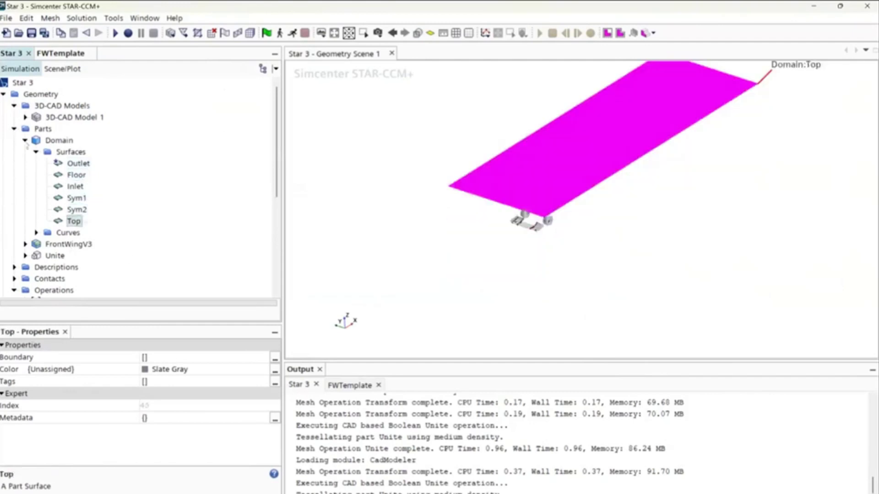
# - Start a new Boolean Subtract operation with Domain and Unite as its input parts
pyautogui.click(14, 129)
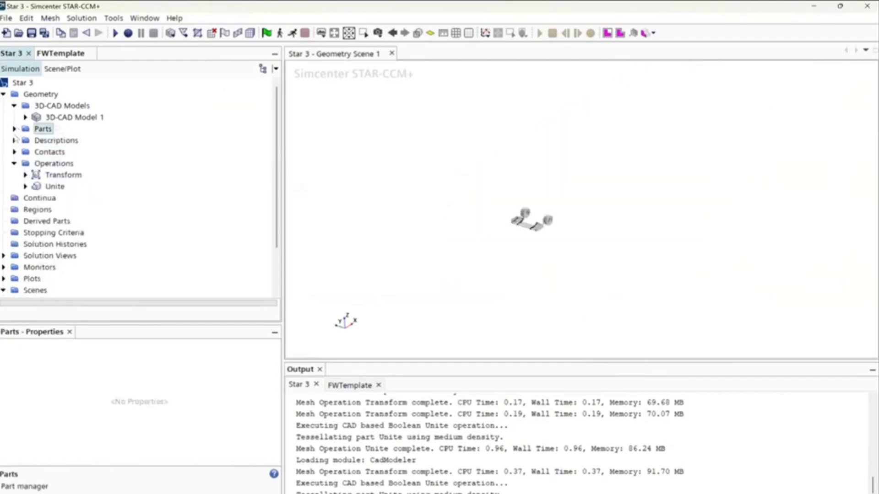
pyautogui.click(14, 129)
pyautogui.click(59, 199)
pyautogui.rightClick(56, 201)
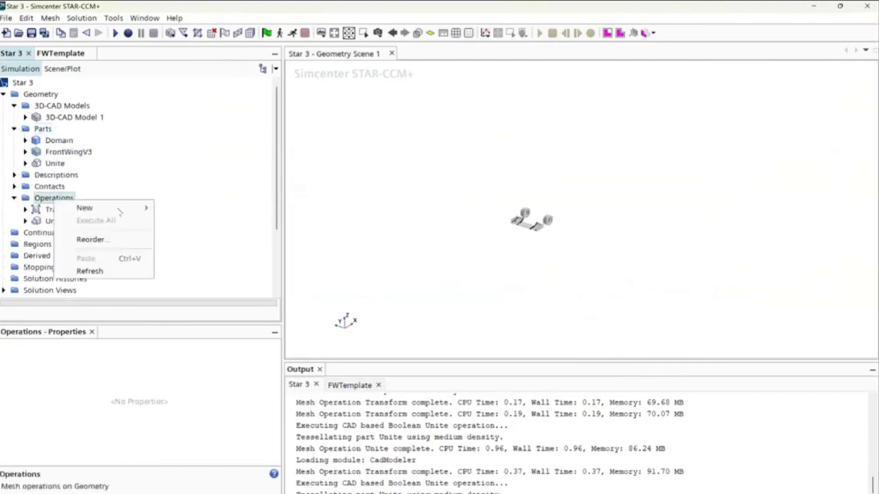
pyautogui.moveTo(120, 208)
pyautogui.moveTo(198, 223)
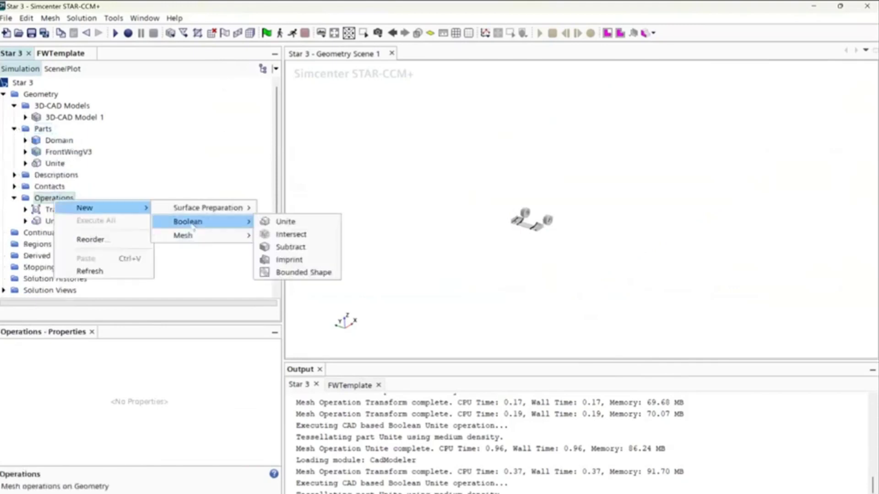
pyautogui.click(289, 247)
pyautogui.click(544, 230)
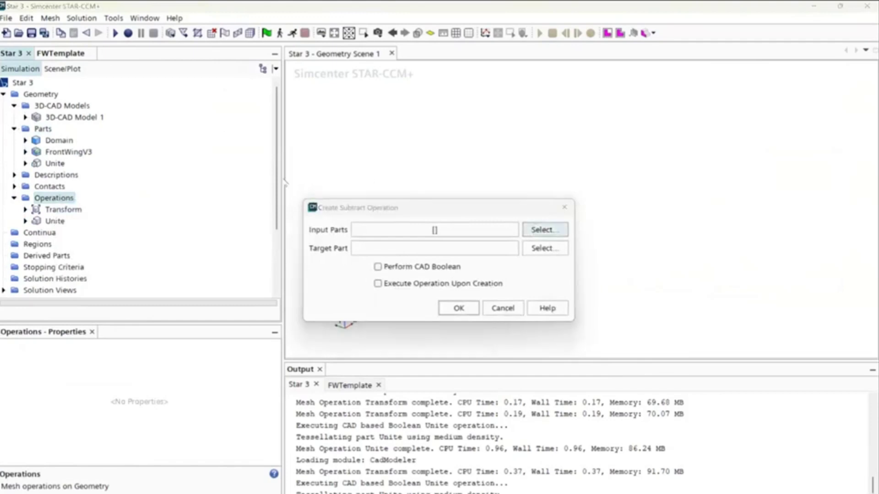
pyautogui.click(313, 185)
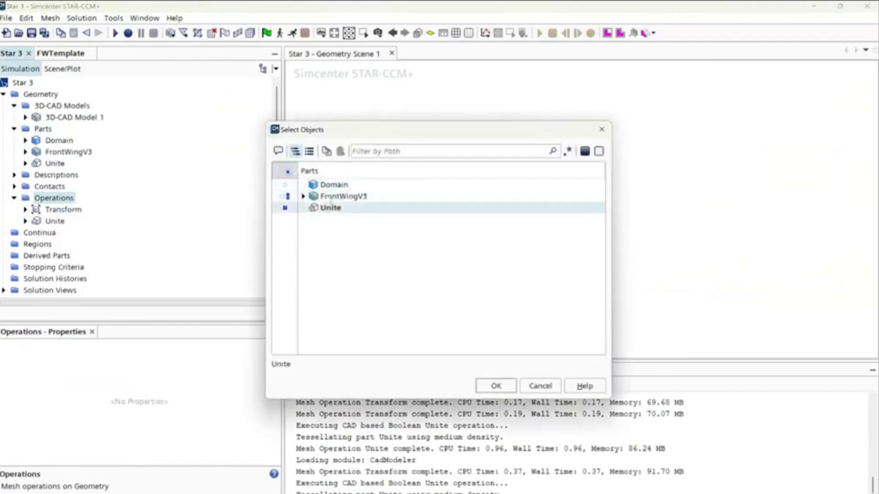
pyautogui.click(329, 207)
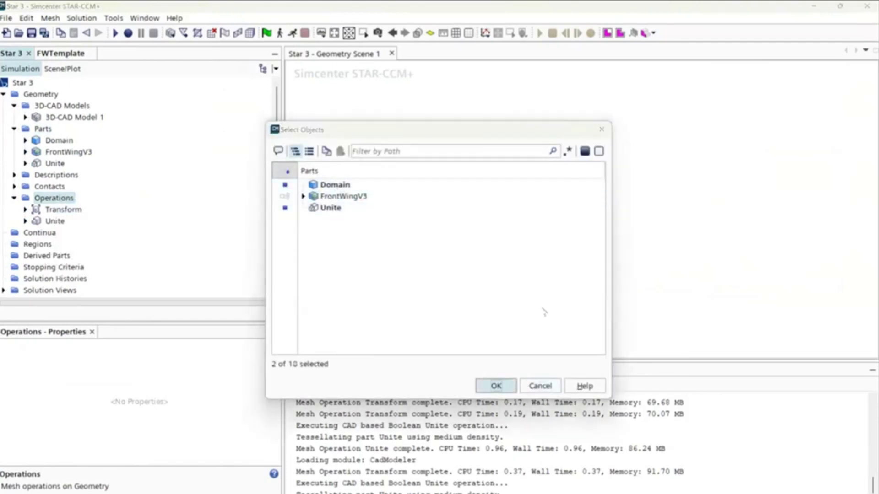
pyautogui.click(496, 386)
# - Set Domain as the target part, enable Perform CAD Boolean, and create and execute the Subtract operation
pyautogui.click(544, 248)
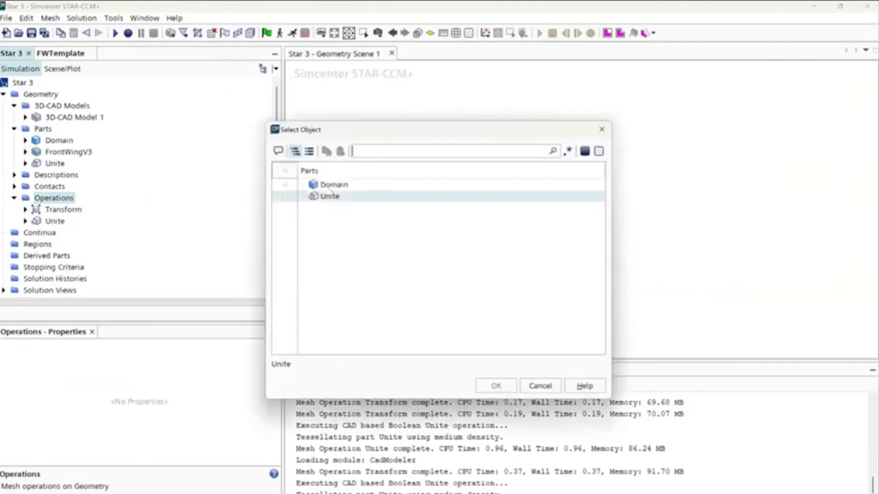
pyautogui.click(334, 184)
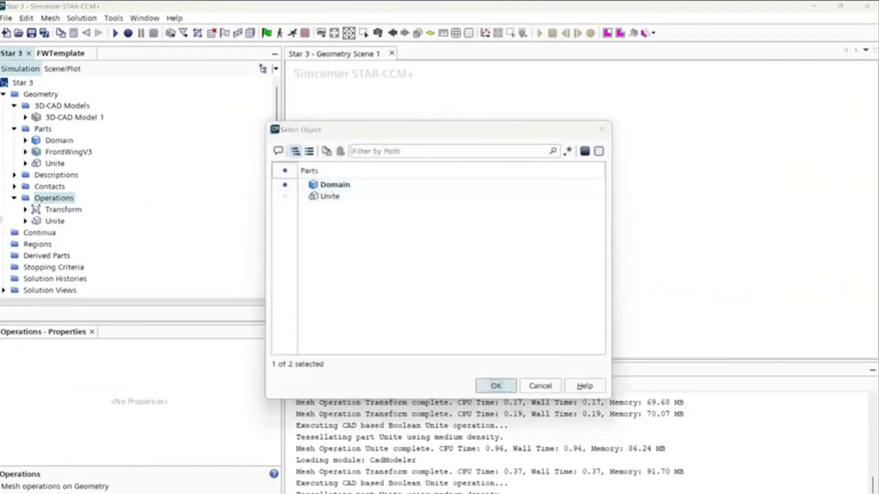
pyautogui.click(495, 386)
pyautogui.click(378, 267)
pyautogui.click(459, 308)
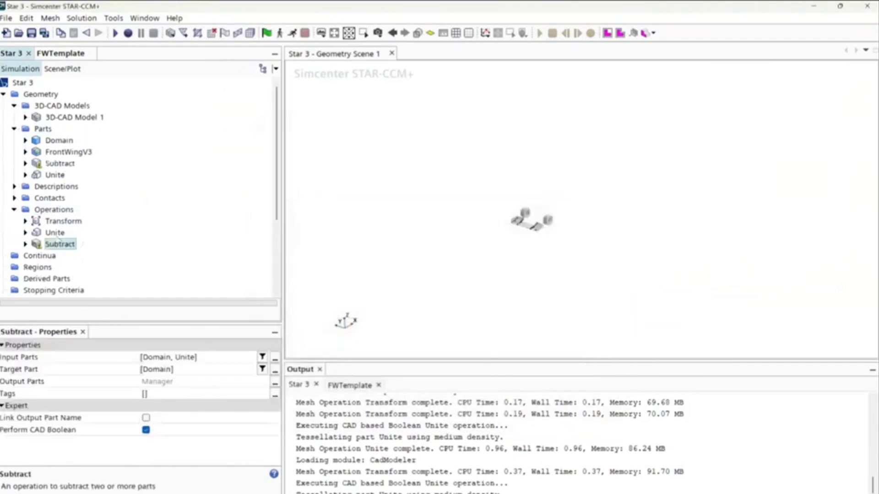
pyautogui.rightClick(74, 248)
pyautogui.click(98, 249)
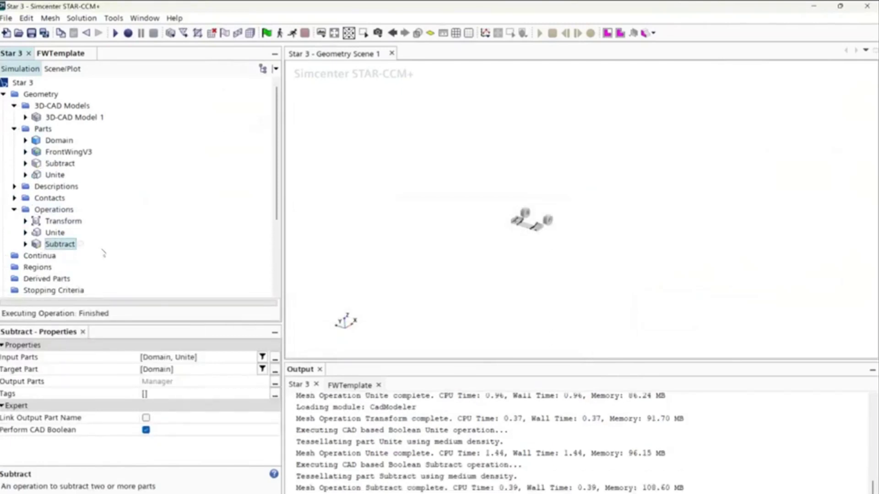
# - Hide the Domain, FrontWingV3, Subtract and Unite parts in the geometry scene
pyautogui.click(54, 141)
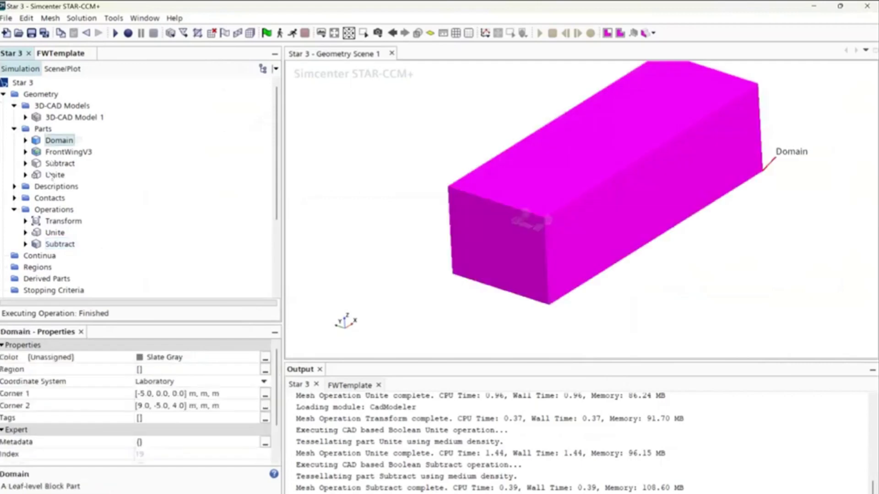
pyautogui.rightClick(54, 175)
pyautogui.click(55, 143)
pyautogui.rightClick(55, 140)
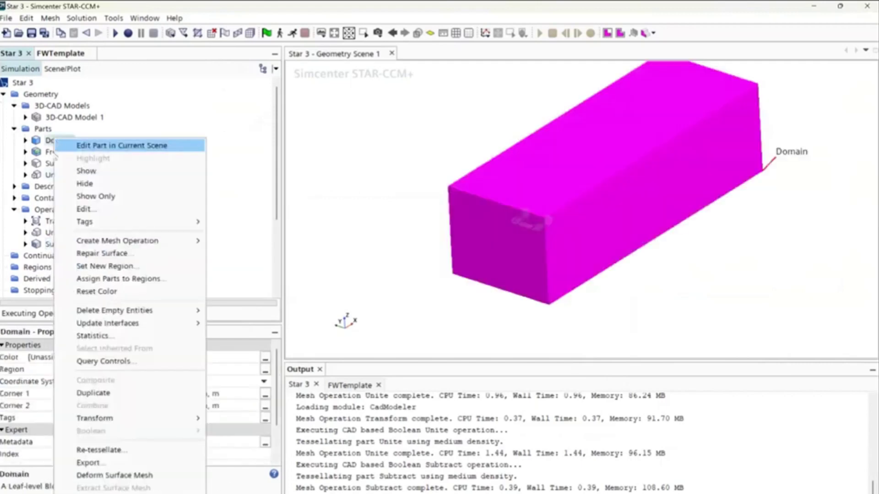
pyautogui.click(55, 140)
pyautogui.keyDown('shift'); pyautogui.click(54, 175); pyautogui.keyUp('shift')
pyautogui.rightClick(52, 178)
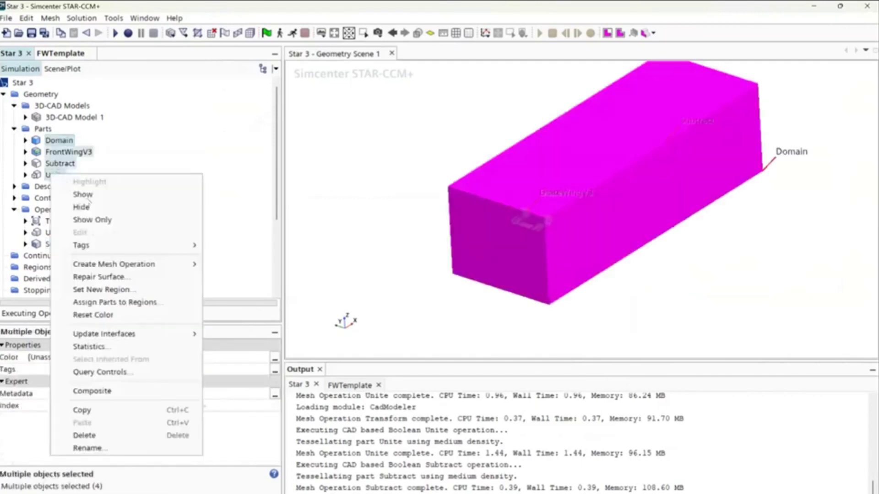
pyautogui.click(78, 206)
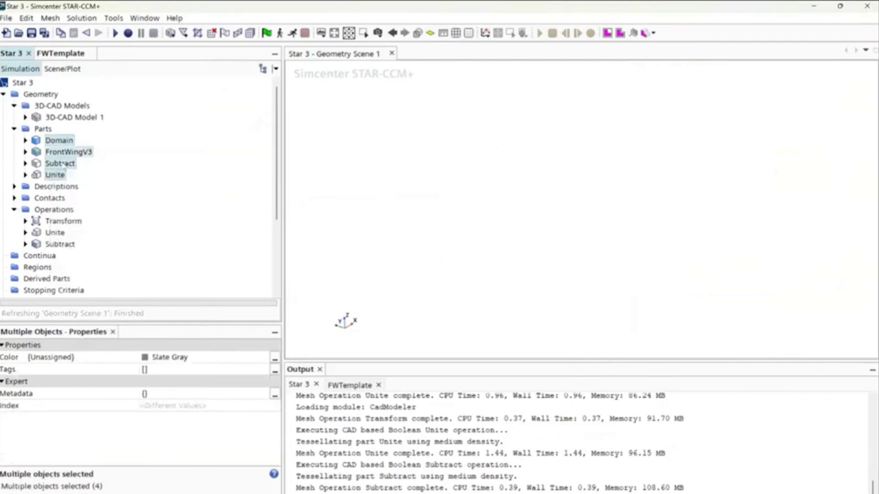
# - Show the Subtract part in the geometry scene using the Outline 1 and Surface 1 displayers
pyautogui.rightClick(60, 163)
pyautogui.click(94, 177)
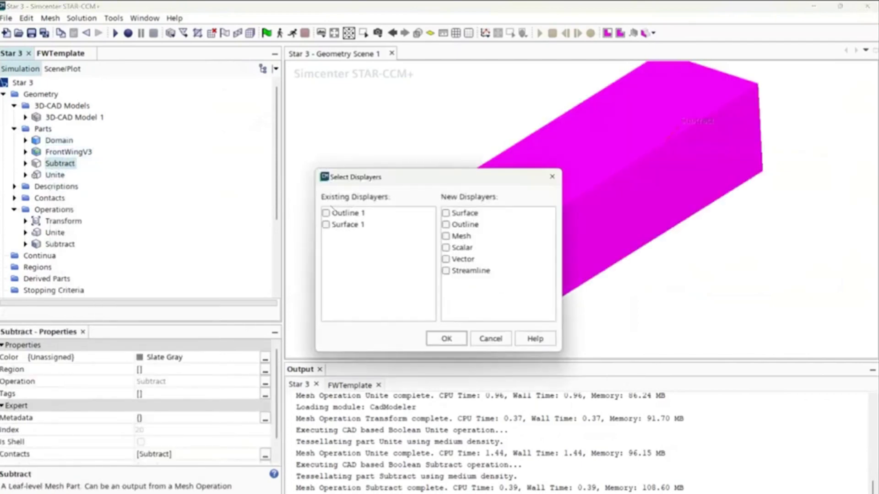
pyautogui.click(326, 214)
pyautogui.click(326, 225)
pyautogui.click(442, 339)
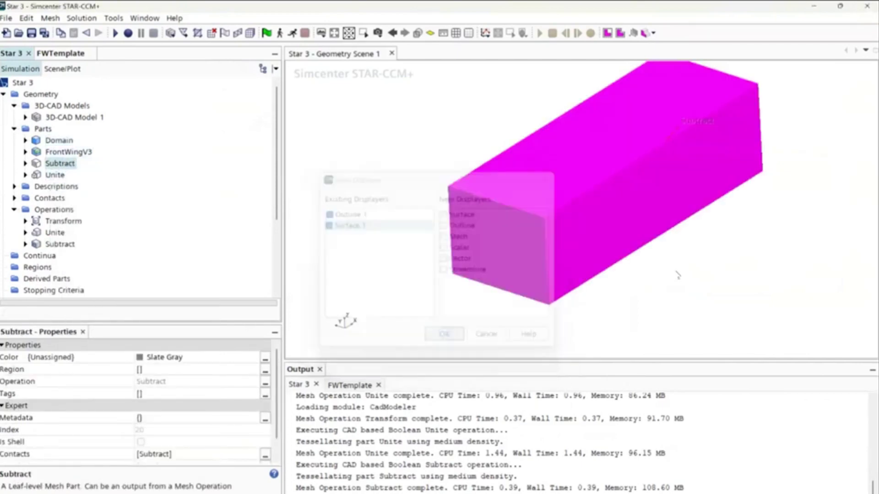
pyautogui.click(677, 275)
# - Hide the Sym2, Inlet, Top and Outlet faces of the Subtract part to expose the domain's interior
pyautogui.moveTo(621, 199); pyautogui.dragTo(641, 219)
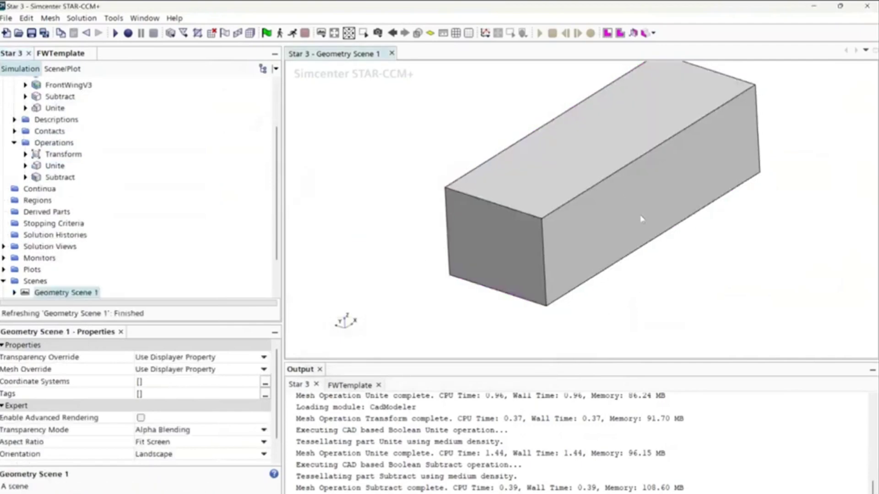
pyautogui.rightClick(641, 219)
pyautogui.click(669, 260)
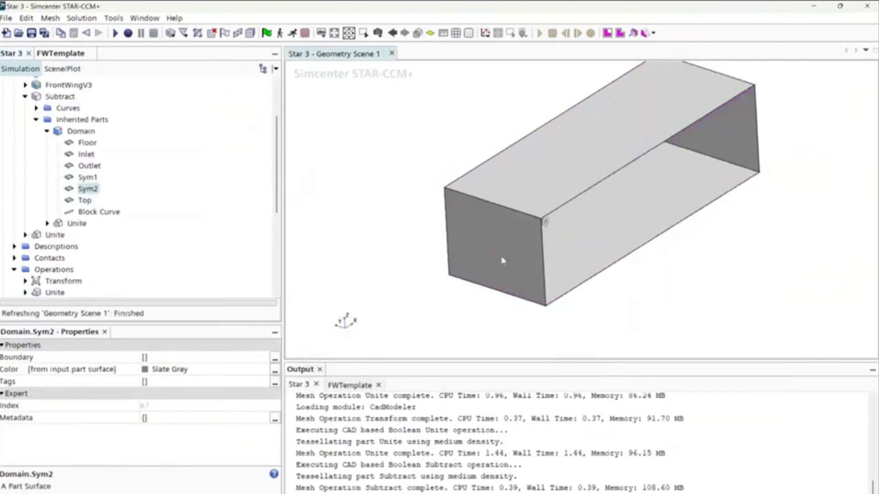
pyautogui.rightClick(511, 229)
pyautogui.press('Escape')
pyautogui.rightClick(555, 182)
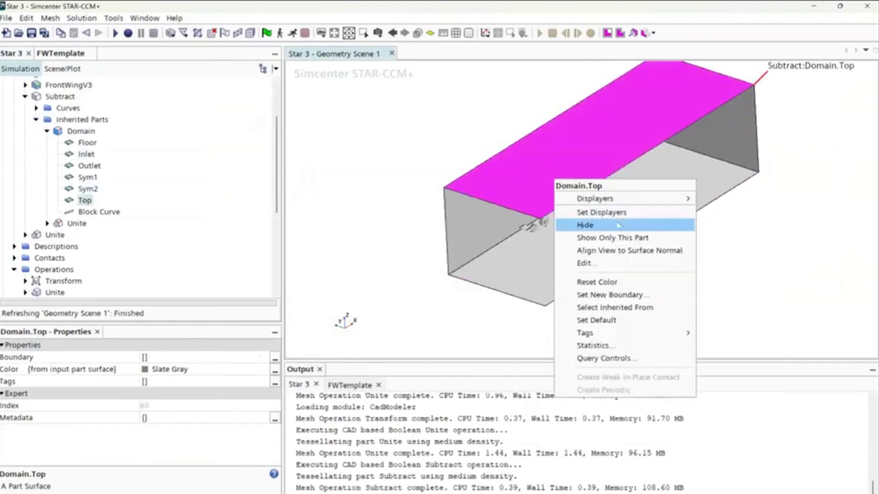
pyautogui.click(619, 224)
pyautogui.rightClick(694, 122)
pyautogui.click(722, 165)
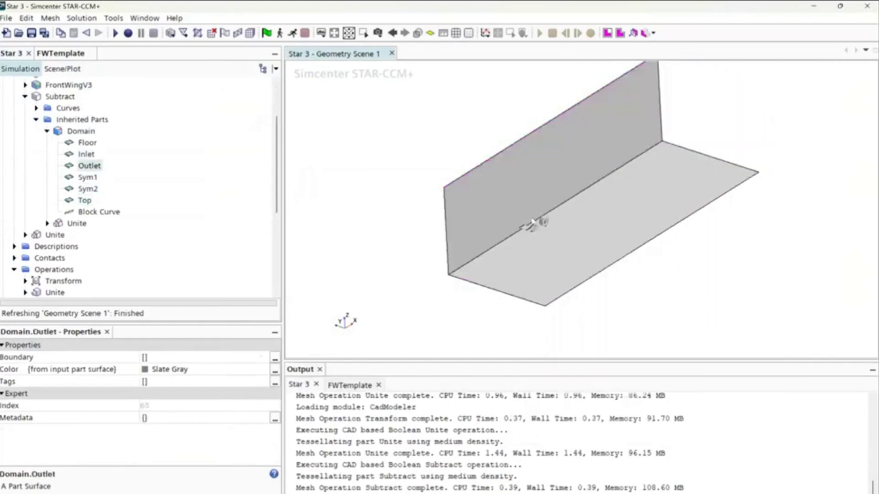
# - Inspect the front wing and wheel inside the subtracted domain up close, and select Continua in the simulation
pyautogui.scroll(10, 533, 223)
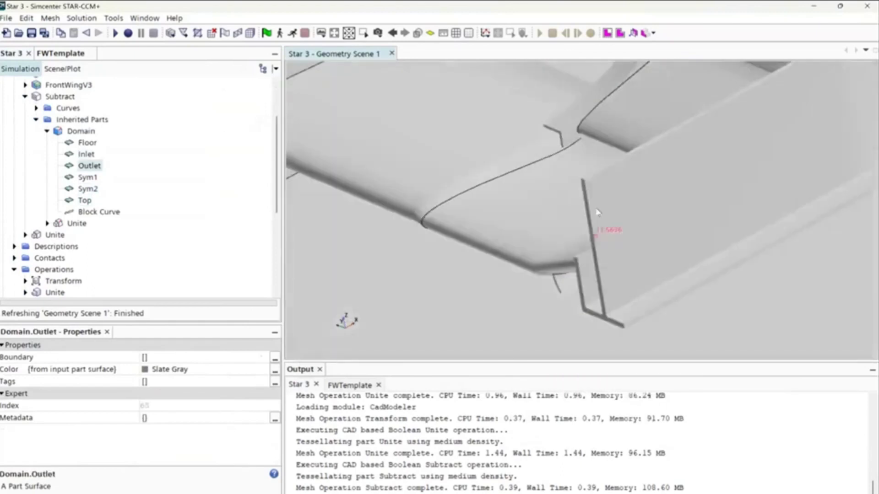
pyautogui.scroll(8, 598, 212)
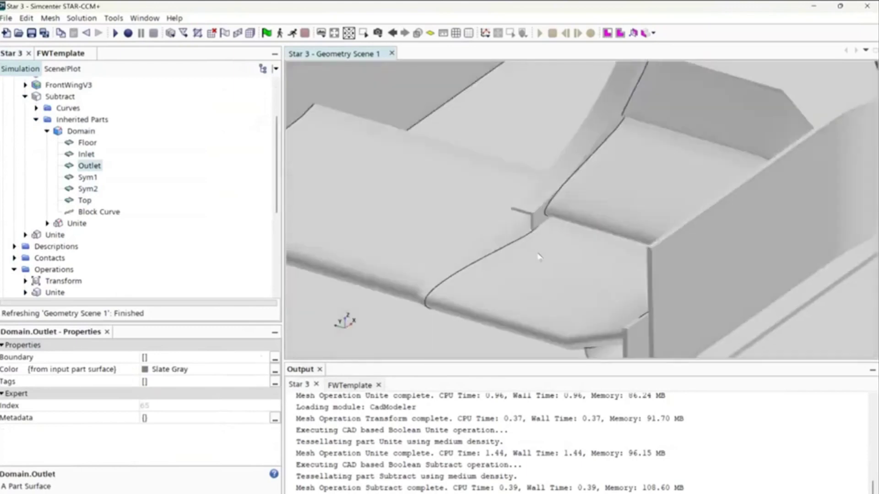
pyautogui.scroll(-10, 539, 257)
pyautogui.click(37, 120)
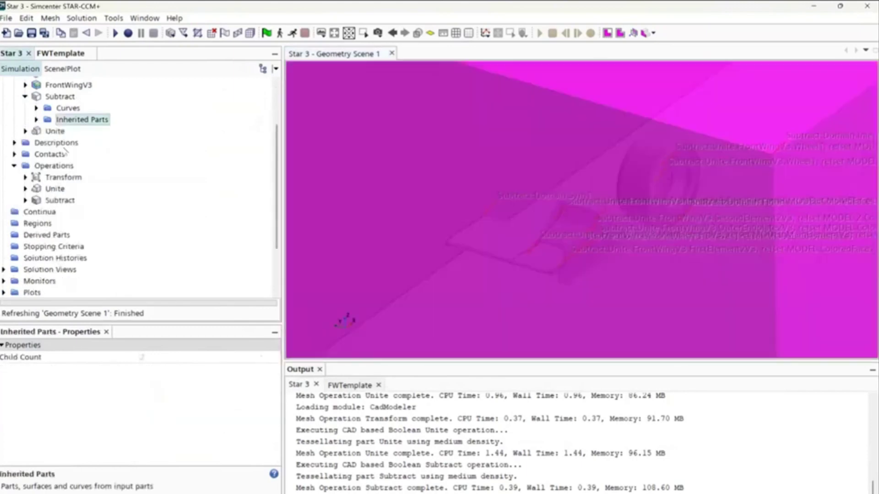
pyautogui.click(320, 177)
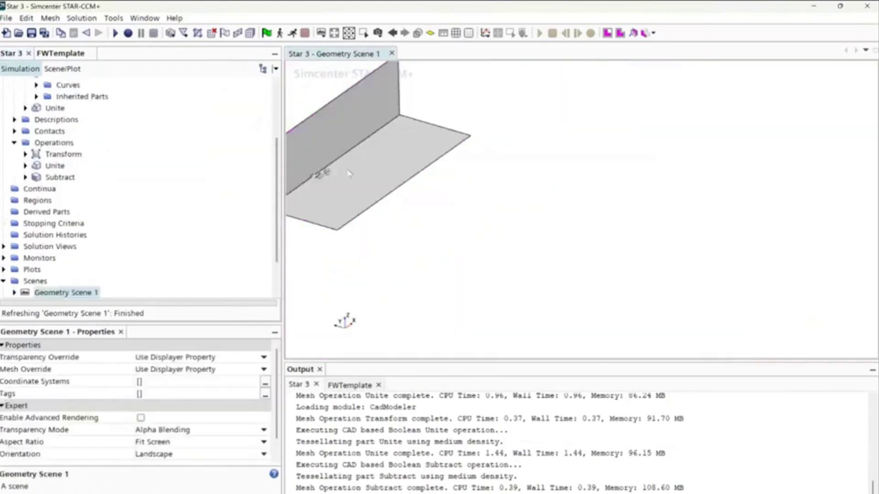
pyautogui.scroll(-10, 348, 173)
pyautogui.scroll(-3, 38, 161)
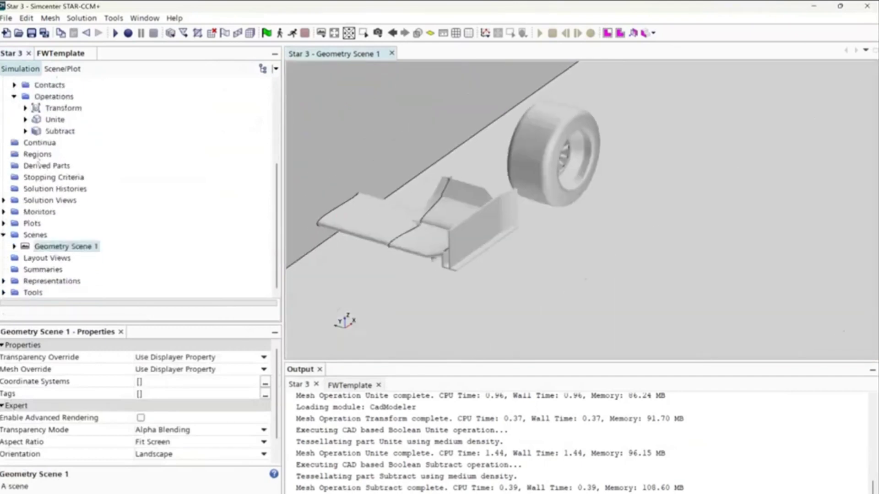
pyautogui.click(40, 143)
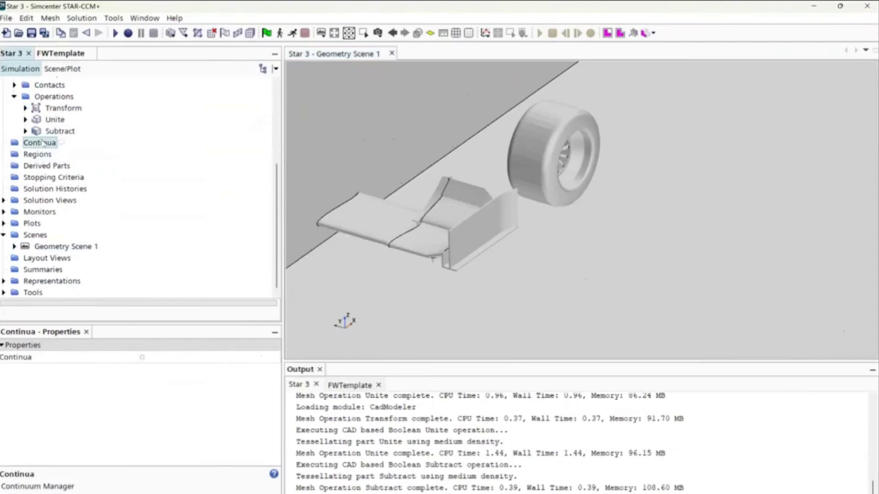
# - Create a new physics continuum under Continua
pyautogui.rightClick(41, 144)
pyautogui.moveTo(76, 147)
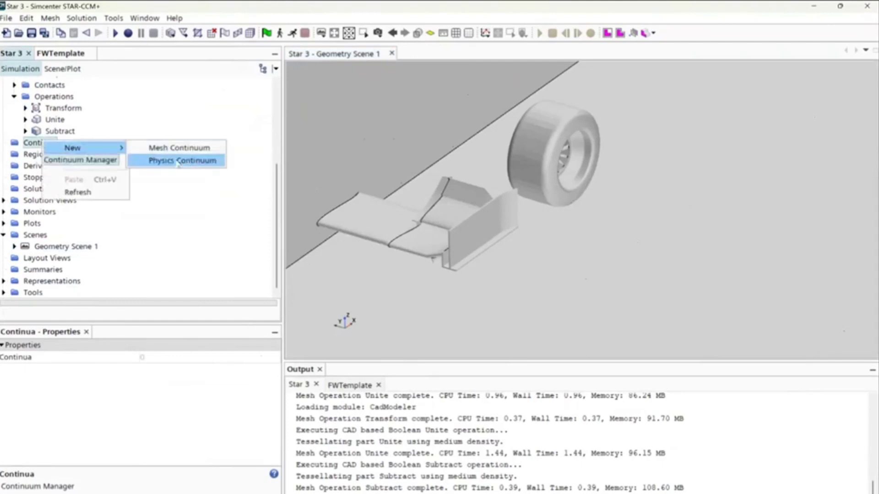
pyautogui.click(179, 161)
pyautogui.click(69, 167)
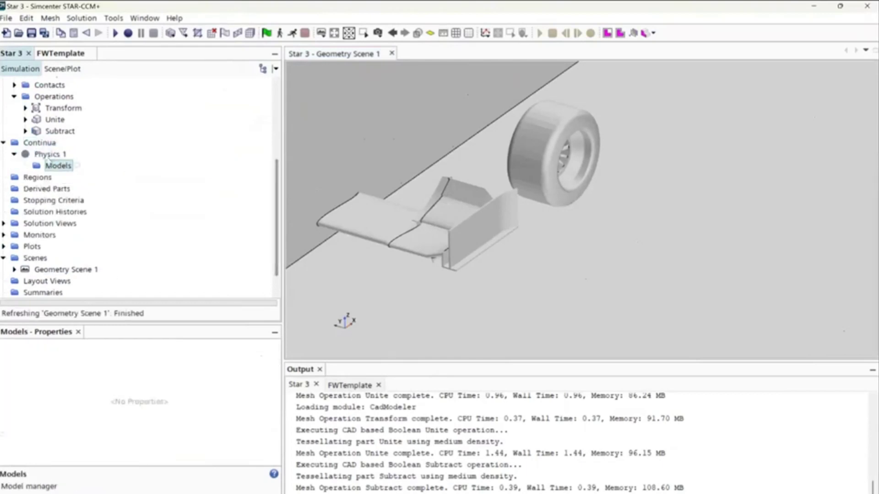
# - Enable the Three Dimensional, Gas, Constant Density and Steady models for the Physics 1 continuum
pyautogui.doubleClick(51, 165)
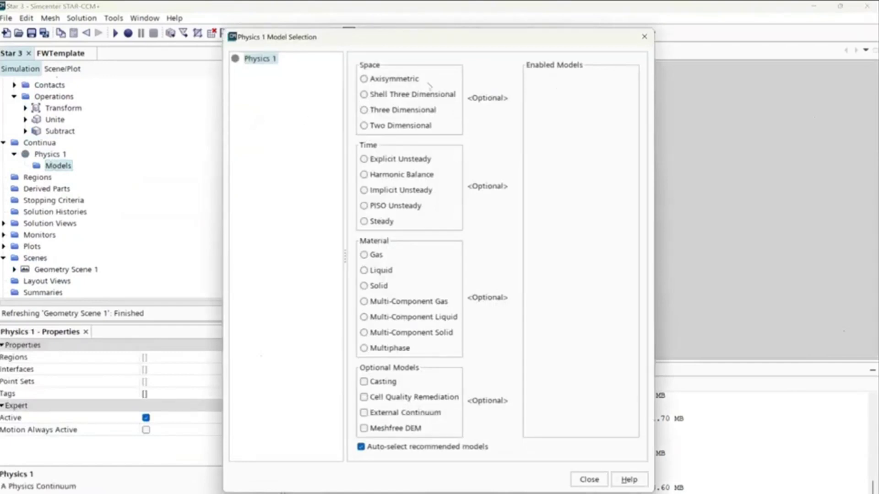
pyautogui.click(363, 110)
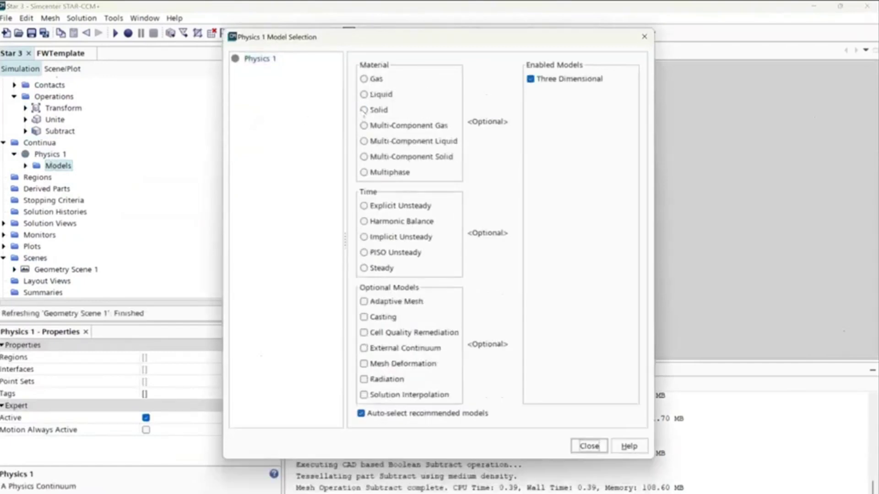
pyautogui.click(362, 78)
pyautogui.click(364, 79)
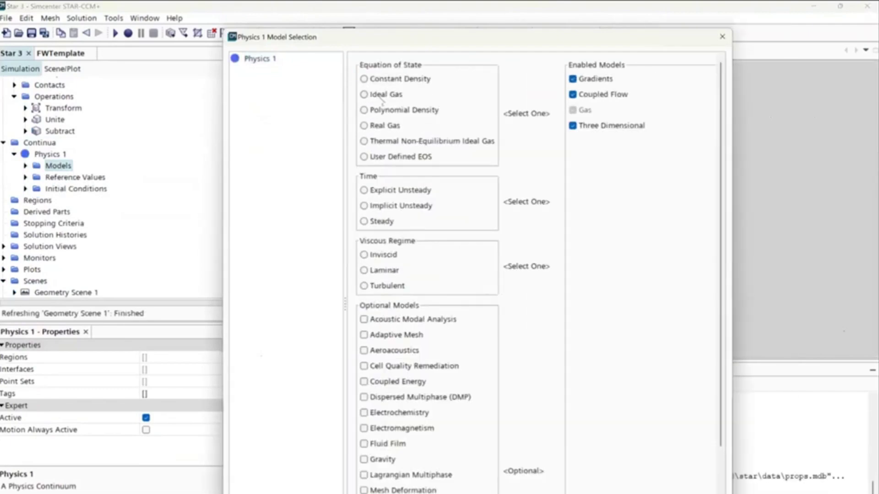
pyautogui.click(365, 79)
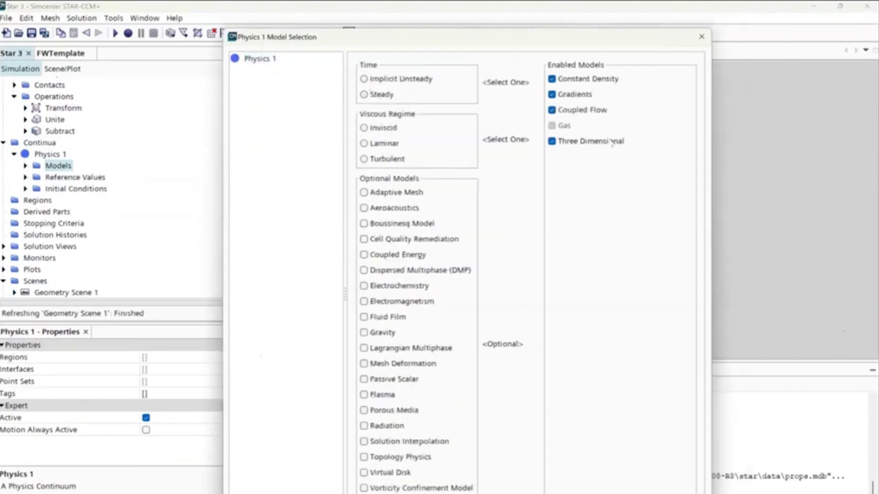
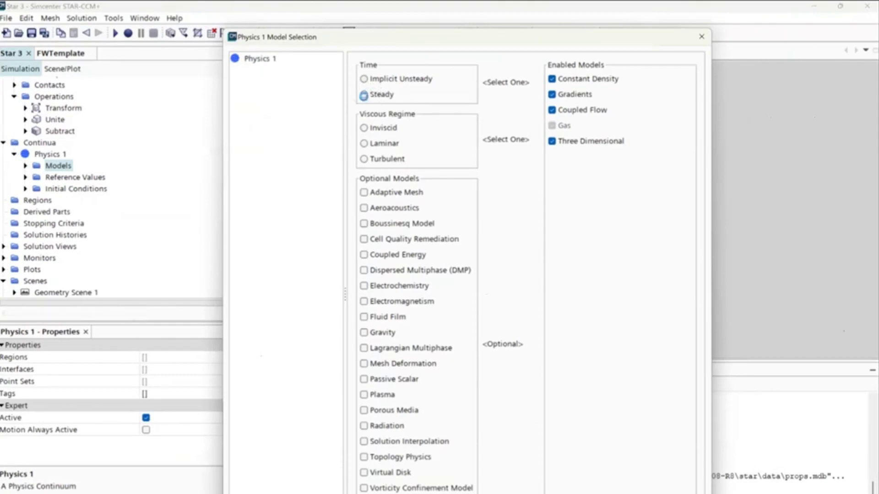
pyautogui.click(364, 96)
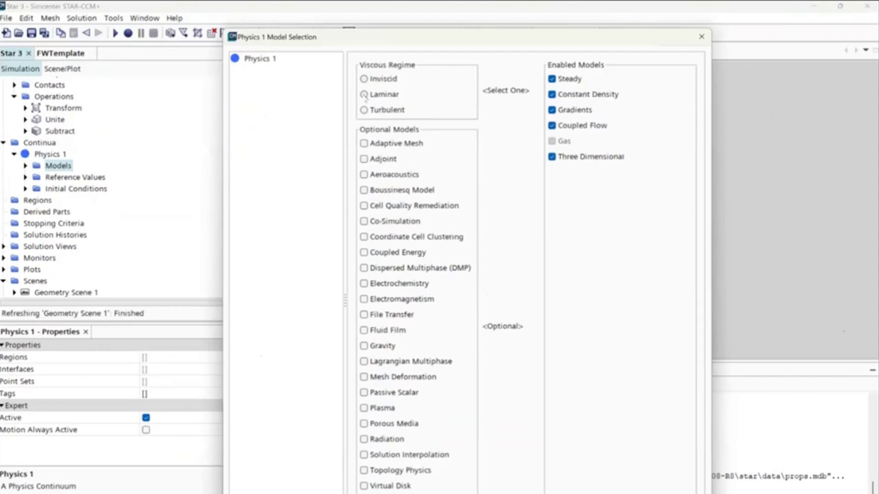
# - Set the viscous regime of Physics 1 to Turbulent with the K-Omega turbulence model, and finish the model selection
pyautogui.click(364, 94)
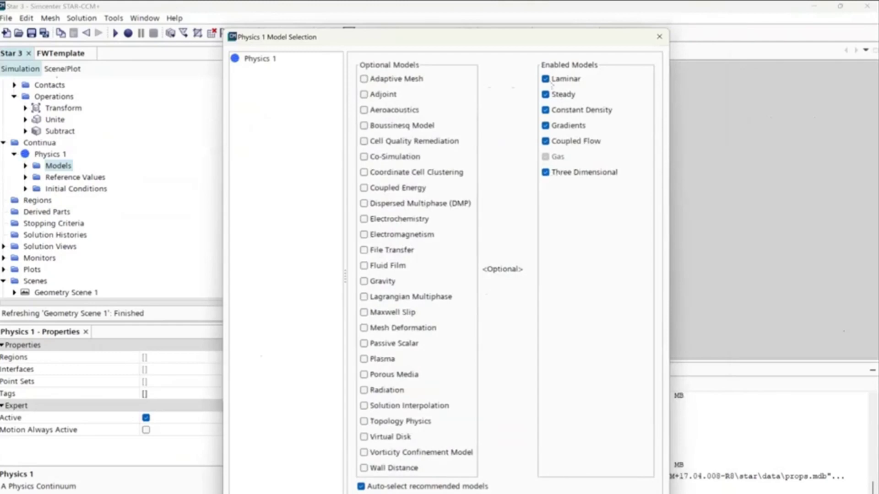
pyautogui.click(546, 79)
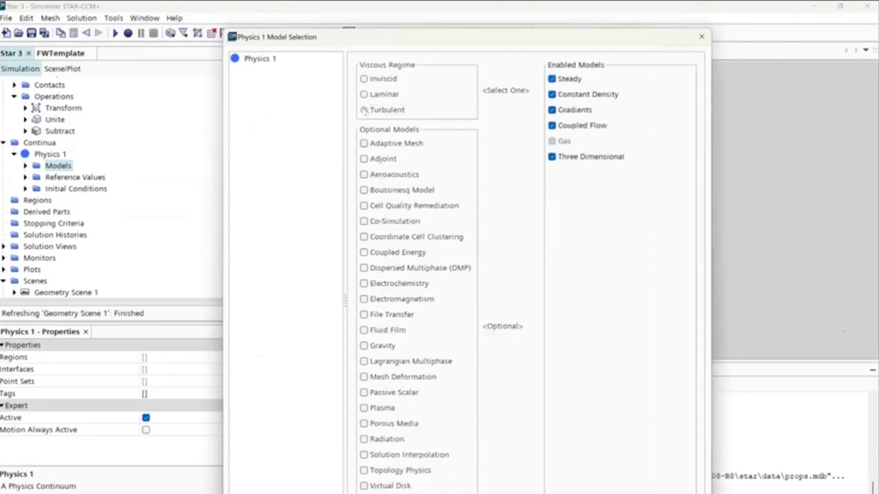
pyautogui.click(364, 110)
pyautogui.click(364, 94)
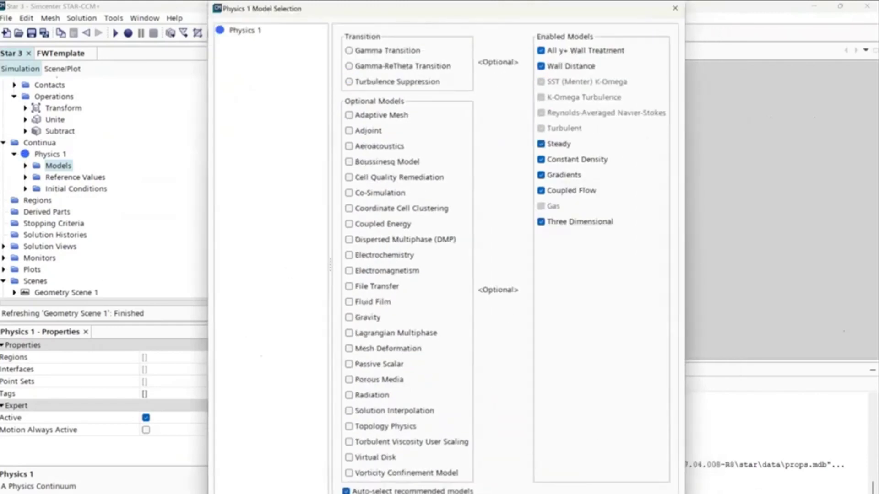
pyautogui.press('Escape')
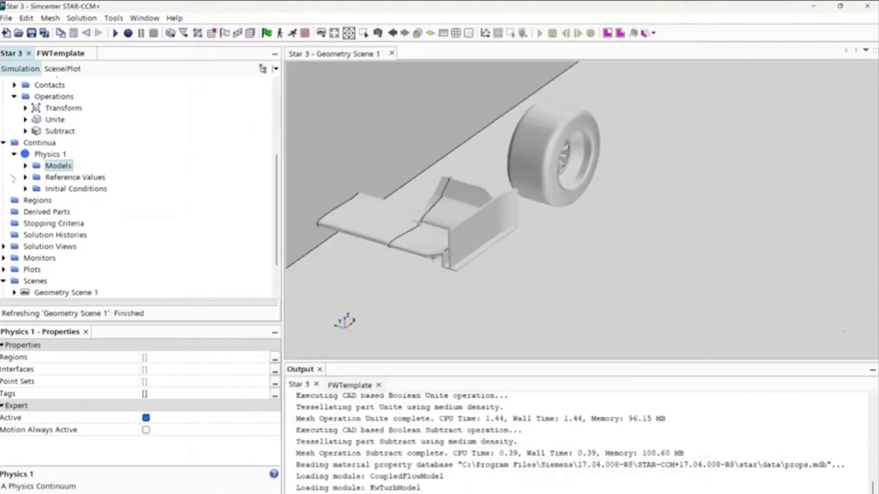
pyautogui.click(4, 143)
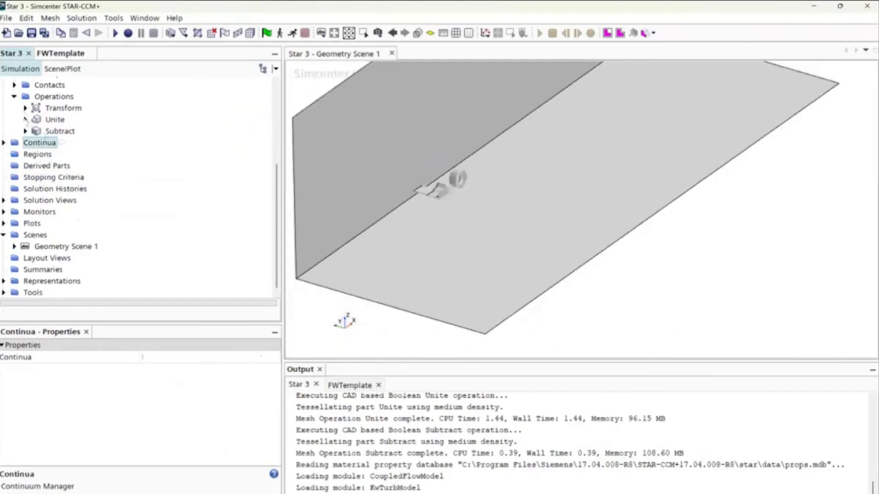
# - Examine the domain surfaces inherited by the Subtract part, including Floor, Outlet, Sym1 and Top, by highlighting them in the geometry scene
pyautogui.scroll(3, 28, 118)
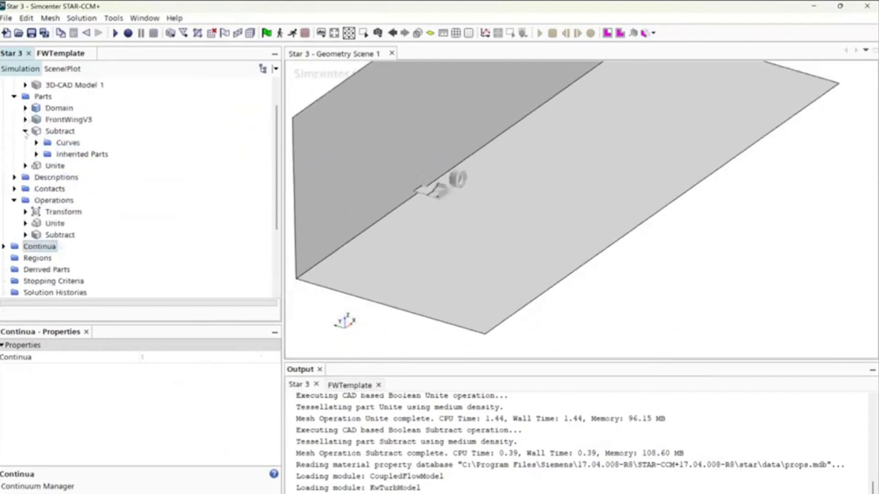
pyautogui.click(26, 132)
pyautogui.click(25, 131)
pyautogui.click(36, 154)
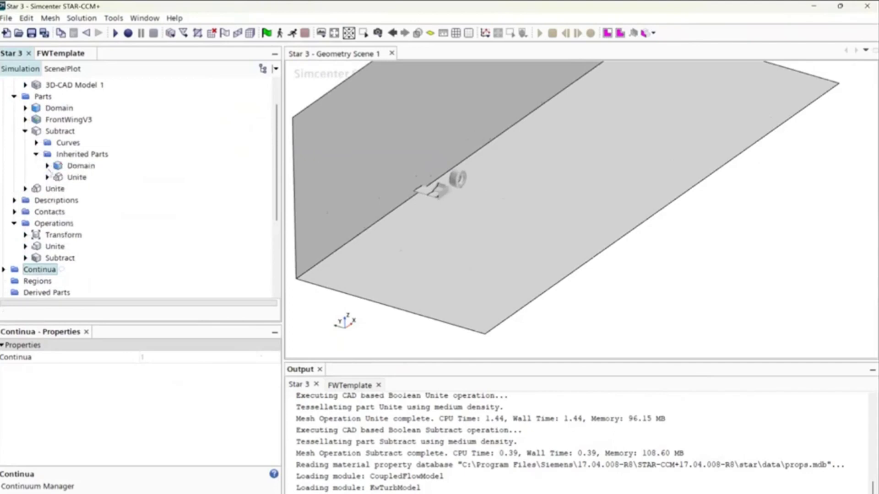
pyautogui.click(47, 166)
pyautogui.click(87, 177)
pyautogui.click(89, 200)
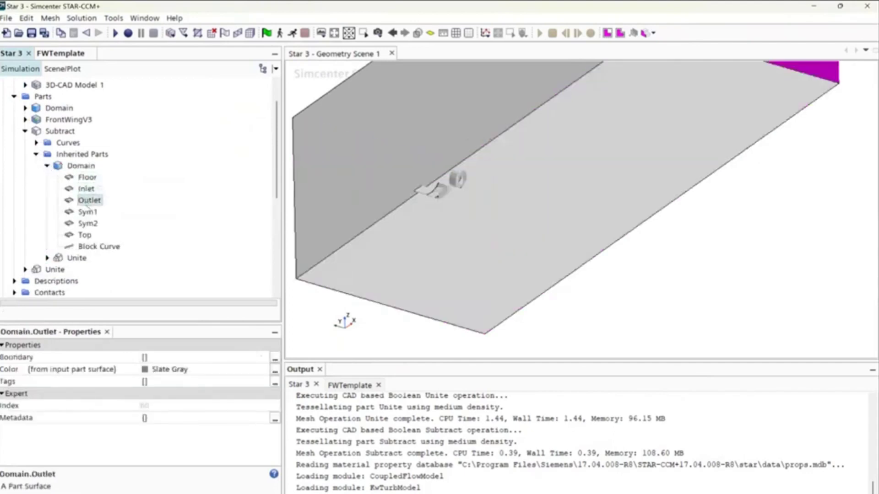
pyautogui.click(87, 211)
pyautogui.click(86, 235)
pyautogui.click(47, 165)
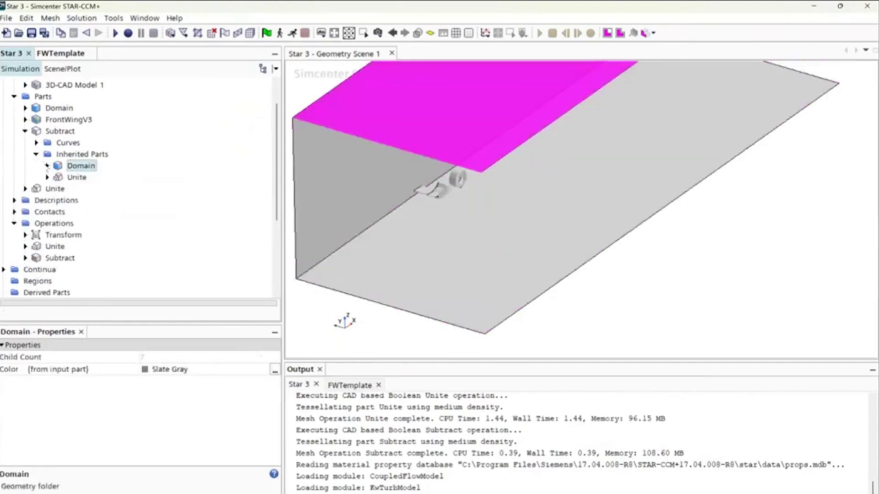
# - Create a new empty region in the simulation's Regions node
pyautogui.click(36, 154)
pyautogui.click(25, 131)
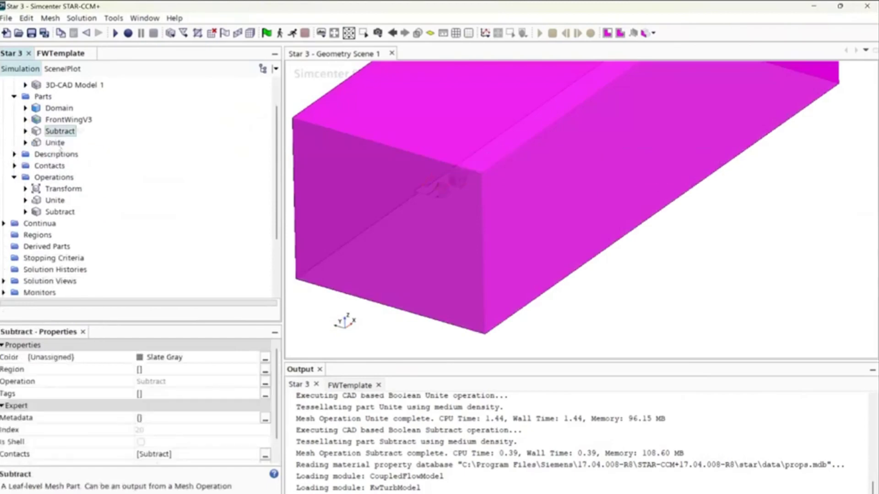
pyautogui.click(55, 142)
pyautogui.scroll(-3, 41, 174)
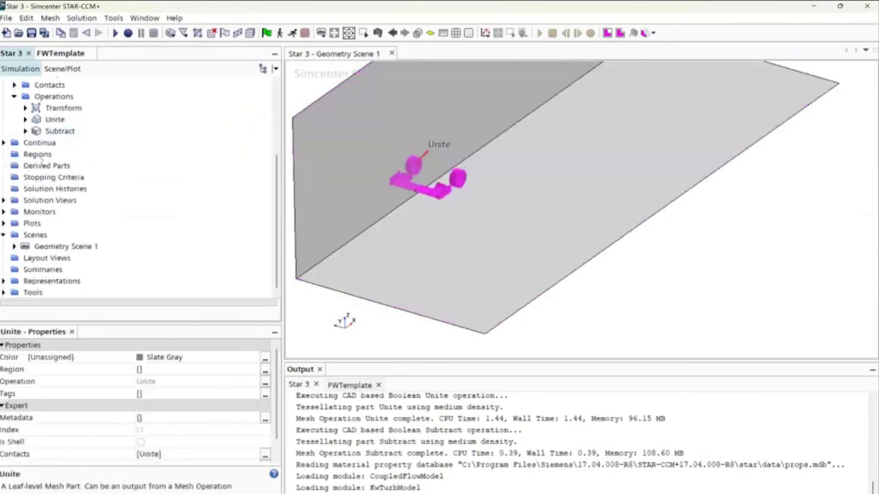
pyautogui.rightClick(39, 155)
pyautogui.moveTo(71, 165)
pyautogui.click(173, 165)
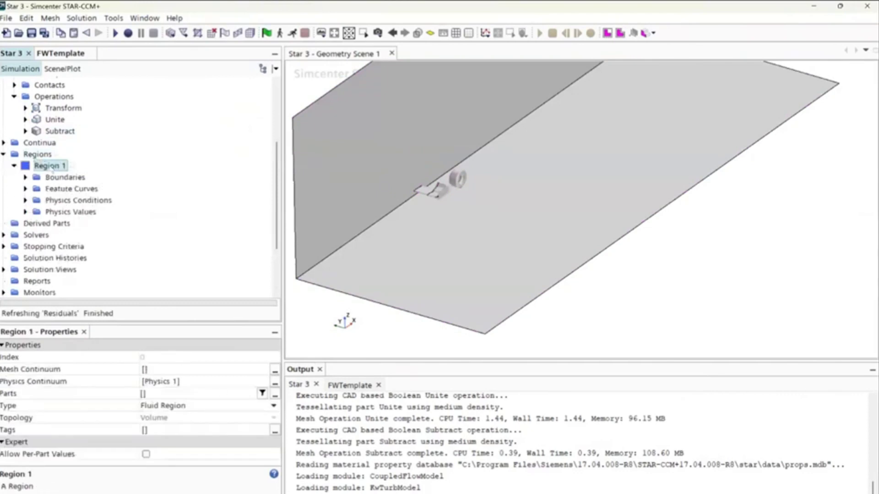
# - Rename the new region as Subtract
pyautogui.rightClick(53, 168)
pyautogui.click(98, 420)
pyautogui.write('s')
pyautogui.write('Sub')
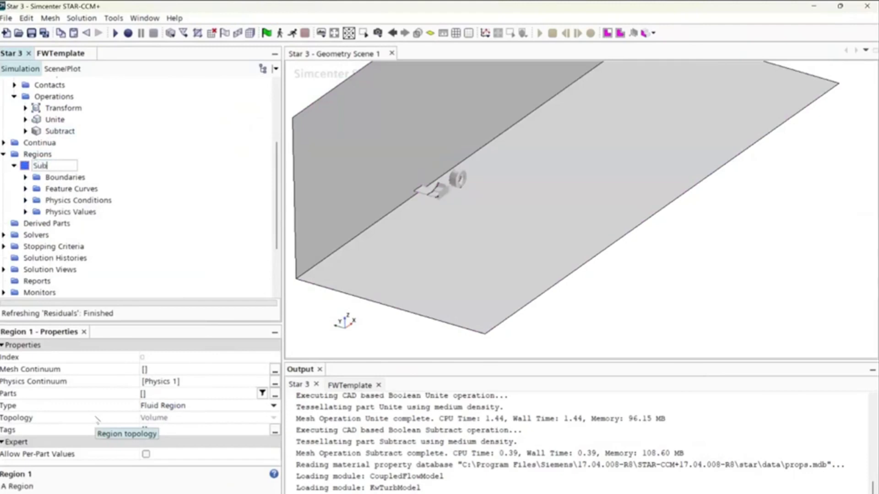
pyautogui.write('tract')
pyautogui.press('Return')
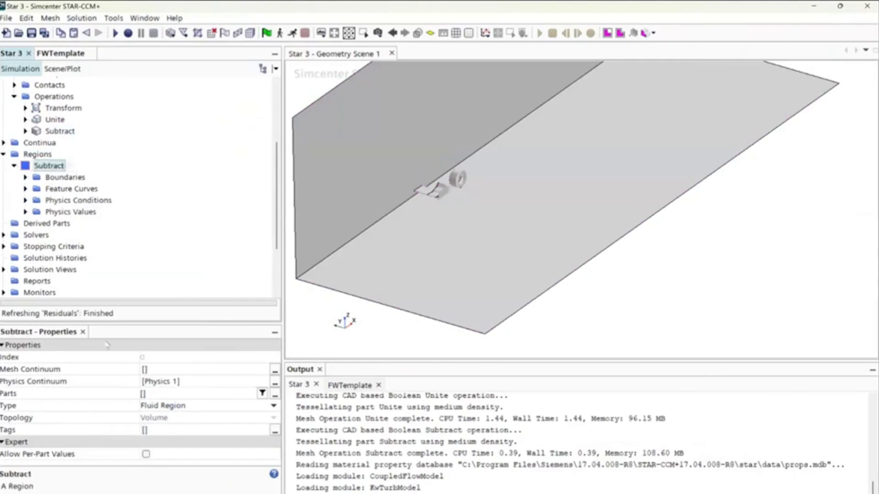
# - Examine the Subtract region's Default boundary and the Domain surfaces inherited by the Subtract part to see which boundaries are needed
pyautogui.click(25, 178)
pyautogui.click(66, 188)
pyautogui.scroll(-3, 463, 265)
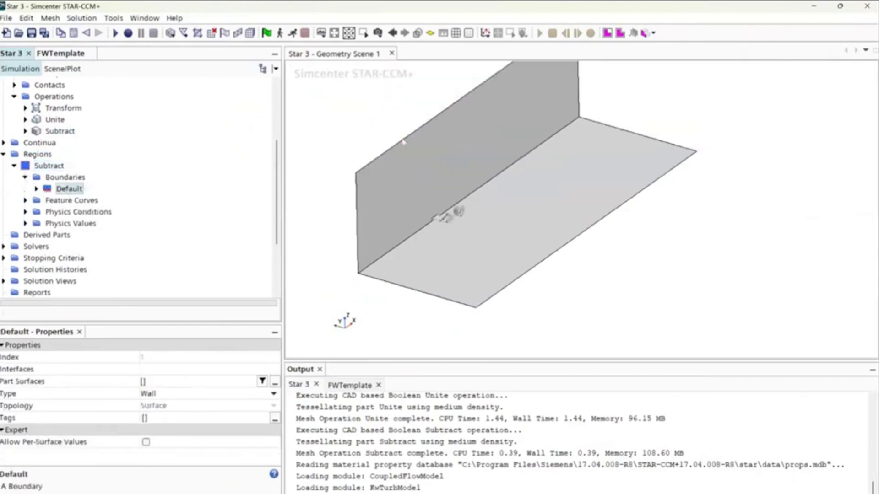
pyautogui.scroll(4, 35, 159)
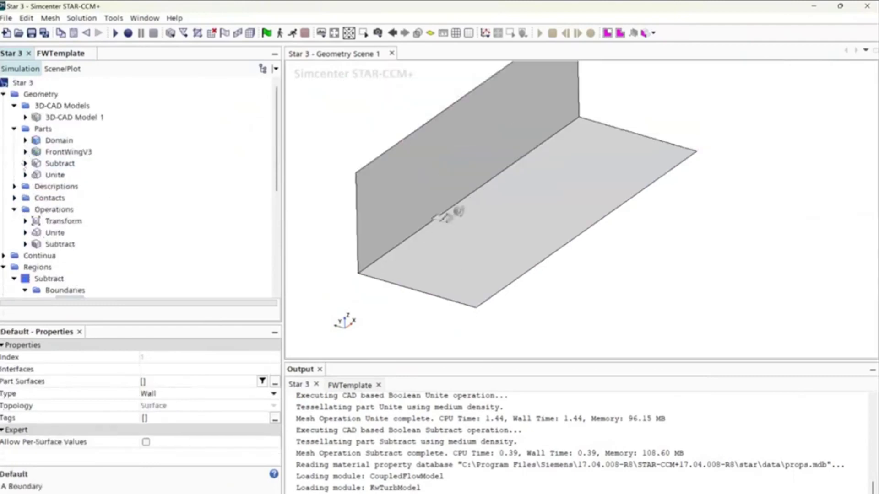
pyautogui.click(25, 163)
pyautogui.click(36, 175)
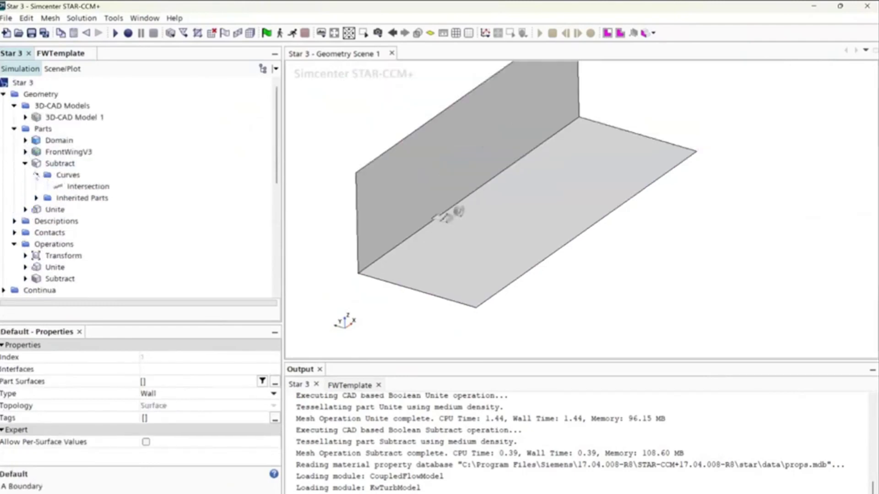
pyautogui.click(36, 175)
pyautogui.click(36, 187)
pyautogui.click(47, 198)
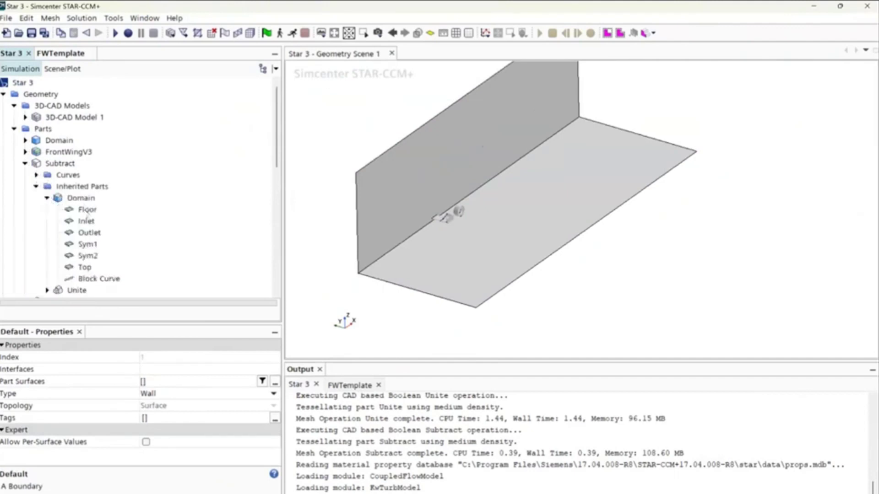
pyautogui.click(87, 209)
pyautogui.click(87, 244)
pyautogui.click(96, 279)
pyautogui.click(85, 268)
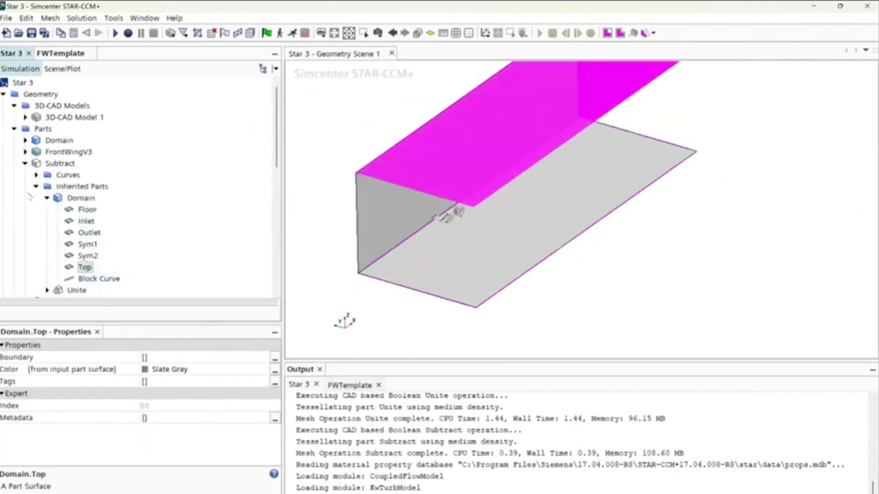
pyautogui.click(36, 187)
pyautogui.scroll(-7, 69, 160)
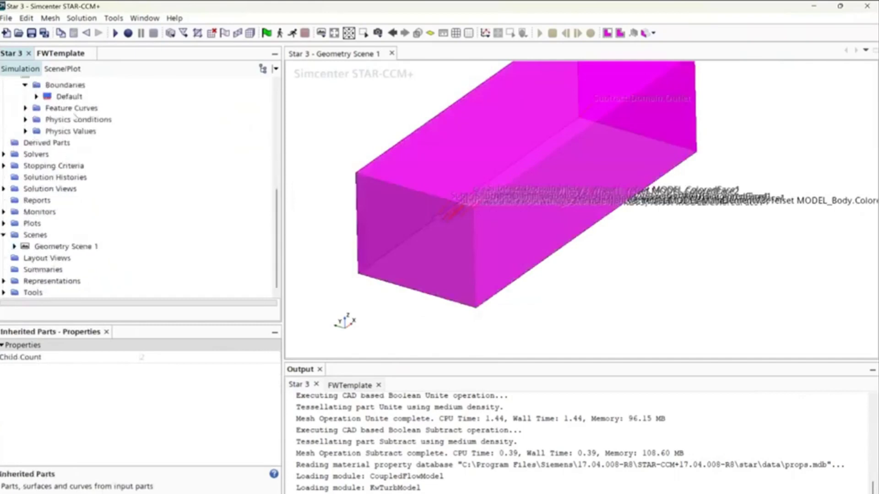
# - Add four new boundaries to the Subtract region alongside the Default boundary
pyautogui.click(71, 97)
pyautogui.scroll(3, 75, 104)
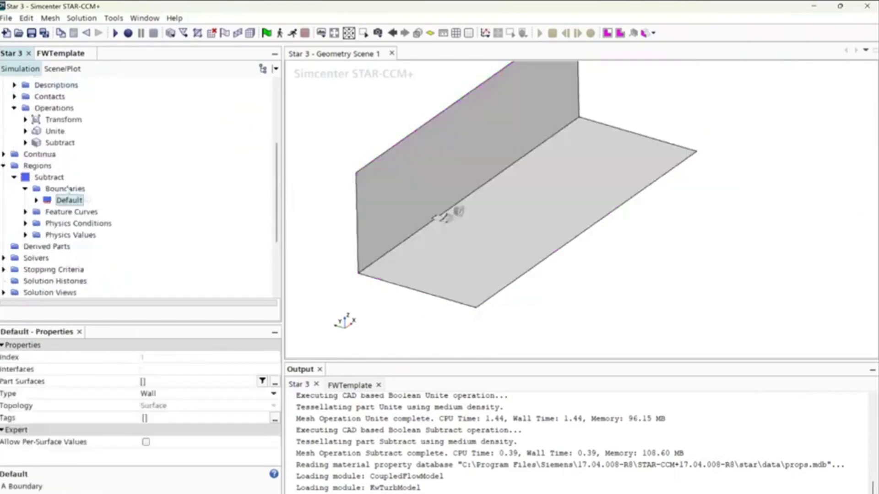
pyautogui.rightClick(64, 188)
pyautogui.click(73, 194)
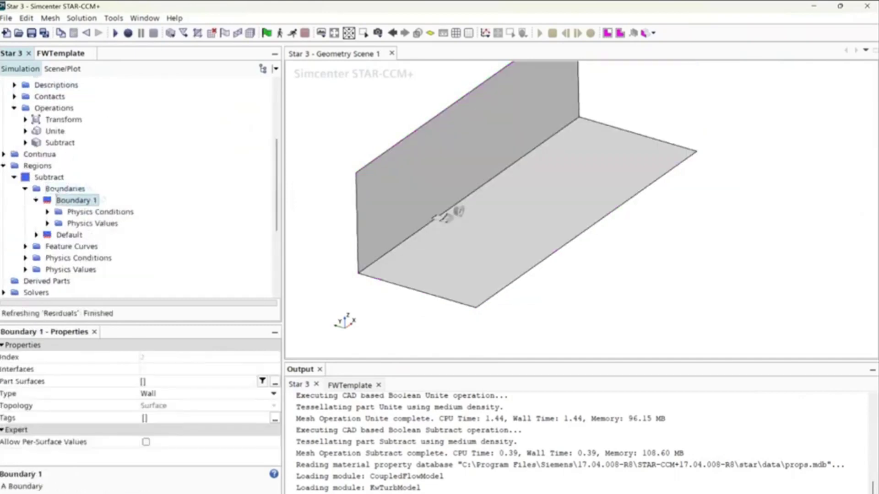
pyautogui.rightClick(61, 188)
pyautogui.click(80, 195)
pyautogui.rightClick(62, 189)
pyautogui.click(80, 194)
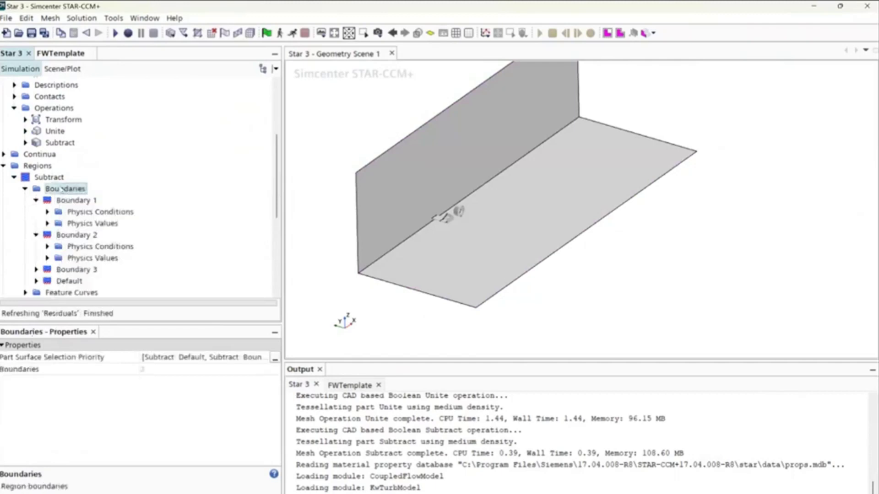
pyautogui.rightClick(62, 188)
pyautogui.click(79, 194)
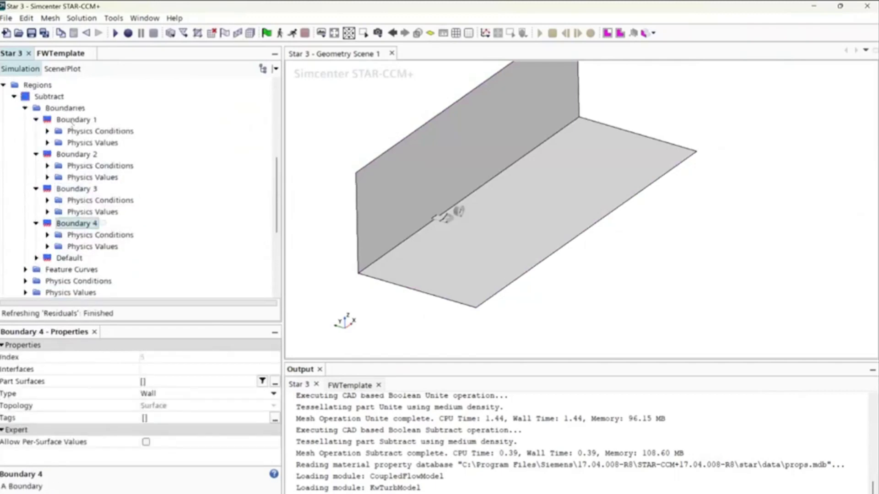
# - Check the boundaries added so far and add two more to the Subtract region
pyautogui.click(72, 121)
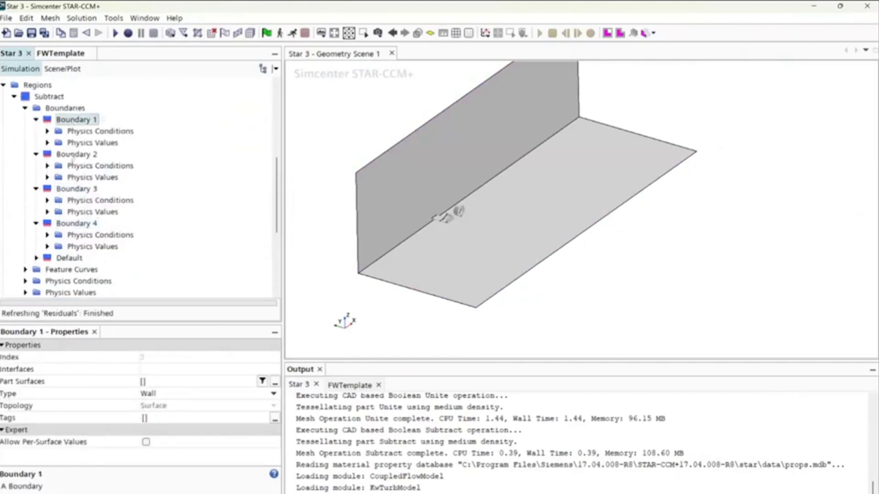
pyautogui.click(72, 154)
pyautogui.click(74, 200)
pyautogui.click(74, 189)
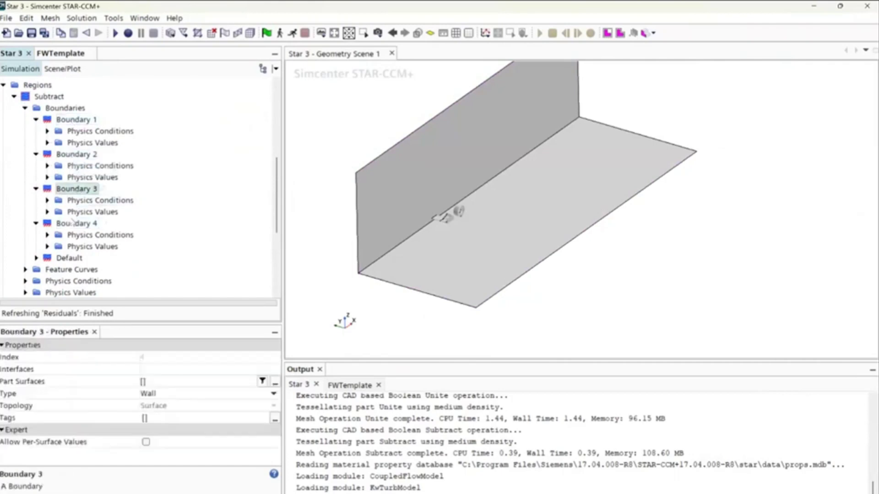
pyautogui.click(73, 223)
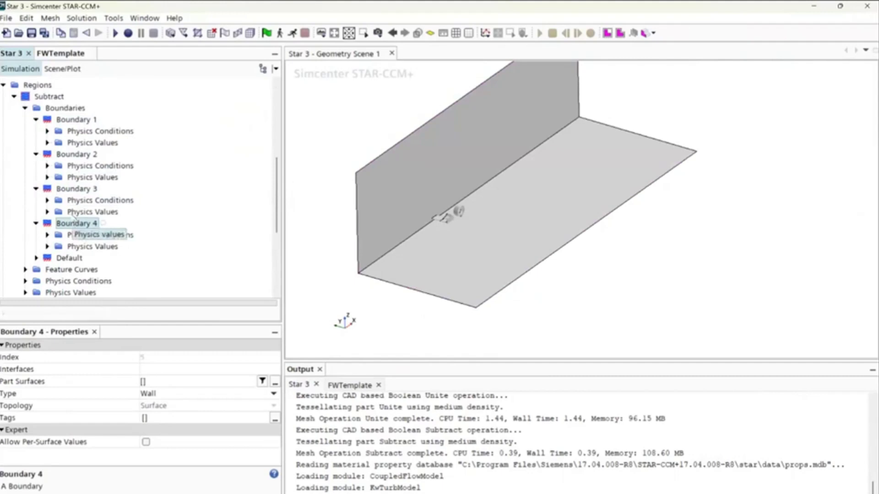
pyautogui.rightClick(68, 110)
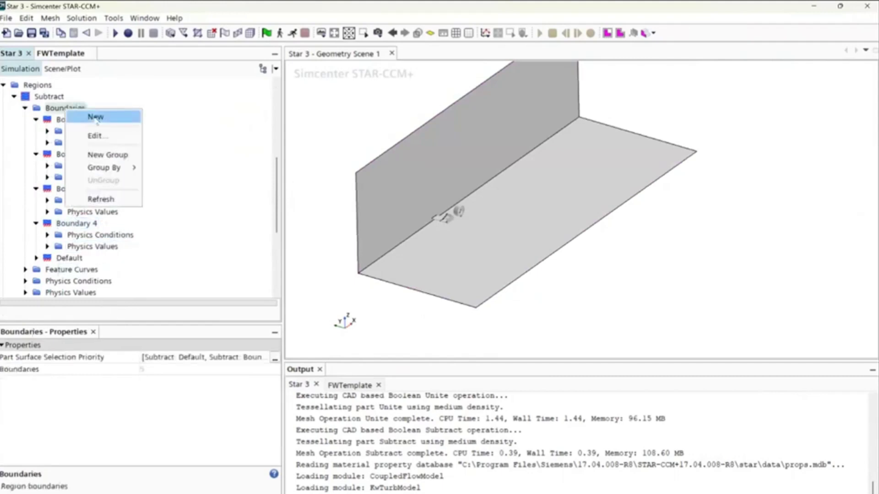
pyautogui.click(96, 117)
pyautogui.rightClick(73, 108)
pyautogui.click(102, 118)
# - Rename Boundary 1 of the Subtract region as Floor
pyautogui.click(80, 97)
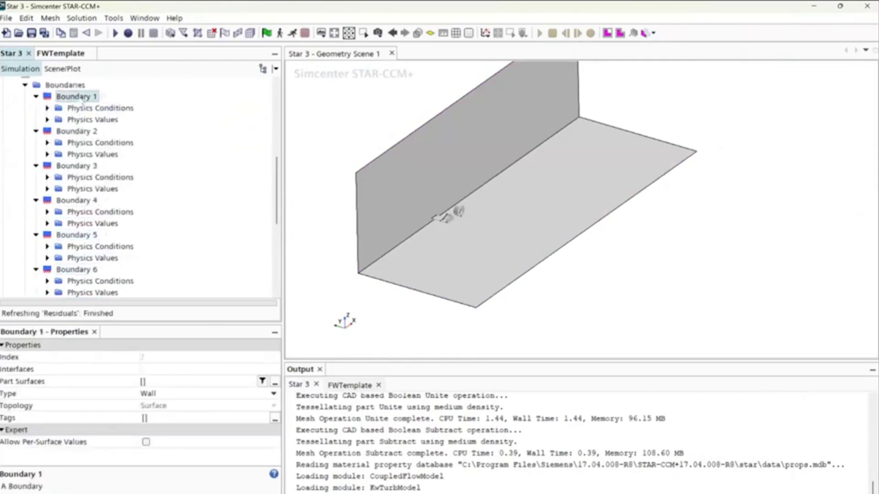
pyautogui.rightClick(69, 97)
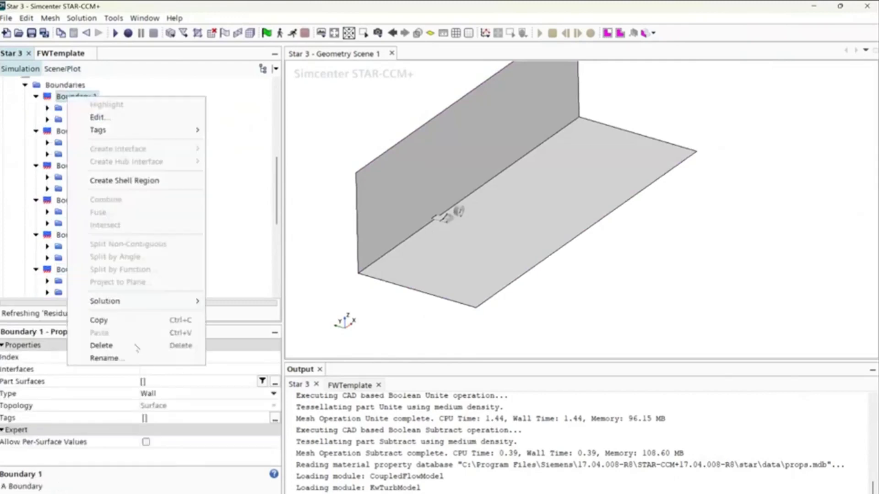
pyautogui.click(126, 359)
pyautogui.write('Floor')
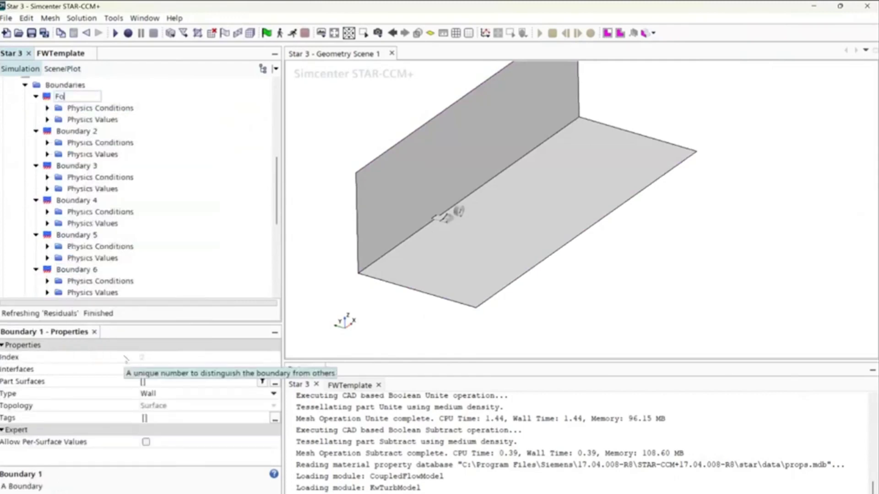
pyautogui.press('Return')
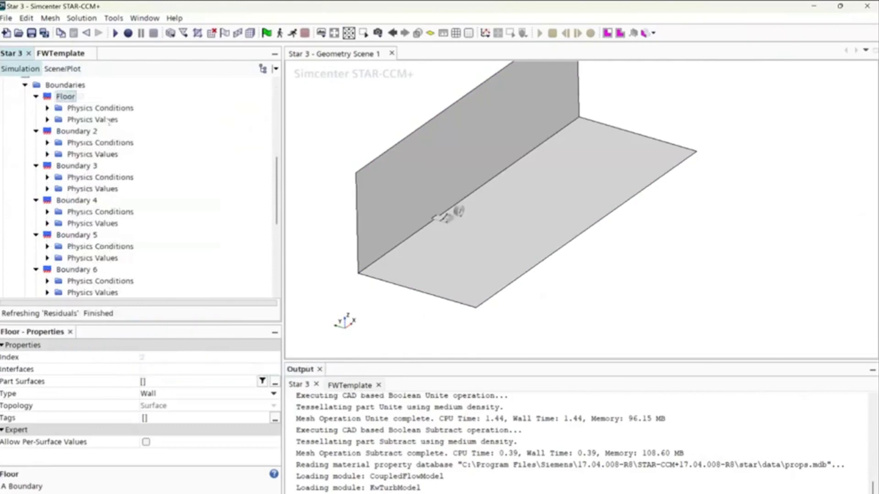
# - Rename Boundary 2 of the Subtract region as Inlet
pyautogui.rightClick(69, 131)
pyautogui.click(105, 387)
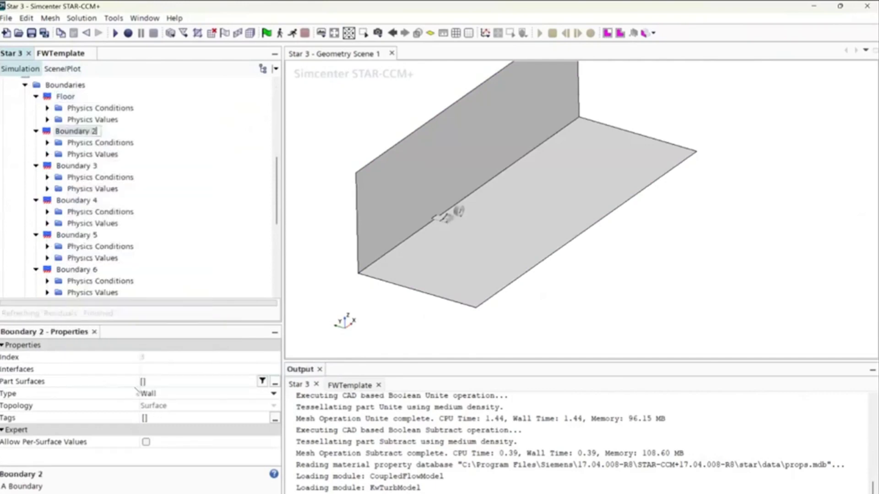
pyautogui.write('I')
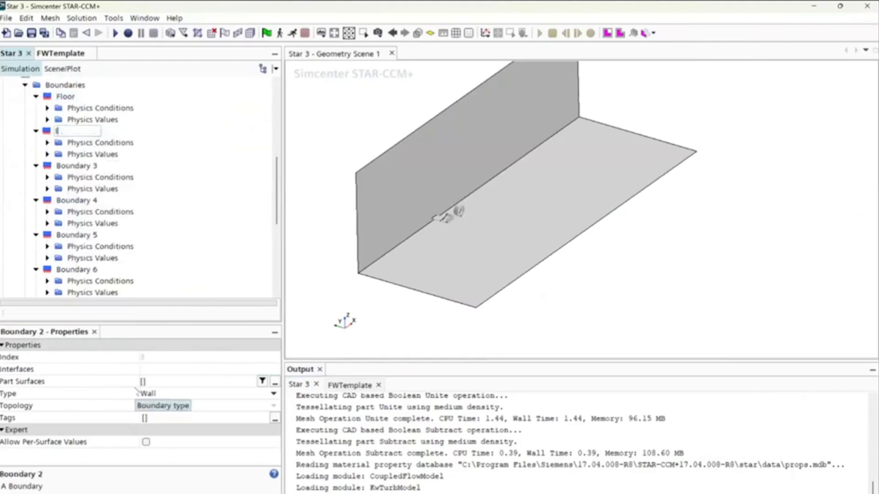
pyautogui.write('nlet')
pyautogui.press('Return')
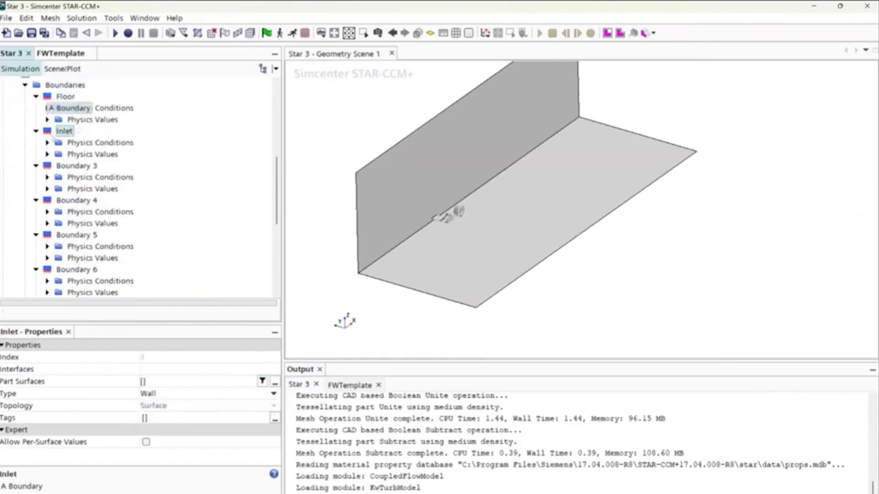
pyautogui.rightClick(61, 131)
pyautogui.click(106, 392)
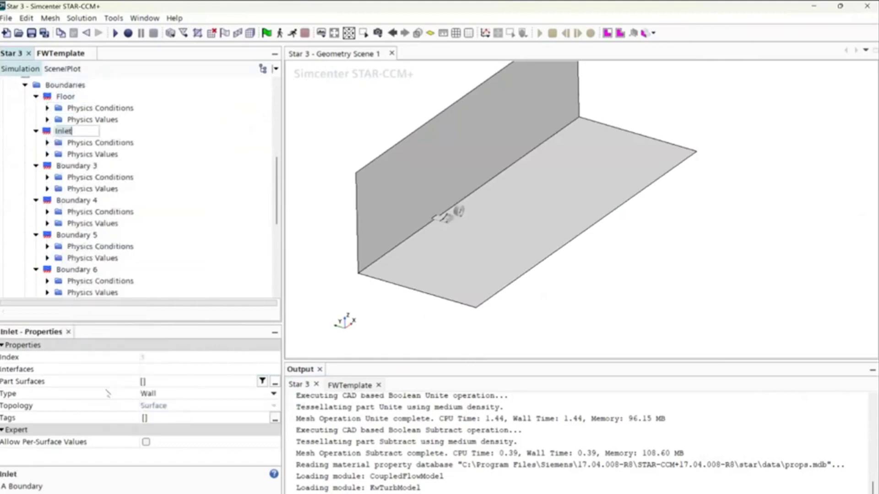
pyautogui.write('c')
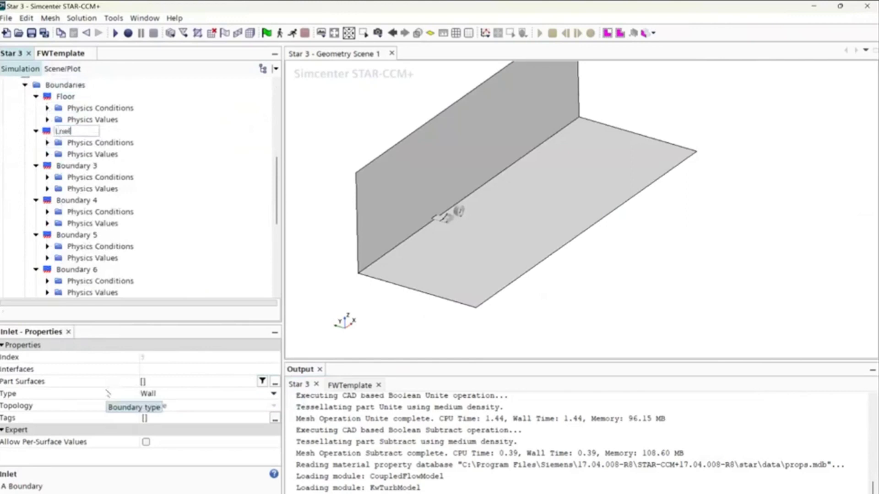
pyautogui.write('In')
# - Rename Boundary 3 of the Subtract region as Outlet
pyautogui.rightClick(69, 166)
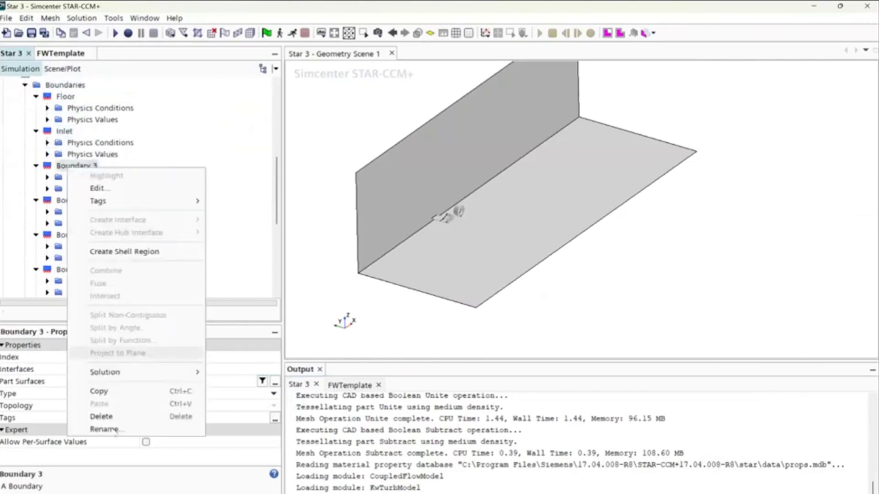
pyautogui.click(115, 432)
pyautogui.write('Outlet')
pyautogui.press('Return')
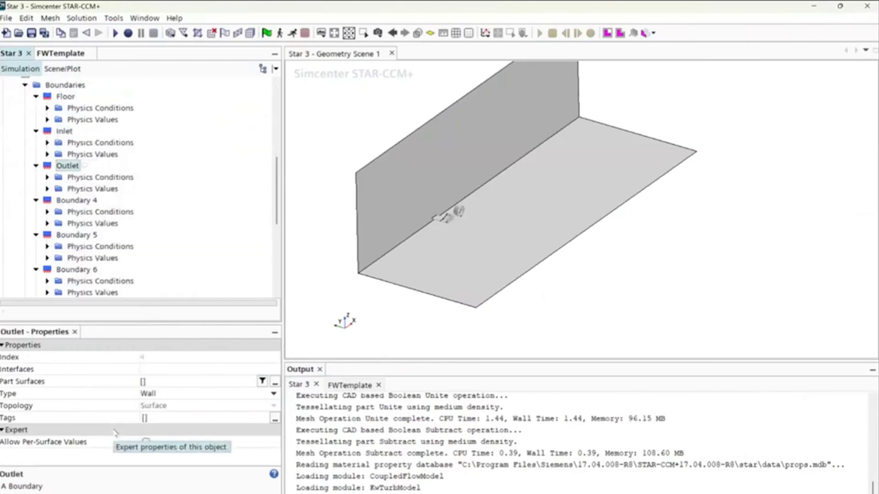
# - Rename Boundary 4 of the Subtract region as Sym1
pyautogui.rightClick(74, 200)
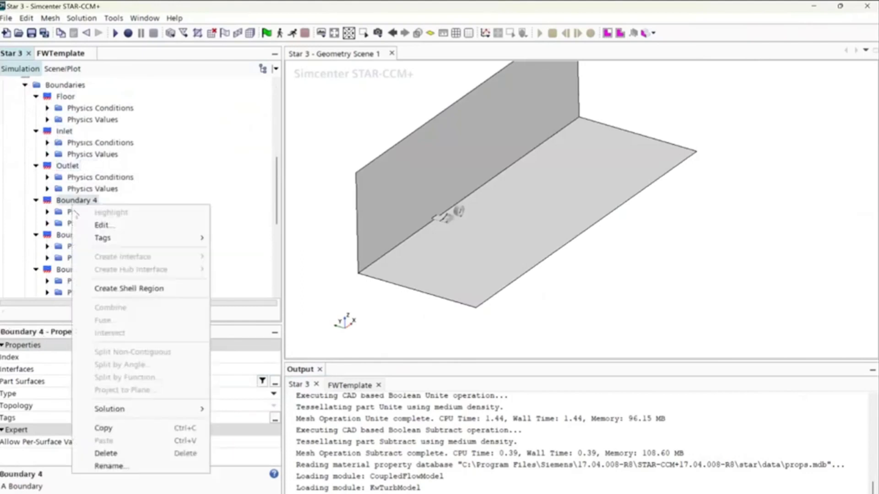
pyautogui.click(120, 464)
pyautogui.write('Sym1')
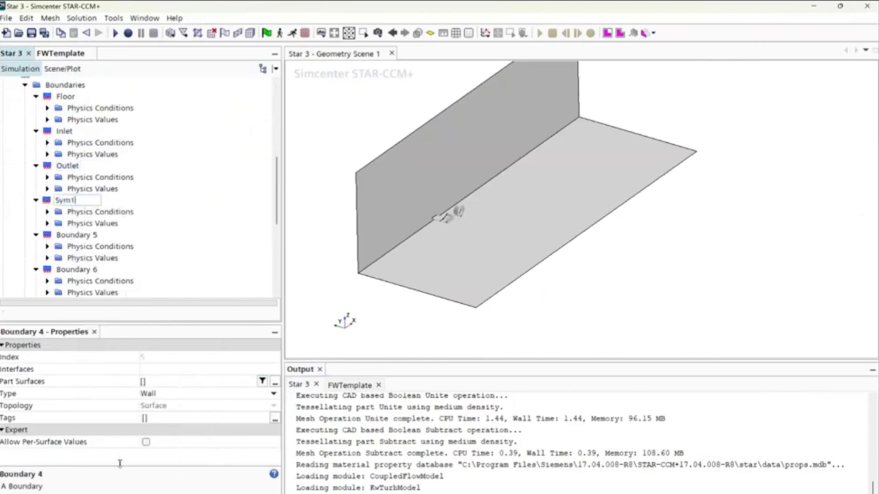
pyautogui.press('Return')
# - Rename Boundary 5 of the Subtract region as Sym2+Top
pyautogui.rightClick(84, 234)
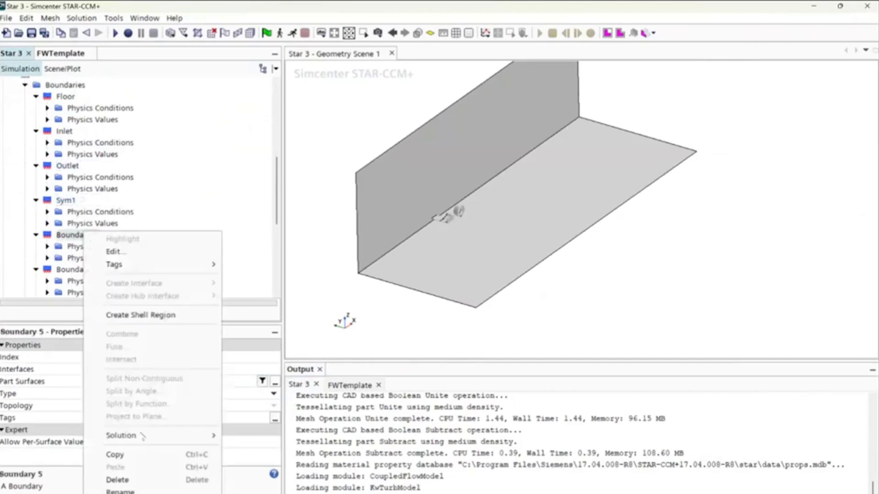
pyautogui.click(120, 482)
pyautogui.write('Sym2')
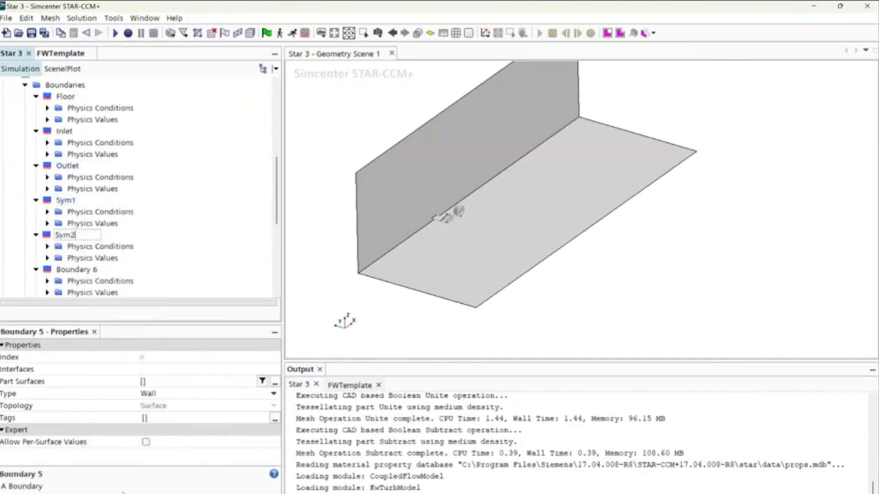
pyautogui.write('+Top')
pyautogui.press('Return')
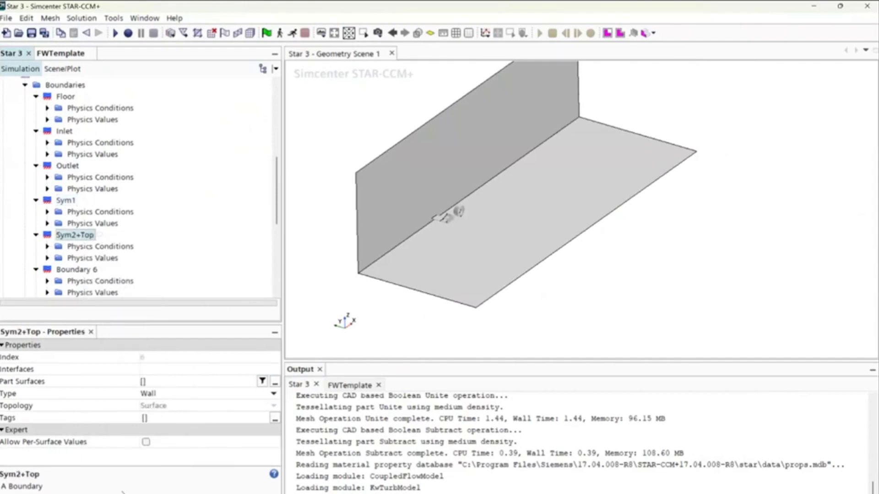
# - Rename Boundary 6 of the Subtract region as Wing
pyautogui.scroll(-2, 73, 211)
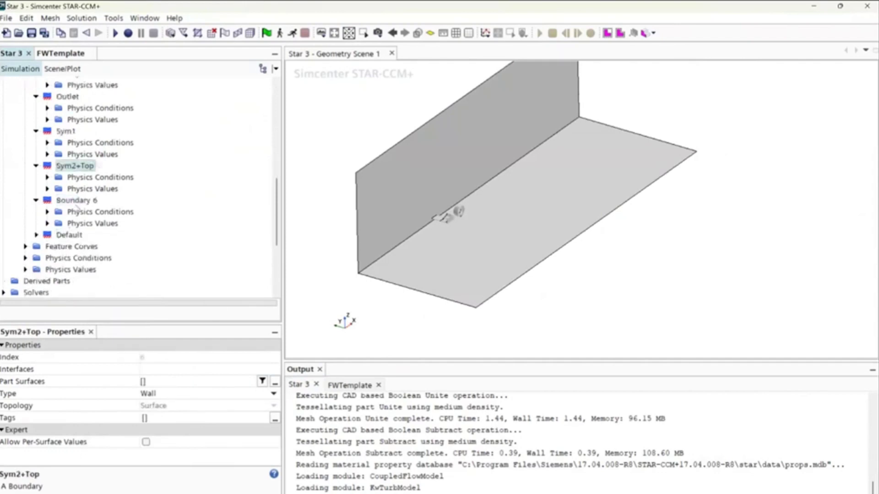
pyautogui.rightClick(75, 201)
pyautogui.click(114, 468)
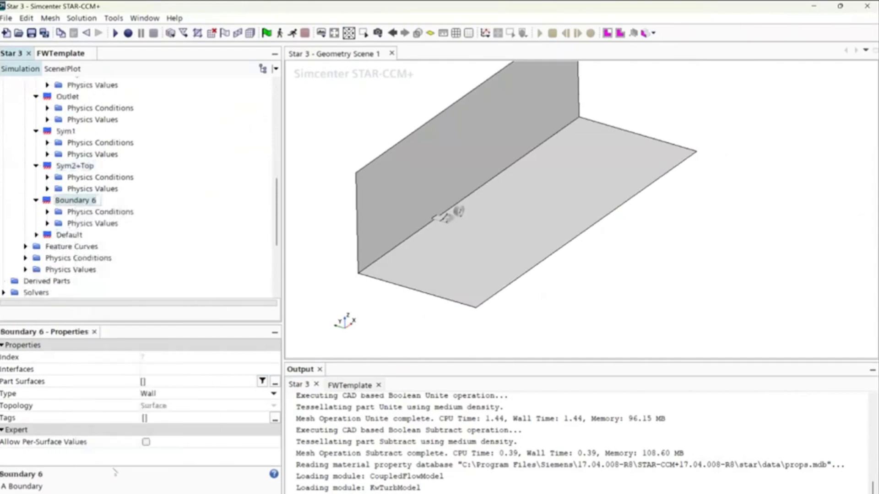
pyautogui.write('Wing')
pyautogui.press('Return')
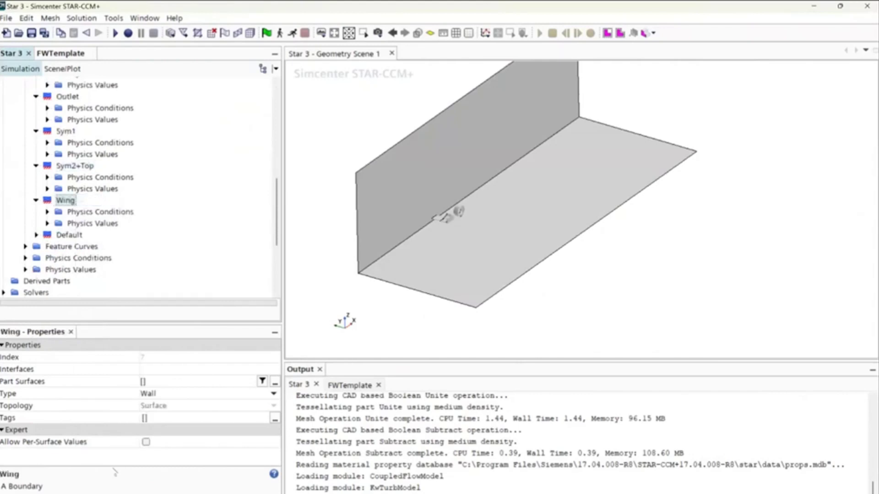
# - Rename the Default boundary of the Subtract region as Wheel
pyautogui.rightClick(69, 235)
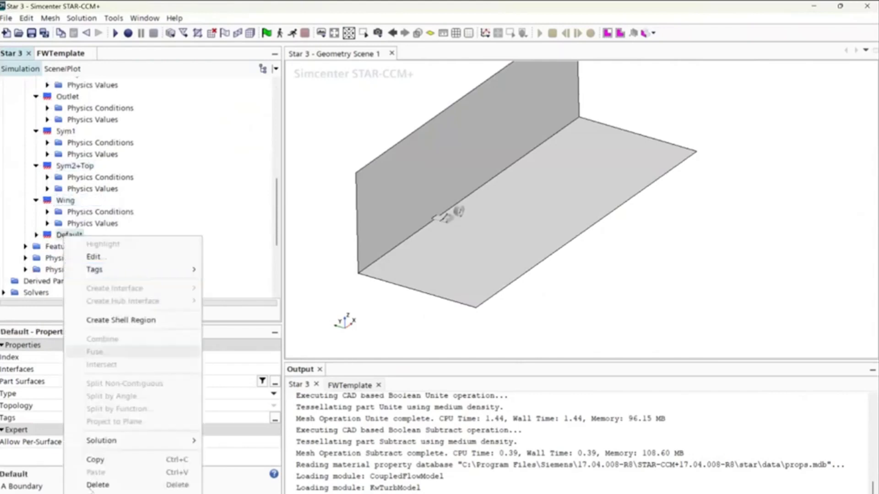
pyautogui.click(114, 490)
pyautogui.write('We')
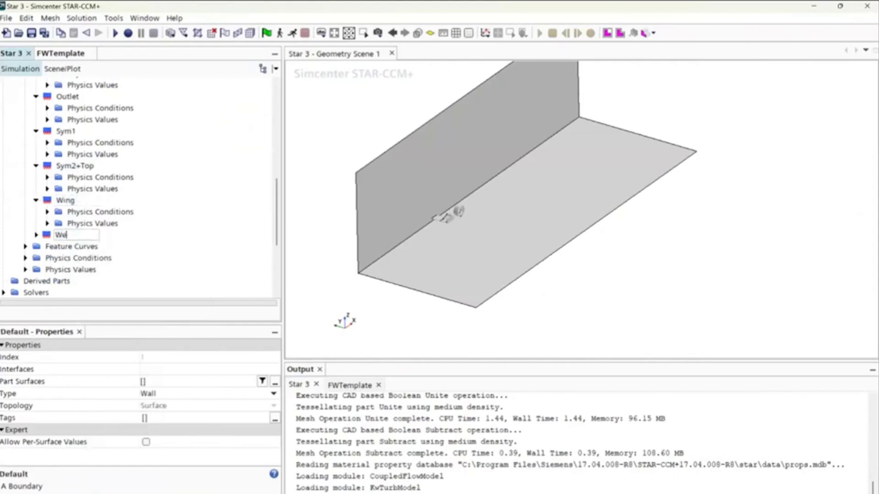
pyautogui.write('eel')
pyautogui.press('Return')
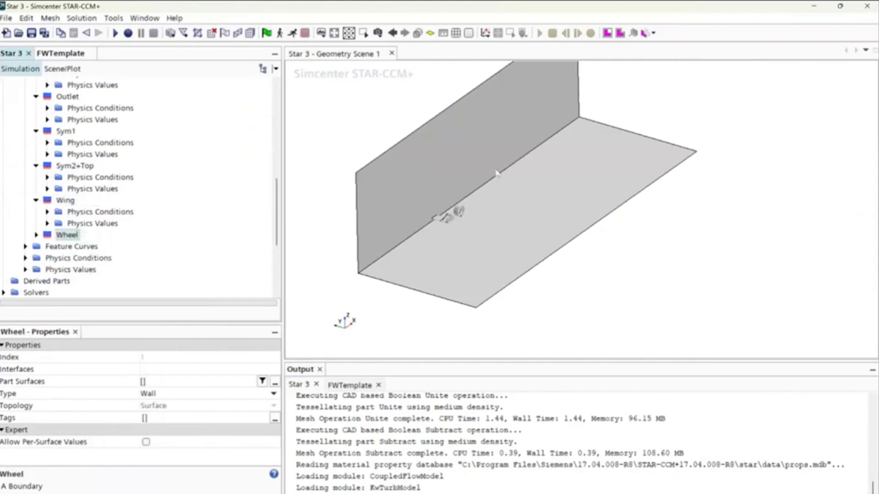
# - Examine the wing and wheel geometry and review the properties of the Floor, Inlet, Outlet and Wing boundaries
pyautogui.scroll(8, 498, 172)
pyautogui.scroll(3, 117, 186)
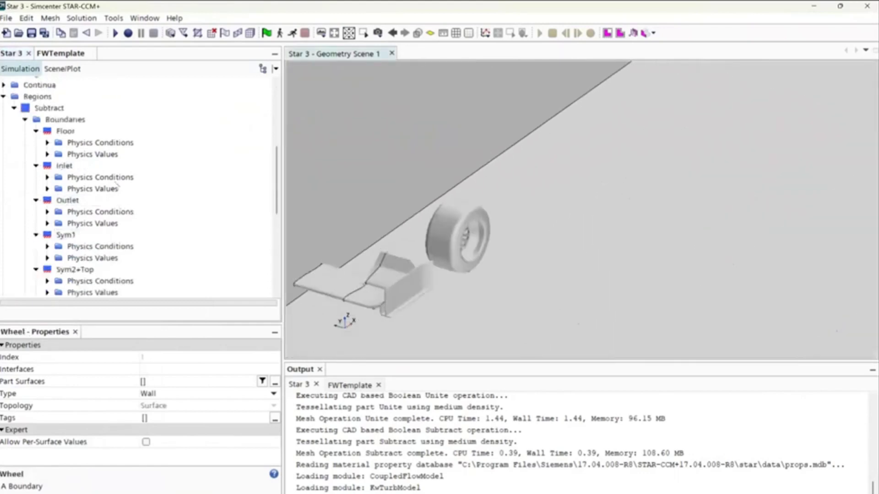
pyautogui.click(65, 131)
pyautogui.scroll(-5, 421, 306)
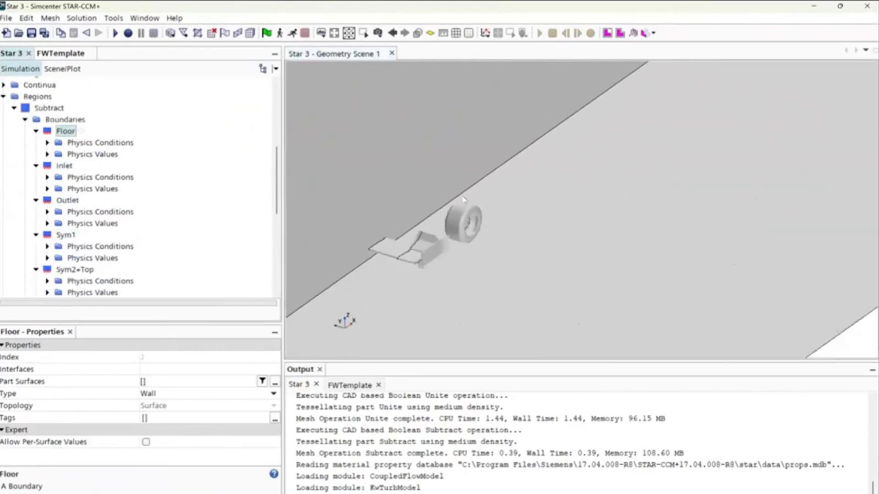
pyautogui.scroll(-4, 531, 195)
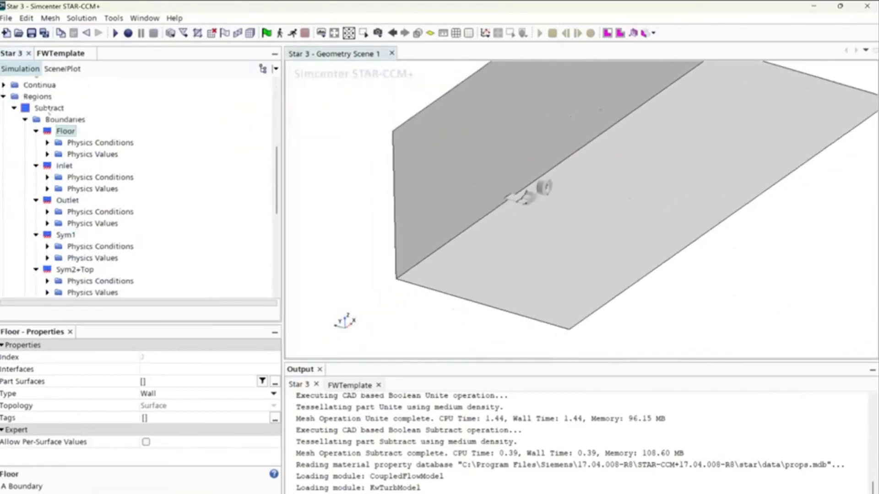
pyautogui.click(49, 109)
pyautogui.click(64, 131)
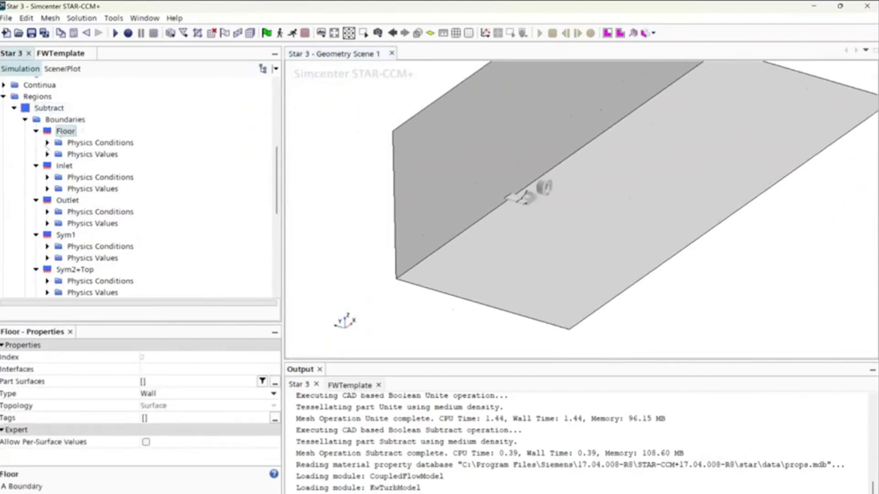
pyautogui.click(64, 166)
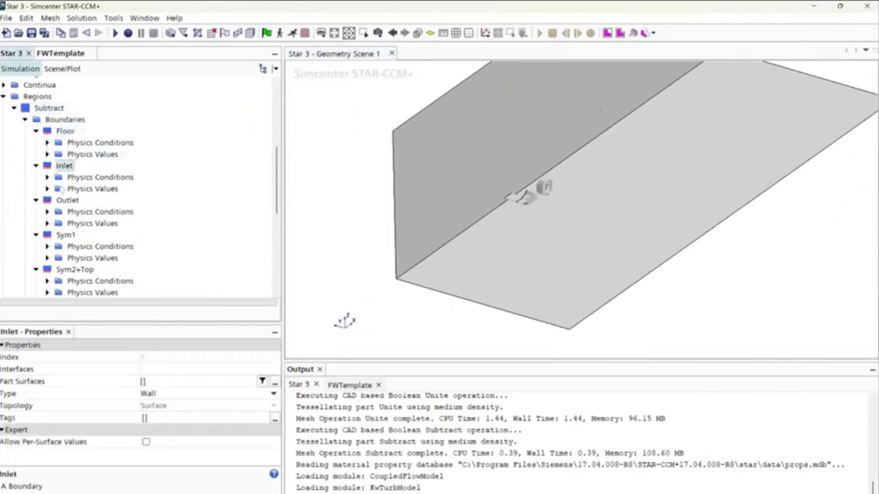
pyautogui.click(67, 201)
pyautogui.scroll(-3, 71, 197)
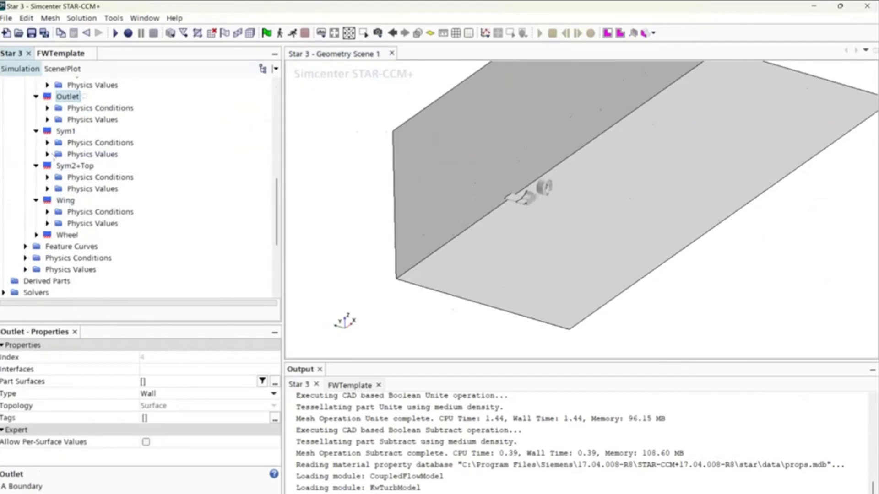
pyautogui.click(65, 200)
pyautogui.scroll(4, 67, 168)
# - Set the method of the Floor boundary's Tangential Velocity Specification to Vector
pyautogui.click(67, 167)
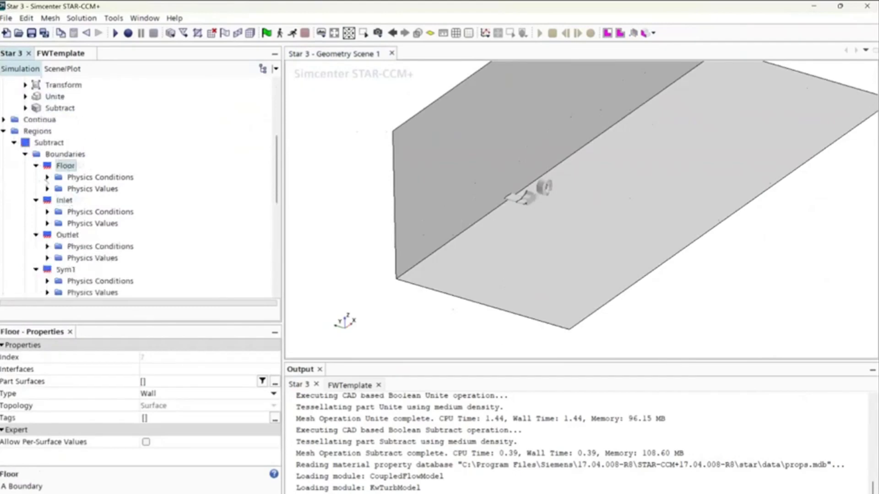
pyautogui.click(47, 177)
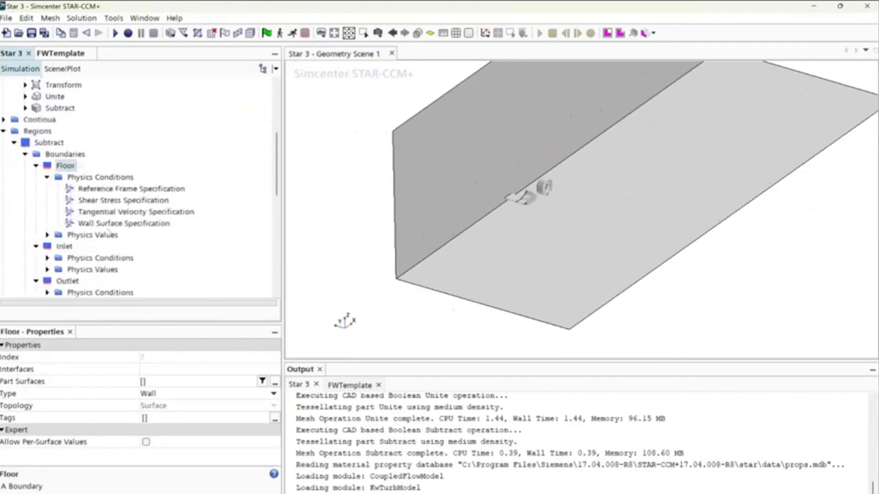
pyautogui.click(119, 210)
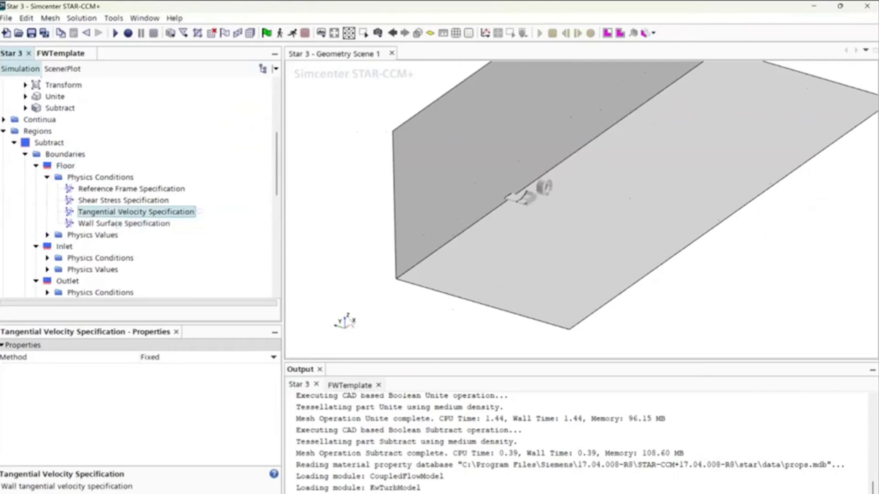
pyautogui.click(273, 358)
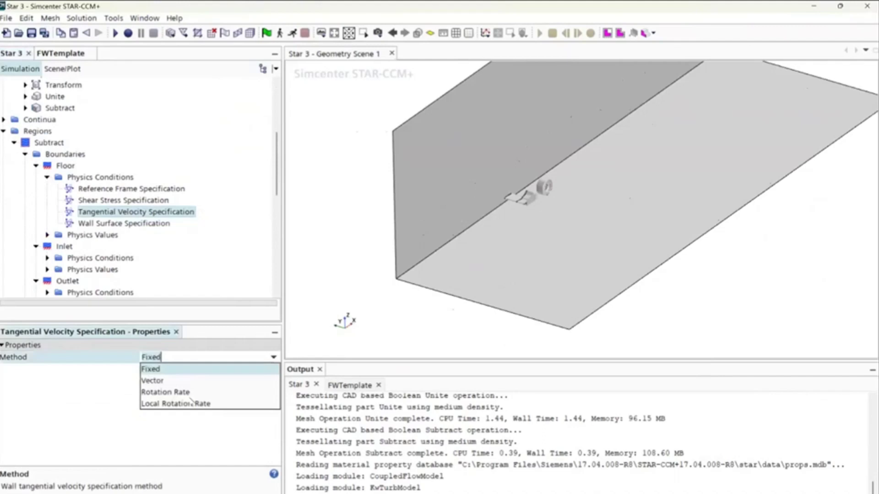
pyautogui.click(173, 382)
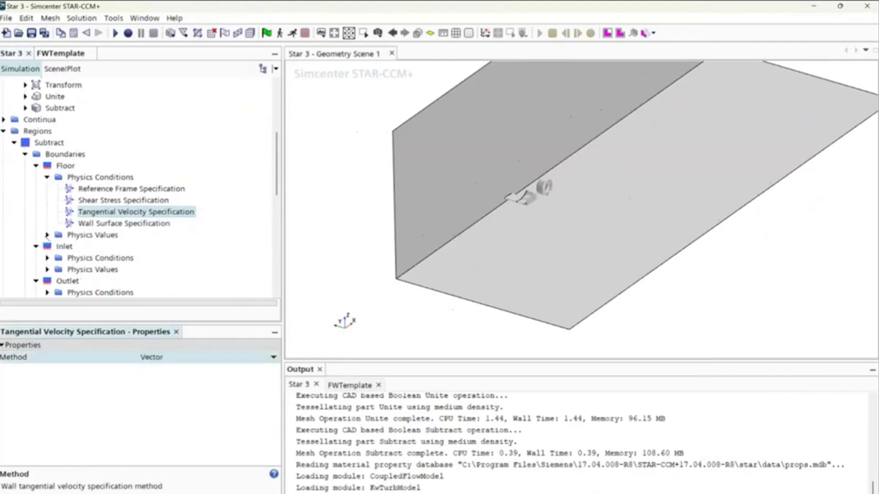
# - Set the Floor boundary's Relative Velocity to [17.0116, 0.0, 0.0] m/s and check its direction against the geometry
pyautogui.click(47, 235)
pyautogui.click(117, 247)
pyautogui.click(115, 258)
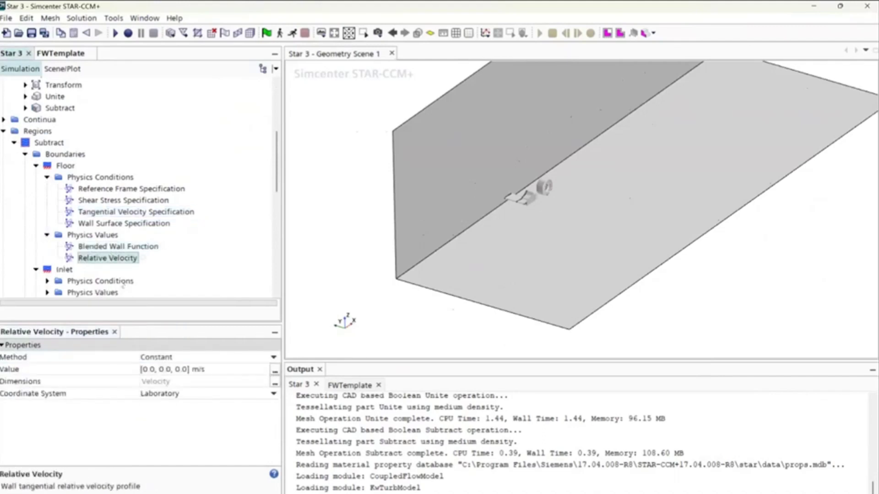
pyautogui.click(155, 371)
pyautogui.click(143, 369)
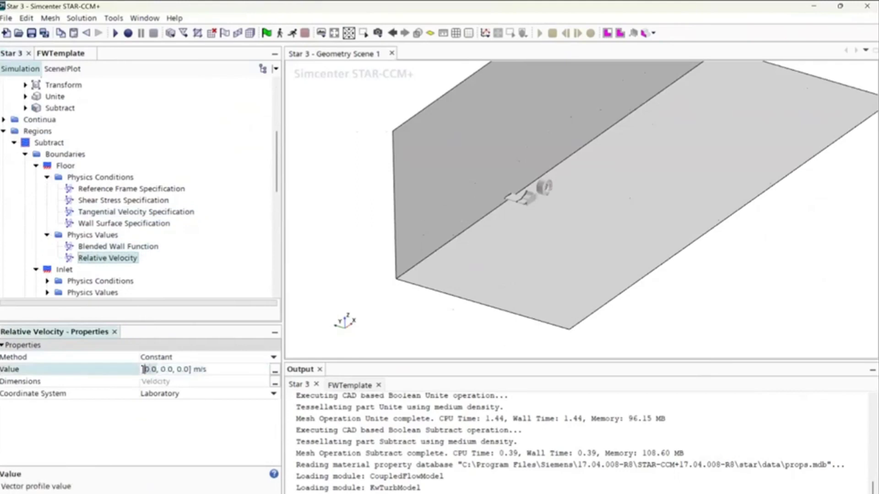
pyautogui.write('17.0116')
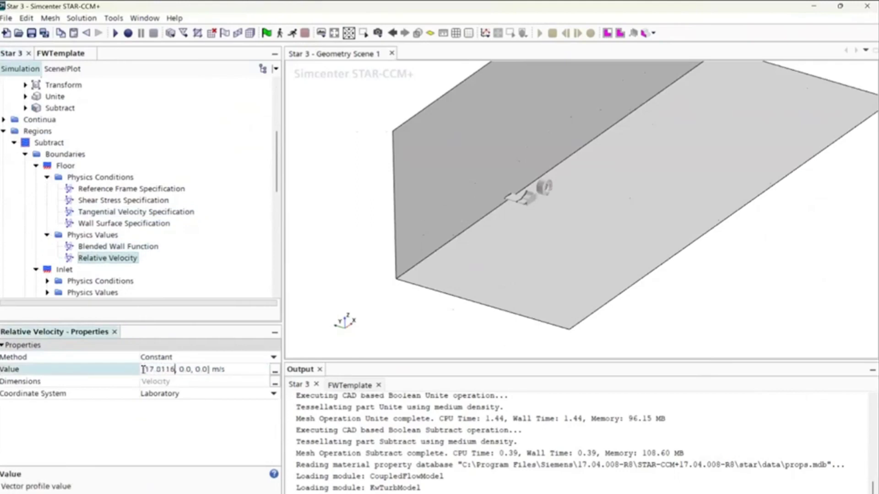
pyautogui.press('Return')
pyautogui.scroll(10, 521, 208)
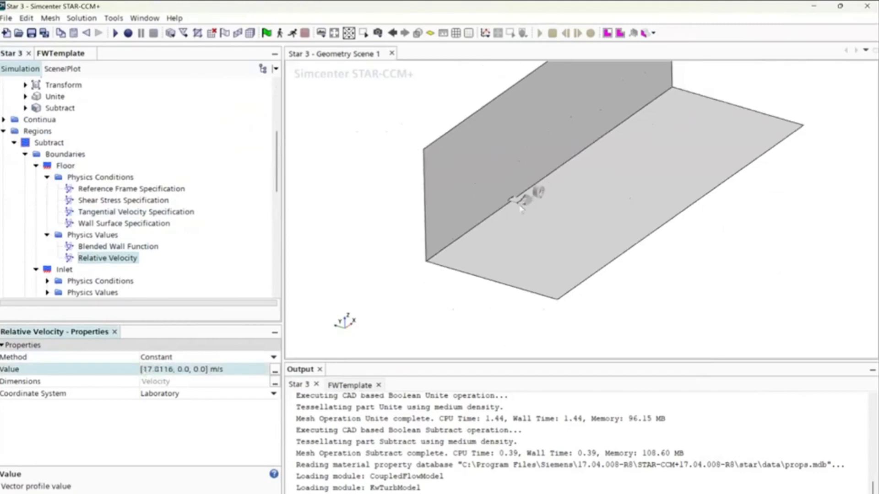
pyautogui.moveTo(475, 181); pyautogui.dragTo(447, 188)
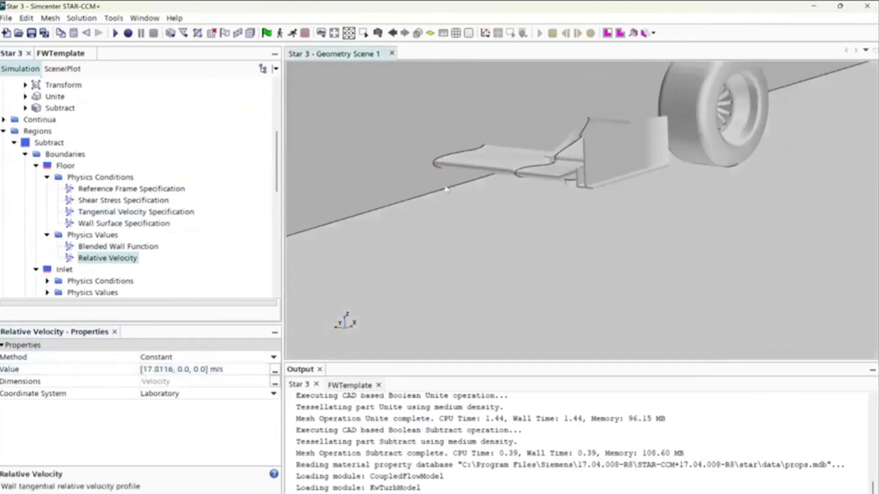
pyautogui.click(162, 370)
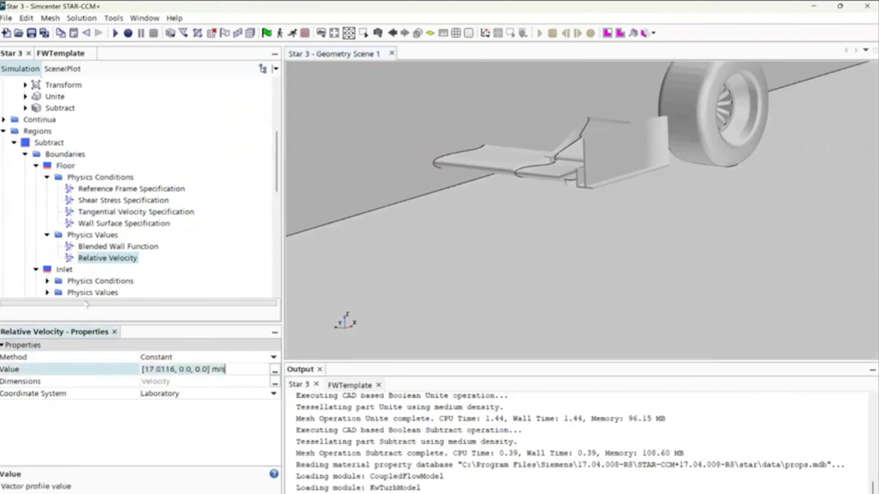
pyautogui.click(36, 166)
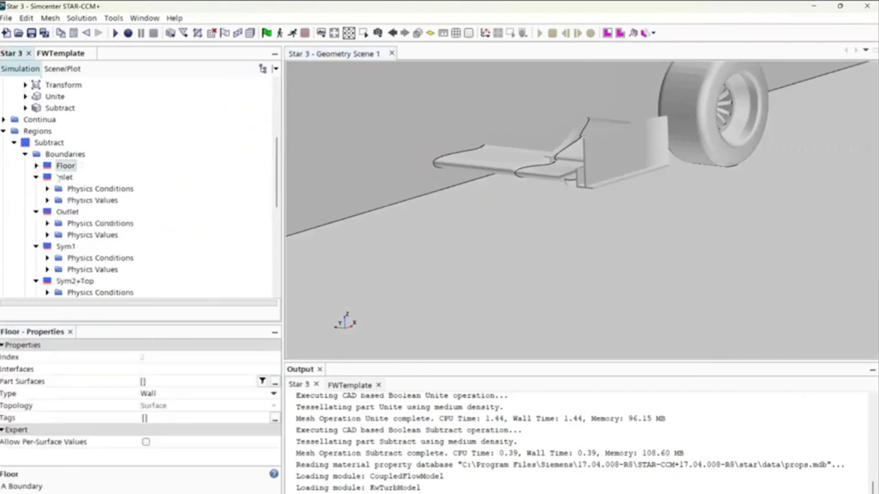
# - Change the Inlet boundary's type to Velocity Inlet
pyautogui.click(64, 177)
pyautogui.click(176, 395)
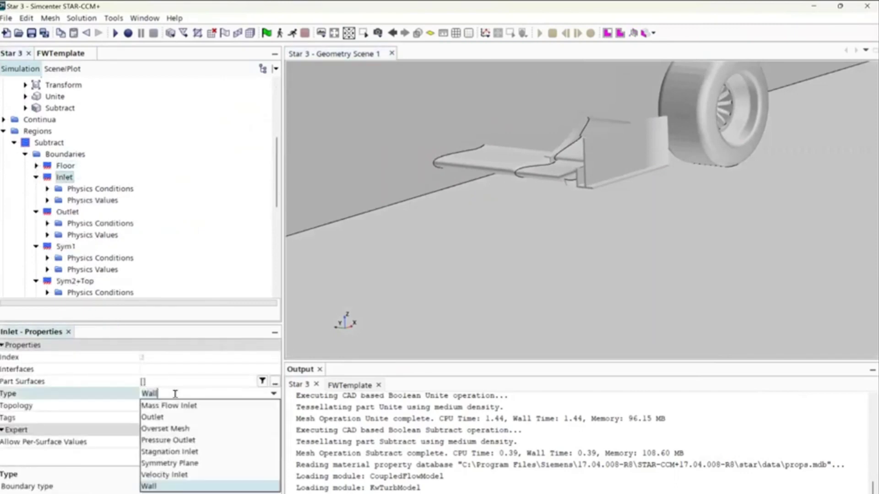
pyautogui.click(156, 475)
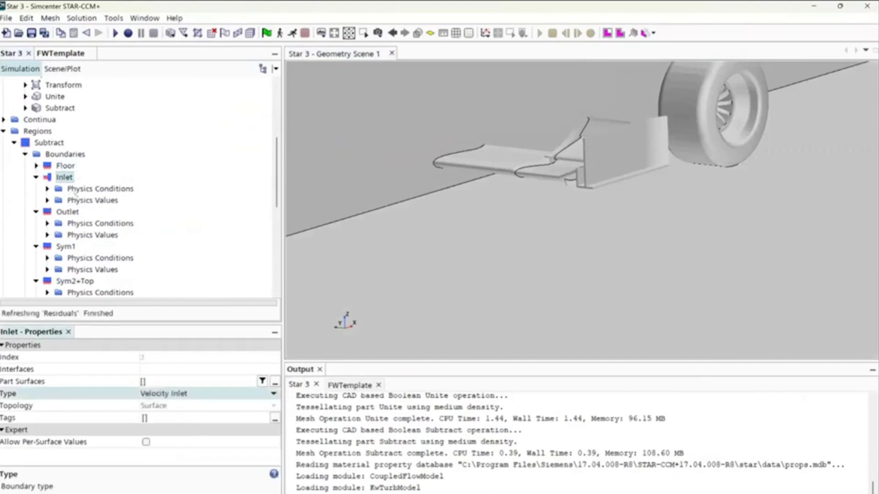
# - Set the Inlet's Flow Direction Specification method to Components and check the Flow Direction vector against the geometry
pyautogui.click(47, 189)
pyautogui.click(102, 200)
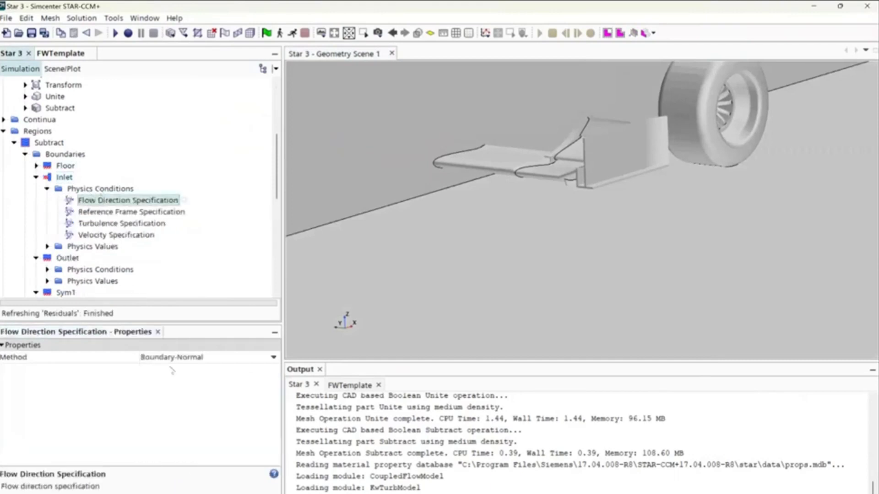
pyautogui.click(191, 358)
pyautogui.click(163, 381)
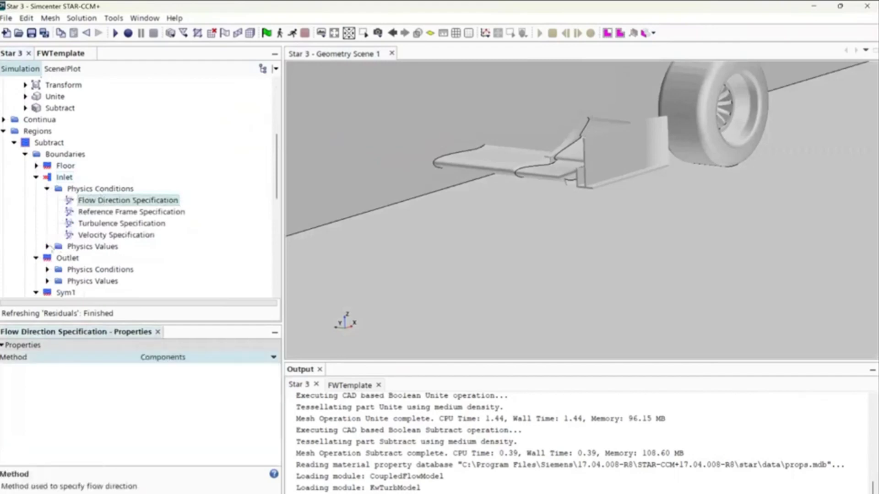
pyautogui.click(48, 247)
pyautogui.click(104, 258)
pyautogui.scroll(-5, 393, 282)
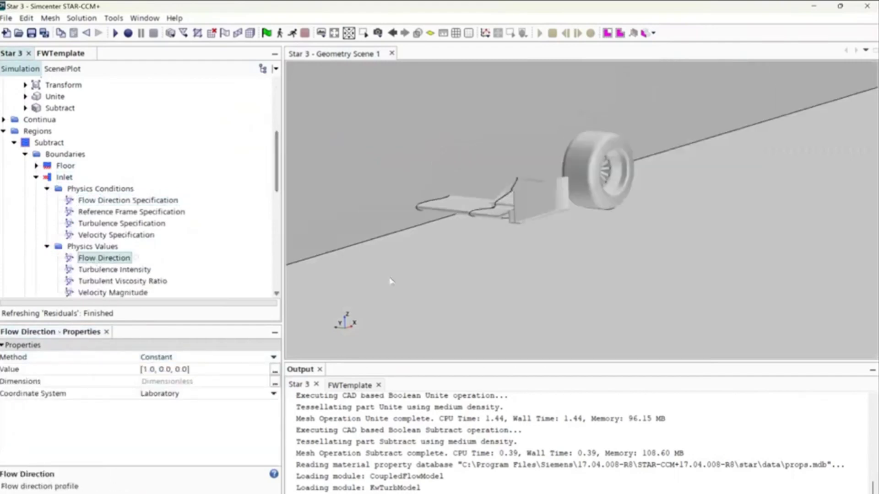
pyautogui.moveTo(394, 283)
pyautogui.mouseDown()
pyautogui.moveTo(403, 271)
pyautogui.moveTo(380, 282)
pyautogui.mouseUp()
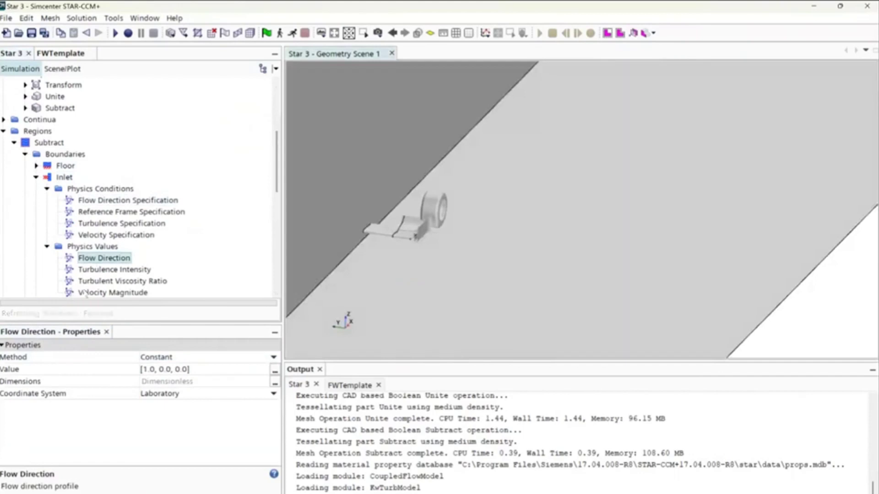
# - Set the Inlet's Velocity Magnitude to 17.0116 m/s and collapse the Inlet boundary
pyautogui.click(113, 292)
pyautogui.click(190, 366)
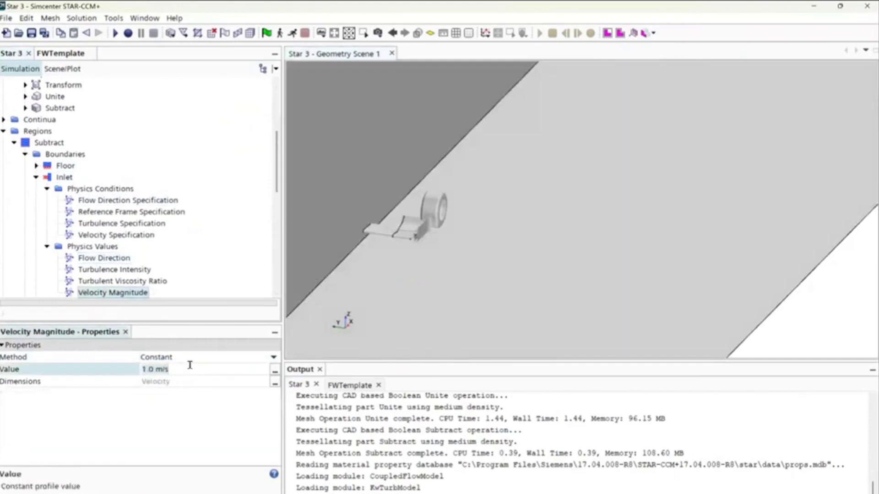
pyautogui.write('17.0116')
pyautogui.press('Return')
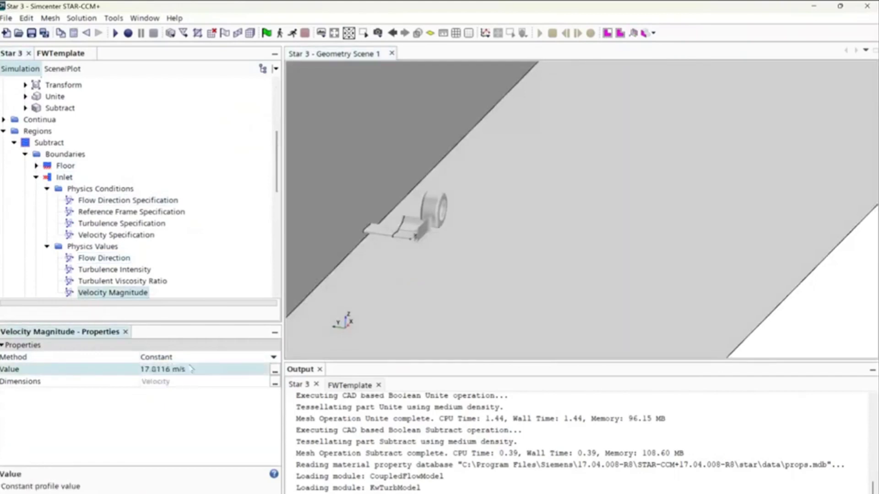
pyautogui.scroll(-4, 142, 247)
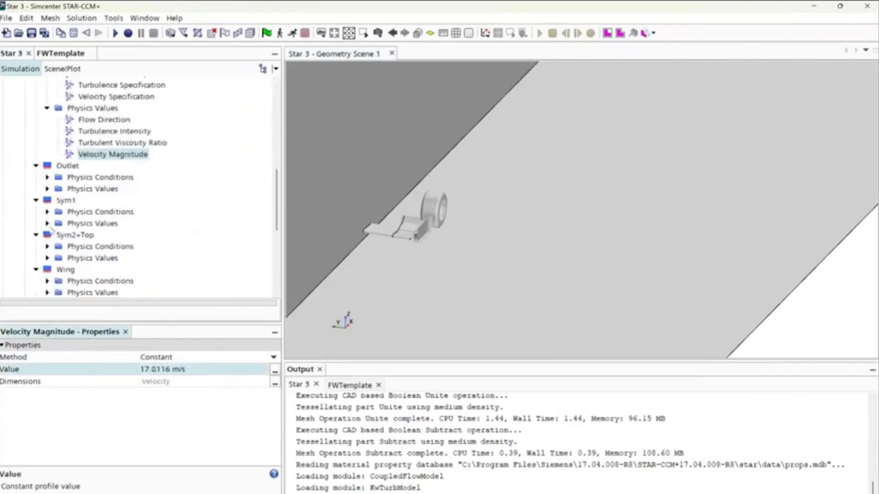
pyautogui.scroll(5, 68, 192)
pyautogui.click(36, 212)
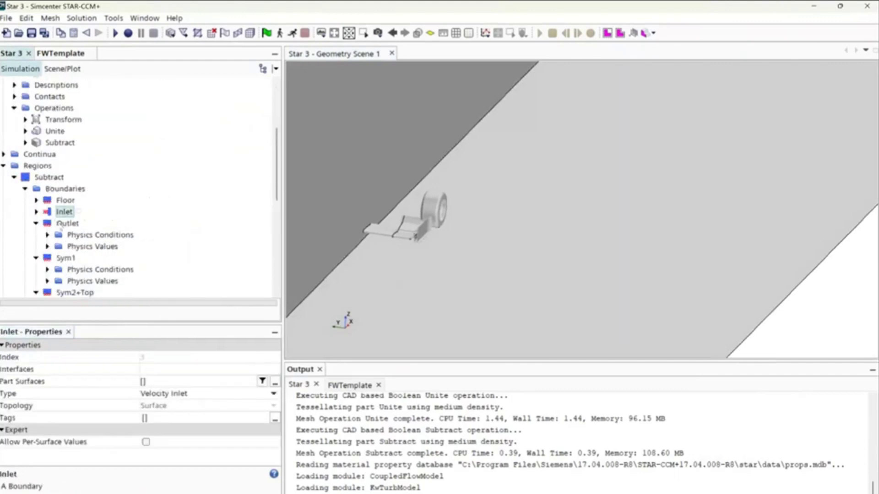
# - Change the Outlet boundary's type to Pressure Outlet and collapse the boundary
pyautogui.click(63, 224)
pyautogui.click(190, 395)
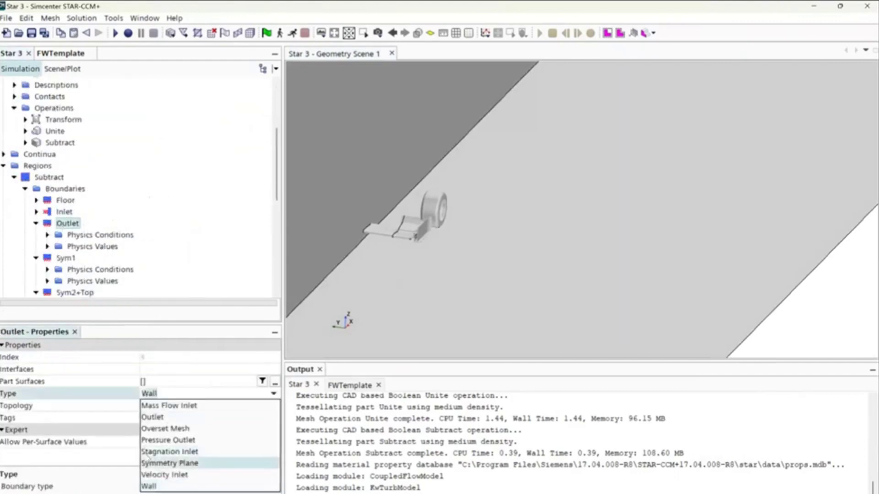
pyautogui.click(176, 442)
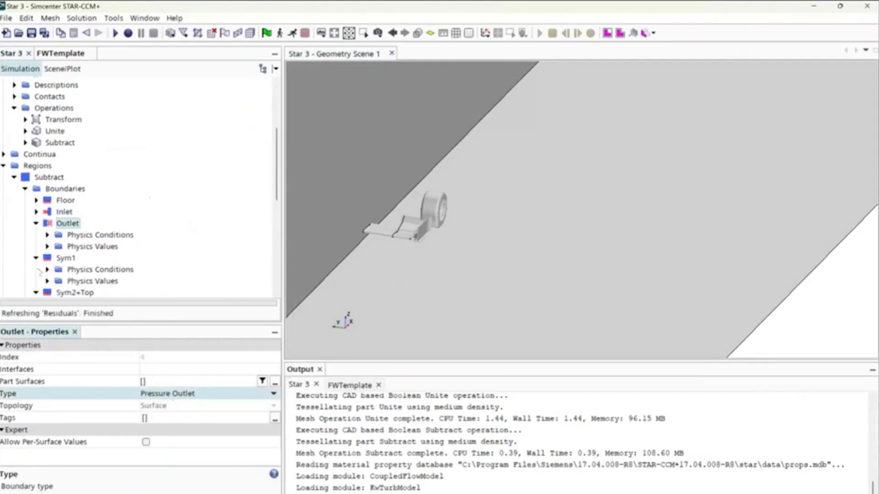
pyautogui.click(36, 223)
# - Change the Sym1 boundary's type to Symmetry Plane
pyautogui.click(66, 235)
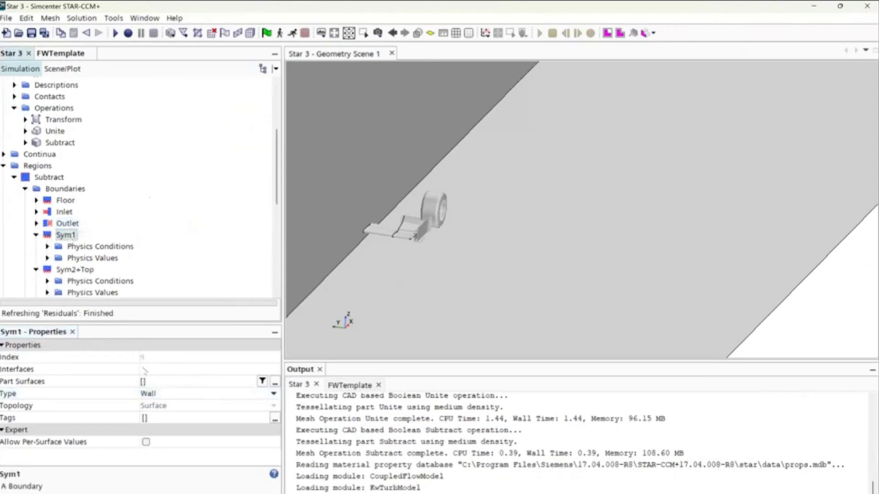
pyautogui.click(165, 397)
pyautogui.click(173, 462)
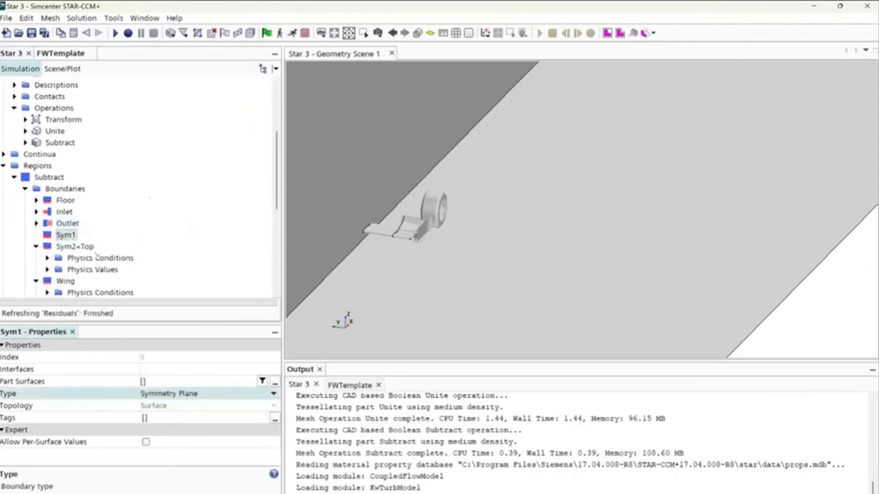
# - Check the domain's outer faces in the geometry scene and change the Sym2+Top boundary's type to Symmetry Plane
pyautogui.scroll(-3, 90, 221)
pyautogui.click(75, 177)
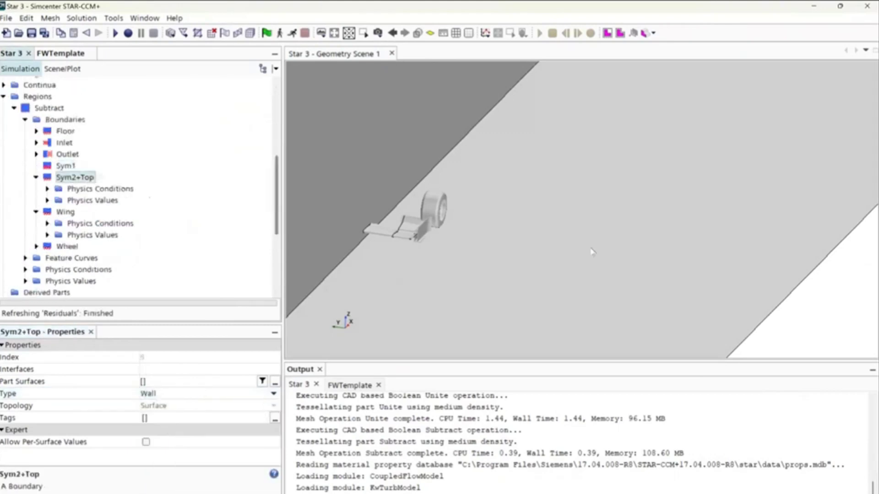
pyautogui.scroll(-3, 595, 261)
pyautogui.moveTo(495, 240); pyautogui.dragTo(469, 236)
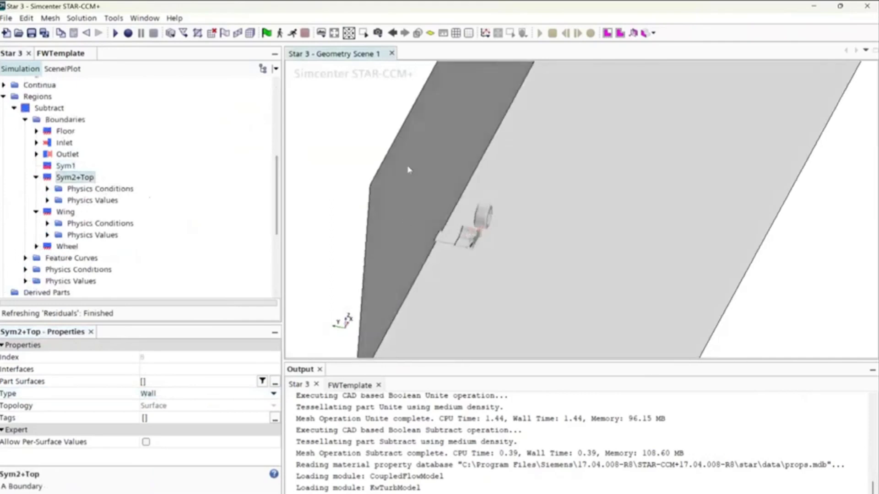
pyautogui.moveTo(389, 230); pyautogui.dragTo(91, 210)
pyautogui.moveTo(451, 229); pyautogui.dragTo(104, 195)
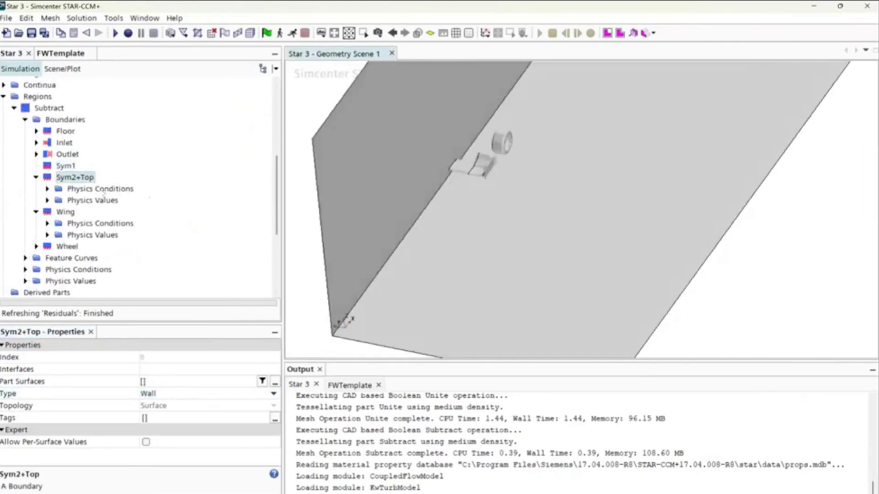
pyautogui.click(229, 393)
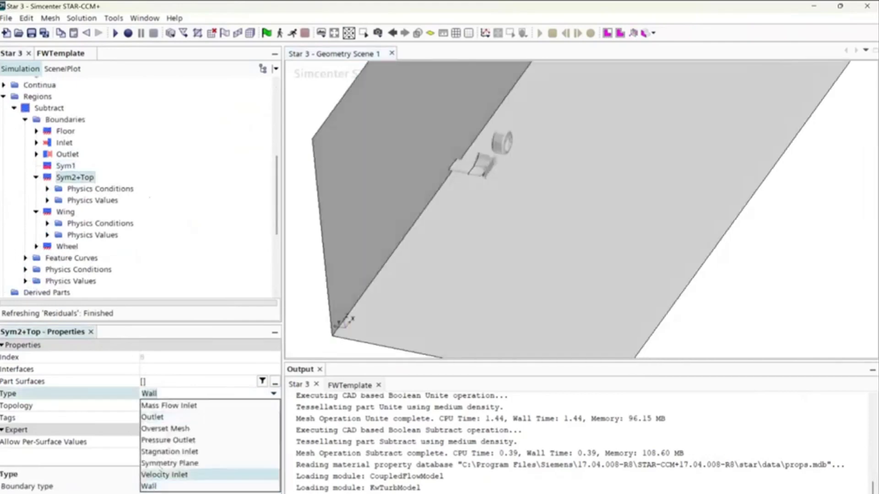
pyautogui.click(170, 463)
# - Check the Wing boundary's assigned part surfaces and collapse the boundary
pyautogui.click(65, 188)
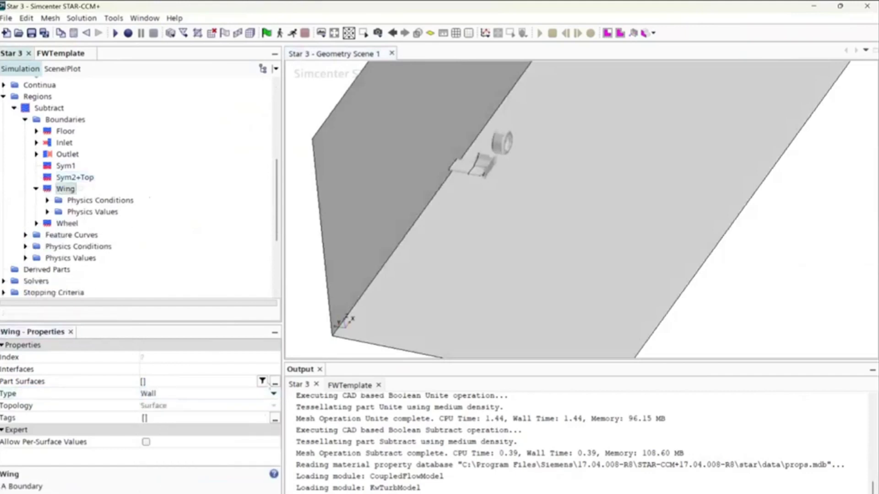
pyautogui.click(275, 383)
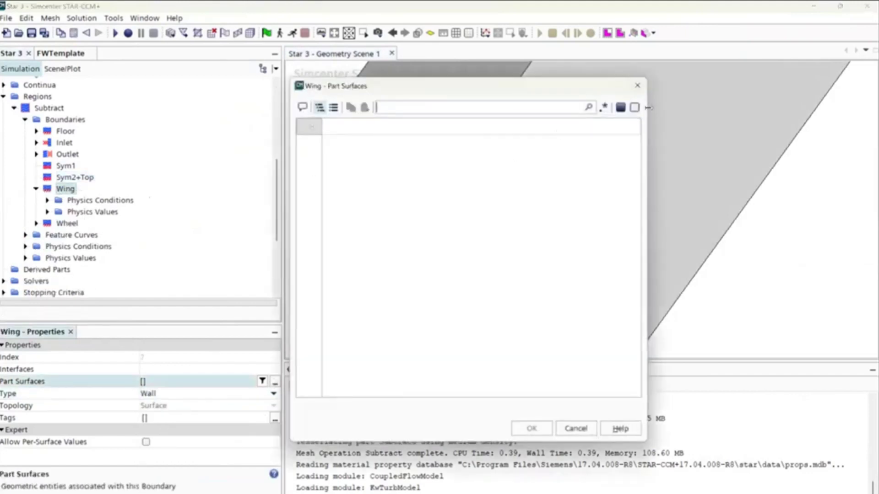
pyautogui.click(638, 86)
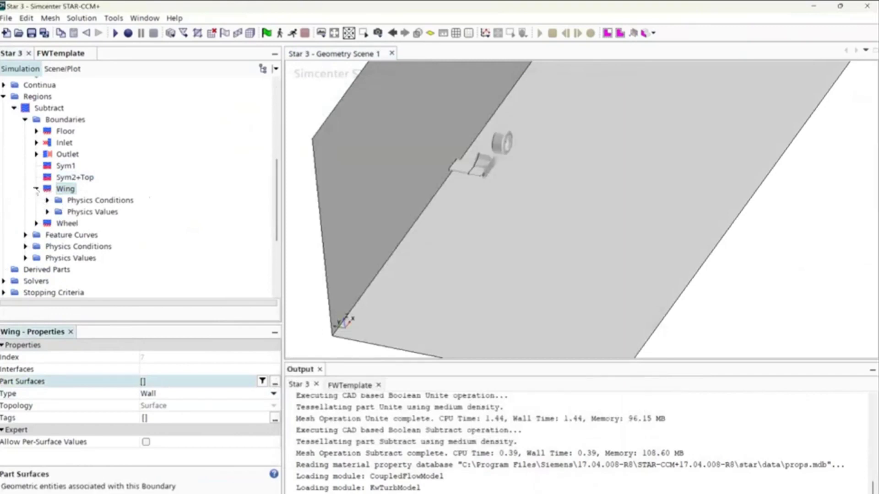
pyautogui.click(36, 189)
# - Set the Wheel boundary's Tangential Velocity Specification method to Local Rotation Rate
pyautogui.click(34, 200)
pyautogui.click(36, 200)
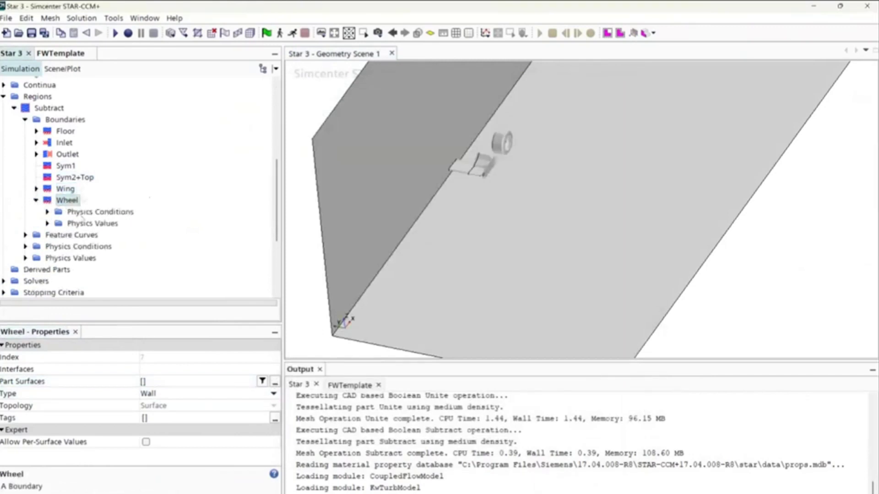
pyautogui.click(85, 212)
pyautogui.click(47, 224)
pyautogui.click(47, 212)
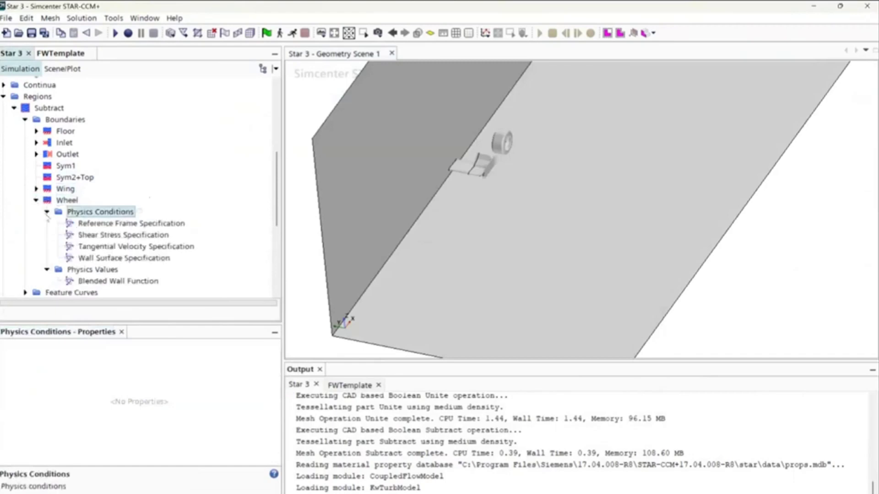
pyautogui.click(98, 247)
pyautogui.click(183, 357)
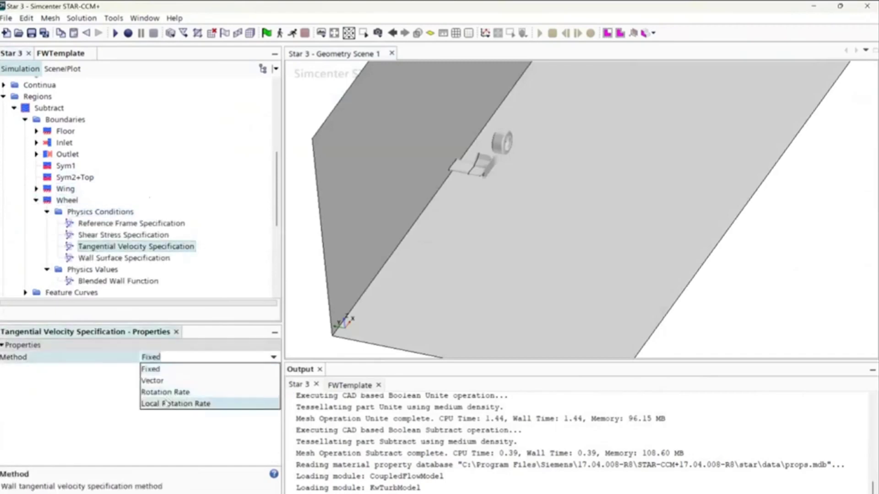
pyautogui.click(173, 404)
# - Review the Wheel's tangential velocity options and its Reference Frame and Shear Stress specifications
pyautogui.click(183, 358)
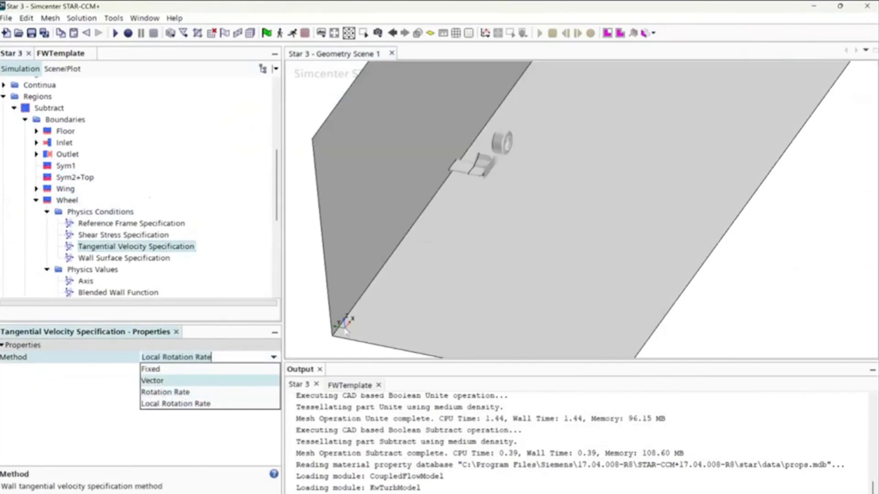
pyautogui.click(124, 226)
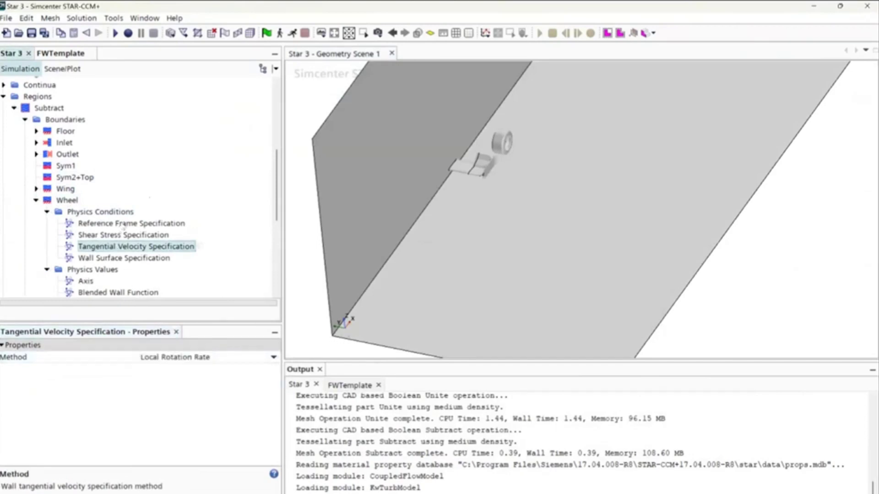
pyautogui.click(134, 224)
pyautogui.click(117, 236)
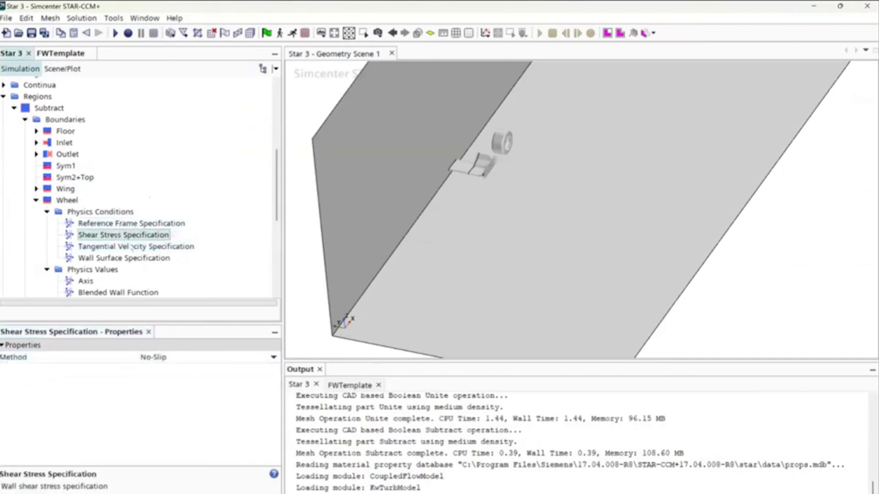
pyautogui.click(132, 248)
# - Set the origin of the Wheel's rotation axis to [20.75, 0.0, 8.0] in inches
pyautogui.scroll(-2, 132, 250)
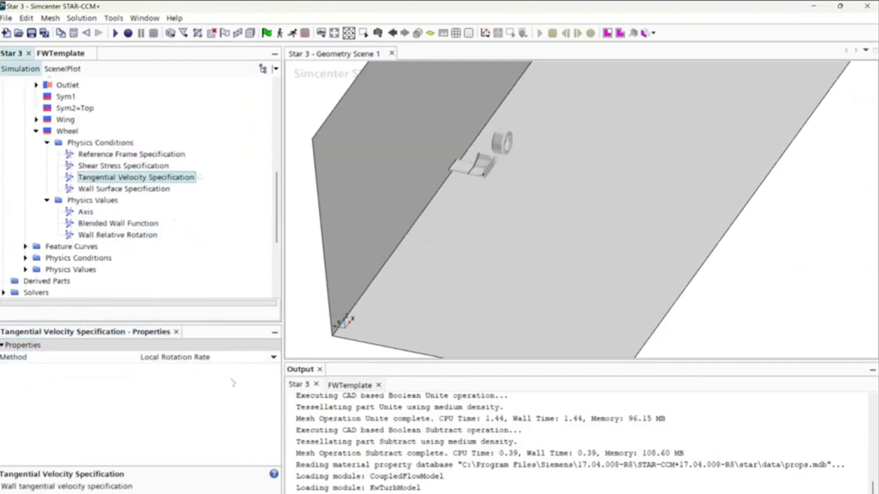
pyautogui.click(85, 213)
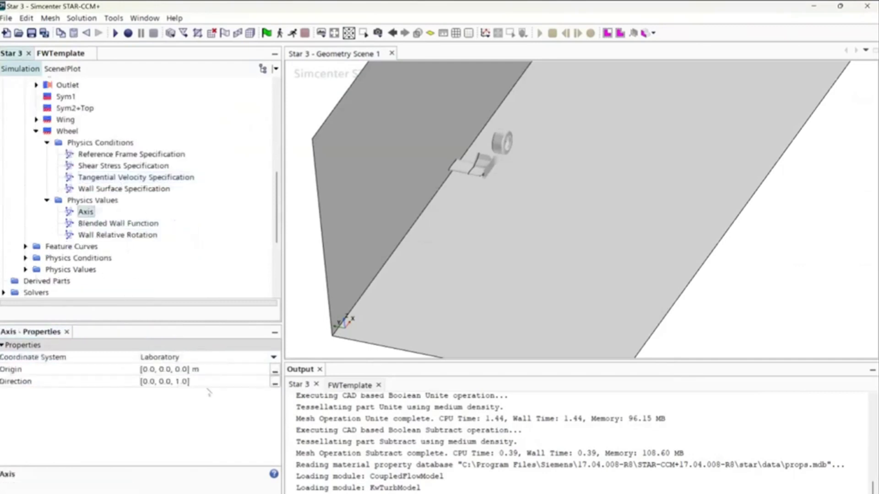
pyautogui.click(271, 369)
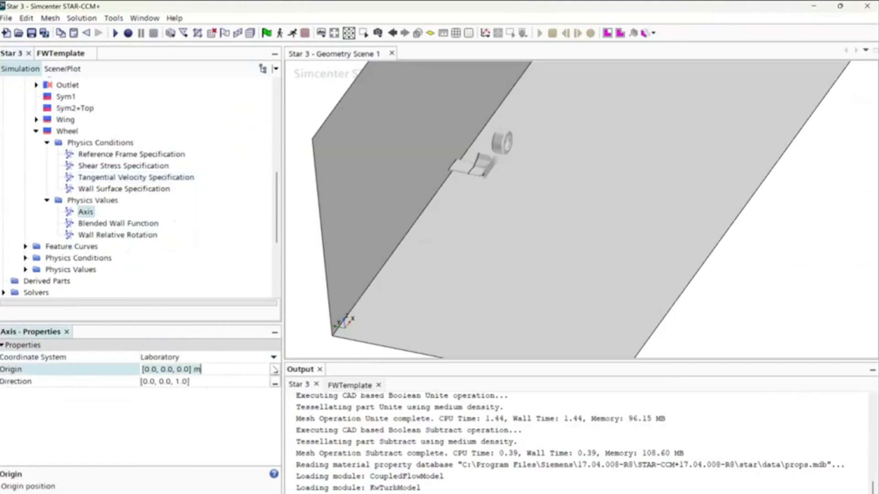
pyautogui.click(273, 369)
pyautogui.click(501, 194)
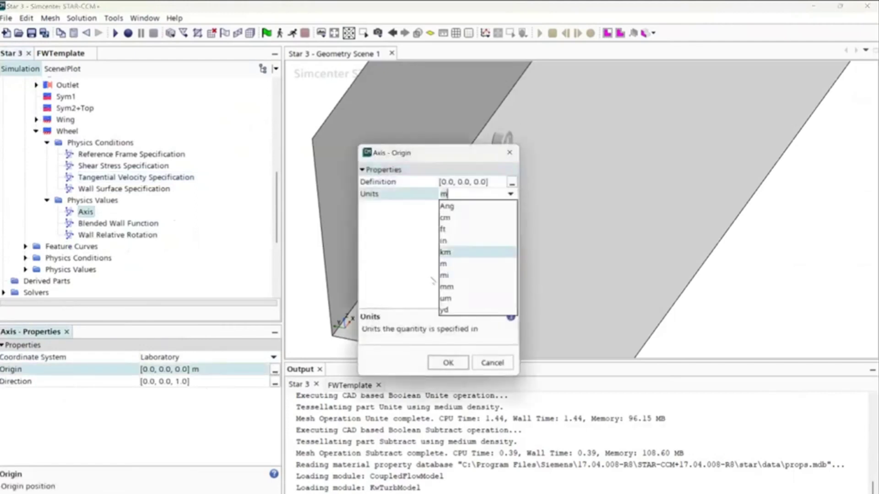
pyautogui.click(444, 240)
pyautogui.click(494, 181)
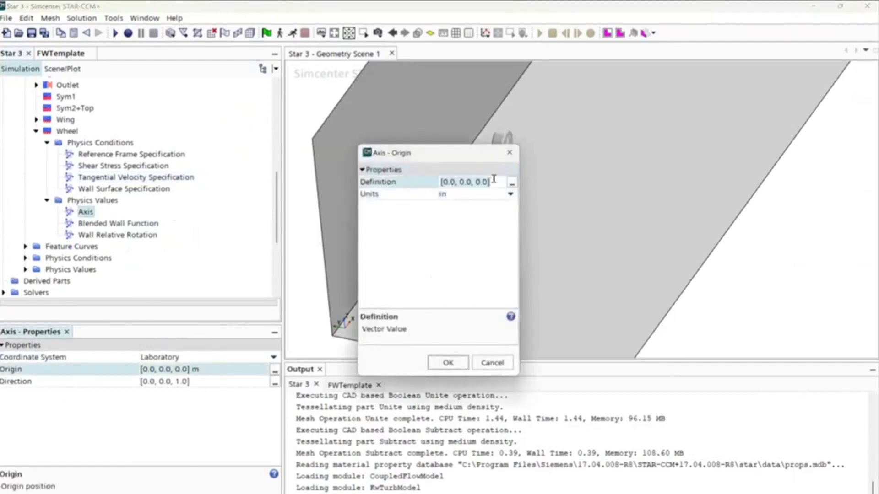
pyautogui.write('20.75 0')
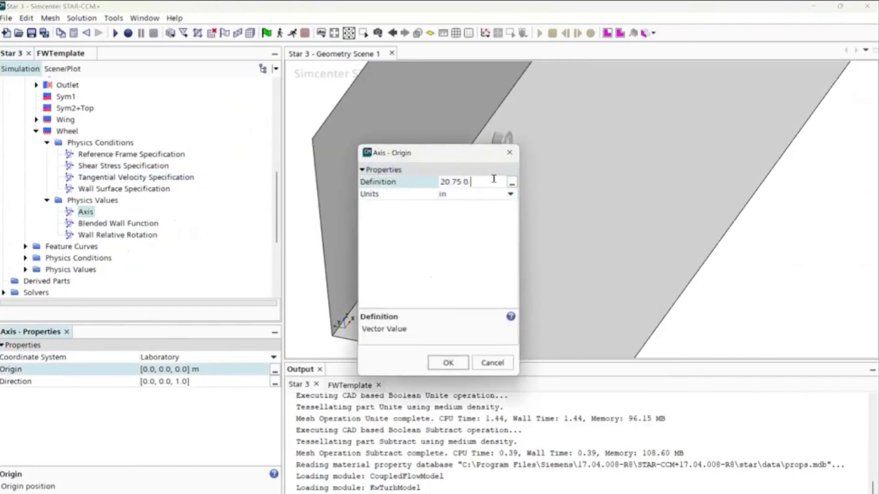
pyautogui.press('Return')
pyautogui.click(449, 363)
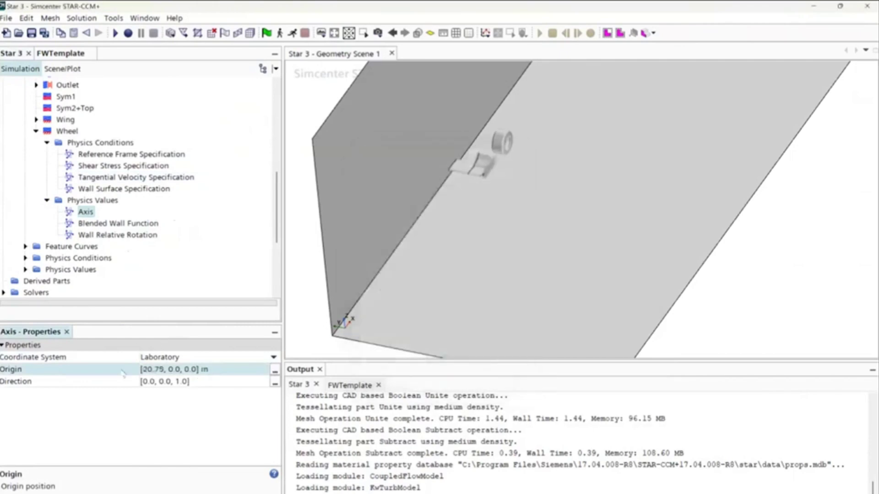
# - Set the direction of the Wheel's rotation axis to [0.0, 1.0, 0.0]
pyautogui.click(216, 382)
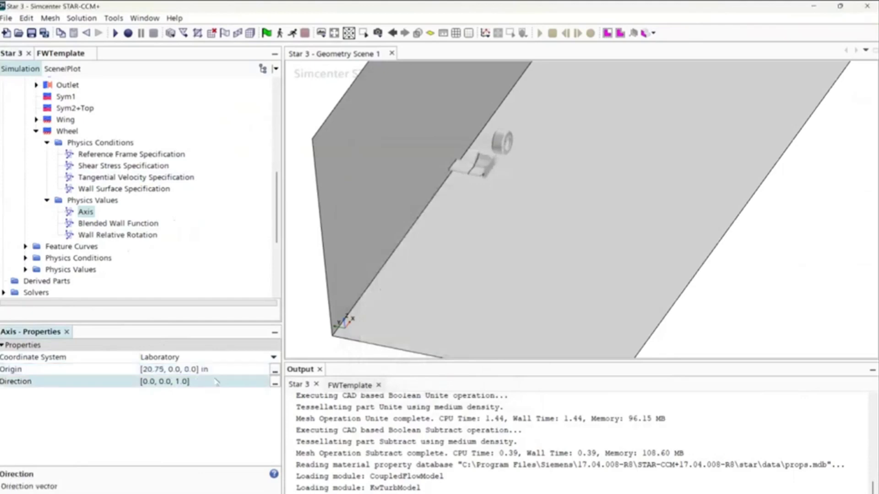
pyautogui.click(215, 379)
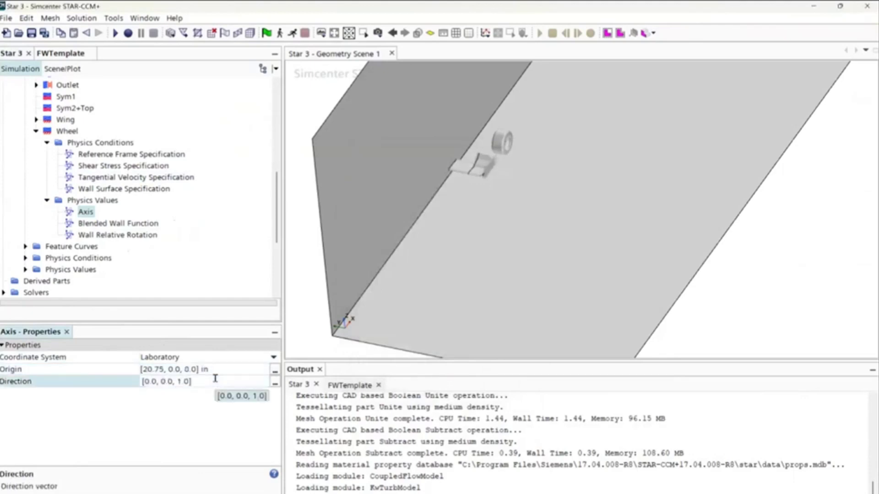
pyautogui.press('BackSpace')
pyautogui.press('BackSpace')
pyautogui.press('BackSpace')
pyautogui.press('BackSpace')
pyautogui.press('BackSpace')
pyautogui.press('BackSpace')
pyautogui.press('BackSpace')
pyautogui.press('BackSpace')
pyautogui.press('BackSpace')
pyautogui.press('BackSpace')
pyautogui.press('BackSpace')
pyautogui.press('BackSpace')
pyautogui.press('BackSpace')
pyautogui.press('BackSpace')
pyautogui.press('BackSpace')
pyautogui.write('0 0')
pyautogui.press('BackSpace')
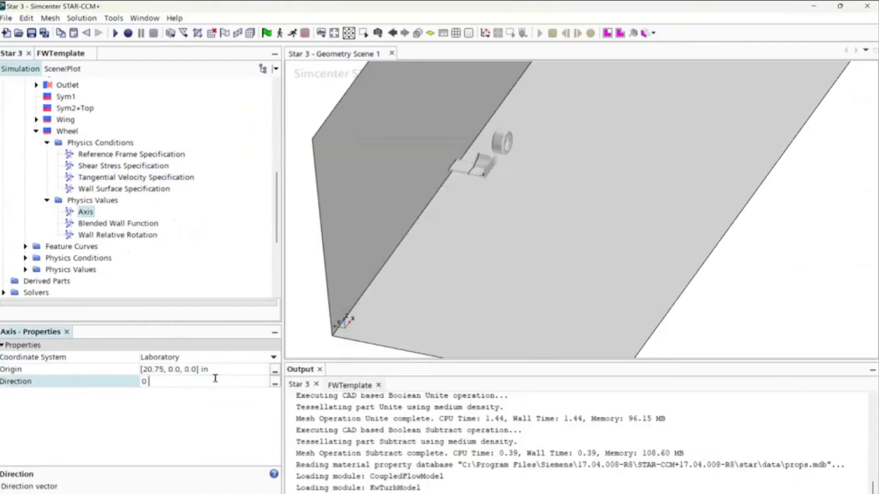
pyautogui.write('1.0, 0')
pyautogui.press('Return')
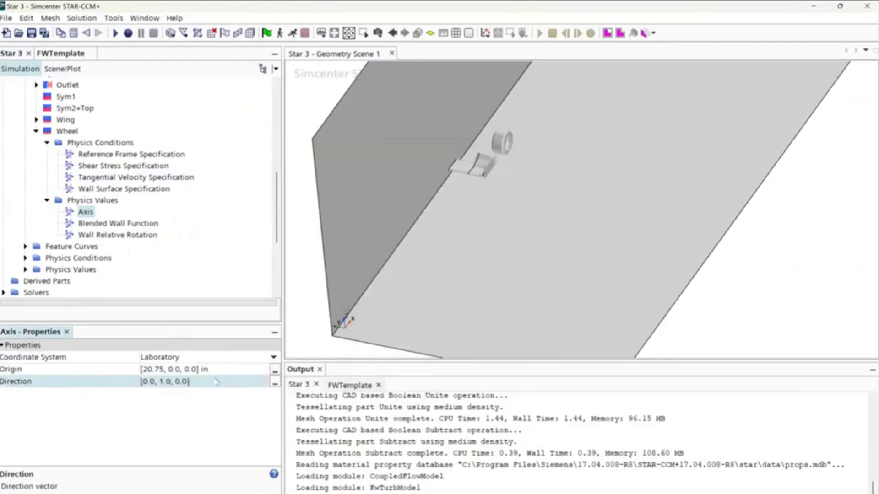
# - Switch to the FWTemplate simulation and list the boundaries of its Subtract region as a reference for the wheel's rotation rate
pyautogui.click(116, 236)
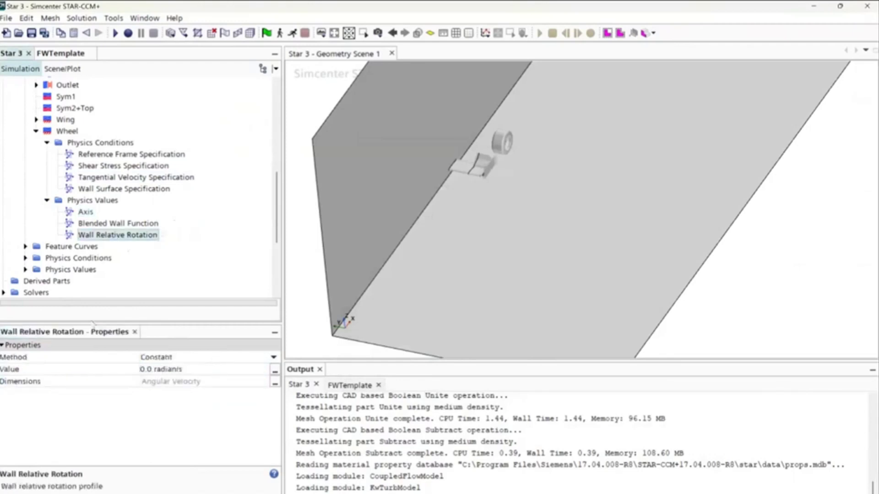
pyautogui.click(59, 54)
pyautogui.scroll(-1, 30, 209)
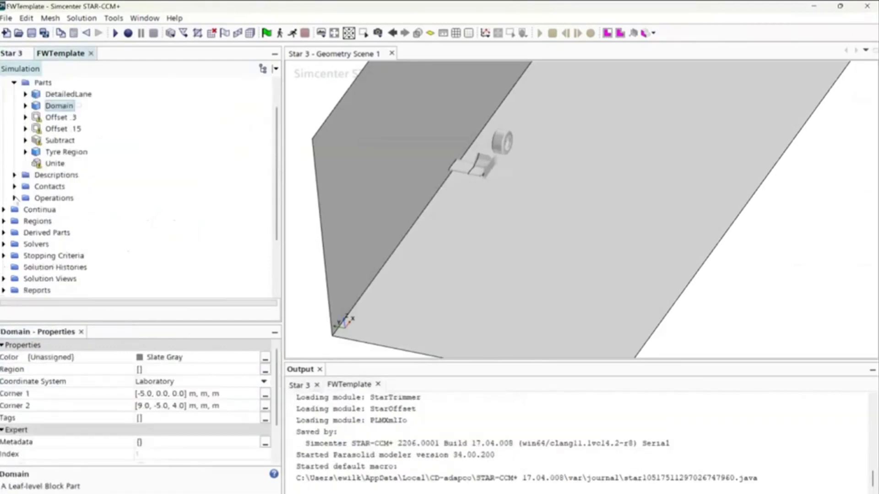
pyautogui.click(4, 221)
pyautogui.scroll(-2, 13, 192)
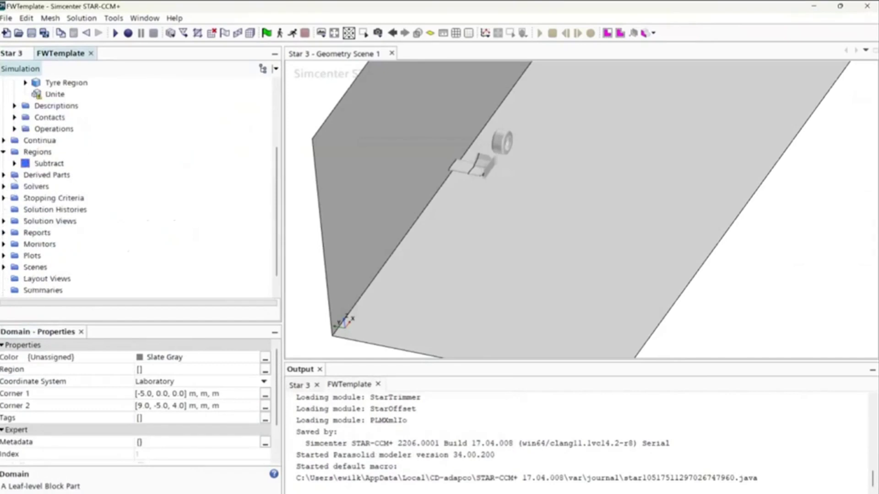
pyautogui.click(14, 164)
pyautogui.click(25, 209)
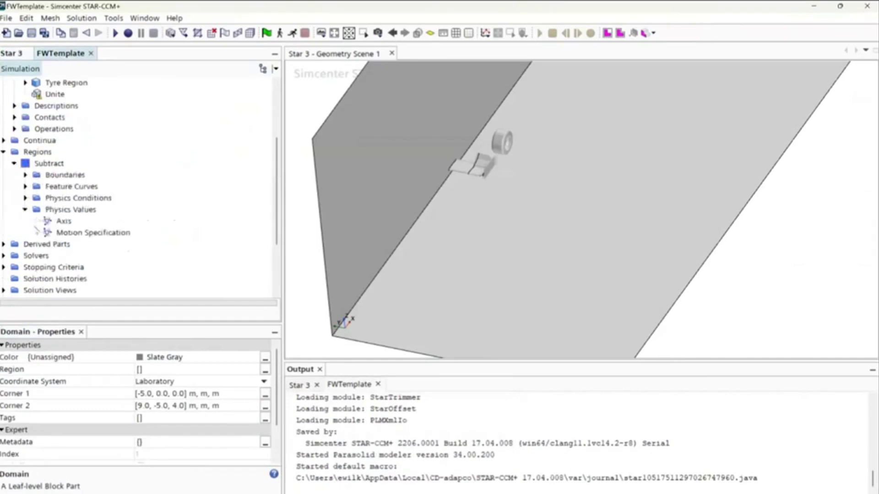
pyautogui.click(25, 209)
pyautogui.click(25, 176)
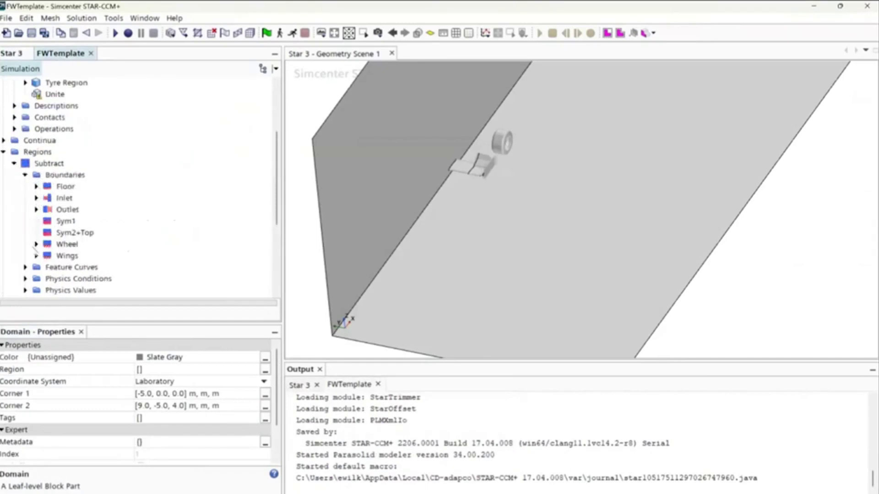
# - Copy the Wheel boundary's Wall Relative Rotation value from the FWTemplate simulation
pyautogui.click(36, 244)
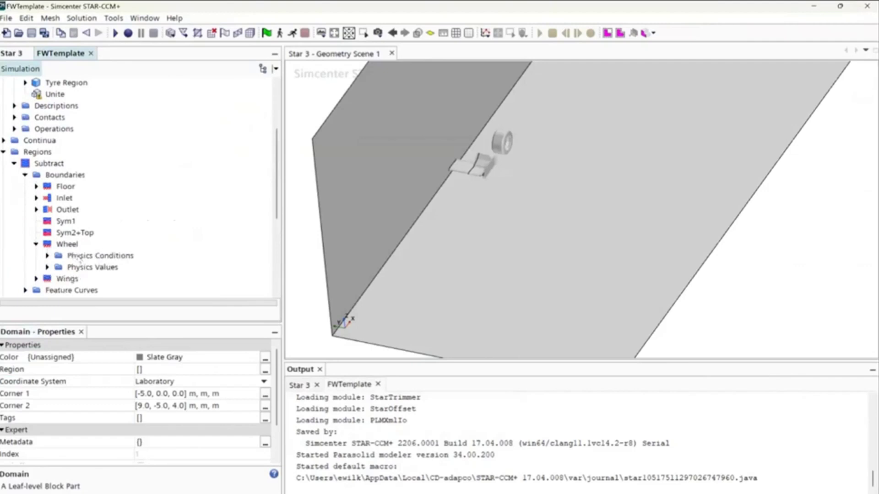
pyautogui.click(48, 268)
pyautogui.click(86, 270)
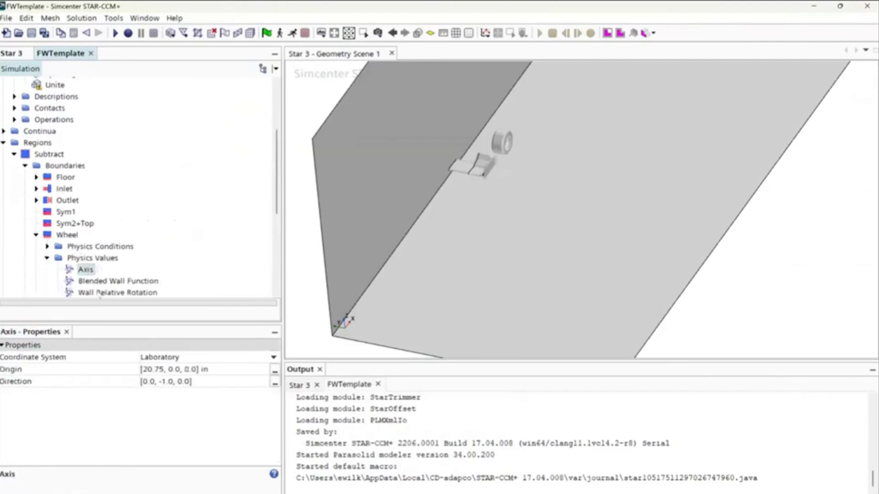
pyautogui.click(99, 293)
pyautogui.click(192, 369)
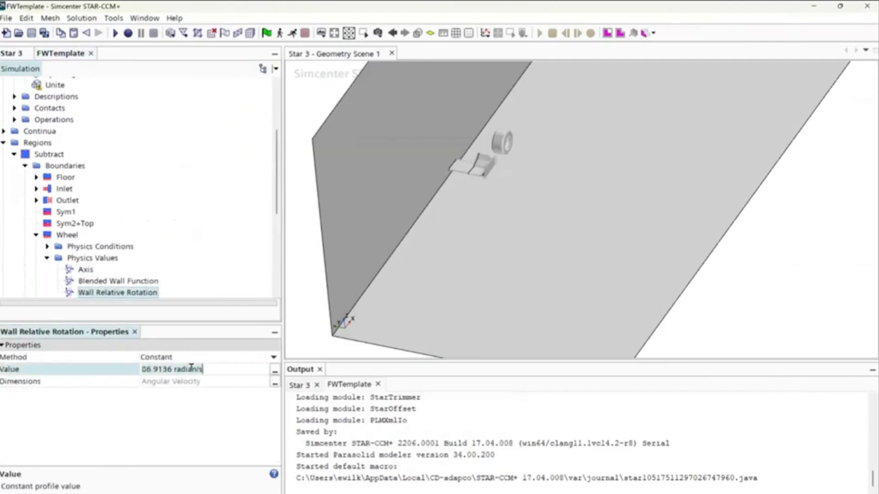
# - Set the Wheel boundary's Wall Relative Rotation to 86.9136 radian/s in the Star 3 simulation
pyautogui.click(11, 53)
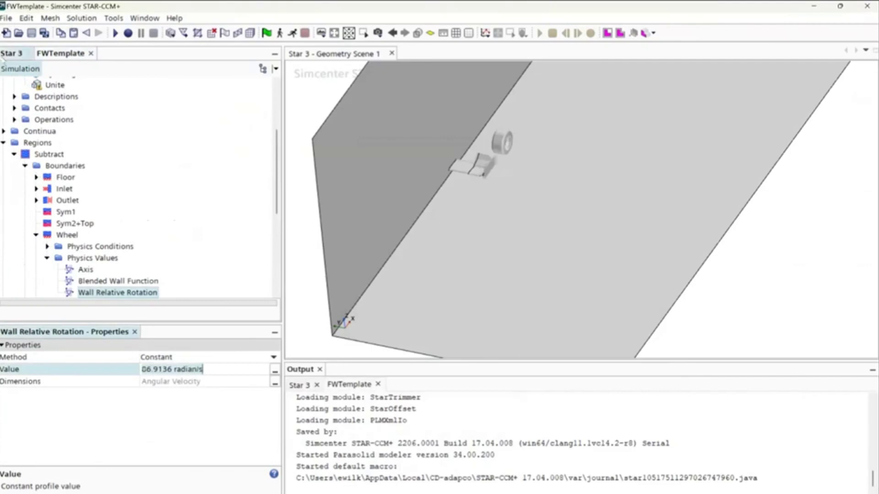
pyautogui.click(200, 367)
pyautogui.write('86.9136 radian/s')
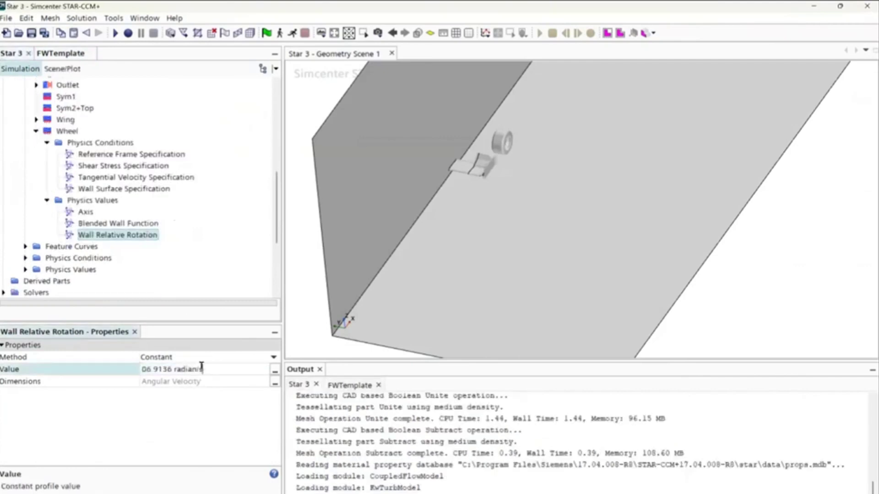
pyautogui.press('Return')
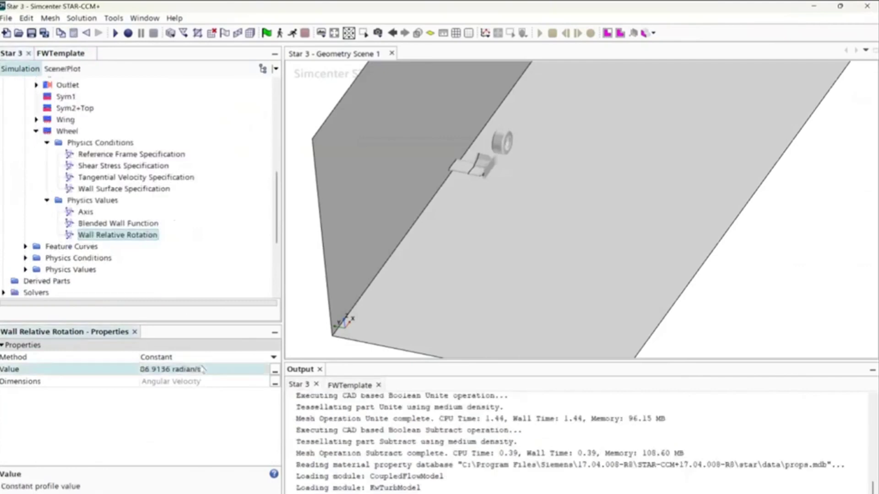
pyautogui.click(36, 131)
# - Assign the Subtract part to the Subtract fluid region
pyautogui.click(66, 119)
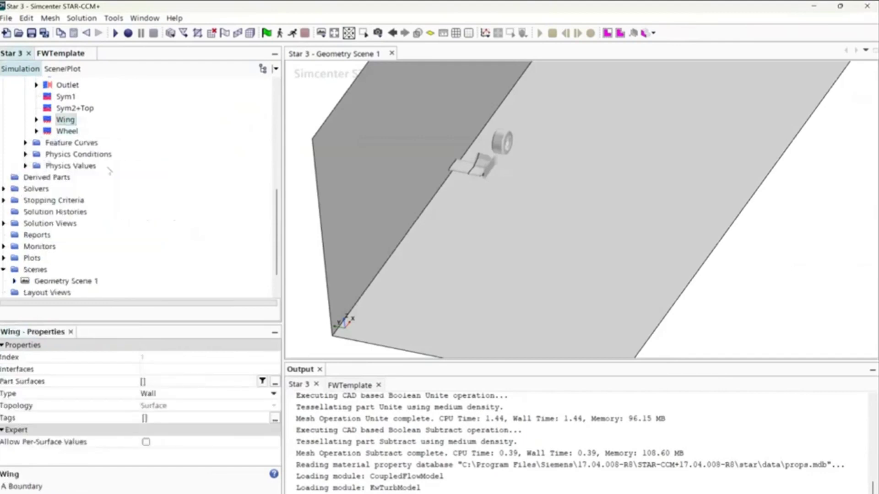
pyautogui.scroll(5, 68, 137)
pyautogui.scroll(-2, 69, 145)
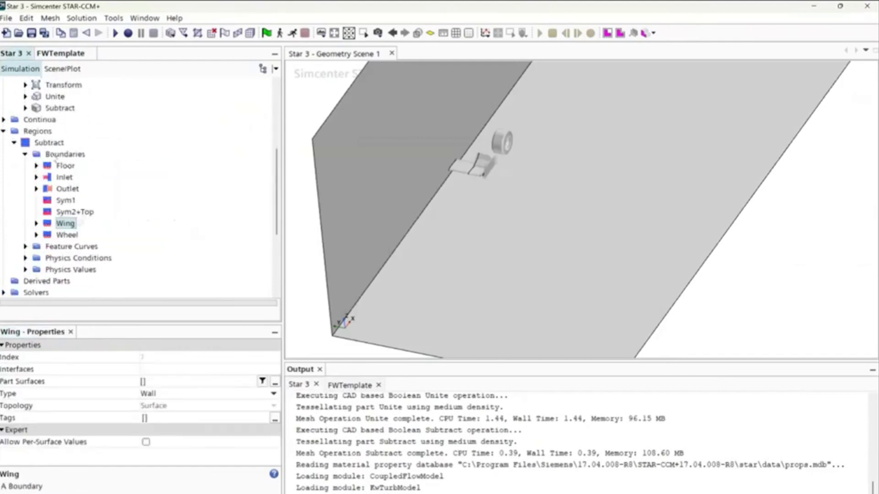
pyautogui.click(51, 143)
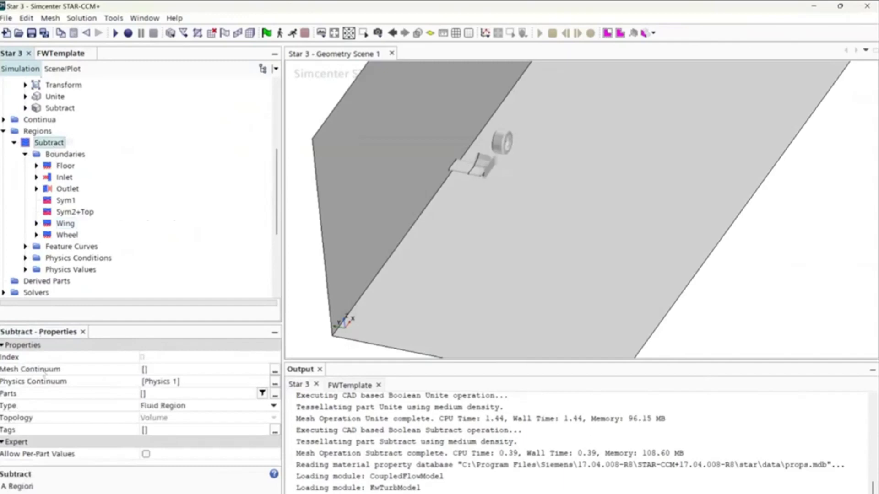
pyautogui.click(275, 394)
pyautogui.click(361, 163)
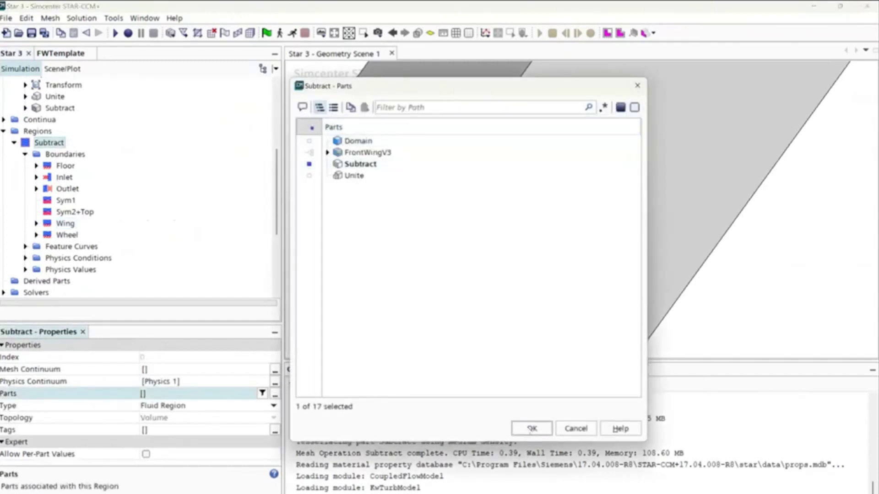
pyautogui.click(531, 429)
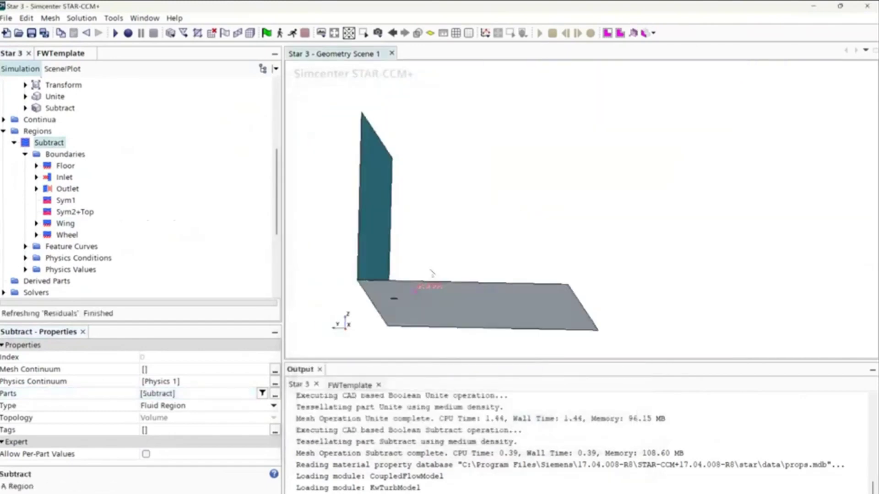
# - Check which surfaces are assigned to each boundary of the Subtract region by highlighting them in the geometry scene
pyautogui.click(65, 167)
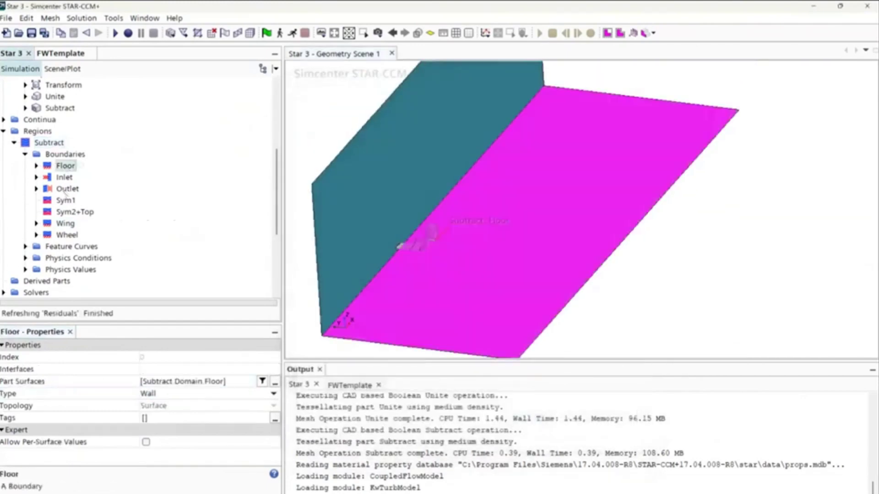
pyautogui.click(64, 179)
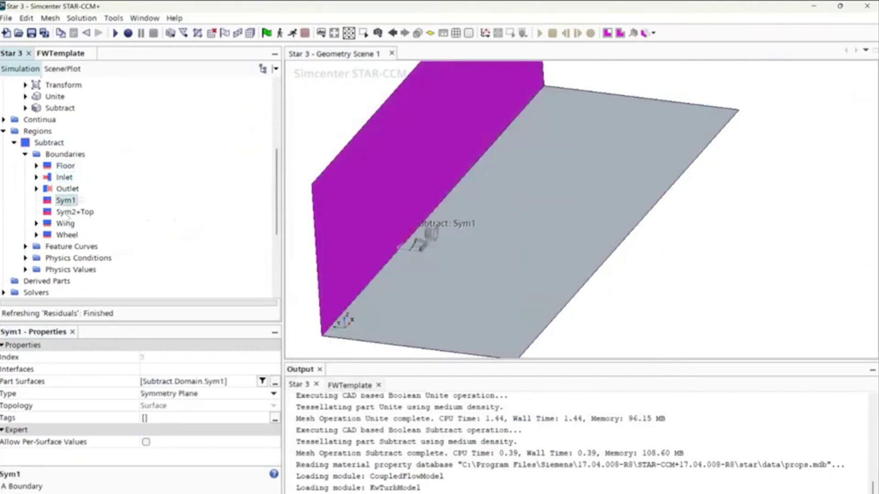
pyautogui.click(69, 213)
pyautogui.click(69, 245)
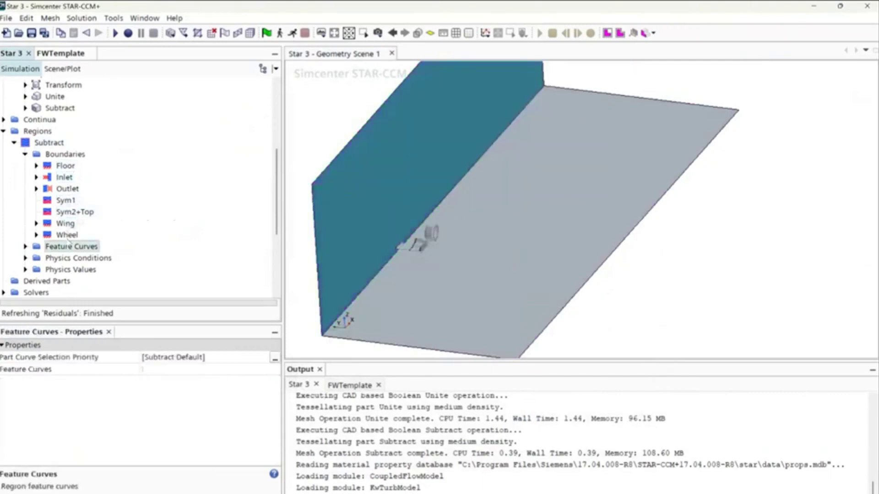
pyautogui.click(68, 234)
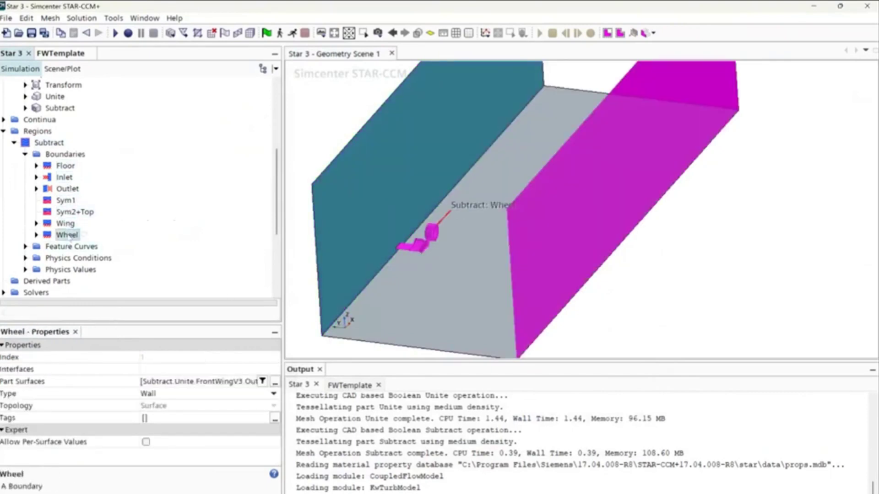
pyautogui.click(67, 167)
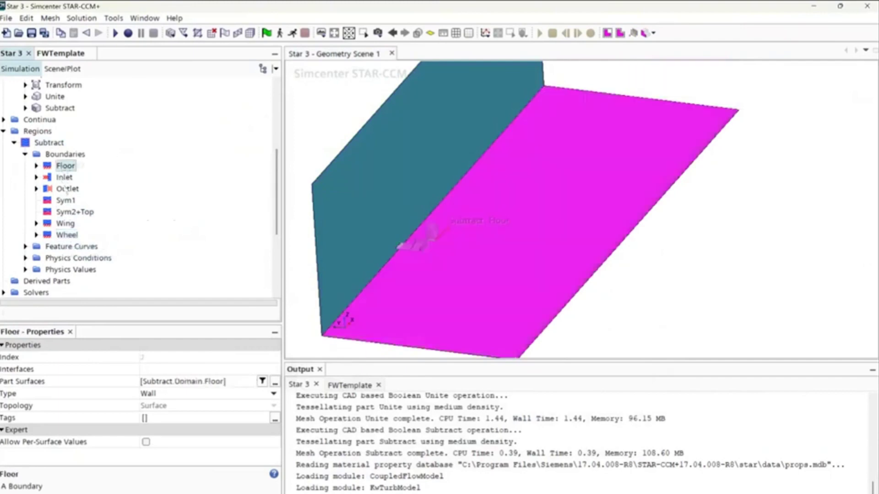
pyautogui.click(67, 189)
pyautogui.click(64, 177)
pyautogui.click(67, 189)
pyautogui.click(64, 201)
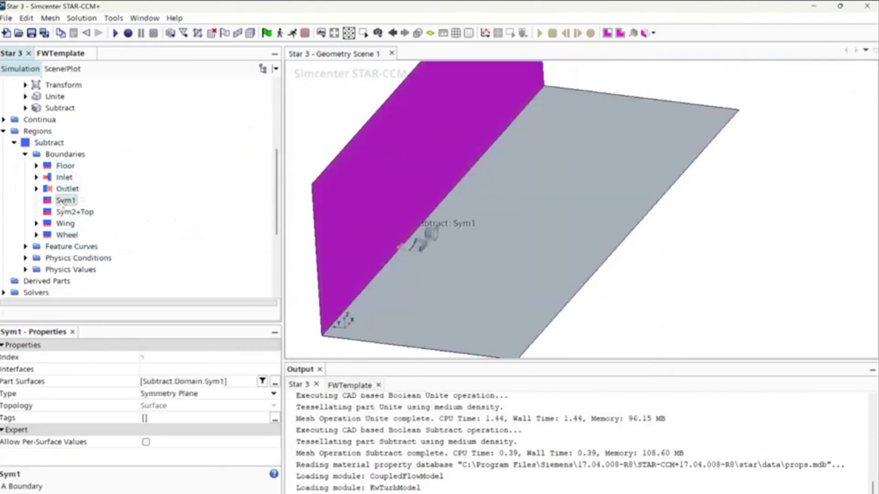
# - Add the Domain's Sym2 surface to the part surfaces of the Sym2+Top boundary
pyautogui.click(69, 212)
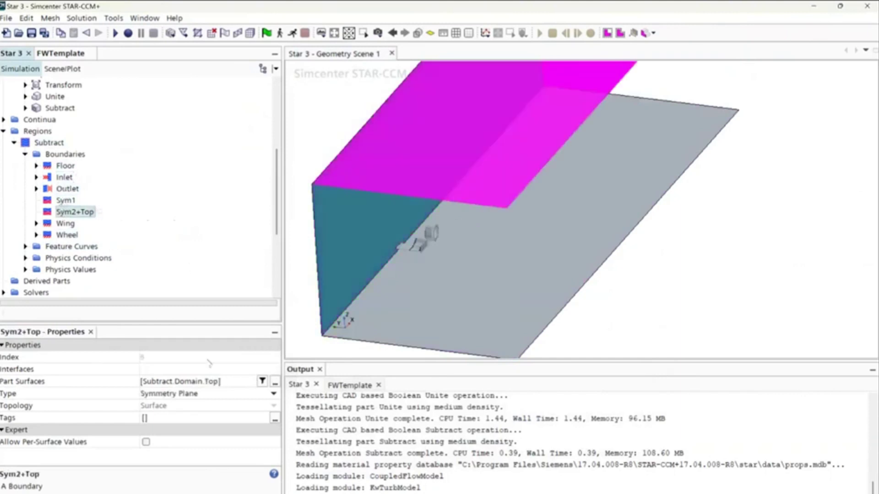
pyautogui.click(274, 383)
pyautogui.click(331, 142)
pyautogui.click(327, 141)
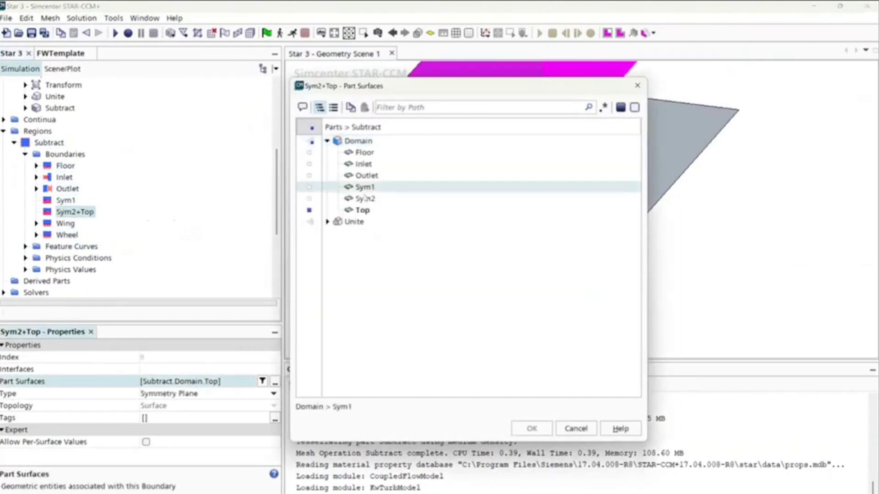
pyautogui.click(309, 199)
pyautogui.press('Return')
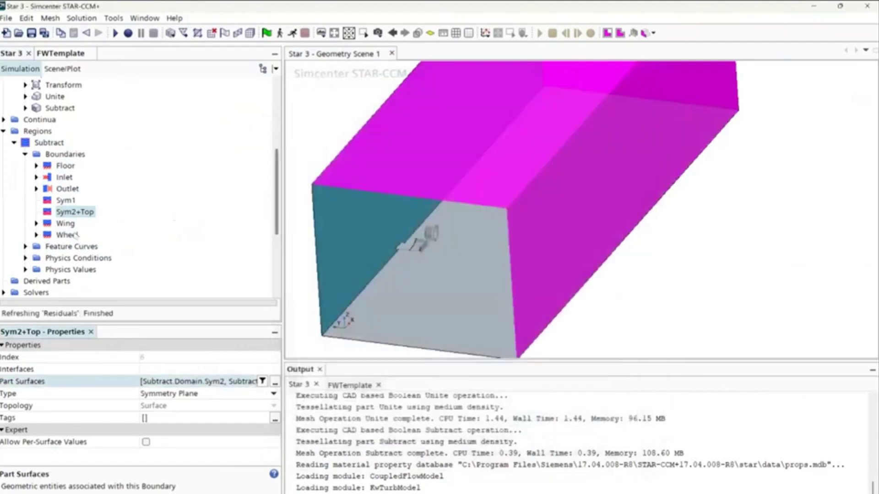
# - Assign the surfaces of all FrontWingV3 components under Unite, except Wheel1, to the Wing boundary
pyautogui.click(65, 224)
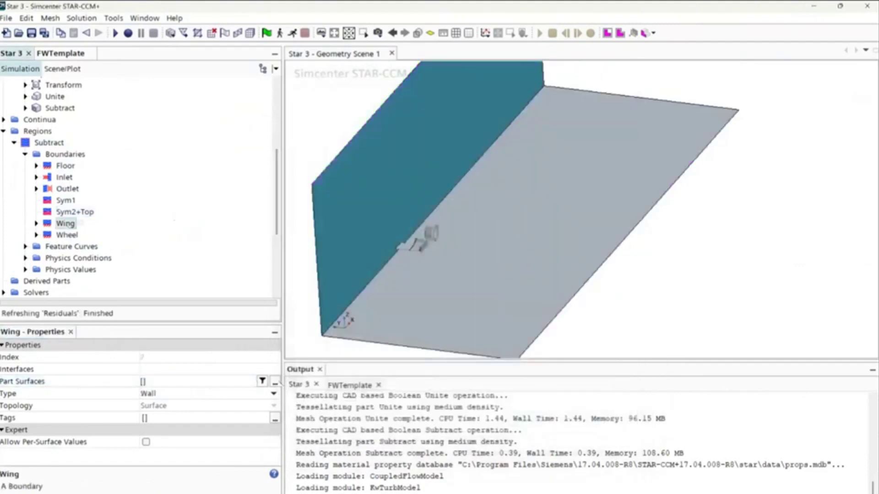
pyautogui.click(275, 382)
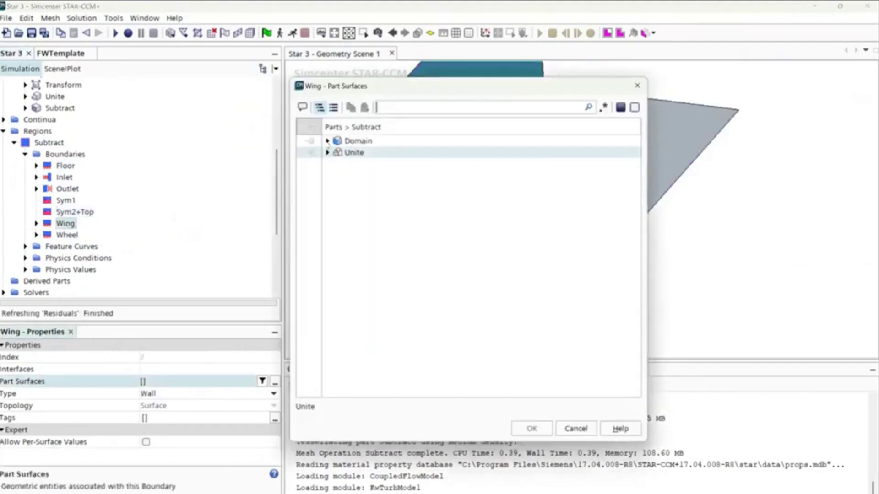
pyautogui.click(327, 152)
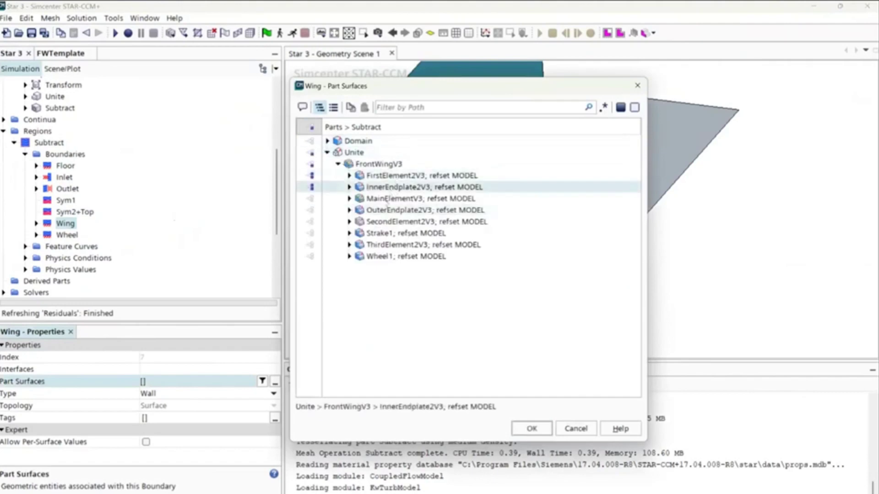
pyautogui.click(387, 199)
pyautogui.click(385, 210)
pyautogui.click(381, 222)
pyautogui.click(376, 234)
pyautogui.click(376, 245)
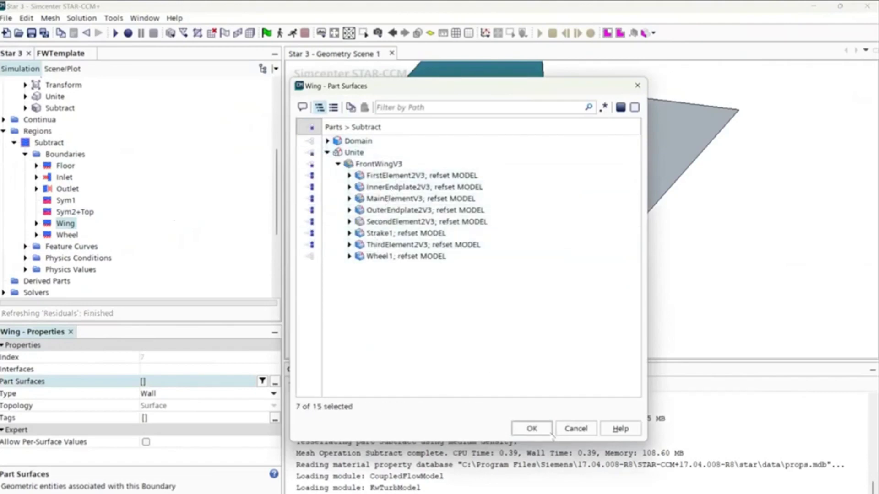
pyautogui.click(531, 429)
# - Inspect the surfaces assigned to the Wheel and Wing boundaries in the geometry scene
pyautogui.click(67, 235)
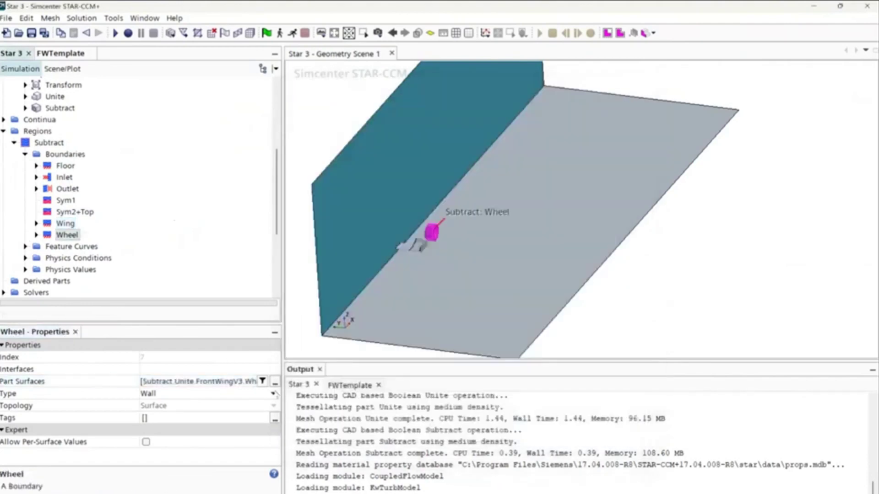
pyautogui.click(65, 224)
pyautogui.scroll(5, 447, 262)
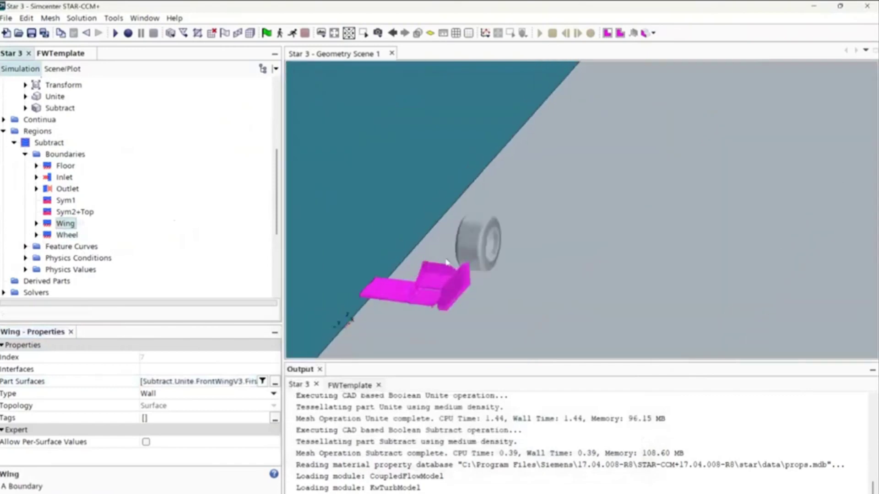
pyautogui.scroll(-5, 447, 261)
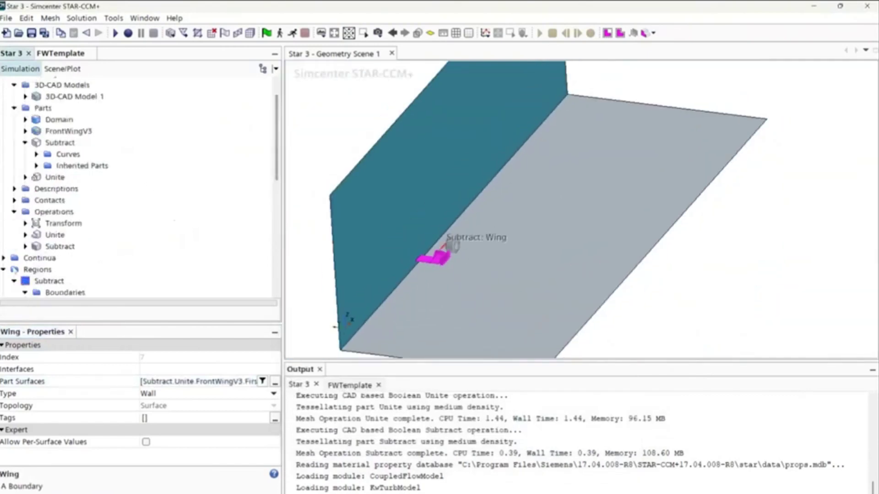
# - Collapse the Regions branch and the Subtract geometry part in the Star 3 simulation tree
pyautogui.doubleClick(14, 270)
pyautogui.scroll(-4, 32, 257)
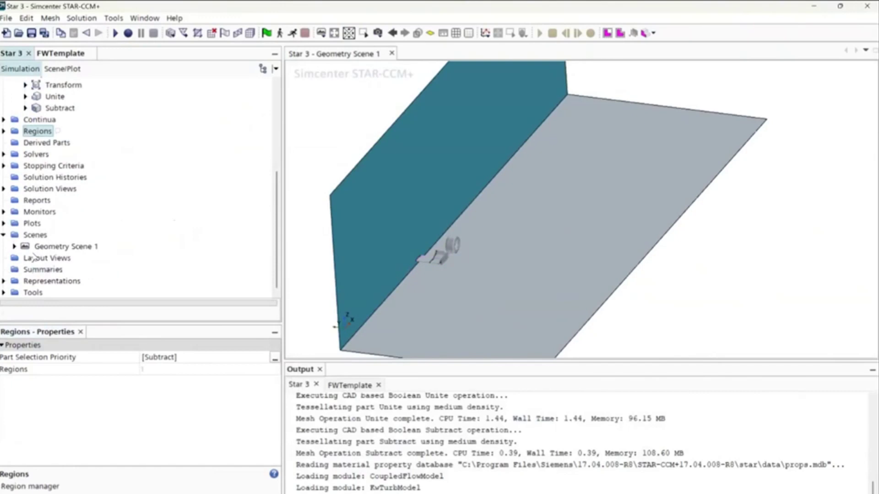
pyautogui.scroll(-3, 472, 257)
pyautogui.scroll(5, 65, 177)
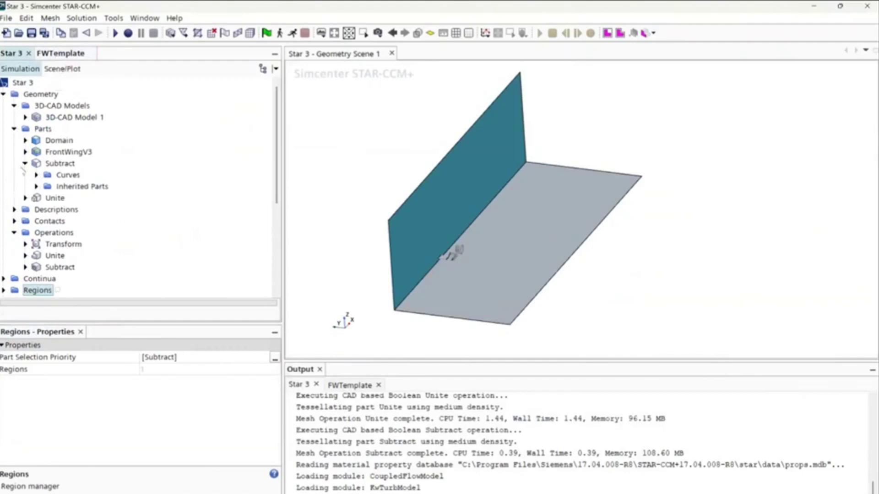
pyautogui.click(25, 163)
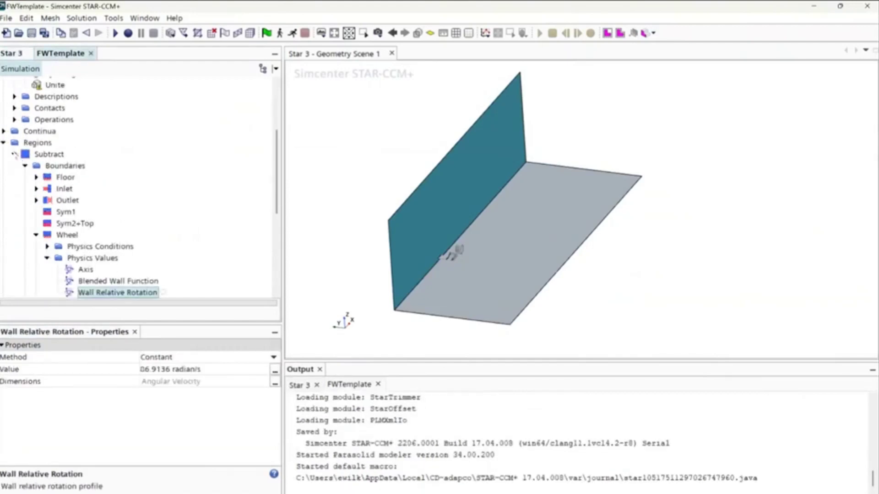
# - Collapse the Regions, Parts and Geometry branches in the FWTemplate tree and look over its Drag/2 and WingDownforce/2 reports
pyautogui.click(14, 154)
pyautogui.click(4, 142)
pyautogui.scroll(3, 119, 172)
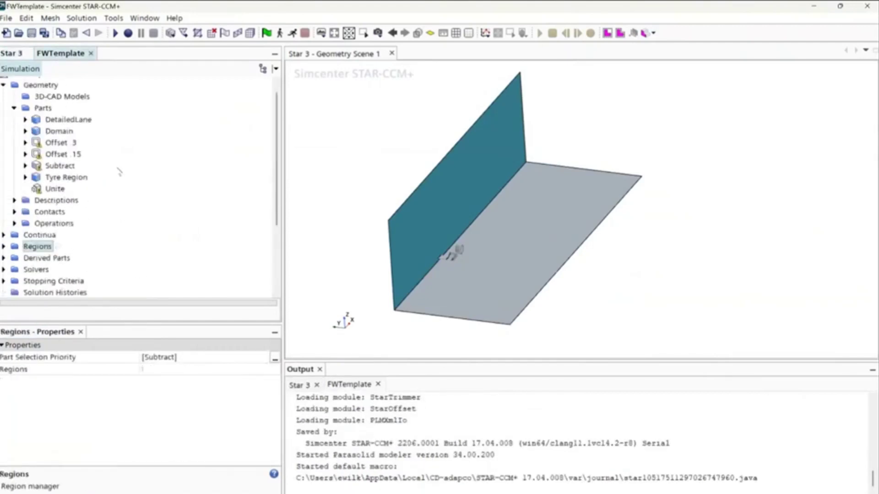
pyautogui.click(14, 108)
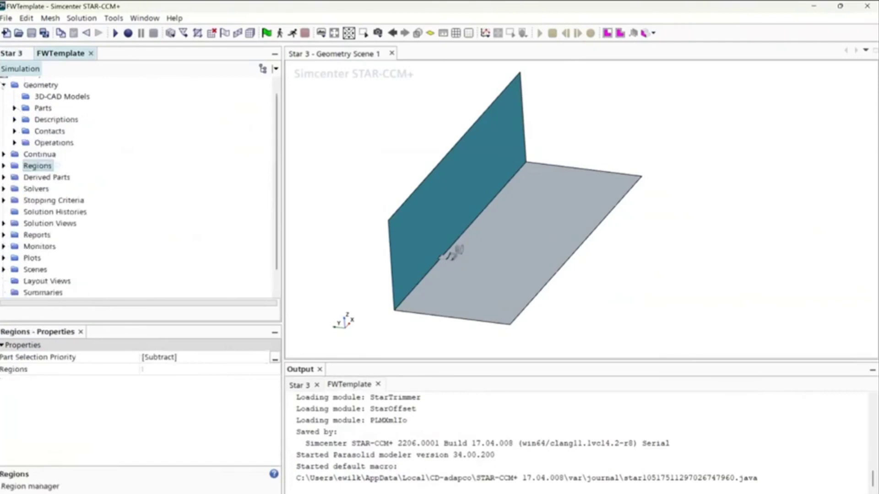
pyautogui.click(4, 86)
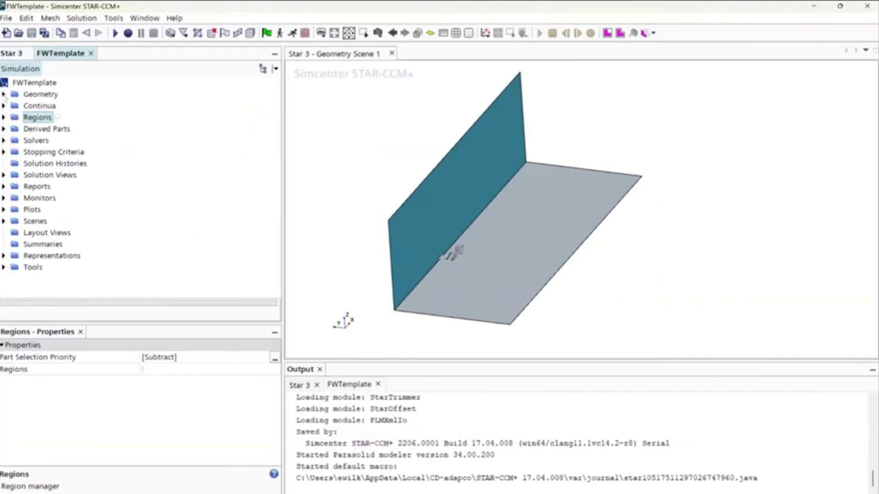
pyautogui.click(4, 186)
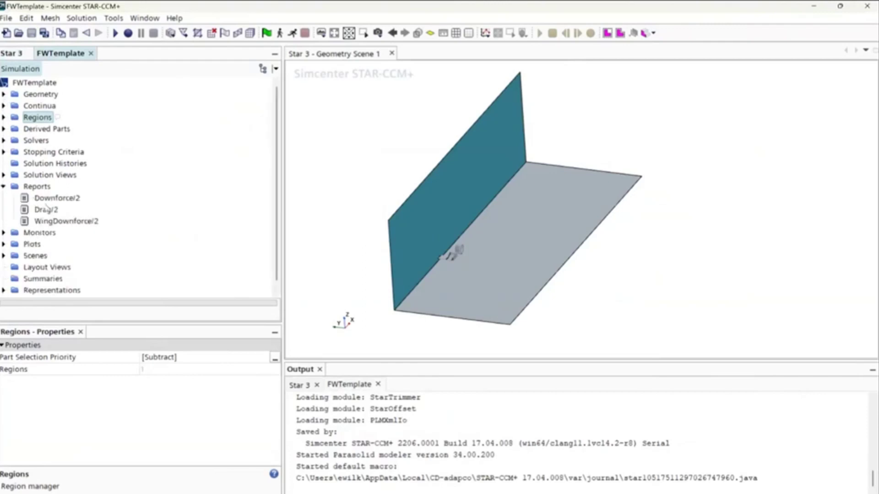
pyautogui.click(46, 209)
pyautogui.click(66, 221)
pyautogui.click(3, 186)
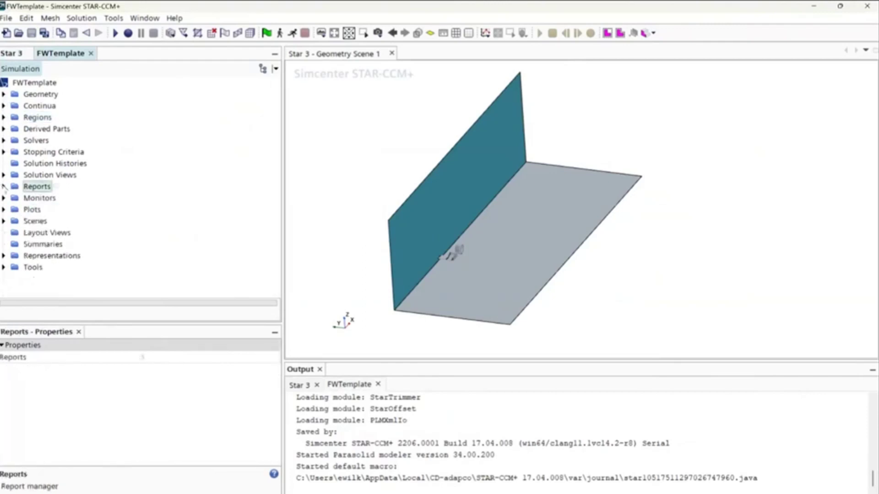
# - Copy the Automated Mesh operation from FWTemplate and paste it into the geometry Operations of Star 3
pyautogui.click(3, 94)
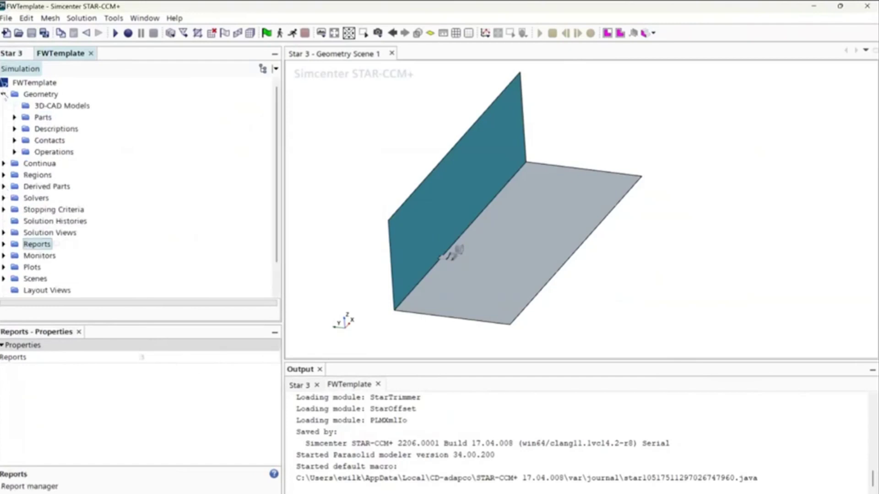
pyautogui.click(15, 152)
pyautogui.click(60, 206)
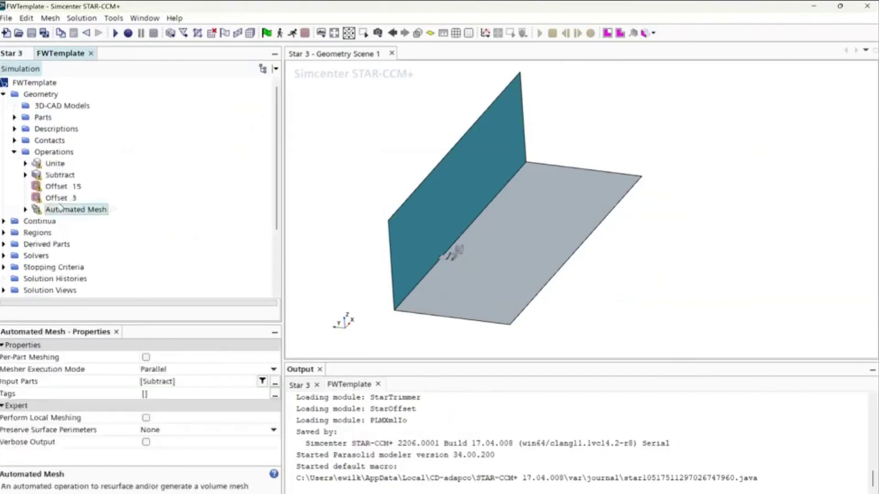
pyautogui.rightClick(60, 206)
pyautogui.click(92, 325)
pyautogui.click(19, 53)
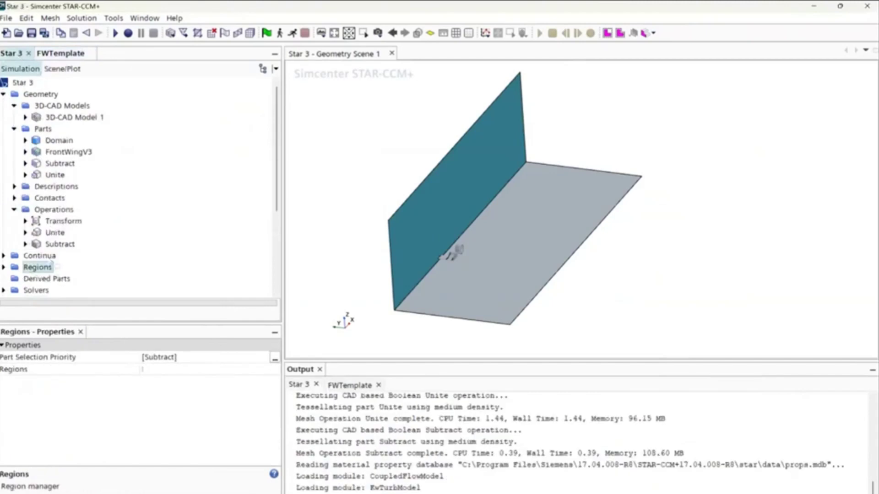
pyautogui.scroll(-1, 45, 171)
pyautogui.click(44, 173)
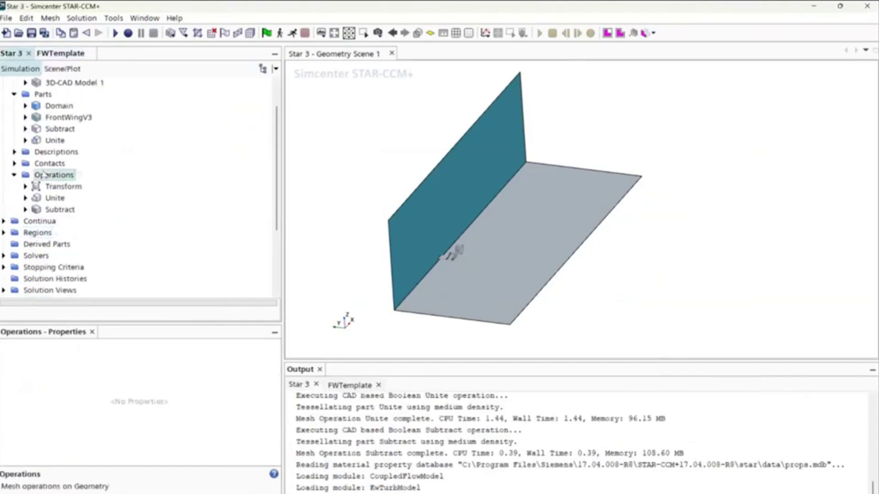
pyautogui.hotkey('ctrl', 'v')
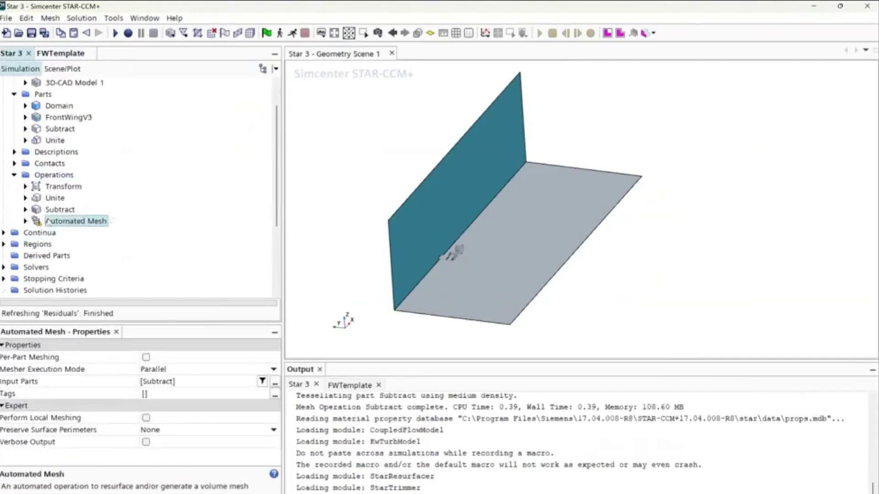
# - Examine the pasted Automated Mesh operation's input parts and its surface and volumetric custom controls
pyautogui.click(217, 382)
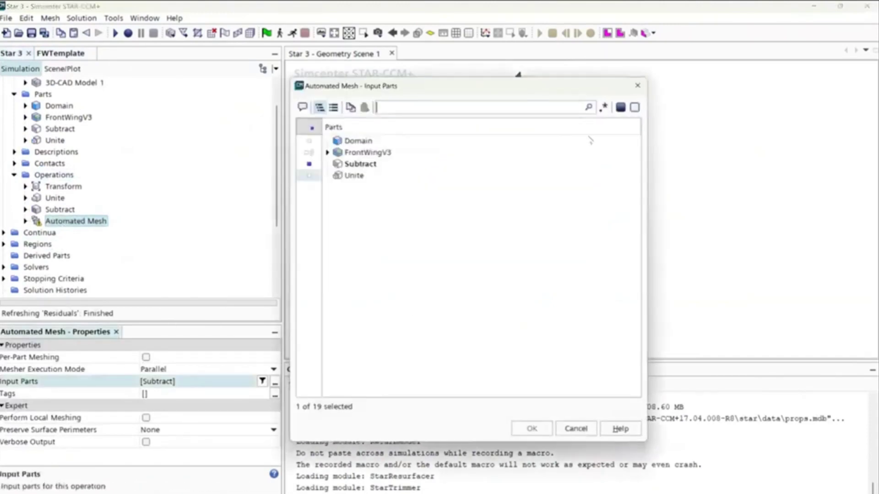
pyautogui.click(637, 85)
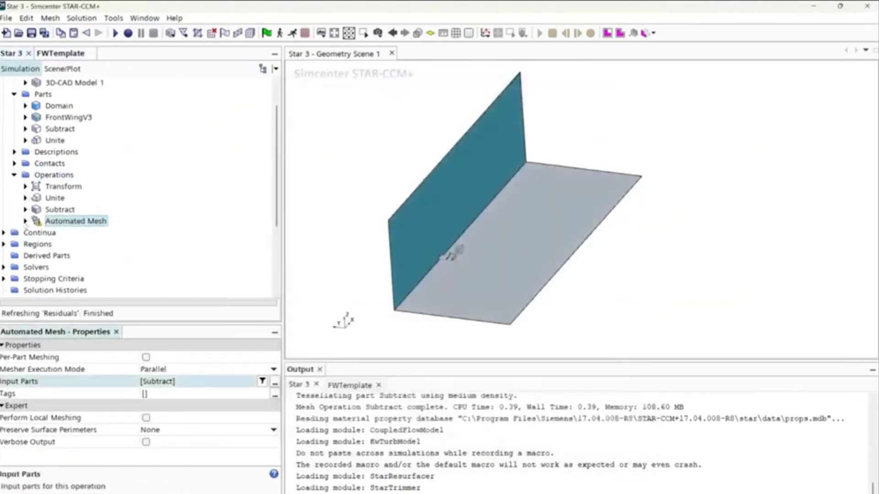
pyautogui.click(26, 221)
pyautogui.click(36, 256)
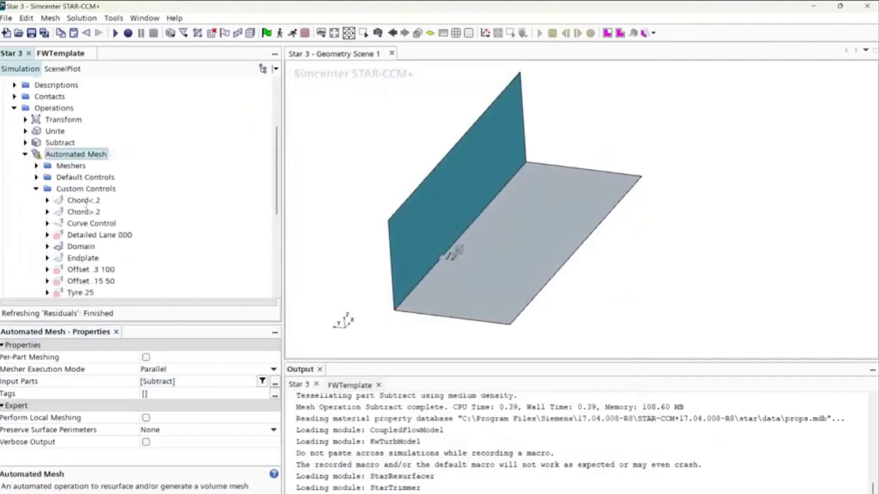
pyautogui.click(84, 201)
pyautogui.click(92, 236)
pyautogui.click(80, 247)
pyautogui.click(87, 282)
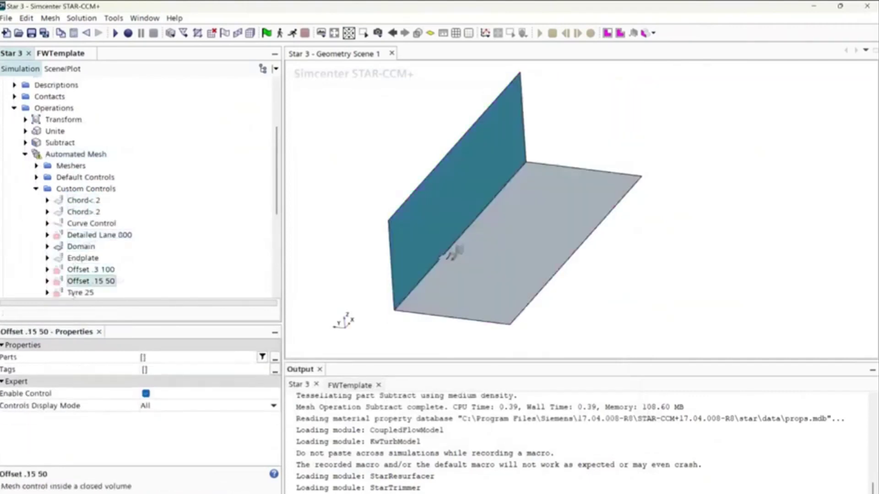
pyautogui.click(76, 294)
pyautogui.scroll(-3, 76, 270)
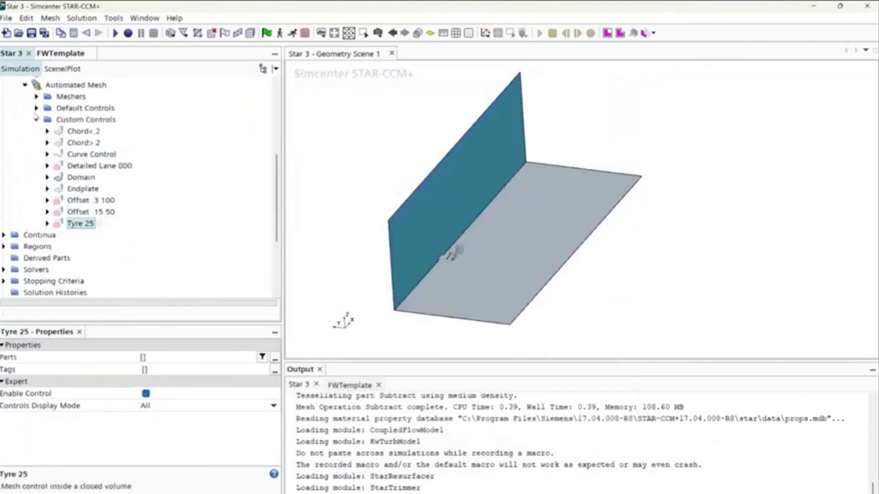
# - Examine the Automated Mesh default controls, from base size and surface sizes to prism layers and maximum cell size
pyautogui.click(36, 108)
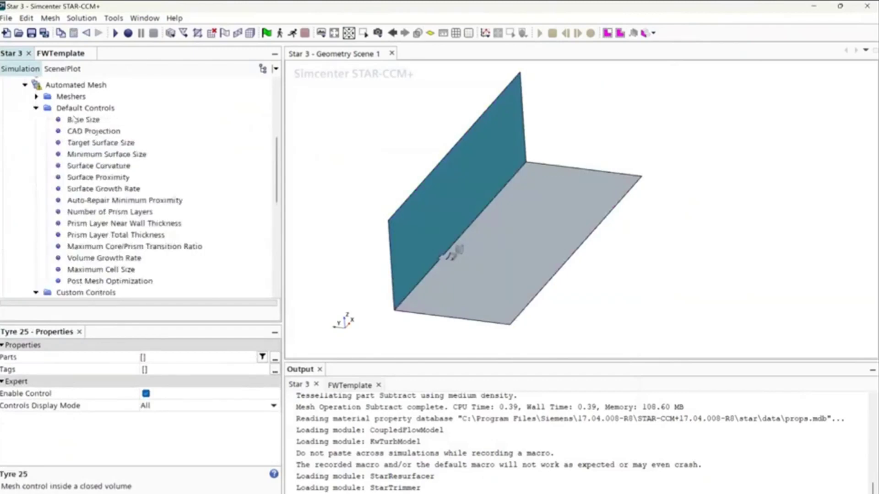
pyautogui.click(75, 119)
pyautogui.click(87, 131)
pyautogui.click(88, 155)
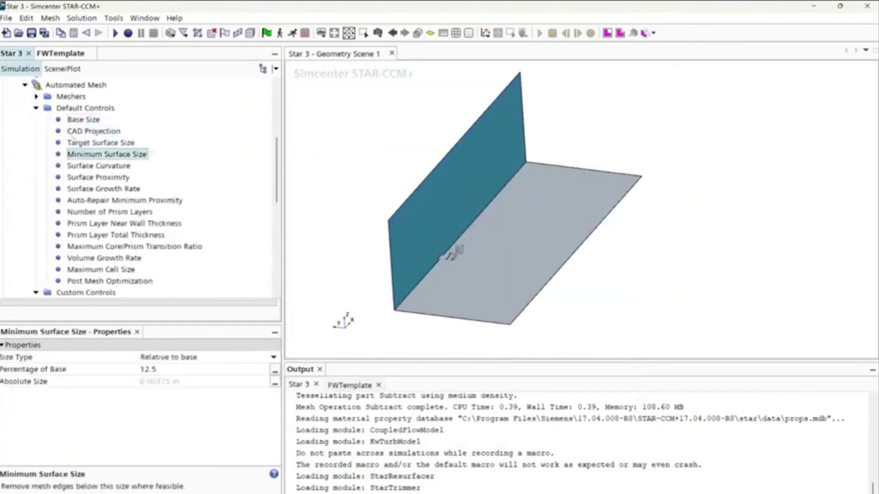
pyautogui.click(81, 120)
pyautogui.click(97, 132)
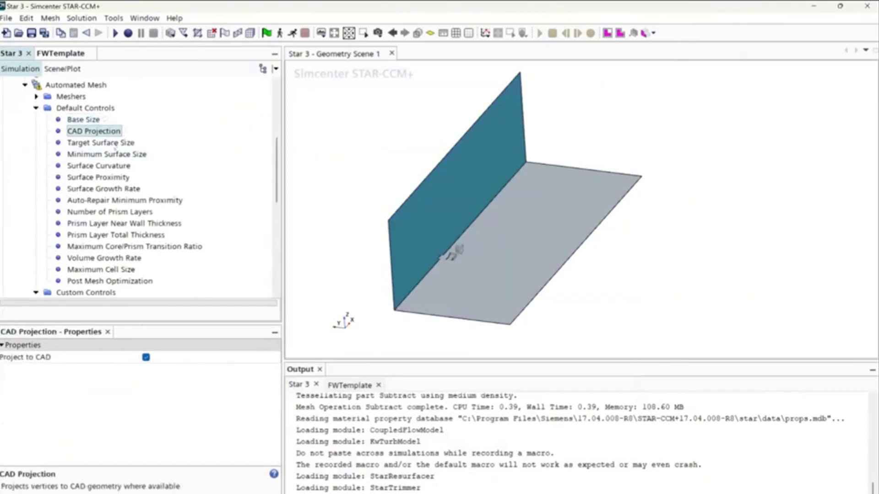
pyautogui.click(97, 177)
pyautogui.click(97, 200)
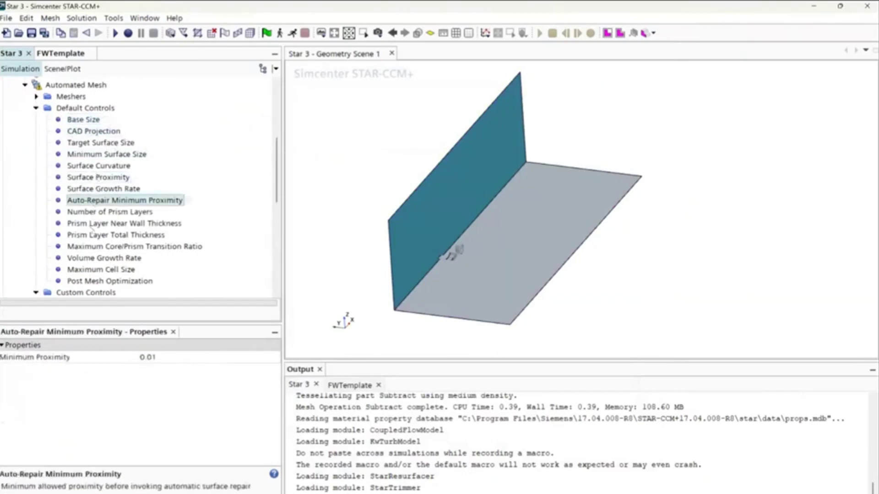
pyautogui.click(92, 224)
pyautogui.click(81, 120)
pyautogui.click(90, 133)
pyautogui.click(92, 166)
pyautogui.click(96, 200)
pyautogui.click(81, 213)
pyautogui.click(80, 270)
pyautogui.scroll(-3, 82, 229)
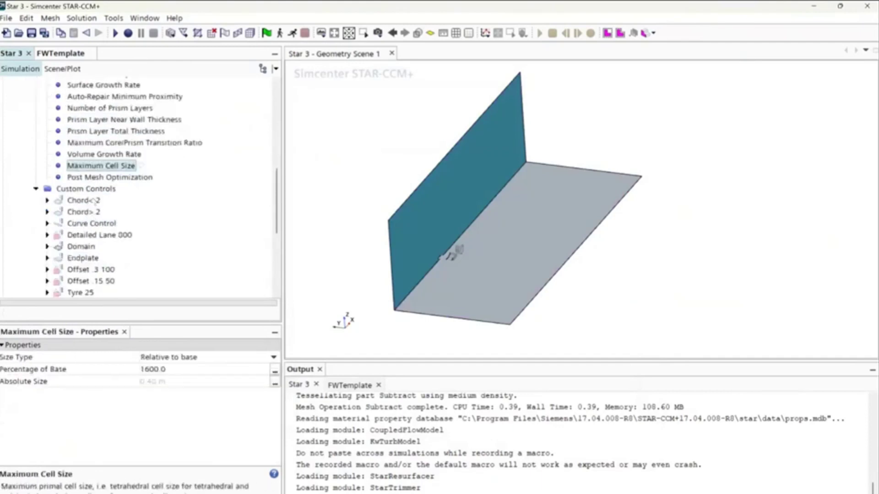
# - Check the Chord<.2 and Detailed Lane 800 custom controls and the mesh's Base Size setting
pyautogui.click(84, 201)
pyautogui.click(81, 235)
pyautogui.scroll(5, 87, 170)
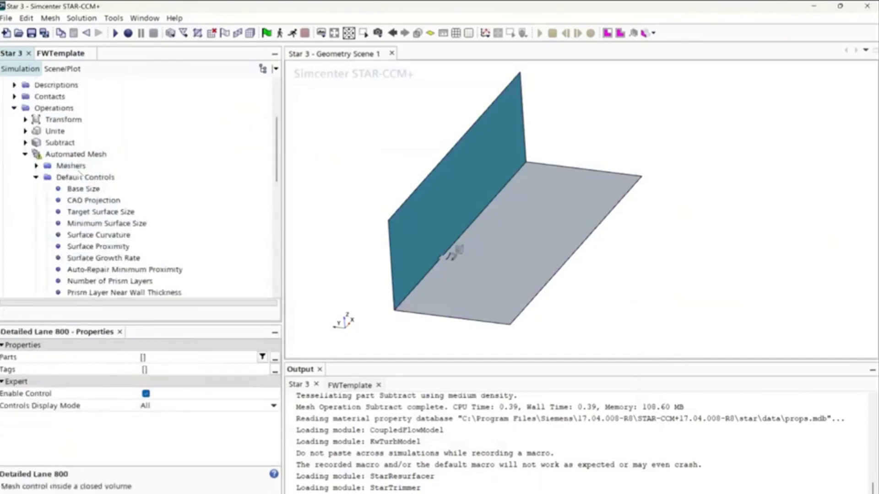
pyautogui.click(78, 188)
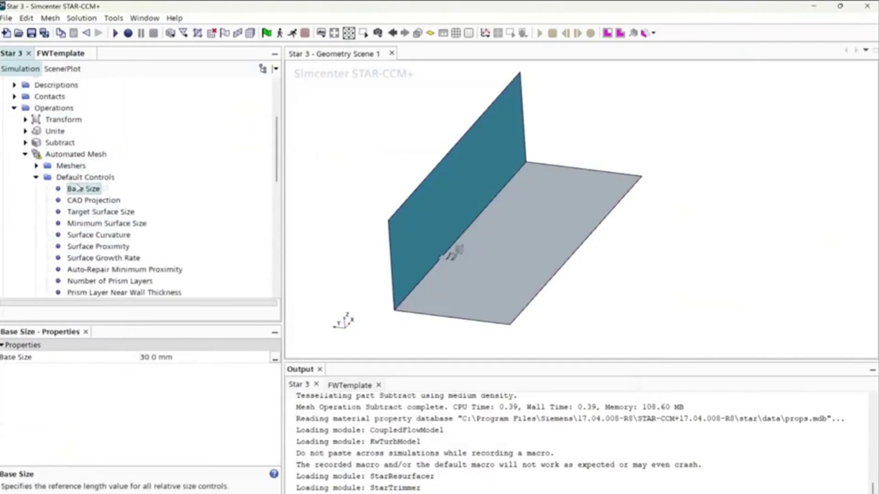
pyautogui.click(195, 358)
pyautogui.scroll(-6, 78, 194)
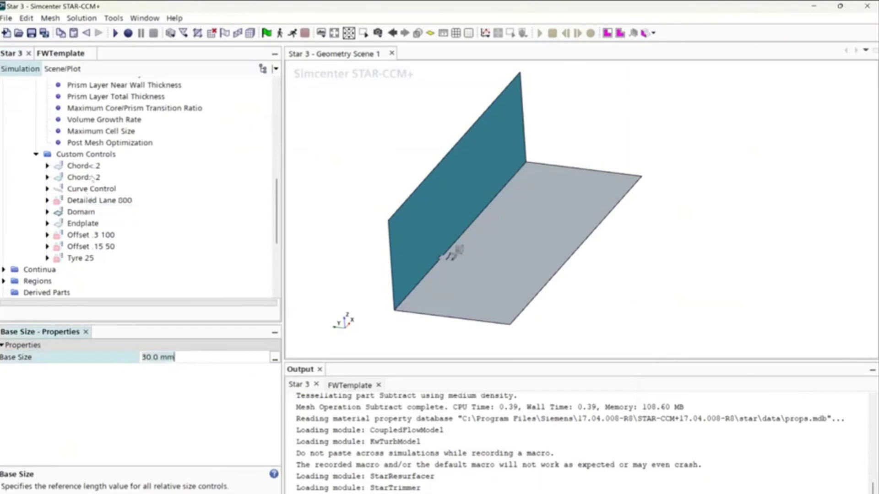
# - Assign the SecondElement2V3 and ThirdElement2V3 surfaces of FrontWingV3 under Unite to the Chord<.2 custom control
pyautogui.click(80, 168)
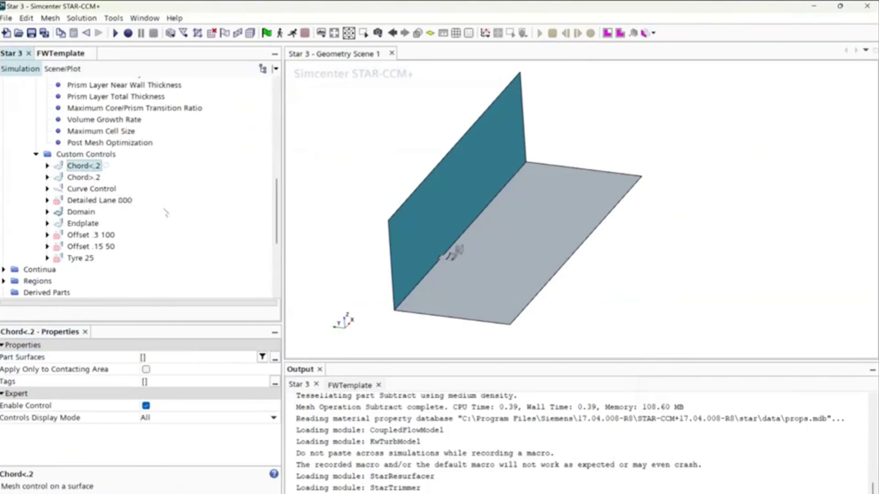
pyautogui.scroll(3, 78, 167)
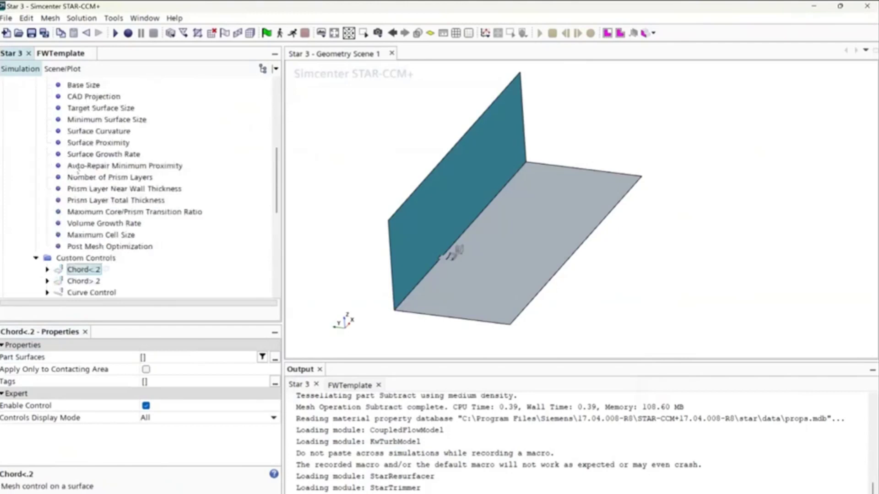
pyautogui.scroll(-3, 78, 173)
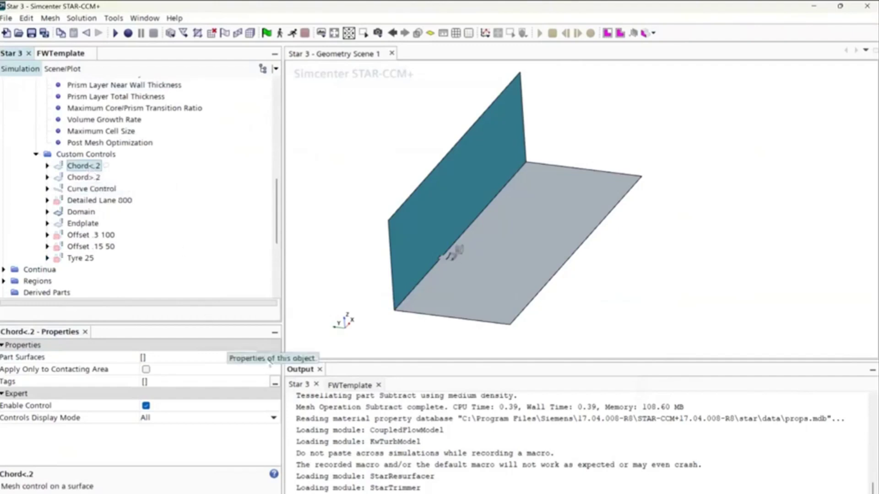
pyautogui.scroll(5, 454, 247)
pyautogui.scroll(3, 443, 214)
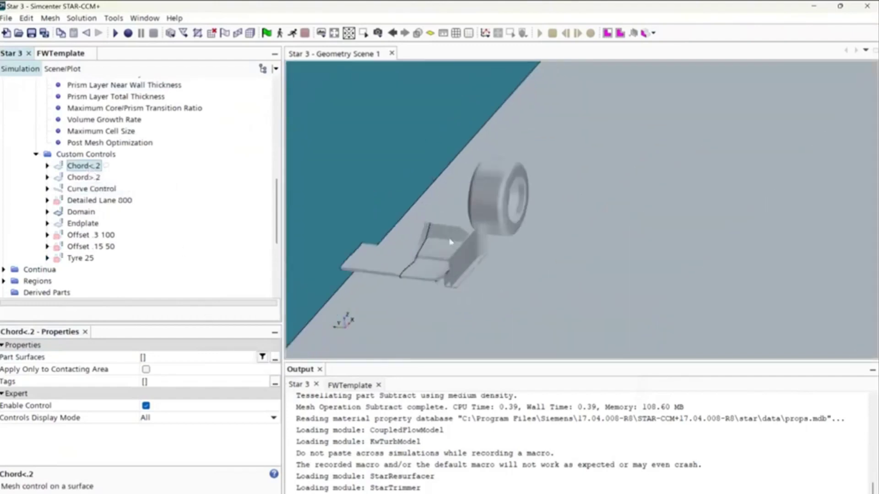
pyautogui.click(275, 358)
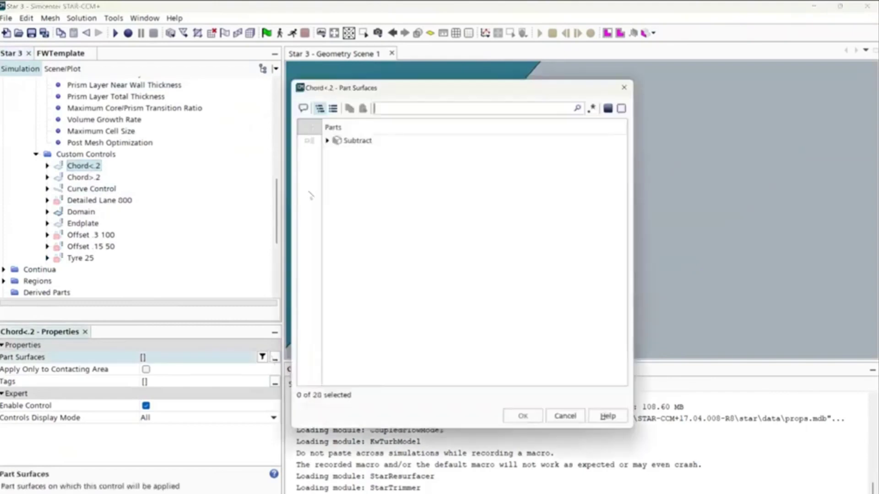
pyautogui.click(327, 140)
pyautogui.click(344, 165)
pyautogui.click(339, 164)
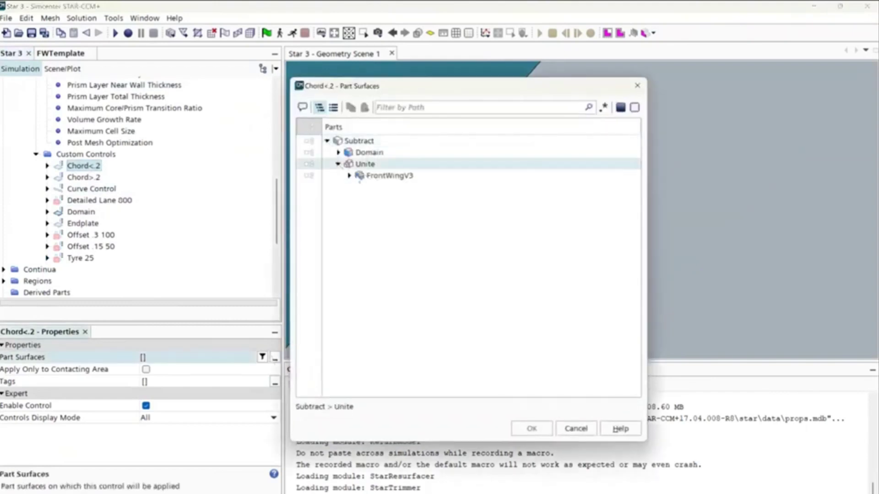
pyautogui.click(350, 176)
pyautogui.click(349, 176)
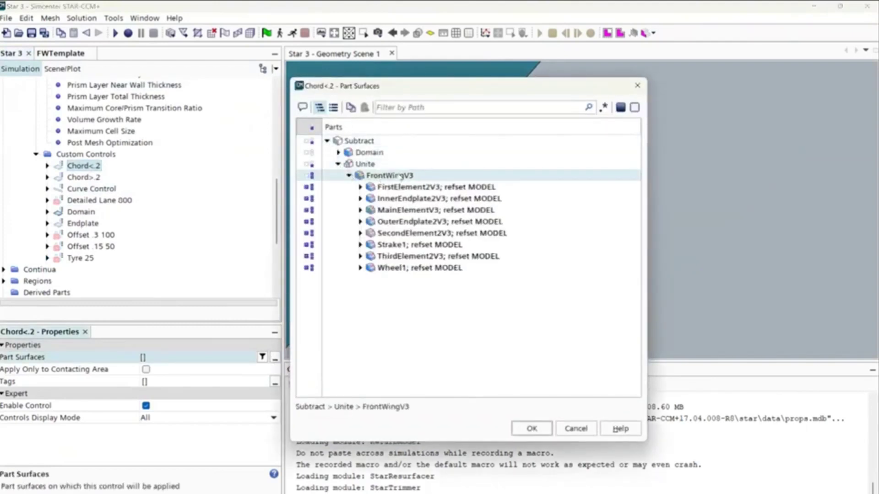
pyautogui.click(402, 234)
pyautogui.click(402, 234)
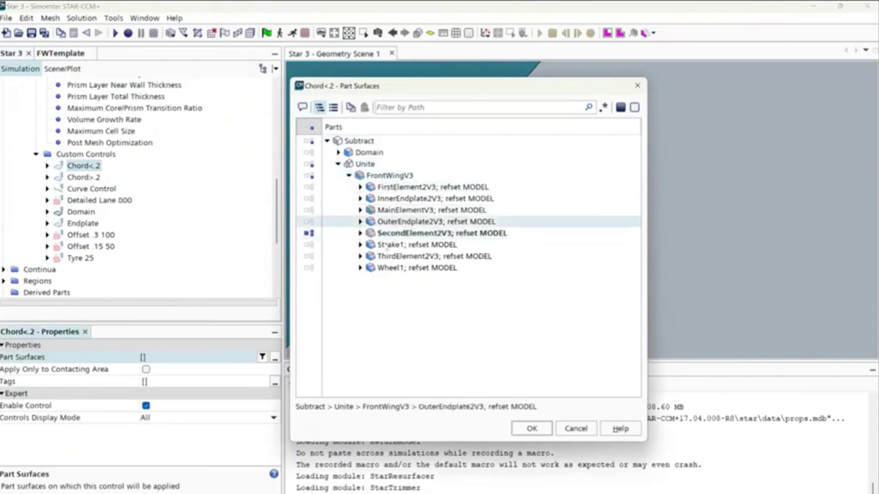
pyautogui.click(391, 257)
pyautogui.click(531, 429)
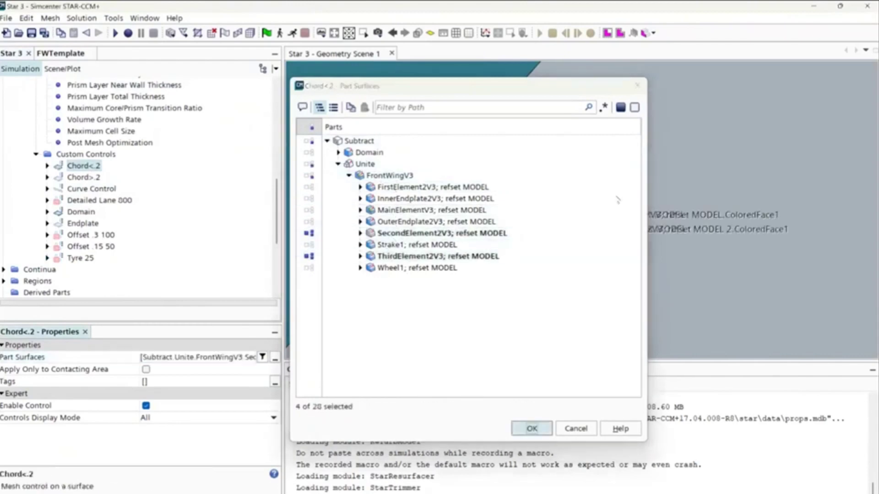
pyautogui.scroll(5, 552, 190)
pyautogui.moveTo(473, 204); pyautogui.dragTo(567, 146, button='right')
pyautogui.click(87, 177)
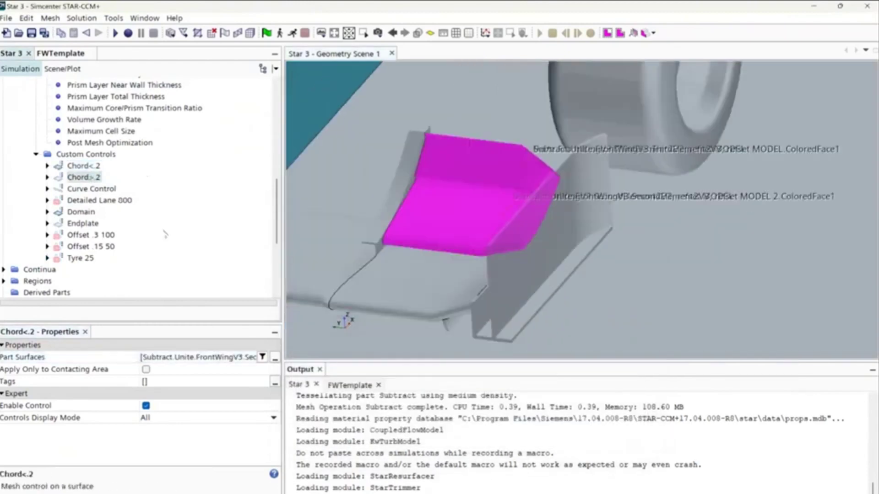
pyautogui.click(275, 358)
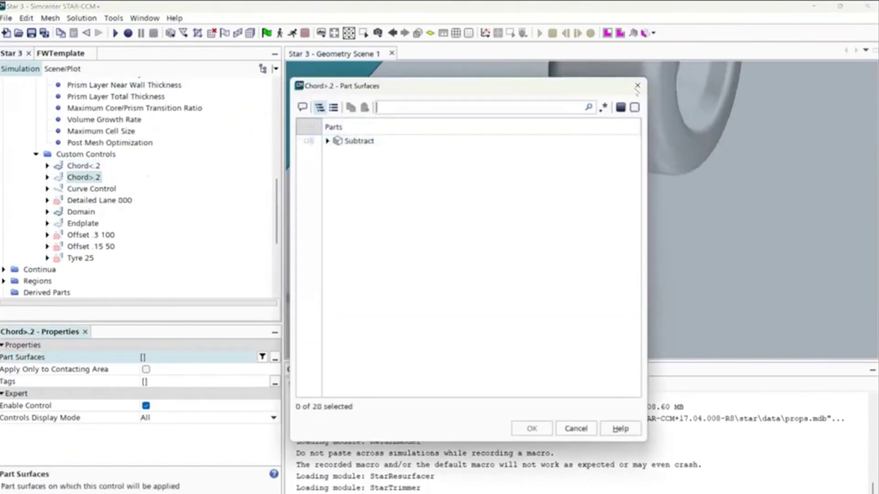
pyautogui.click(637, 86)
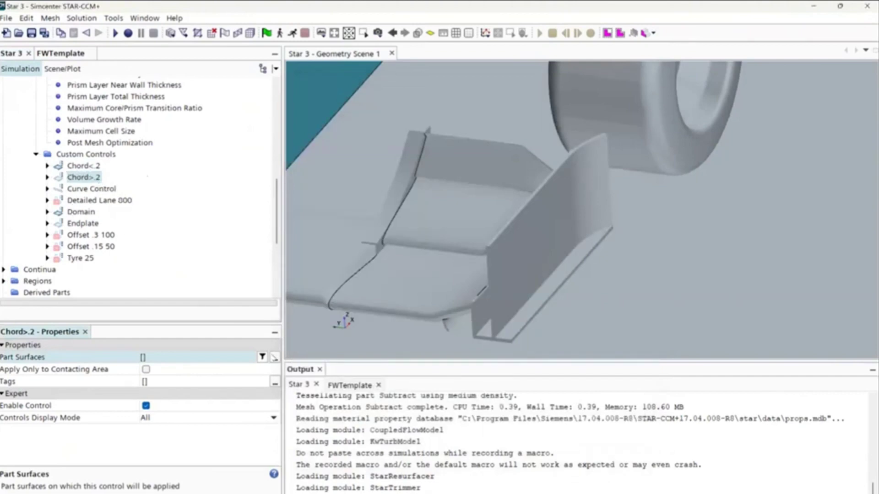
# - Assign the FirstElement2V3 and MainElementV3 surfaces of FrontWingV3 under Unite to the Chord>.2 custom control
pyautogui.scroll(-3, 461, 245)
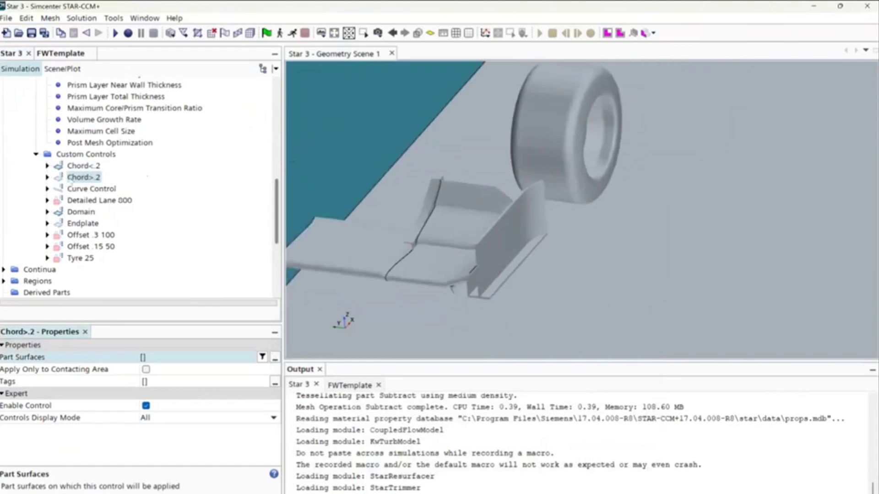
pyautogui.click(78, 178)
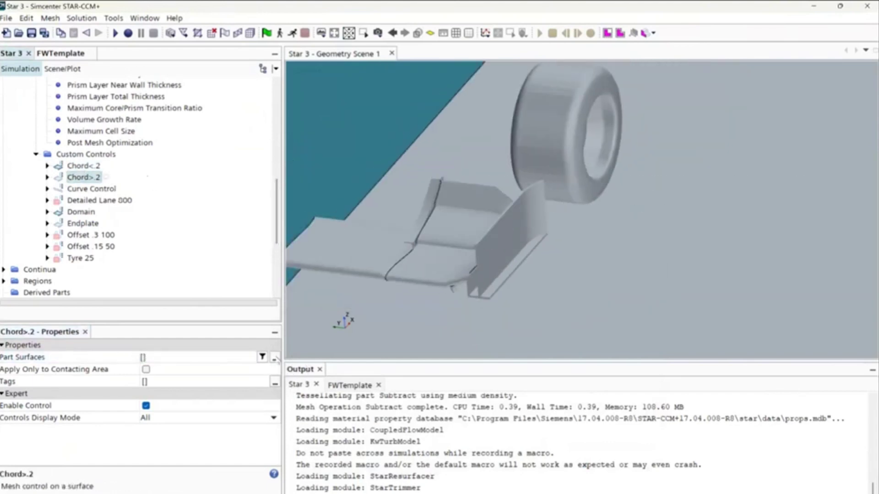
pyautogui.click(274, 359)
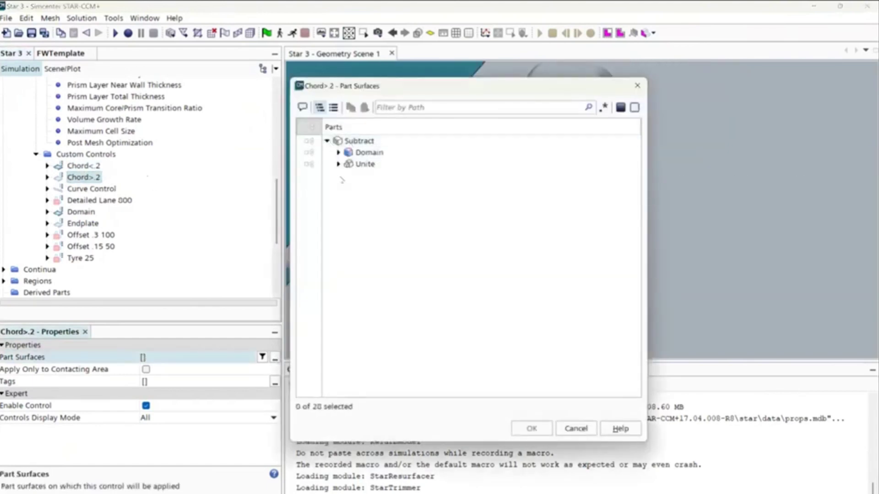
pyautogui.click(339, 165)
pyautogui.click(349, 176)
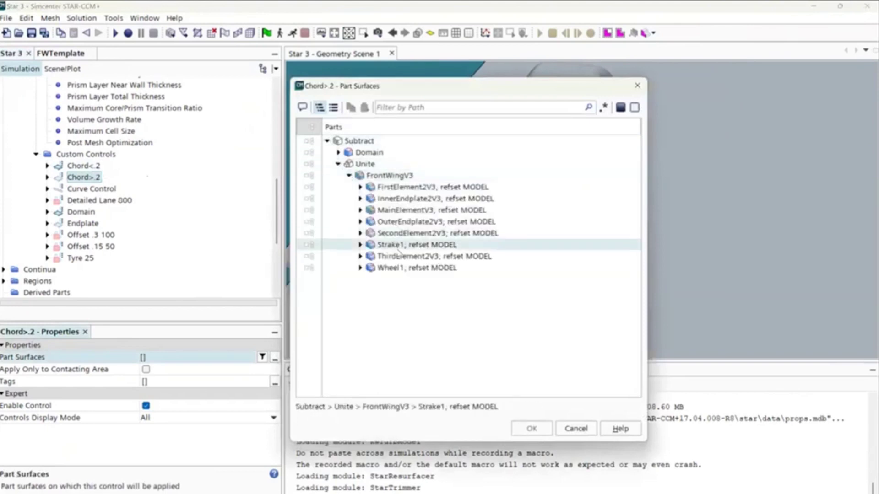
pyautogui.click(405, 210)
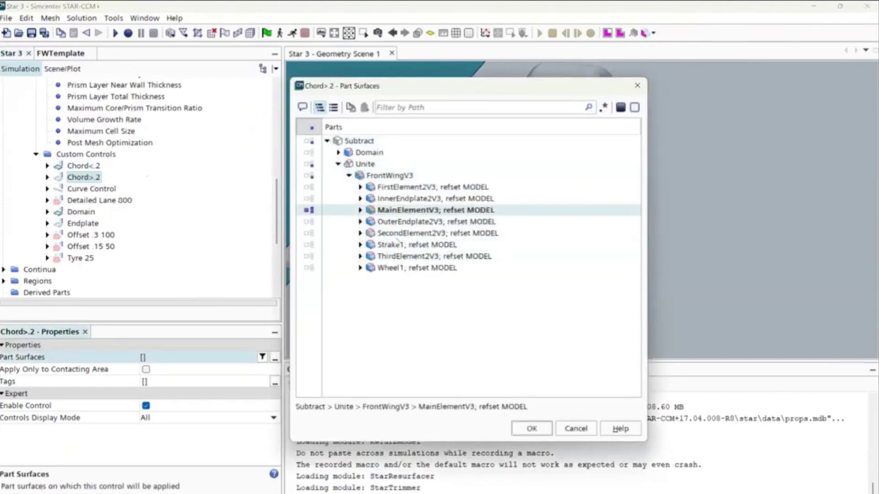
pyautogui.click(415, 188)
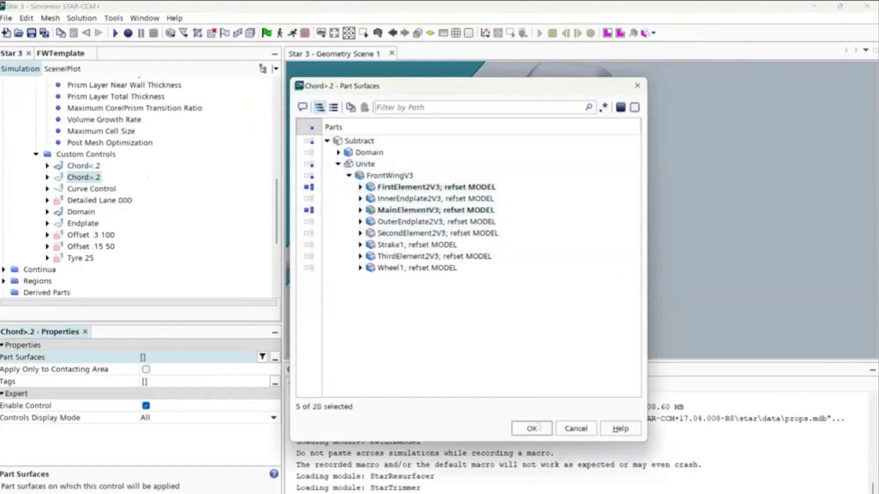
pyautogui.click(531, 429)
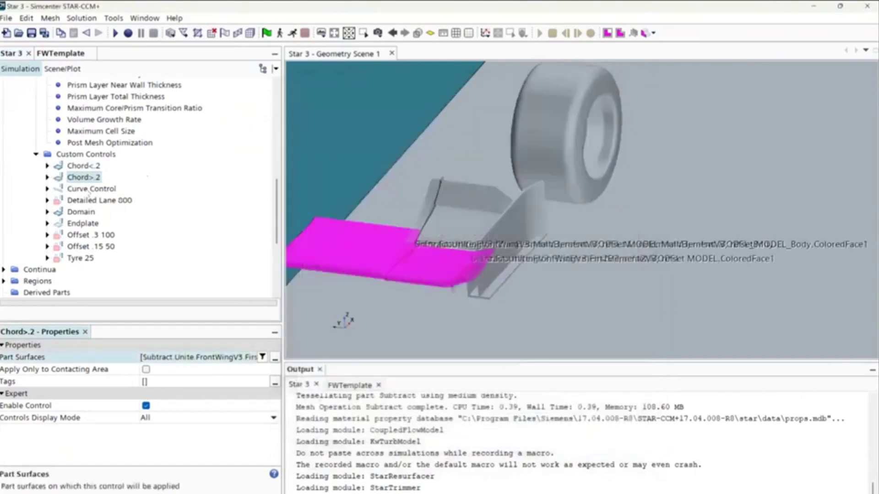
# - Assign all FrontWingV3 part curves under Subtract > Unite to the Curve Control custom control
pyautogui.click(92, 189)
pyautogui.click(275, 358)
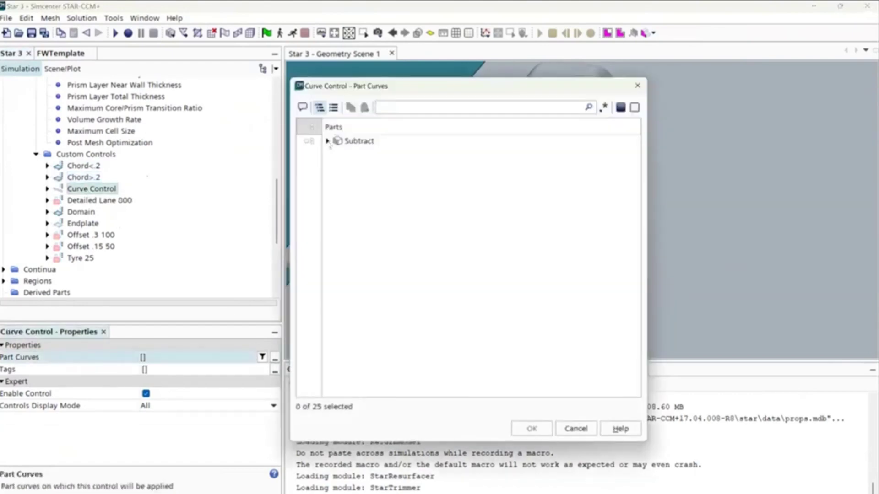
pyautogui.click(327, 141)
pyautogui.click(338, 176)
pyautogui.click(392, 212)
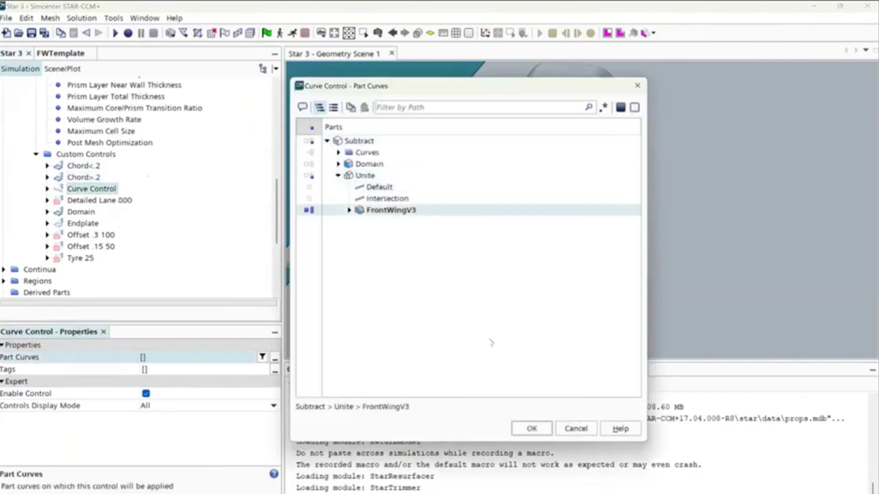
pyautogui.click(531, 428)
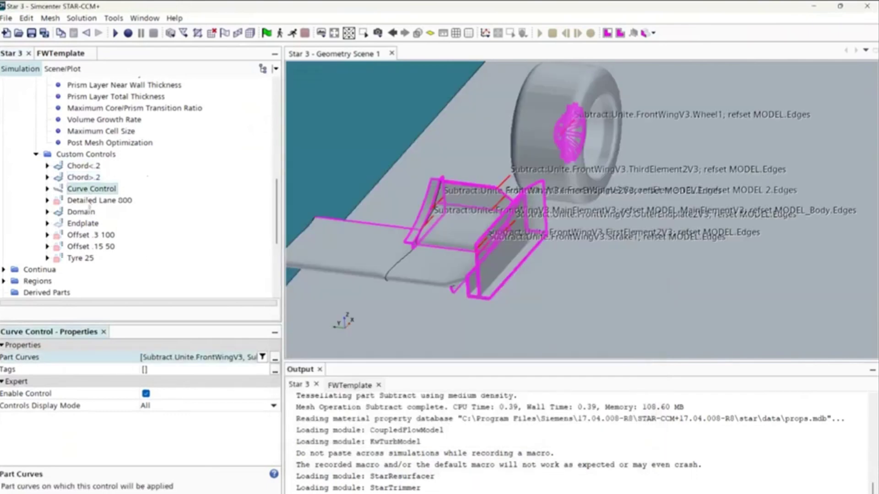
# - Assign the InnerEndplate2V3, OuterEndplate2V3 and Strake1 surfaces of FrontWingV3 to the Endplate custom control
pyautogui.click(90, 201)
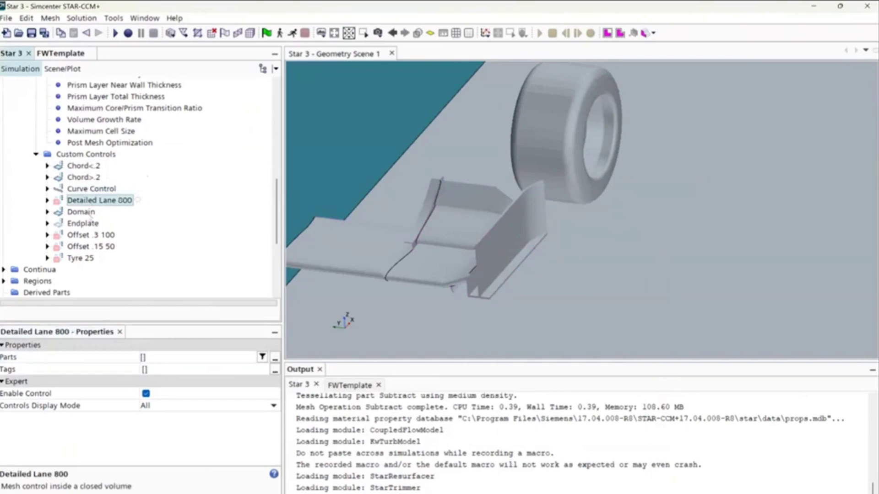
pyautogui.click(86, 236)
pyautogui.click(81, 248)
pyautogui.click(82, 224)
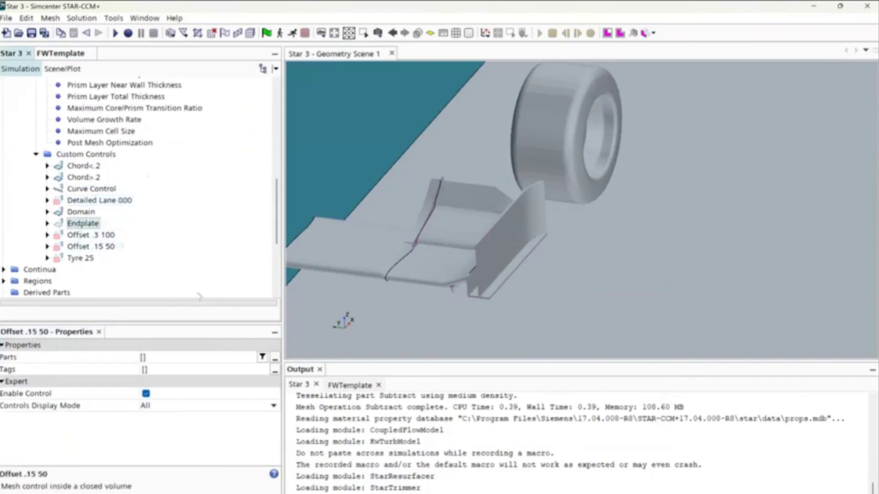
pyautogui.click(275, 358)
pyautogui.click(326, 141)
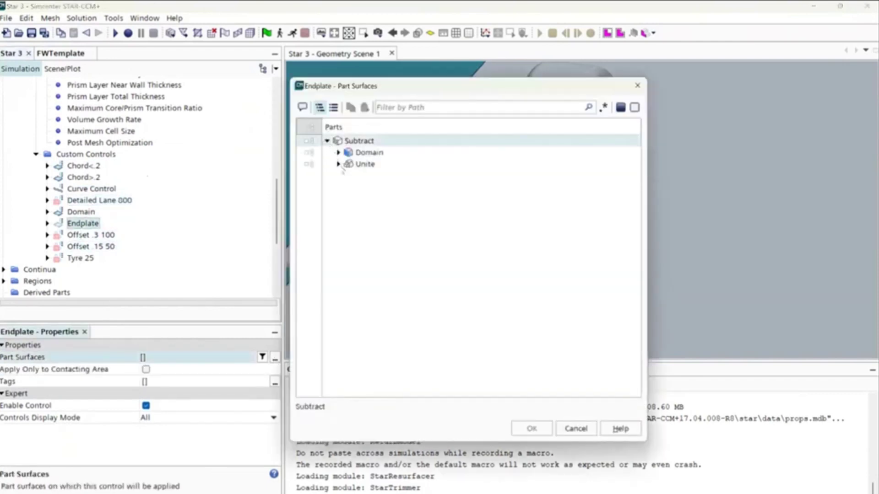
pyautogui.click(338, 164)
pyautogui.click(352, 179)
pyautogui.click(349, 176)
pyautogui.click(399, 198)
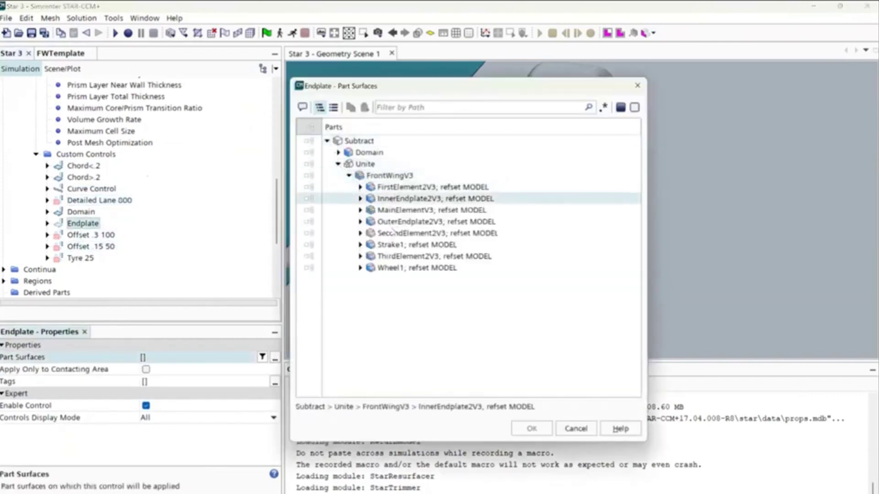
pyautogui.click(402, 222)
pyautogui.click(402, 245)
pyautogui.keyDown('ctrl'); pyautogui.click(402, 222); pyautogui.keyUp('ctrl')
pyautogui.keyDown('ctrl'); pyautogui.click(399, 199); pyautogui.keyUp('ctrl')
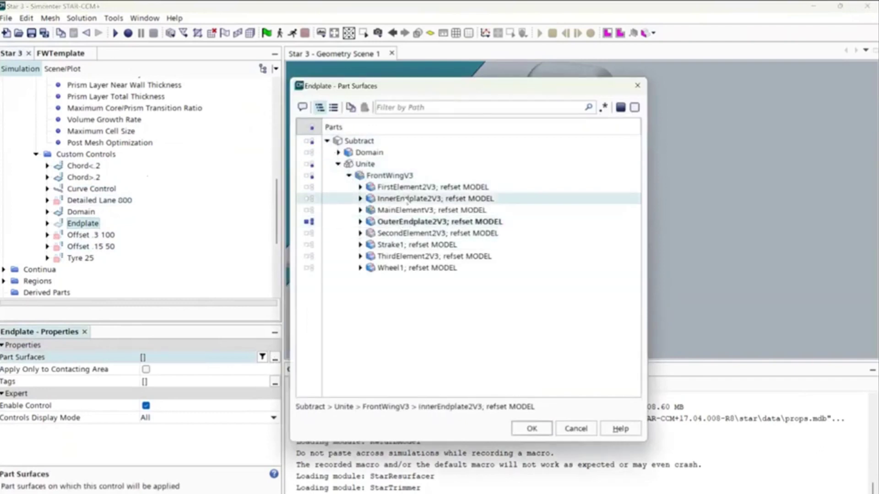
pyautogui.keyDown('ctrl'); pyautogui.click(406, 246); pyautogui.keyUp('ctrl')
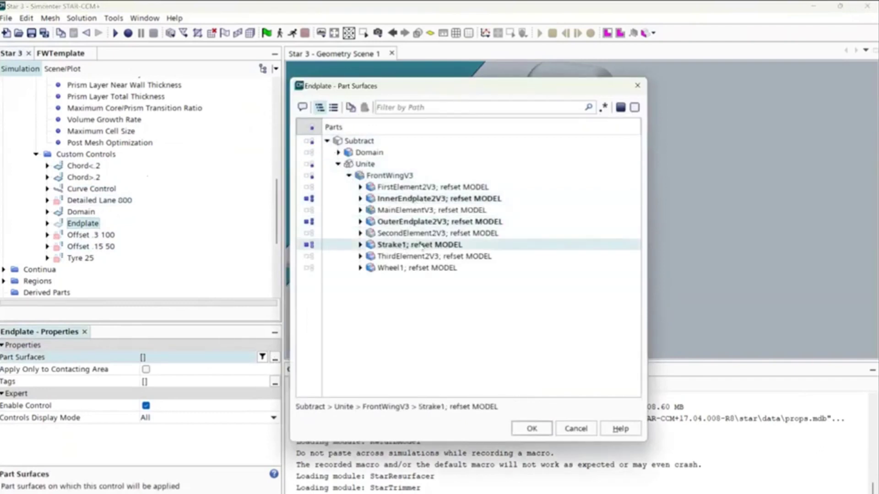
pyautogui.click(532, 428)
pyautogui.moveTo(506, 267); pyautogui.dragTo(471, 275)
pyautogui.scroll(-3, 441, 265)
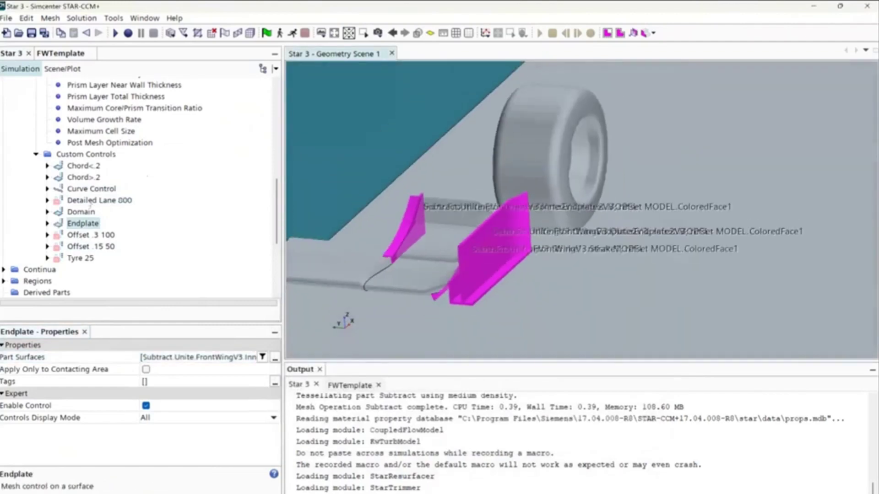
# - Review the part assignments of every custom control, from Chord<.2 through Tyre 25
pyautogui.click(90, 201)
pyautogui.click(89, 235)
pyautogui.click(80, 258)
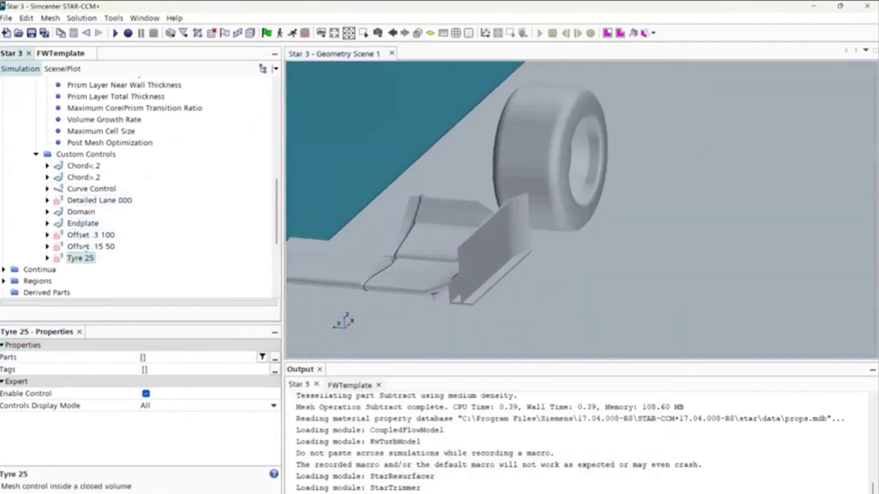
pyautogui.click(87, 247)
pyautogui.click(82, 223)
pyautogui.click(81, 212)
pyautogui.click(84, 192)
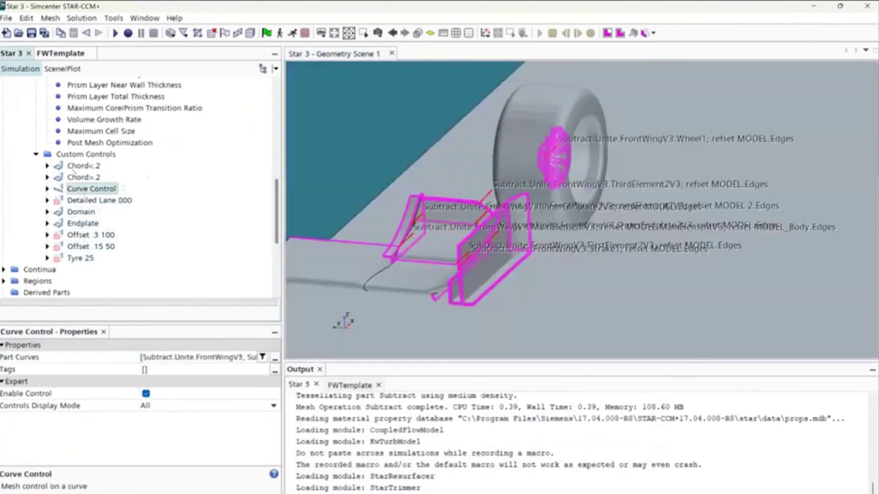
pyautogui.click(76, 168)
pyautogui.press('Down')
pyautogui.press('Down')
pyautogui.press('Down')
pyautogui.press('Down')
pyautogui.press('Down')
pyautogui.press('Down')
pyautogui.press('Down')
pyautogui.press('Down')
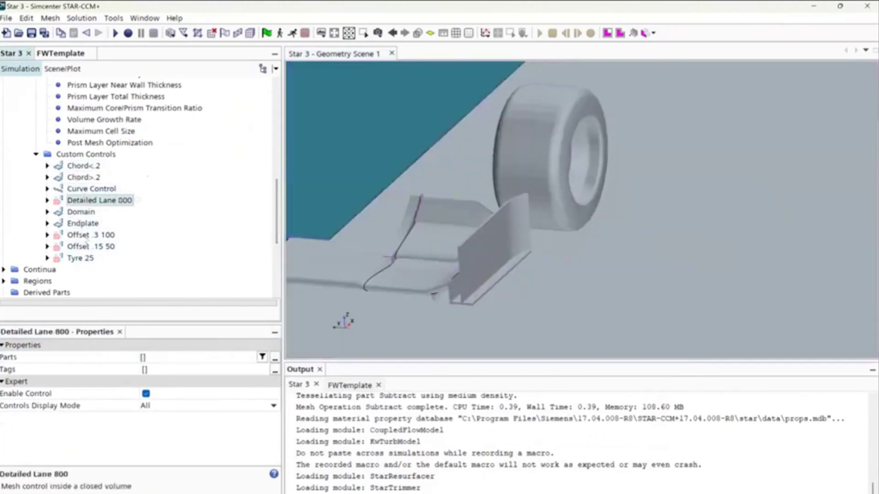
pyautogui.press('Up')
pyautogui.press('Up')
pyautogui.press('Up')
pyautogui.press('Up')
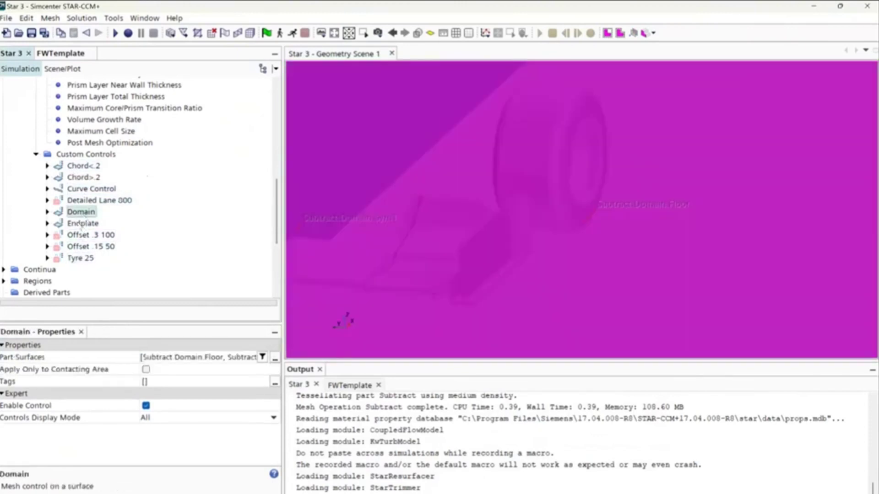
pyautogui.click(81, 223)
pyautogui.click(81, 214)
pyautogui.click(82, 180)
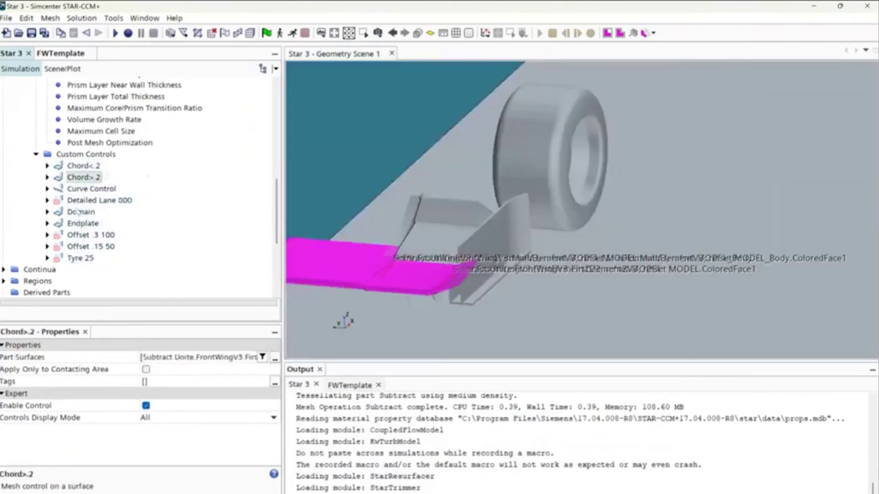
# - Check the Domain custom control's Target Surface Size and Minimum Surface Size values
pyautogui.click(78, 211)
pyautogui.click(47, 212)
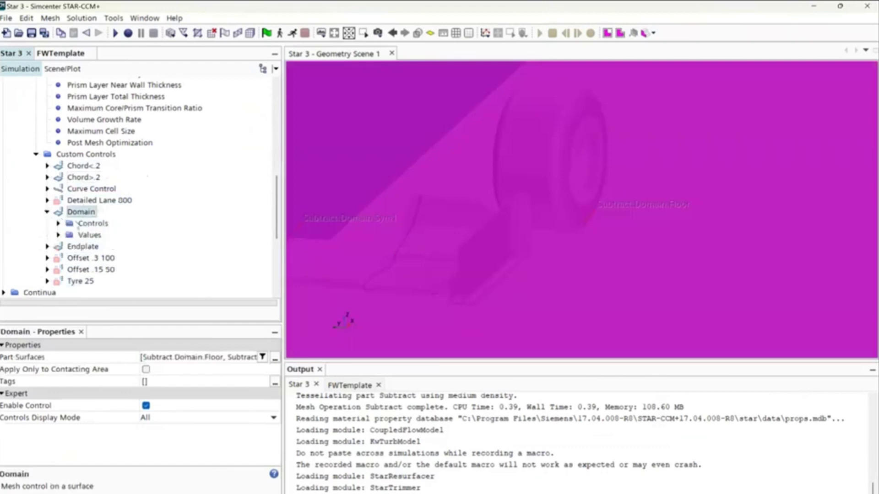
pyautogui.click(78, 224)
pyautogui.click(58, 235)
pyautogui.click(102, 247)
pyautogui.click(105, 258)
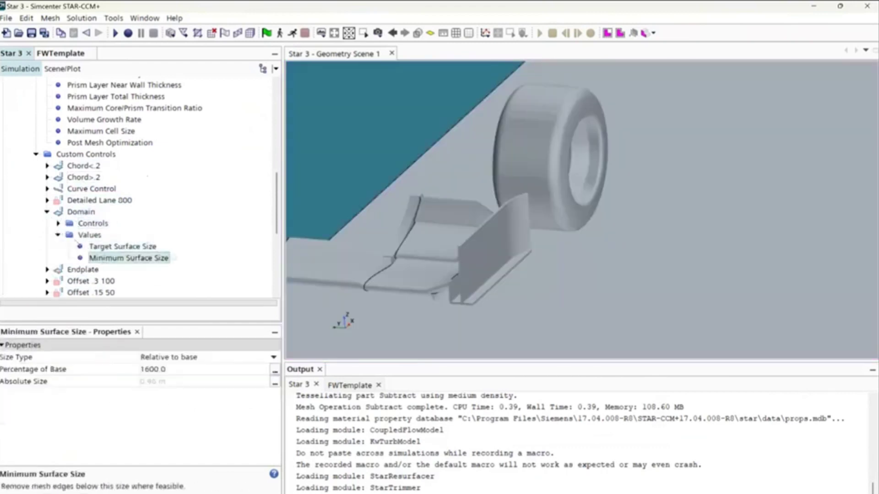
pyautogui.click(58, 235)
pyautogui.click(47, 213)
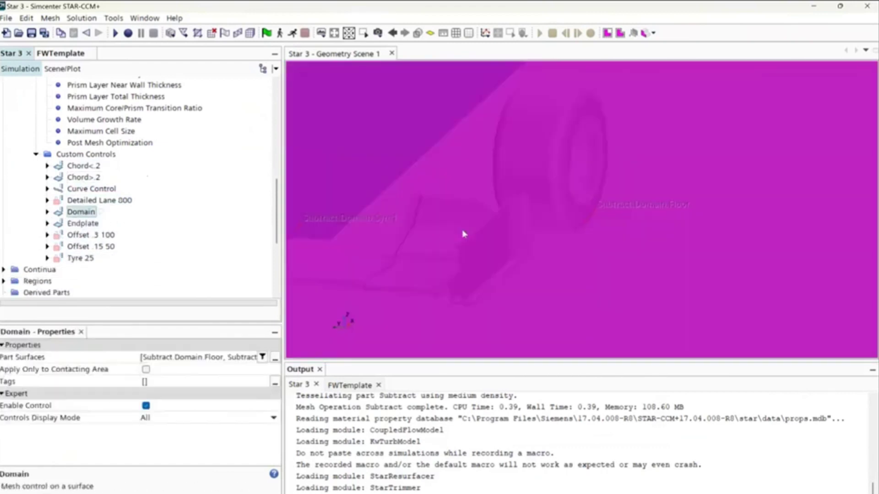
# - Inspect the whole domain and recheck which geometry the Domain, Endplate, Curve Control and volumetric controls cover
pyautogui.scroll(-10, 463, 230)
pyautogui.click(525, 257)
pyautogui.scroll(8, 466, 229)
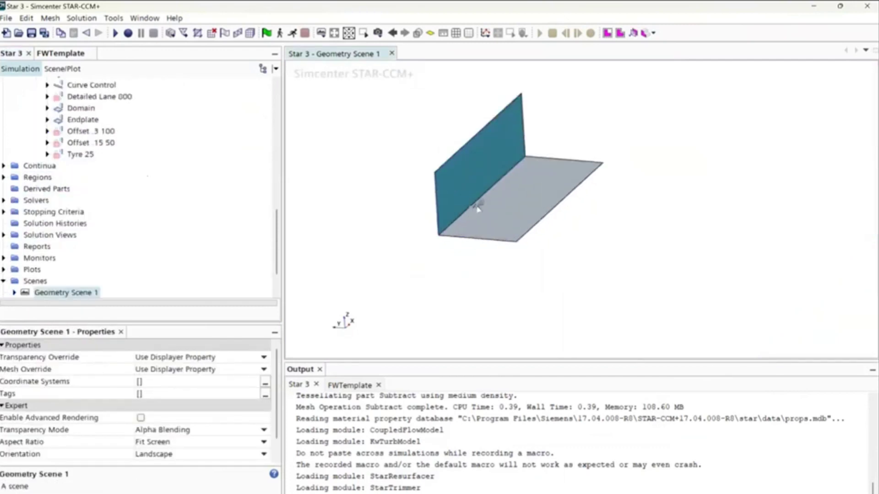
pyautogui.scroll(4, 67, 177)
pyautogui.click(77, 270)
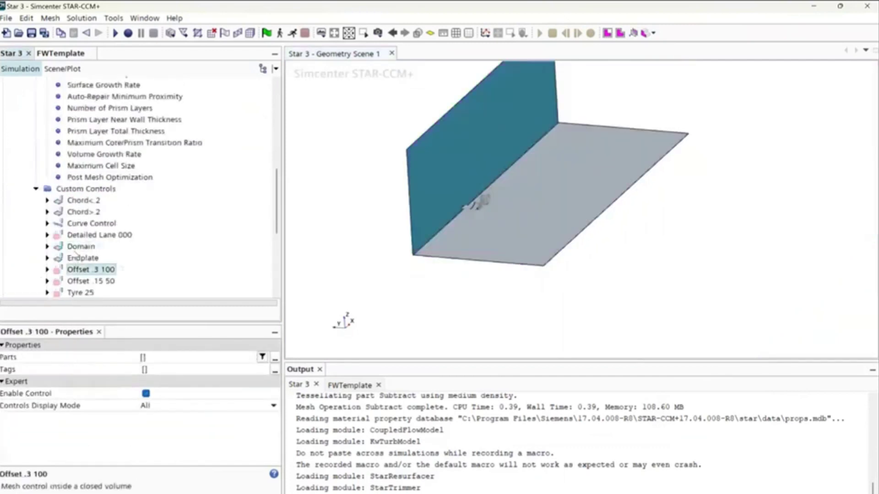
pyautogui.click(81, 246)
pyautogui.click(83, 257)
pyautogui.scroll(8, 493, 223)
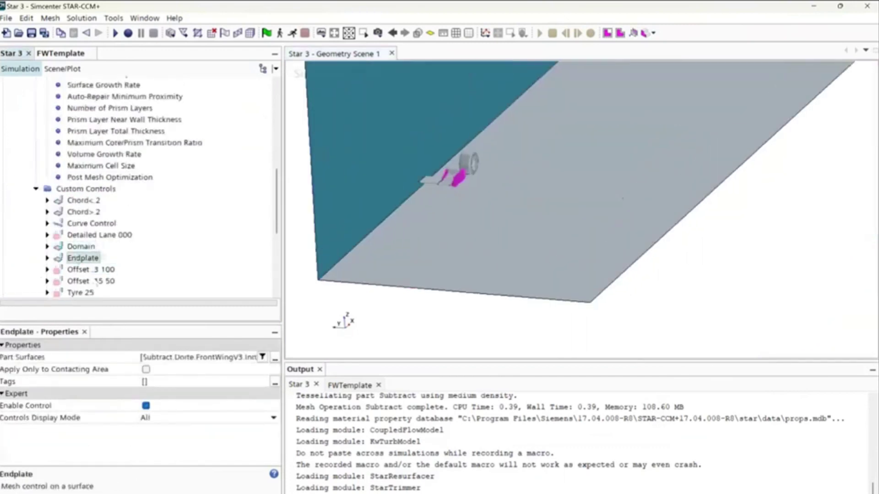
pyautogui.click(95, 226)
pyautogui.moveTo(500, 175); pyautogui.dragTo(501, 236, button='middle')
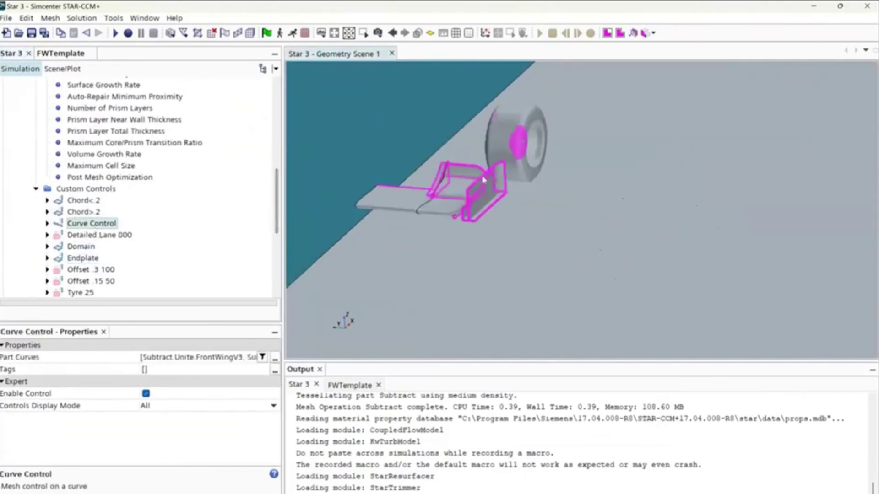
pyautogui.click(84, 235)
pyautogui.click(84, 270)
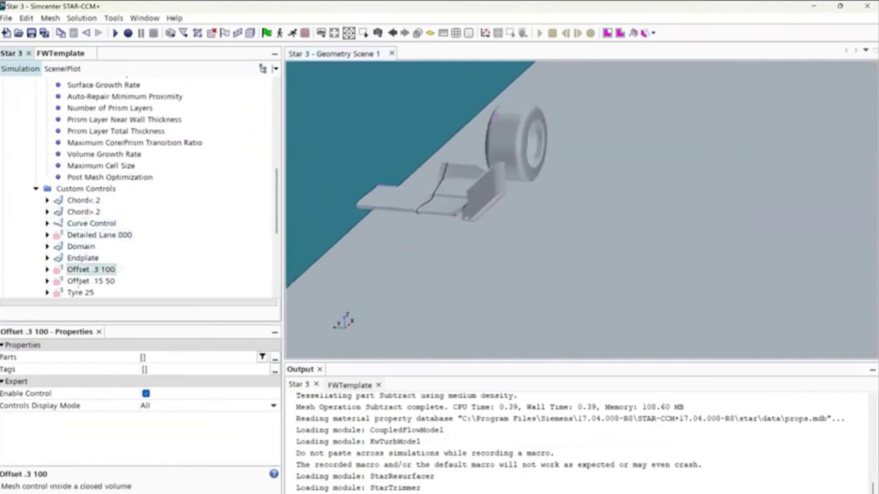
pyautogui.click(79, 281)
pyautogui.click(77, 293)
pyautogui.click(81, 246)
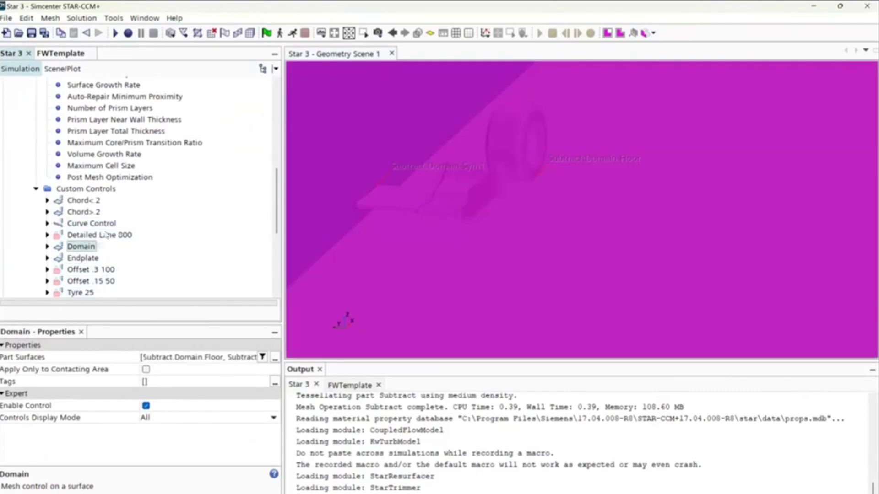
pyautogui.click(83, 235)
pyautogui.scroll(-3, 534, 196)
# - Start a new block shape part under the geometry parts
pyautogui.scroll(6, 28, 192)
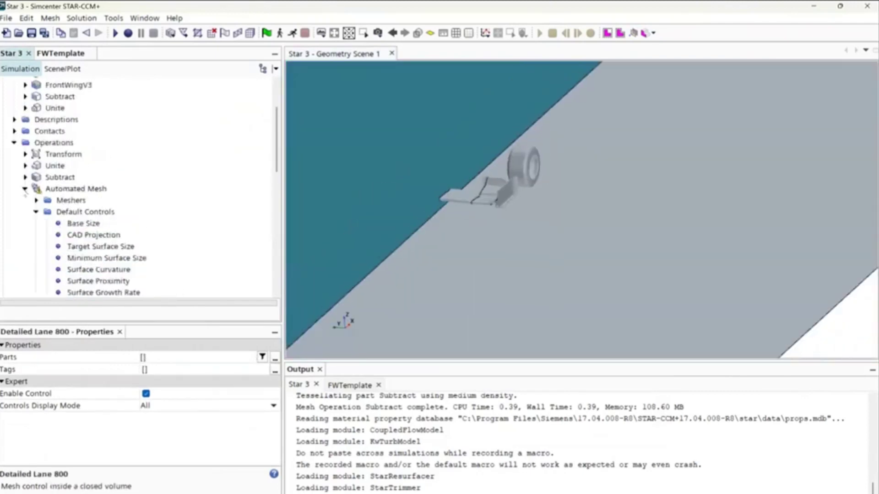
pyautogui.click(25, 189)
pyautogui.scroll(2, 85, 187)
pyautogui.scroll(-3, 598, 186)
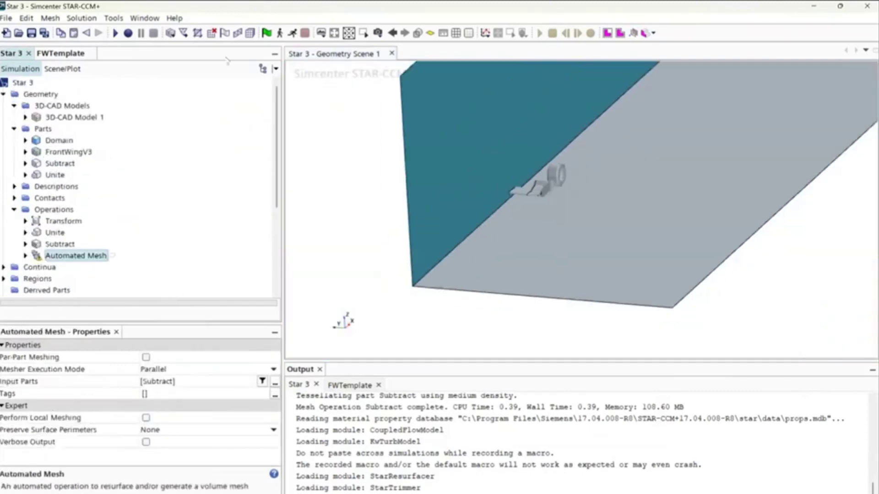
pyautogui.click(41, 130)
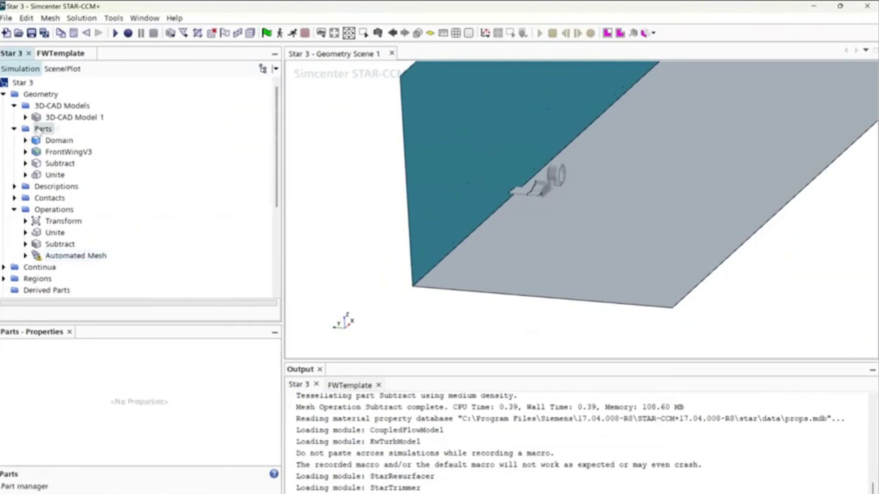
pyautogui.rightClick(41, 129)
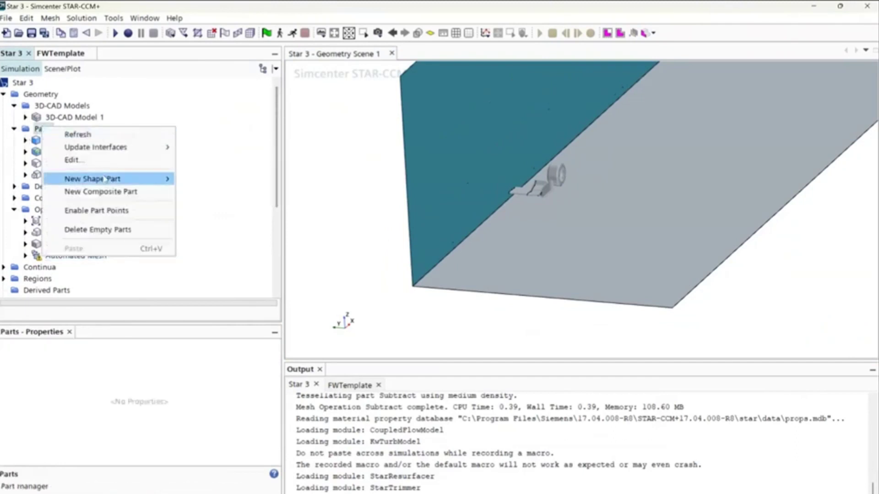
pyautogui.moveTo(115, 178)
pyautogui.click(221, 179)
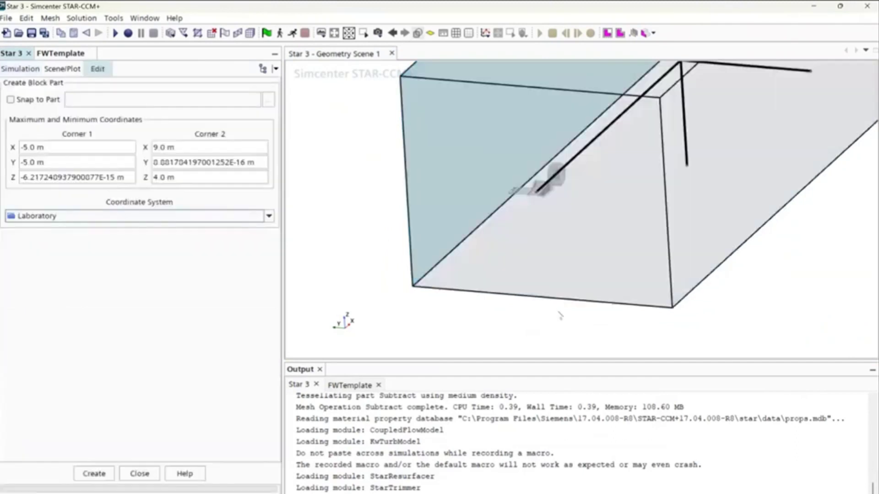
# - Resize the block's cross-section around the wing and wheel to about -0.72 to 0.21 m in Y and -0.24 to 0.52 m in Z
pyautogui.click(467, 328)
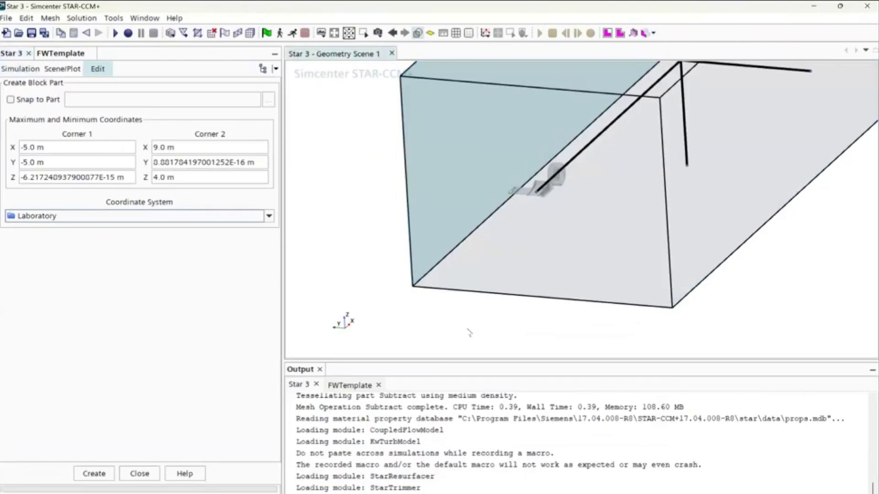
pyautogui.press('t')
pyautogui.press('f')
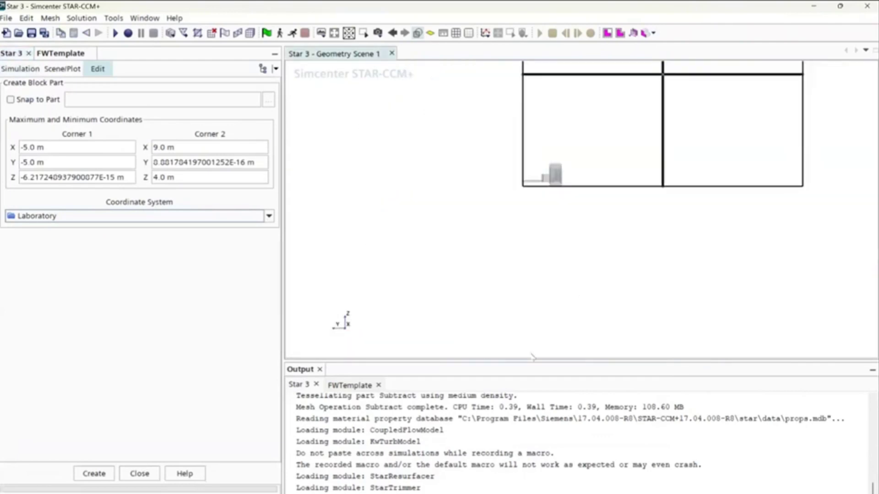
pyautogui.moveTo(707, 174); pyautogui.dragTo(467, 173)
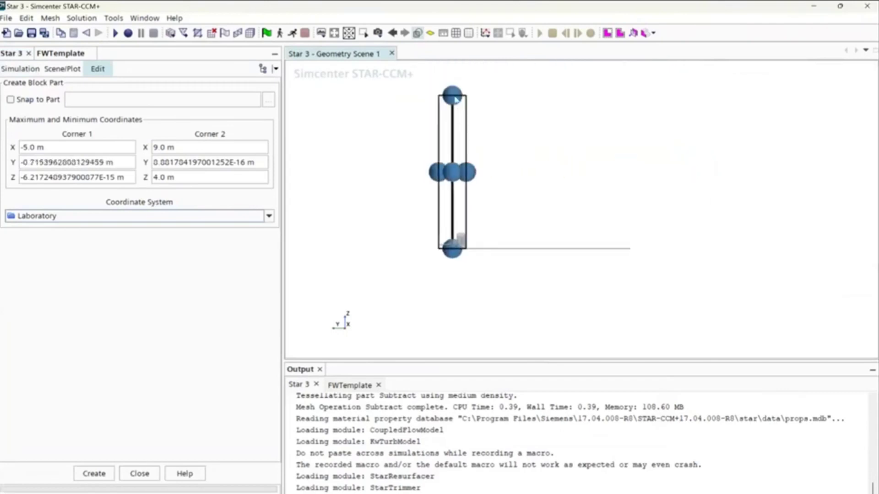
pyautogui.moveTo(455, 99); pyautogui.dragTo(448, 259)
pyautogui.moveTo(428, 238); pyautogui.dragTo(414, 237)
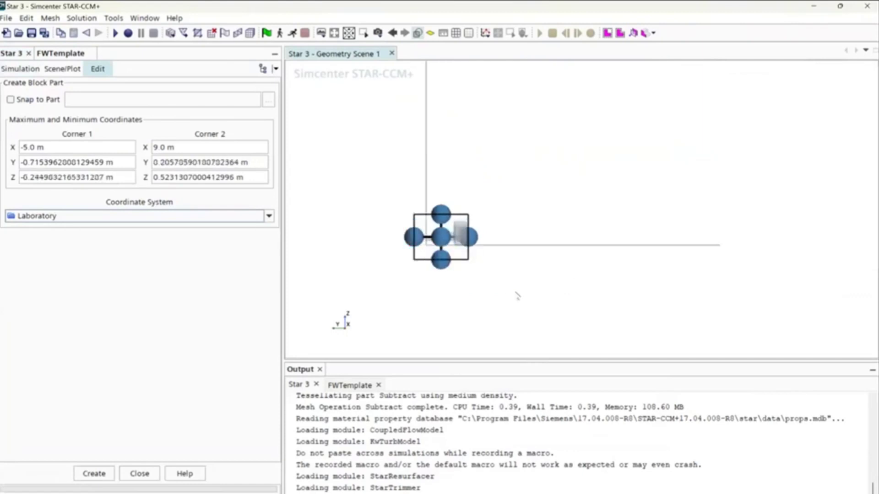
# - Extend the block lengthwise past both ends of the domain, to about -5.16 m and 9.16 m in X
pyautogui.moveTo(517, 295); pyautogui.dragTo(454, 255)
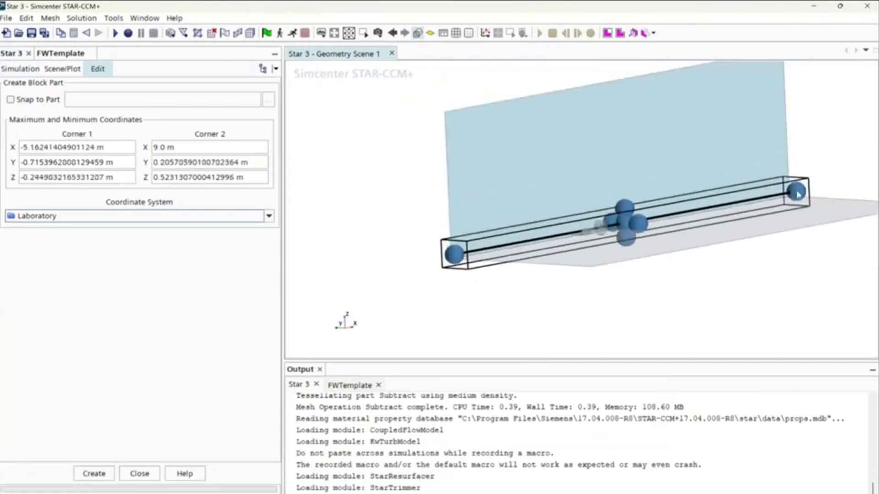
pyautogui.moveTo(798, 192); pyautogui.dragTo(802, 192)
pyautogui.moveTo(620, 275); pyautogui.dragTo(512, 215)
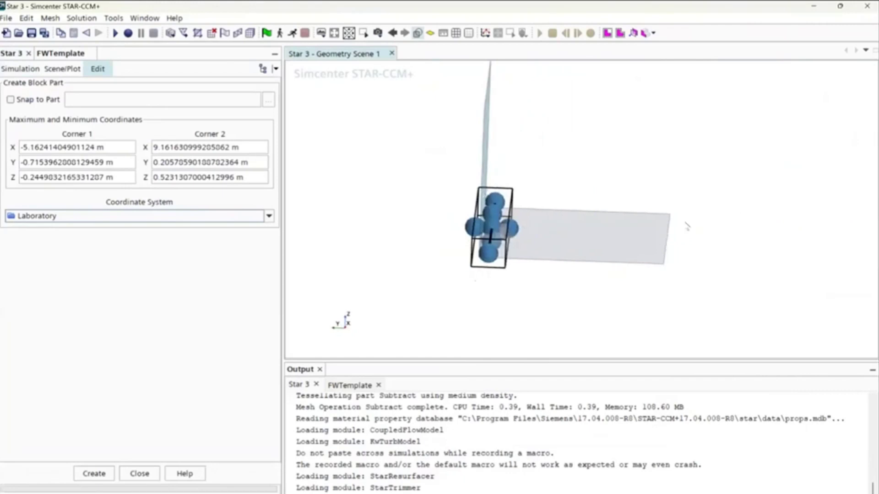
pyautogui.moveTo(615, 302); pyautogui.dragTo(506, 234)
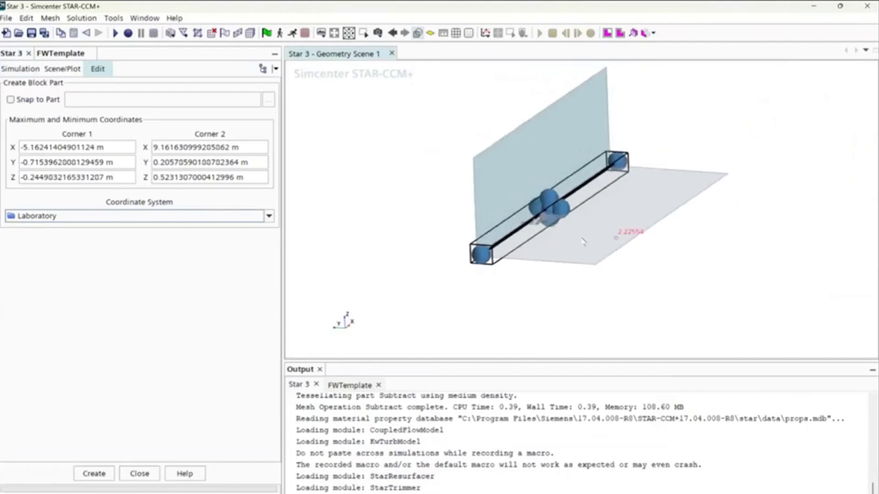
pyautogui.moveTo(583, 241); pyautogui.dragTo(636, 193)
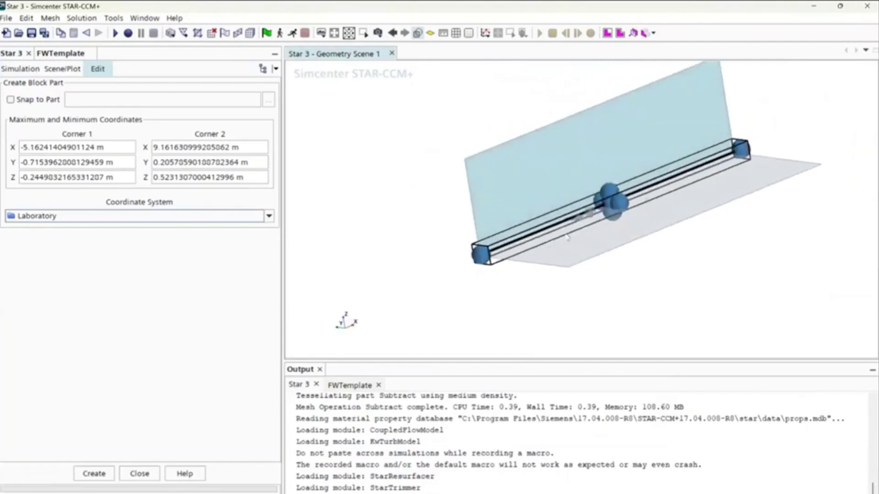
# - Readjust the block's upstream end to about X -5.14 m and create the block part
pyautogui.moveTo(481, 255); pyautogui.dragTo(547, 227)
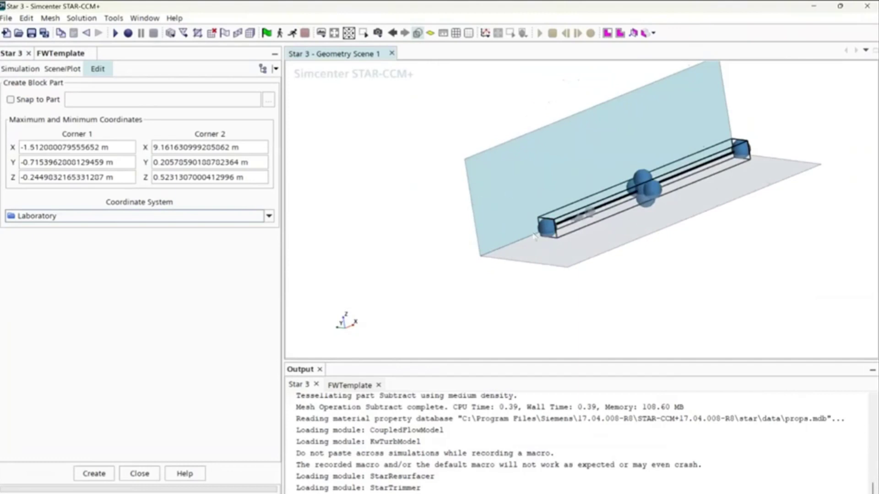
pyautogui.moveTo(540, 228); pyautogui.dragTo(503, 261)
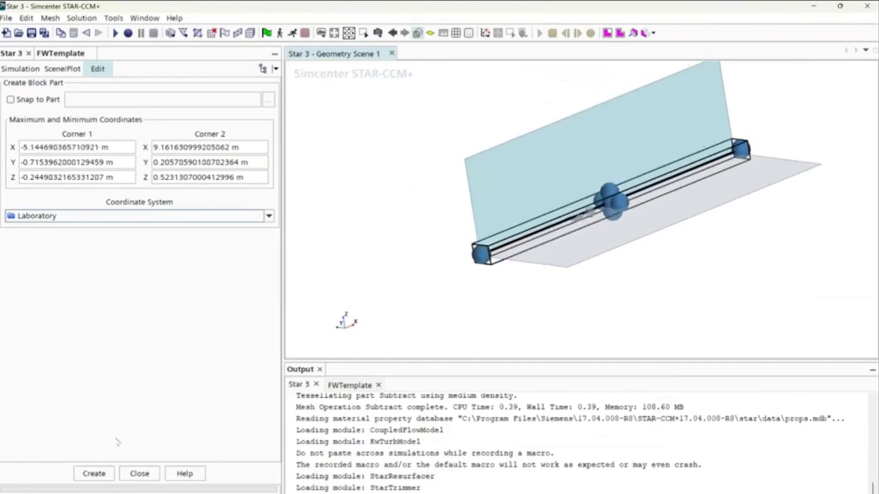
pyautogui.click(94, 474)
pyautogui.click(139, 474)
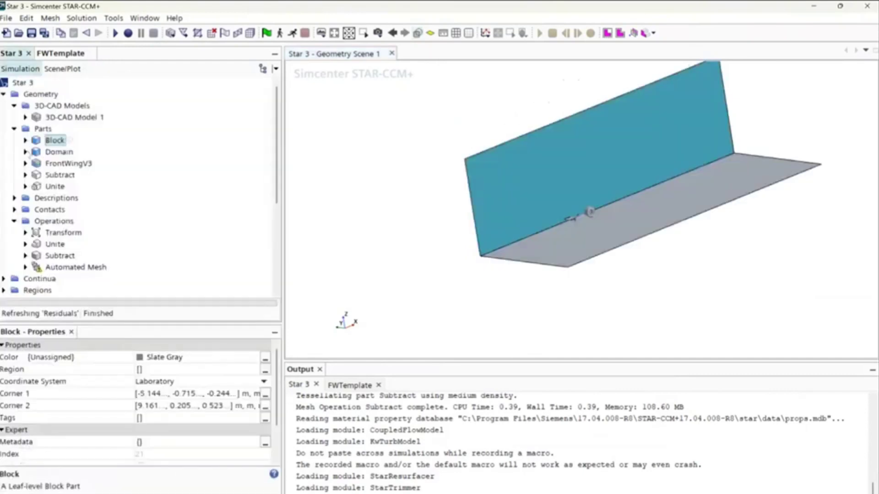
# - Rename the new block part as Detailed lane
pyautogui.rightClick(49, 141)
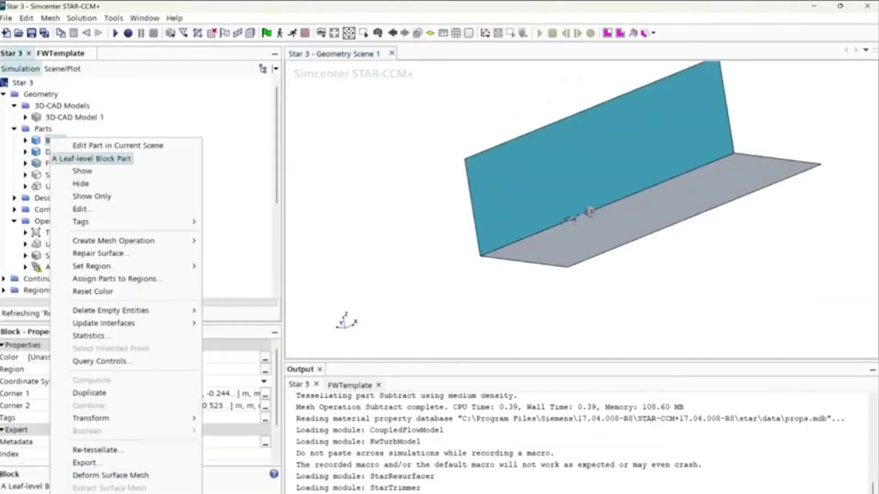
pyautogui.click(52, 141)
pyautogui.write('Detailed lane')
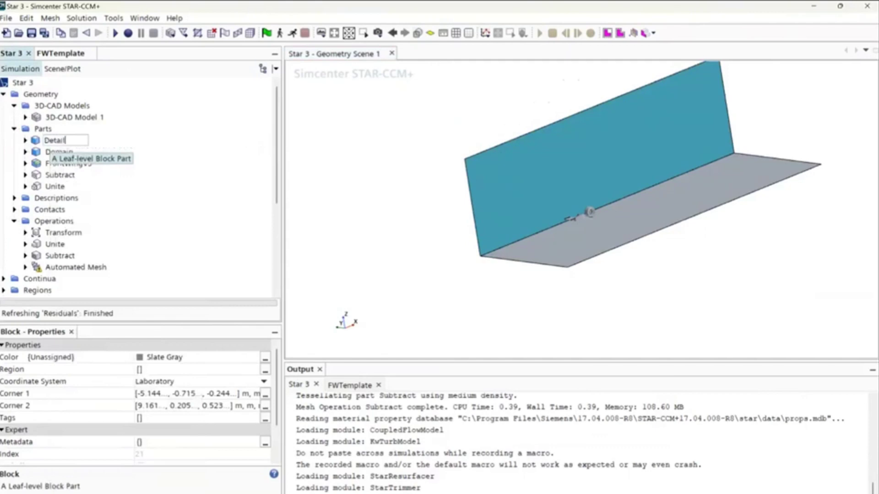
pyautogui.press('Return')
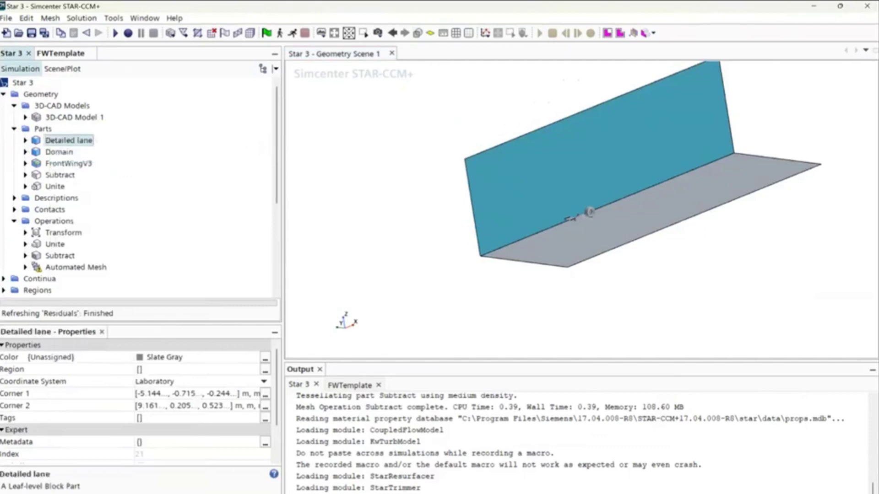
# - Check the Custom Size value of the Detailed Lane 800 volumetric control in the automated mesh
pyautogui.scroll(-5, 83, 184)
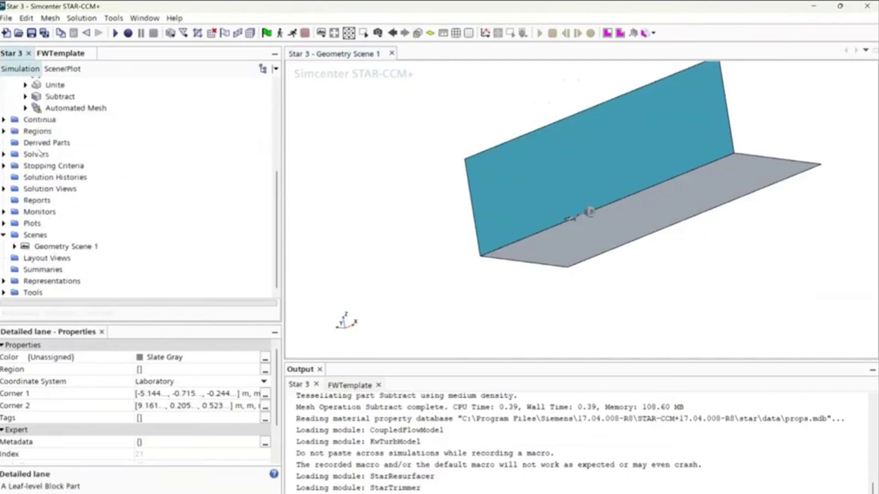
pyautogui.scroll(2, 27, 183)
pyautogui.click(25, 177)
pyautogui.click(37, 212)
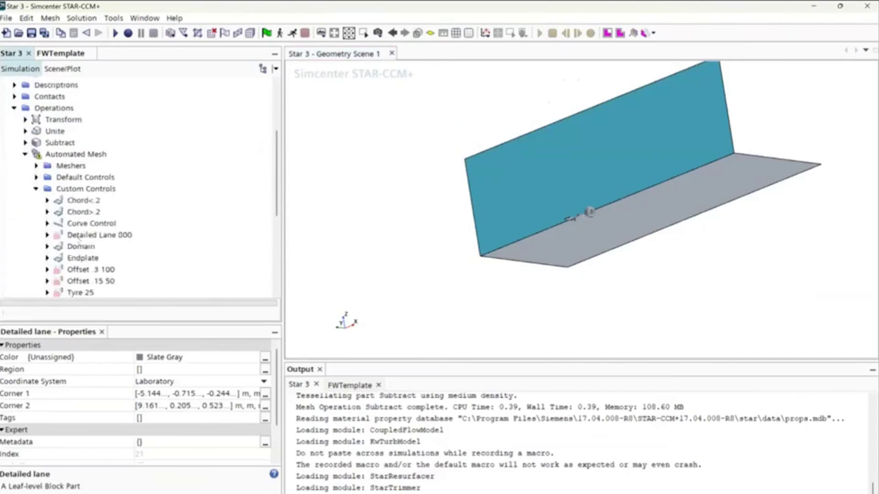
pyautogui.click(85, 234)
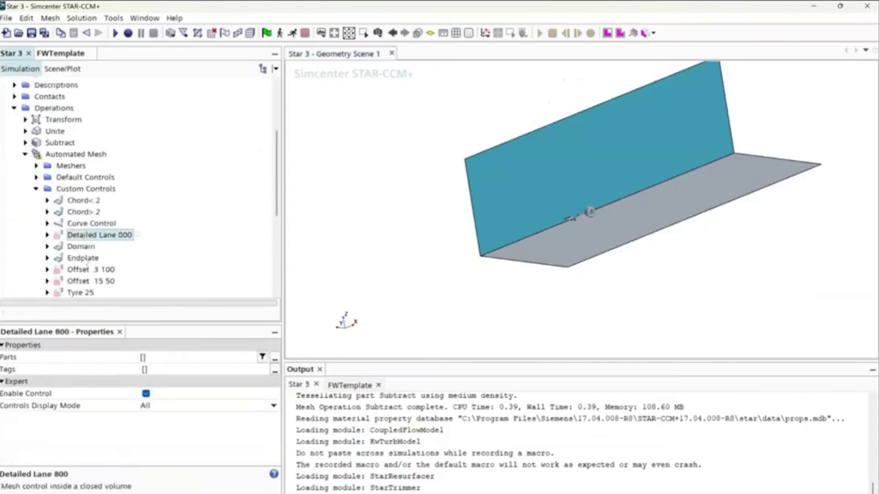
pyautogui.click(47, 235)
pyautogui.click(58, 258)
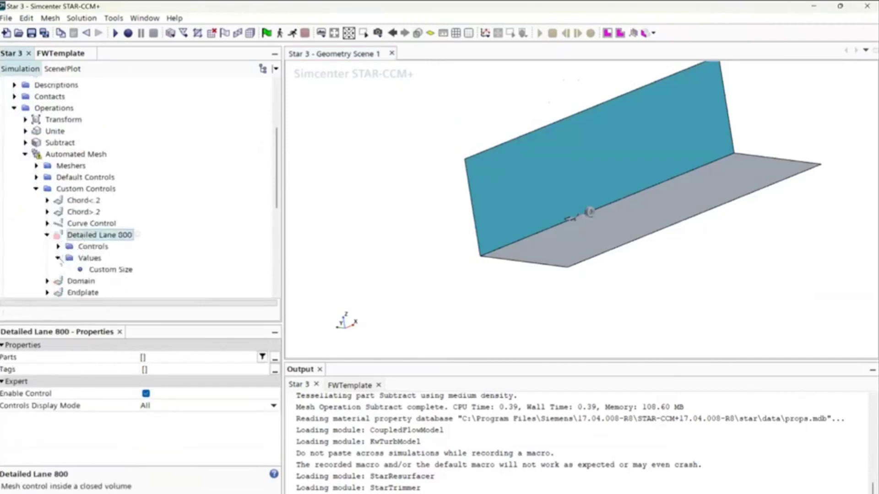
pyautogui.click(109, 270)
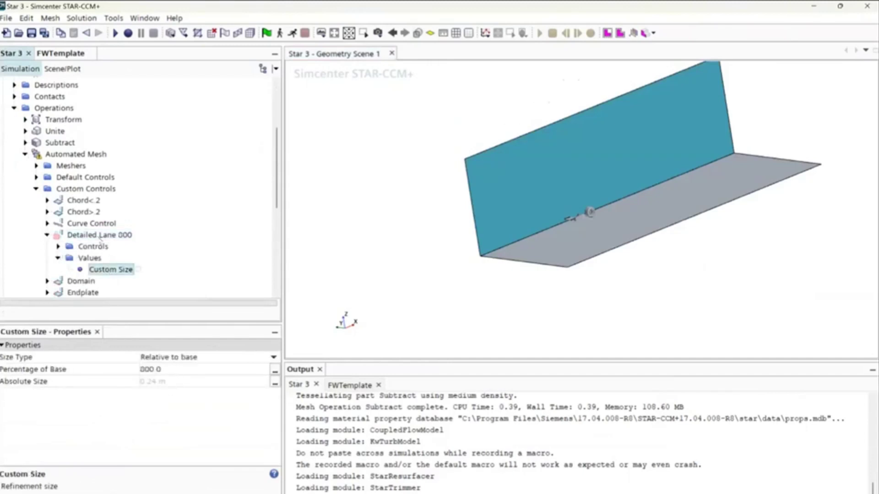
# - Assign the Detailed lane block to the Detailed Lane 800 custom control as its part
pyautogui.click(103, 235)
pyautogui.click(275, 358)
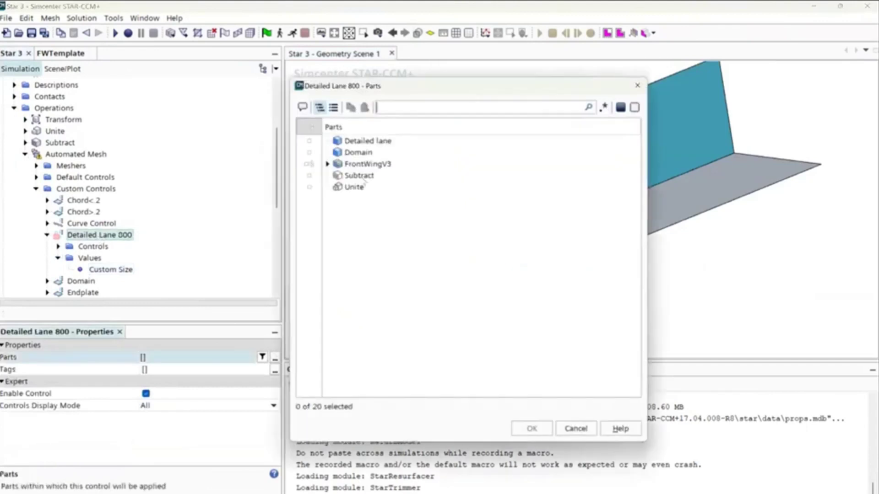
pyautogui.click(309, 141)
pyautogui.click(531, 428)
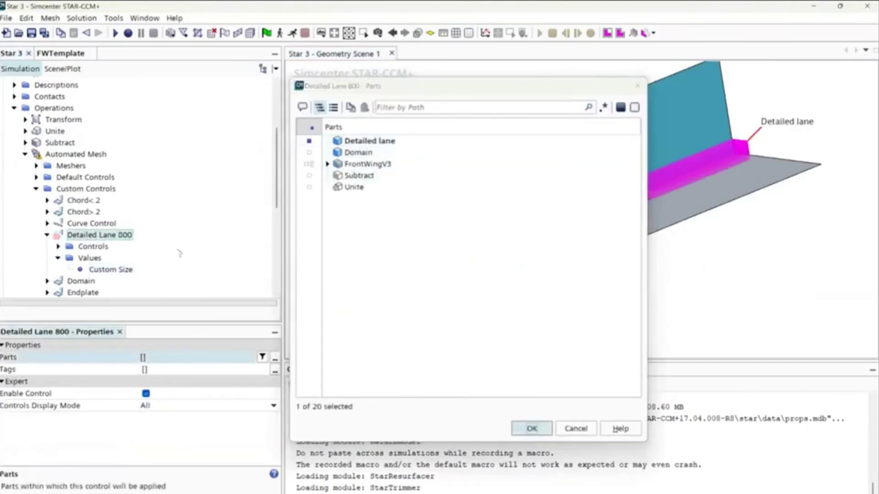
# - Create an Offset surface preparation operation with the Unite part as its input
pyautogui.scroll(-3, 92, 202)
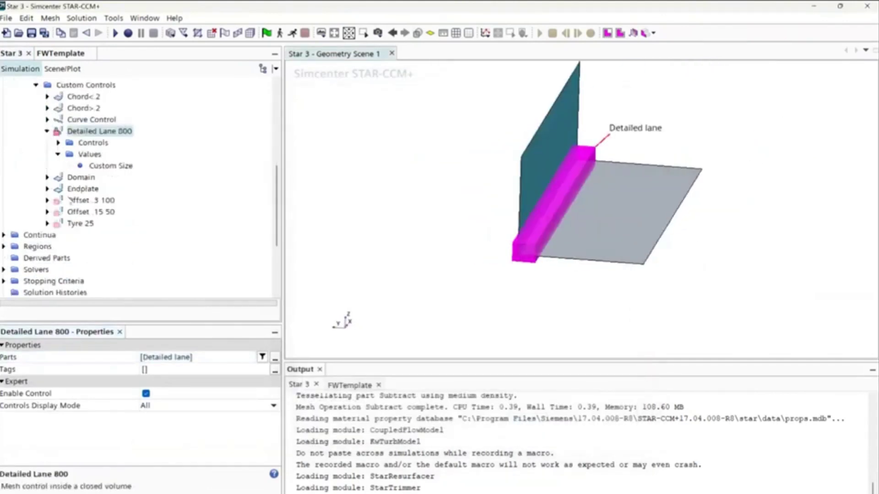
pyautogui.click(79, 201)
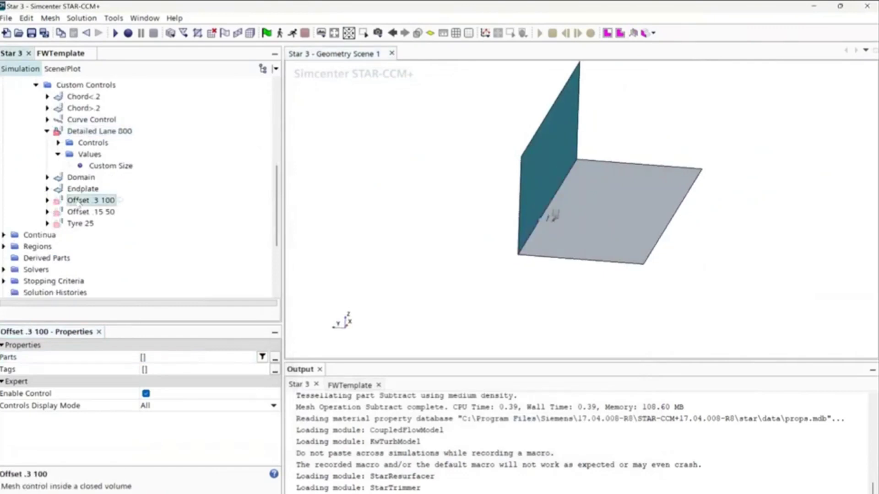
pyautogui.scroll(6, 78, 202)
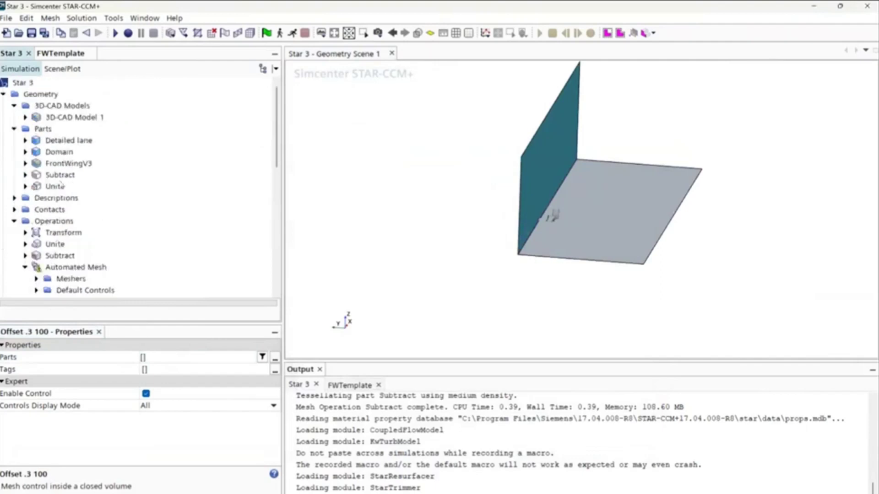
pyautogui.click(55, 187)
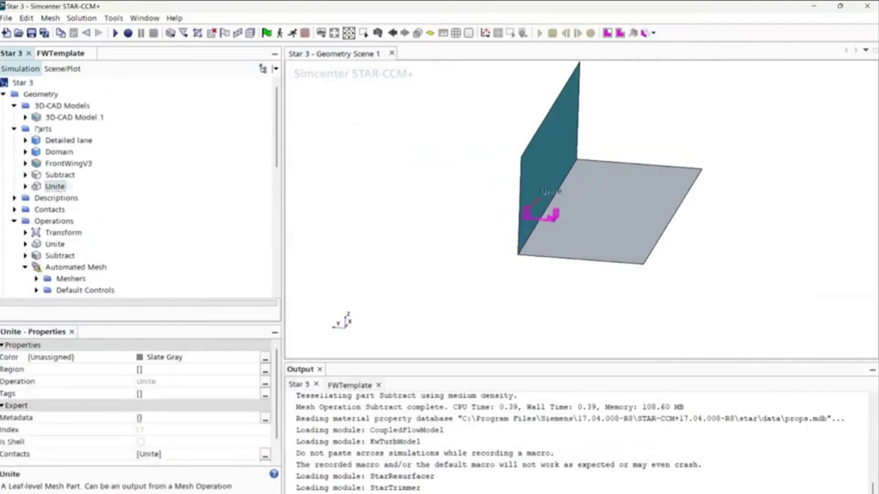
pyautogui.click(40, 129)
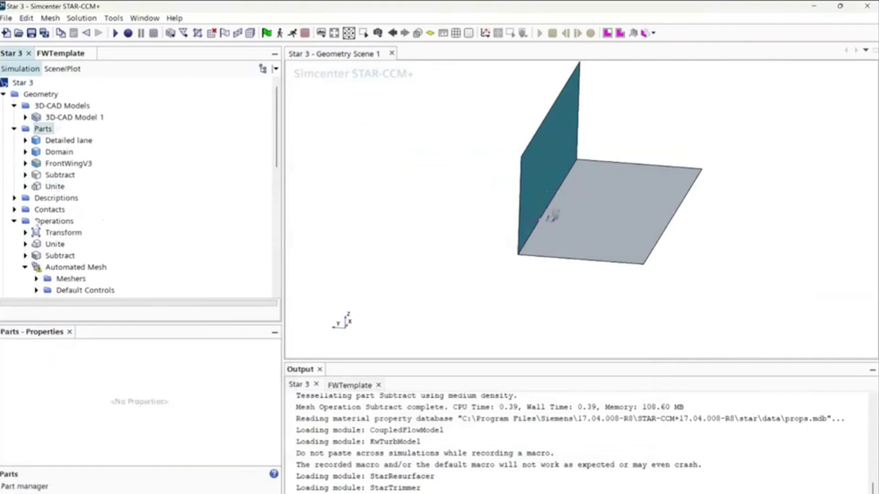
pyautogui.rightClick(37, 222)
pyautogui.moveTo(106, 228)
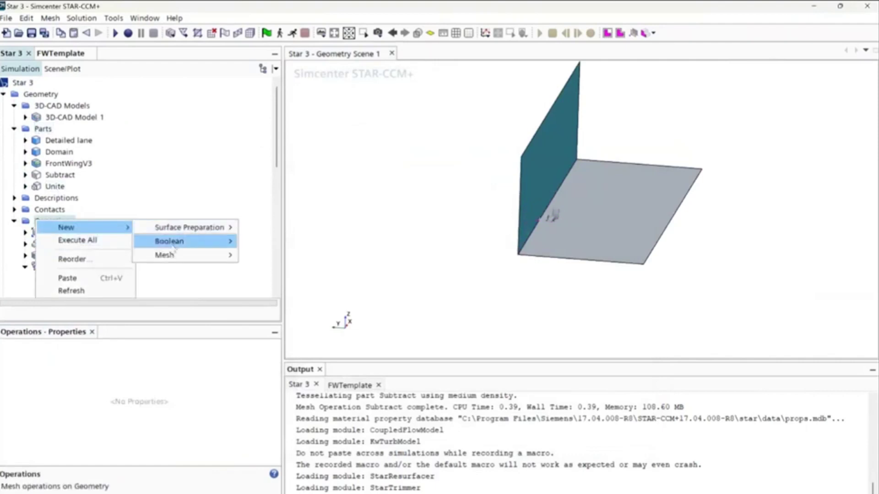
pyautogui.moveTo(184, 229)
pyautogui.click(314, 354)
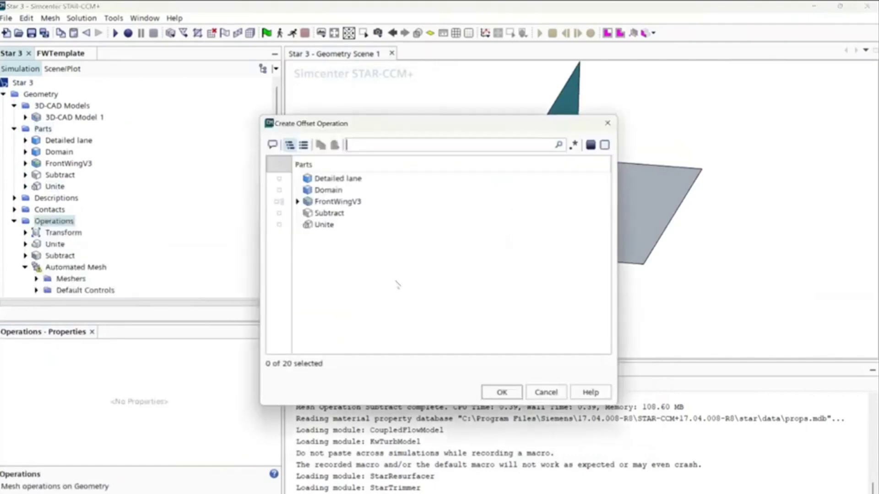
pyautogui.click(325, 225)
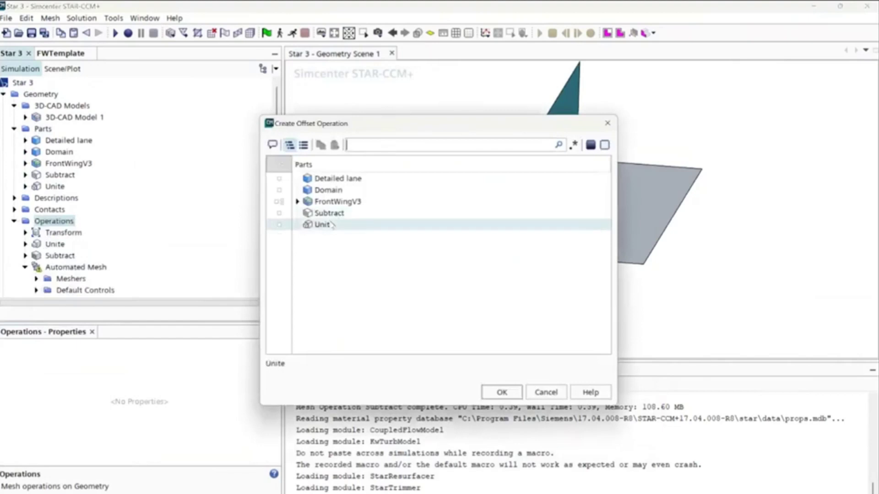
pyautogui.click(502, 392)
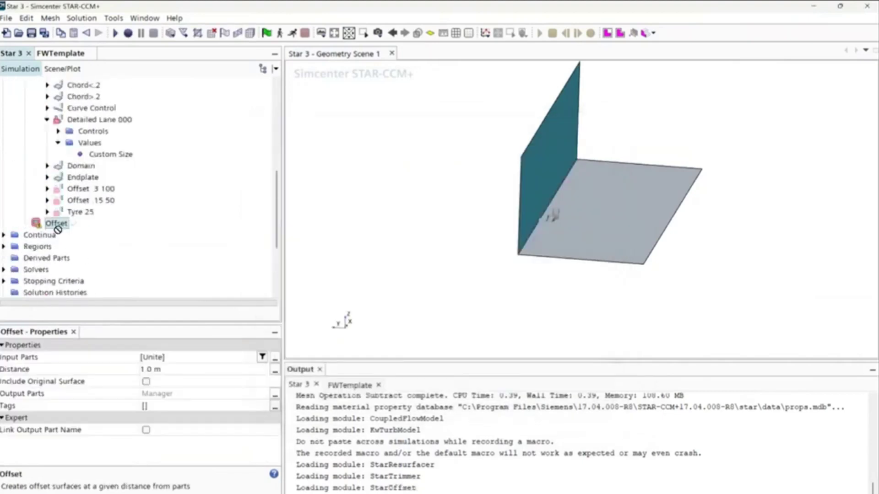
# - Duplicate the Offset operation, and duplicate the Automated Mesh operation so that its copy follows both offsets
pyautogui.moveTo(58, 230)
pyautogui.mouseDown()
pyautogui.moveTo(58, 219)
pyautogui.moveTo(57, 238)
pyautogui.mouseUp()
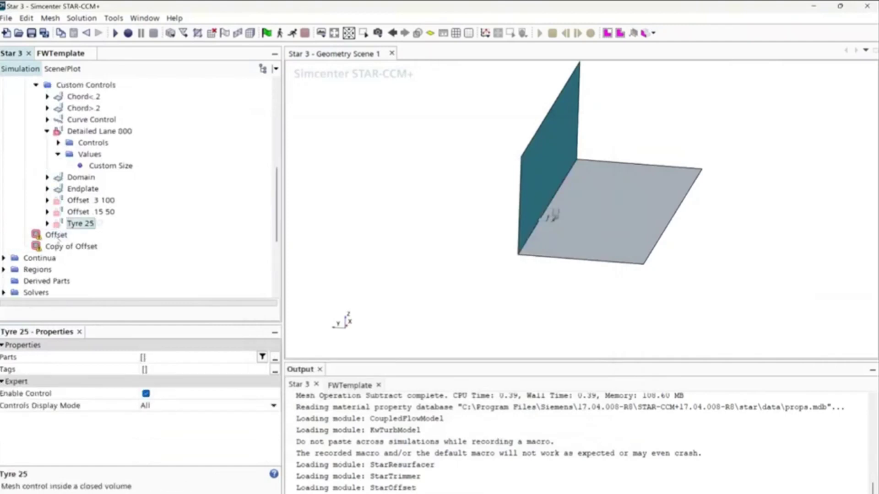
pyautogui.scroll(3, 55, 238)
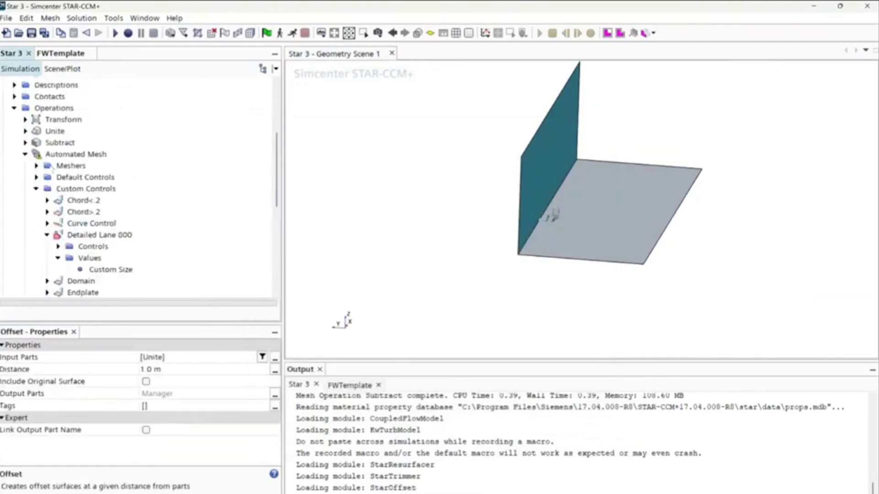
pyautogui.click(26, 154)
pyautogui.click(68, 155)
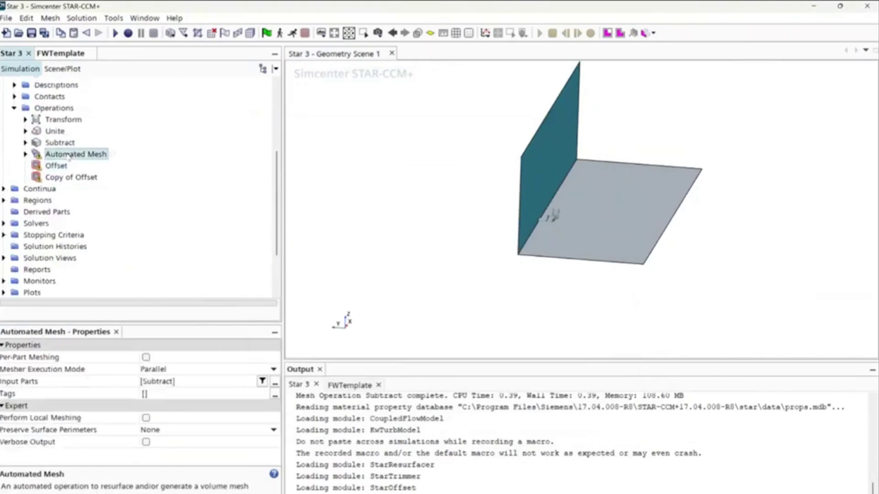
pyautogui.hotkey('ctrl', 'c')
pyautogui.hotkey('ctrl', 'v')
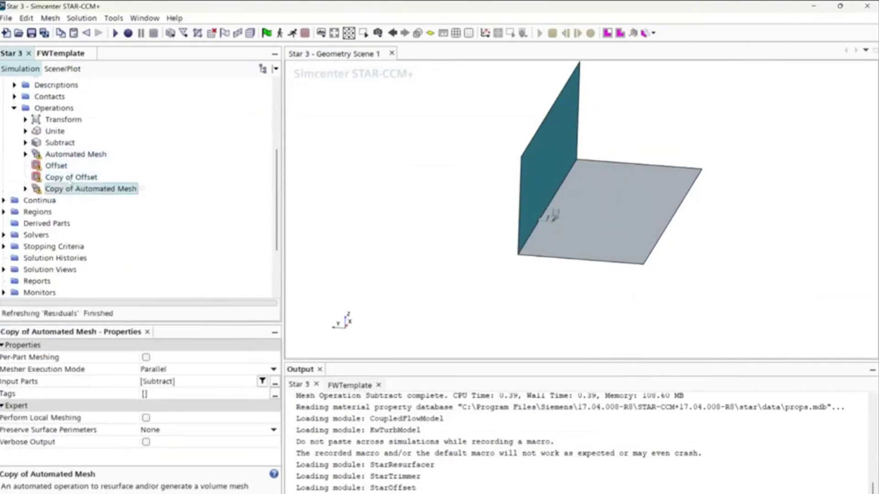
# - Delete the original Automated Mesh operation that precedes the offset operations
pyautogui.click(70, 154)
pyautogui.press('Delete')
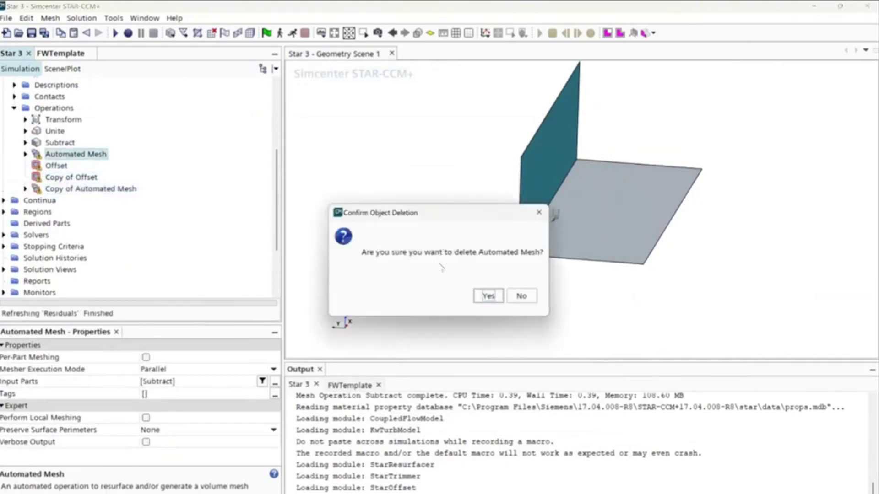
pyautogui.click(488, 295)
# - Rename the copied mesh operation as Automated Mesh
pyautogui.click(63, 177)
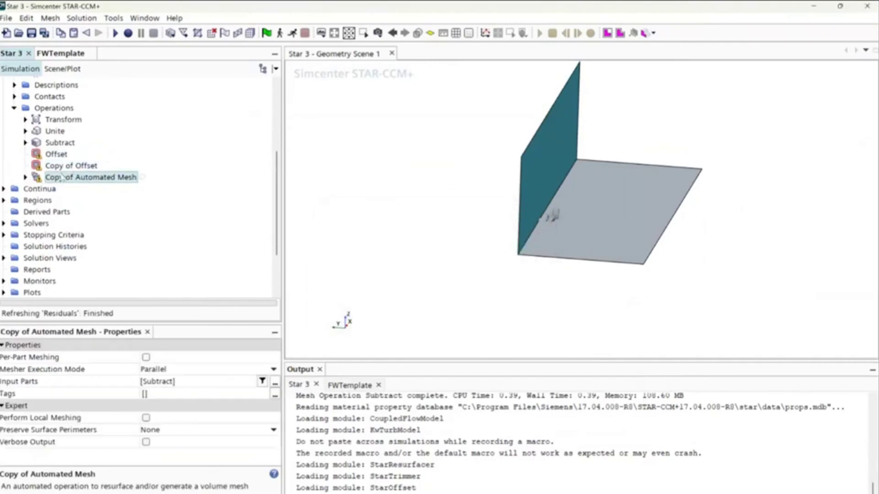
pyautogui.rightClick(61, 178)
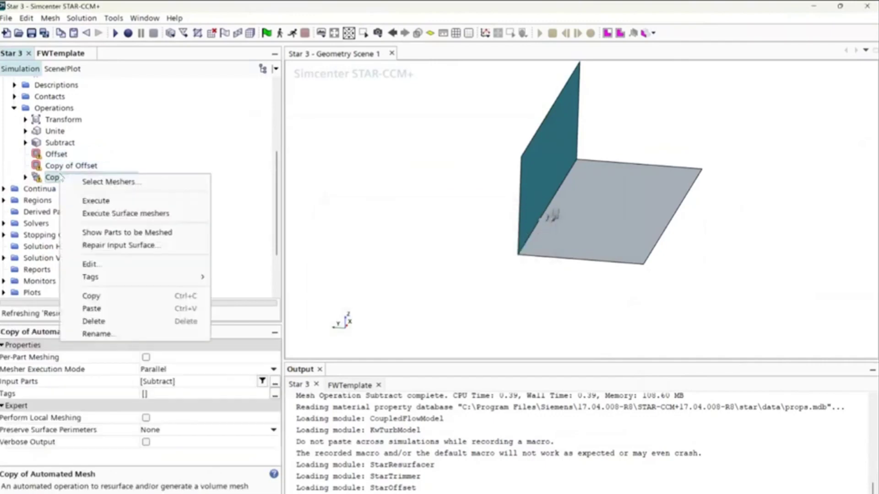
pyautogui.click(97, 334)
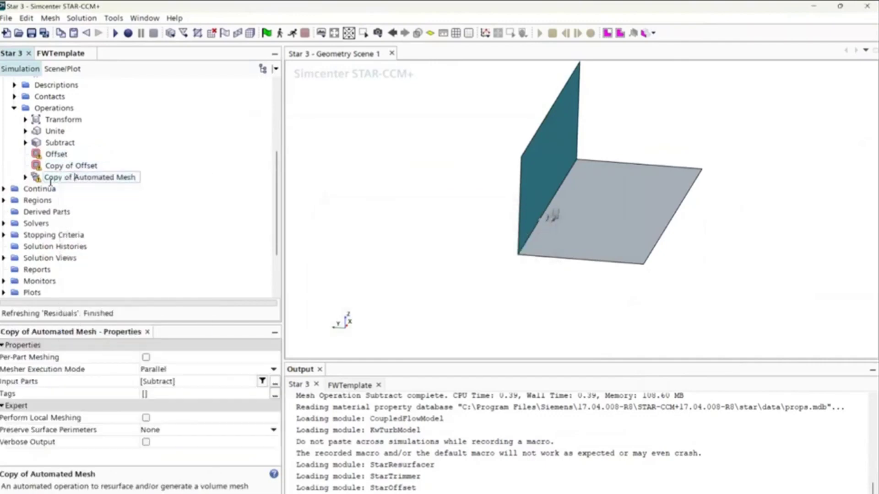
pyautogui.moveTo(74, 177); pyautogui.dragTo(22, 179)
pyautogui.click(65, 177)
pyautogui.press('BackSpace')
pyautogui.press('Return')
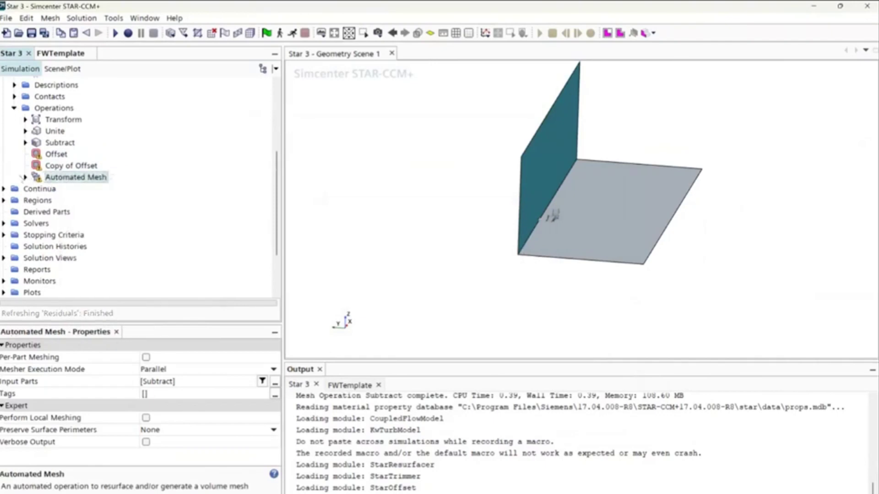
# - Set the first Offset operation's distance to 0.3 m, consulting the custom control names in the automated mesh
pyautogui.click(69, 166)
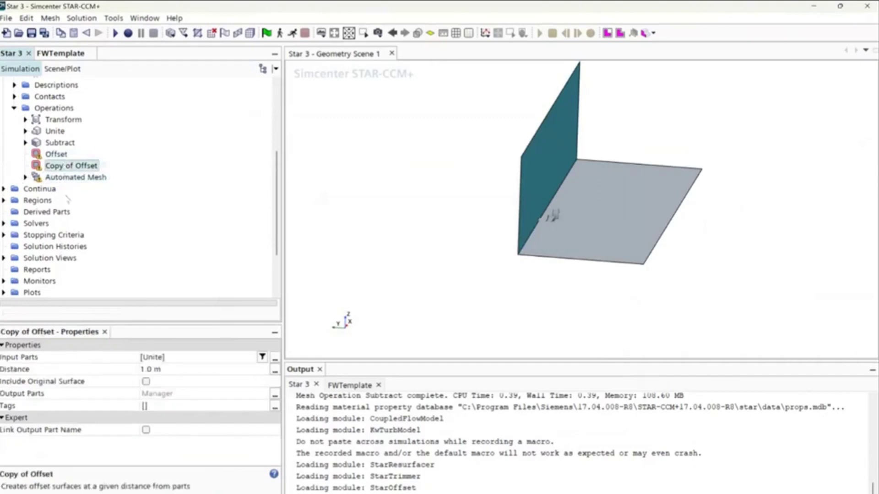
pyautogui.click(72, 178)
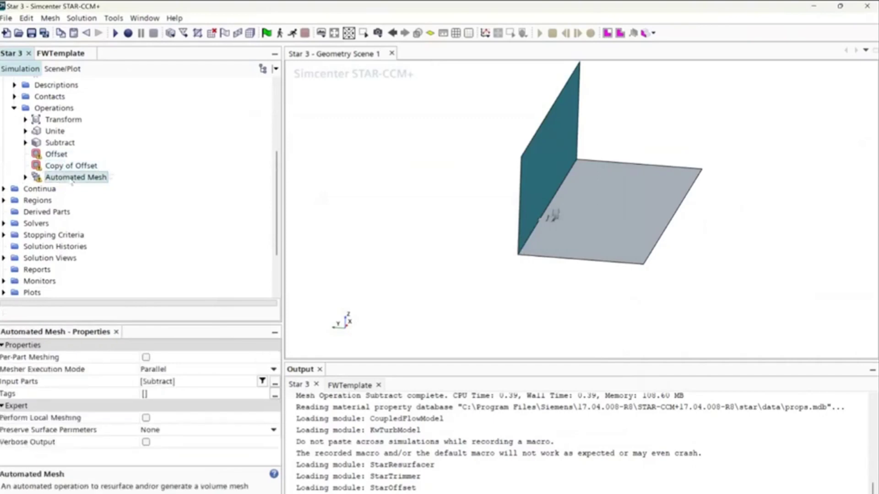
pyautogui.click(57, 154)
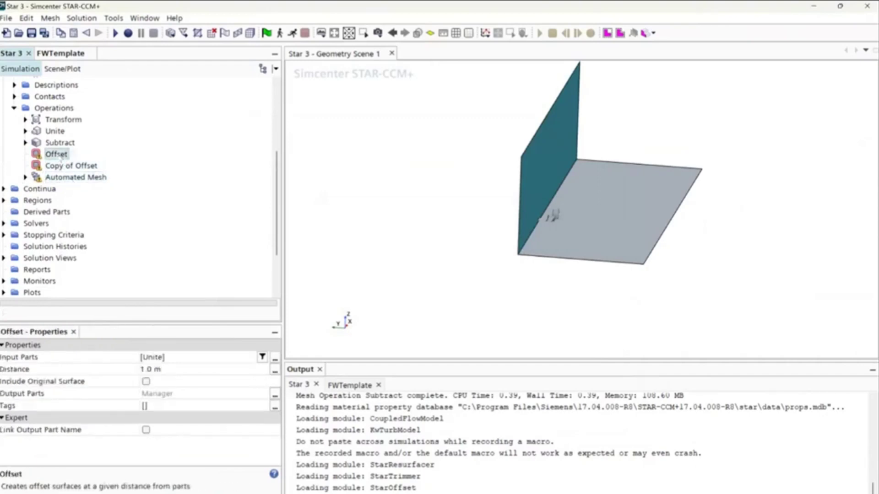
pyautogui.scroll(5, 572, 217)
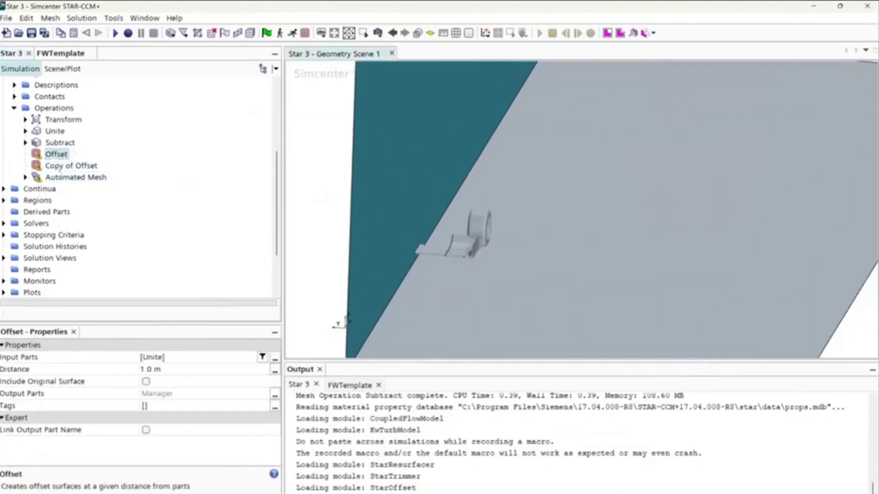
pyautogui.click(160, 369)
pyautogui.click(25, 178)
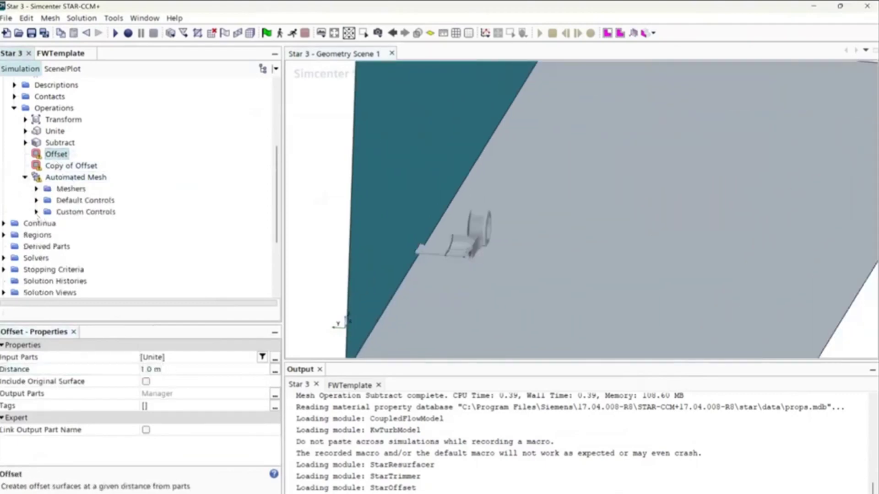
pyautogui.click(37, 212)
pyautogui.click(179, 369)
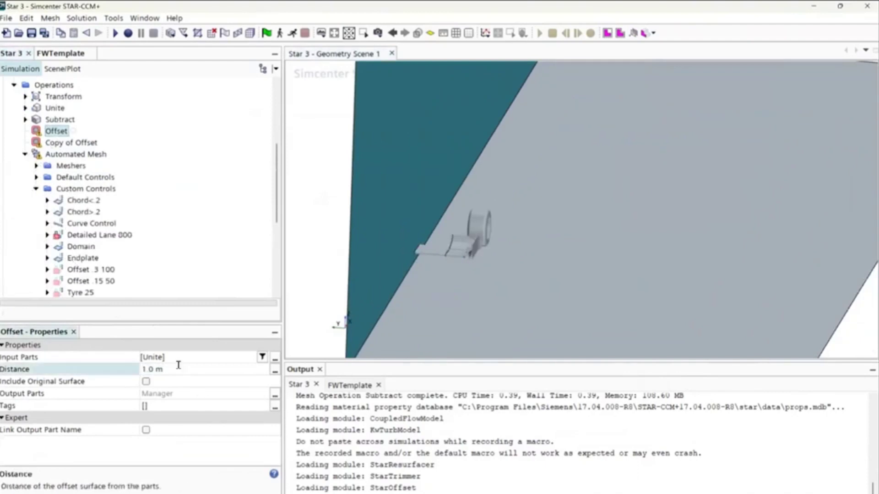
pyautogui.write('3')
pyautogui.press('Return')
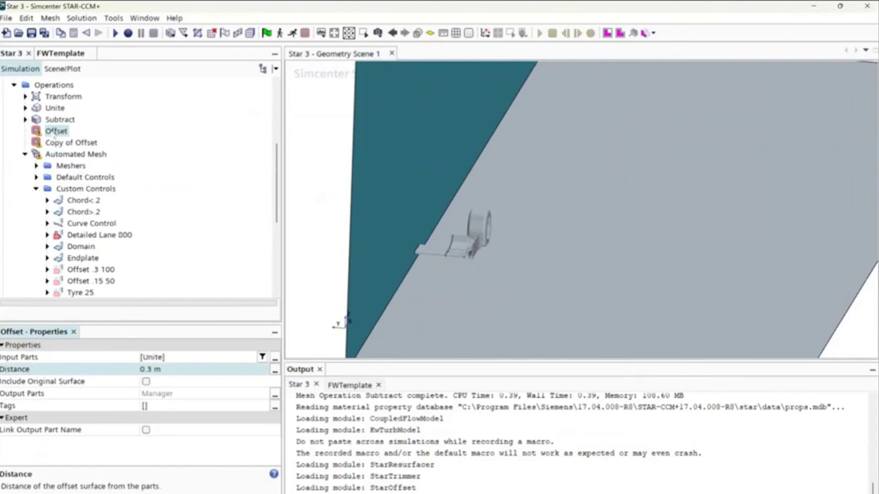
# - Rename the first Offset operation as Offset .3
pyautogui.click(69, 143)
pyautogui.rightClick(55, 132)
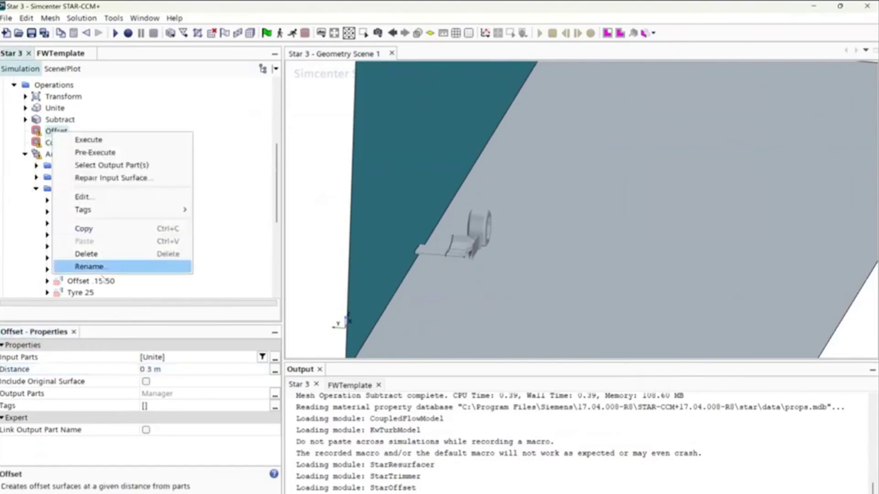
pyautogui.click(68, 134)
pyautogui.rightClick(56, 133)
pyautogui.click(89, 265)
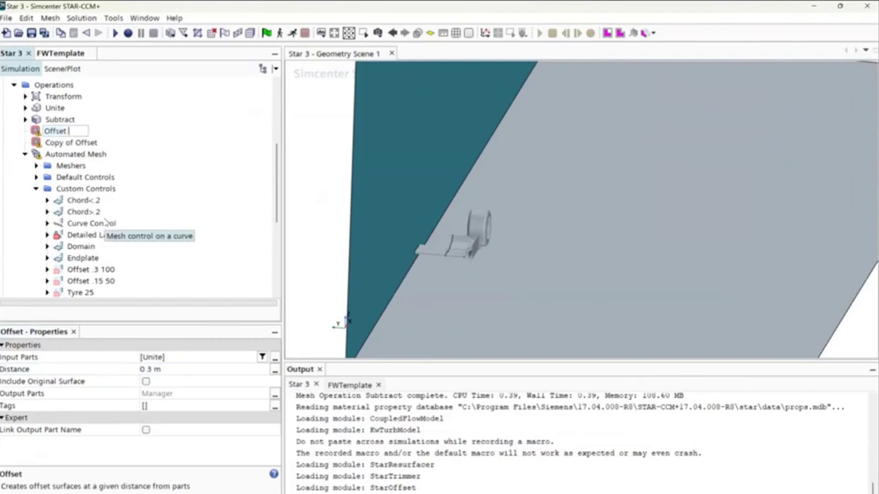
pyautogui.write('.3')
pyautogui.press('Return')
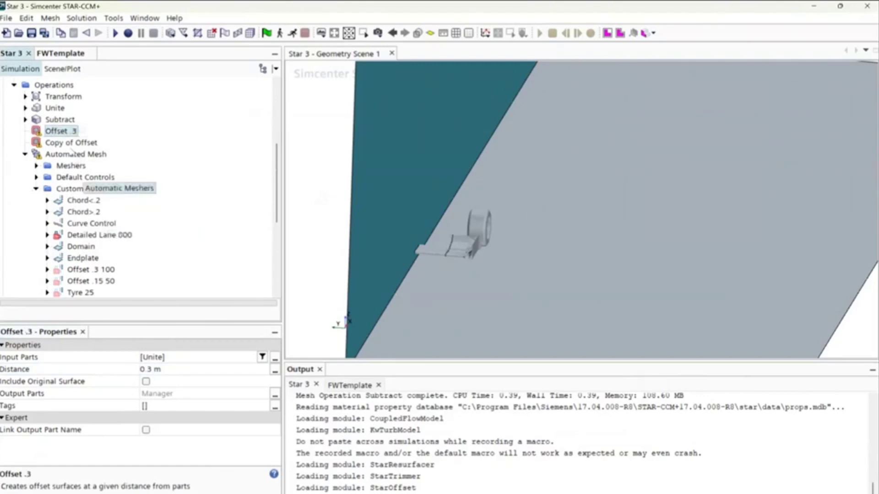
# - Set the distance of the Copy of Offset operation to 0.15 m
pyautogui.press('Down')
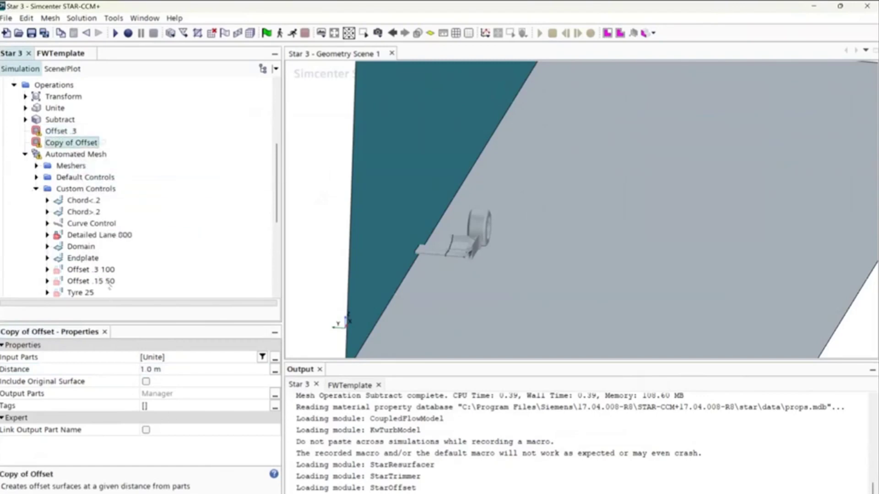
pyautogui.click(168, 369)
pyautogui.write('0.15')
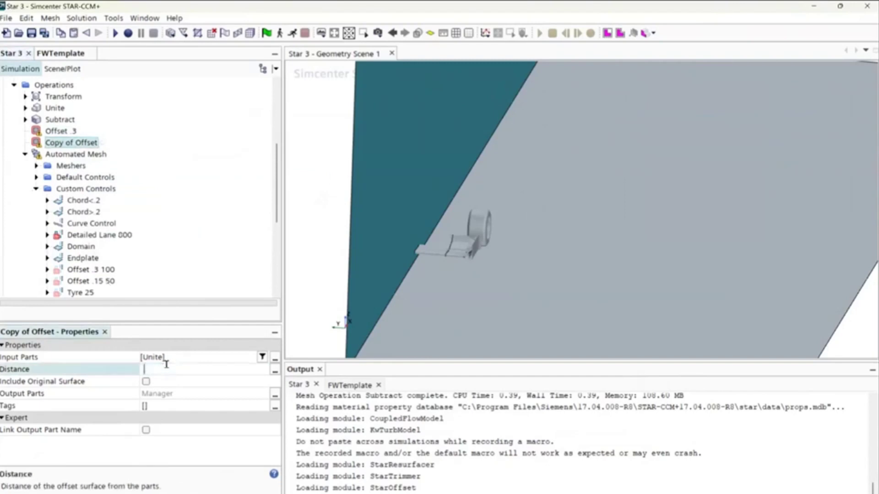
pyautogui.press('Return')
# - Rename the Copy of Offset operation as Offset .15
pyautogui.rightClick(49, 143)
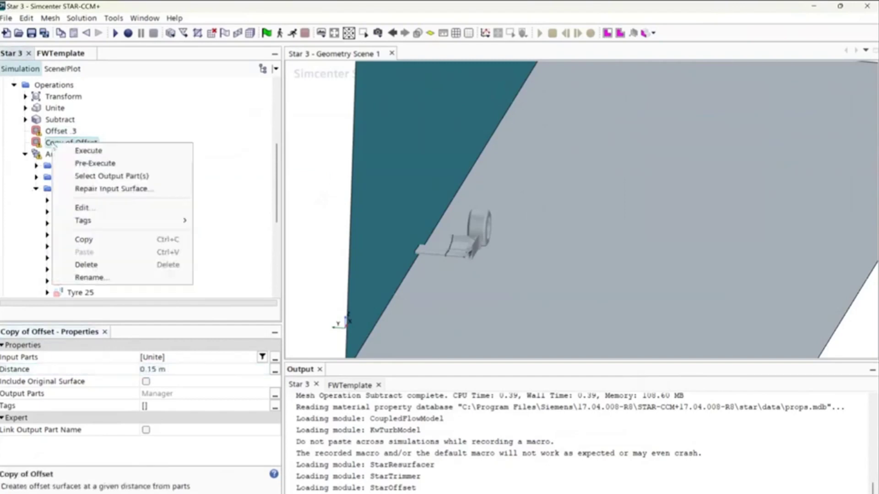
pyautogui.click(91, 277)
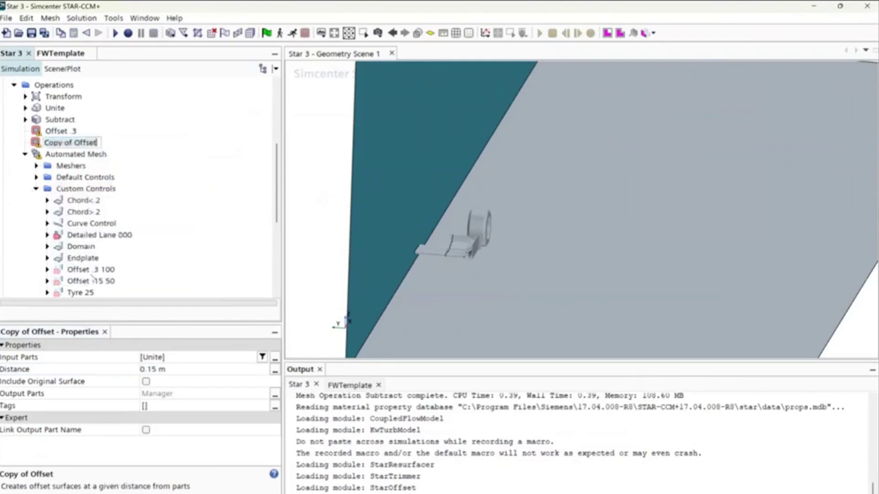
pyautogui.write('Offset')
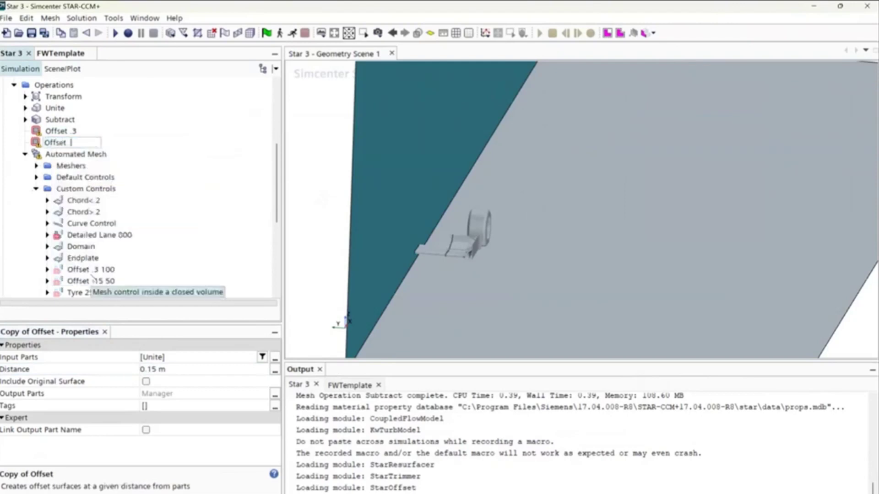
pyautogui.write(' .15')
pyautogui.press('Return')
# - Rename the Offset geometry part produced by the Offset .3 operation as Offset .3
pyautogui.scroll(2, 63, 167)
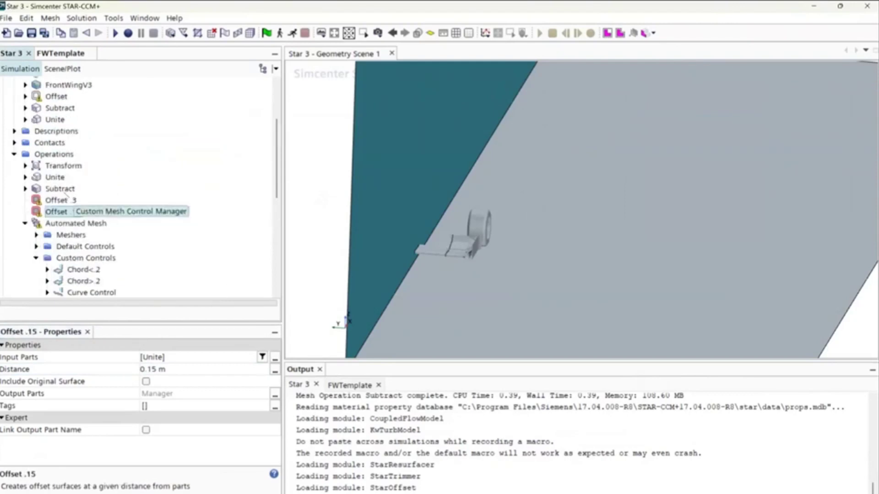
pyautogui.scroll(1, 64, 168)
pyautogui.click(57, 132)
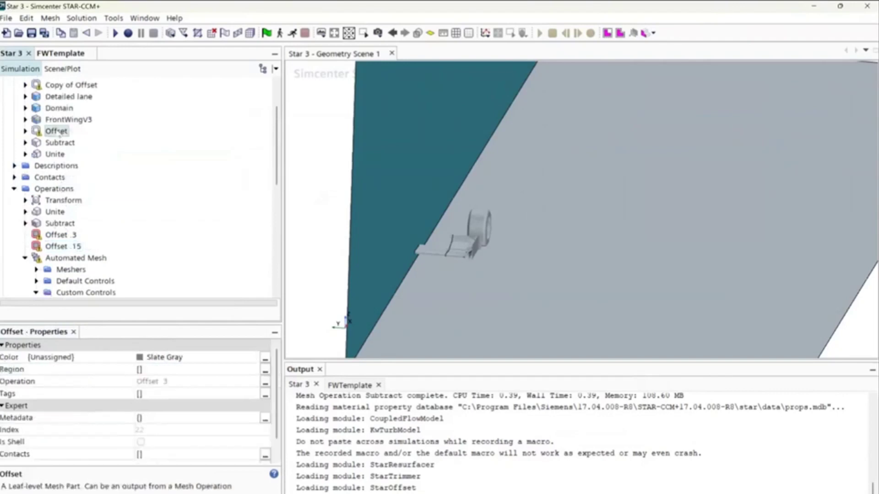
pyautogui.rightClick(59, 133)
pyautogui.press('F2')
pyautogui.press('Right')
pyautogui.write('3')
pyautogui.press('Return')
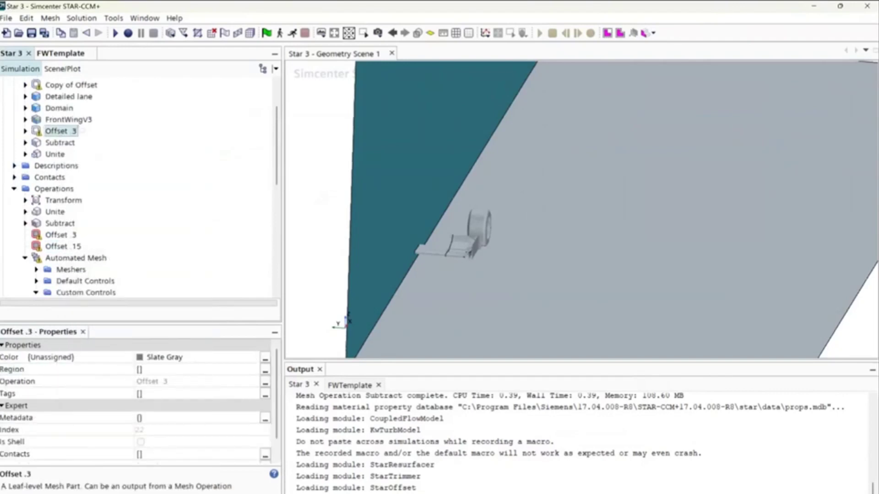
# - Rename the Copy of Offset geometry part as Offset .15
pyautogui.rightClick(88, 87)
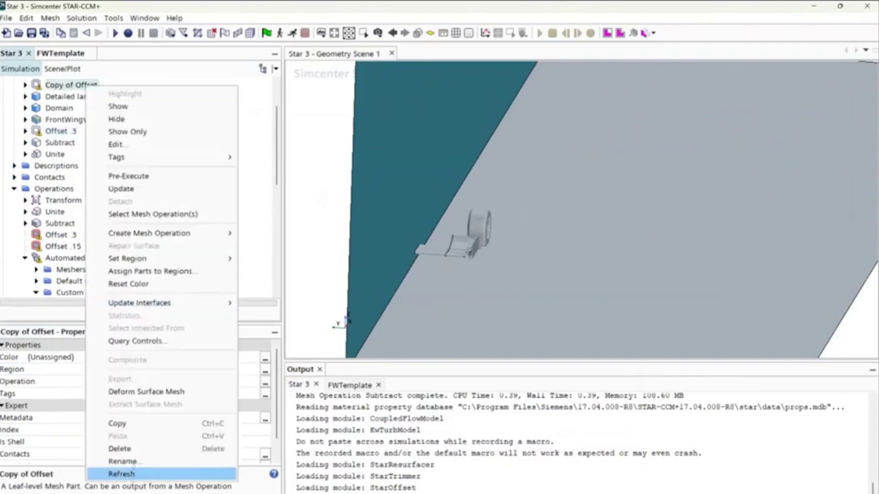
pyautogui.click(133, 462)
pyautogui.write('Offset')
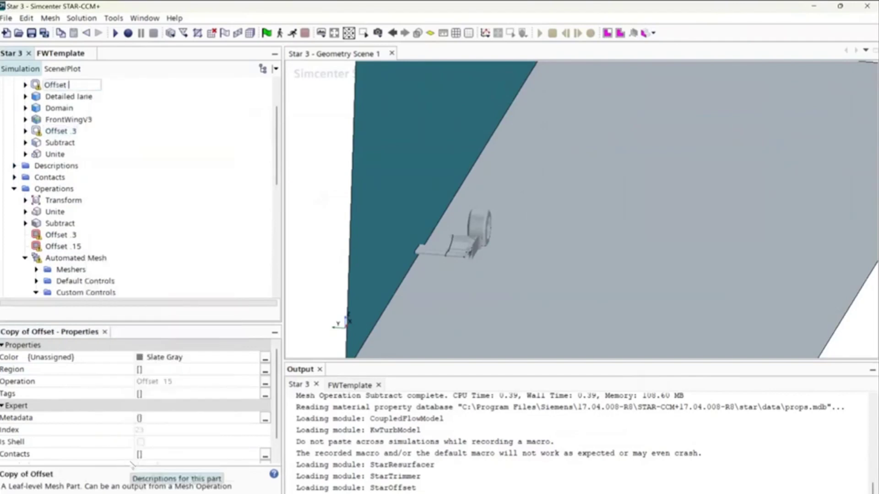
pyautogui.write(' .15')
pyautogui.press('Return')
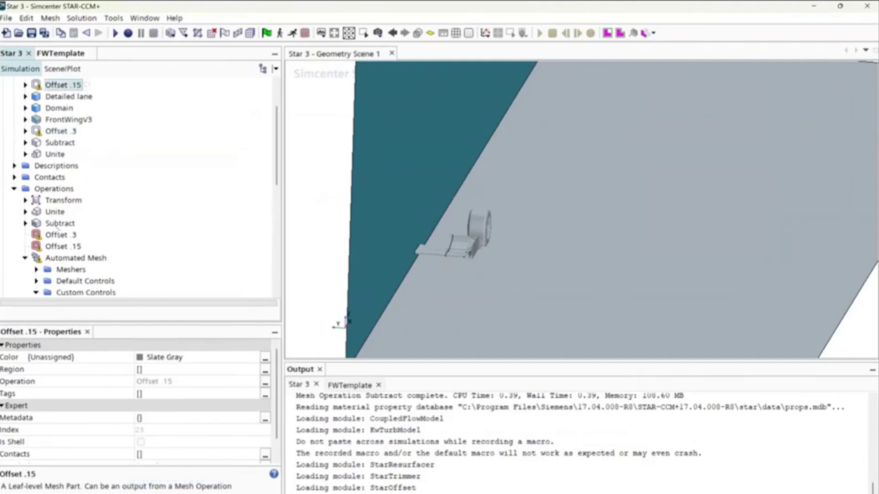
# - Execute the Offset .3 and Offset .15 mesh operations
pyautogui.rightClick(58, 235)
pyautogui.click(108, 241)
pyautogui.rightClick(64, 247)
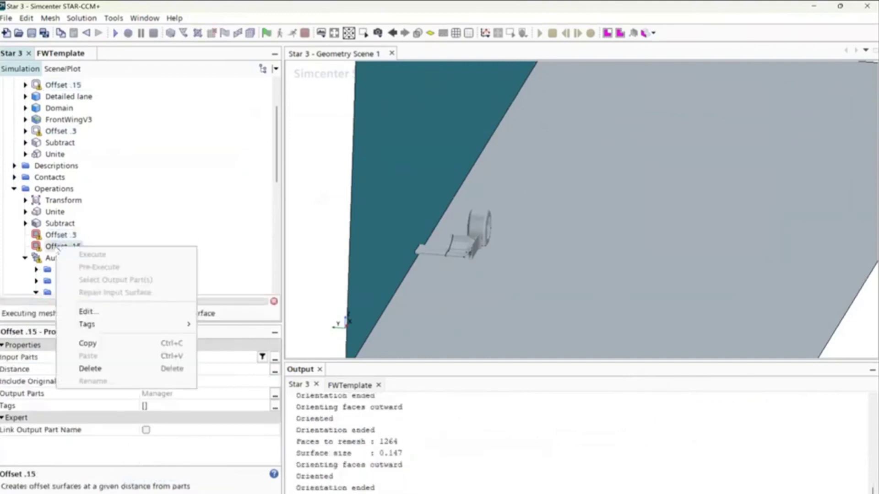
pyautogui.click(47, 248)
pyautogui.rightClick(50, 248)
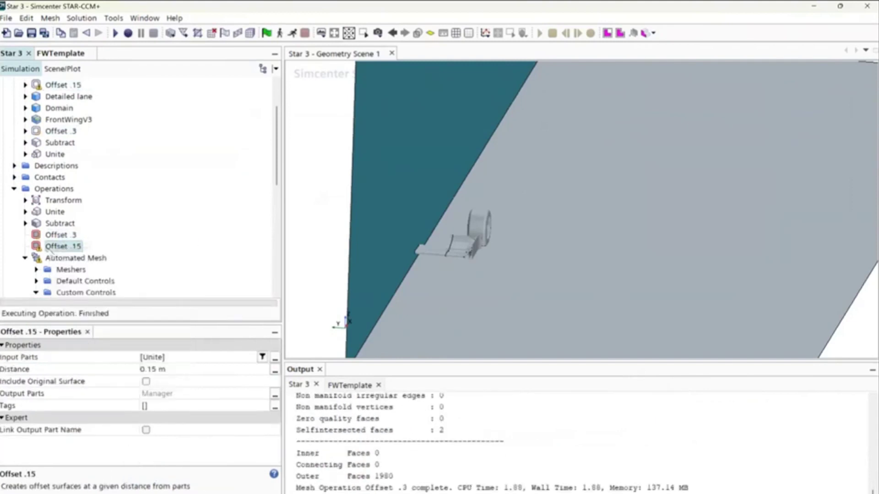
pyautogui.rightClick(51, 248)
pyautogui.click(82, 258)
# - Assign the Offset .3 part to the Offset .3 100 volumetric custom control of the Automated Mesh operation
pyautogui.scroll(-5, 94, 202)
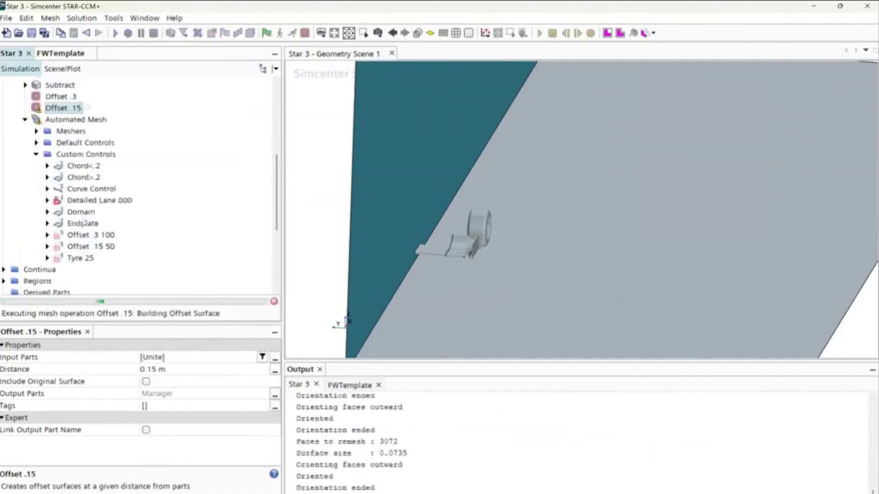
pyautogui.click(92, 200)
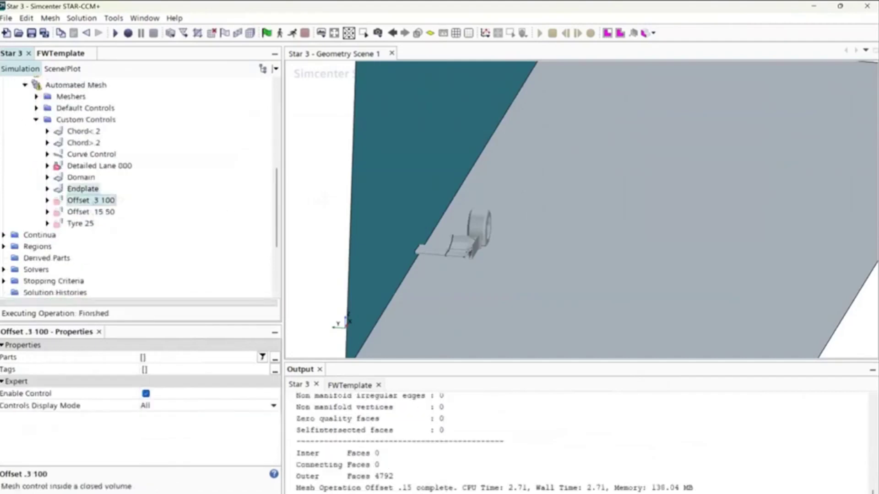
pyautogui.click(273, 358)
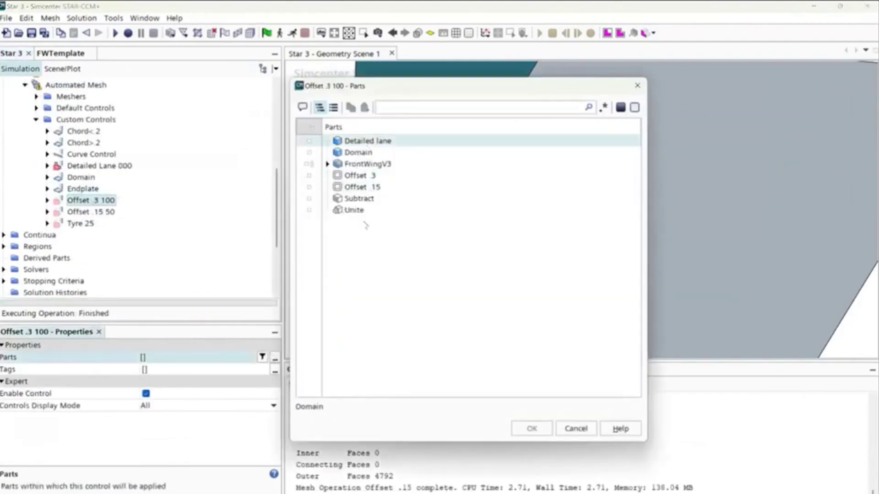
pyautogui.click(364, 189)
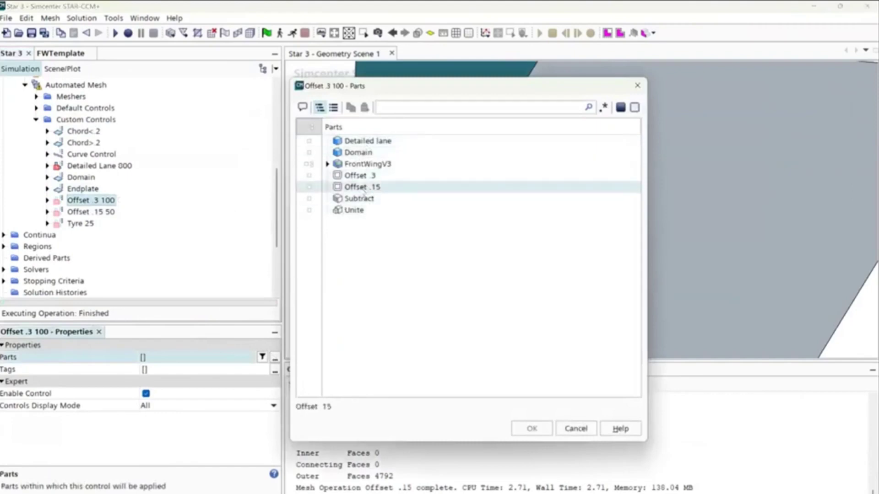
pyautogui.click(360, 175)
pyautogui.click(309, 175)
pyautogui.click(531, 428)
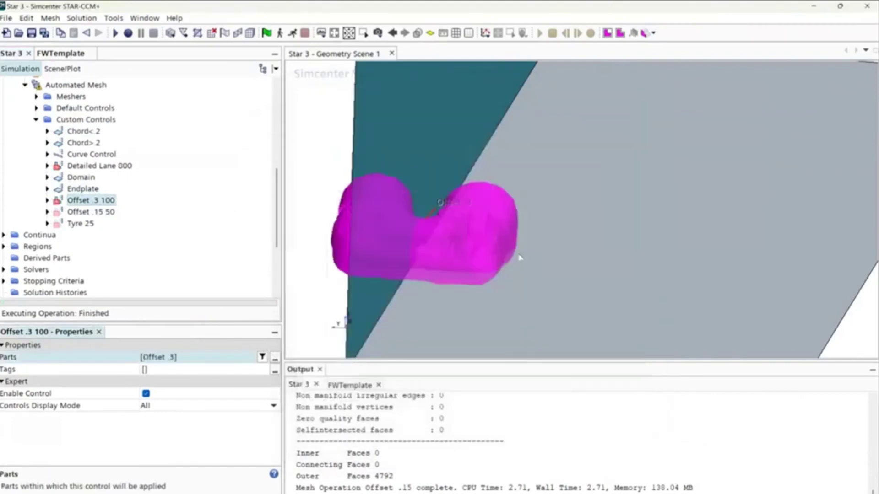
# - Assign the Offset .15 part to the Offset .15 50 volumetric custom control
pyautogui.moveTo(503, 261); pyautogui.dragTo(474, 257)
pyautogui.scroll(3, 474, 257)
pyautogui.click(94, 214)
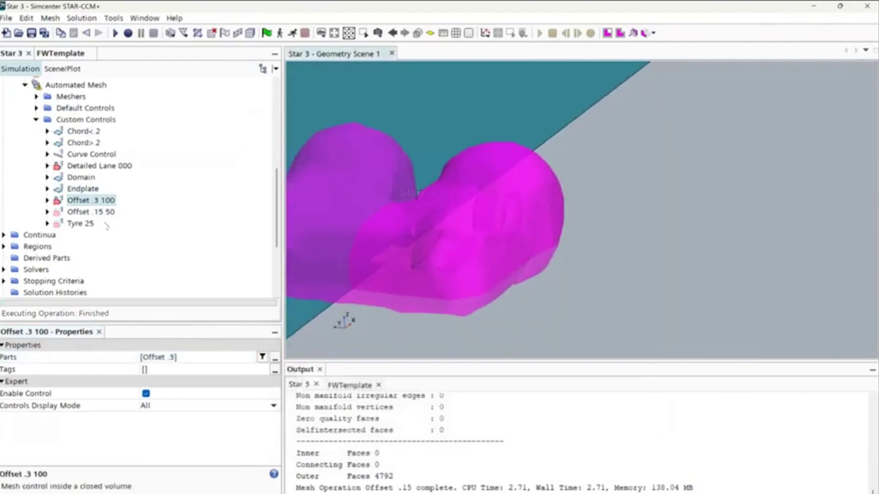
pyautogui.click(275, 358)
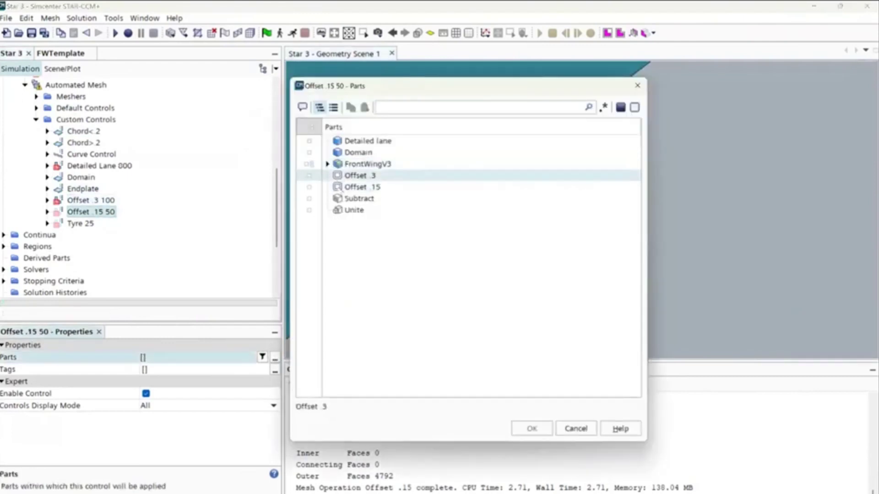
pyautogui.click(313, 189)
pyautogui.click(528, 422)
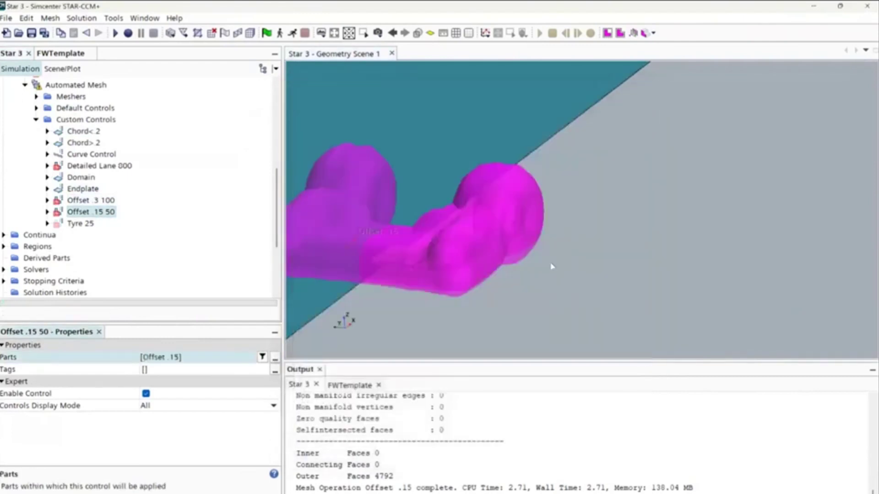
# - Examine how far the Offset .15 volume extends around the front wing and tyre within the domain
pyautogui.moveTo(553, 269); pyautogui.dragTo(425, 214)
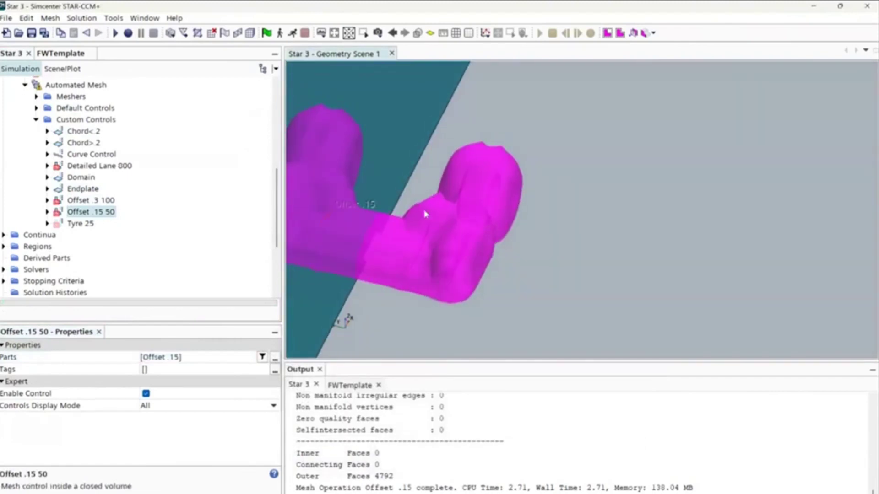
pyautogui.scroll(-5, 504, 238)
pyautogui.moveTo(505, 223); pyautogui.dragTo(472, 235)
pyautogui.scroll(5, 467, 231)
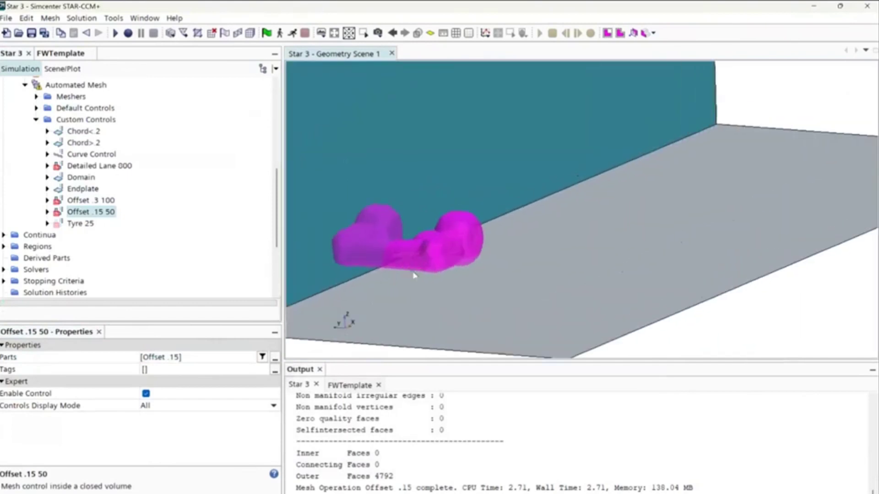
pyautogui.moveTo(424, 264)
pyautogui.mouseDown()
pyautogui.moveTo(441, 265)
pyautogui.moveTo(443, 245)
pyautogui.moveTo(417, 253)
pyautogui.mouseUp()
pyautogui.scroll(-8, 426, 250)
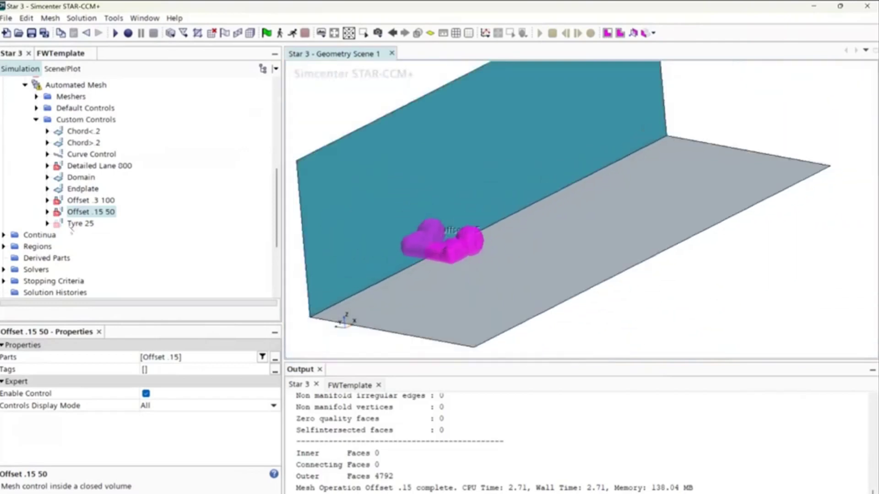
# - Start a block shape part for Tyre 25, reduced to X about -0.09 to 3.03 m, Y -0.87 to 0 m and Z 0 to 1.04 m
pyautogui.click(79, 224)
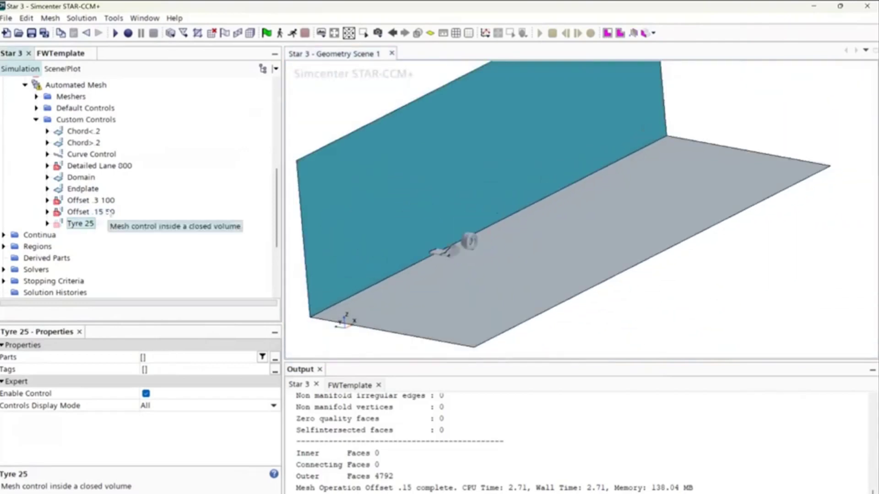
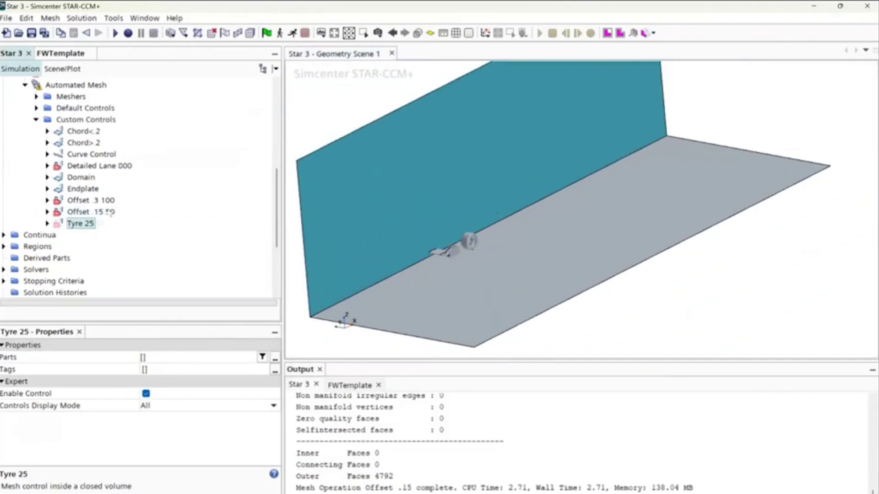
pyautogui.scroll(5, 110, 213)
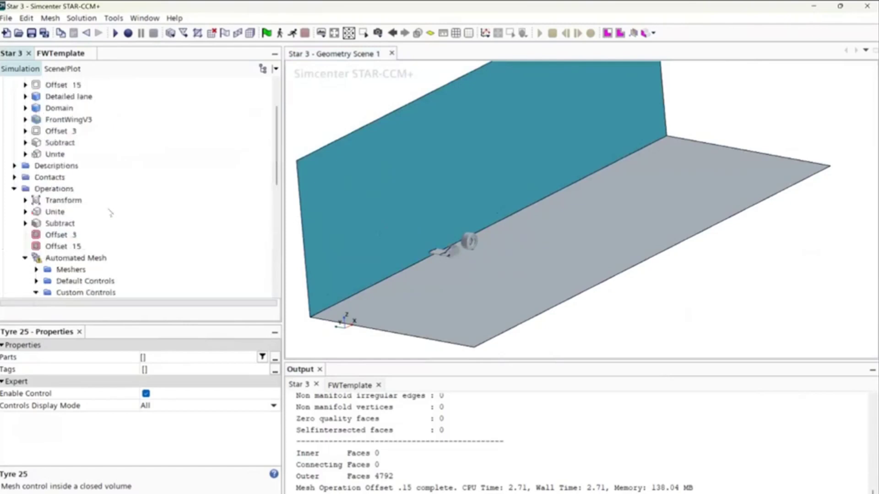
pyautogui.scroll(2, 23, 126)
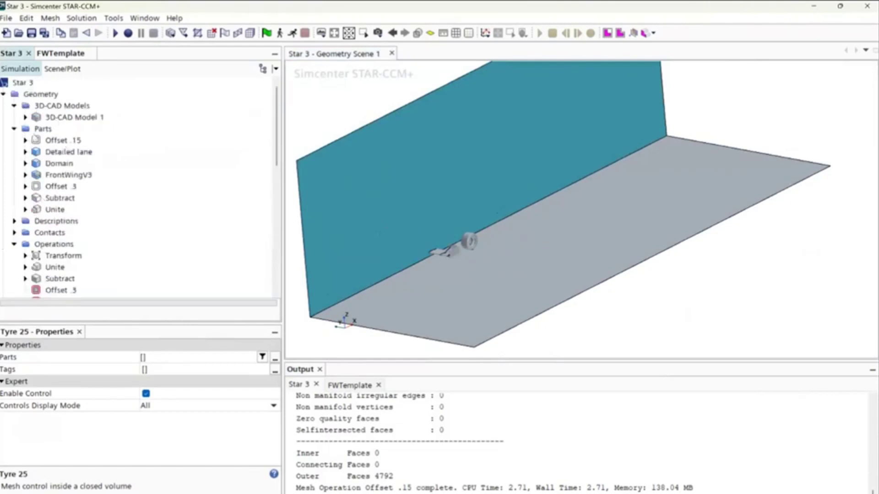
pyautogui.click(41, 129)
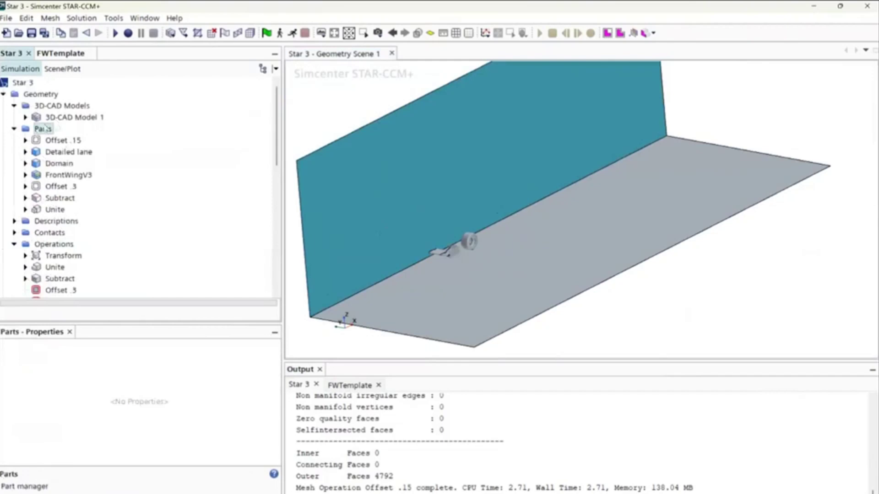
pyautogui.rightClick(44, 129)
pyautogui.moveTo(115, 176)
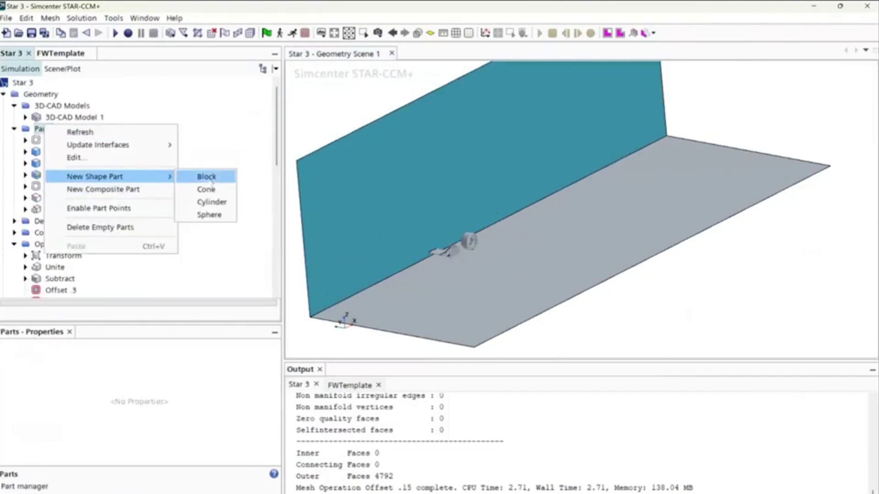
pyautogui.click(206, 177)
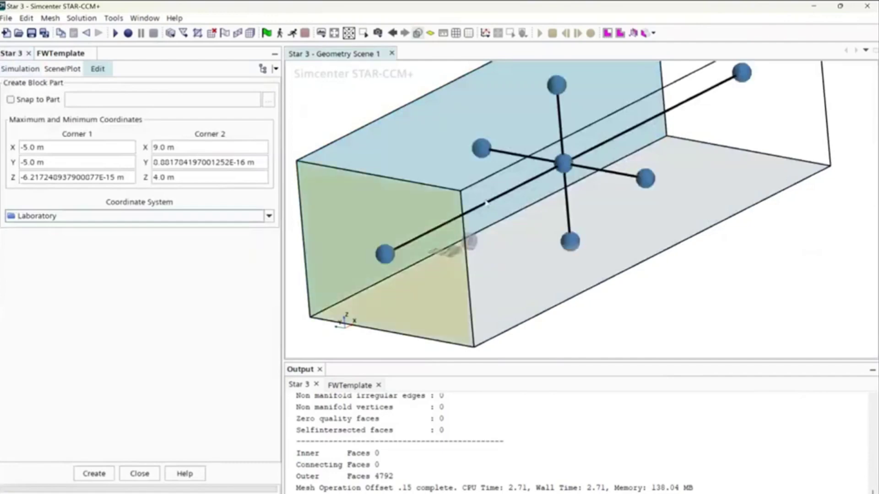
pyautogui.moveTo(383, 256); pyautogui.dragTo(510, 190)
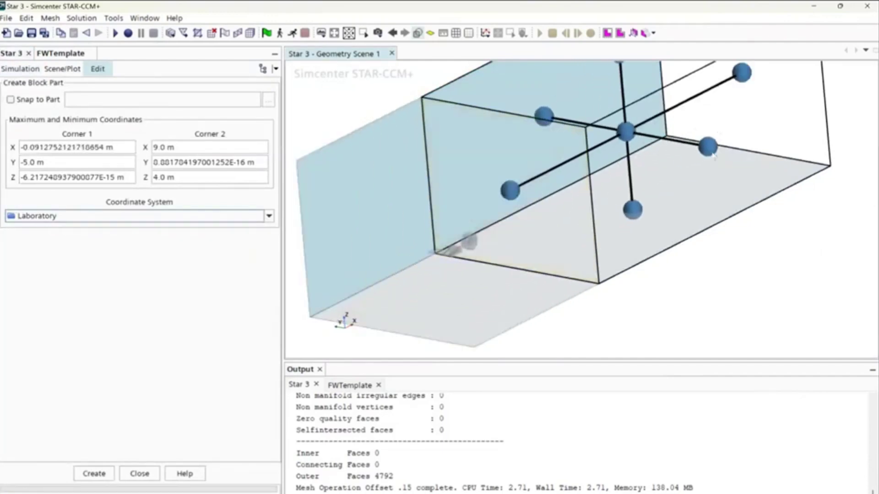
pyautogui.moveTo(708, 147); pyautogui.dragTo(623, 132)
pyautogui.moveTo(699, 67); pyautogui.dragTo(548, 142)
pyautogui.moveTo(501, 84); pyautogui.dragTo(511, 200)
pyautogui.moveTo(551, 226); pyautogui.dragTo(467, 261)
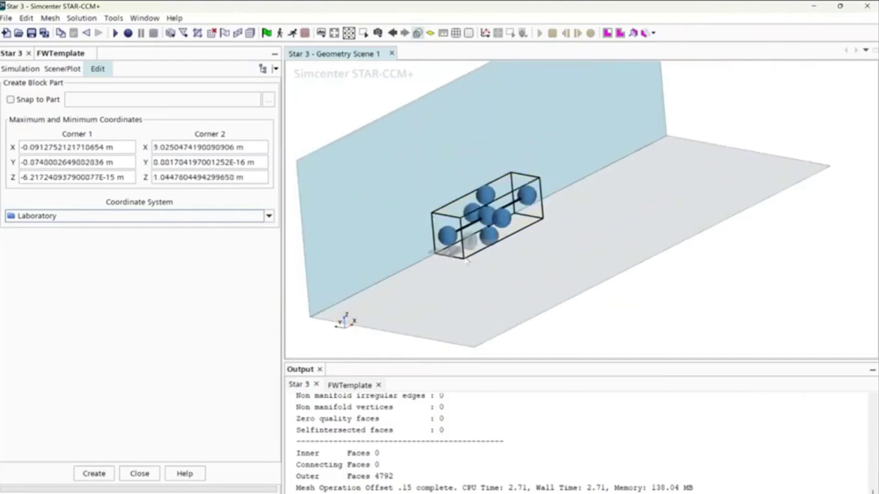
# - Tighten the block around the tyre to X about 0.38 to 0.94 m and Y about -0.78 to -0.37 m
pyautogui.scroll(5, 473, 217)
pyautogui.moveTo(472, 217); pyautogui.dragTo(434, 234)
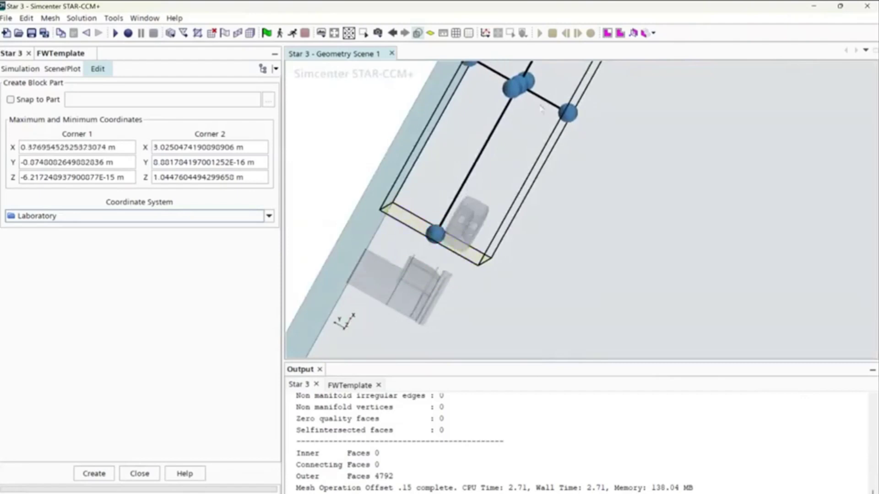
pyautogui.scroll(-3, 597, 255)
pyautogui.moveTo(558, 180); pyautogui.dragTo(532, 181)
pyautogui.moveTo(562, 85); pyautogui.dragTo(489, 216)
pyautogui.moveTo(559, 210); pyautogui.dragTo(557, 186)
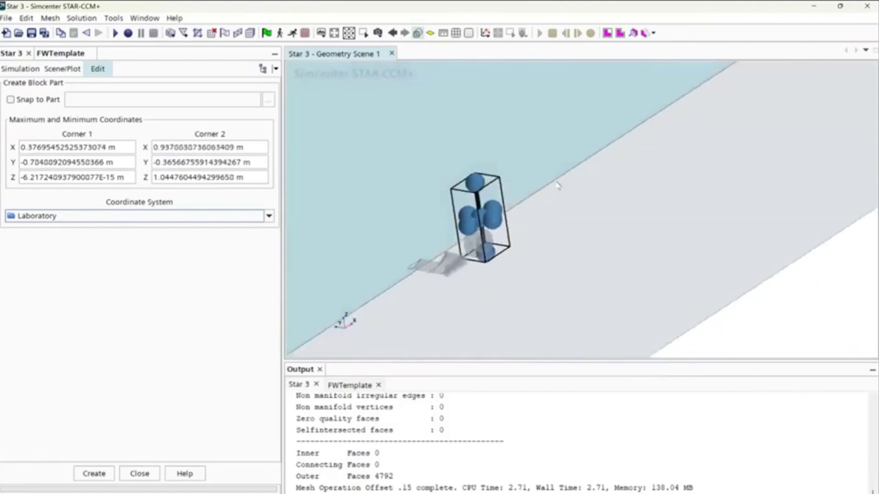
# - Lower the block's upper face over the tyre to a Z coordinate of about 0.50 m
pyautogui.scroll(3, 528, 169)
pyautogui.moveTo(529, 169); pyautogui.dragTo(531, 242)
pyautogui.moveTo(622, 289)
pyautogui.mouseDown()
pyautogui.moveTo(732, 295)
pyautogui.moveTo(626, 304)
pyautogui.mouseUp()
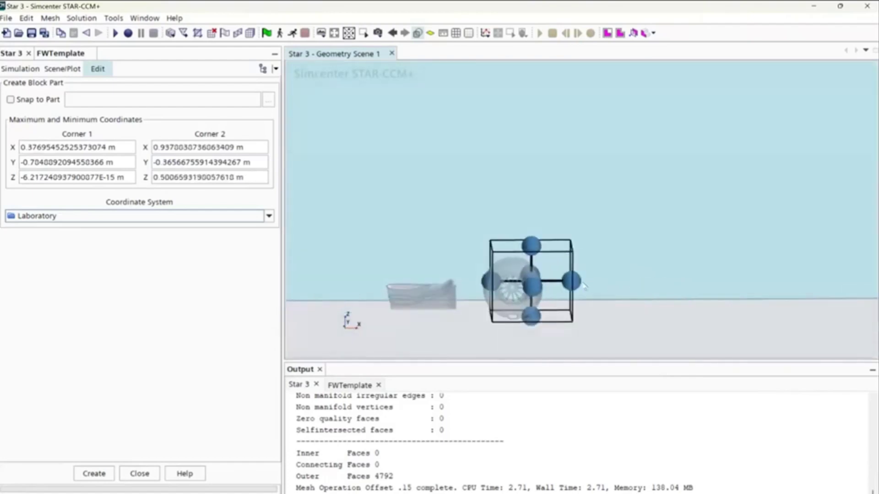
# - Stretch the block around the wheel to a Corner 2 X of about 0.978 m and create the block part
pyautogui.moveTo(574, 283); pyautogui.dragTo(580, 283)
pyautogui.click(99, 474)
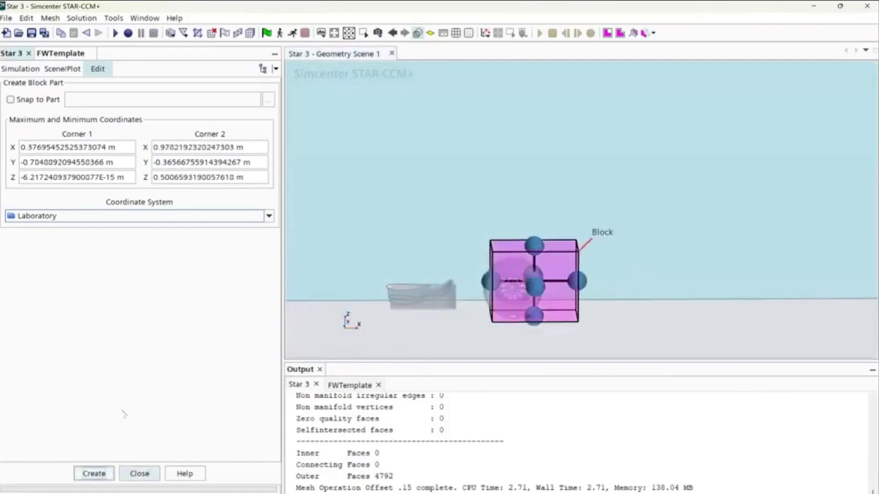
pyautogui.click(139, 474)
# - Rename the new block part to Tire
pyautogui.rightClick(54, 141)
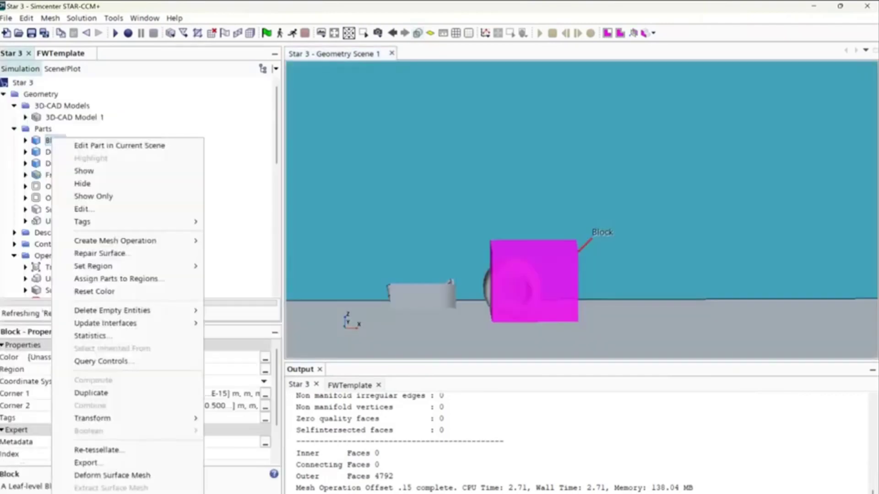
pyautogui.press('F2')
pyautogui.write('Tire')
pyautogui.press('Return')
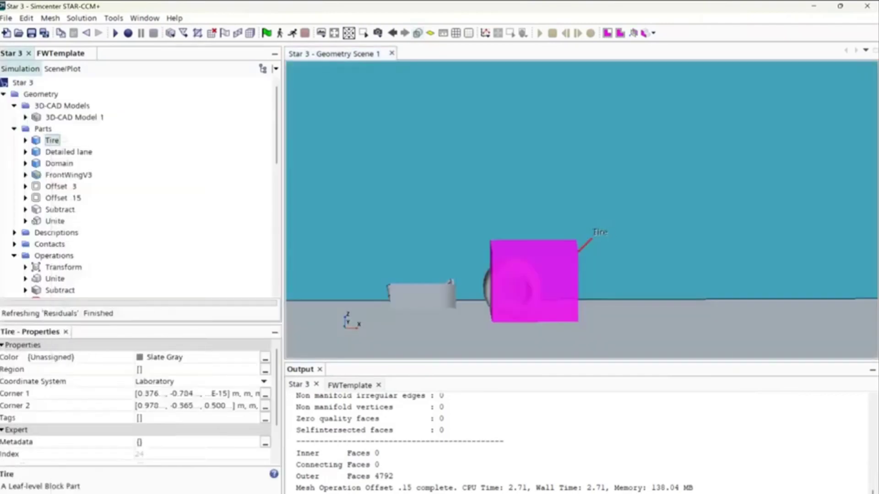
# - Assign the Tire part to the Tyre 25 volumetric control of the automated mesh
pyautogui.scroll(-8, 92, 240)
pyautogui.click(83, 187)
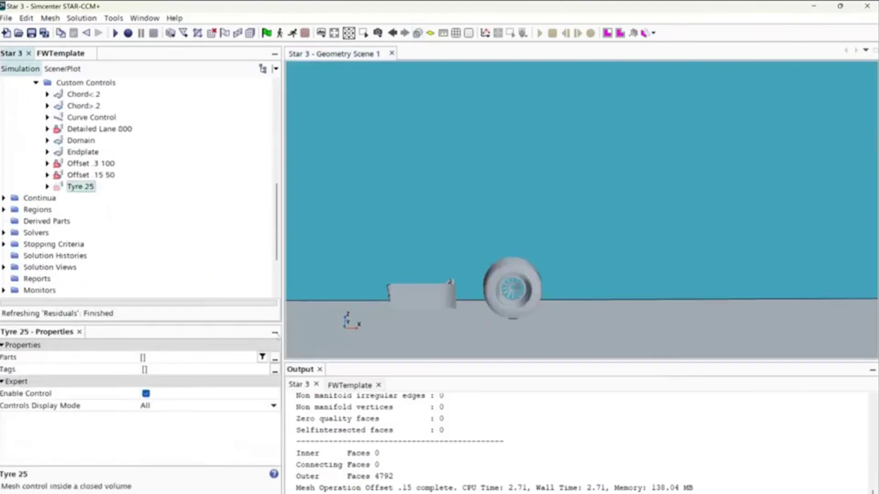
pyautogui.click(276, 359)
pyautogui.click(309, 210)
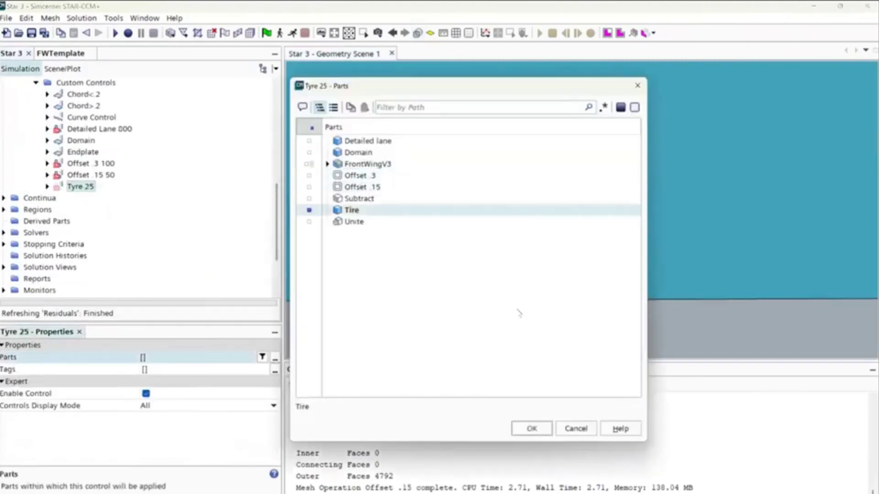
pyautogui.click(535, 430)
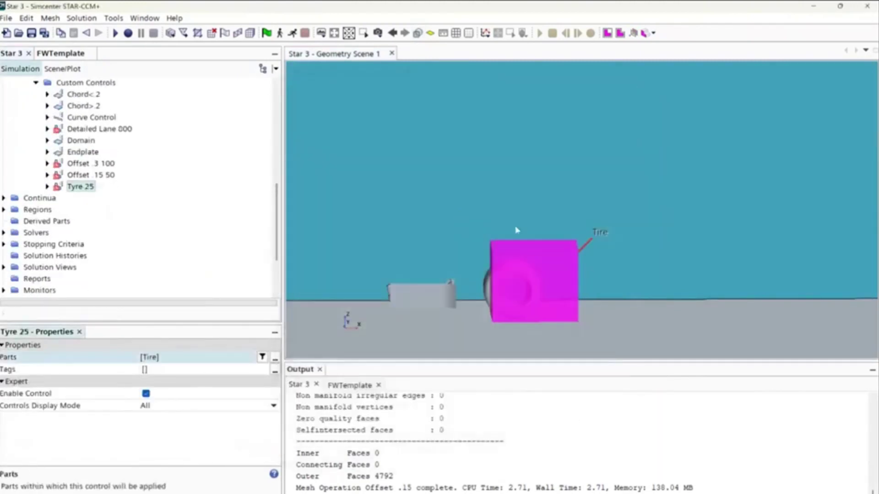
# - Try to run the simulation, and close the Residuals plot
pyautogui.scroll(-5, 545, 235)
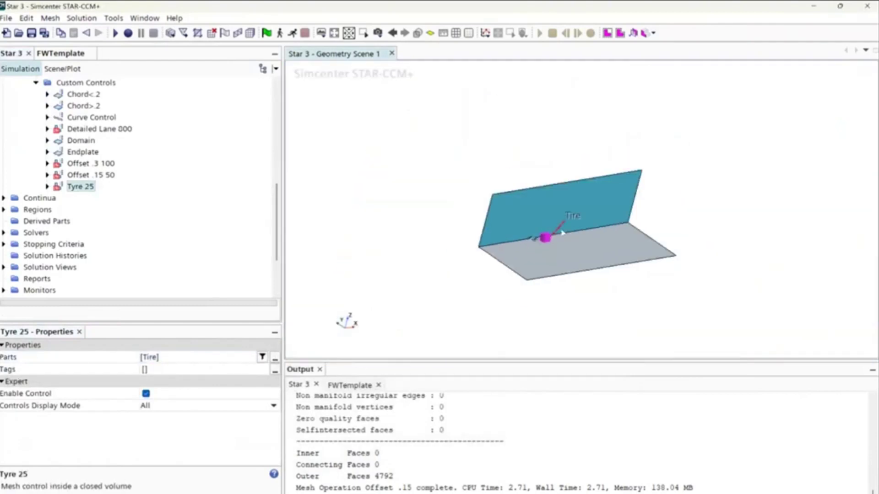
pyautogui.scroll(3, 59, 172)
pyautogui.click(58, 154)
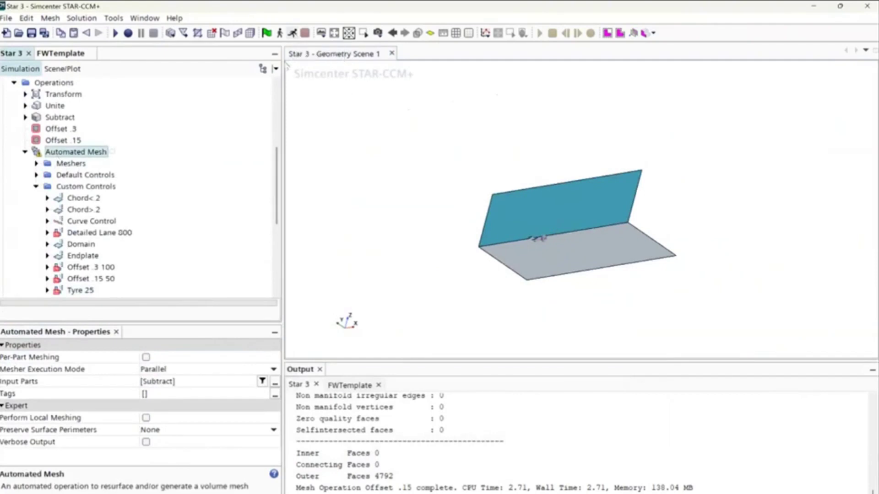
pyautogui.click(293, 34)
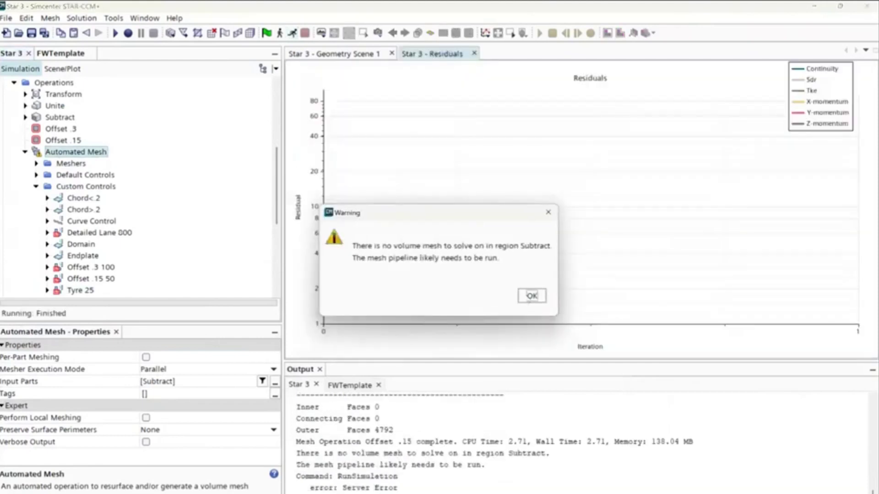
pyautogui.click(532, 296)
pyautogui.click(475, 54)
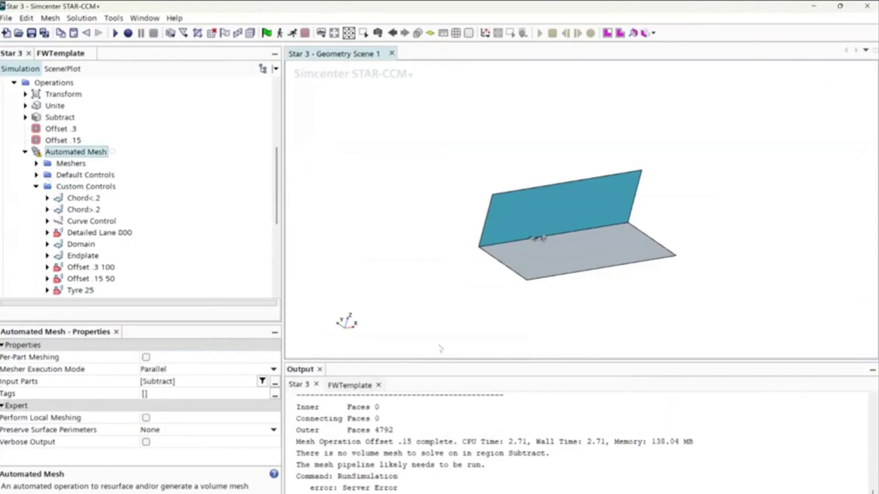
# - Collapse the Geometry tree of the FWTemplate simulation and expand its Derived Parts to examine the plane groups
pyautogui.moveTo(579, 267); pyautogui.dragTo(558, 235)
pyautogui.scroll(5, 559, 235)
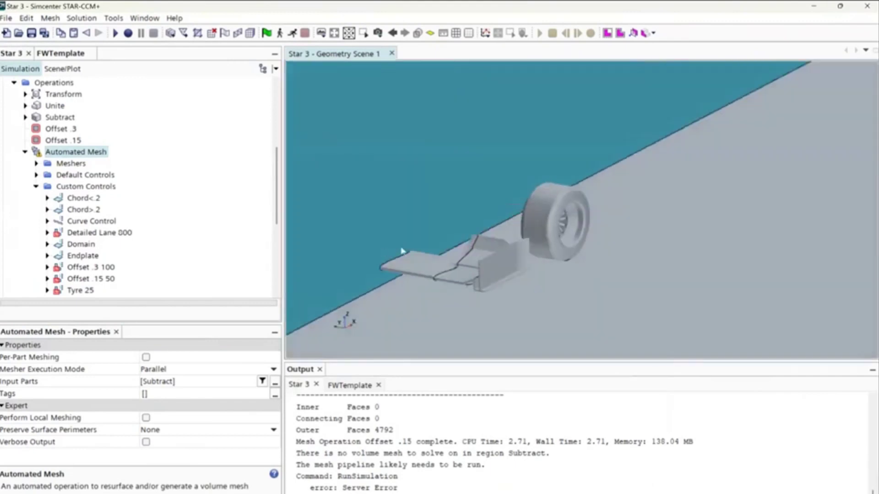
pyautogui.click(59, 55)
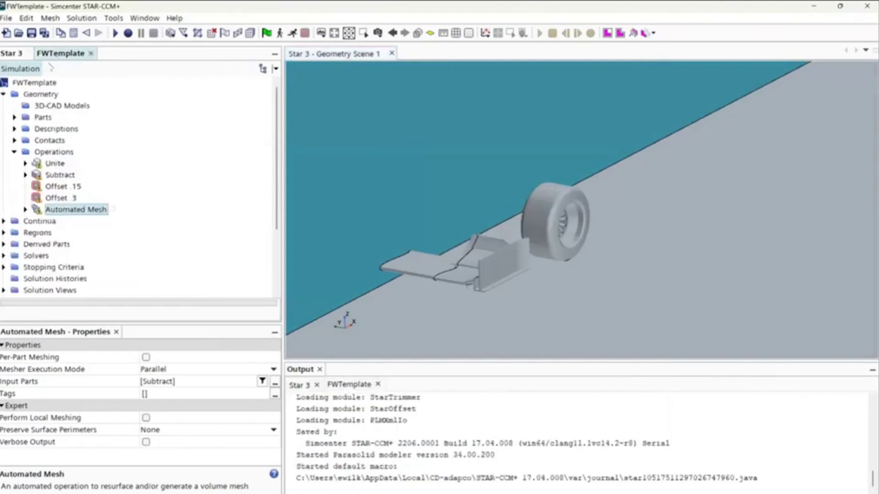
pyautogui.click(14, 152)
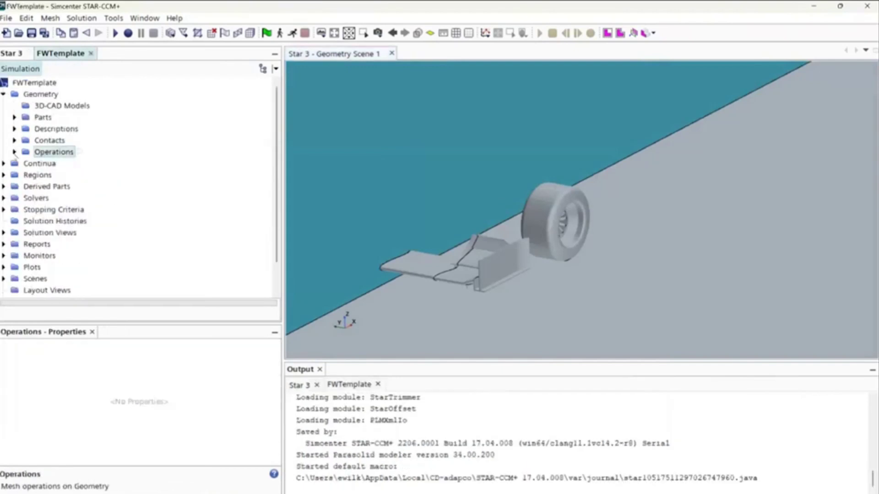
pyautogui.click(4, 95)
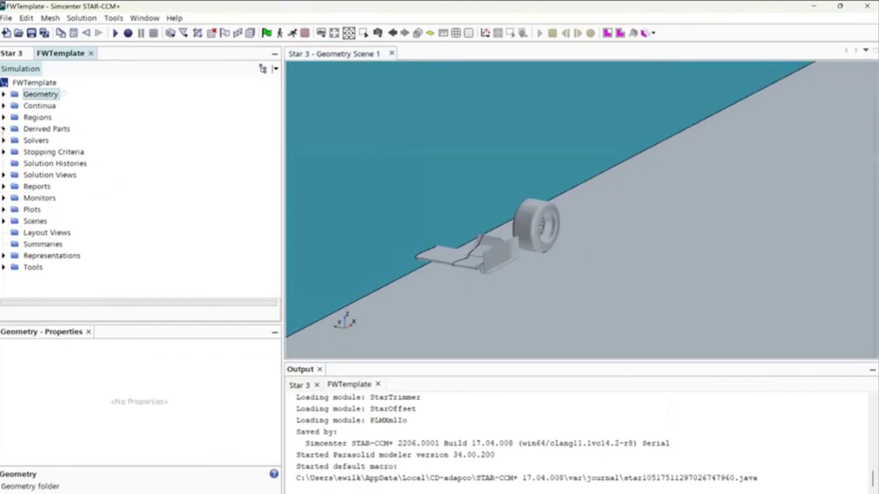
pyautogui.click(9, 53)
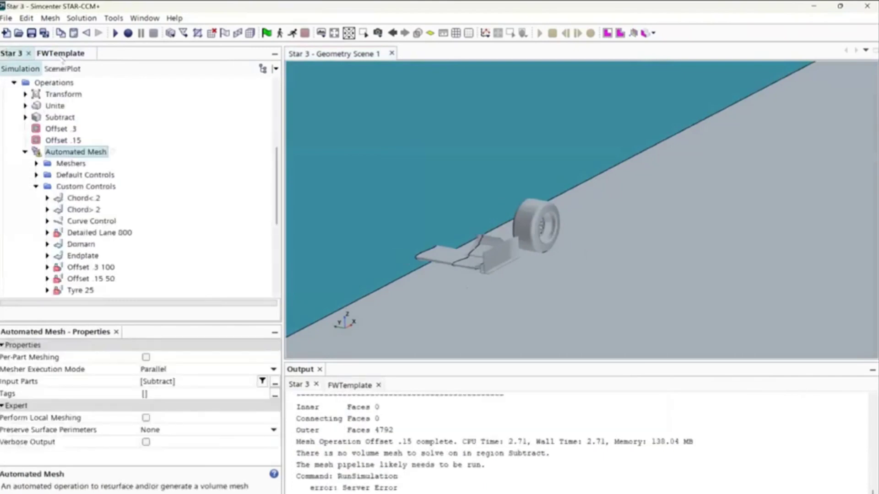
pyautogui.click(60, 53)
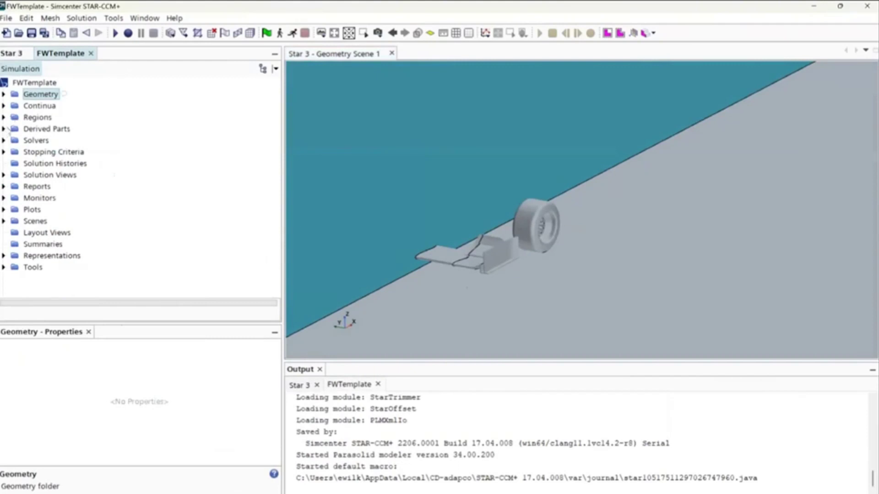
pyautogui.click(3, 128)
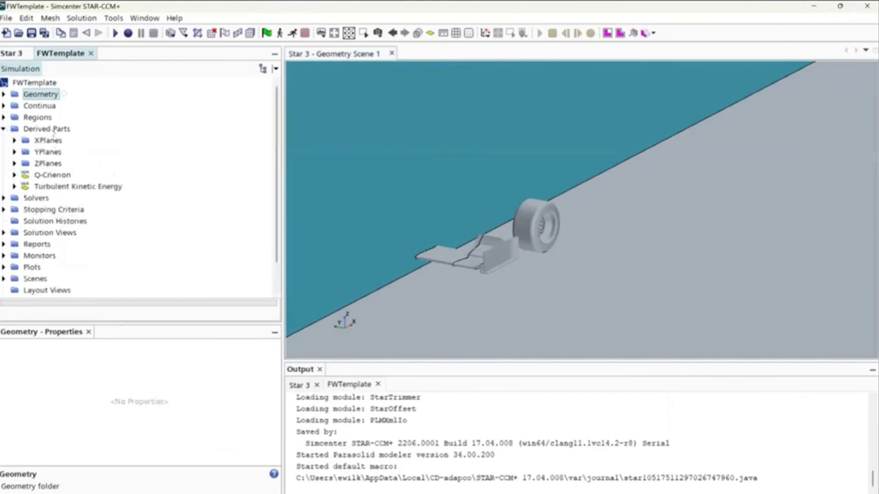
# - Return to the Star 3 simulation, collapse its Geometry tree and select Derived Parts
pyautogui.click(10, 53)
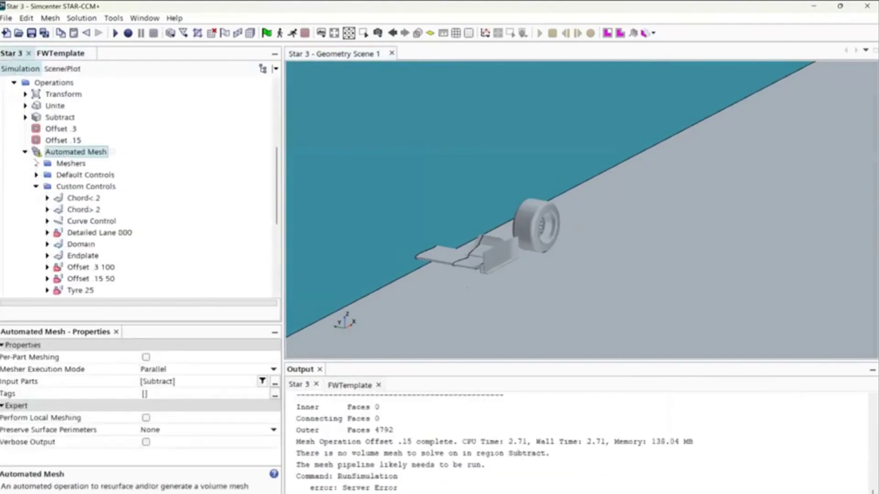
pyautogui.click(25, 152)
pyautogui.click(14, 83)
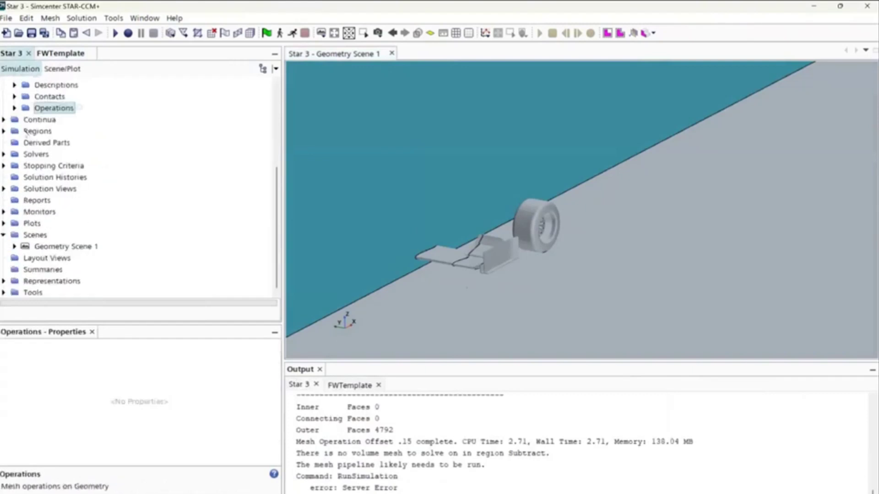
pyautogui.scroll(3, 18, 130)
pyautogui.click(14, 84)
pyautogui.scroll(2, 13, 124)
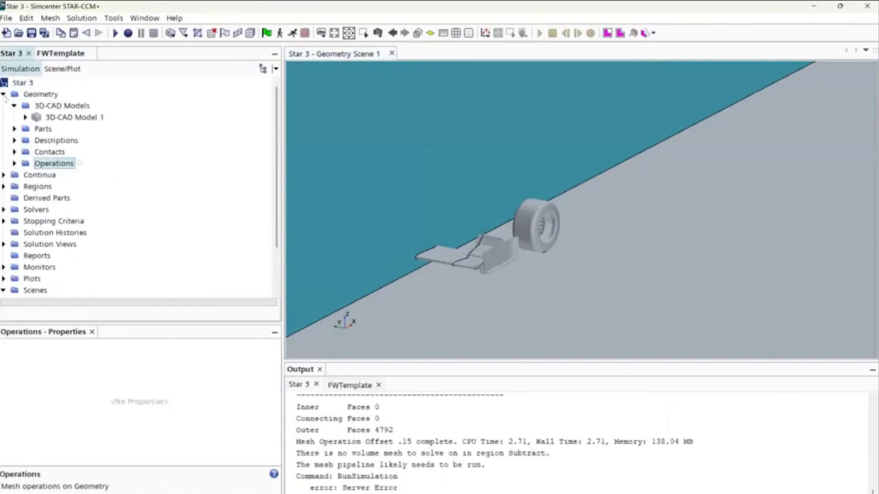
pyautogui.click(4, 94)
pyautogui.click(26, 128)
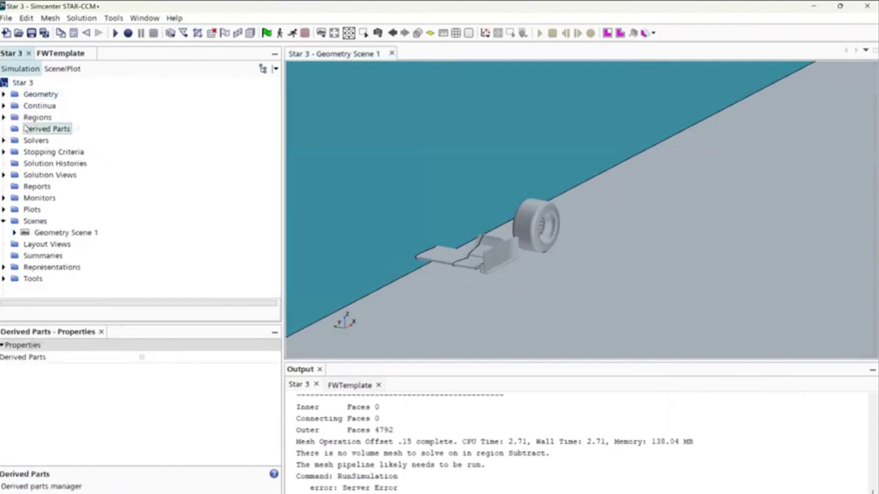
pyautogui.rightClick(26, 128)
pyautogui.moveTo(84, 134)
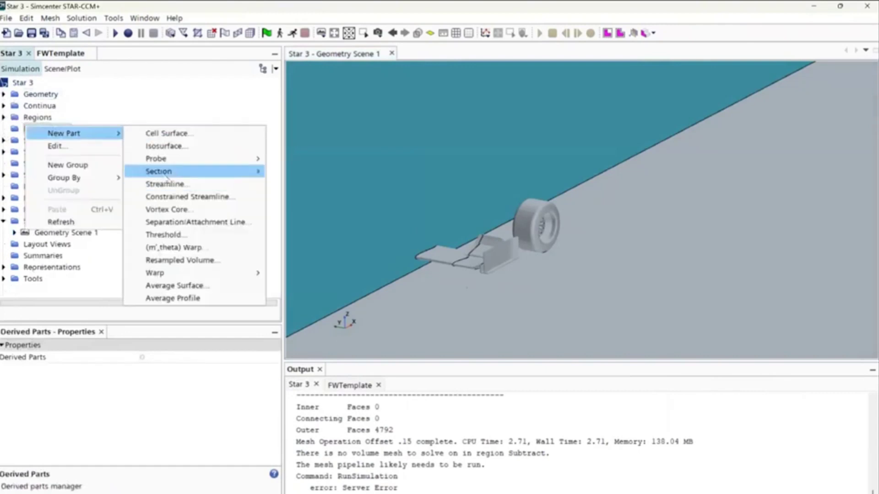
pyautogui.moveTo(166, 173)
pyautogui.click(299, 171)
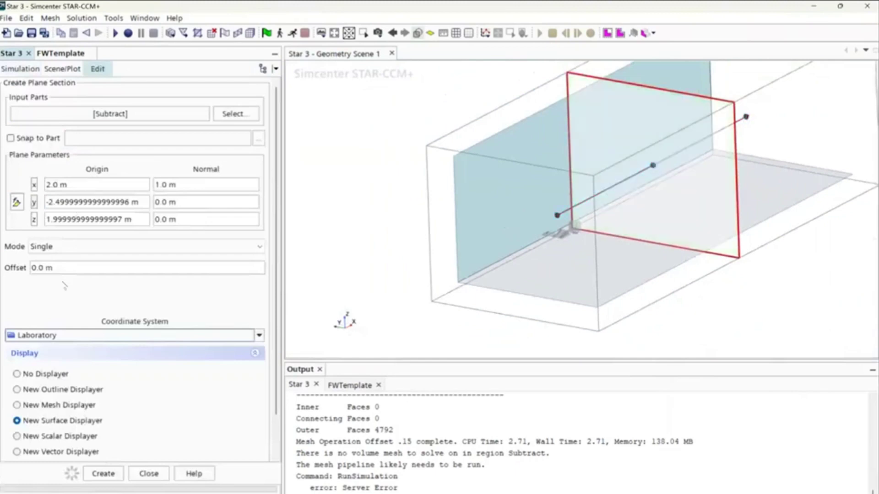
pyautogui.click(26, 380)
pyautogui.click(149, 476)
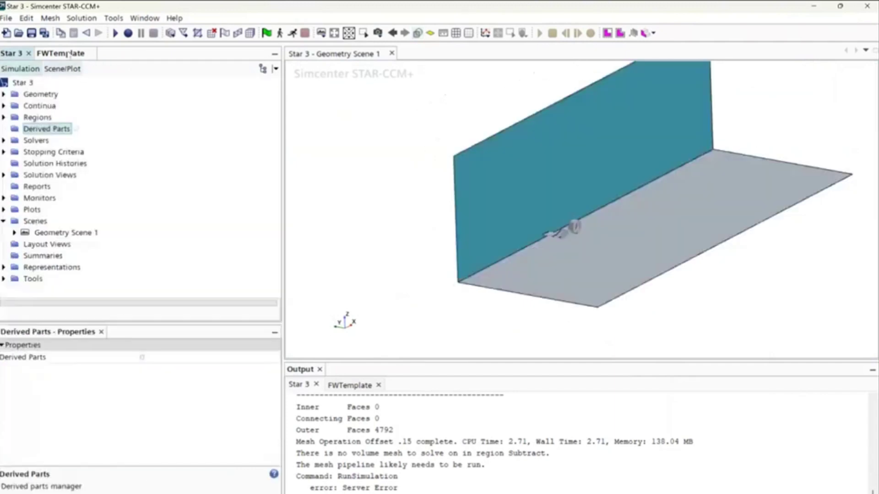
# - Try to copy the XPlanes, YPlanes and ZPlanes derived part groups from the FWTemplate simulation
pyautogui.click(61, 53)
pyautogui.click(48, 140)
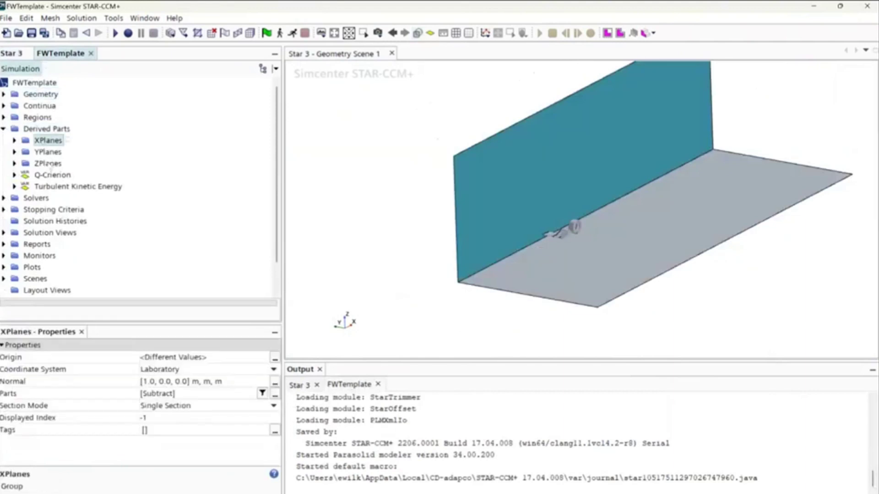
pyautogui.click(48, 163)
pyautogui.keyDown('shift'); pyautogui.click(48, 140); pyautogui.keyUp('shift')
pyautogui.rightClick(49, 140)
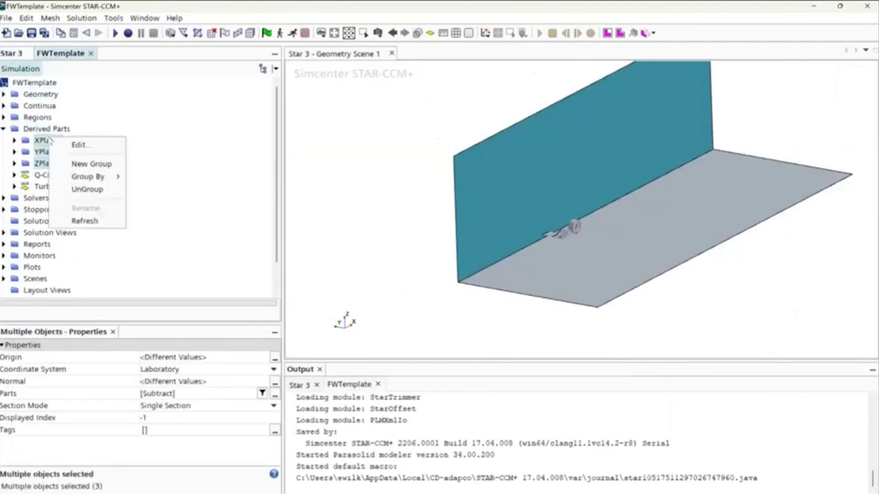
pyautogui.press('Escape')
# - Copy Plane Section through Plane Section 28 from FWTemplate's XPlanes group into the Derived Parts of Star 3
pyautogui.click(14, 140)
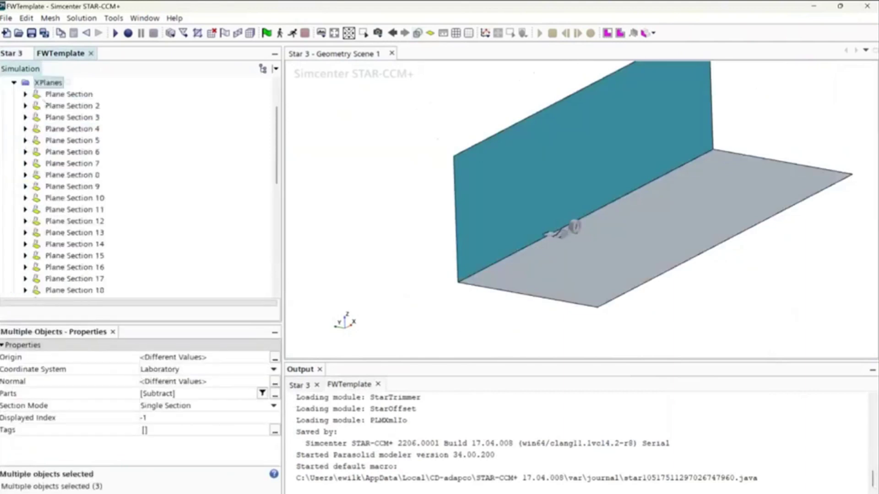
pyautogui.click(59, 94)
pyautogui.scroll(-9, 71, 137)
pyautogui.keyDown('shift'); pyautogui.click(68, 109); pyautogui.keyUp('shift')
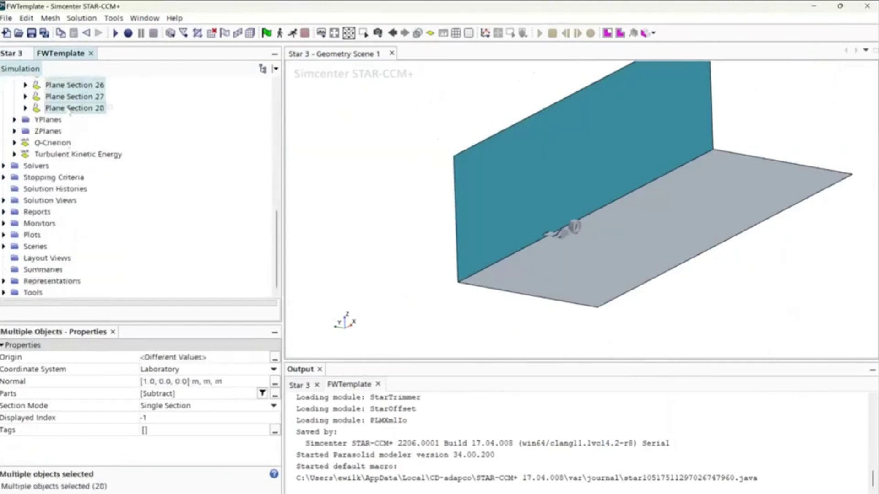
pyautogui.rightClick(69, 109)
pyautogui.click(99, 193)
pyautogui.click(10, 53)
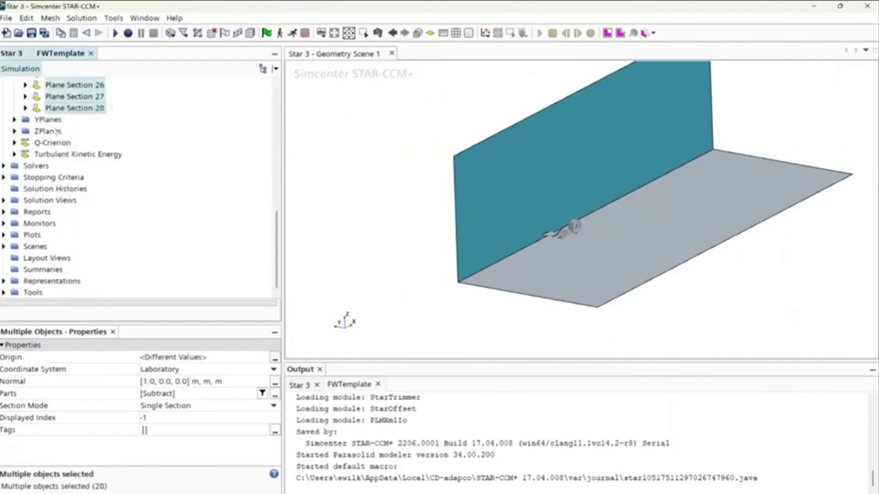
pyautogui.click(47, 129)
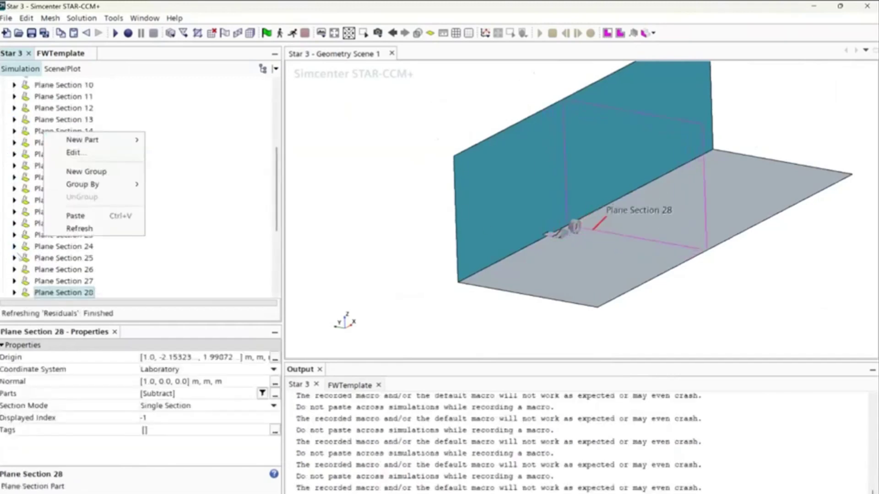
# - Select all the pasted plane sections under Star 3's Derived Parts and examine their positions in the geometry scene
pyautogui.click(20, 258)
pyautogui.scroll(5, 49, 169)
pyautogui.click(53, 142)
pyautogui.scroll(-9, 65, 174)
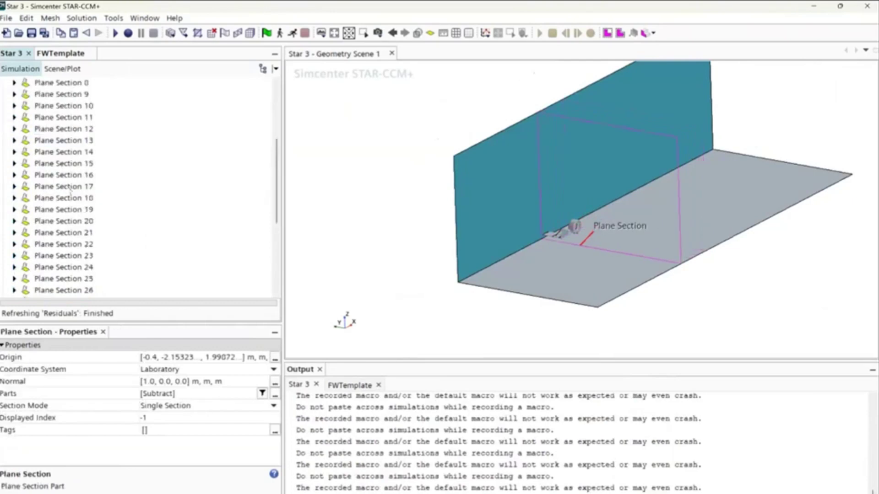
pyautogui.keyDown('shift'); pyautogui.click(70, 143); pyautogui.keyUp('shift')
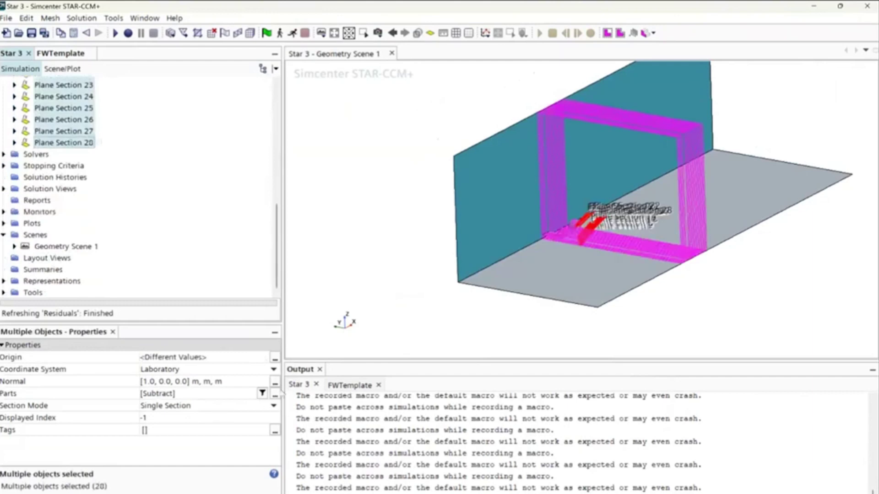
pyautogui.scroll(-2, 734, 225)
pyautogui.moveTo(767, 266)
pyautogui.mouseDown()
pyautogui.moveTo(707, 294)
pyautogui.moveTo(764, 256)
pyautogui.mouseUp()
pyautogui.scroll(8, 101, 108)
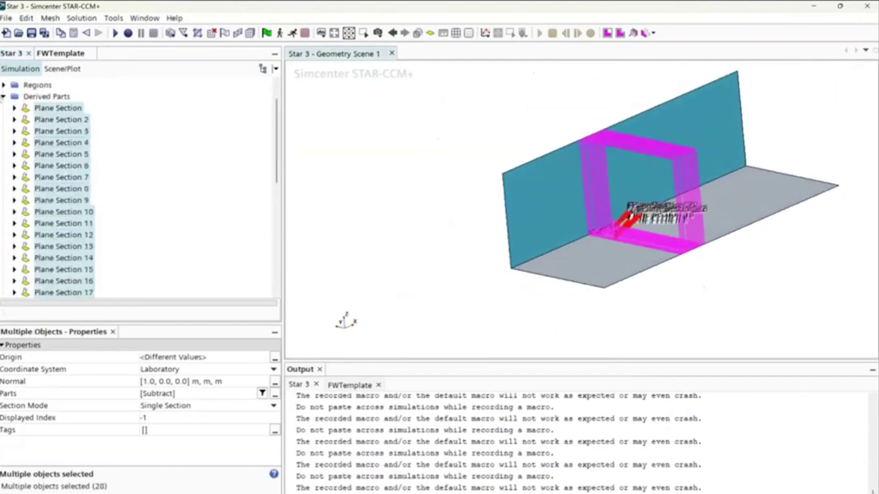
# - Step through Plane Section to Plane Section 8 under Star 3's Derived Parts and examine each plane's position in the geometry scene
pyautogui.click(3, 96)
pyautogui.click(4, 129)
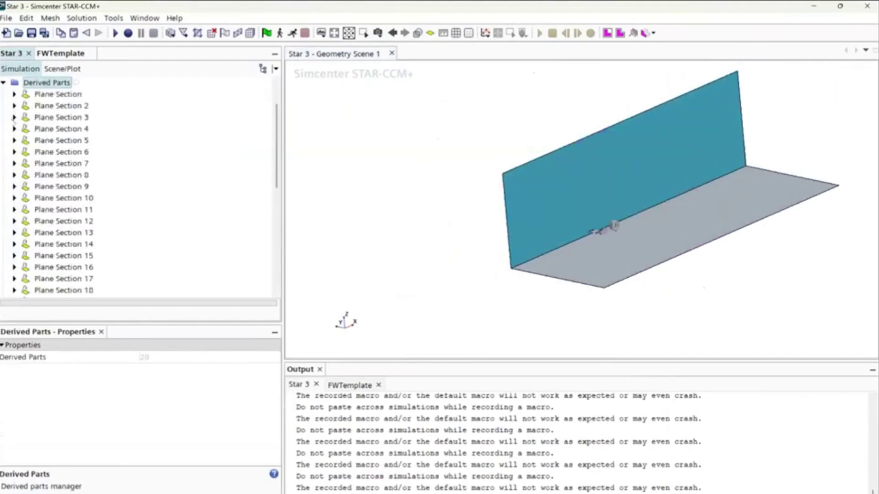
pyautogui.click(52, 141)
pyautogui.click(51, 152)
pyautogui.click(51, 163)
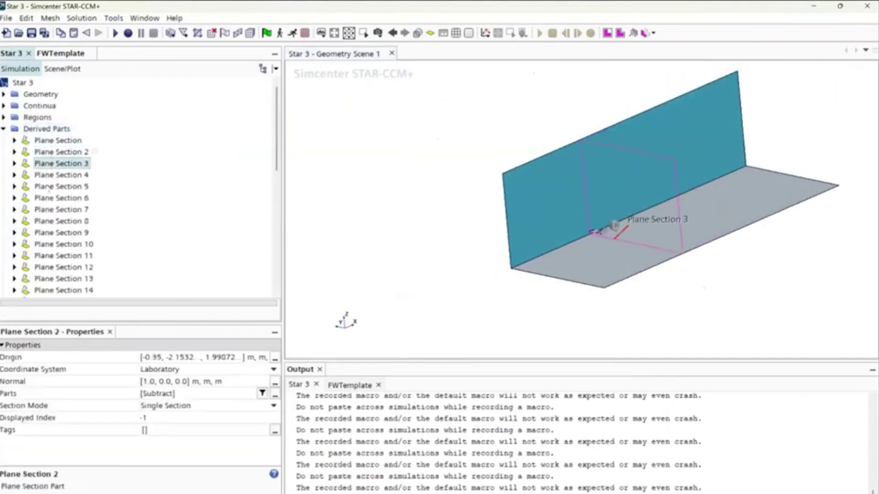
pyautogui.click(51, 175)
pyautogui.click(51, 186)
pyautogui.click(50, 198)
pyautogui.click(51, 210)
pyautogui.click(50, 218)
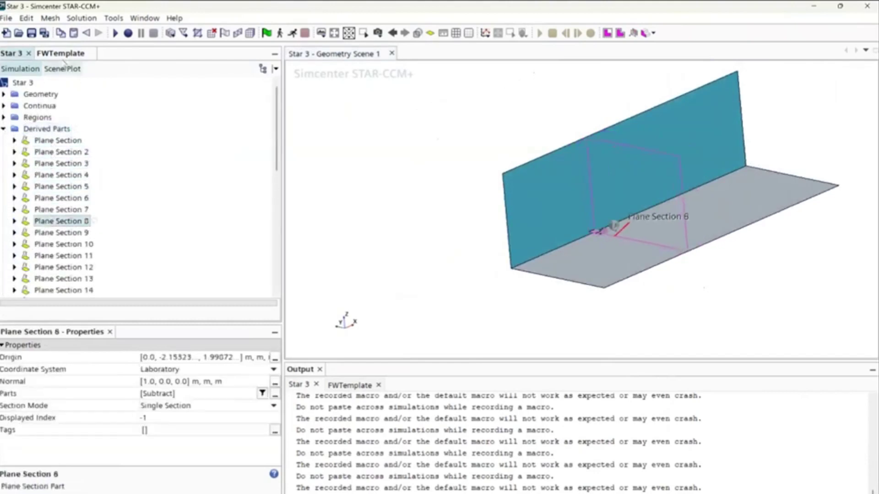
# - Expand the YPlanes group in FWTemplate, inspect Plane Section 29 to 31, and view Star 3's wing and tyre geometry from the side
pyautogui.click(62, 54)
pyautogui.click(15, 120)
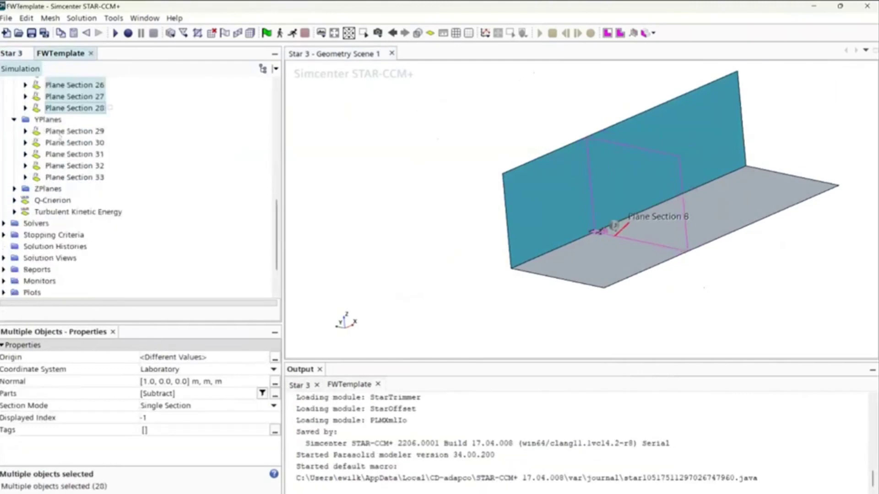
pyautogui.click(61, 132)
pyautogui.click(61, 155)
pyautogui.click(65, 142)
pyautogui.click(64, 133)
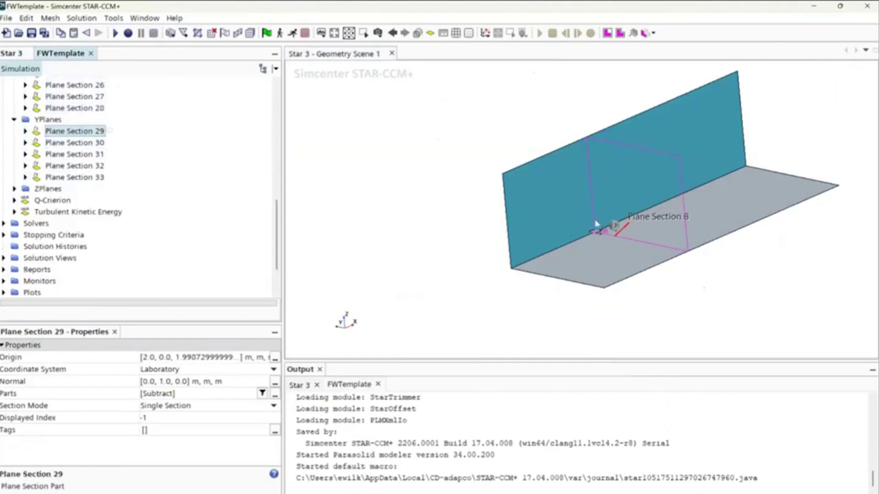
pyautogui.scroll(5, 604, 242)
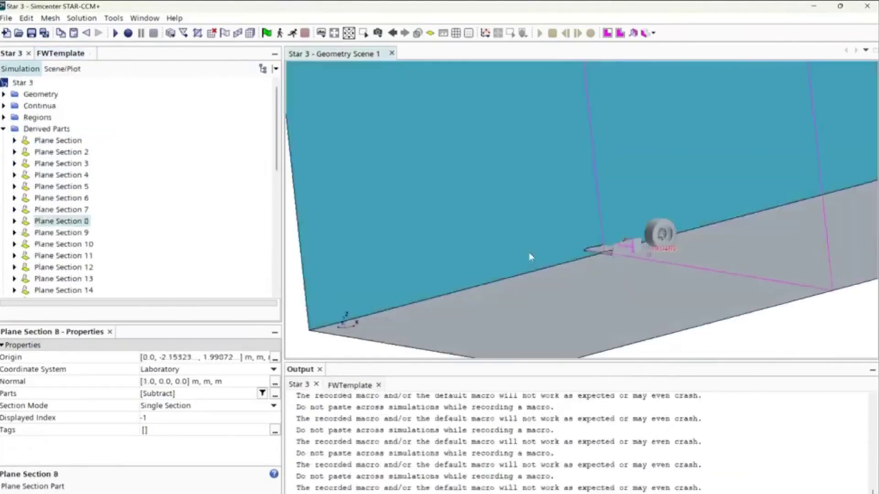
pyautogui.moveTo(530, 257); pyautogui.dragTo(542, 232)
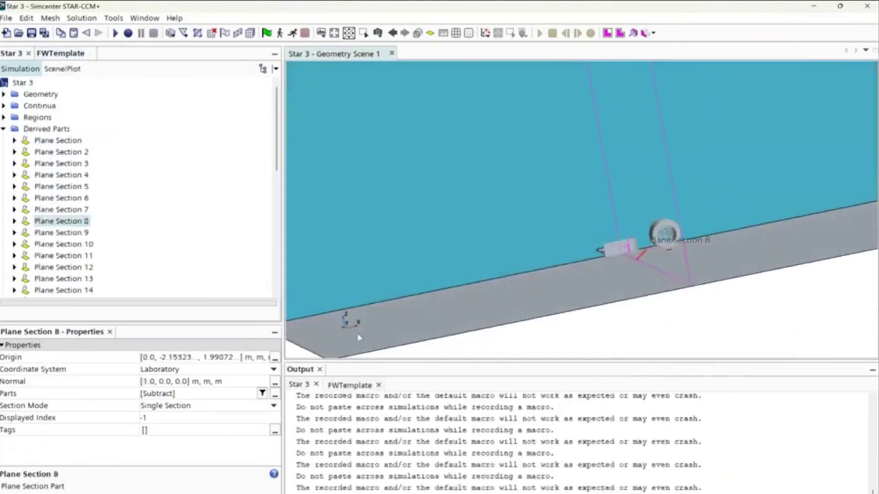
pyautogui.press('s')
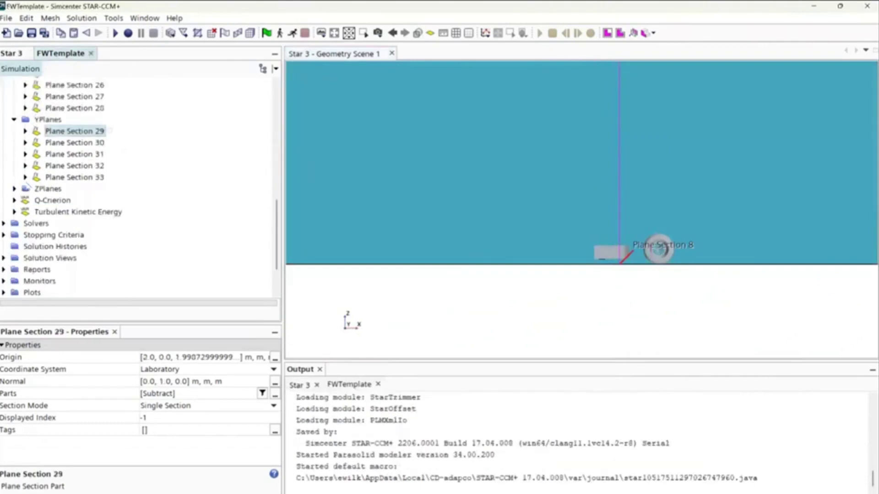
# - Expand FWTemplate's ZPlanes group, inspect Plane Section 34, and examine Star 3's wing and tyre geometry in plan view
pyautogui.click(14, 189)
pyautogui.click(52, 201)
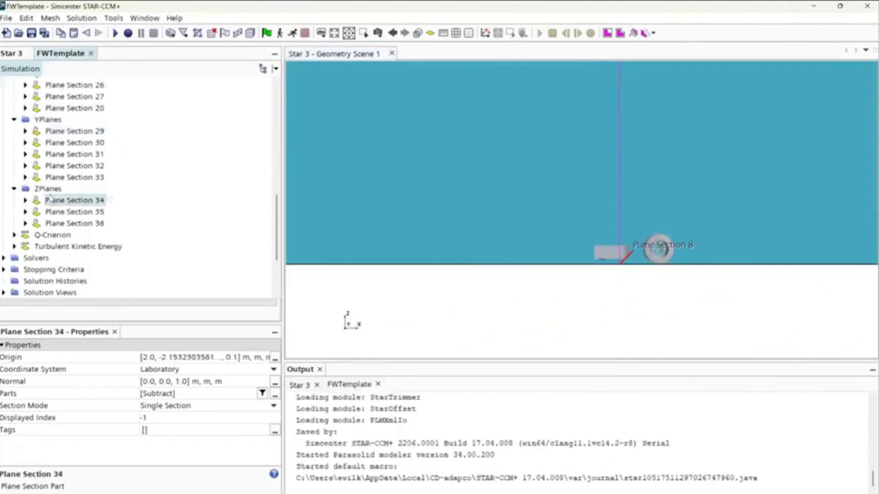
pyautogui.click(499, 316)
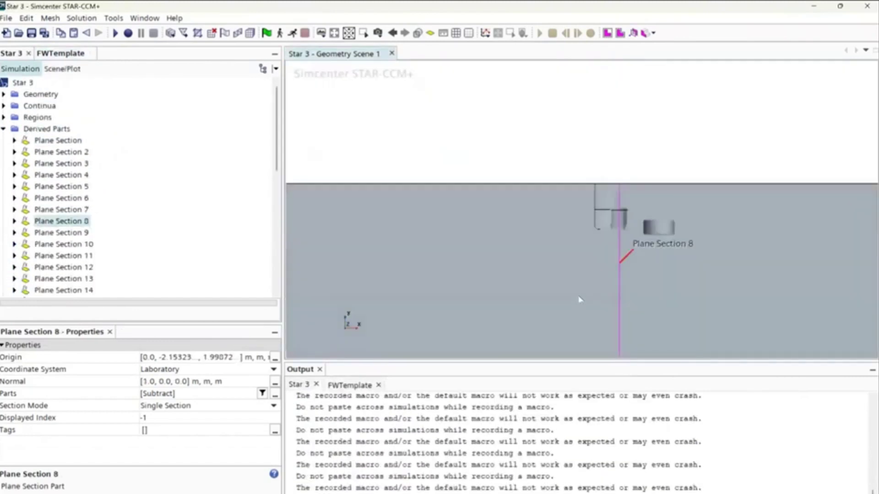
pyautogui.scroll(5, 583, 288)
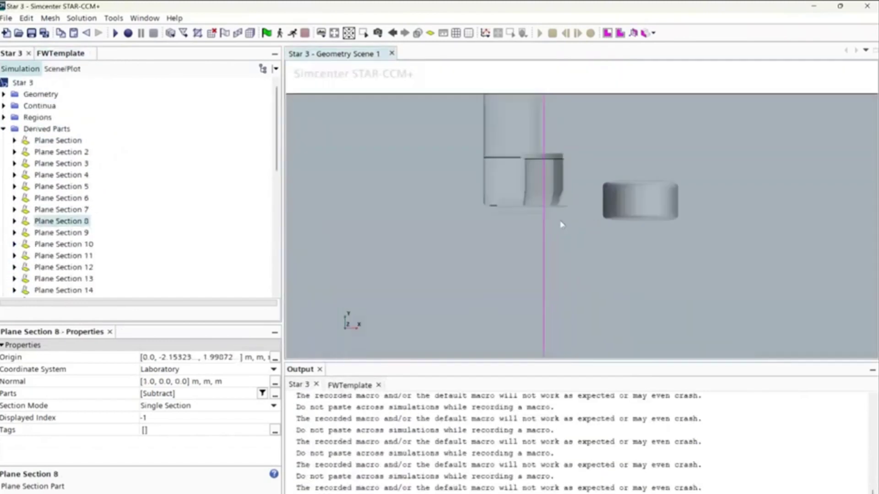
pyautogui.scroll(3, 562, 224)
pyautogui.scroll(-5, 535, 169)
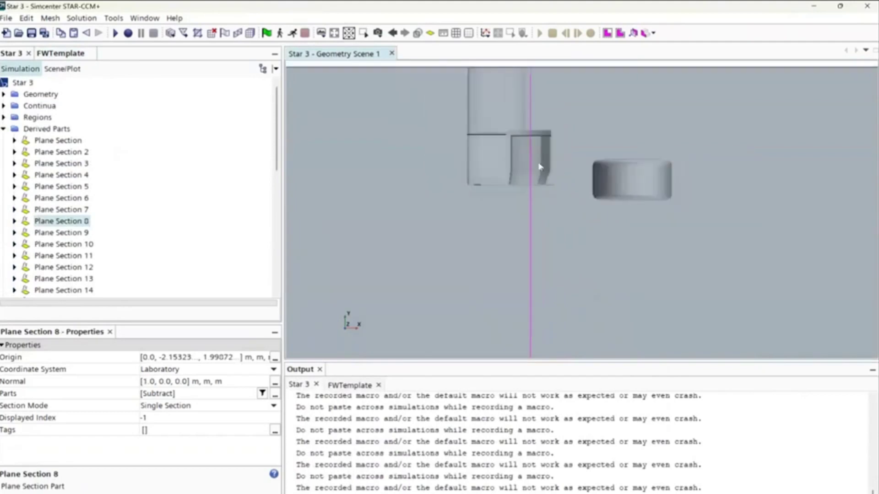
# - Return to the Star 3 simulation, collapse Derived Parts and examine the wing and tyre in an angled view
pyautogui.click(73, 53)
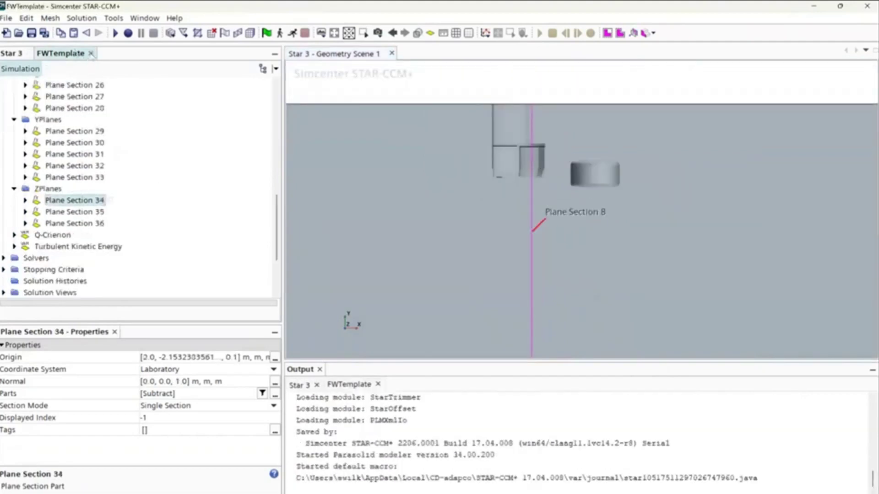
pyautogui.click(11, 53)
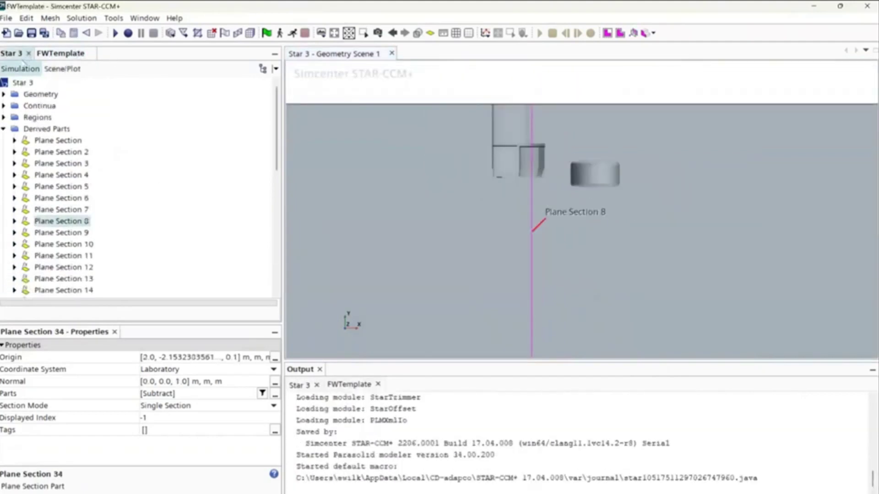
pyautogui.click(4, 129)
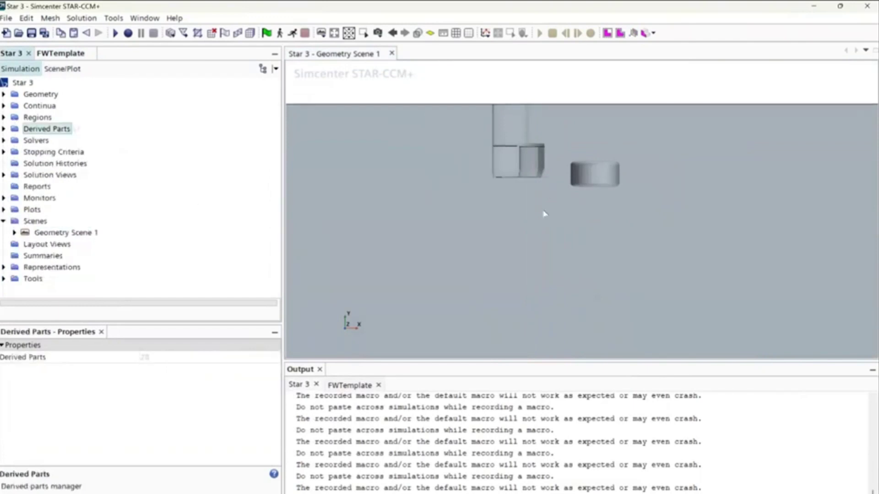
pyautogui.moveTo(543, 212); pyautogui.dragTo(485, 201)
pyautogui.click(4, 129)
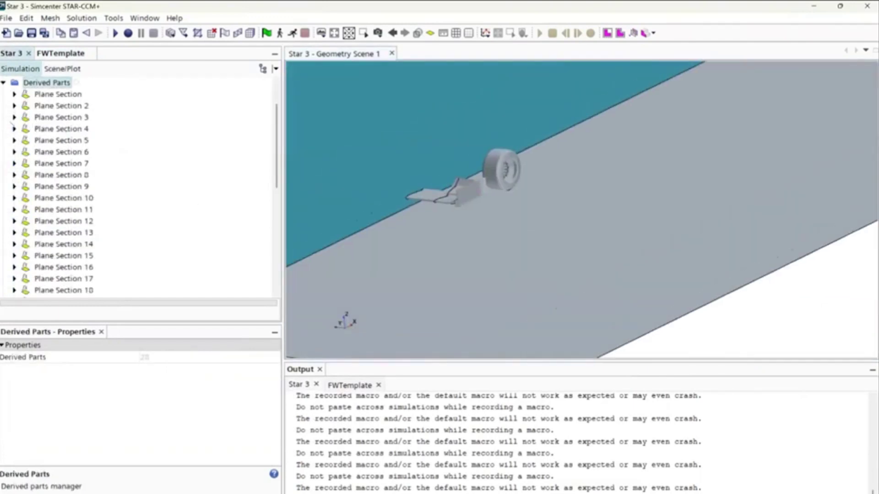
pyautogui.click(4, 82)
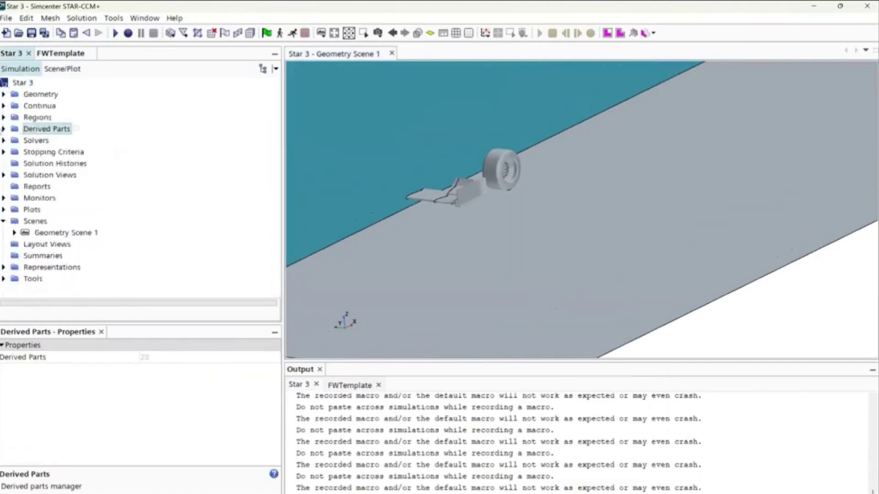
# - Create a new vector scene in Star 3 and set its projection mode to Parallel
pyautogui.rightClick(34, 222)
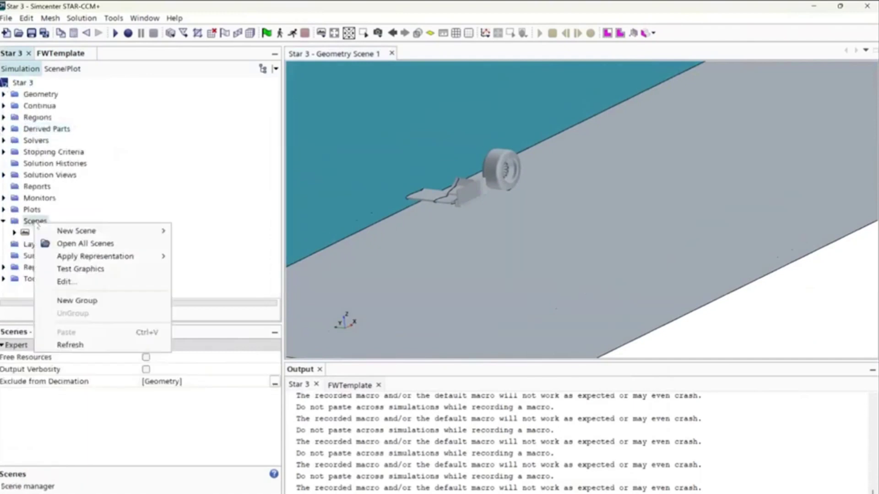
pyautogui.moveTo(93, 233)
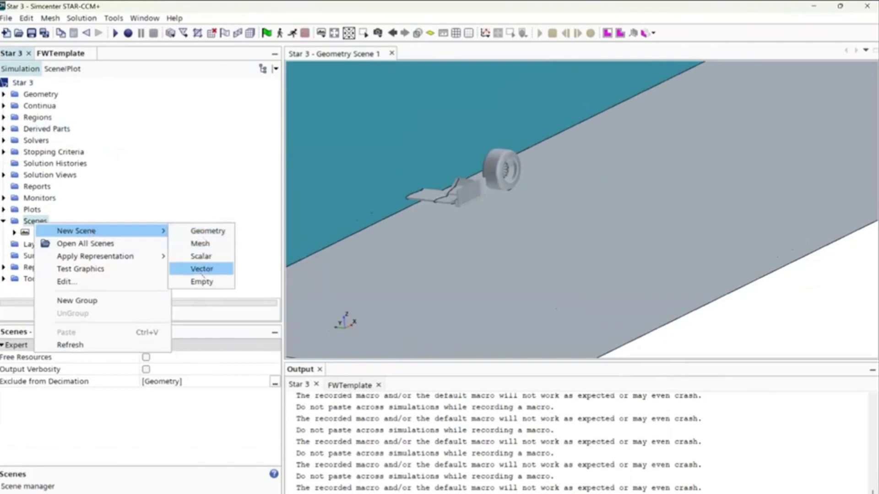
pyautogui.click(202, 269)
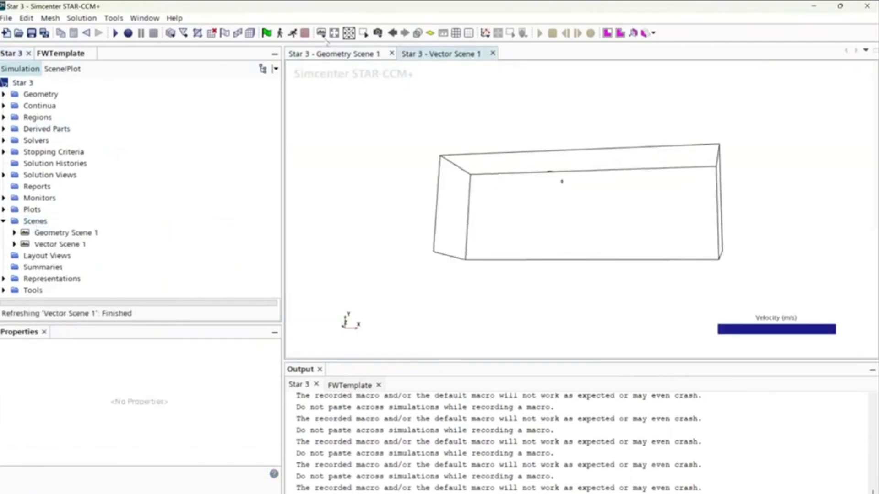
pyautogui.click(322, 34)
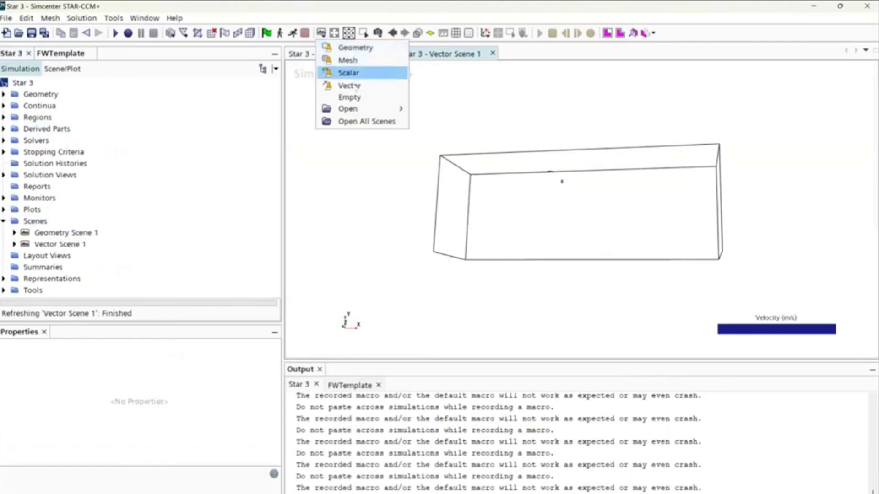
pyautogui.click(509, 106)
pyautogui.click(377, 34)
pyautogui.moveTo(439, 86)
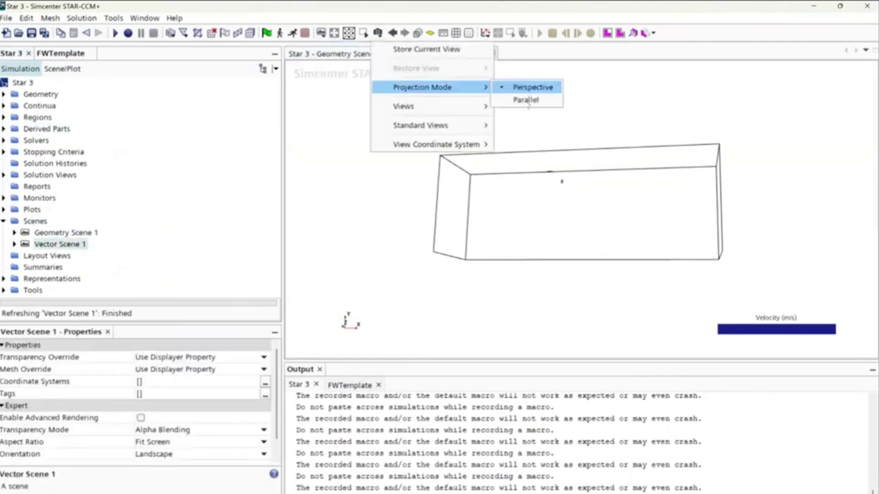
pyautogui.click(526, 87)
# - Hide the Outline 1 displayer in Vector Scene 1 and assign the plane sections from Derived Parts to Vector 1's parts
pyautogui.click(68, 70)
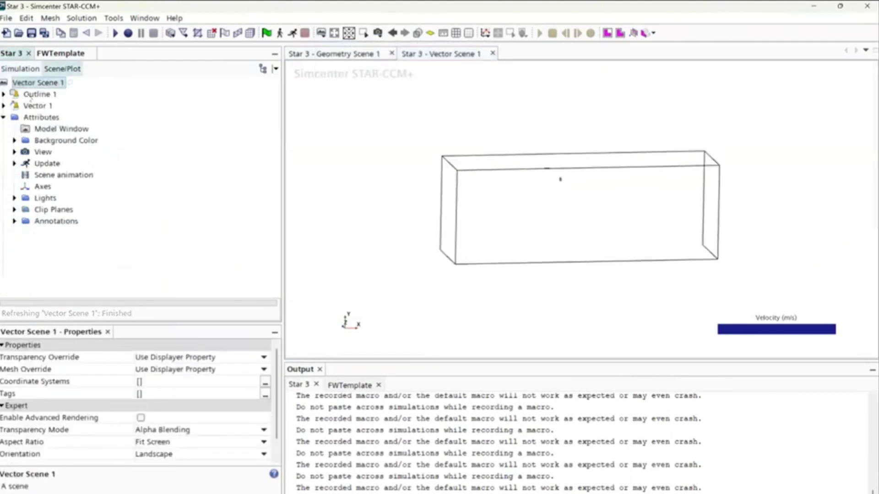
pyautogui.click(39, 93)
pyautogui.click(5, 106)
pyautogui.click(30, 118)
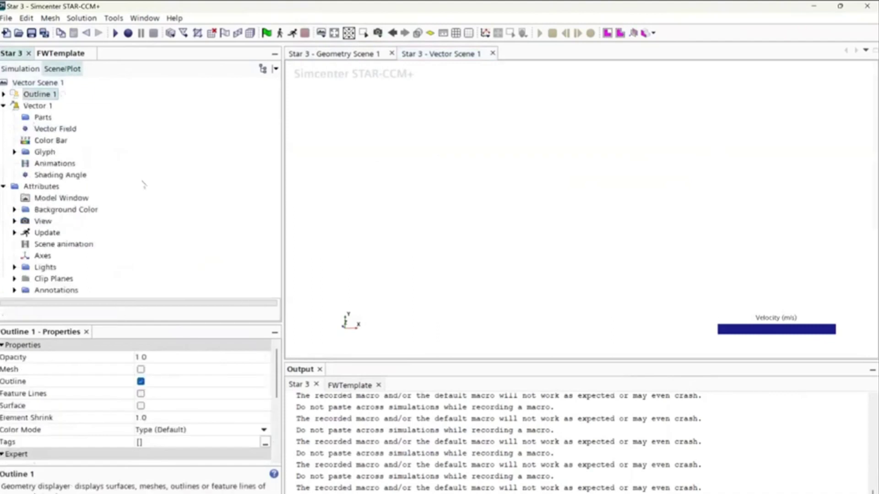
pyautogui.click(274, 359)
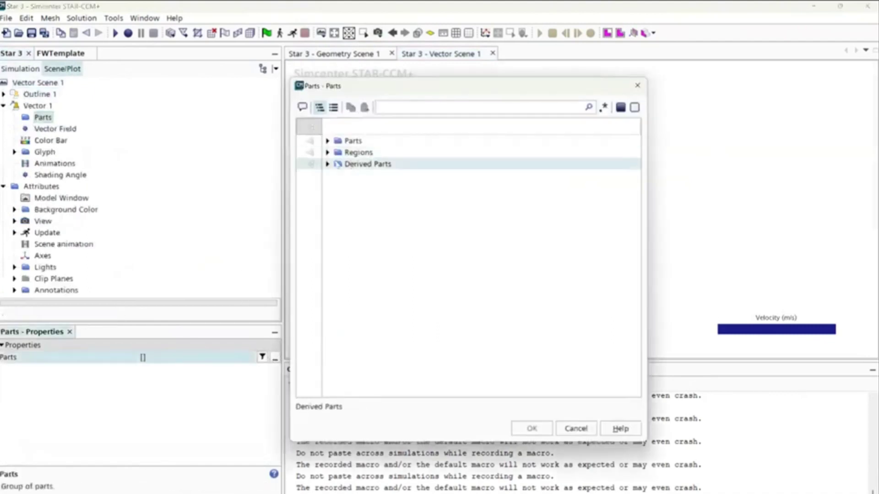
pyautogui.click(327, 165)
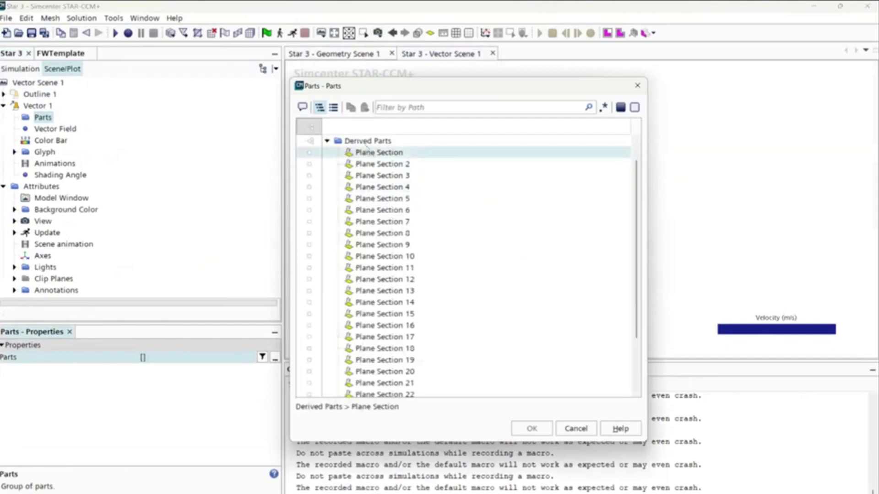
pyautogui.keyDown('shift'); pyautogui.click(382, 360); pyautogui.keyUp('shift')
pyautogui.click(532, 428)
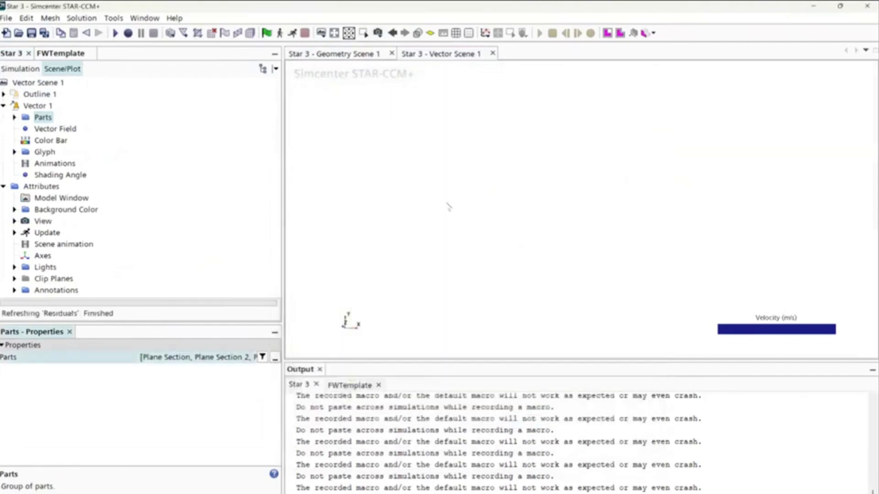
# - Set the Vector 1 displayer's display mode to Line Integral Convolution
pyautogui.moveTo(444, 216); pyautogui.dragTo(403, 235)
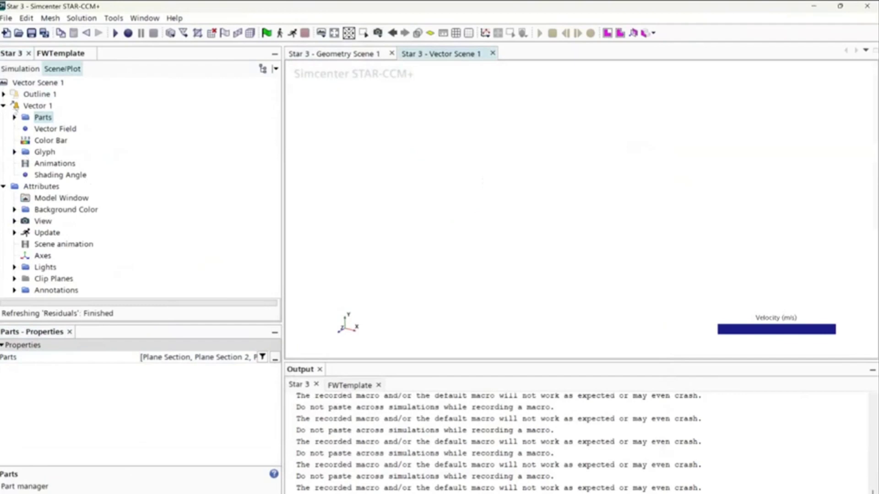
pyautogui.click(50, 129)
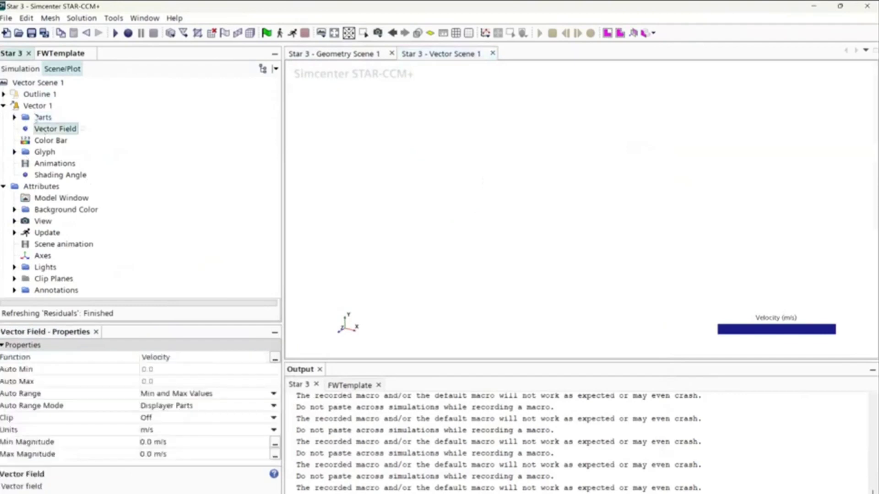
pyautogui.click(43, 118)
pyautogui.click(37, 105)
pyautogui.click(184, 371)
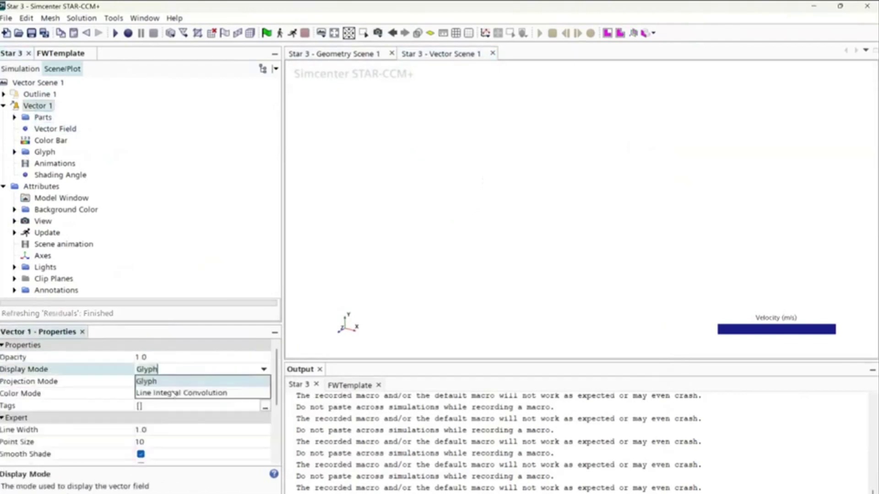
pyautogui.click(179, 393)
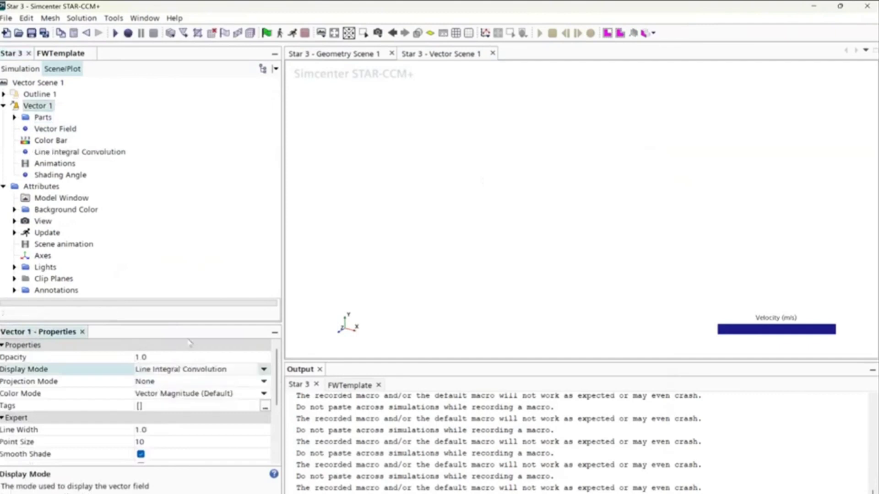
# - Return to the Star 3 simulation tree and select its Reports node
pyautogui.click(14, 55)
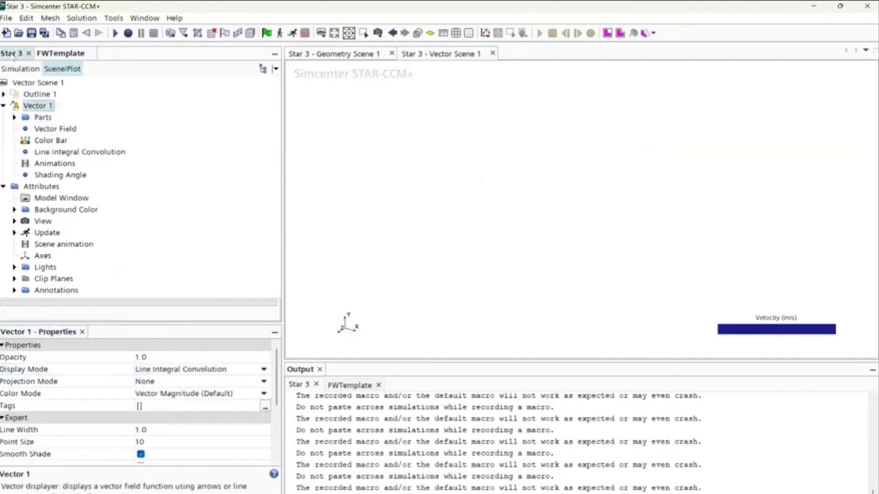
pyautogui.click(20, 69)
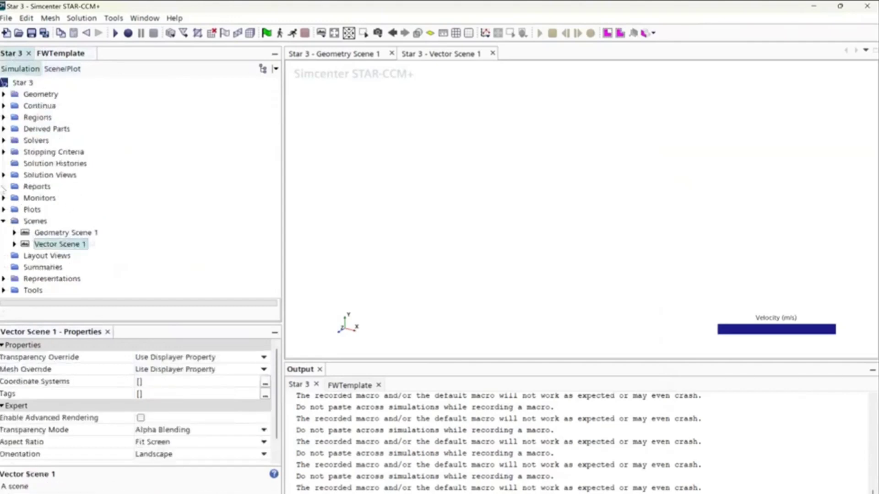
pyautogui.click(28, 187)
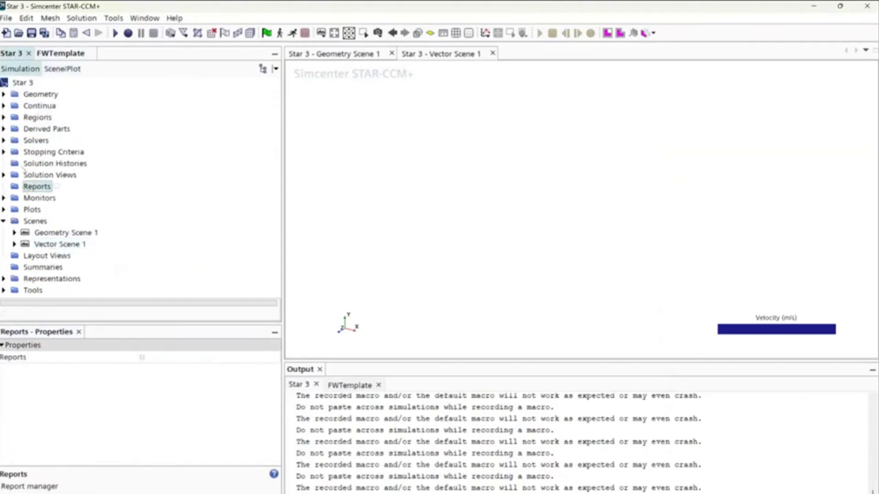
# - Switch to FWTemplate and collapse its plane section groups and the Derived Parts node
pyautogui.click(64, 54)
pyautogui.scroll(1, 10, 206)
pyautogui.scroll(1, 14, 230)
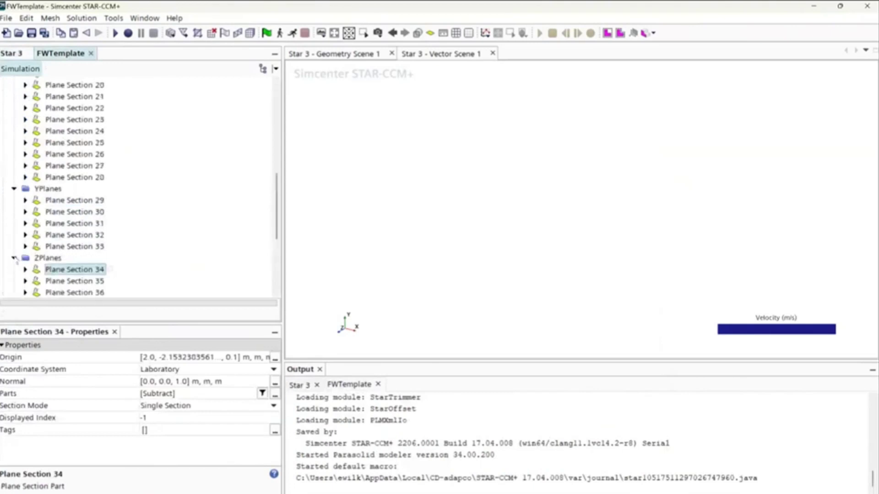
pyautogui.click(15, 258)
pyautogui.scroll(5, 26, 133)
pyautogui.scroll(4, 26, 134)
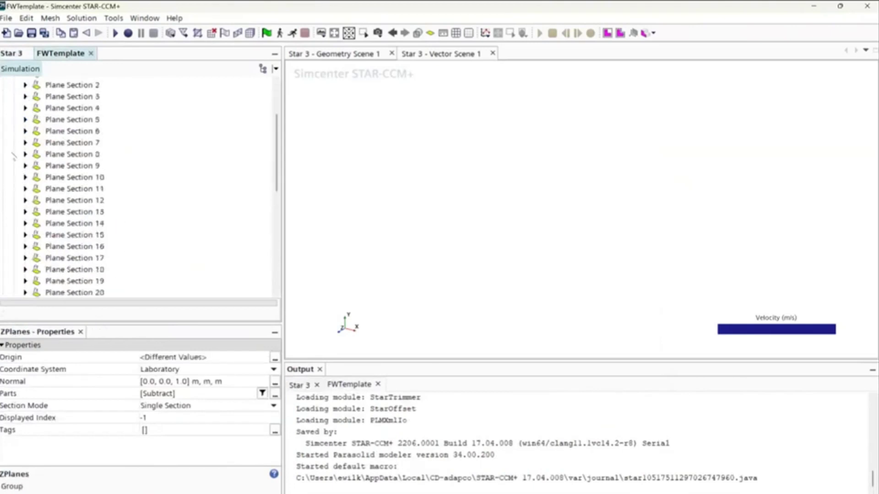
pyautogui.click(15, 141)
pyautogui.doubleClick(15, 130)
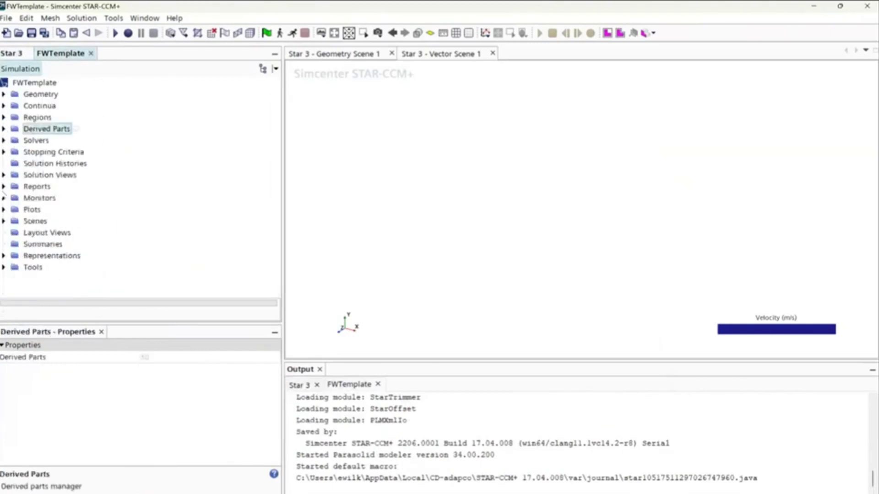
# - Expand FWTemplate's reports and examine the settings of Downforce/2, Drag/2 and WingDownforce/2
pyautogui.click(3, 186)
pyautogui.click(48, 198)
pyautogui.click(46, 210)
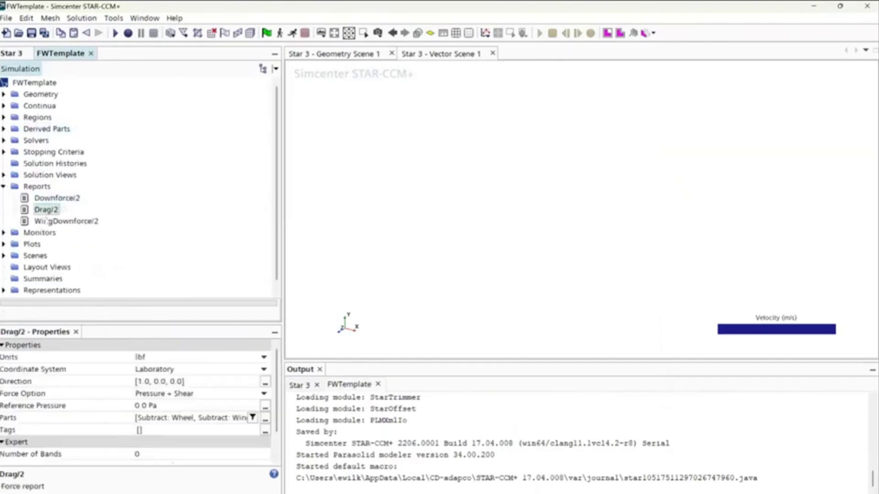
pyautogui.click(48, 221)
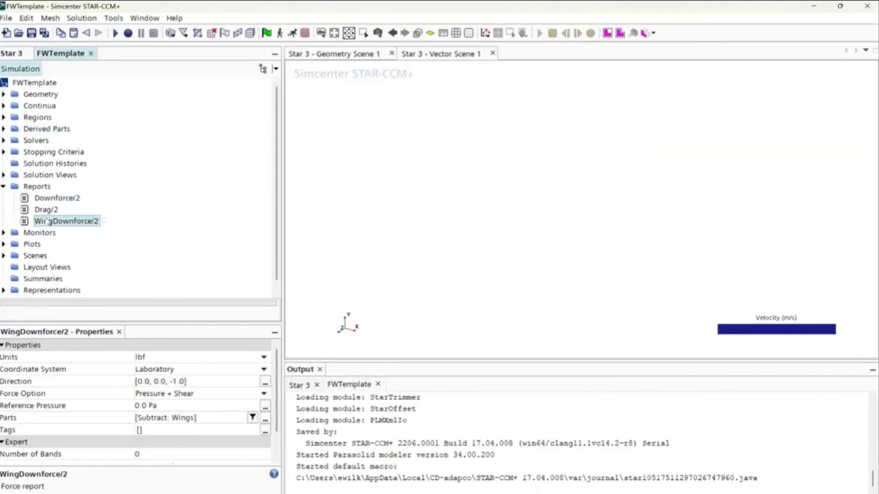
# - Switch back to Star 3 and close the Vector Scene 1 view
pyautogui.click(11, 53)
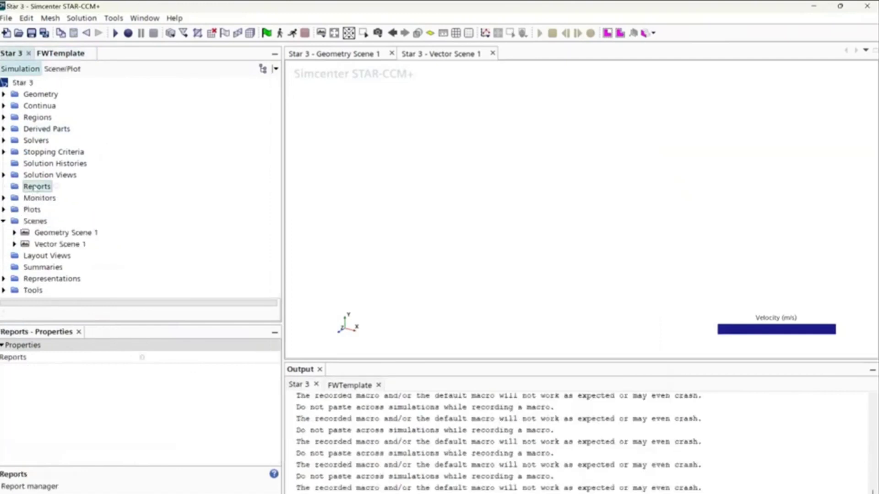
pyautogui.rightClick(37, 187)
pyautogui.moveTo(40, 194)
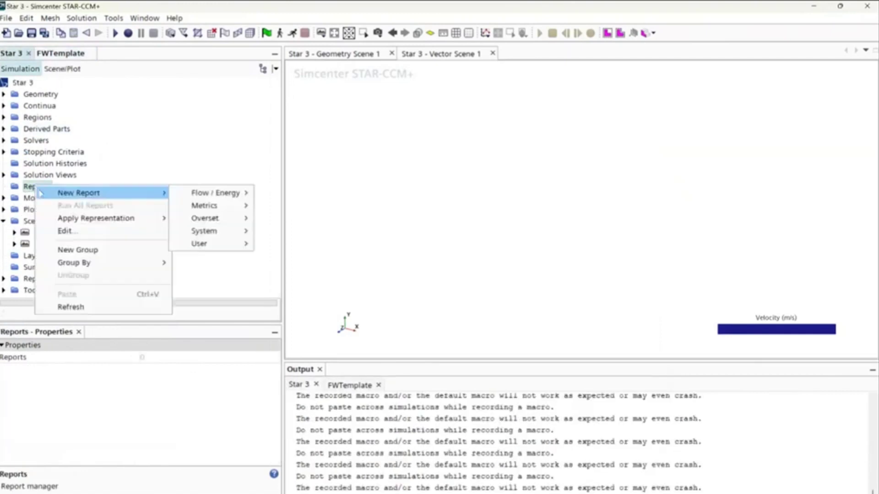
pyautogui.click(409, 108)
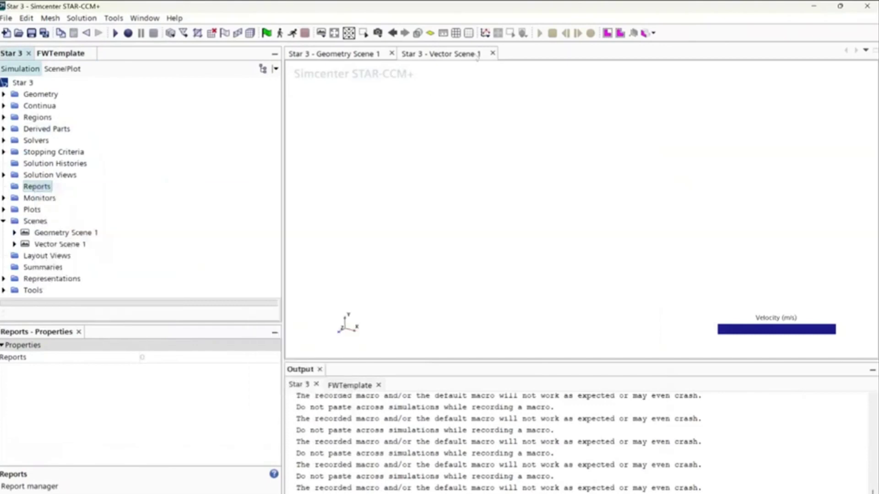
pyautogui.click(493, 53)
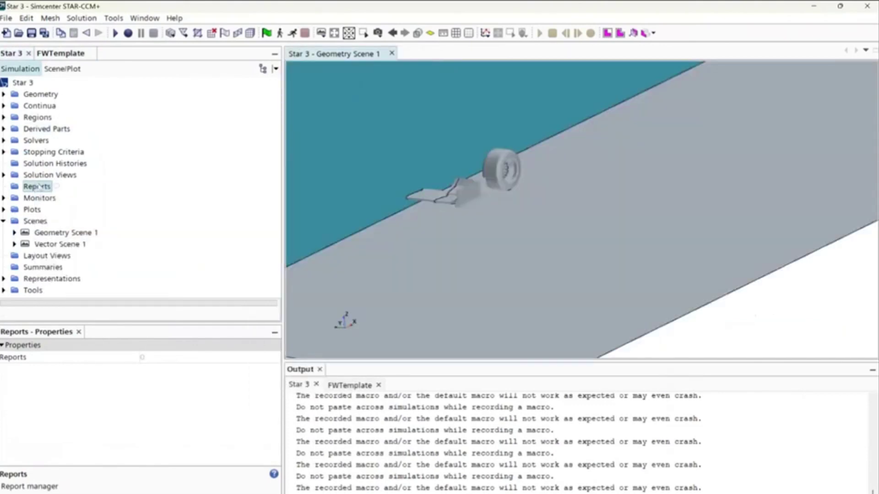
# - Create a new Flow / Energy Force report in the Star 3 simulation
pyautogui.rightClick(40, 186)
pyautogui.moveTo(91, 191)
pyautogui.moveTo(216, 192)
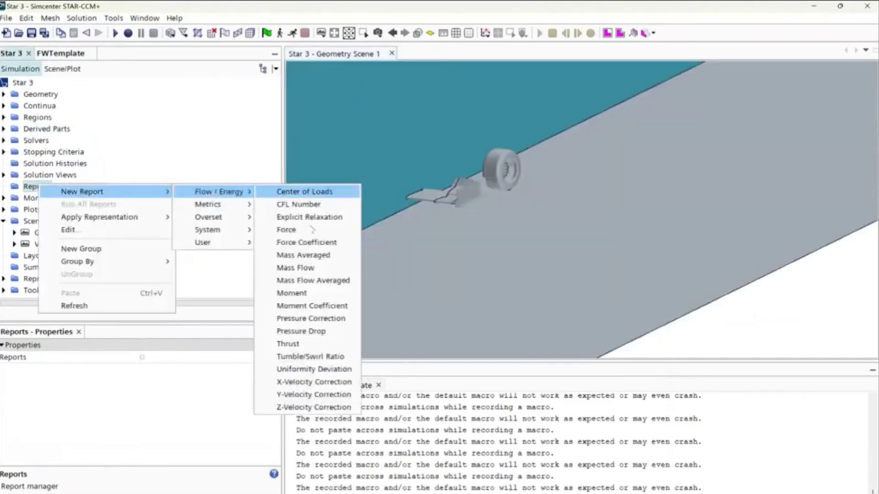
pyautogui.click(312, 229)
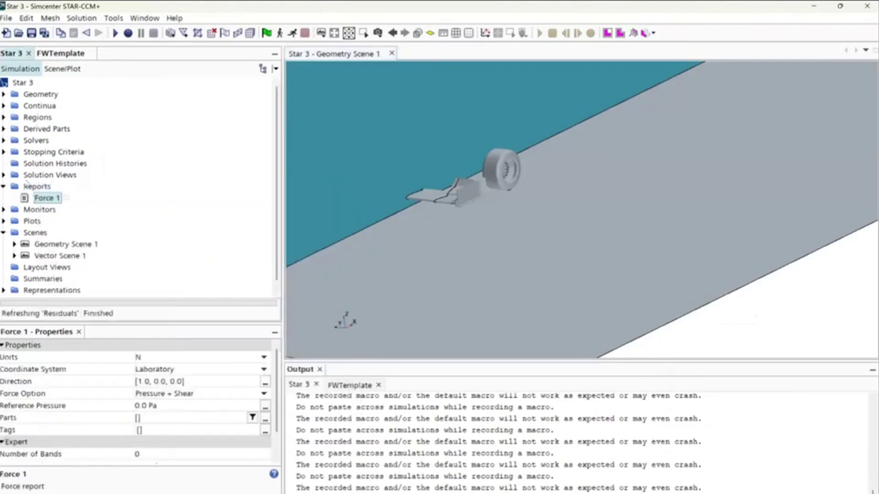
pyautogui.rightClick(26, 180)
pyautogui.rightClick(28, 184)
pyautogui.moveTo(59, 190)
pyautogui.moveTo(211, 192)
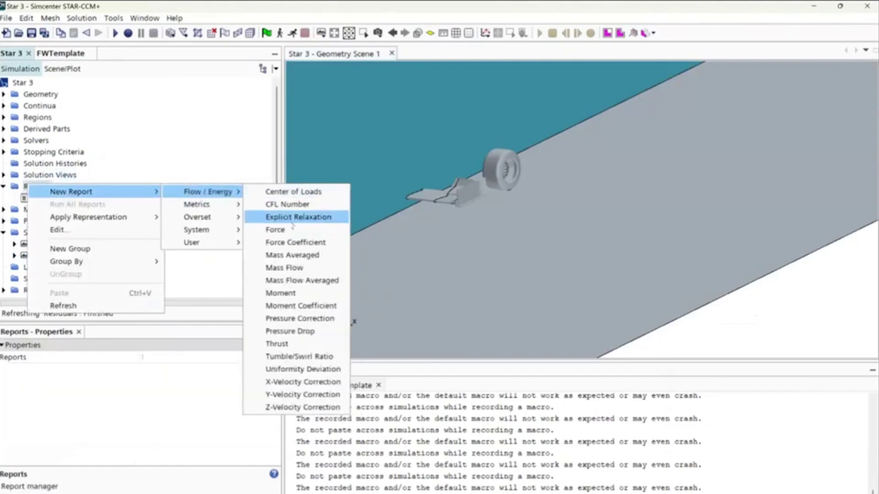
pyautogui.click(14, 196)
# - Set the Force 1 report's units to lbf and its direction to [0, 0, -1]
pyautogui.click(46, 198)
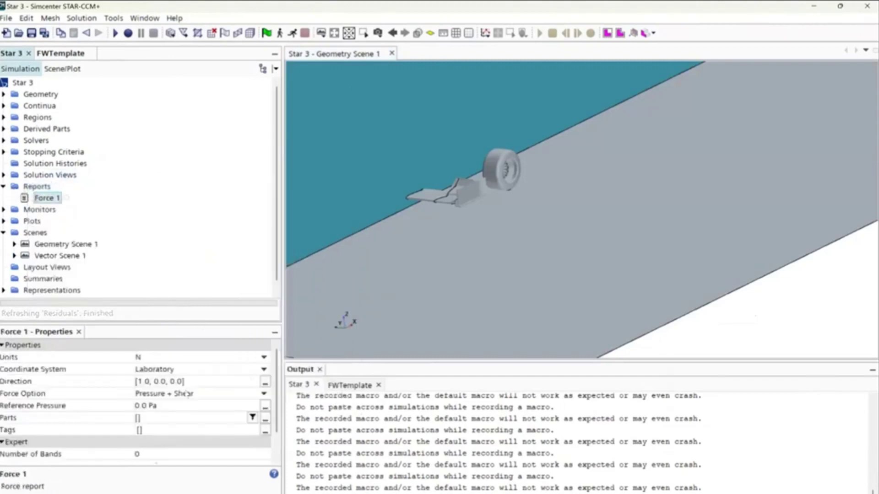
pyautogui.click(221, 360)
pyautogui.click(148, 369)
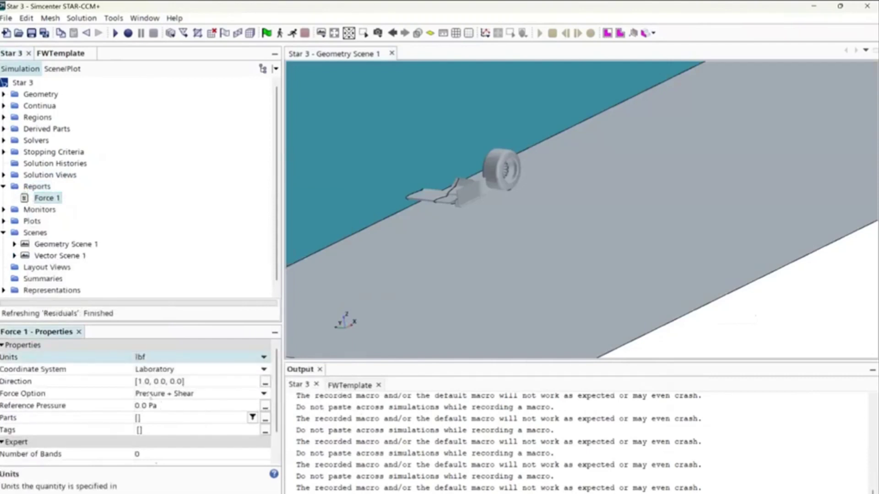
pyautogui.click(221, 381)
pyautogui.hotkey('ctrl', 'a')
pyautogui.write('0, 0, -1')
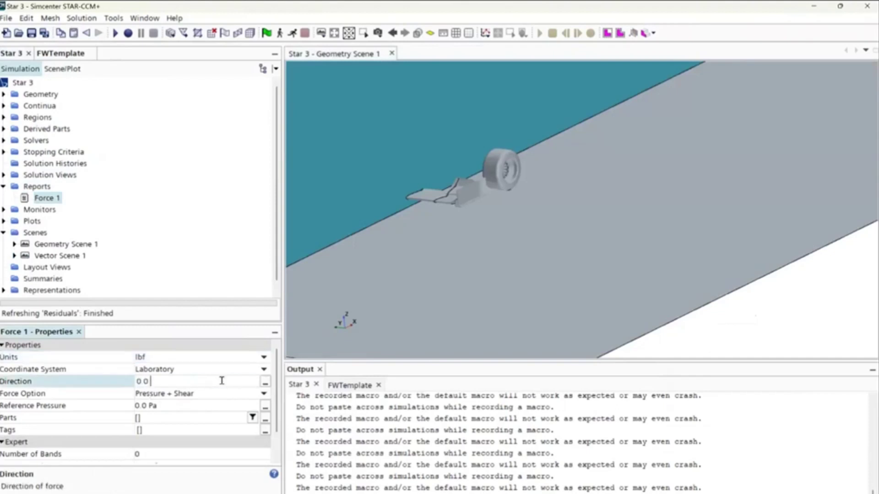
pyautogui.press('Return')
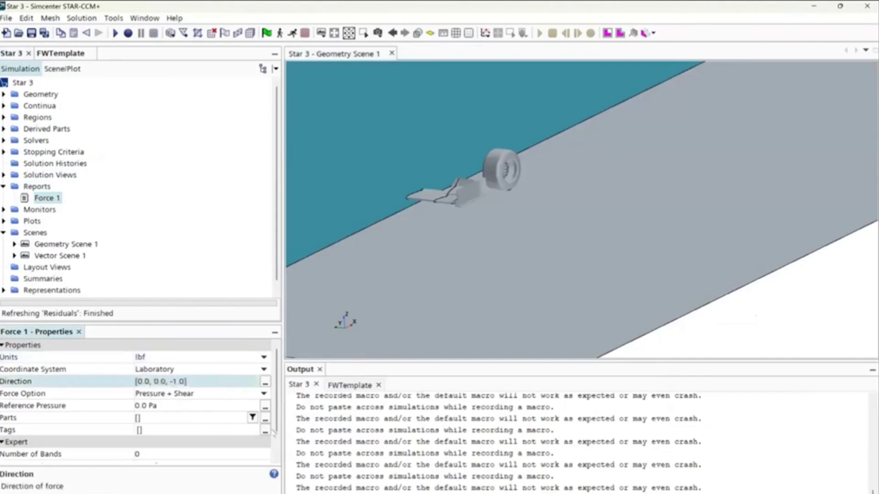
# - Assign the Wheel and Wing boundaries of the Subtract region as the Force 1 report's parts
pyautogui.click(265, 418)
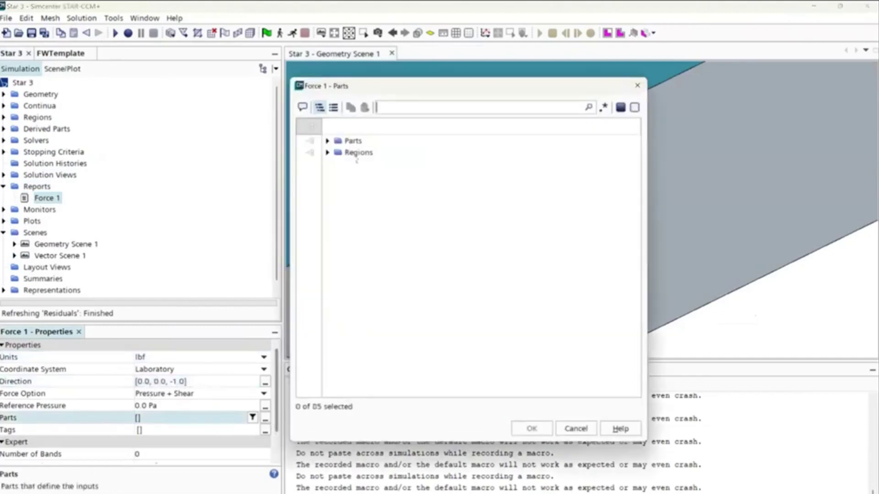
pyautogui.click(328, 153)
pyautogui.click(399, 246)
pyautogui.click(392, 257)
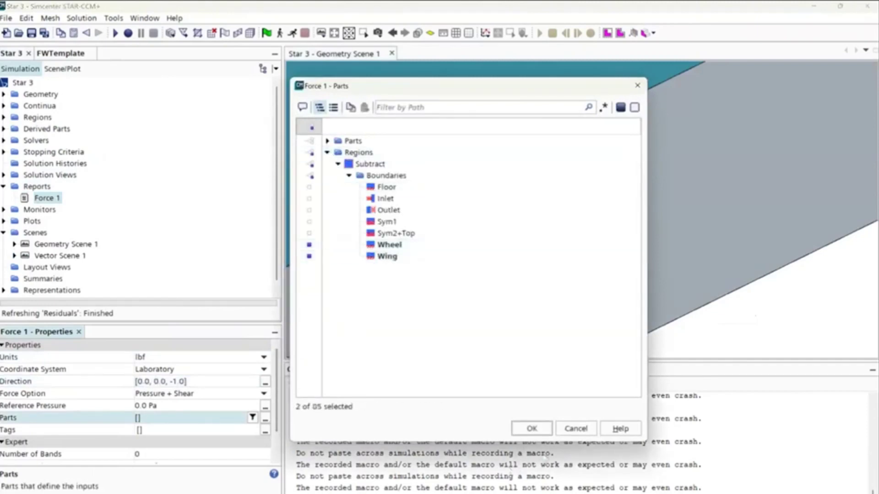
pyautogui.click(532, 429)
# - Rename the Force 1 report as Downforce/2
pyautogui.rightClick(46, 199)
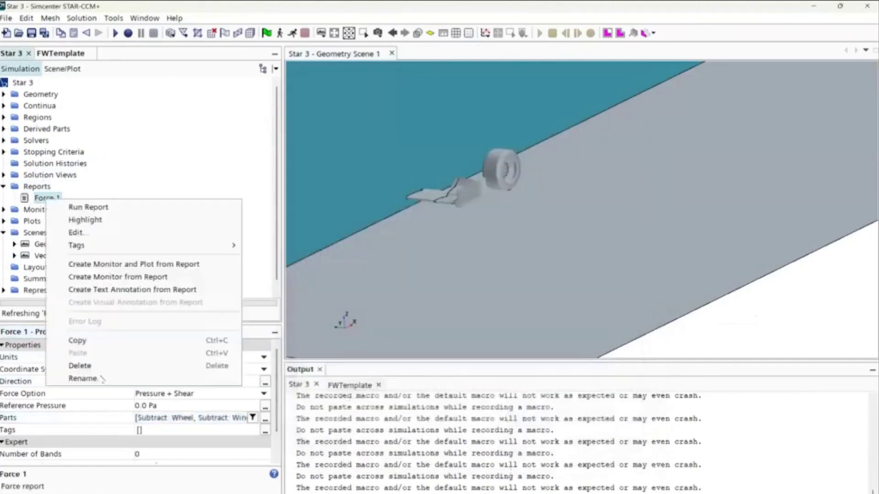
pyautogui.click(94, 378)
pyautogui.write('D')
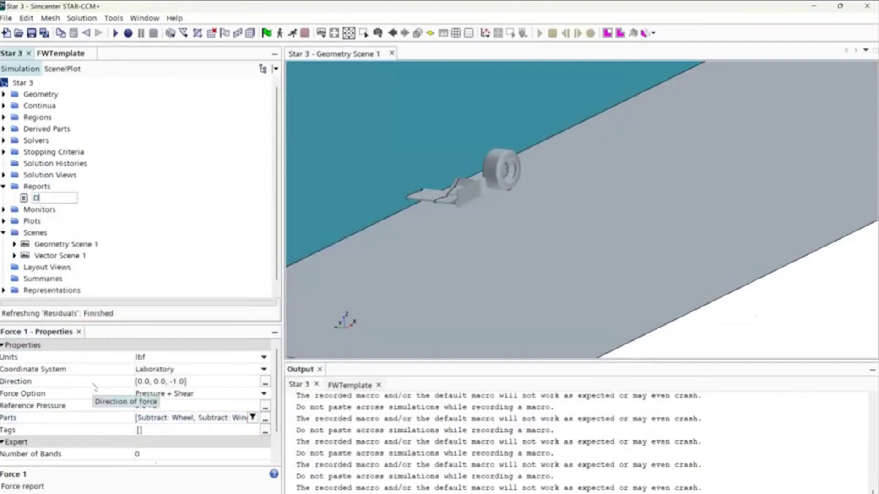
pyautogui.write('ownforde/2')
pyautogui.press('Return')
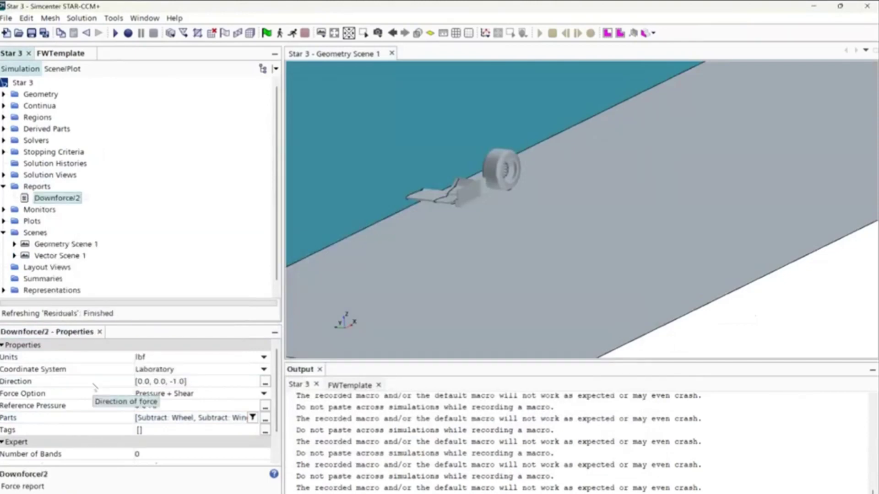
# - Create a monitor and plot from the Downforce/2 report
pyautogui.moveTo(515, 194); pyautogui.dragTo(449, 206)
pyautogui.scroll(3, 457, 229)
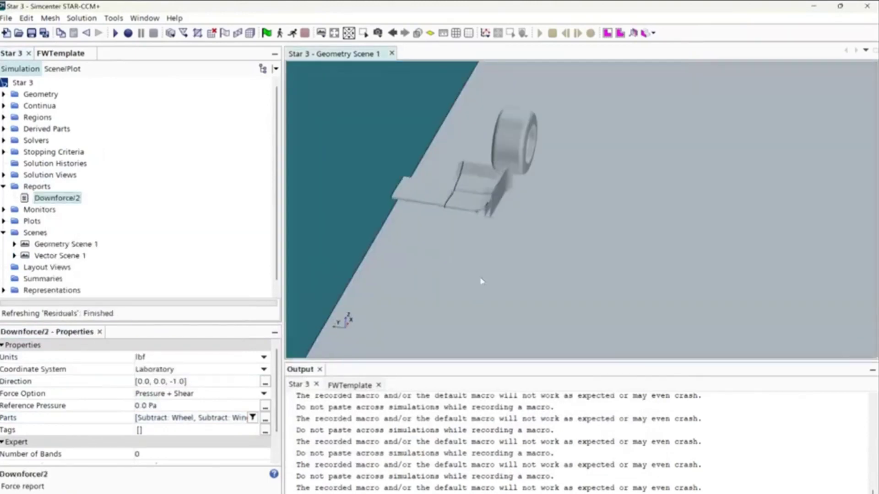
pyautogui.moveTo(480, 281); pyautogui.dragTo(476, 220)
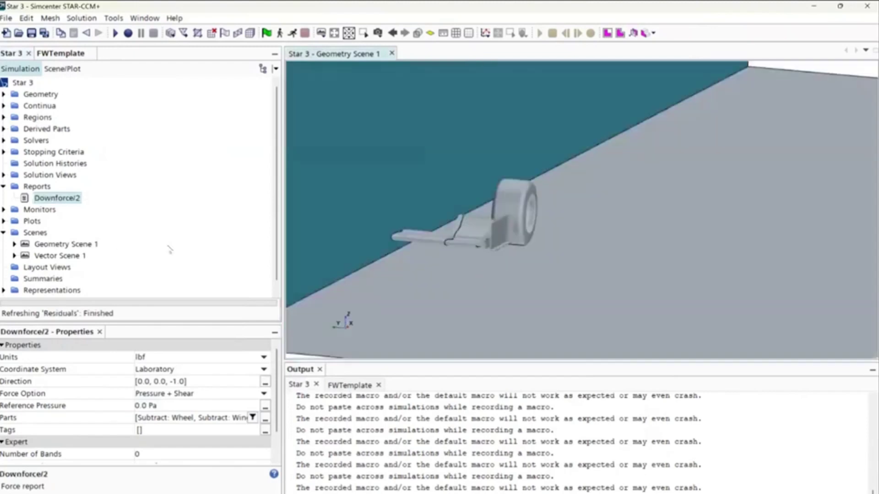
pyautogui.rightClick(50, 198)
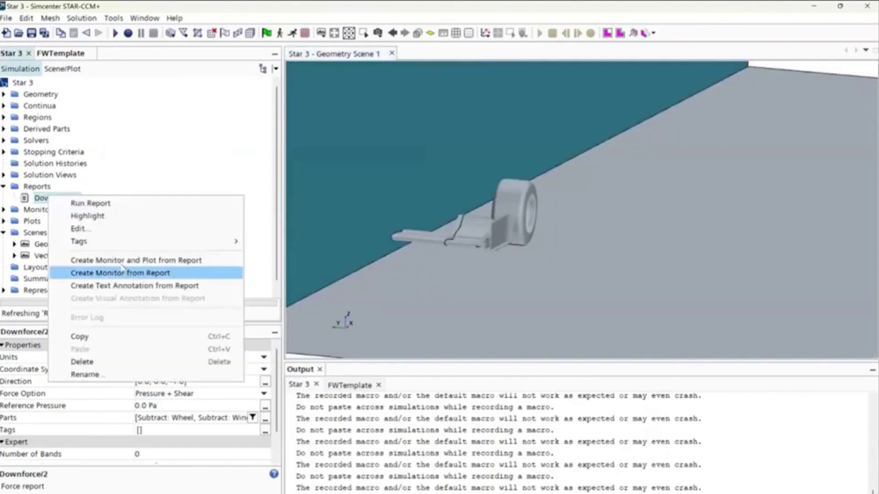
pyautogui.click(123, 260)
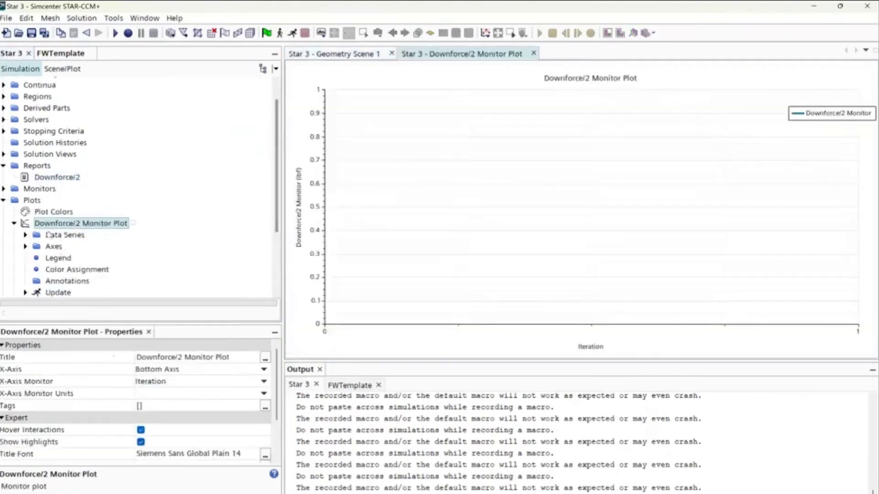
# - Expand Residuals under Plots and examine the properties of Residuals, the Downforce/2 Monitor Plot and Plot Colors
pyautogui.scroll(-2, 46, 245)
pyautogui.click(24, 235)
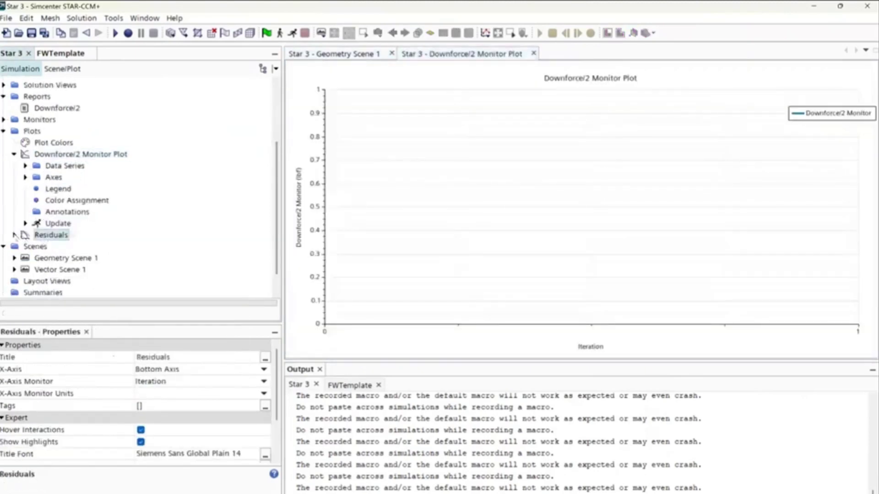
pyautogui.click(14, 235)
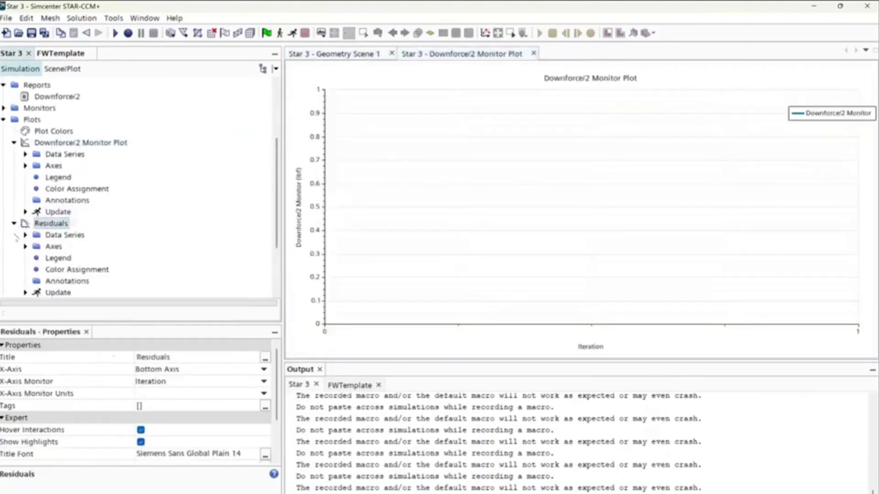
pyautogui.click(48, 144)
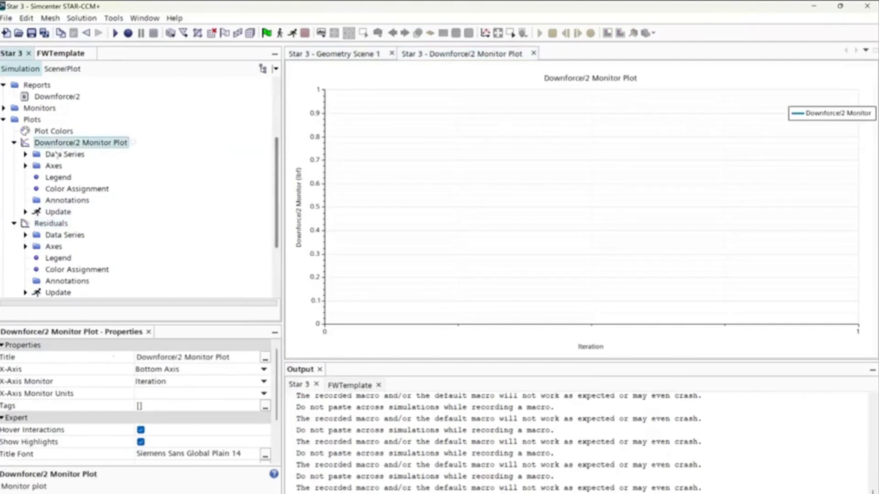
pyautogui.click(50, 225)
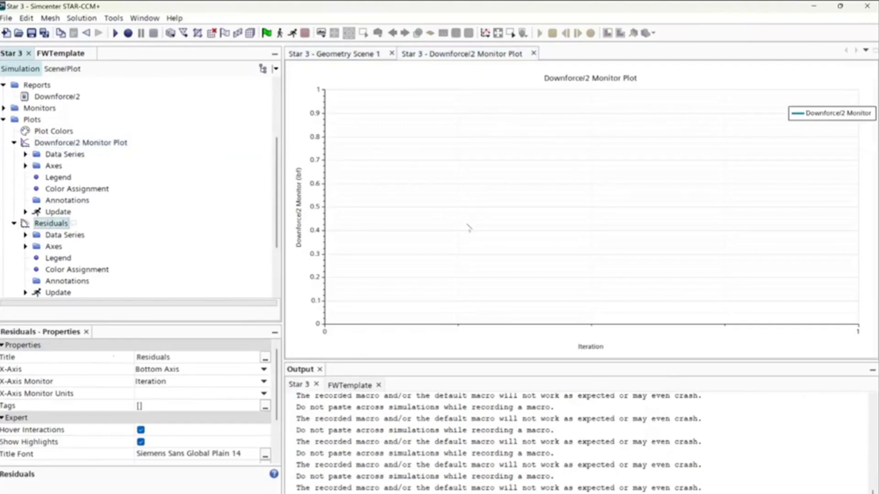
pyautogui.click(76, 144)
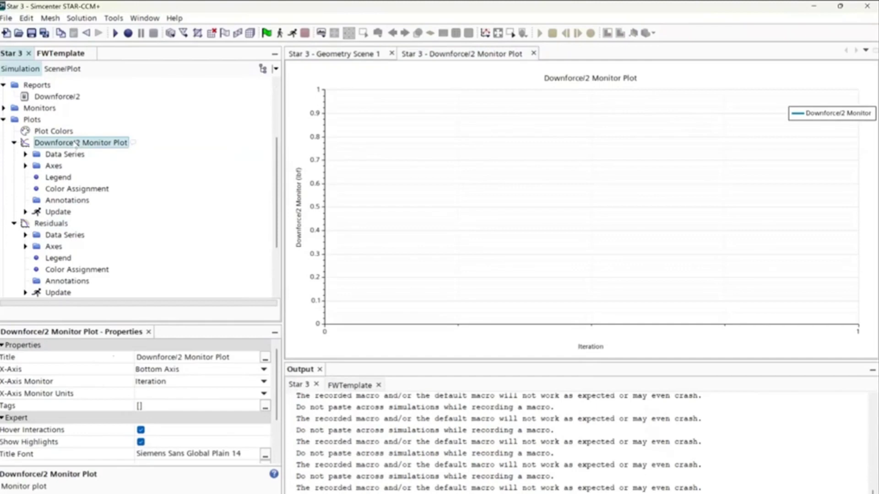
pyautogui.click(46, 132)
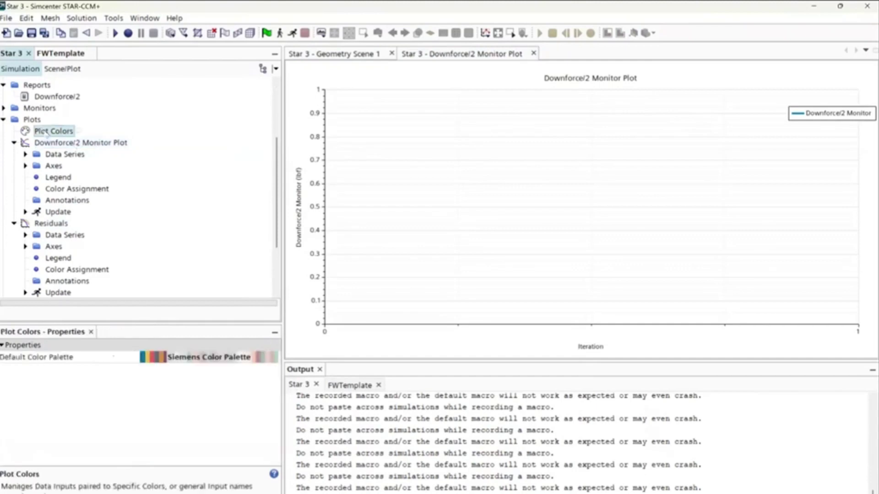
pyautogui.click(52, 142)
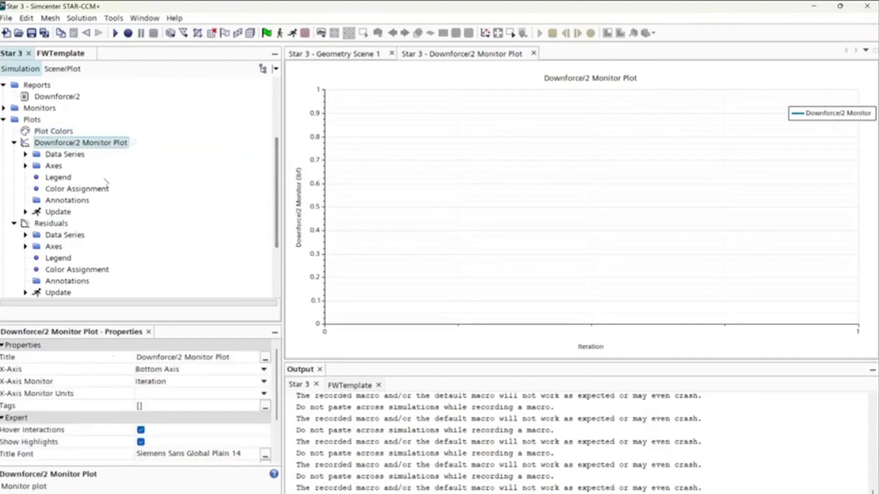
# - Review the Star 3 simulation tree from Reports and Plots to Scenes, and examine the properties of Vector Scene 1
pyautogui.scroll(3, 106, 182)
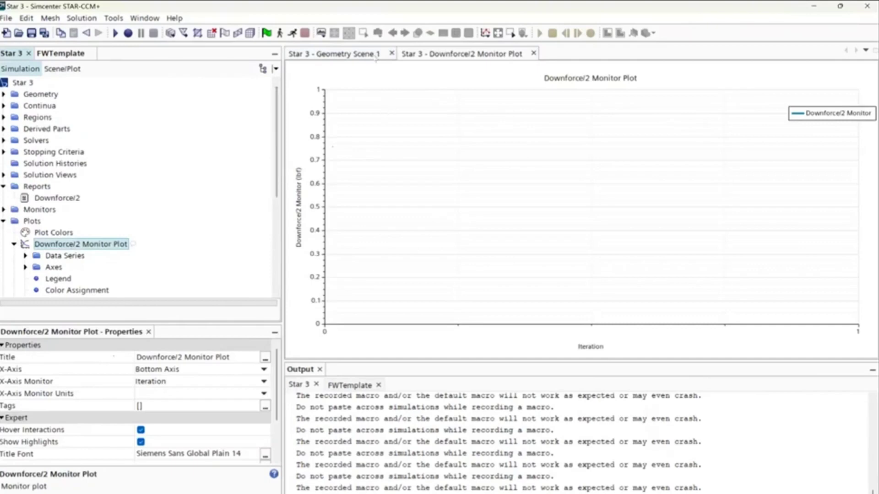
pyautogui.click(357, 55)
pyautogui.click(438, 53)
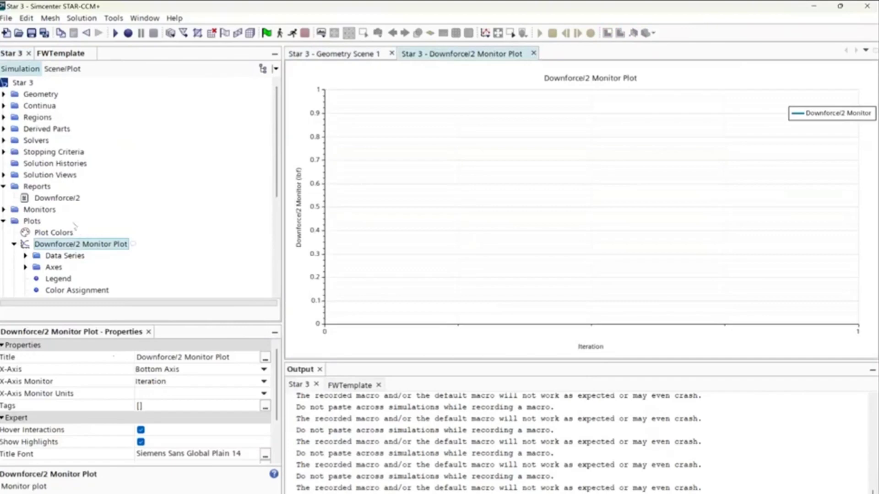
pyautogui.scroll(-5, 69, 228)
pyautogui.scroll(5, 55, 256)
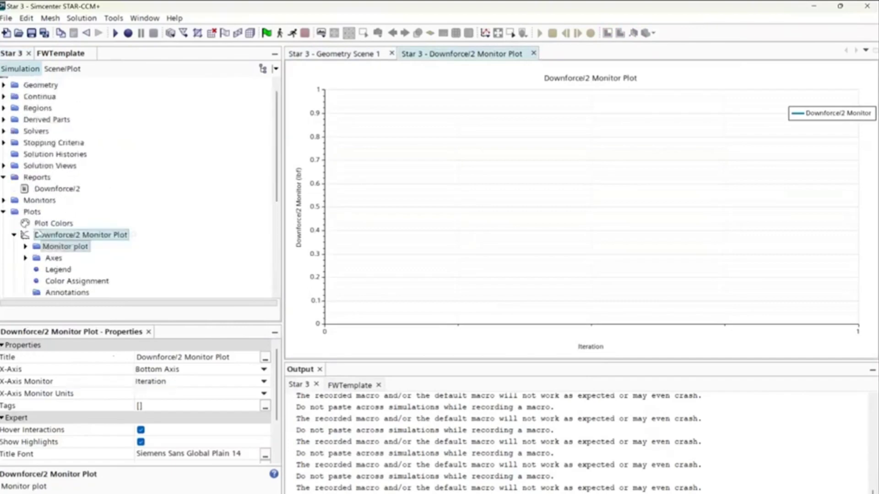
pyautogui.scroll(-5, 38, 234)
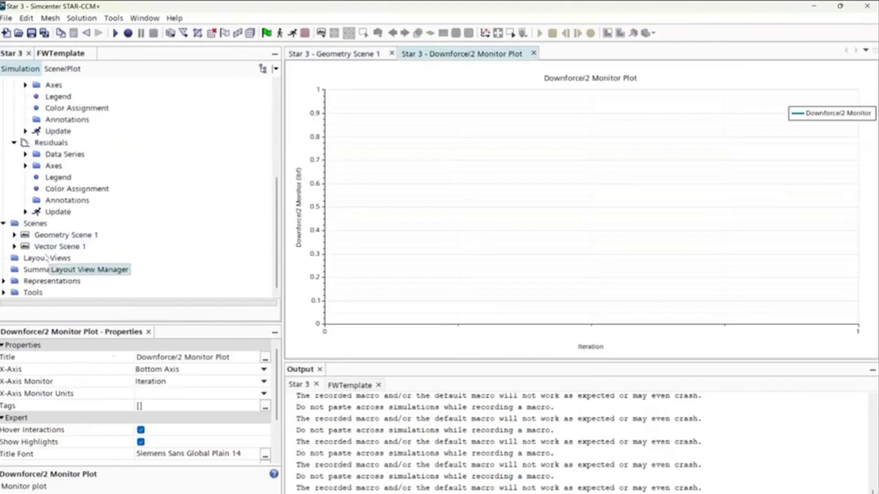
pyautogui.click(44, 247)
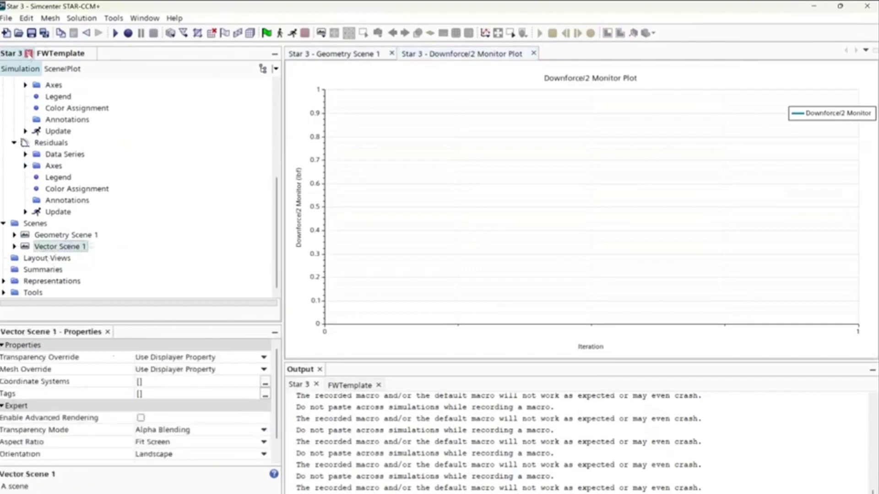
# - Close the Star 3 and FWTemplate simulations without saving either one
pyautogui.click(29, 54)
pyautogui.click(443, 298)
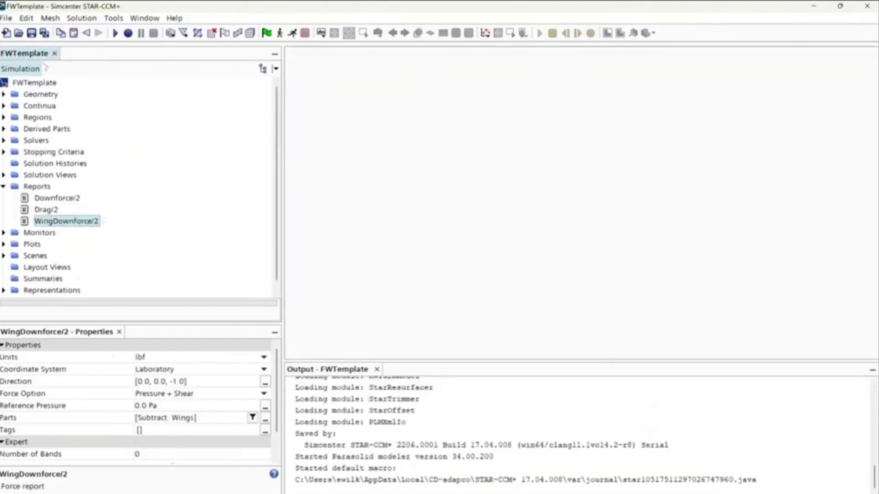
pyautogui.click(54, 54)
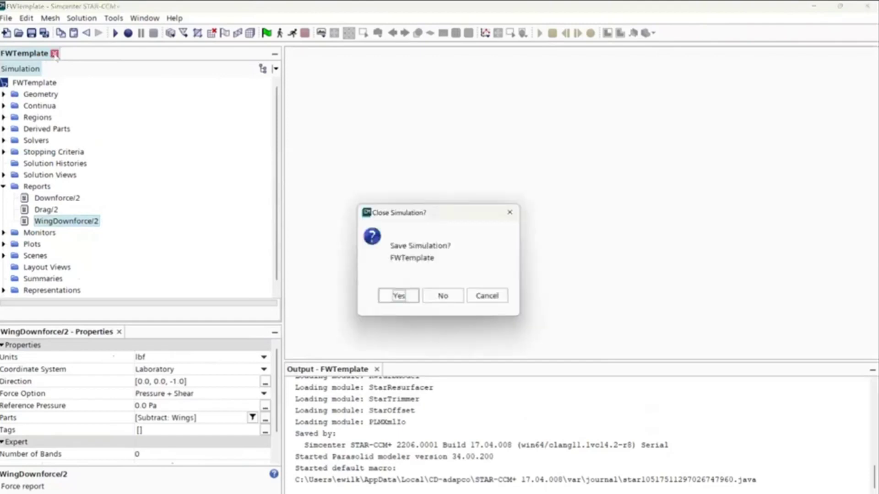
pyautogui.click(443, 295)
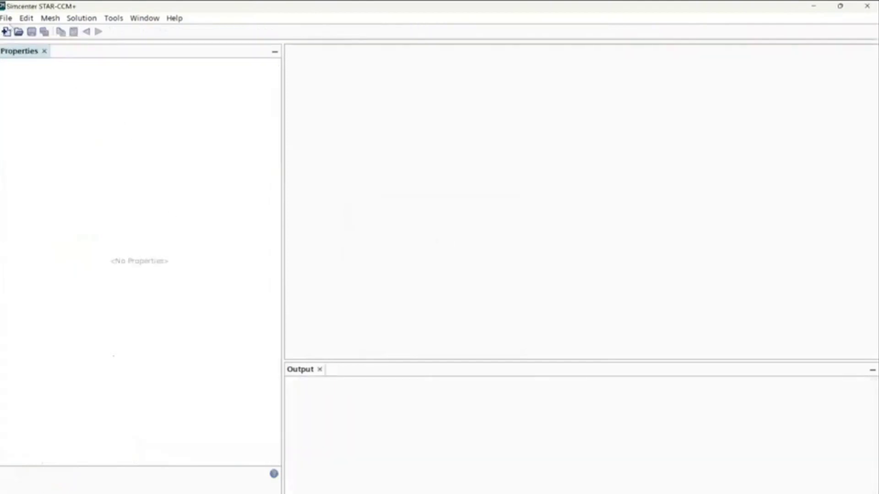
pyautogui.click(7, 18)
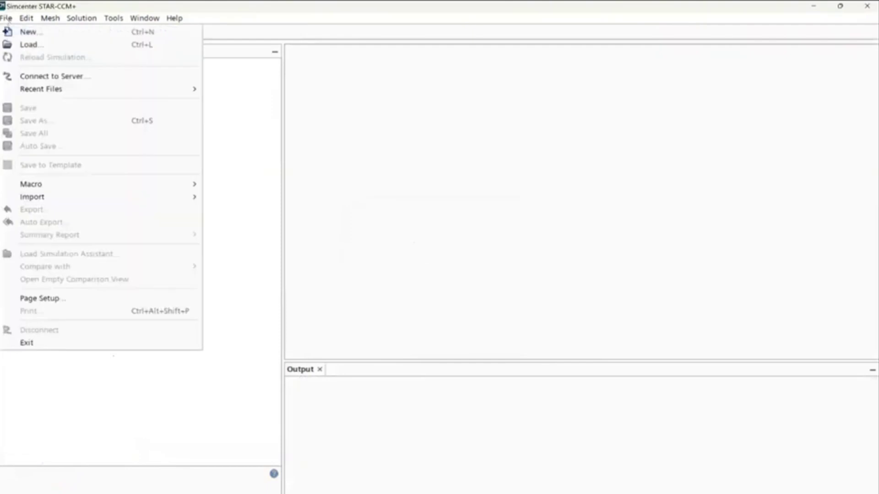
pyautogui.click(489, 246)
pyautogui.click(7, 19)
pyautogui.click(379, 146)
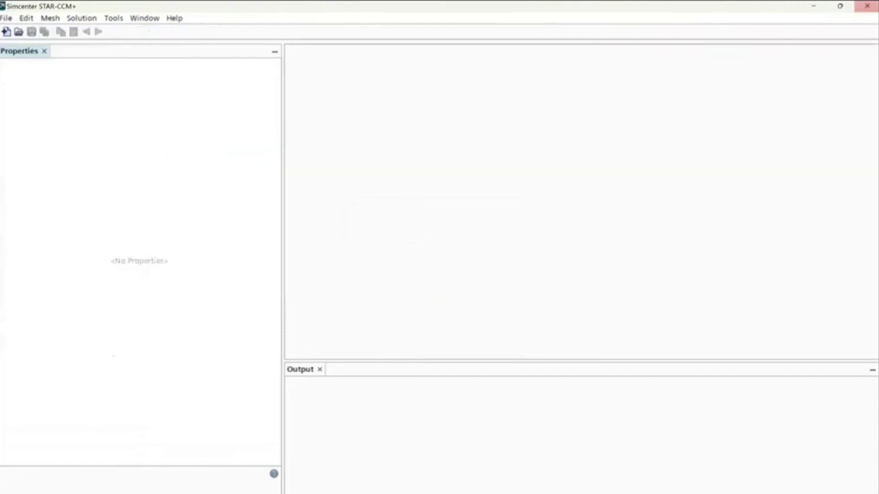
# - Exit STAR-CCM+ and browse in File Explorer to the RM27 CFD folder under Box, RU Rensselaer Motorsport FSAE
pyautogui.click(867, 6)
pyautogui.click(250, 493)
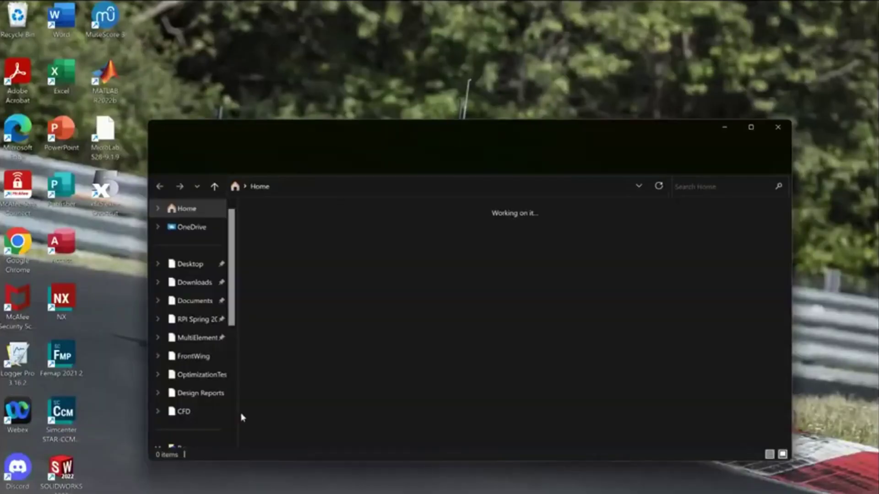
pyautogui.scroll(-4, 218, 392)
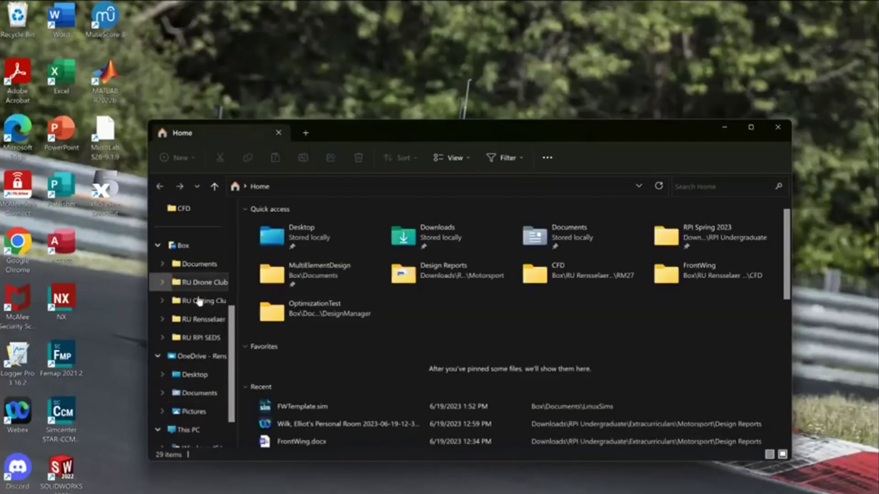
pyautogui.click(201, 319)
pyautogui.press('Down')
pyautogui.press('Down')
pyautogui.press('Down')
pyautogui.press('Down')
pyautogui.press('Down')
pyautogui.press('Down')
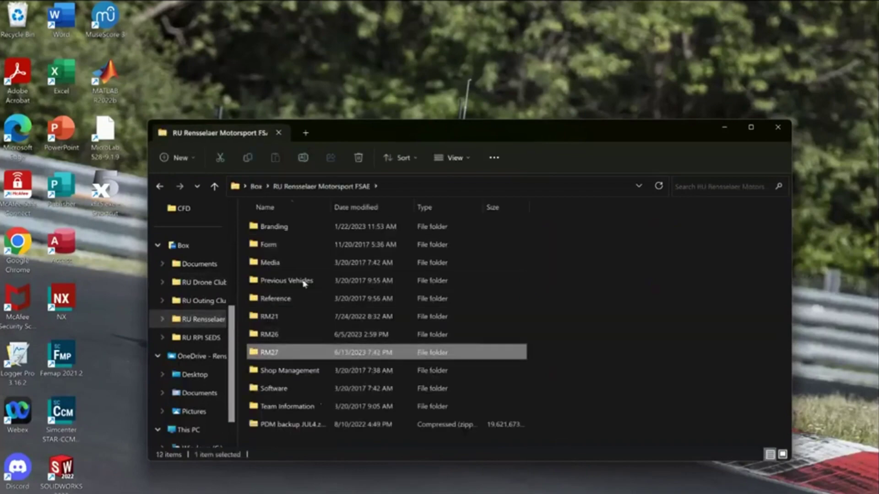
pyautogui.press('Return')
pyautogui.doubleClick(281, 229)
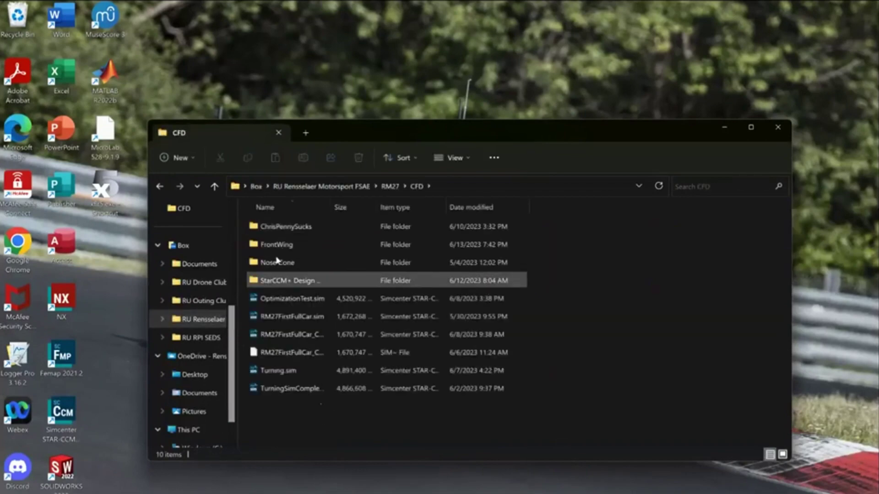
# - Open V18.sim from the FrontWing folder in STAR-CCM+
pyautogui.doubleClick(285, 244)
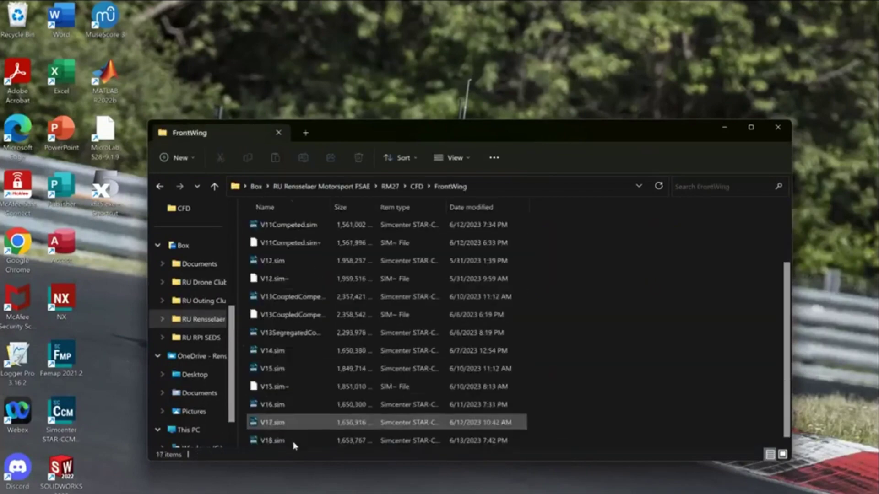
pyautogui.click(293, 441)
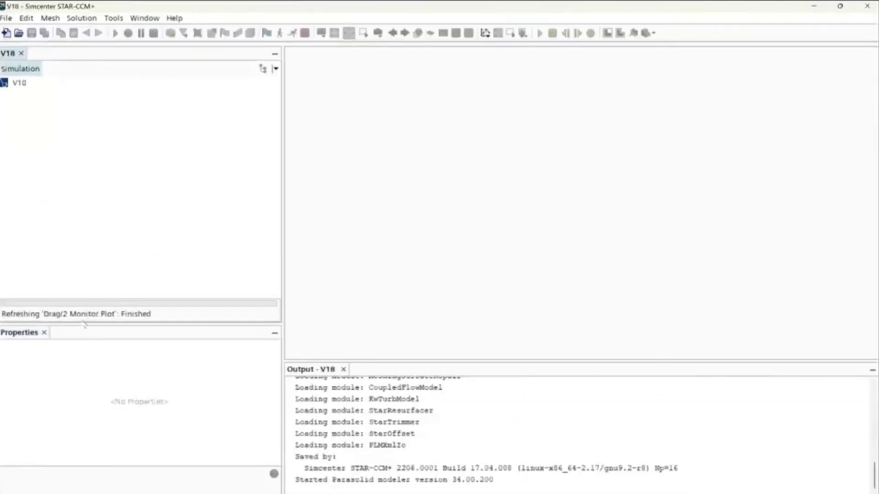
pyautogui.click(18, 84)
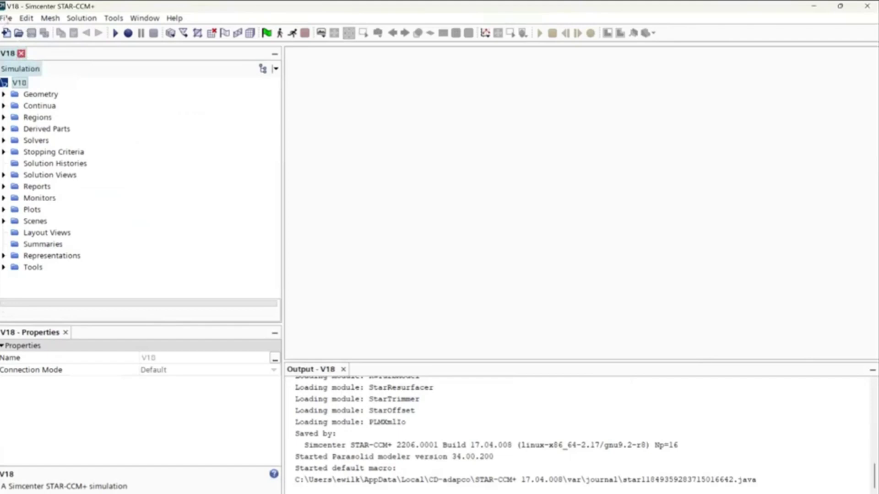
# - Load V18.sim from the FrontWing folder using the Parallel on Local Host process option
pyautogui.click(8, 18)
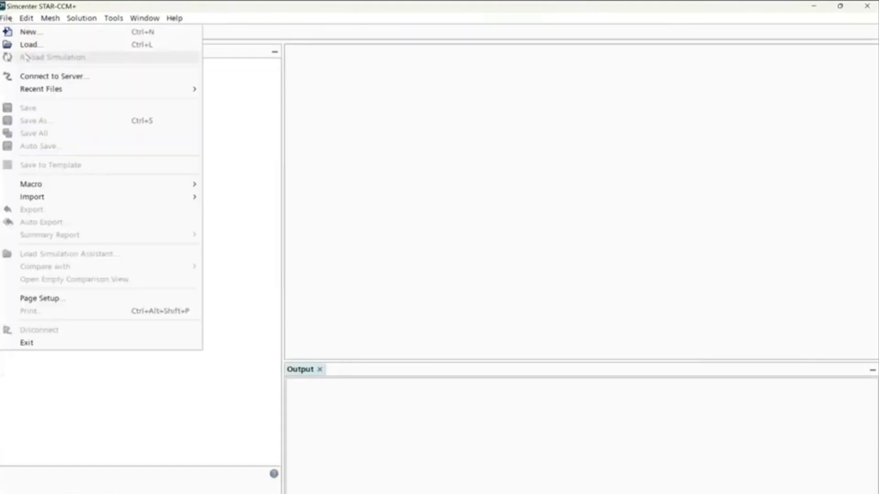
pyautogui.click(27, 45)
pyautogui.click(267, 117)
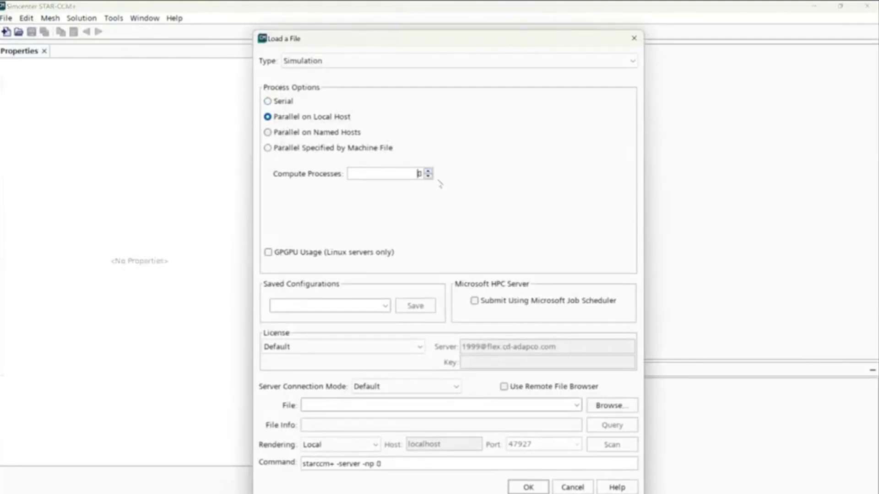
pyautogui.click(625, 406)
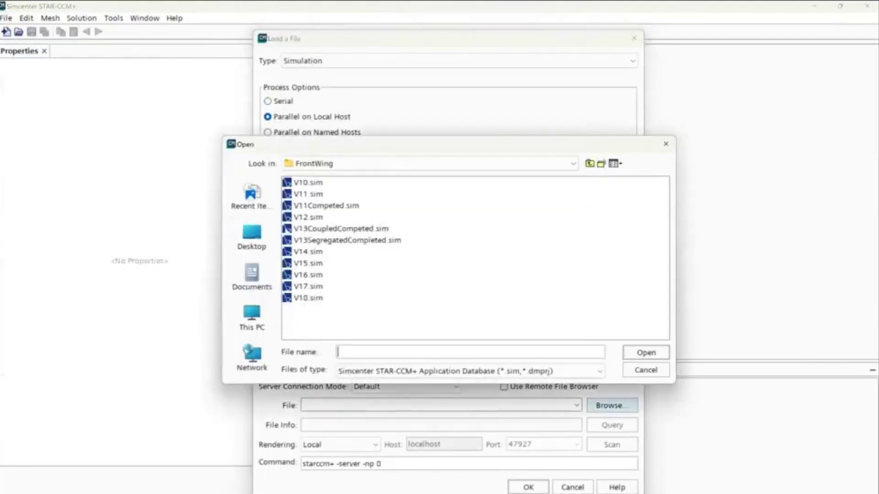
pyautogui.click(307, 298)
pyautogui.press('Return')
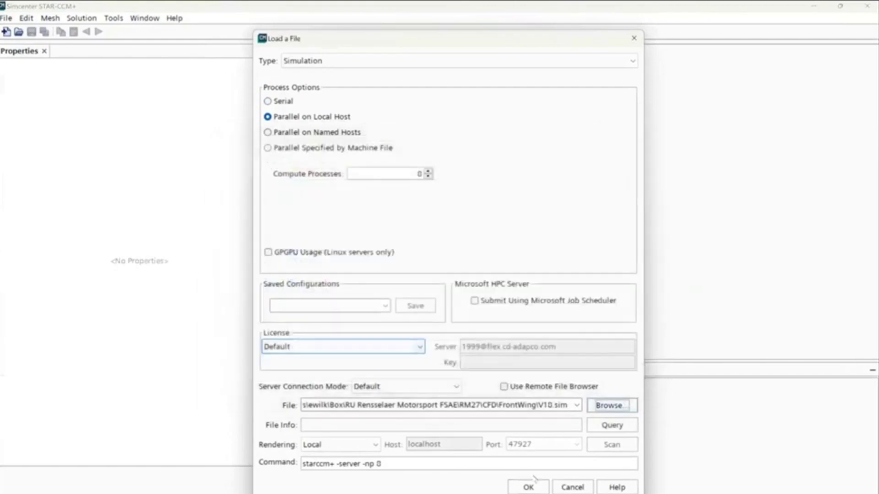
pyautogui.click(528, 486)
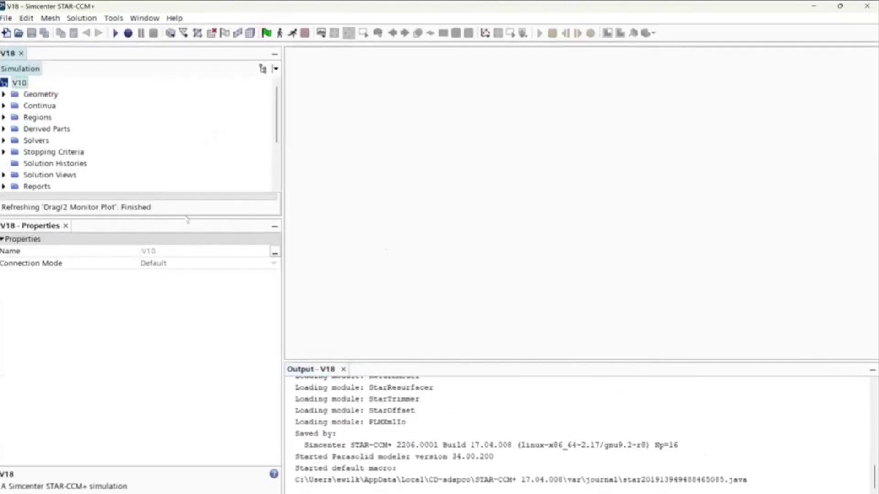
# - Enlarge the V18 simulation tree area and look through the Geometry node and its Operations
pyautogui.moveTo(187, 219); pyautogui.dragTo(200, 359)
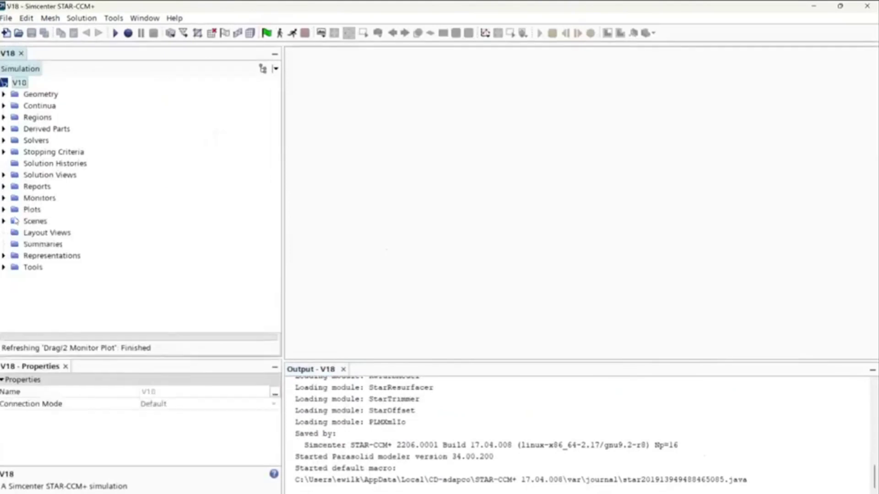
pyautogui.click(4, 94)
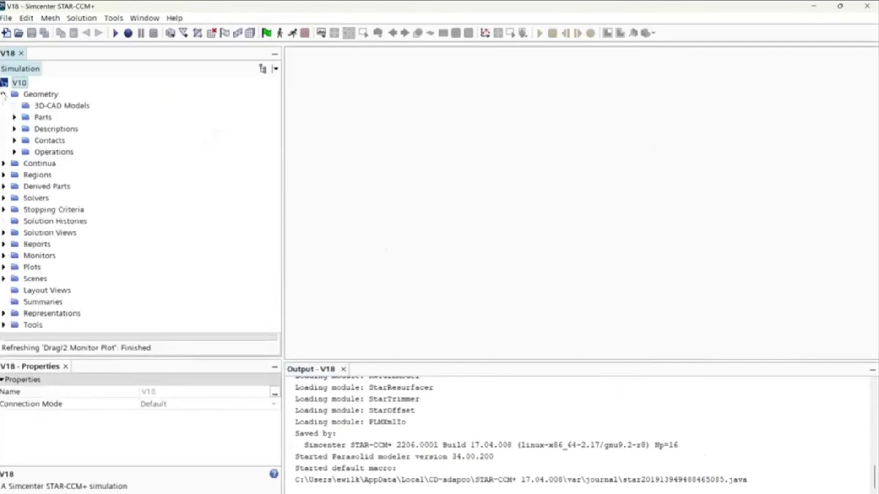
pyautogui.click(14, 151)
pyautogui.click(14, 152)
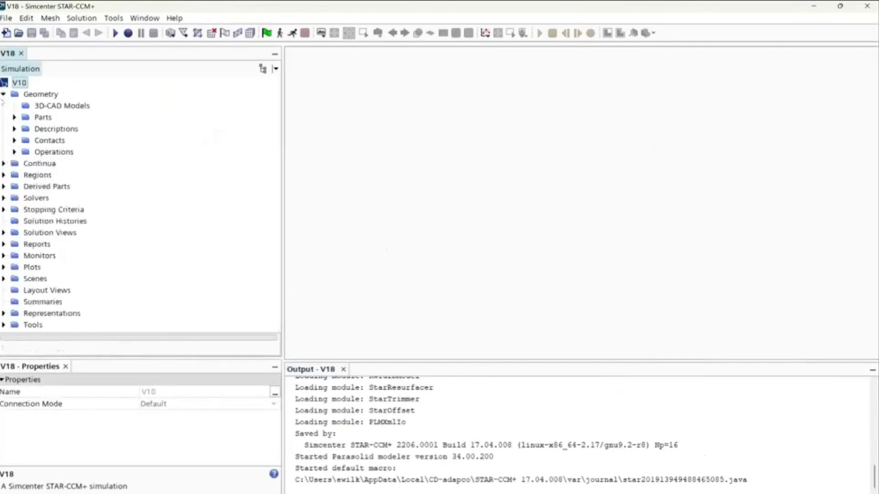
pyautogui.click(4, 94)
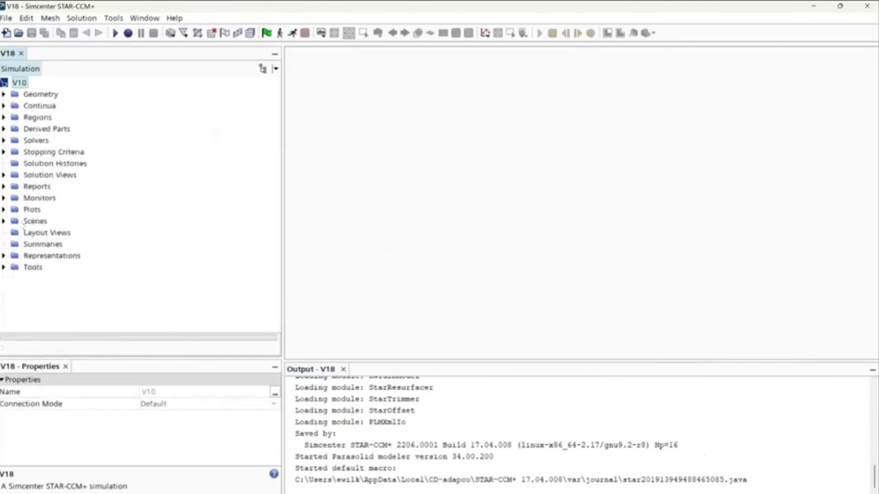
# - Expand Reports and Plots in V18, open the Residuals plot and examine its convergence curves
pyautogui.click(3, 186)
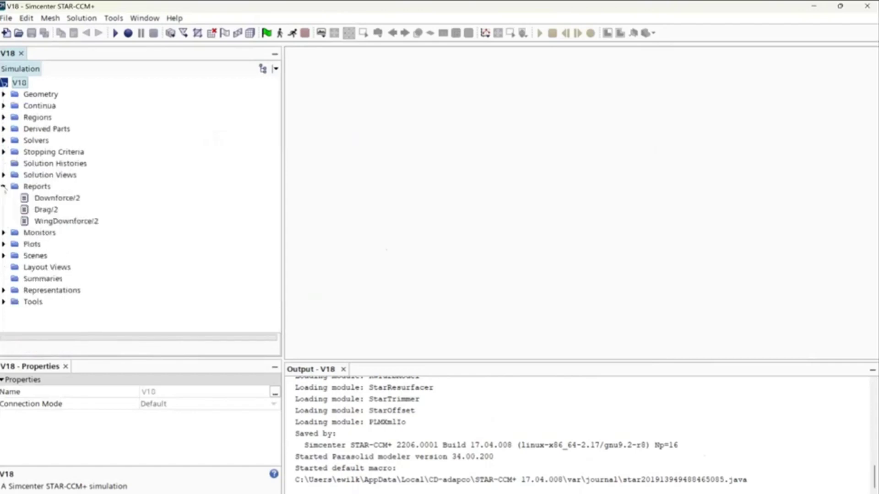
pyautogui.click(3, 244)
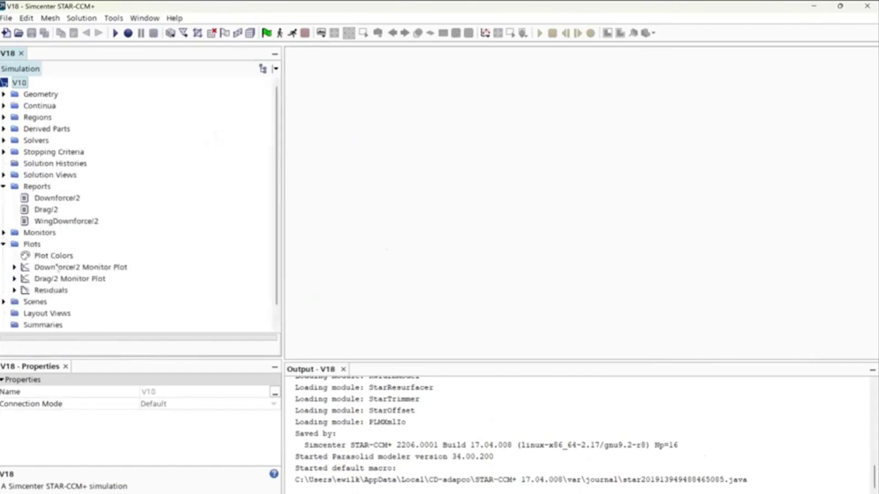
pyautogui.click(48, 291)
pyautogui.doubleClick(48, 291)
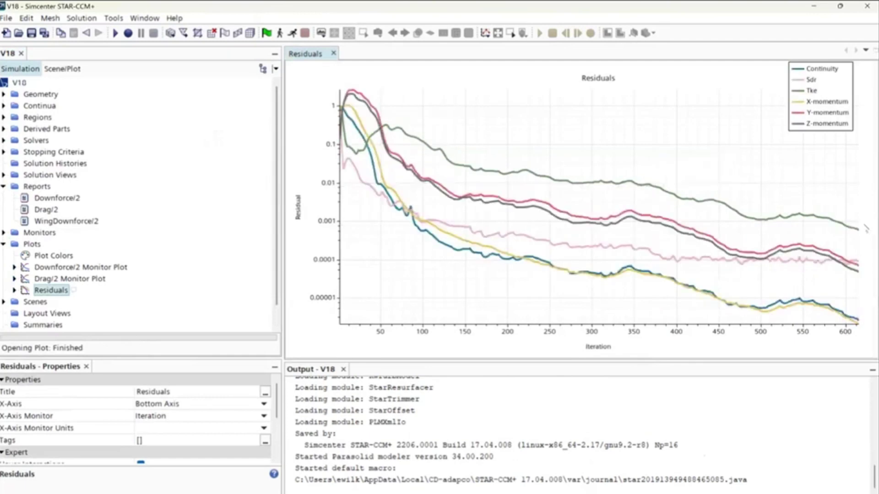
pyautogui.moveTo(511, 176)
pyautogui.moveTo(390, 132)
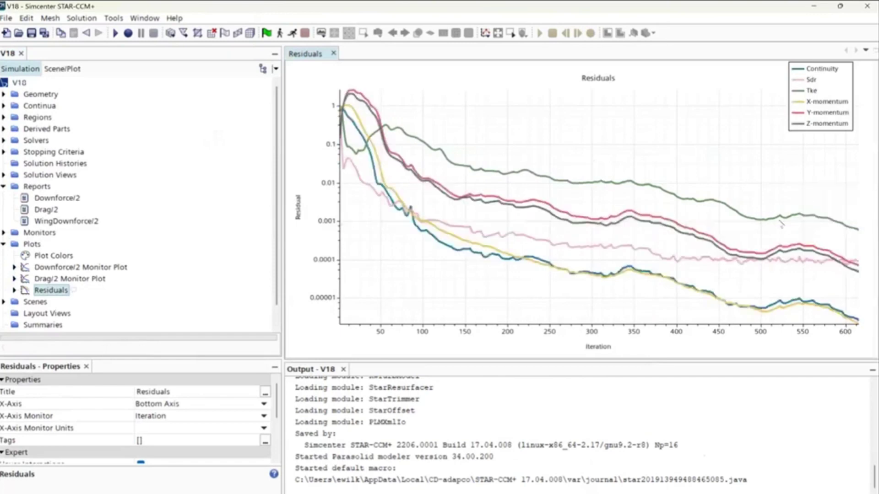
pyautogui.moveTo(778, 218)
# - Open the Drag/2 and Downforce/2 monitor plots and examine how each curve settles over the iterations
pyautogui.doubleClick(77, 280)
pyautogui.moveTo(816, 87)
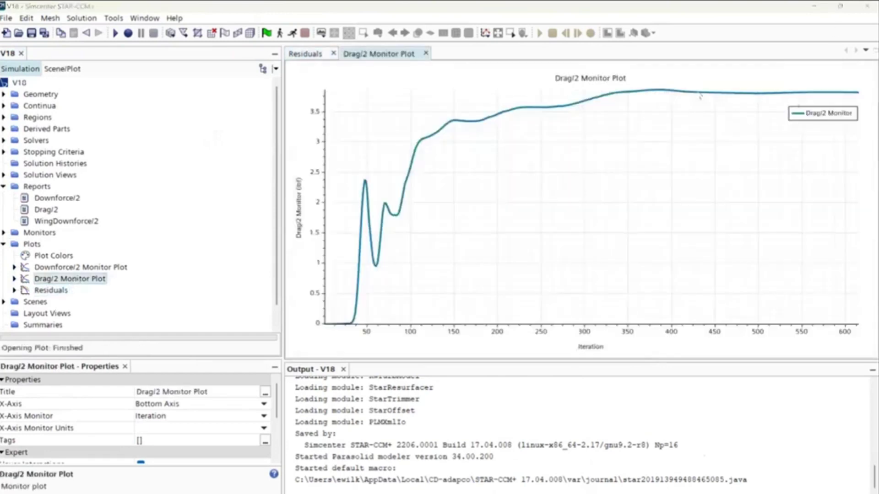
pyautogui.moveTo(698, 93)
pyautogui.click(57, 267)
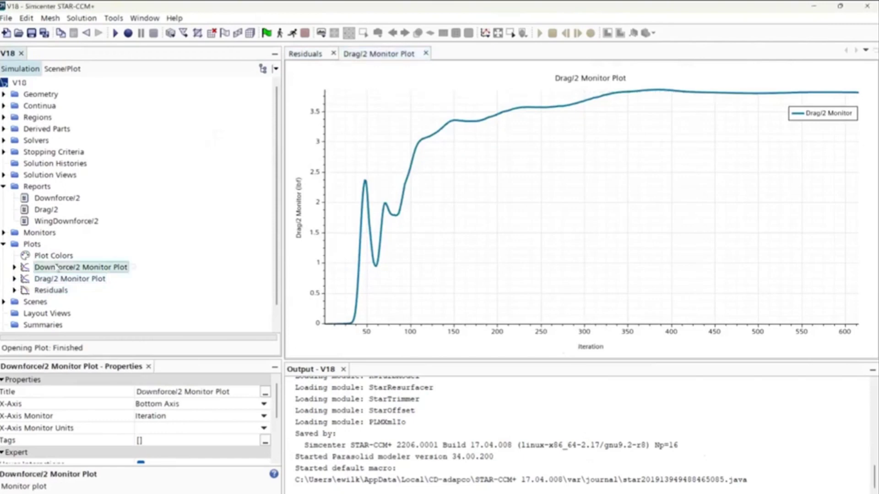
pyautogui.doubleClick(57, 267)
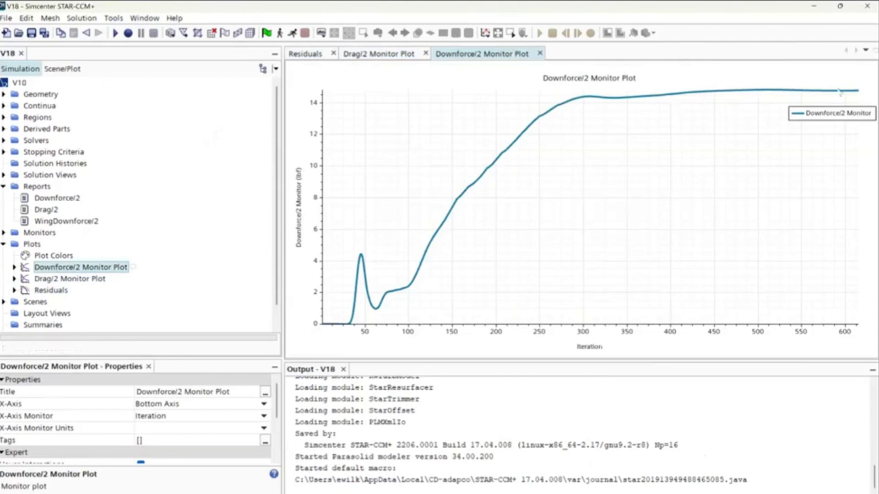
# - Run the Downforce/2 report to read the wheel, wing and total forces
pyautogui.click(56, 199)
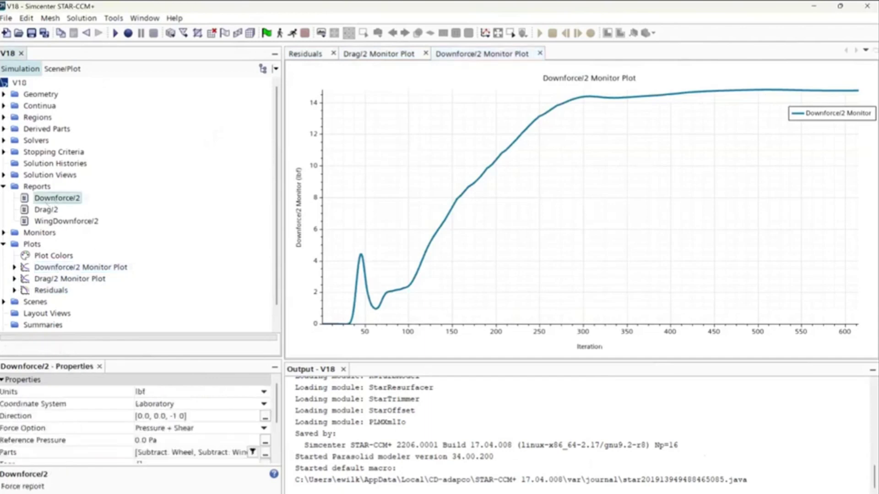
pyautogui.doubleClick(47, 202)
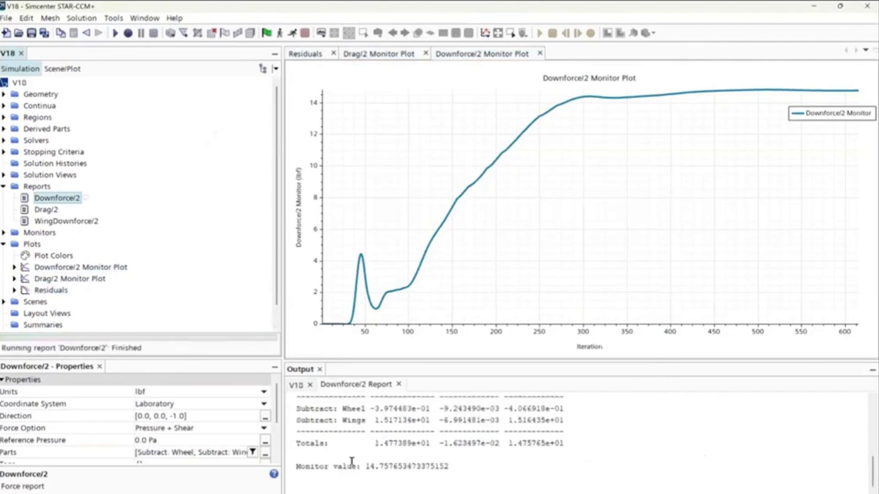
# - Highlight the monitor value in the Downforce/2 report output to read the final downforce
pyautogui.moveTo(365, 467); pyautogui.dragTo(463, 471)
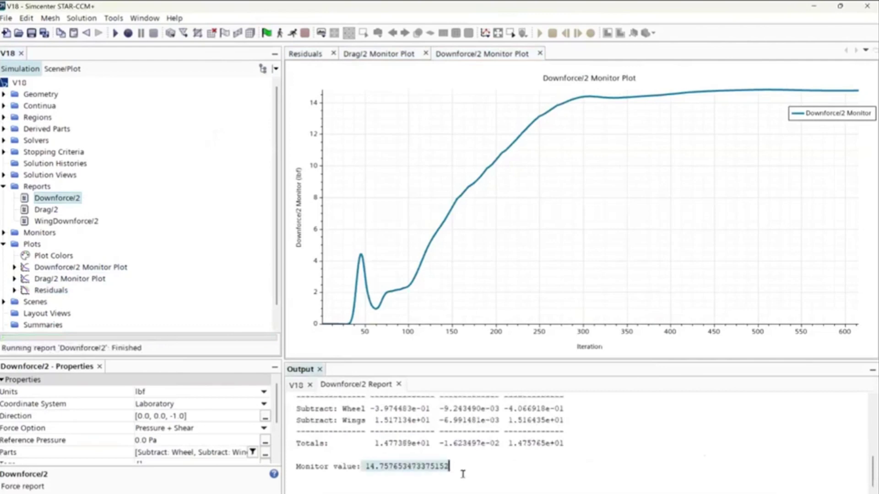
pyautogui.click(390, 469)
pyautogui.moveTo(391, 469); pyautogui.dragTo(372, 466)
pyautogui.click(385, 465)
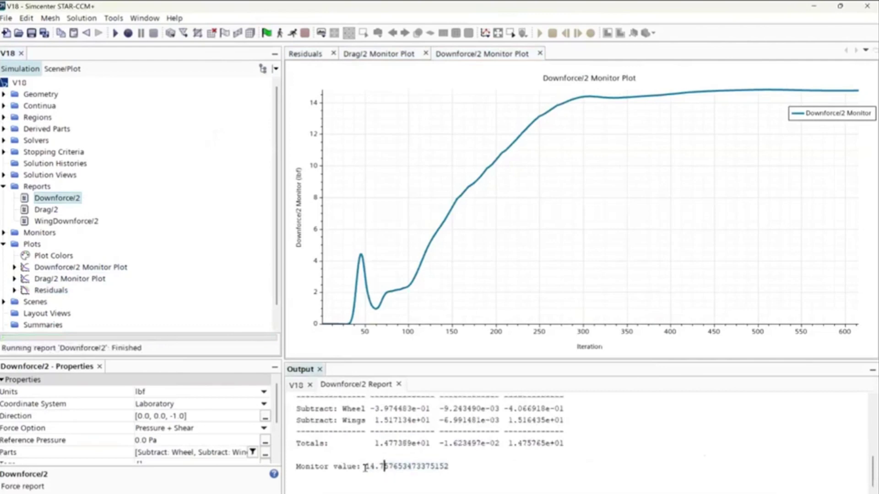
# - Close the Downforce/2 and Drag/2 monitor plots and collapse the Reports and Plots nodes
pyautogui.click(4, 187)
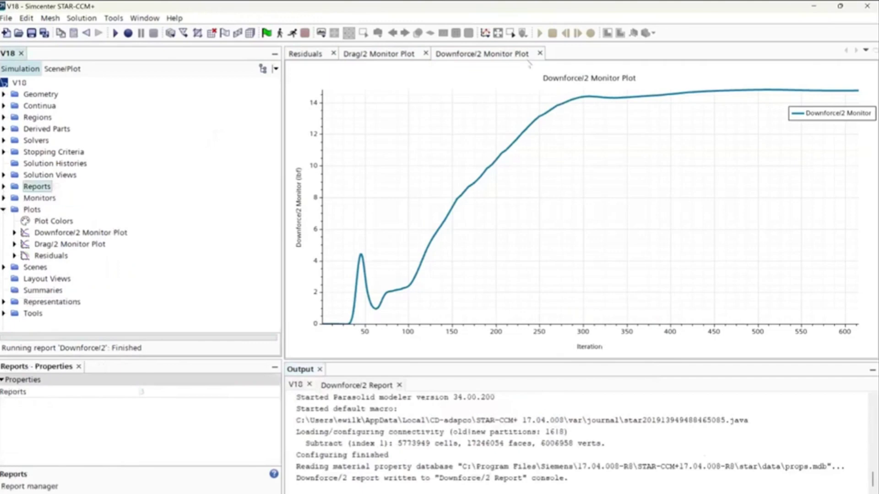
pyautogui.click(540, 53)
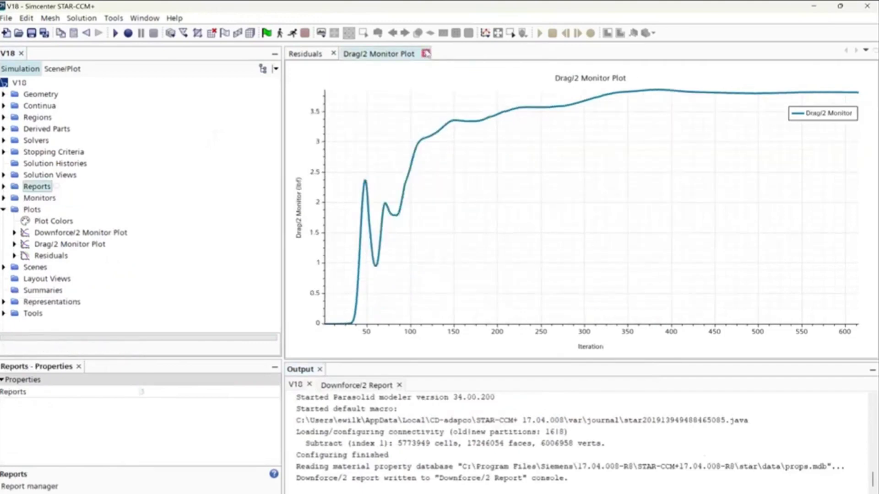
pyautogui.click(426, 53)
pyautogui.click(3, 209)
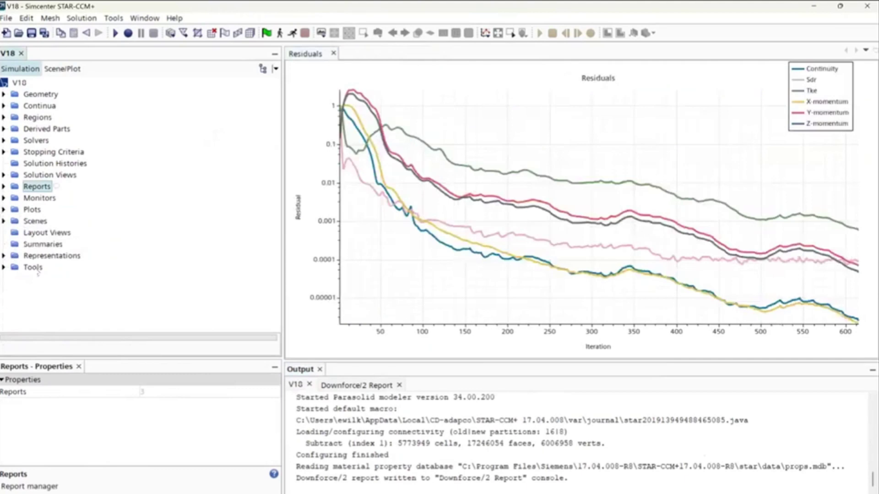
pyautogui.click(4, 94)
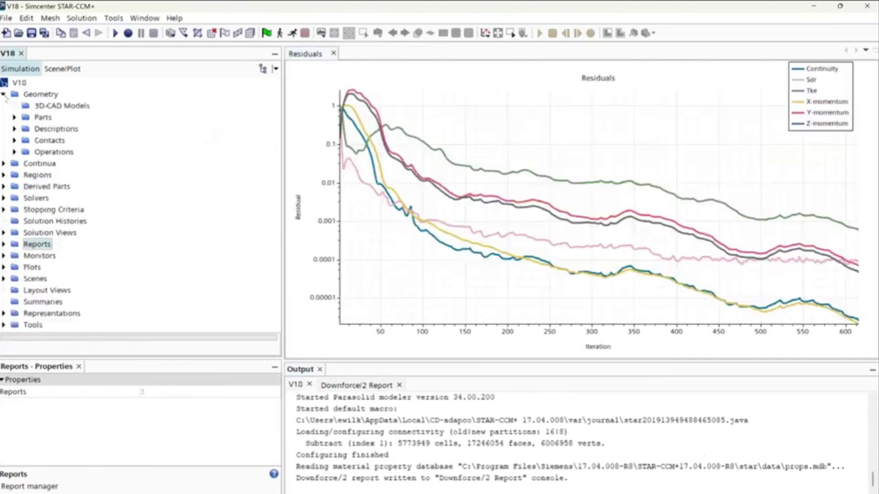
pyautogui.click(4, 94)
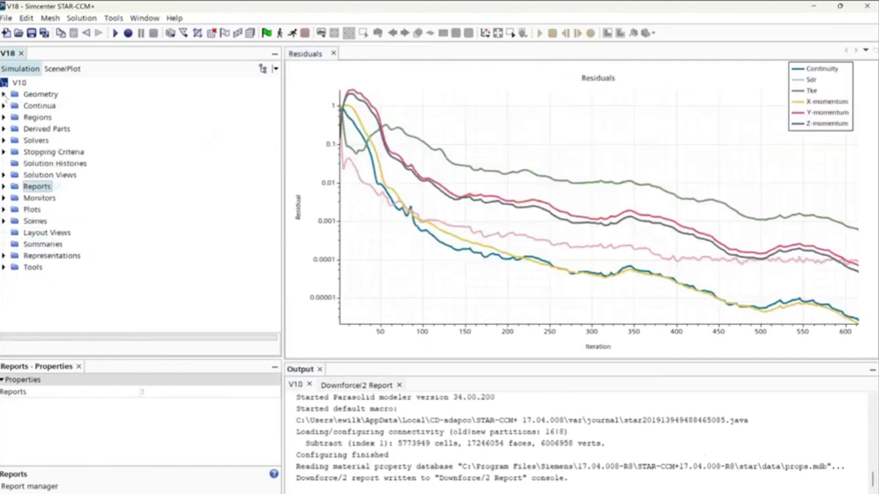
# - Create a new isosurface derived part, search its scalar field functions for "q" without choosing one, and view its isovalue property
pyautogui.click(3, 129)
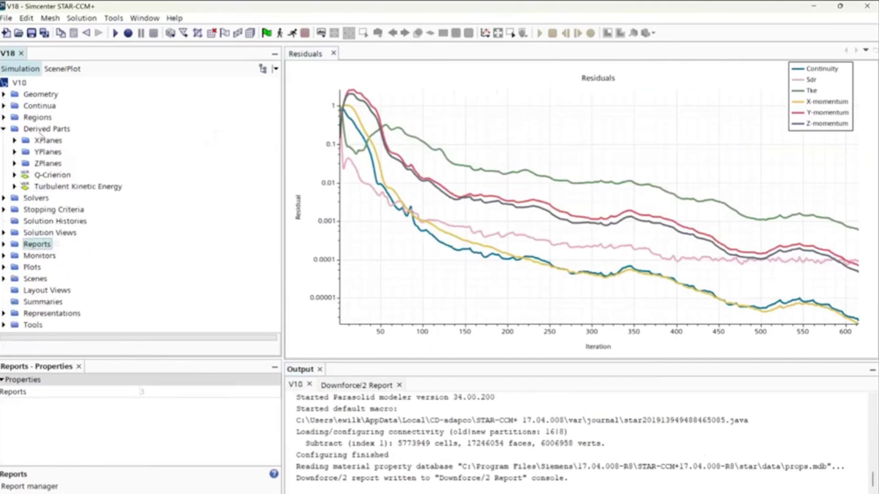
pyautogui.rightClick(40, 131)
pyautogui.moveTo(87, 139)
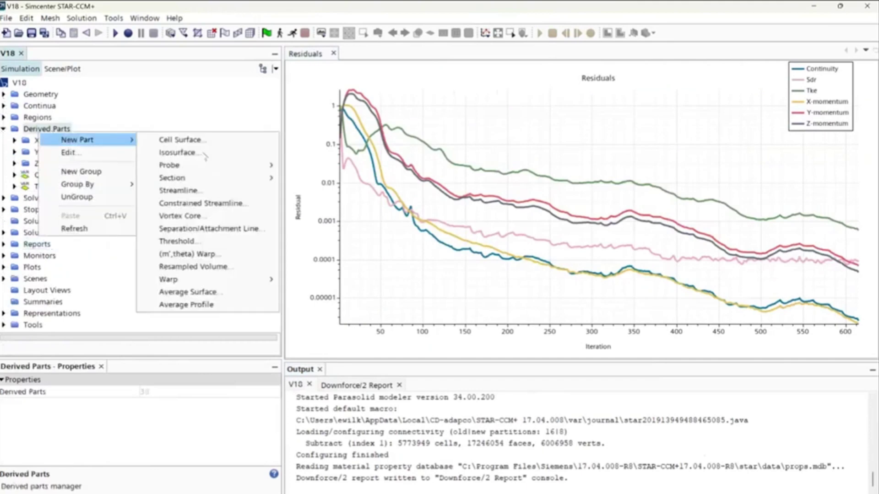
pyautogui.click(181, 152)
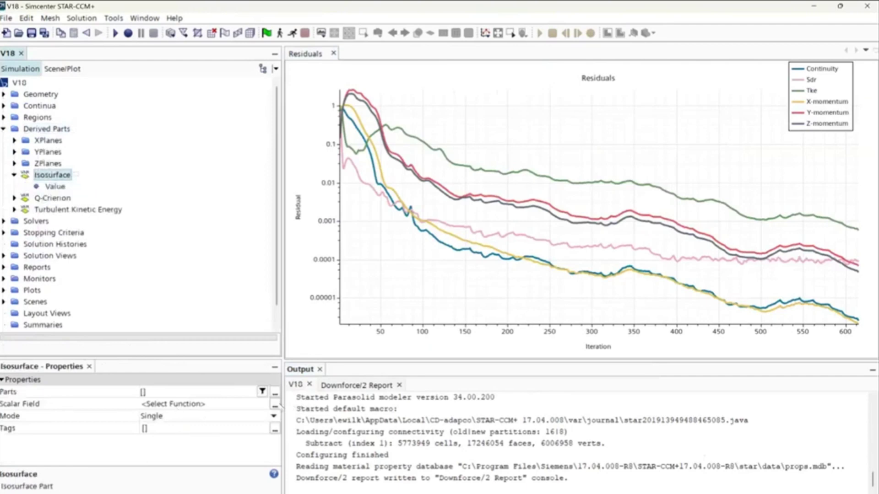
pyautogui.click(275, 407)
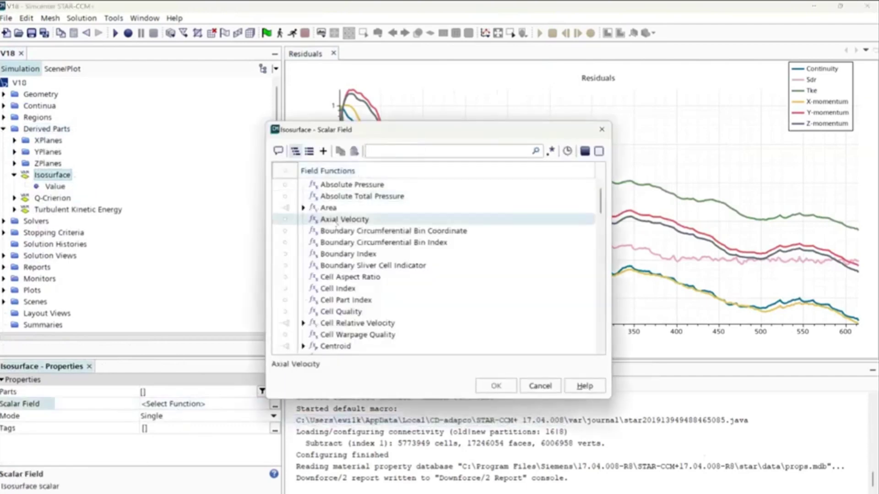
pyautogui.write('q')
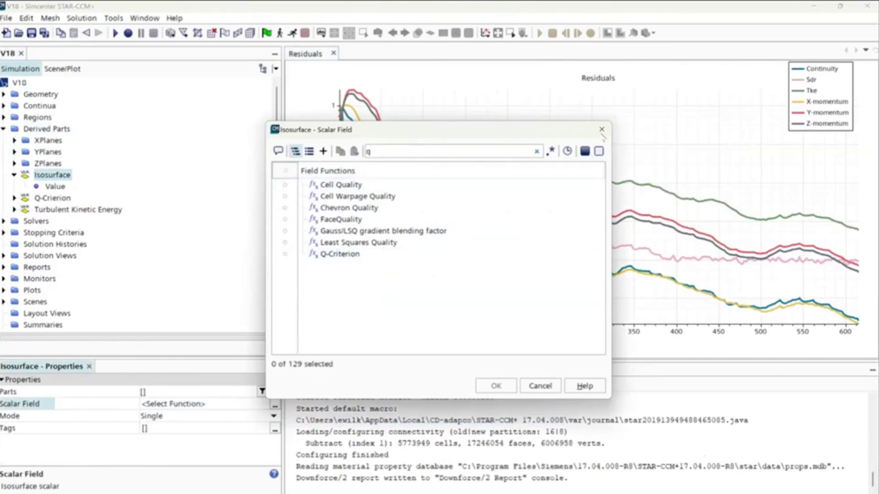
pyautogui.click(602, 129)
pyautogui.click(57, 187)
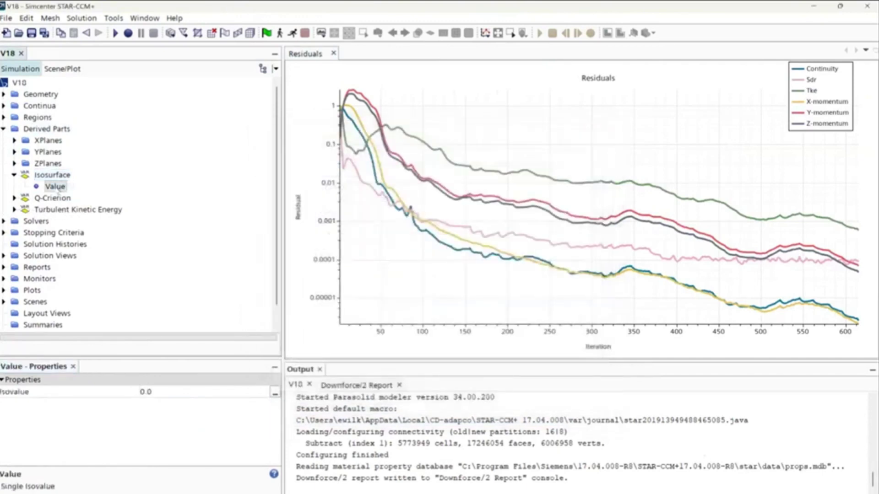
# - Expand the existing Q-Criterion and Turbulent Kinetic Energy derived parts and view the Q-Criterion isovalue
pyautogui.click(14, 198)
pyautogui.click(55, 210)
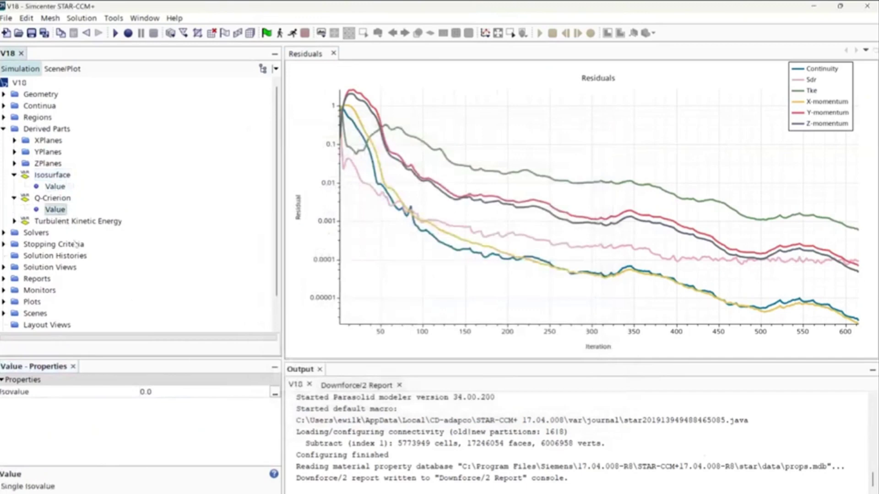
pyautogui.click(14, 221)
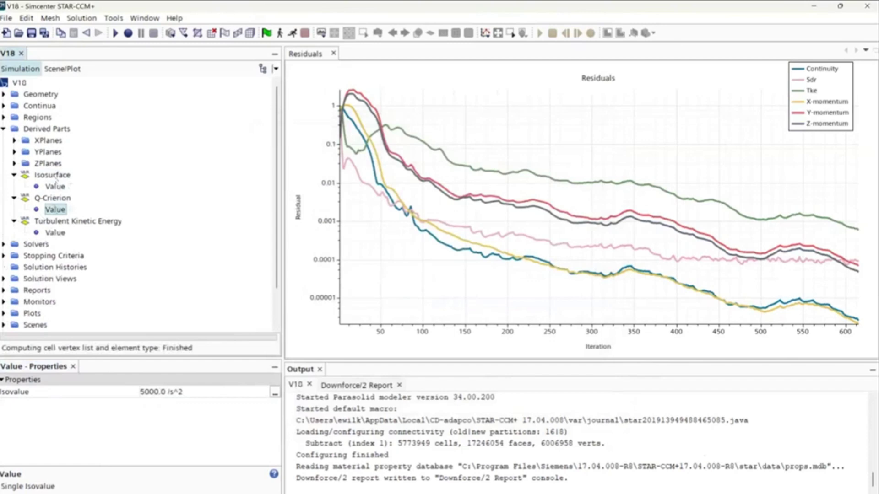
# - Delete the unconfigured isosurface from the Derived Parts
pyautogui.click(52, 175)
pyautogui.press('Delete')
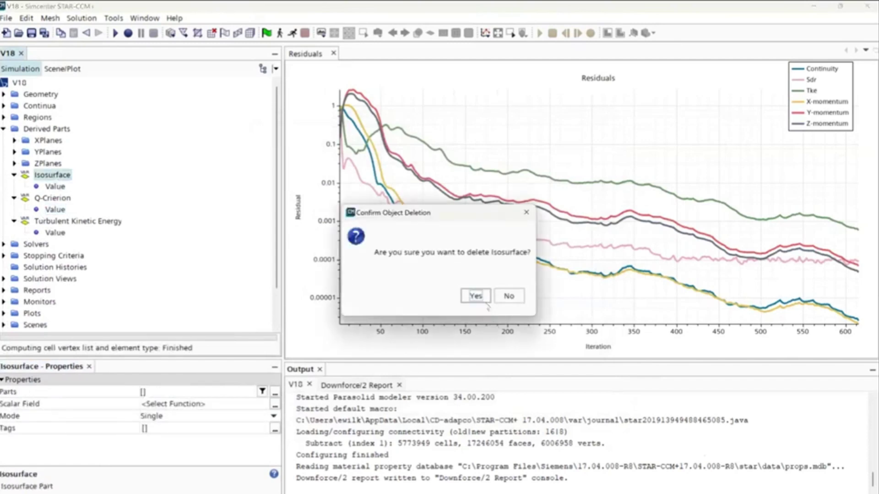
pyautogui.click(486, 300)
# - Compare the isovalues set for the Q-Criterion and Turbulent Kinetic Energy isosurfaces
pyautogui.click(50, 187)
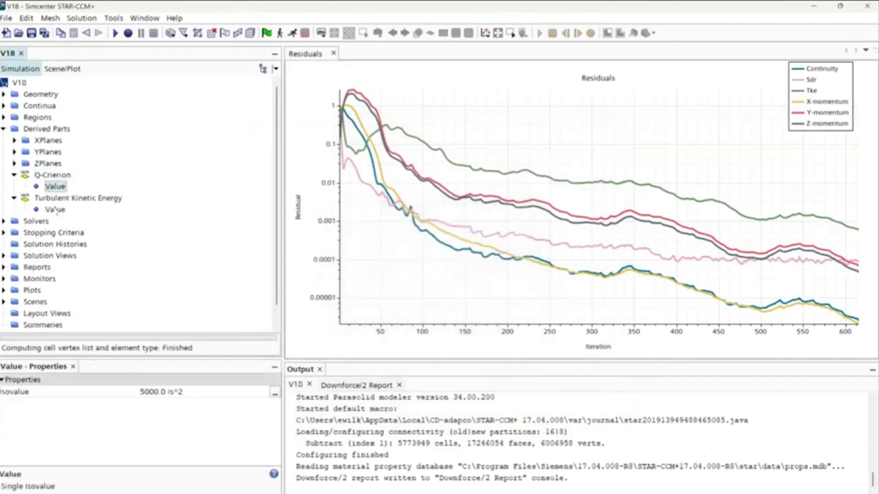
pyautogui.click(55, 209)
# - Open the Turbulent Kinetic Energy scene and show its displayer tree
pyautogui.scroll(-2, 55, 249)
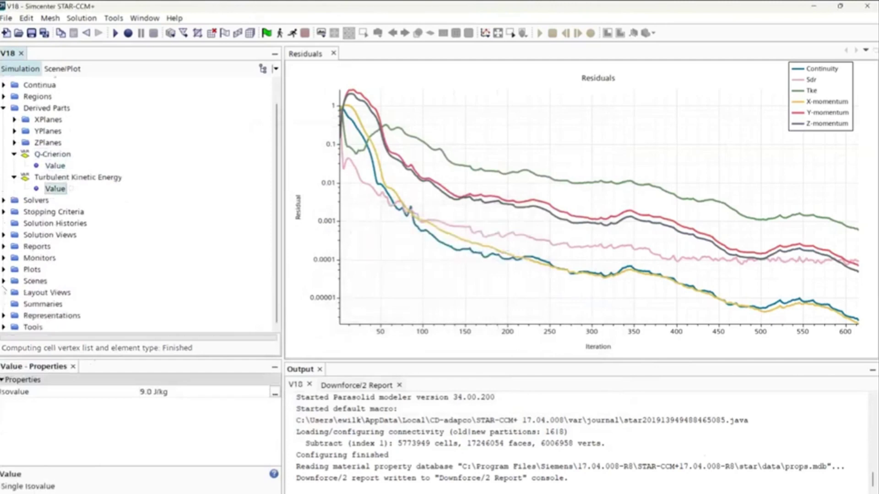
pyautogui.click(3, 281)
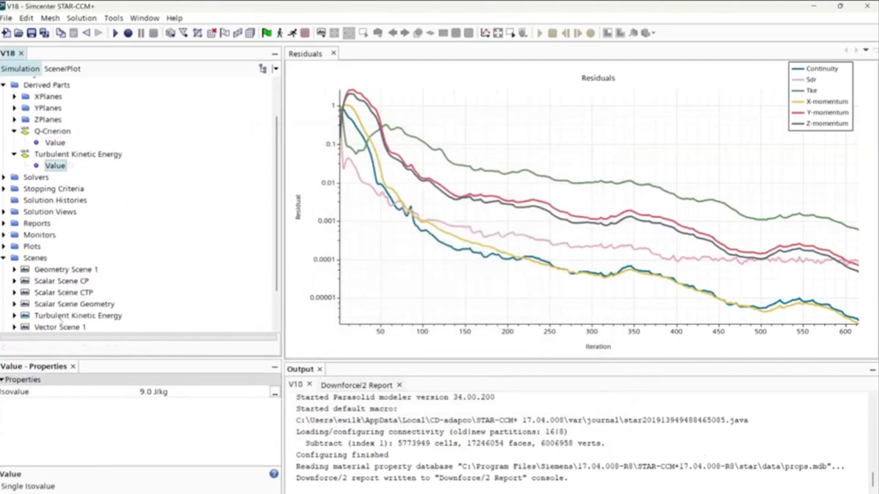
pyautogui.click(61, 316)
pyautogui.doubleClick(61, 317)
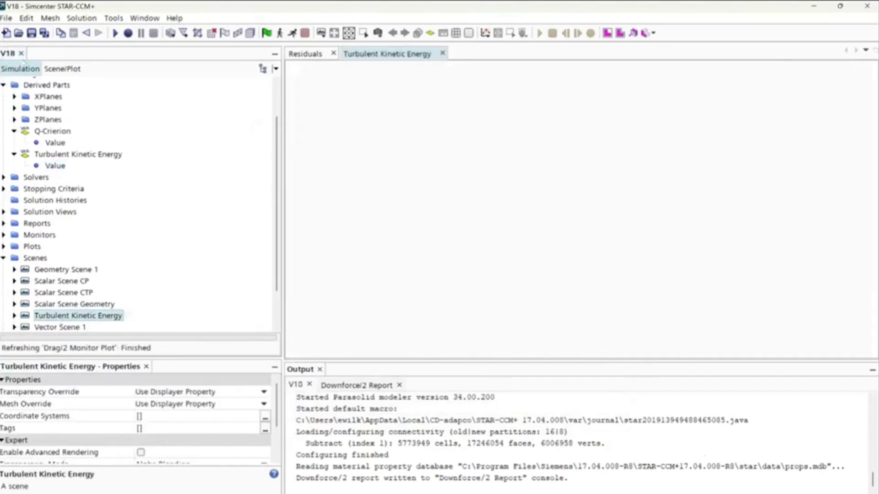
pyautogui.click(62, 69)
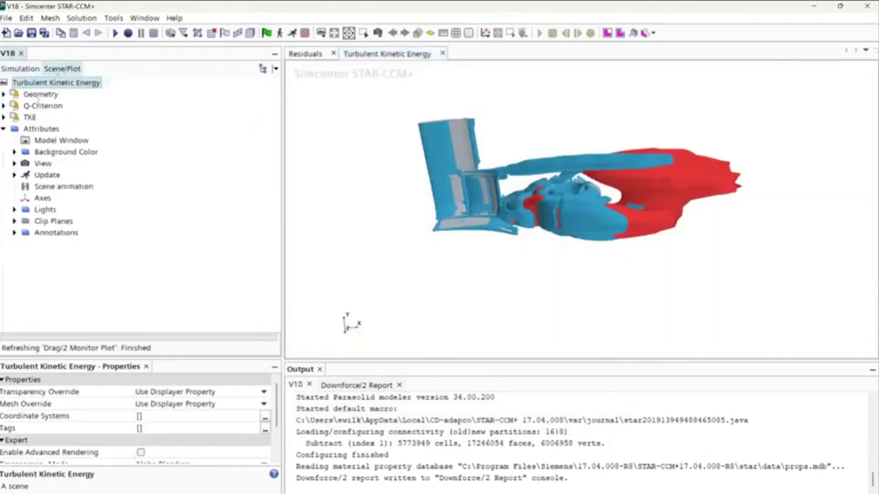
# - Look through the scene's available operations and the contents of its Q-Criterion displayer
pyautogui.click(33, 93)
pyautogui.rightClick(30, 82)
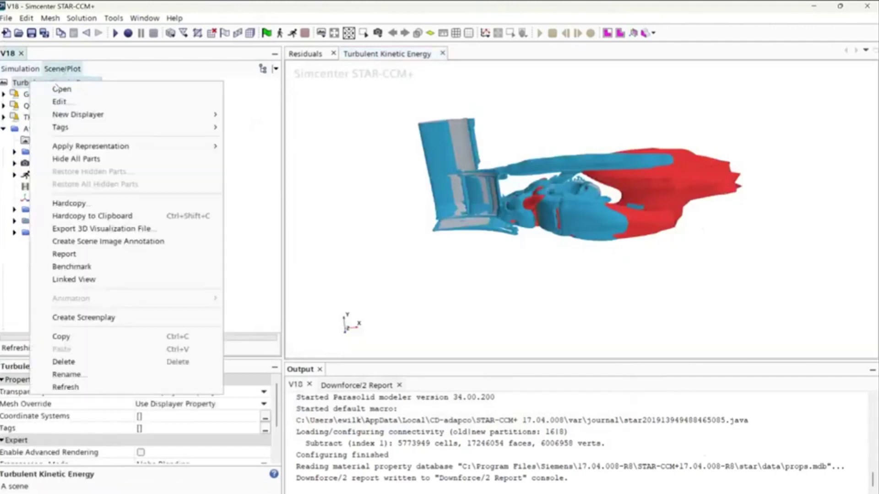
pyautogui.click(401, 178)
pyautogui.click(38, 107)
pyautogui.click(4, 106)
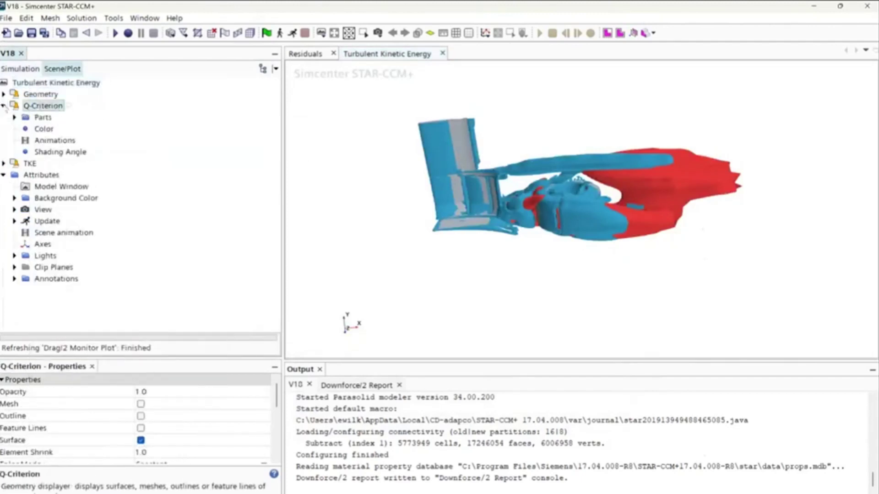
pyautogui.click(4, 106)
# - Examine the wing and wheel wake from the side and check the Q-Criterion displayer's display properties
pyautogui.click(537, 192)
pyautogui.moveTo(537, 192); pyautogui.dragTo(545, 124)
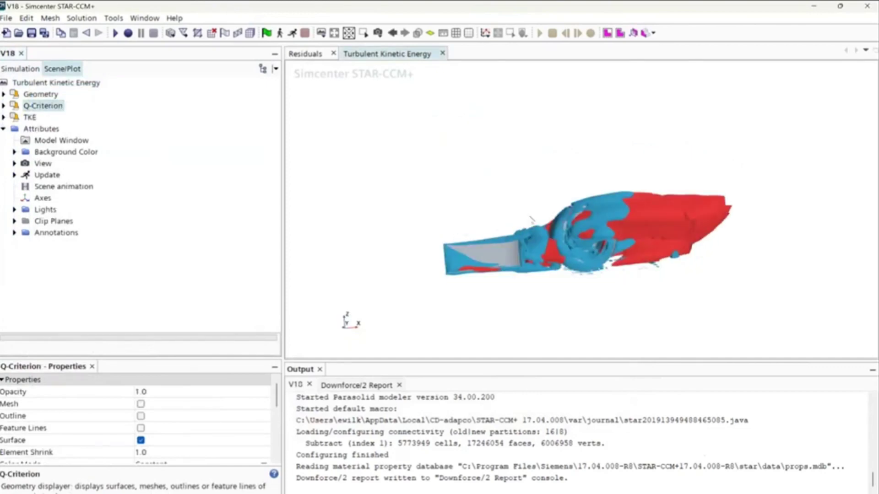
pyautogui.moveTo(545, 124); pyautogui.dragTo(609, 108, button='right')
pyautogui.click(3, 105)
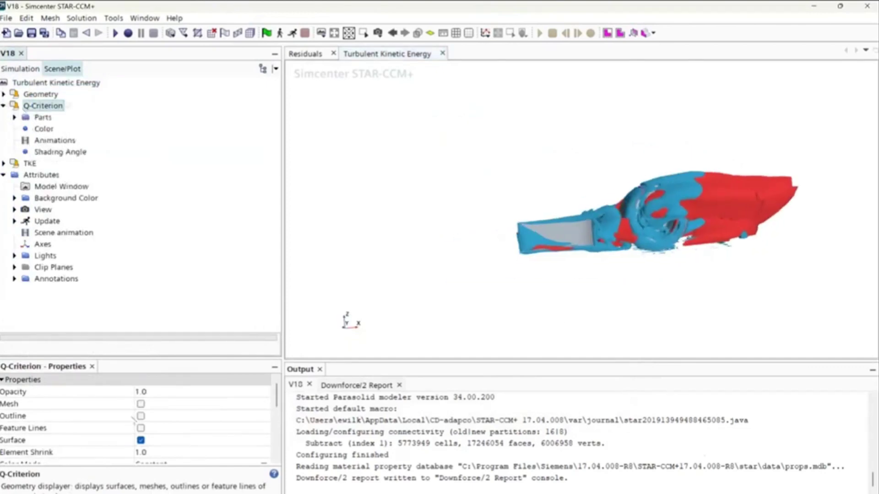
pyautogui.scroll(-1, 153, 452)
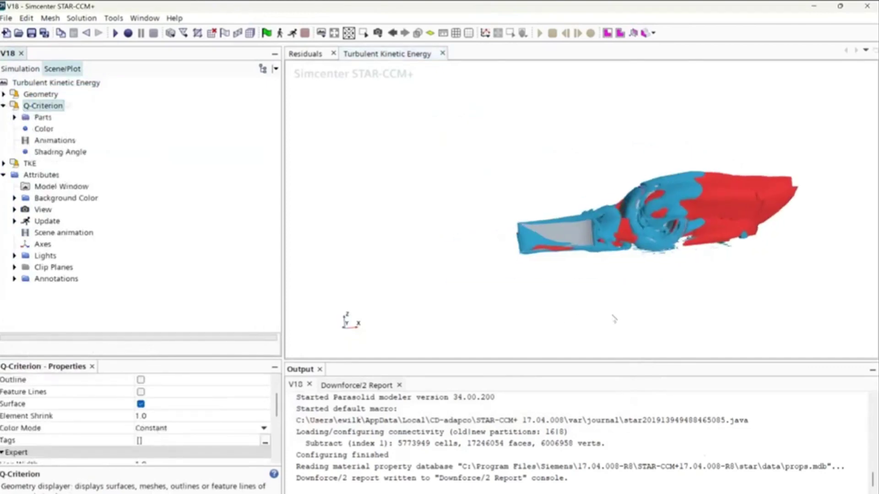
pyautogui.moveTo(614, 319); pyautogui.dragTo(643, 319)
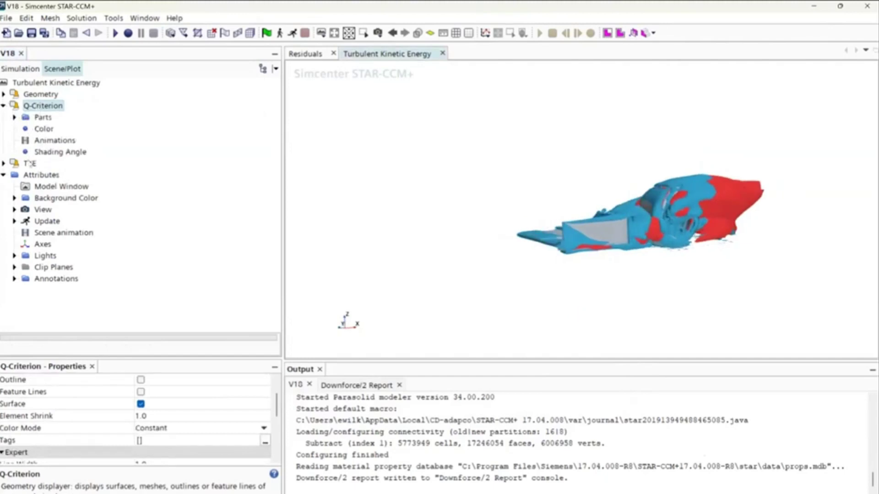
# - Hide the TKE displayer and examine the Q-Criterion isosurface around the front wing and wheel up close
pyautogui.click(29, 164)
pyautogui.moveTo(555, 199); pyautogui.dragTo(426, 186, button='right')
pyautogui.moveTo(426, 186); pyautogui.dragTo(503, 210)
pyautogui.scroll(4, 503, 205)
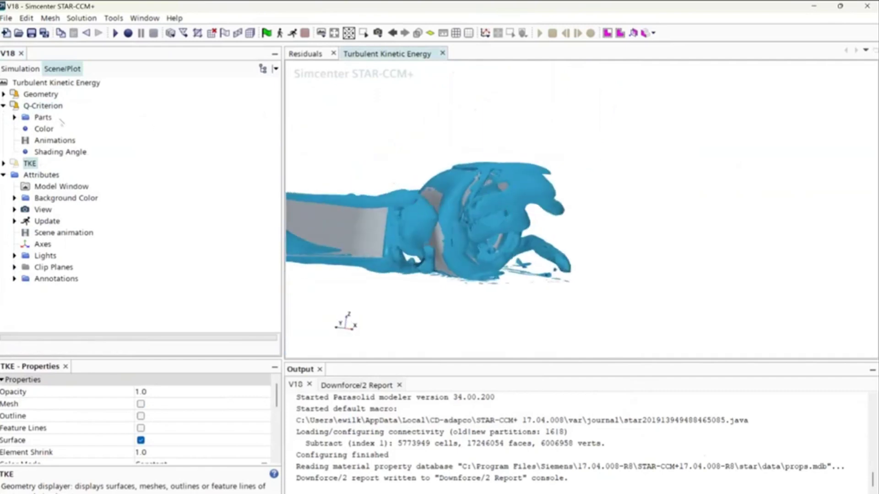
# - Swap the visible displayer from Q-Criterion to TKE and examine the turbulent kinetic energy isosurface around the wing and wheel
pyautogui.doubleClick(32, 165)
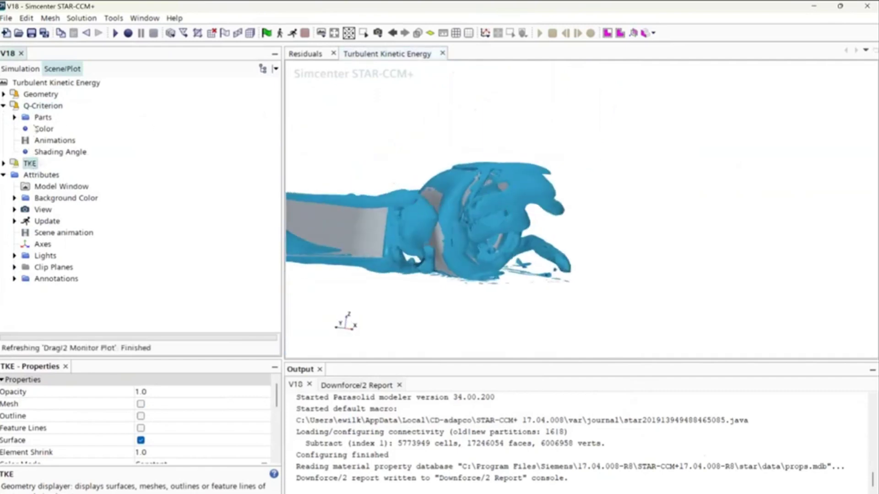
pyautogui.doubleClick(44, 107)
pyautogui.moveTo(486, 250)
pyautogui.mouseDown()
pyautogui.moveTo(414, 243)
pyautogui.moveTo(494, 242)
pyautogui.moveTo(490, 250)
pyautogui.mouseUp()
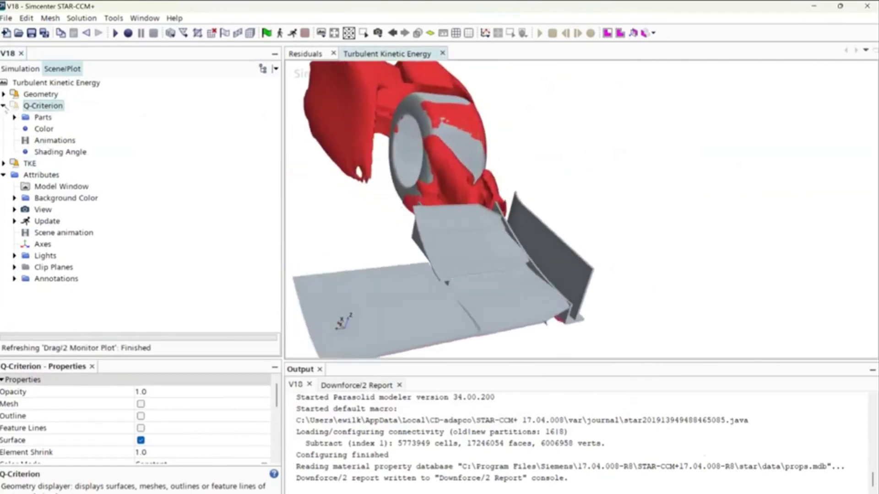
pyautogui.moveTo(359, 195)
pyautogui.mouseDown()
pyautogui.moveTo(325, 205)
pyautogui.moveTo(373, 195)
pyautogui.mouseUp()
# - Examine the Q-Criterion and TKE isosurfaces together from the front and the side of the wing and wheel
pyautogui.scroll(-4, 372, 194)
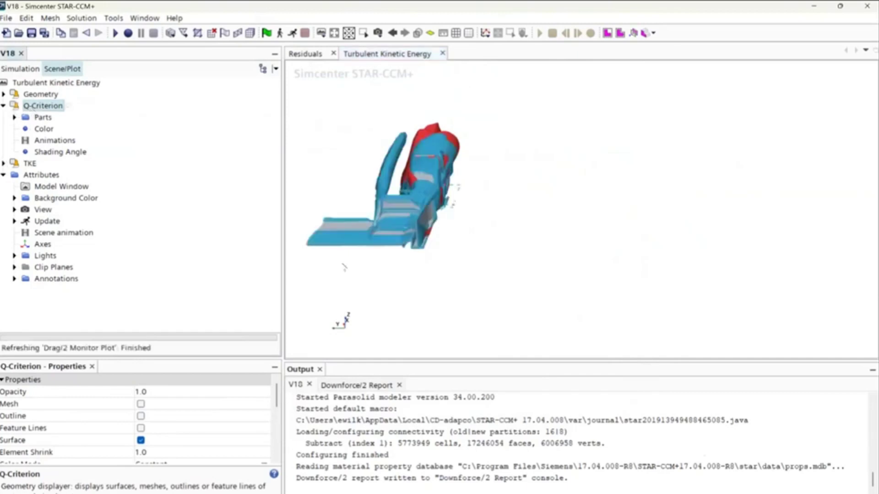
pyautogui.moveTo(408, 203); pyautogui.dragTo(474, 210)
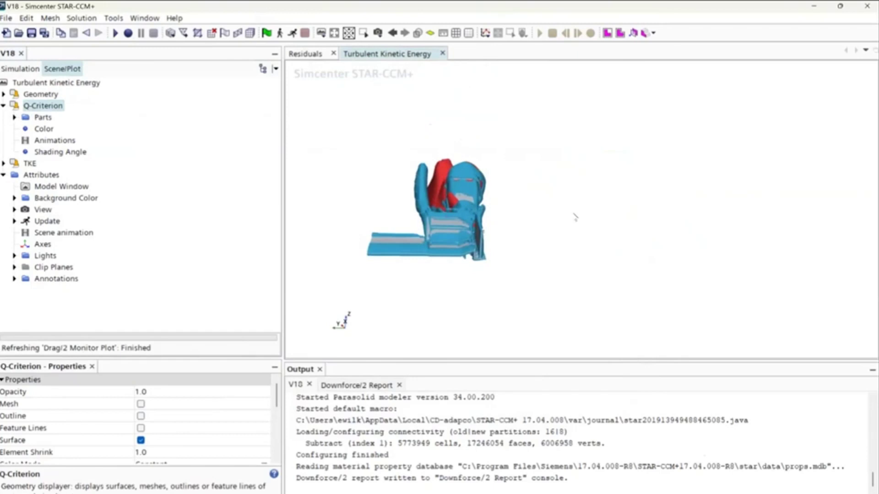
pyautogui.moveTo(620, 249); pyautogui.dragTo(526, 206)
pyautogui.scroll(6, 517, 192)
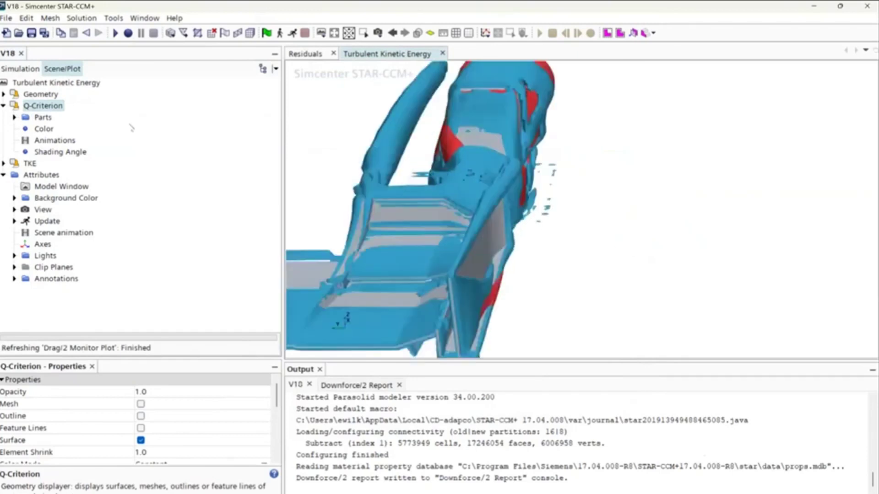
pyautogui.scroll(-8, 541, 164)
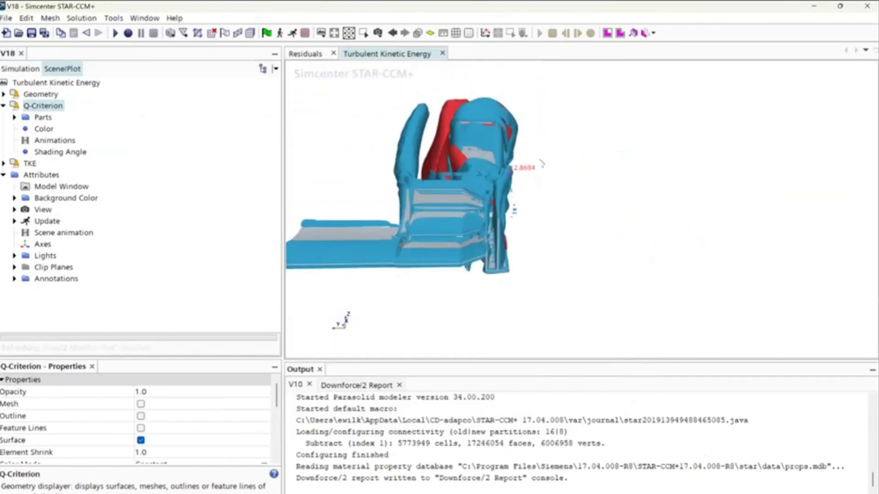
pyautogui.scroll(-3, 542, 161)
pyautogui.moveTo(543, 147); pyautogui.dragTo(677, 137)
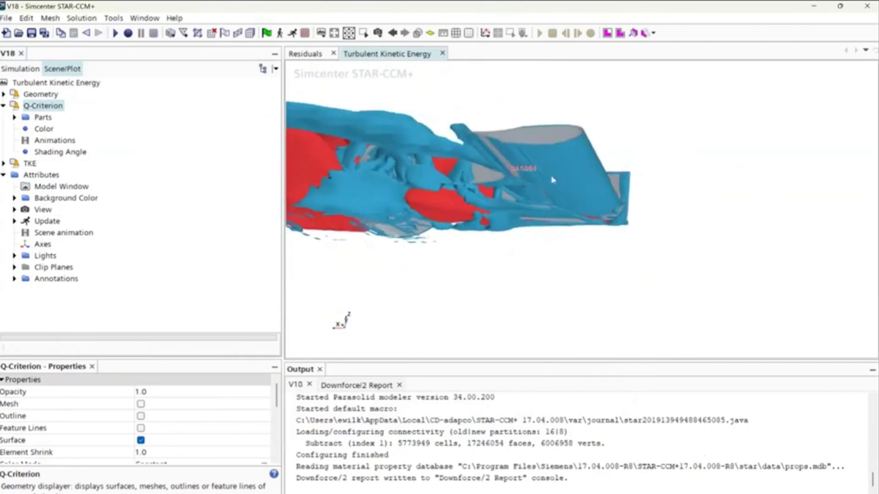
# - Examine the combined Q-Criterion and TKE isosurfaces around the wing and wheel from the side, from behind and from above
pyautogui.moveTo(553, 180); pyautogui.dragTo(391, 155)
pyautogui.scroll(10, 558, 190)
pyautogui.scroll(-6, 391, 154)
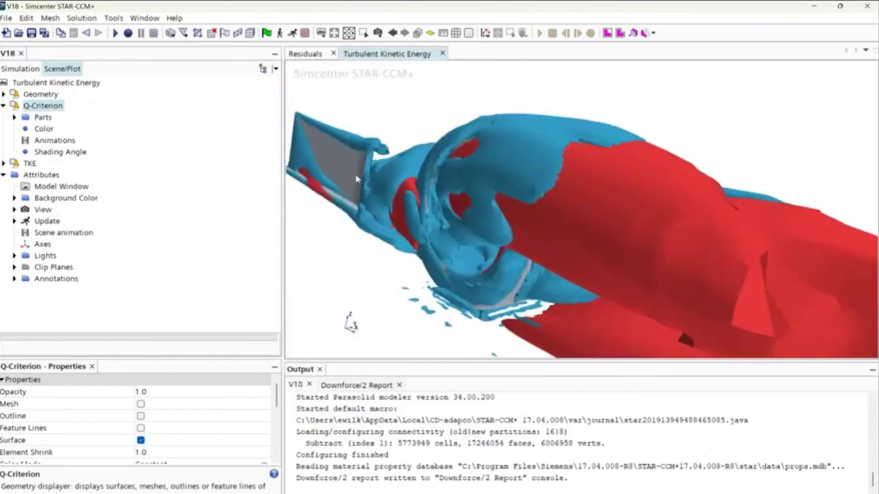
pyautogui.moveTo(554, 242); pyautogui.dragTo(567, 181)
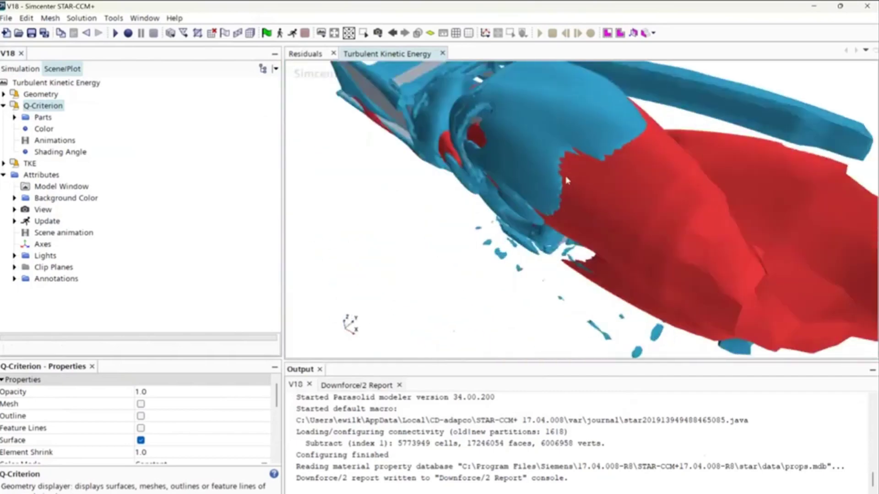
pyautogui.scroll(-5, 567, 181)
pyautogui.moveTo(540, 240); pyautogui.dragTo(488, 243, button='right')
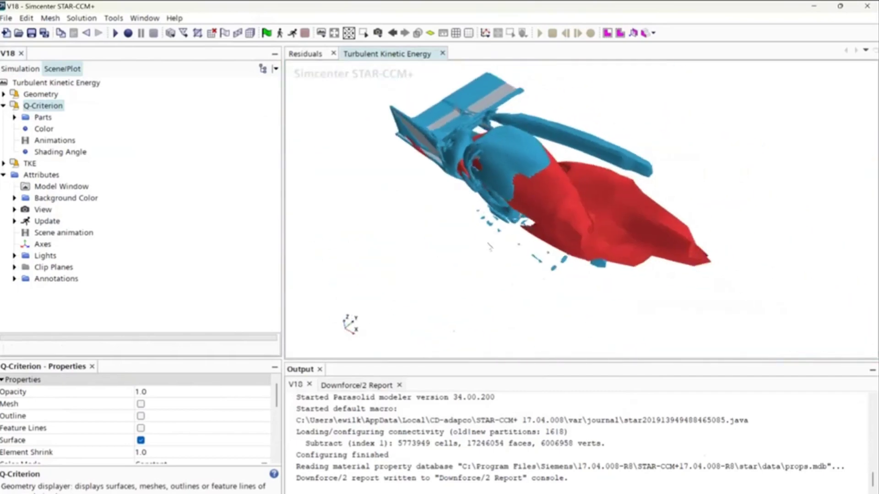
# - Close the Turbulent Kinetic Energy scene and the Residuals plot
pyautogui.click(442, 53)
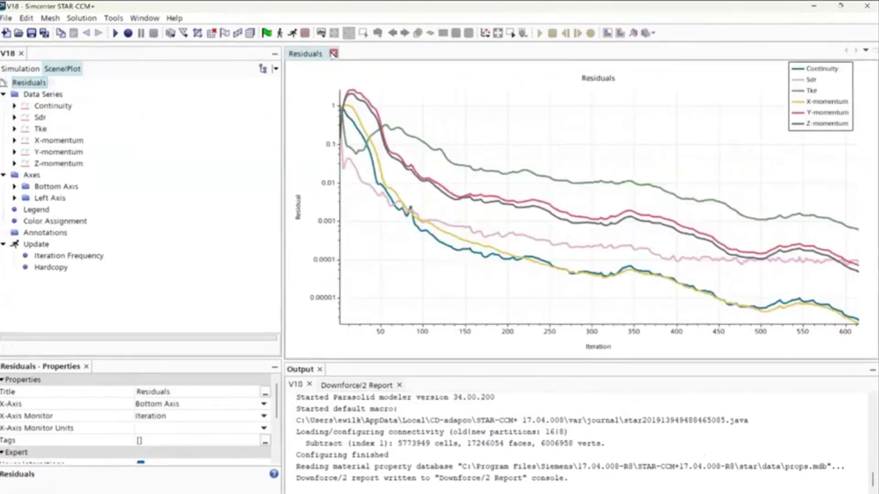
pyautogui.click(333, 53)
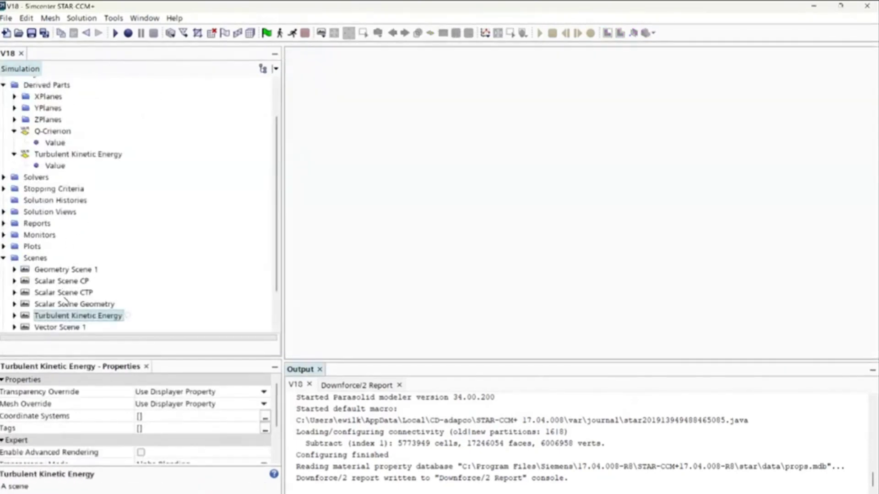
pyautogui.scroll(-1, 67, 296)
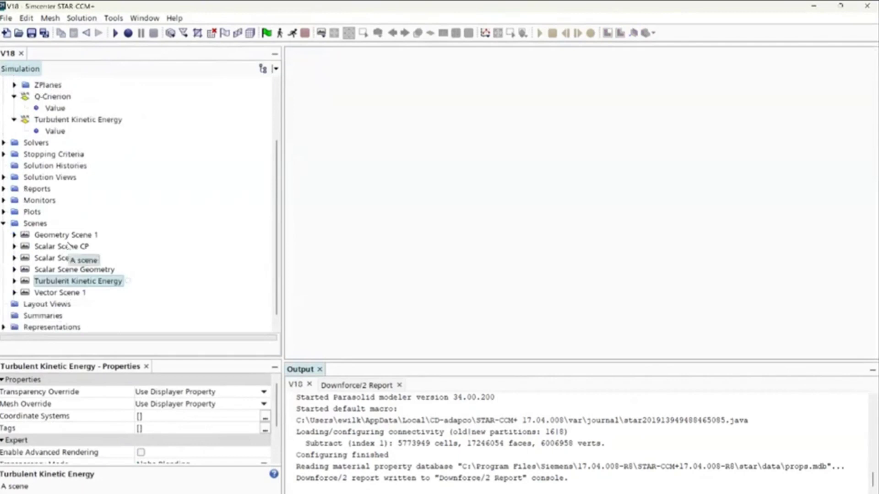
pyautogui.click(68, 246)
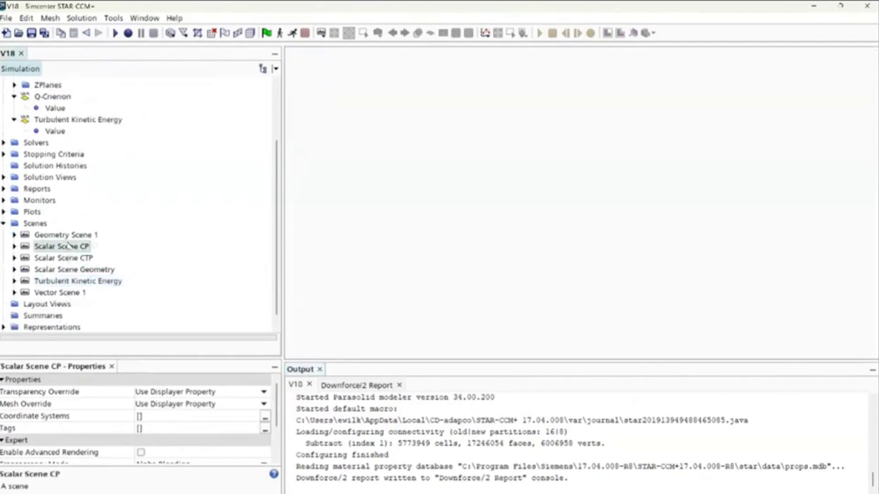
pyautogui.click(61, 294)
pyautogui.click(69, 248)
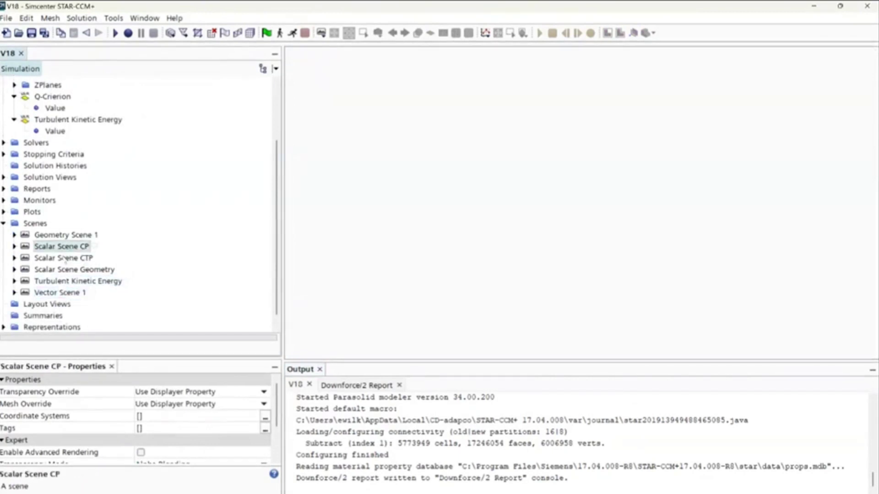
pyautogui.click(65, 259)
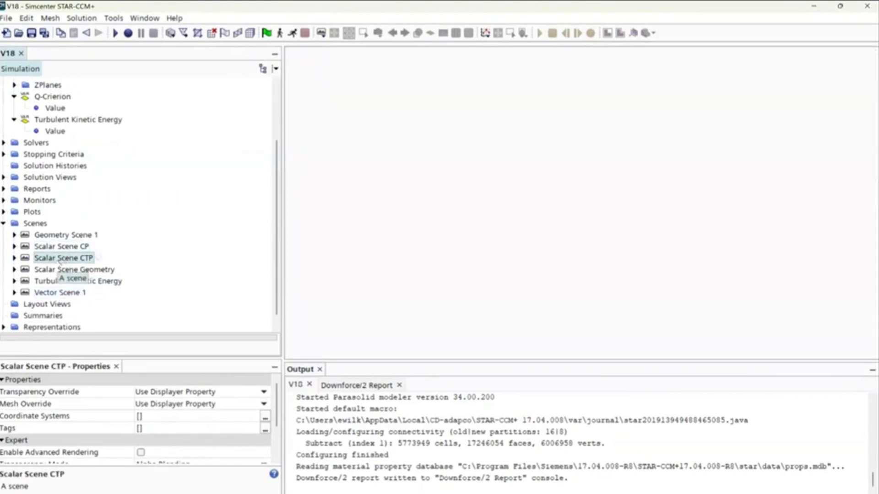
pyautogui.click(57, 293)
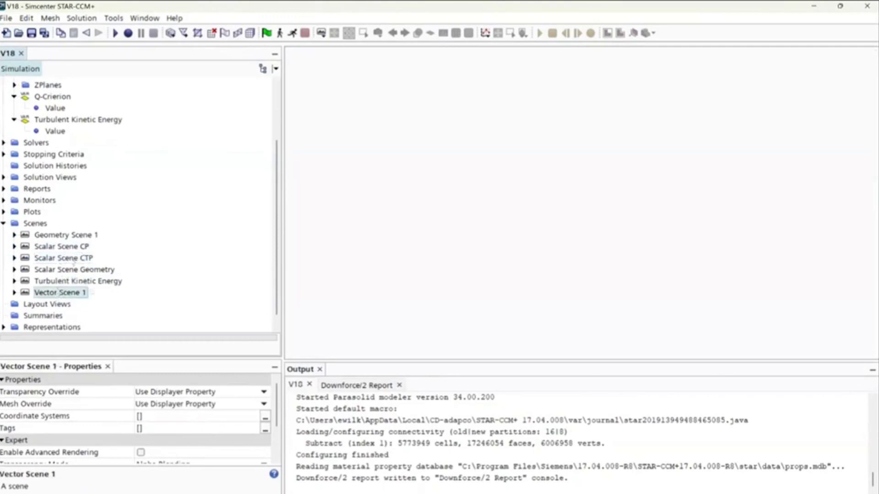
pyautogui.click(75, 259)
pyautogui.rightClick(33, 225)
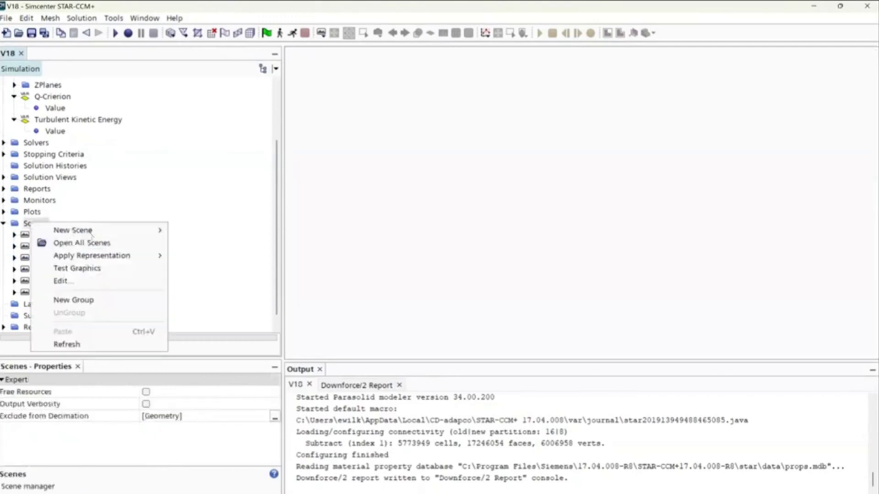
pyautogui.click(24, 247)
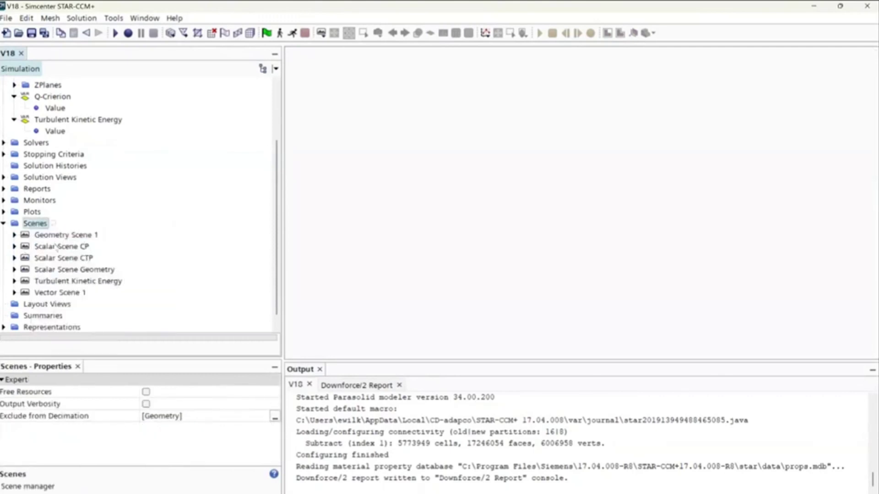
# - Open Scalar Scene CTP and turn off minimum and maximum clipping for Scalar 1's Total Pressure Coefficient range
pyautogui.click(56, 259)
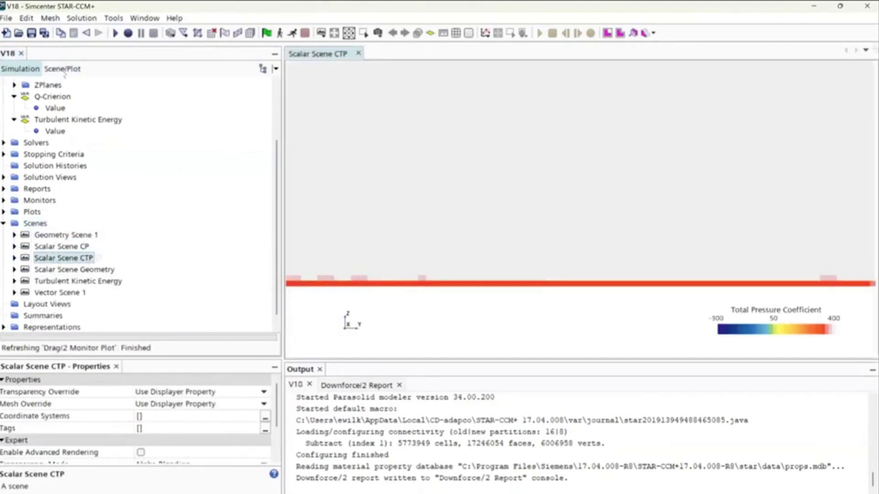
pyautogui.click(3, 105)
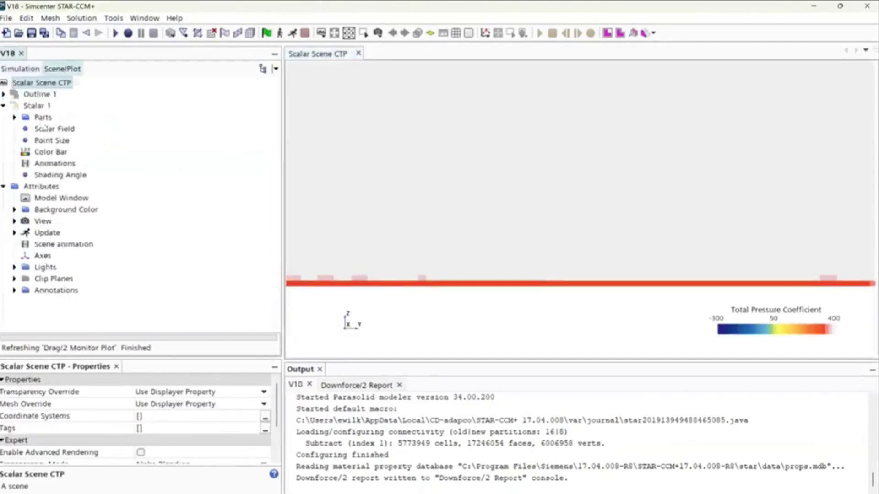
pyautogui.click(54, 128)
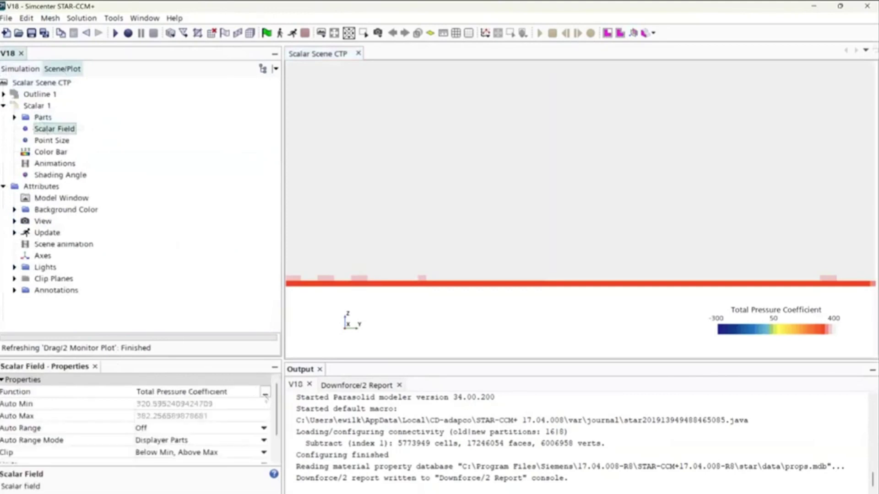
pyautogui.doubleClick(782, 330)
pyautogui.click(278, 379)
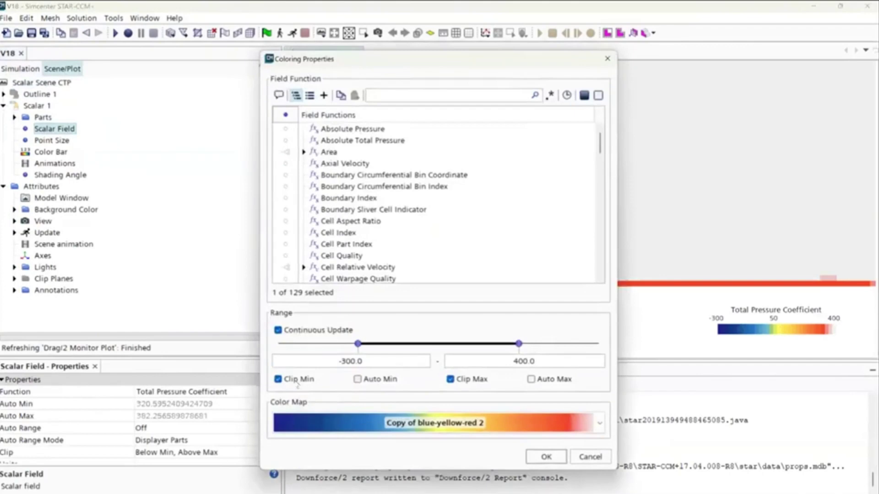
pyautogui.click(450, 379)
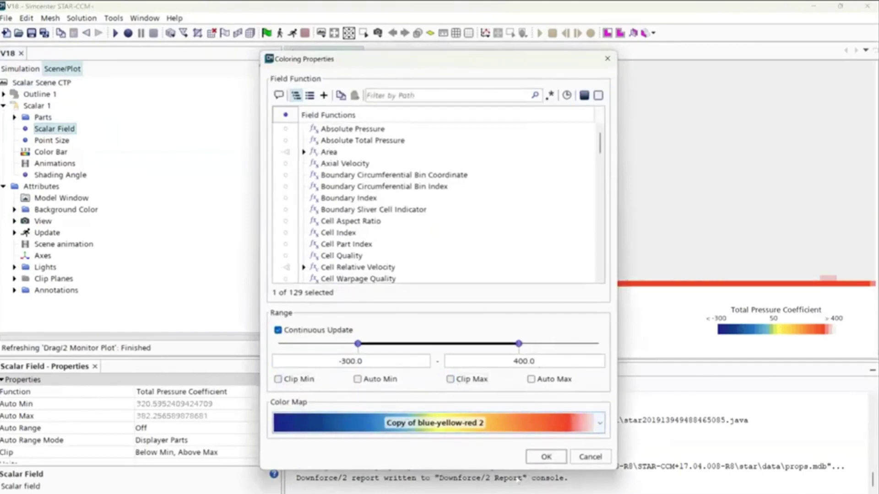
pyautogui.click(546, 457)
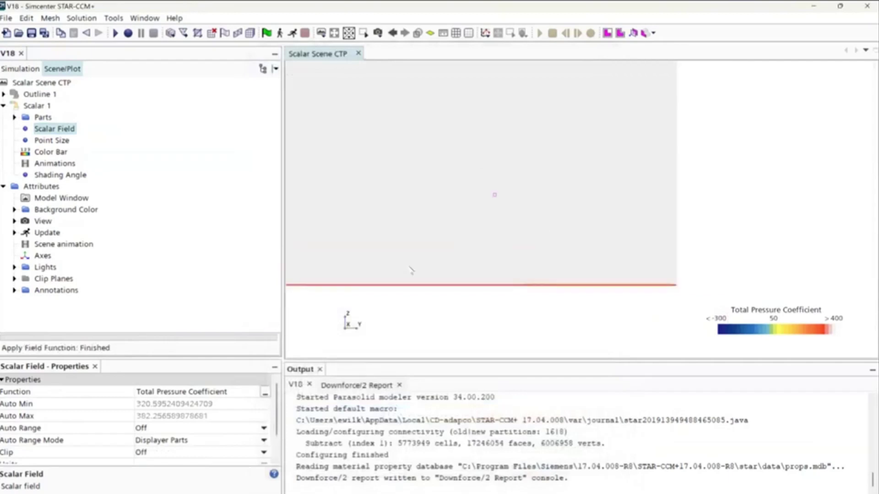
# - Expand Scalar 1's parts and preview the first several plane sections one after another, returning to the first Plane Section
pyautogui.click(14, 117)
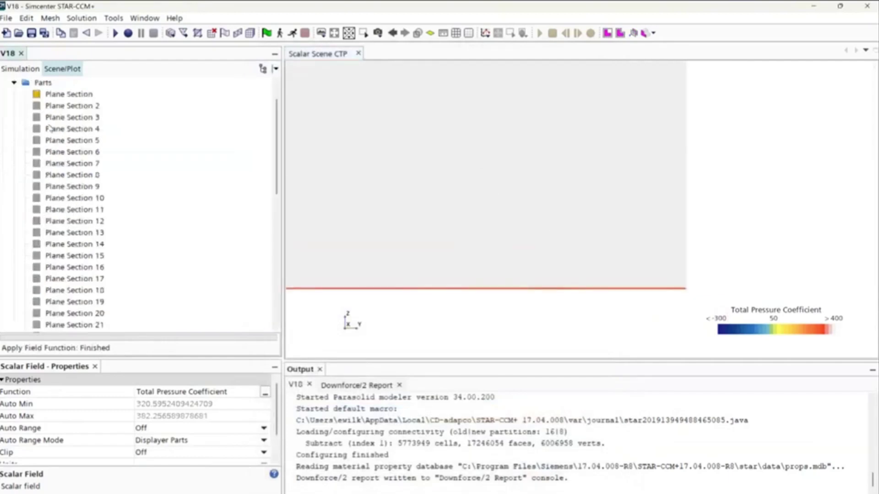
pyautogui.click(60, 94)
pyautogui.press('Down')
pyautogui.press('Down')
pyautogui.press('Down')
pyautogui.press('Down')
pyautogui.press('Down')
pyautogui.press('Down')
pyautogui.press('Down')
pyautogui.press('Down')
pyautogui.press('Down')
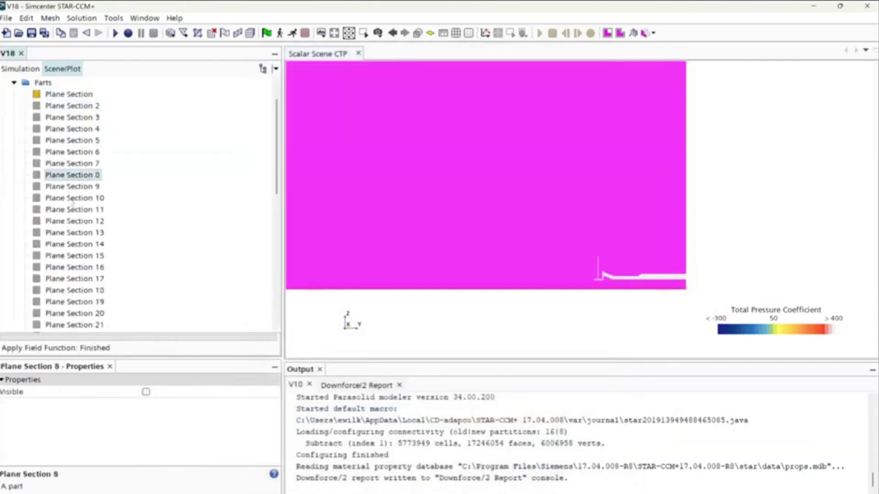
pyautogui.click(67, 94)
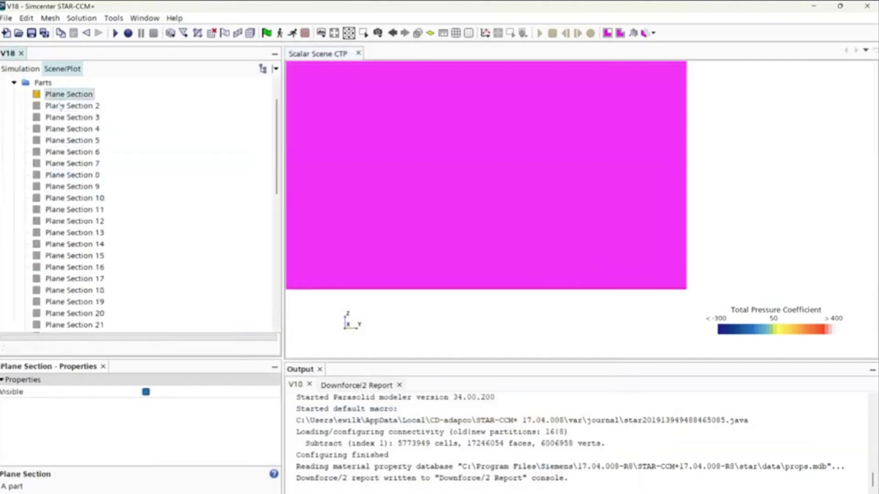
# - Show Plane Section 2 in the total pressure scene and hide the first Plane Section
pyautogui.rightClick(60, 105)
pyautogui.click(98, 136)
pyautogui.rightClick(75, 95)
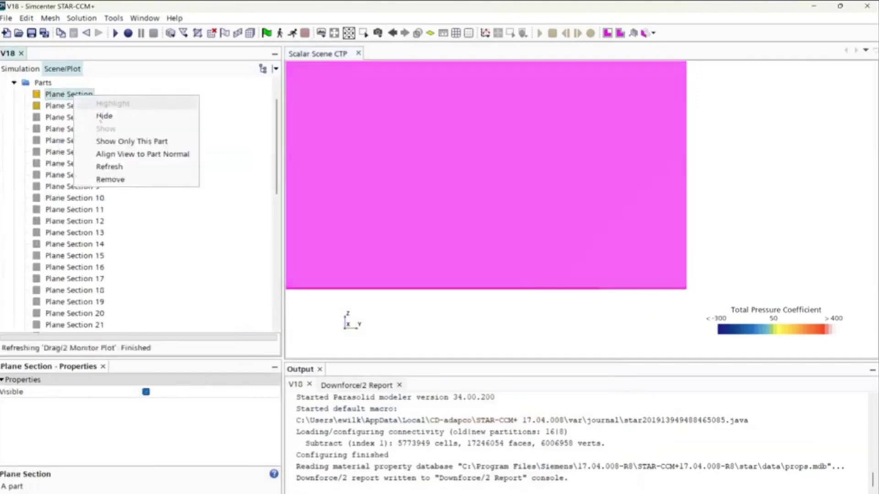
pyautogui.click(103, 115)
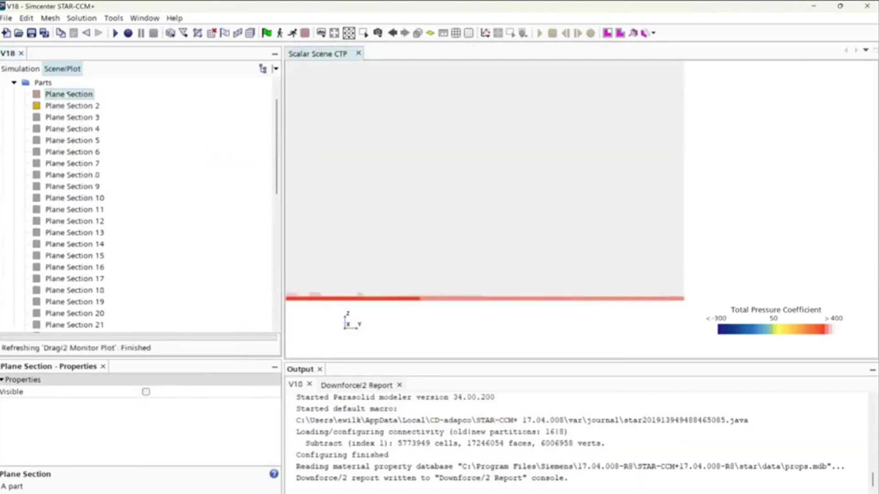
# - Show Plane Section 3 in the total pressure scene and hide Plane Section 2
pyautogui.rightClick(62, 118)
pyautogui.click(98, 148)
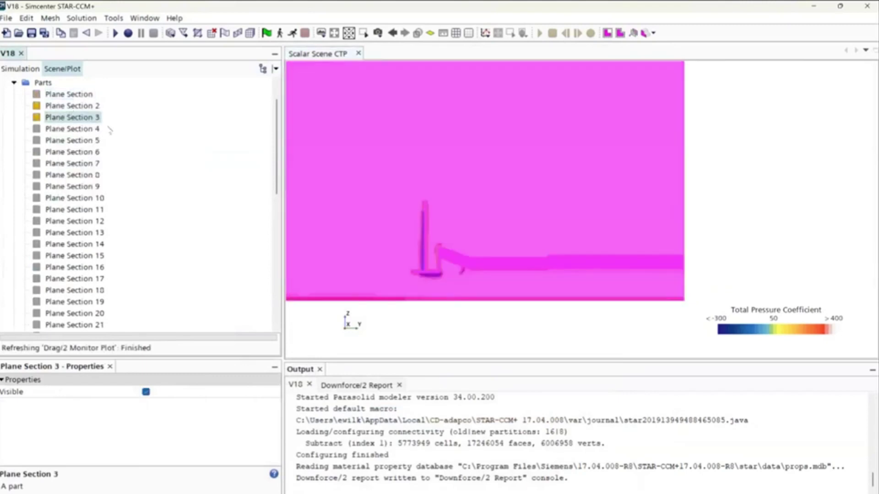
pyautogui.rightClick(73, 106)
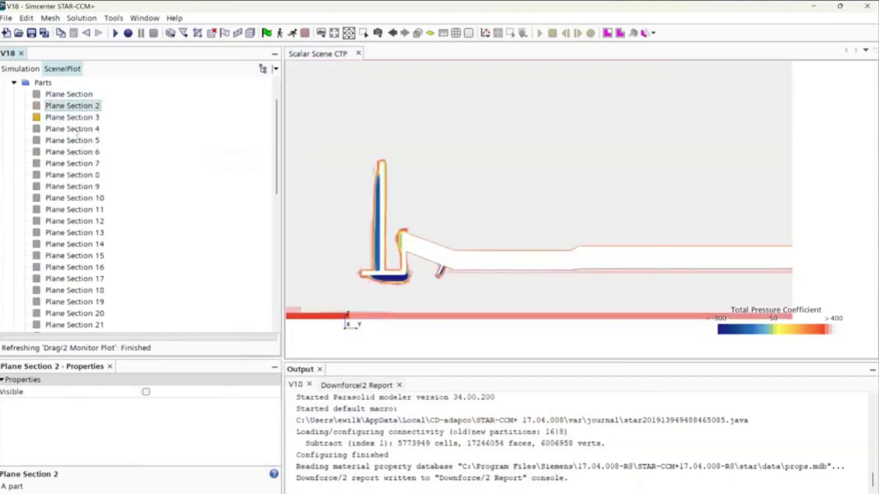
# - Show Plane Section 4 instead of Plane Section 3 and inspect the total pressure around the endplate and wing underside
pyautogui.rightClick(77, 129)
pyautogui.click(102, 164)
pyautogui.rightClick(69, 117)
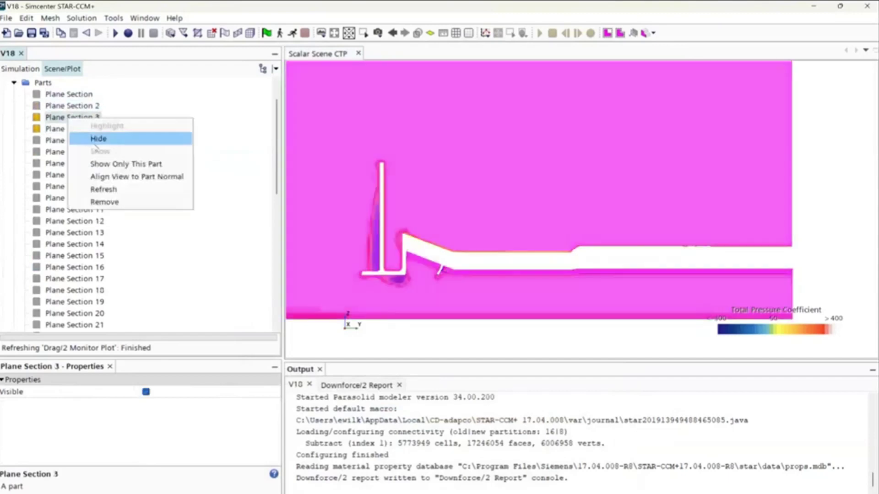
pyautogui.click(94, 137)
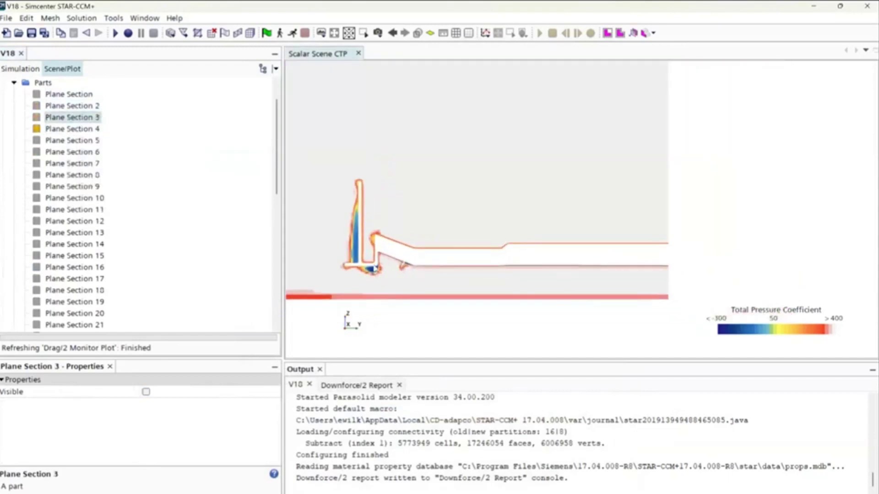
pyautogui.scroll(5, 377, 278)
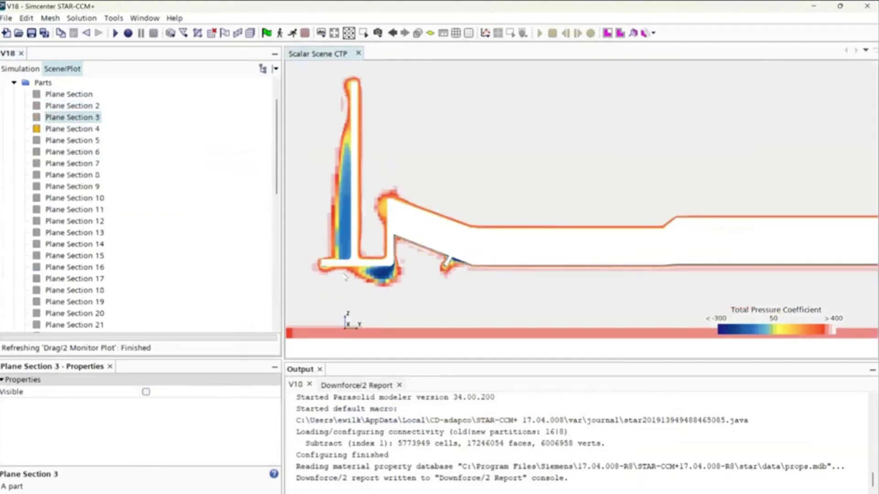
pyautogui.scroll(4, 517, 252)
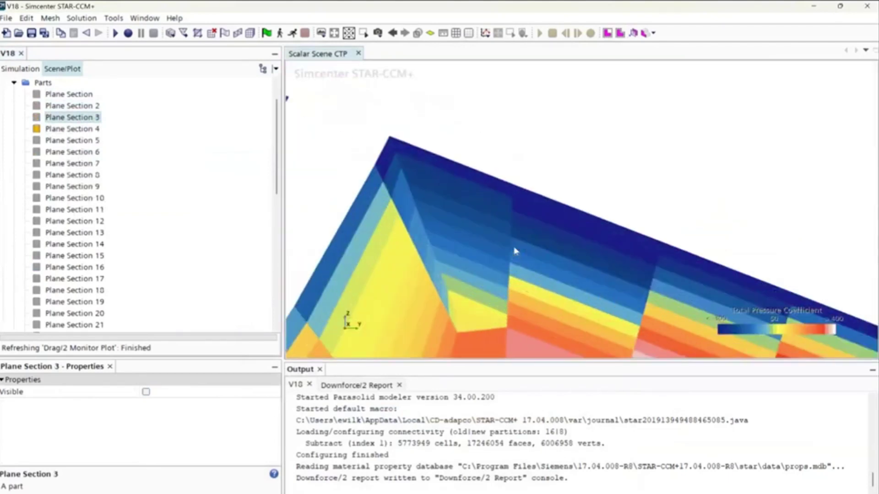
pyautogui.scroll(-4, 515, 250)
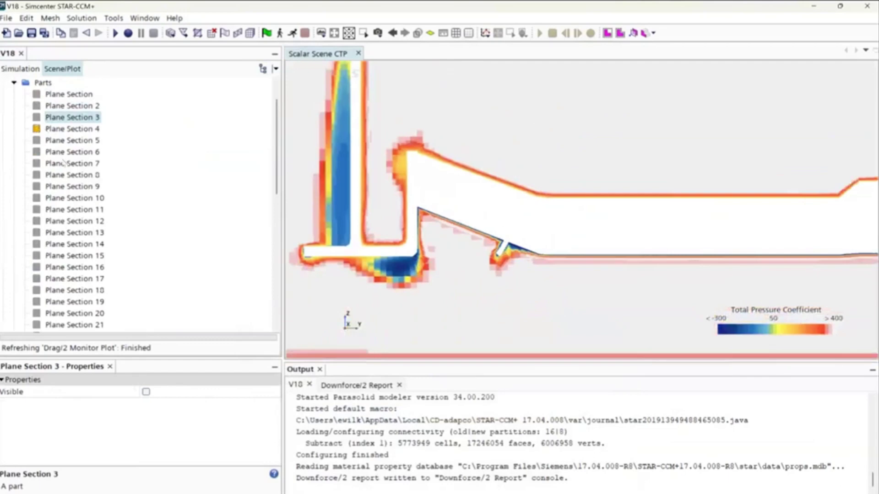
# - Show Plane Section 7 instead of Plane Section 4 and inspect the total pressure losses along the wing and endplate
pyautogui.rightClick(68, 163)
pyautogui.click(92, 192)
pyautogui.rightClick(69, 129)
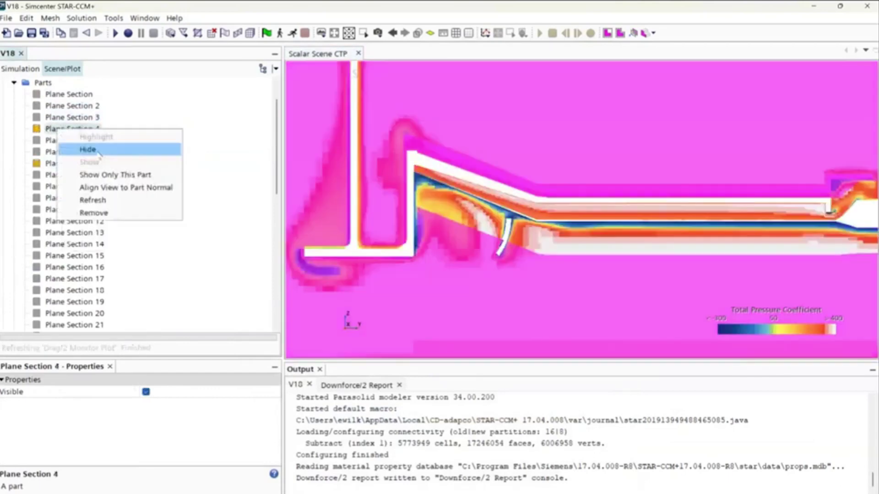
pyautogui.click(89, 149)
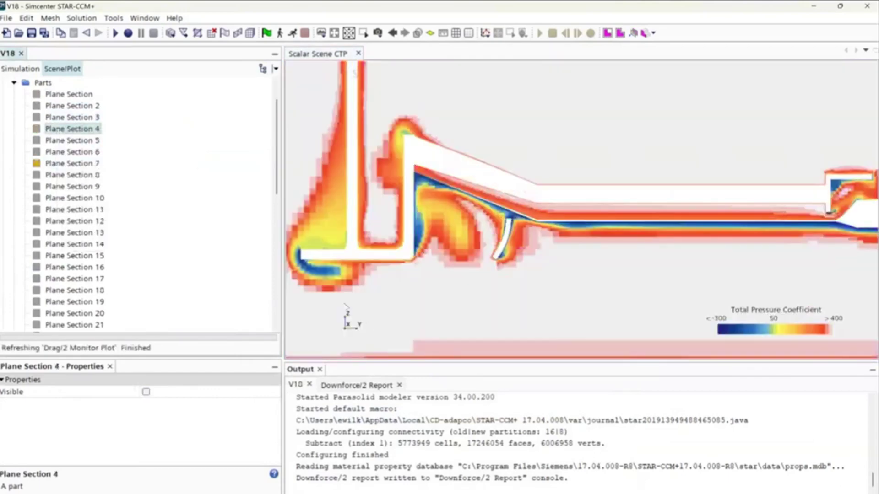
pyautogui.scroll(-2, 367, 286)
pyautogui.scroll(-3, 443, 258)
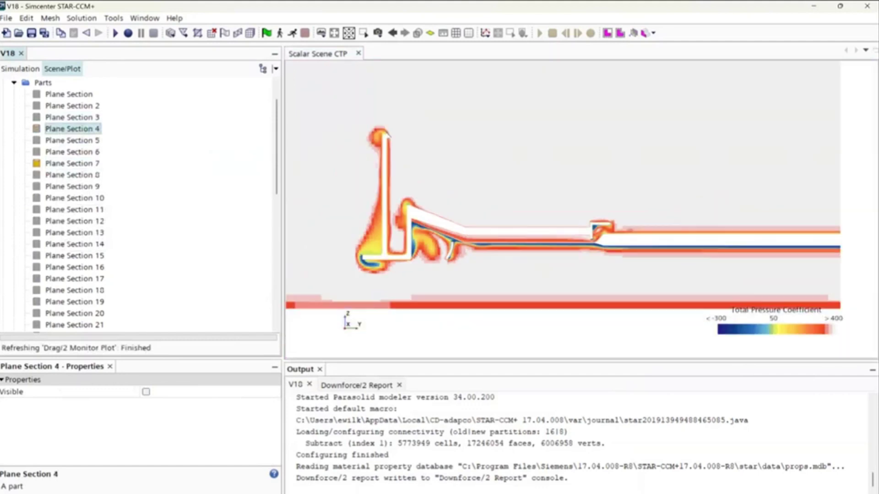
pyautogui.scroll(2, 608, 224)
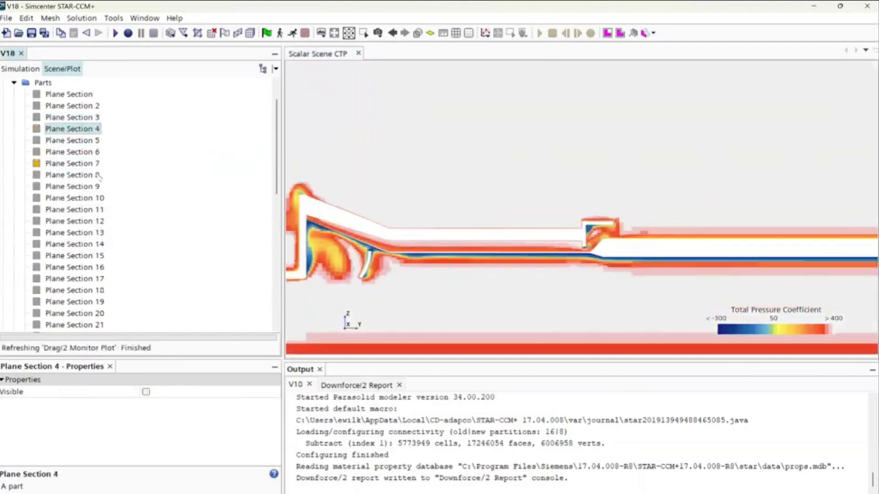
# - Show Plane Section 8 instead of Plane Section 7 and inspect the losses around the whole endplate and wing
pyautogui.rightClick(87, 177)
pyautogui.click(118, 207)
pyautogui.rightClick(100, 164)
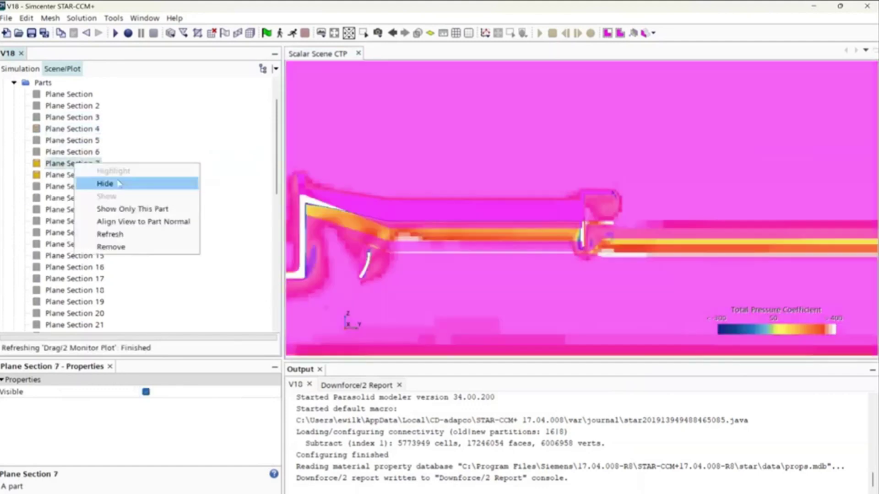
pyautogui.click(635, 198)
pyautogui.scroll(-5, 607, 208)
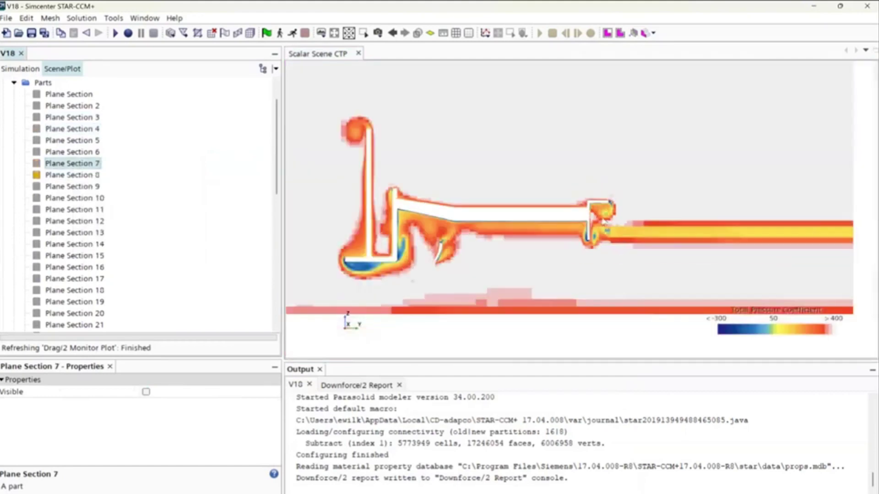
# - Show Plane Section 10 instead of Plane Section 8 and inspect the vortices around the endplate and wing
pyautogui.rightClick(68, 198)
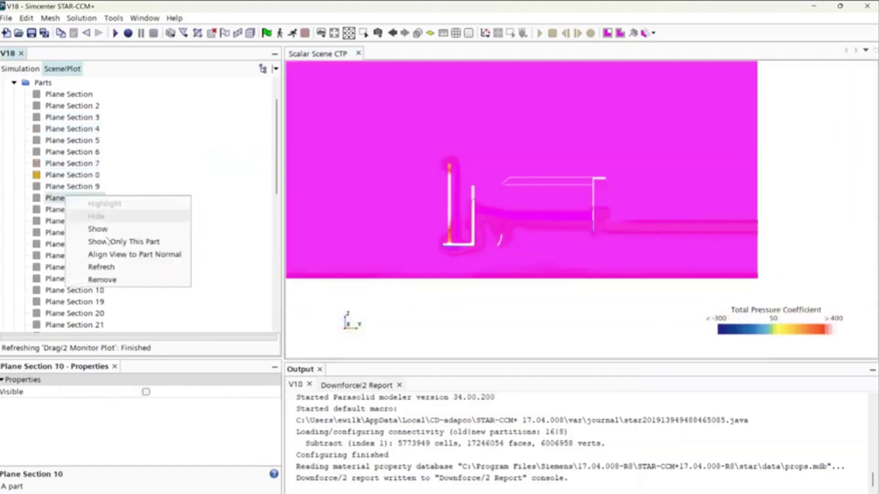
pyautogui.click(105, 242)
pyautogui.click(503, 318)
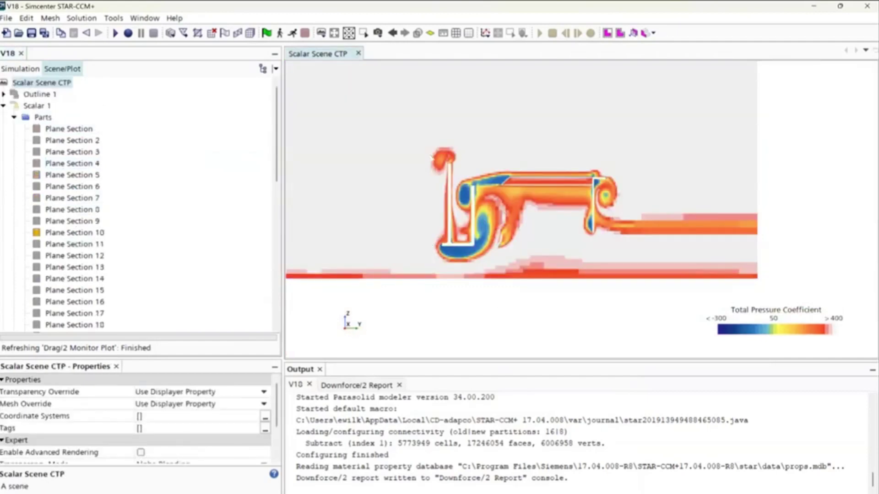
pyautogui.scroll(-2, 625, 233)
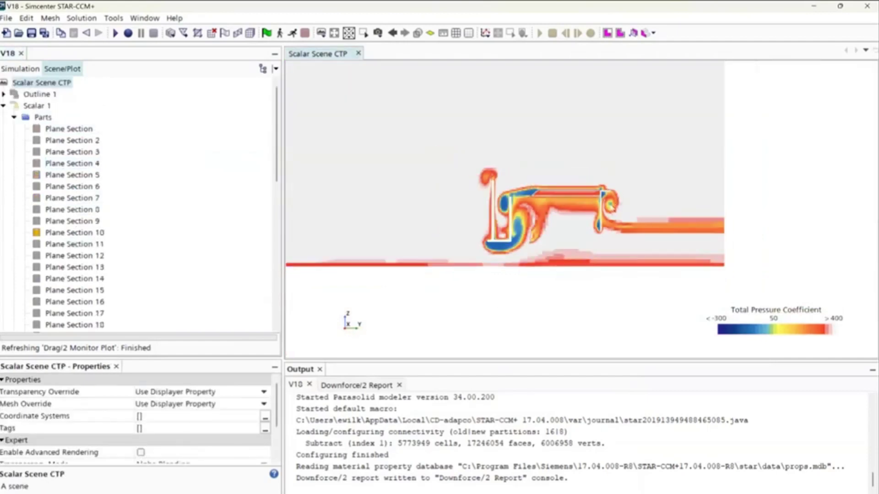
# - Show Plane Section 11 in the total pressure scene and hide Plane Section 10
pyautogui.rightClick(64, 244)
pyautogui.click(92, 277)
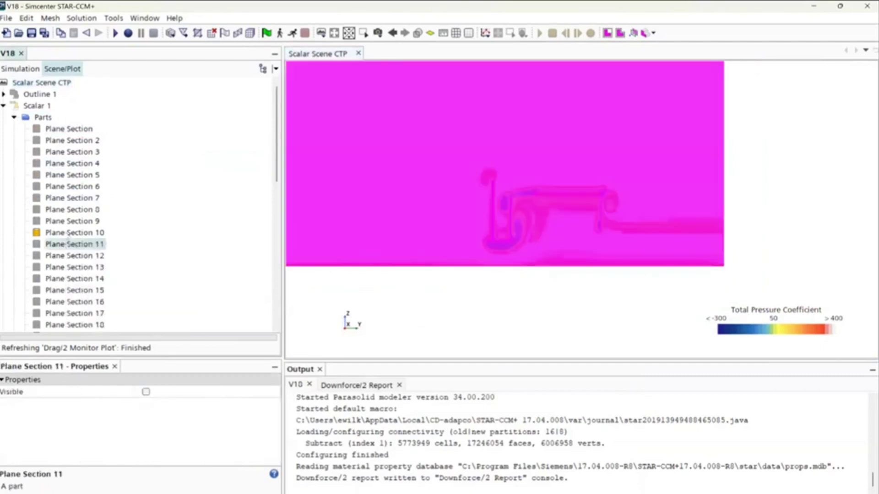
pyautogui.rightClick(64, 232)
pyautogui.click(91, 251)
# - Show Plane Section 13 instead of Plane Section 11 and inspect the low total pressure core behind the endplate up close
pyautogui.scroll(-3, 93, 260)
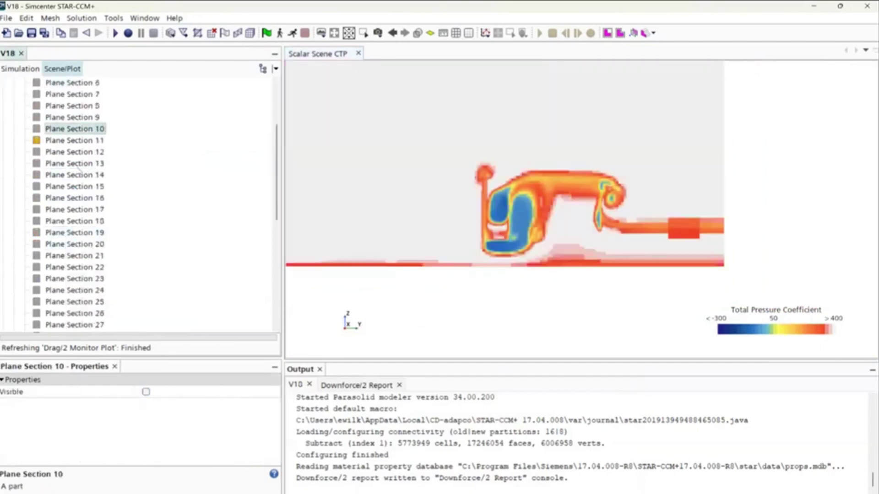
pyautogui.rightClick(85, 164)
pyautogui.click(100, 201)
pyautogui.rightClick(68, 140)
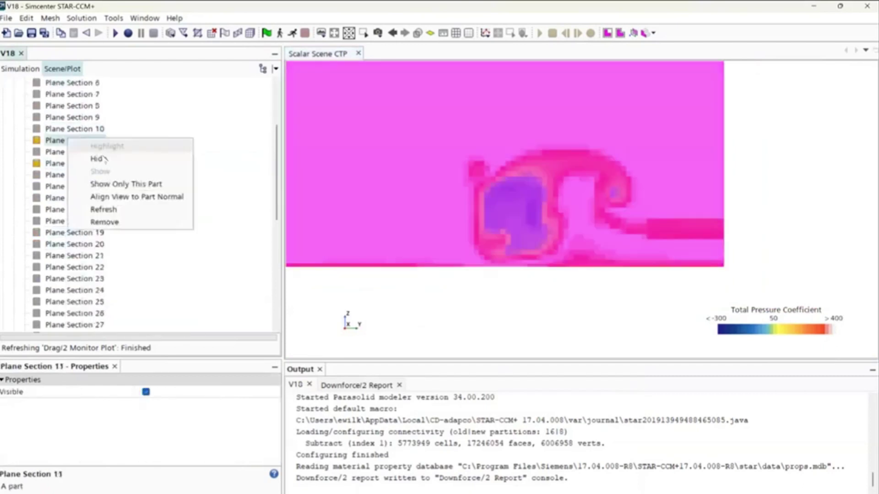
pyautogui.click(105, 158)
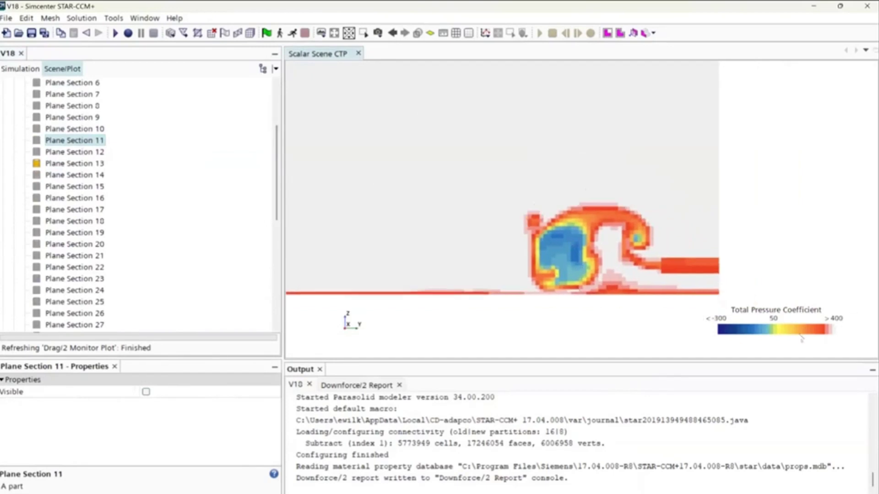
pyautogui.scroll(6, 533, 252)
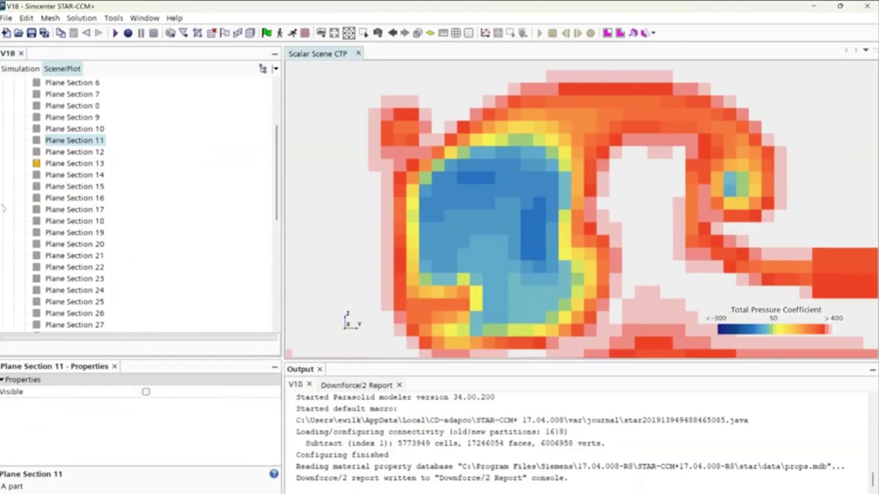
# - Show Plane Section 14 instead of Plane Section 13 and inspect the wake structure
pyautogui.rightClick(64, 178)
pyautogui.click(91, 208)
pyautogui.rightClick(64, 165)
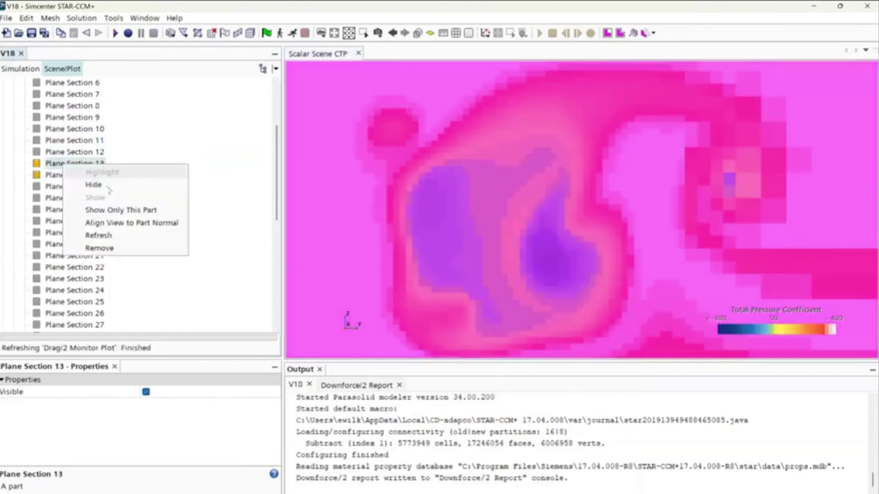
pyautogui.click(80, 185)
pyautogui.scroll(-5, 622, 247)
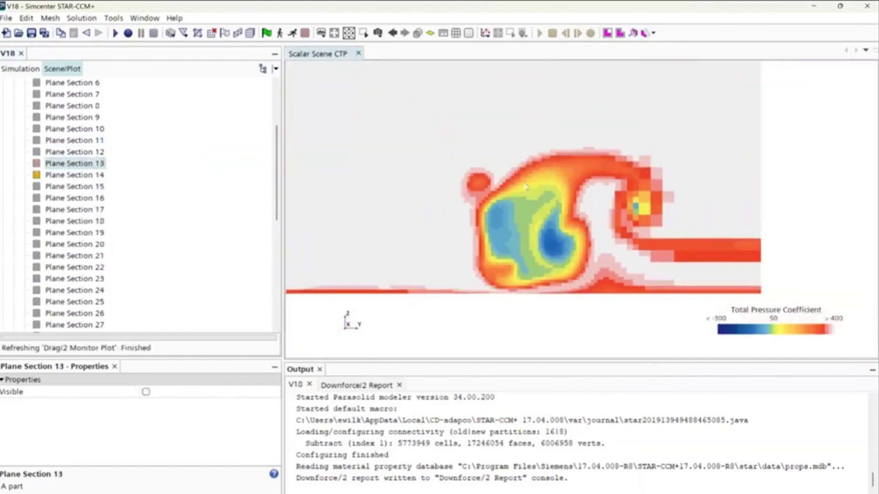
# - Show Plane Section 15 instead of Plane Section 14 and inspect the total pressure where the section first cuts the tyre
pyautogui.rightClick(68, 186)
pyautogui.click(98, 219)
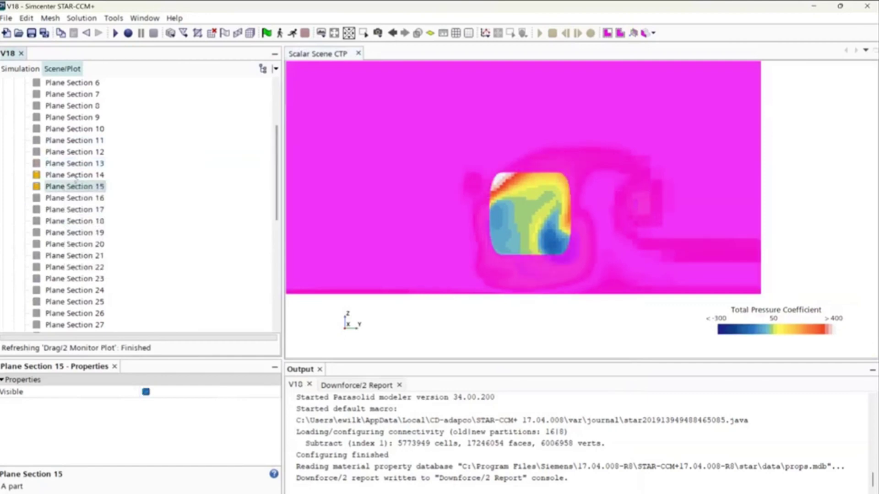
pyautogui.click(527, 237)
pyautogui.press('h')
pyautogui.scroll(-2, 614, 261)
pyautogui.scroll(4, 581, 256)
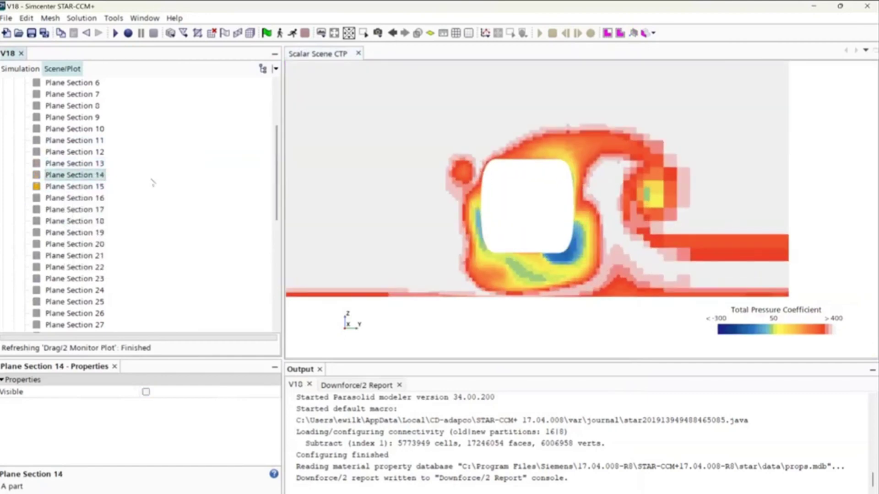
# - Show Plane Section 16 in the total pressure scene and hide Plane Section 15
pyautogui.rightClick(63, 195)
pyautogui.click(95, 224)
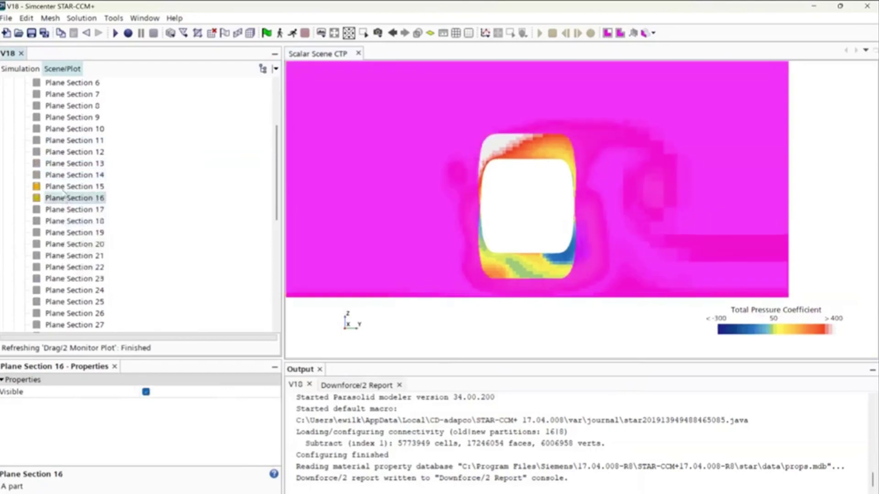
pyautogui.rightClick(64, 191)
pyautogui.click(95, 211)
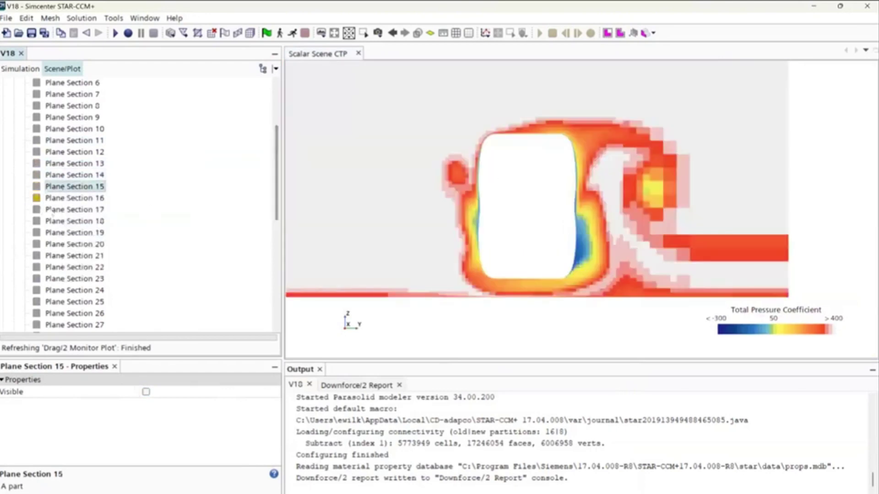
# - Show Plane Section 17 in the total pressure scene and hide Plane Section 16
pyautogui.rightClick(51, 210)
pyautogui.click(92, 242)
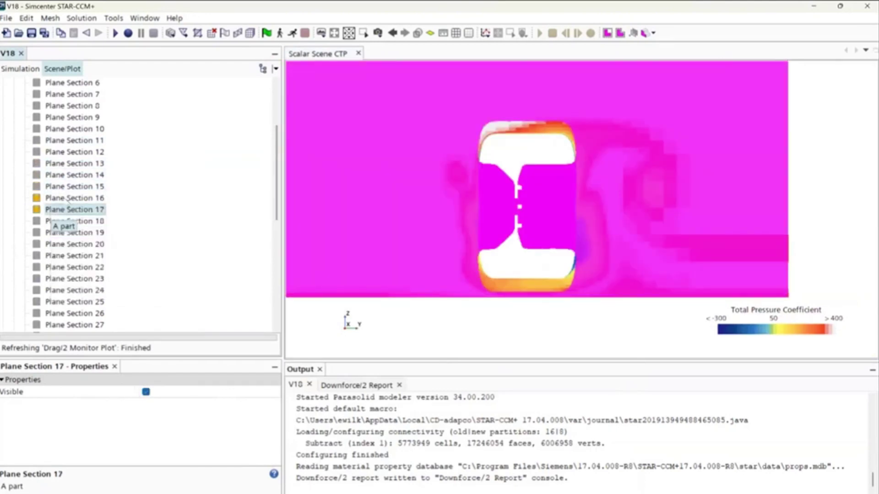
pyautogui.click(75, 198)
# - Show Plane Section 19 instead of Plane Section 17 and inspect the losses around the tyre and wheel
pyautogui.rightClick(64, 233)
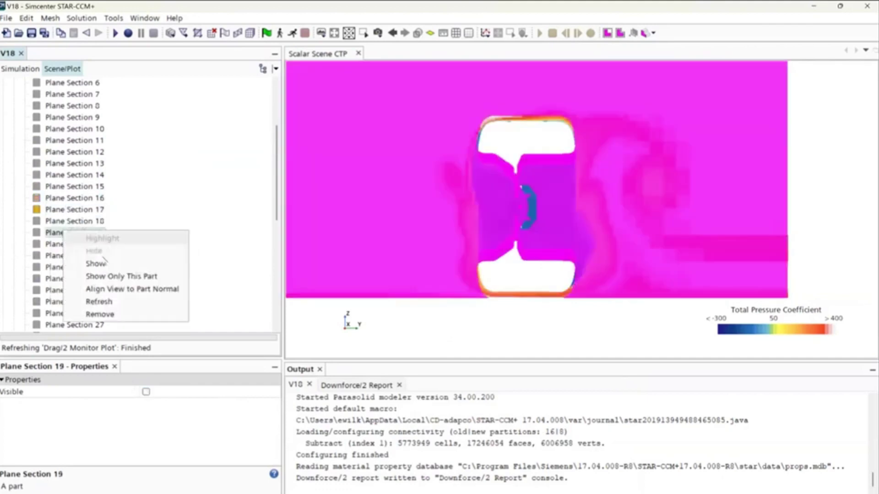
pyautogui.click(96, 262)
pyautogui.rightClick(79, 210)
pyautogui.click(101, 228)
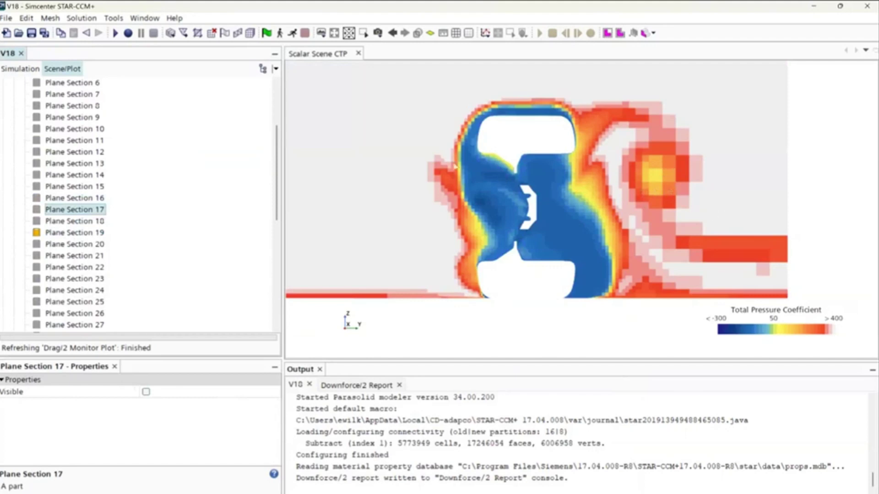
pyautogui.moveTo(554, 192); pyautogui.dragTo(595, 204, button='right')
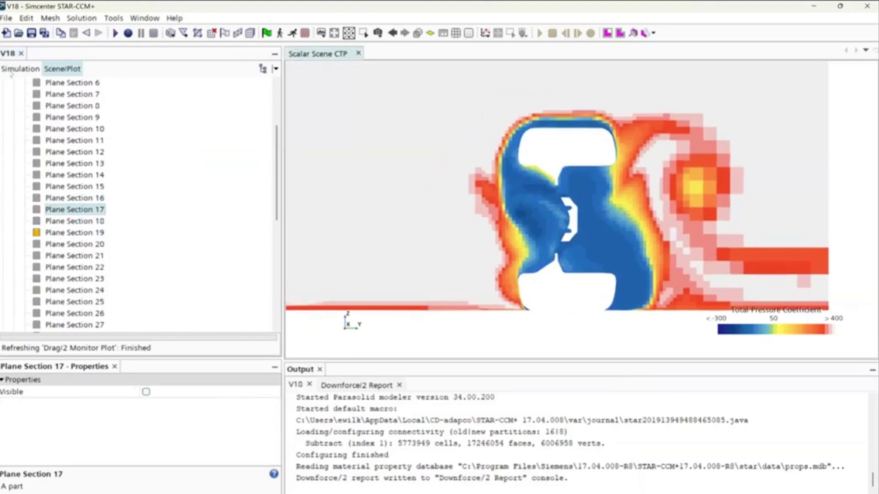
# - Close Scalar Scene CTP and open Scalar Scene CP
pyautogui.click(18, 71)
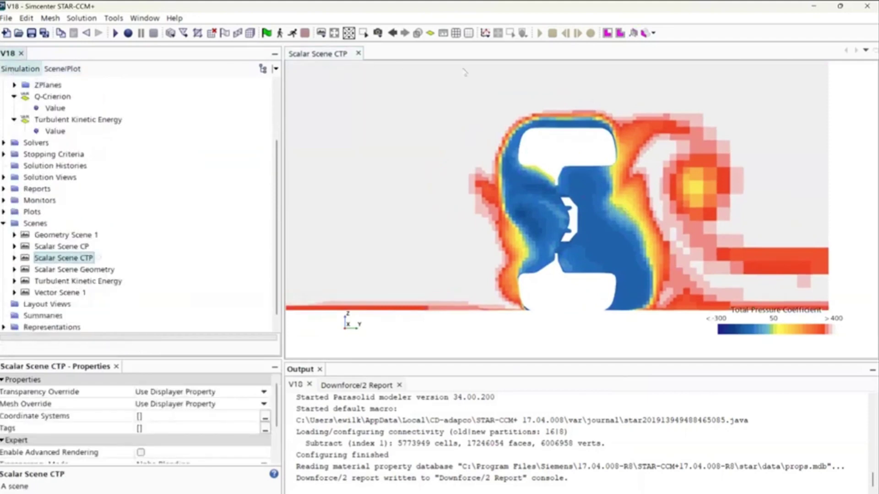
pyautogui.click(358, 53)
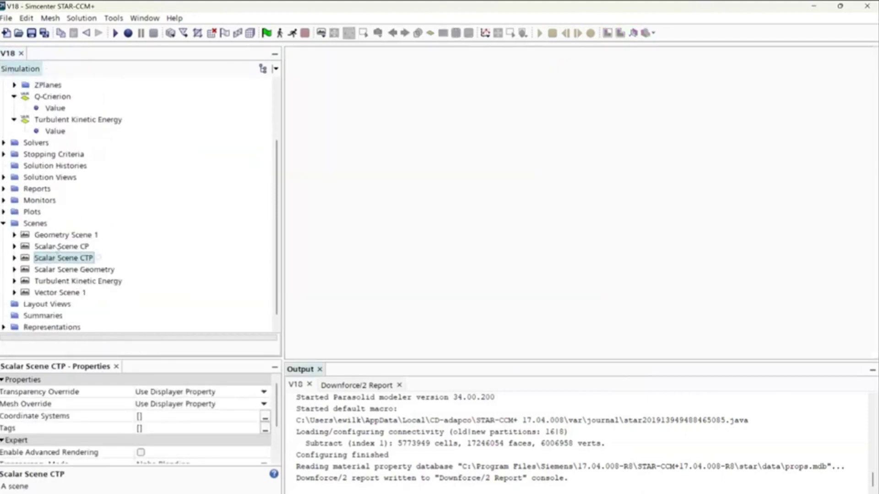
pyautogui.doubleClick(57, 248)
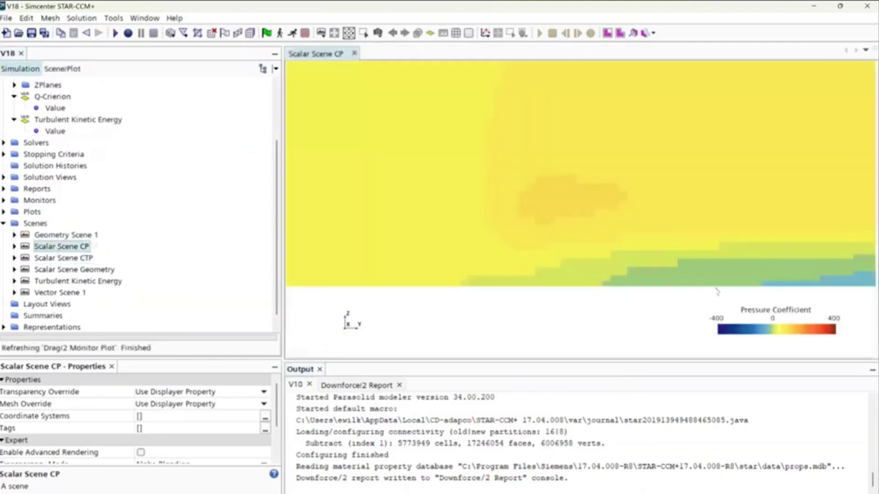
# - Expand the parts of Scalar 1 and disable Clip Min and Clip Max for the pressure coefficient colour range
pyautogui.click(62, 69)
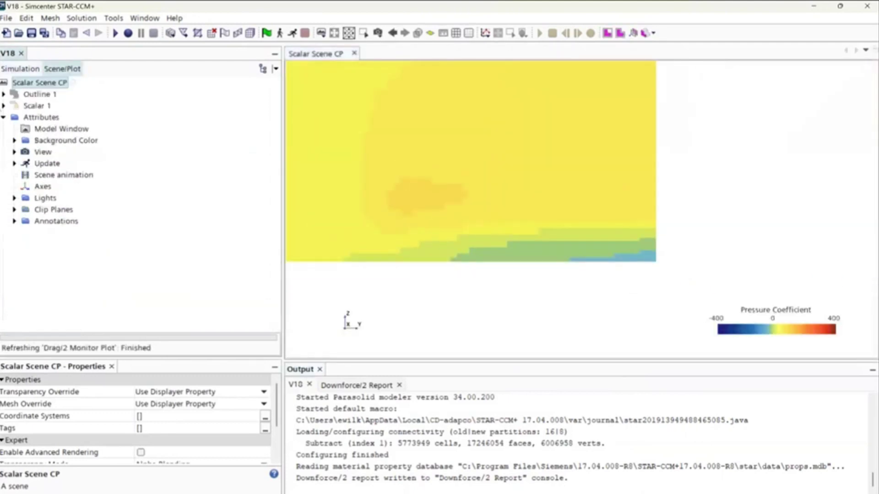
pyautogui.click(4, 106)
pyautogui.click(15, 117)
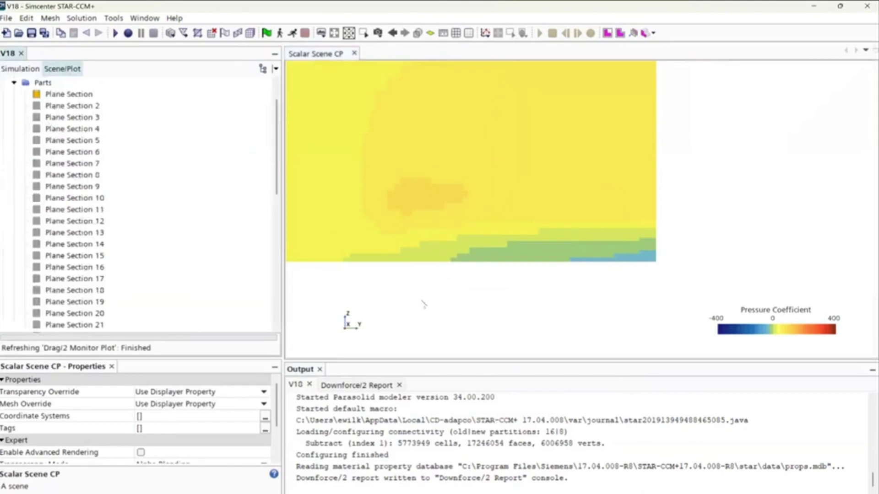
pyautogui.doubleClick(738, 330)
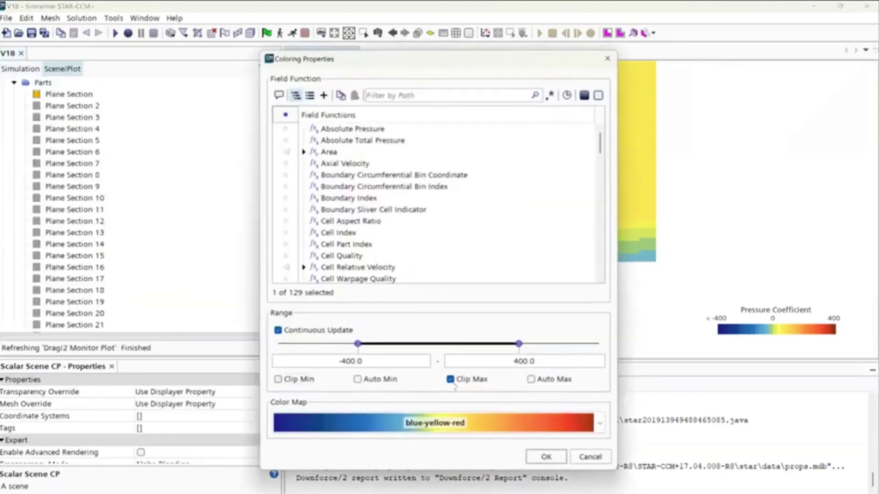
pyautogui.click(536, 457)
# - Show Plane Section 4 in the pressure coefficient scene and hide the first Plane Section
pyautogui.rightClick(75, 129)
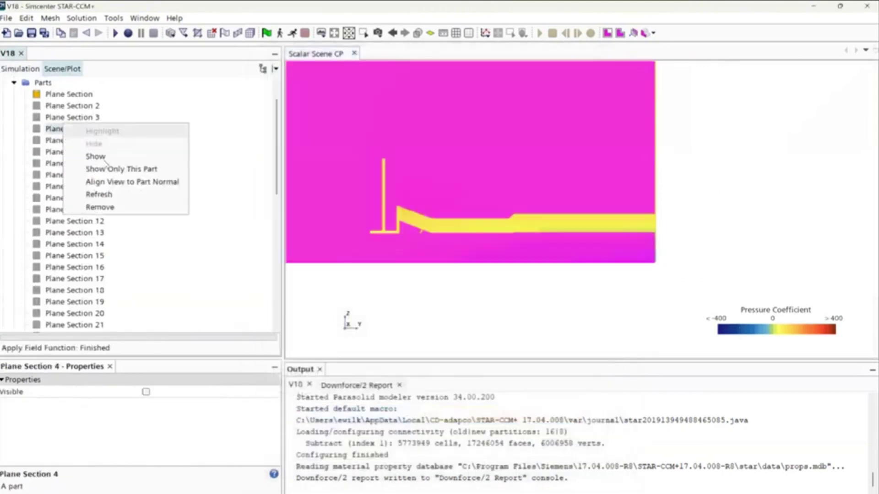
pyautogui.click(89, 155)
pyautogui.rightClick(70, 95)
pyautogui.click(96, 112)
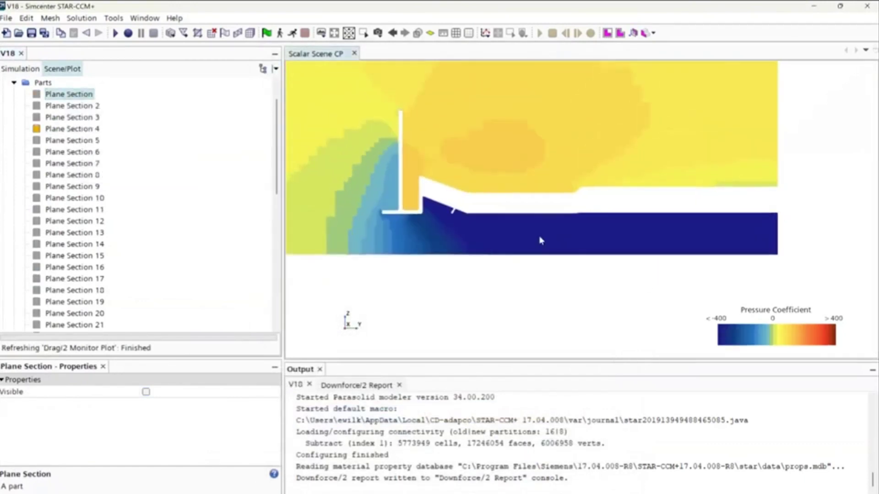
# - Show Plane Section 5 instead of Plane Section 4 and inspect the pressure coefficient around the endplate and wing
pyautogui.click(73, 140)
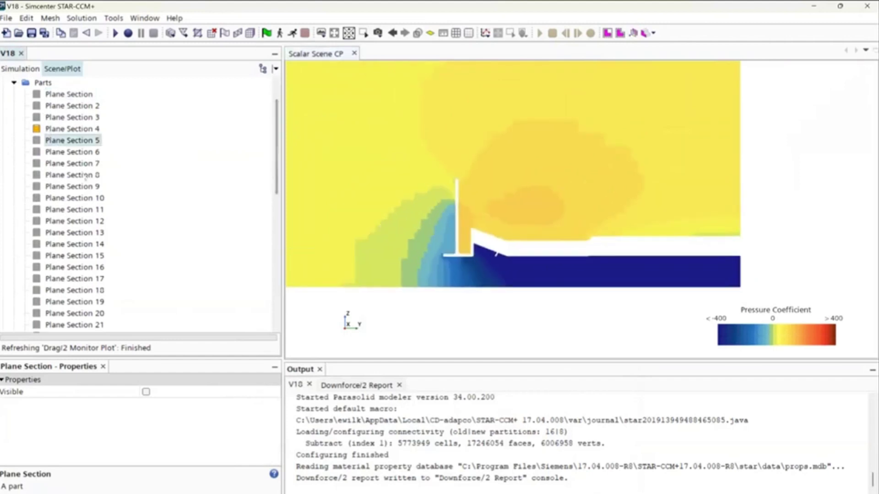
pyautogui.rightClick(72, 140)
pyautogui.click(87, 170)
pyautogui.rightClick(79, 130)
pyautogui.click(91, 152)
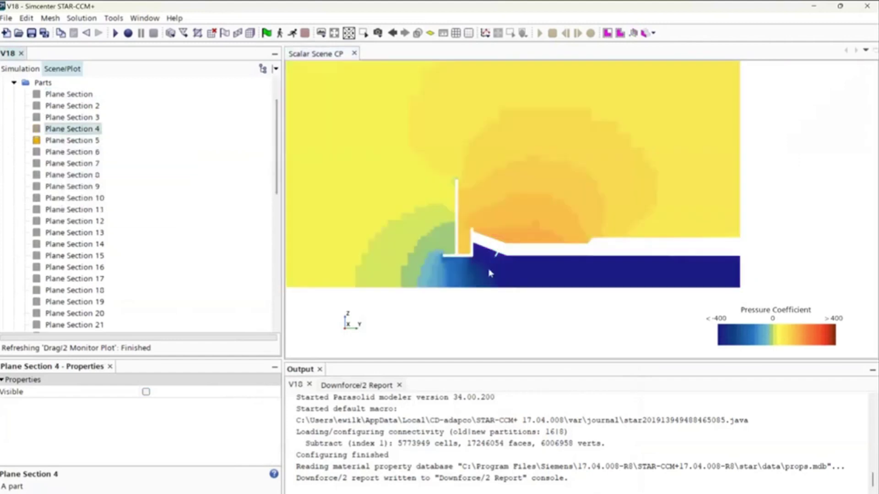
pyautogui.scroll(3, 487, 273)
pyautogui.scroll(-3, 488, 272)
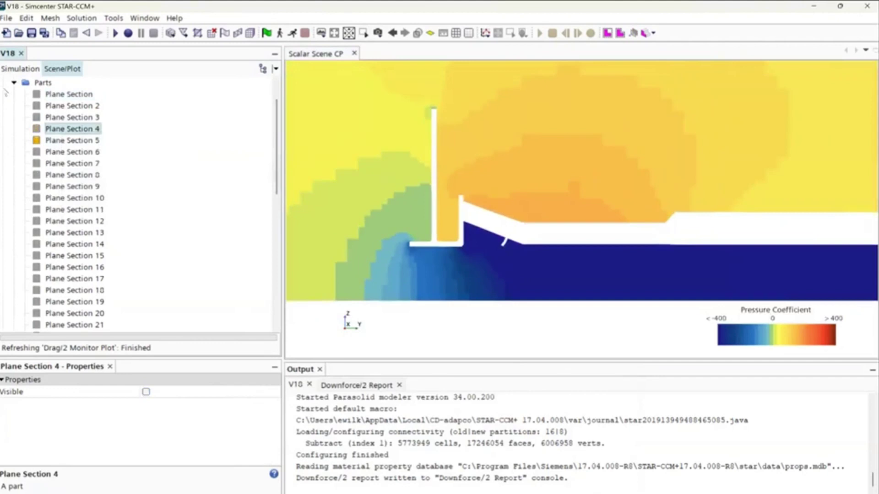
# - Open Vector Scene 1 and expand the parts of its Vector 1 displayer
pyautogui.click(23, 69)
pyautogui.doubleClick(54, 293)
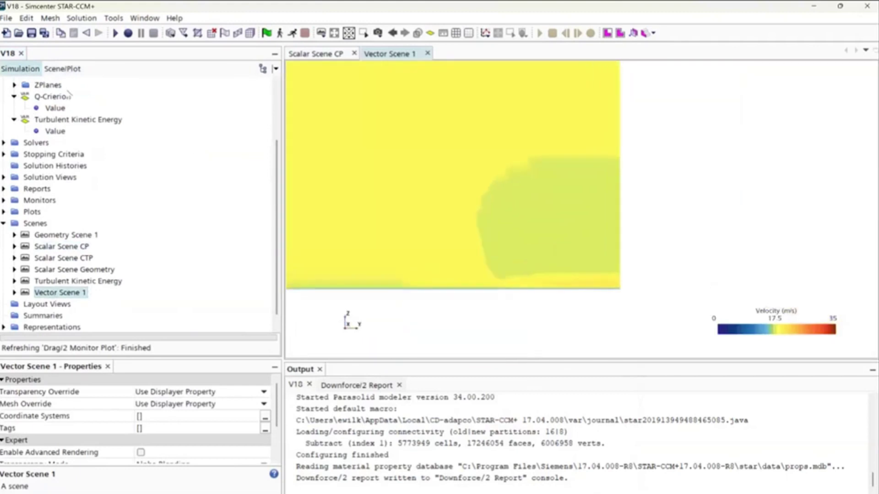
pyautogui.click(63, 68)
pyautogui.click(4, 105)
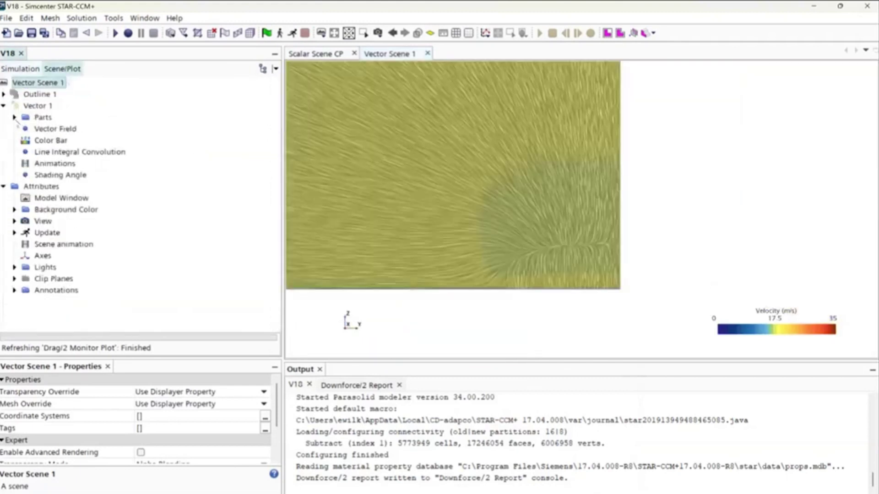
pyautogui.click(15, 118)
# - Show Plane Section 2 in the velocity vector scene and hide the first Plane Section
pyautogui.rightClick(60, 107)
pyautogui.click(92, 141)
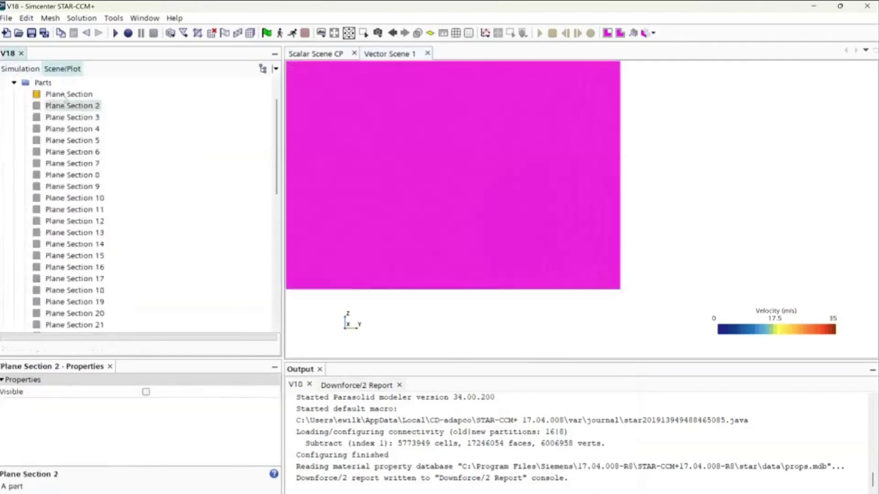
pyautogui.rightClick(68, 93)
pyautogui.click(90, 116)
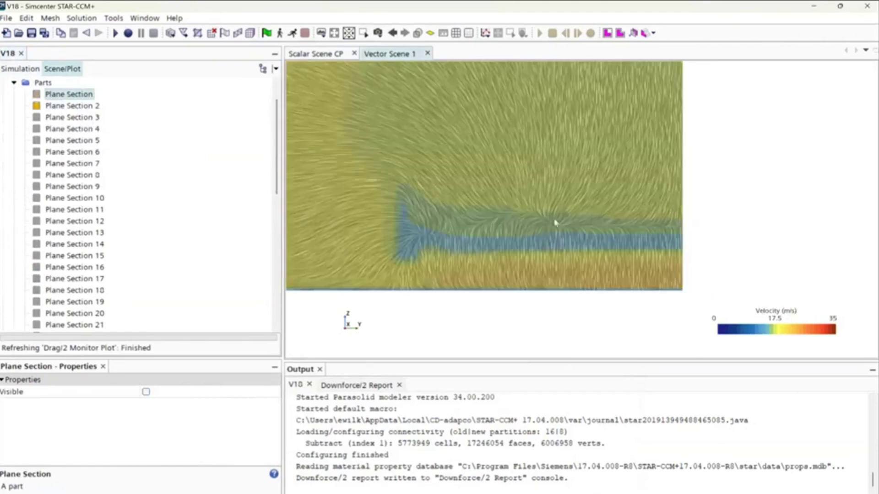
# - Show Plane Section 4 in the velocity vector scene and hide Plane Section 2
pyautogui.rightClick(72, 129)
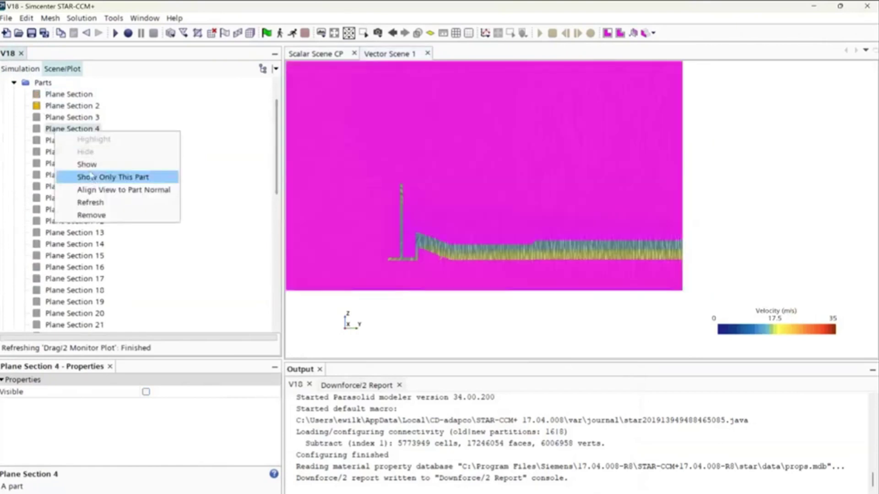
pyautogui.click(93, 177)
pyautogui.rightClick(74, 106)
pyautogui.click(106, 152)
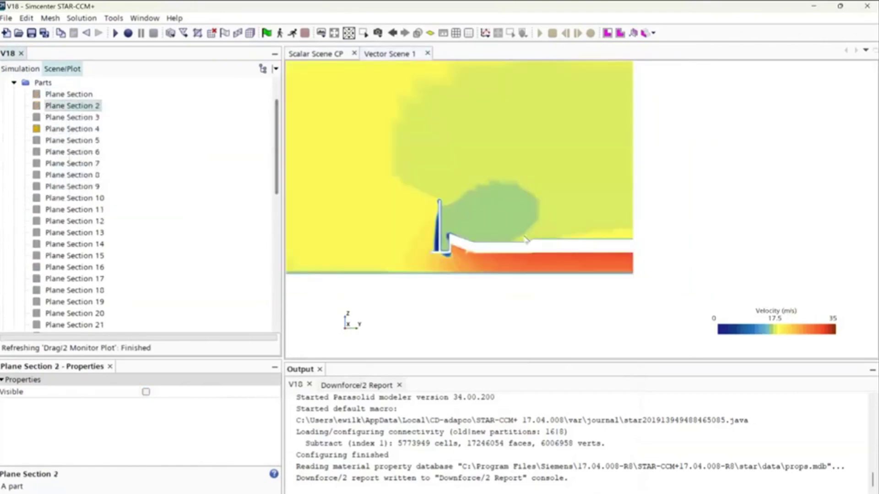
# - Replace Plane Section 4 with Plane Section 7 in the velocity vector scene
pyautogui.rightClick(73, 164)
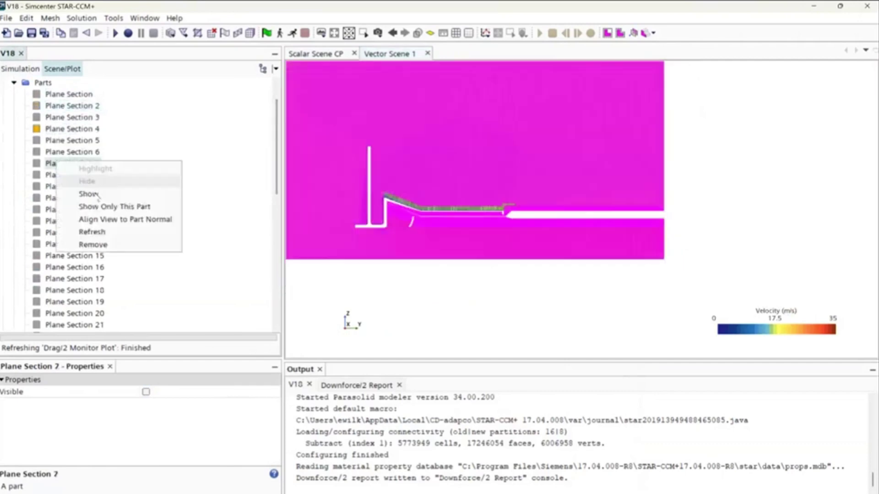
pyautogui.click(105, 206)
pyautogui.rightClick(72, 129)
pyautogui.click(101, 176)
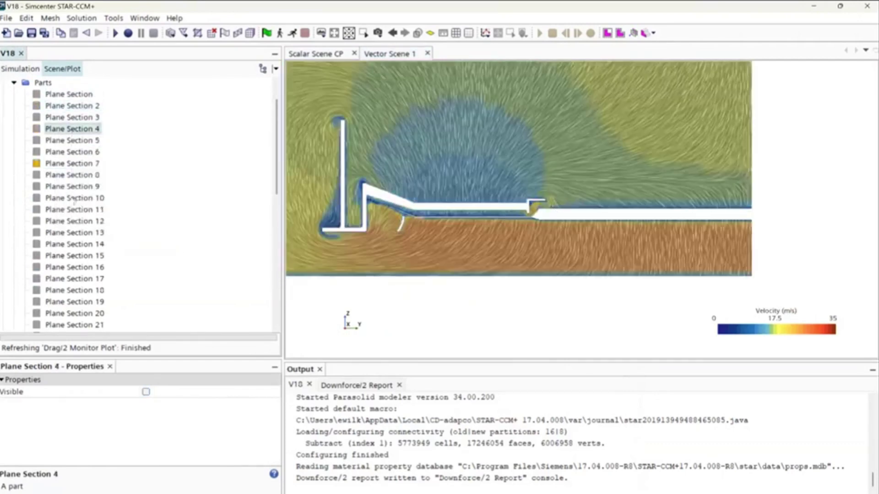
# - Show Plane Section 9 in the velocity vector scene and hide Plane Section 7
pyautogui.click(72, 186)
pyautogui.click(73, 163)
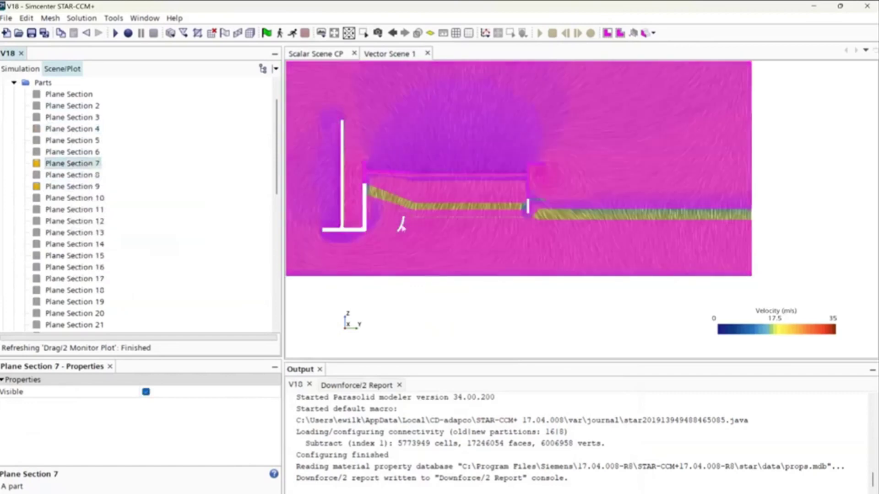
pyautogui.scroll(3, 387, 228)
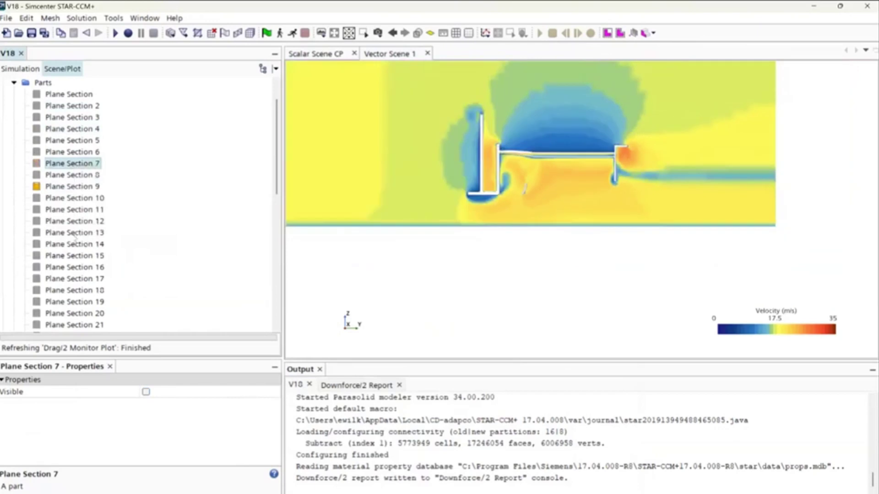
# - Show Plane Section 13 in the velocity vector scene and hide Plane Section 9
pyautogui.rightClick(74, 236)
pyautogui.click(104, 271)
pyautogui.rightClick(71, 187)
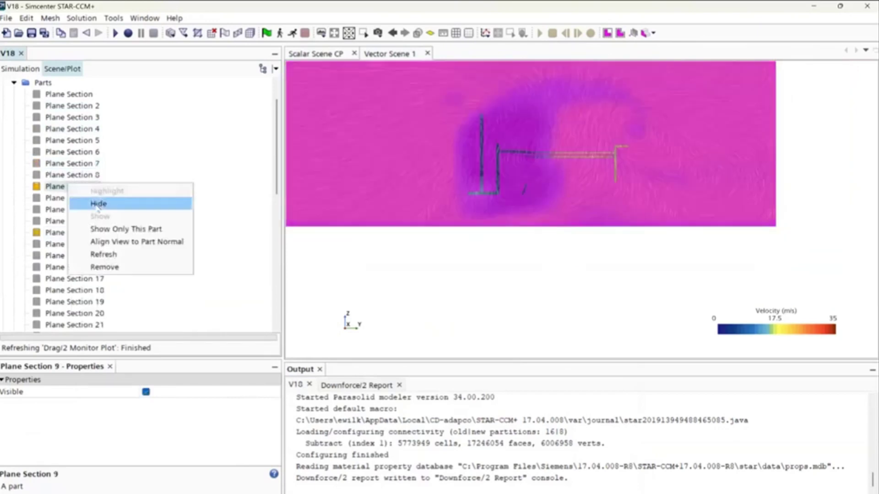
pyautogui.click(101, 203)
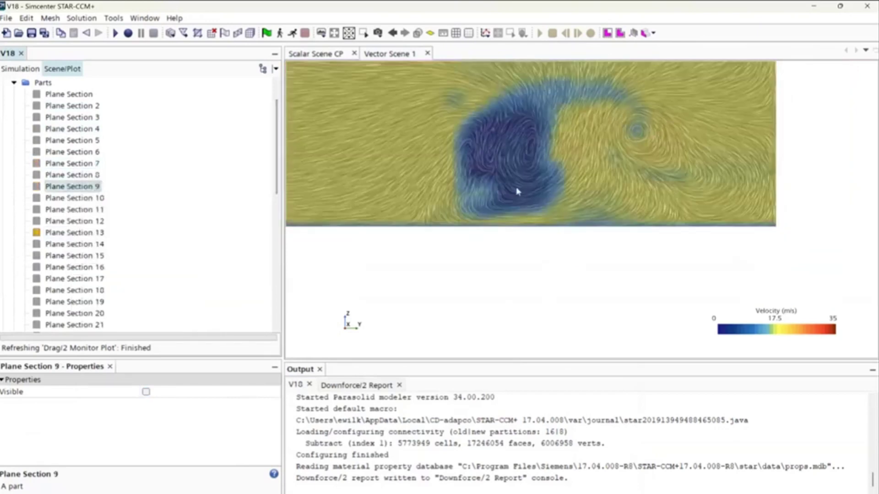
# - Show Plane Section 20 through the tyre in the velocity vector scene and hide Plane Section 13
pyautogui.scroll(-3, 58, 257)
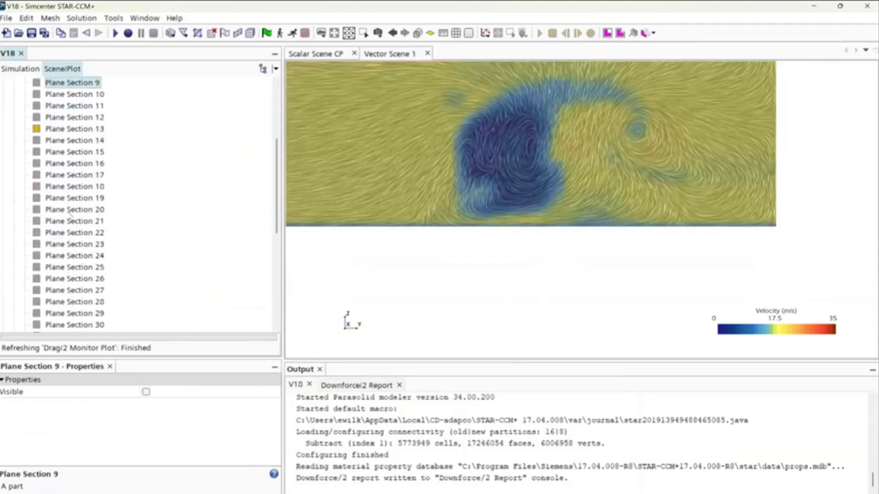
pyautogui.rightClick(71, 211)
pyautogui.click(100, 246)
pyautogui.rightClick(74, 129)
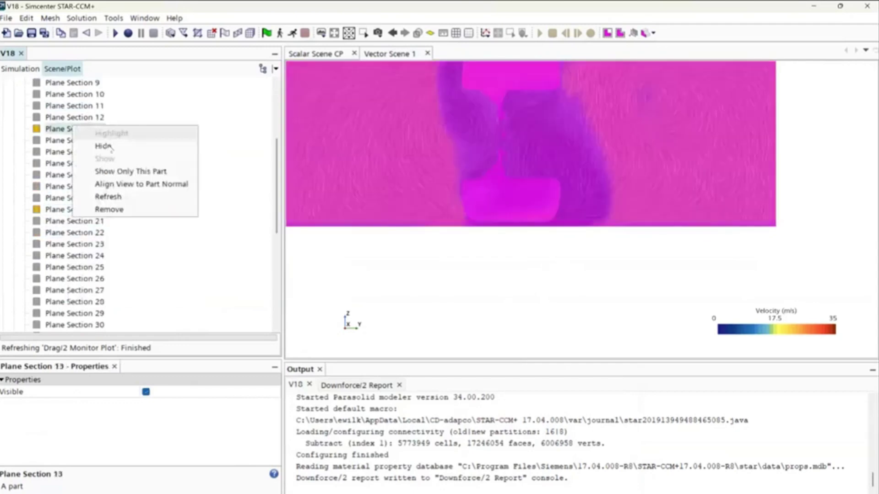
pyautogui.click(103, 145)
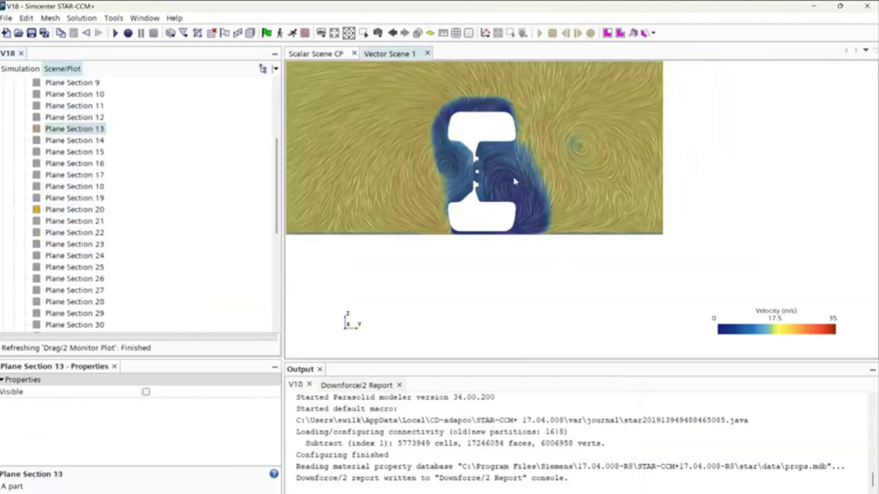
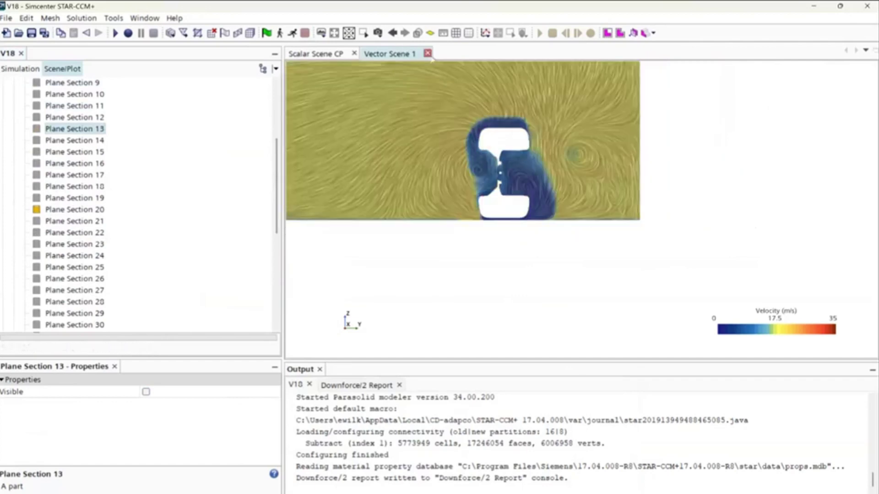
# - Close Vector Scene 1 and Scalar Scene CP, and open Scalar Scene Geometry
pyautogui.click(427, 53)
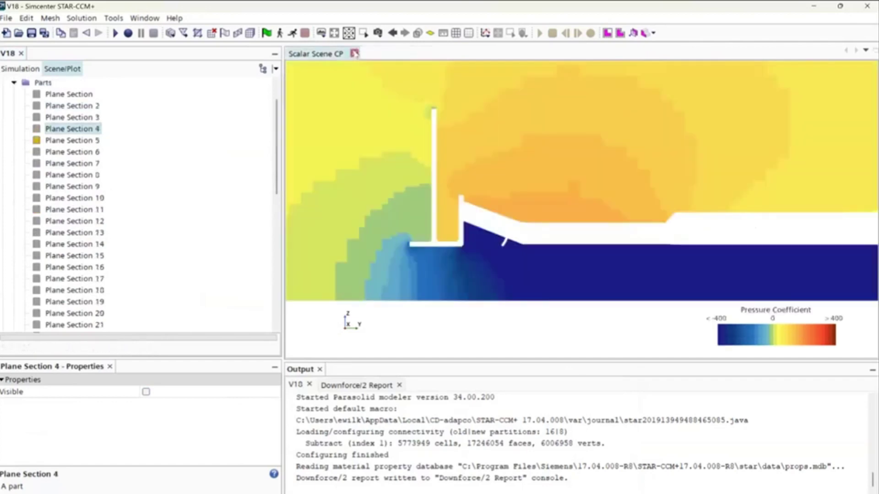
pyautogui.click(355, 54)
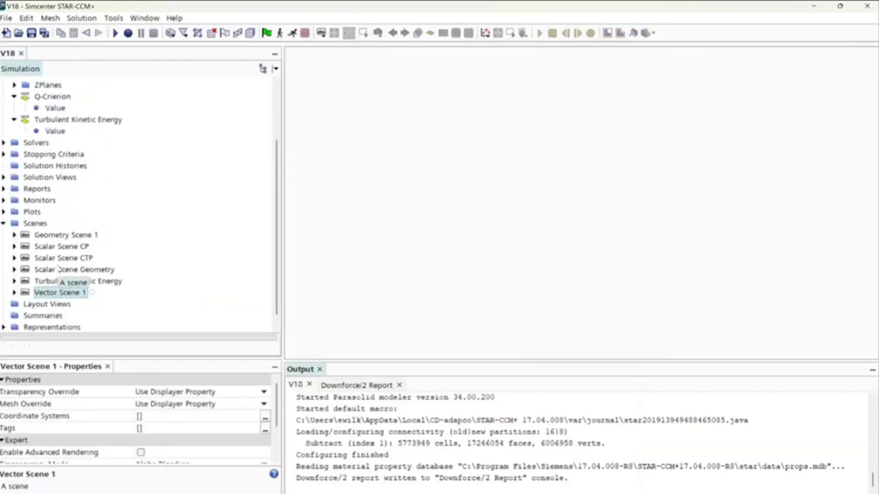
pyautogui.doubleClick(59, 269)
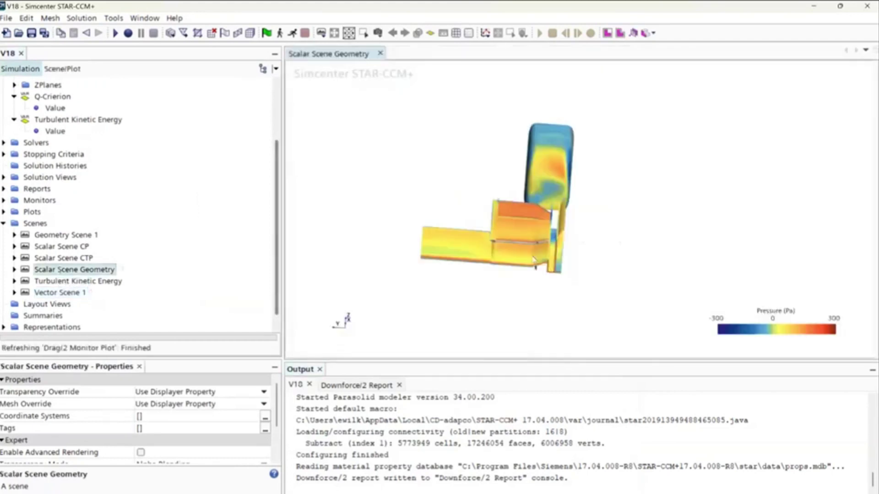
# - Review which boundaries are selected as parts of the Scalar PC displayer without changing the selection
pyautogui.click(69, 69)
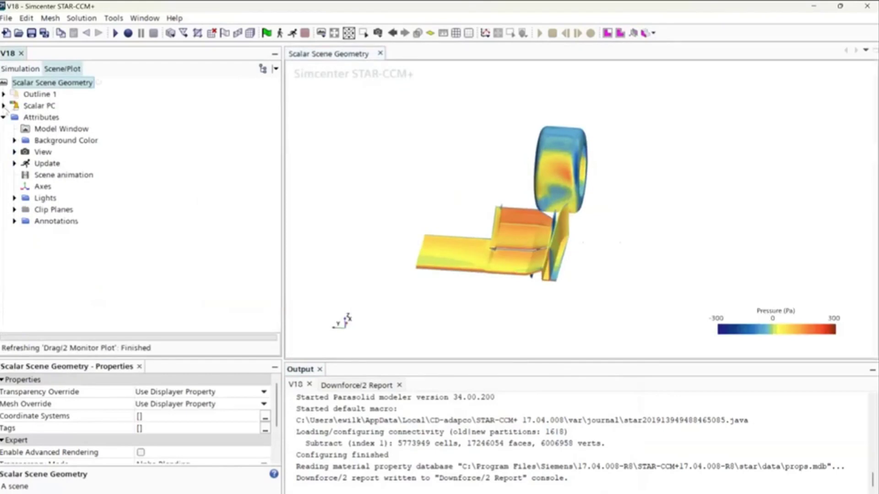
pyautogui.click(4, 105)
pyautogui.click(43, 118)
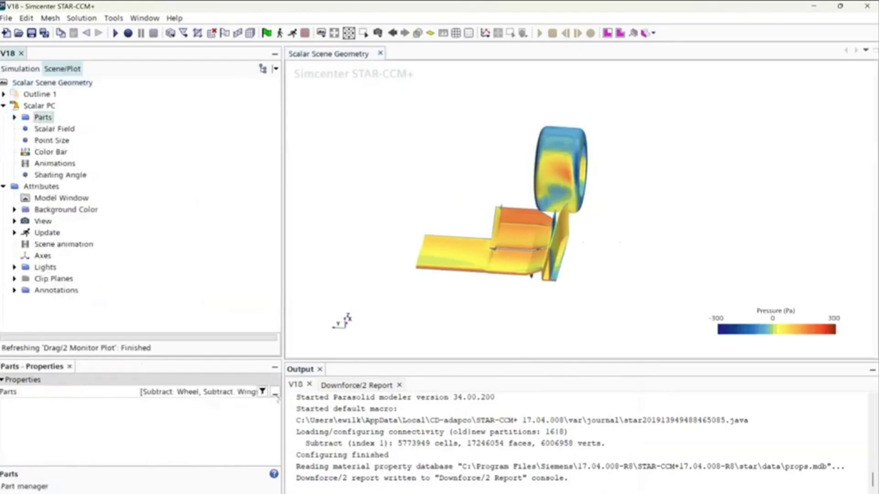
pyautogui.click(275, 392)
pyautogui.click(328, 153)
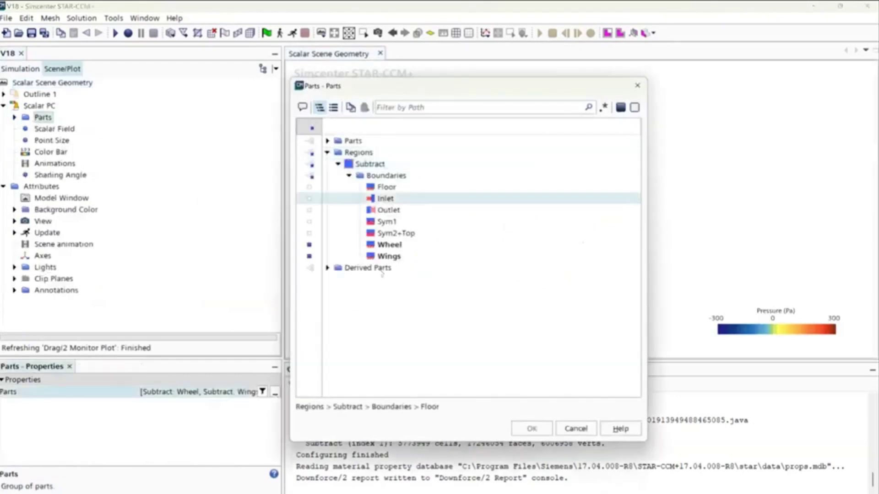
pyautogui.click(563, 433)
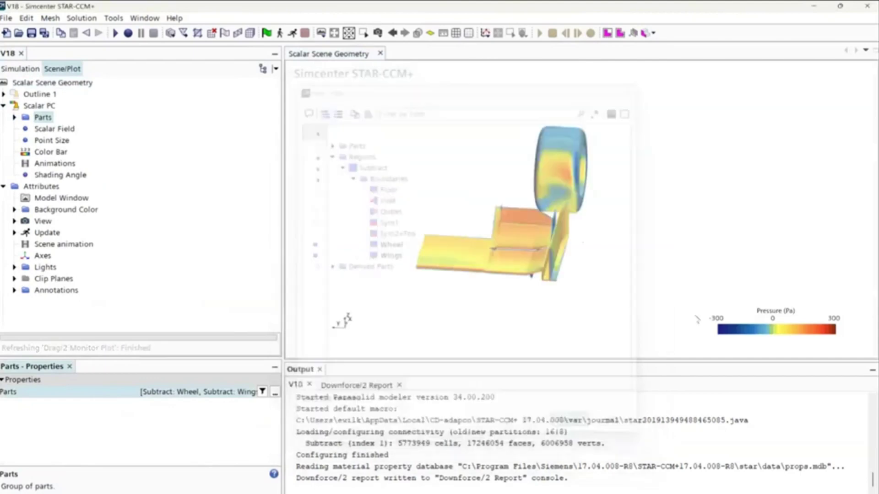
# - Turn off minimum and maximum clipping for the pressure colouring in Scalar Scene Geometry
pyautogui.doubleClick(806, 327)
pyautogui.click(312, 377)
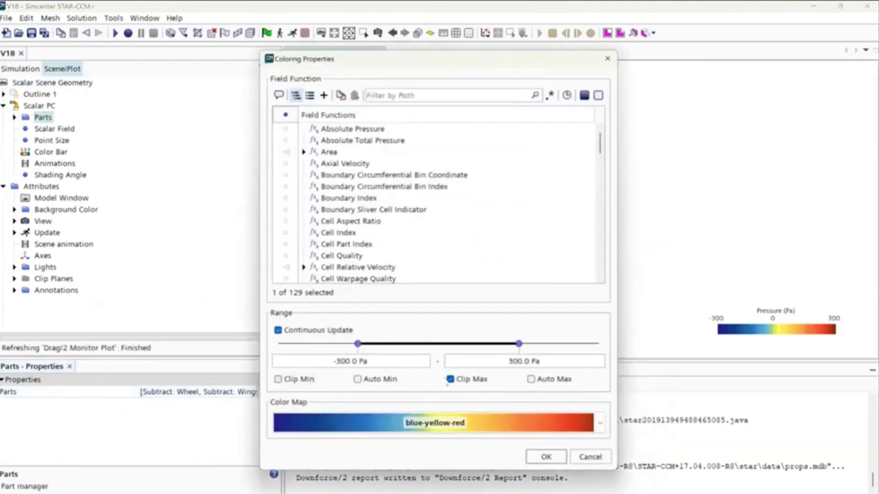
pyautogui.click(471, 379)
pyautogui.click(546, 456)
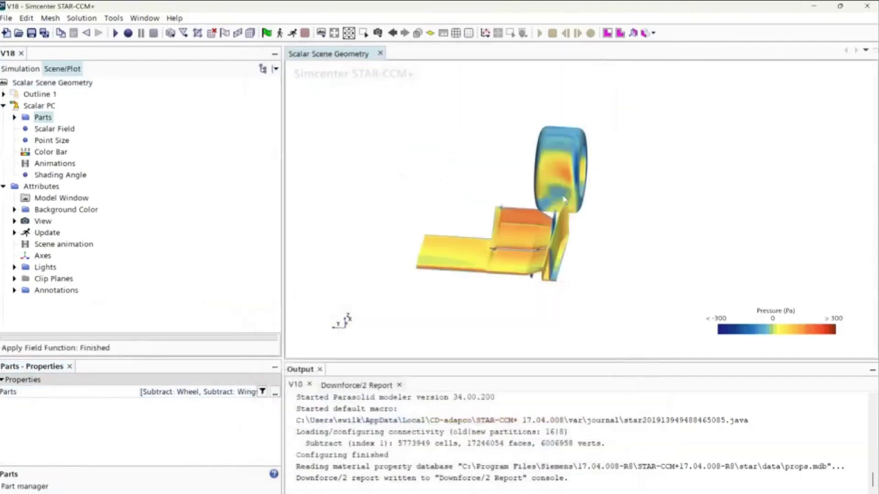
# - Examine the surface pressure on the underside of the wing elements, endplate and footplate, including a bottom view
pyautogui.moveTo(523, 230); pyautogui.dragTo(521, 154)
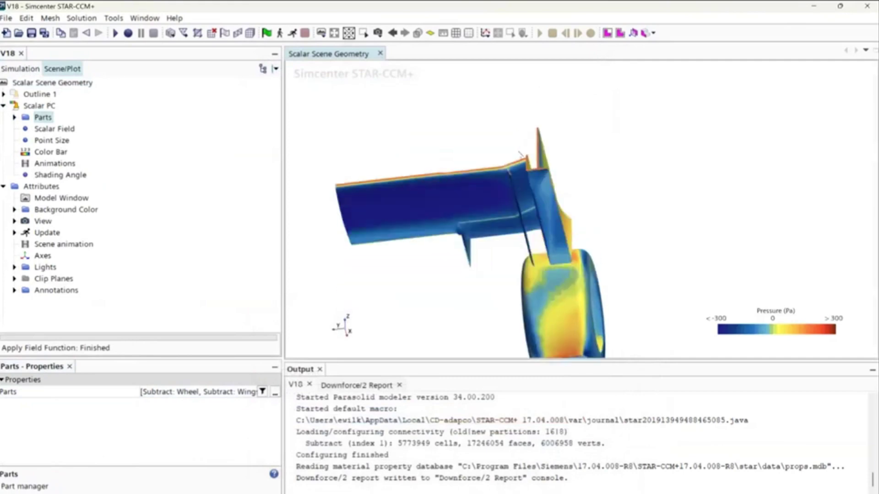
pyautogui.press('t')
pyautogui.press('t')
pyautogui.moveTo(588, 130); pyautogui.dragTo(514, 189, button='right')
pyautogui.scroll(-2, 515, 189)
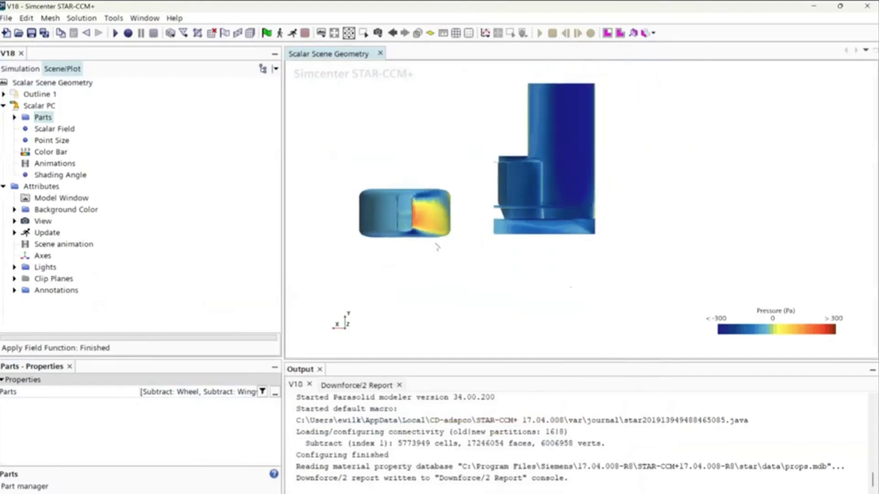
pyautogui.scroll(3, 476, 224)
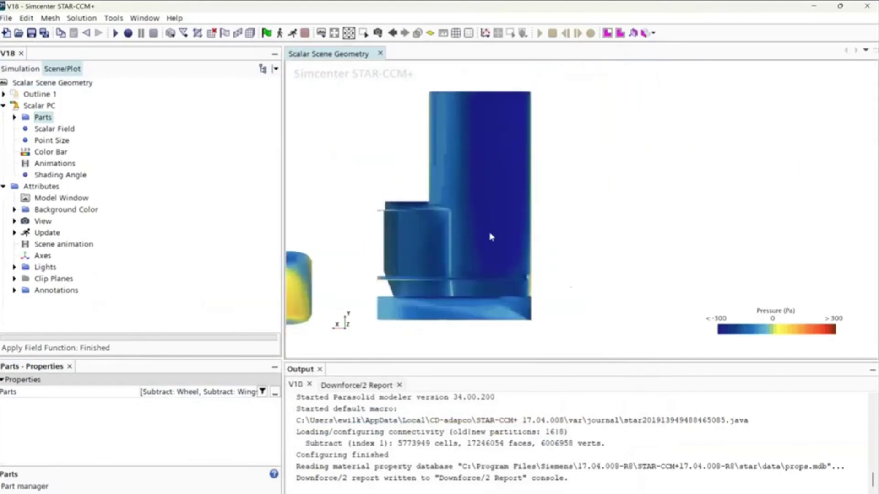
pyautogui.moveTo(491, 237); pyautogui.dragTo(456, 176)
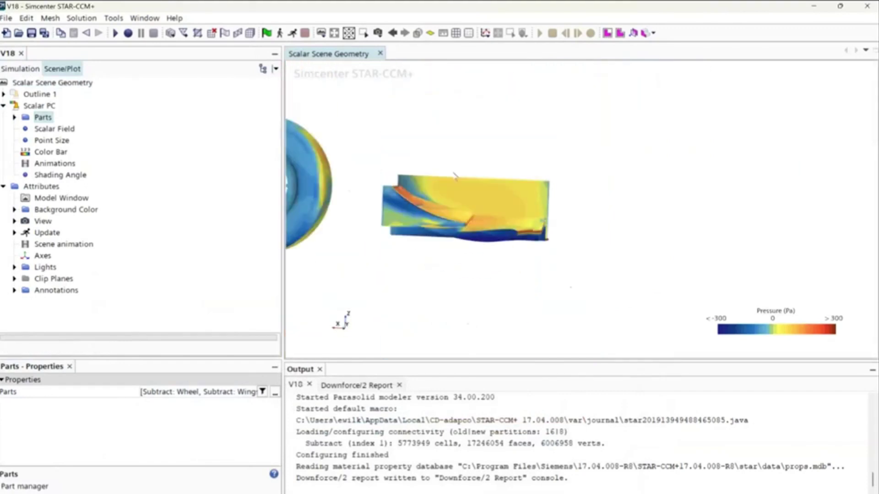
pyautogui.press('t')
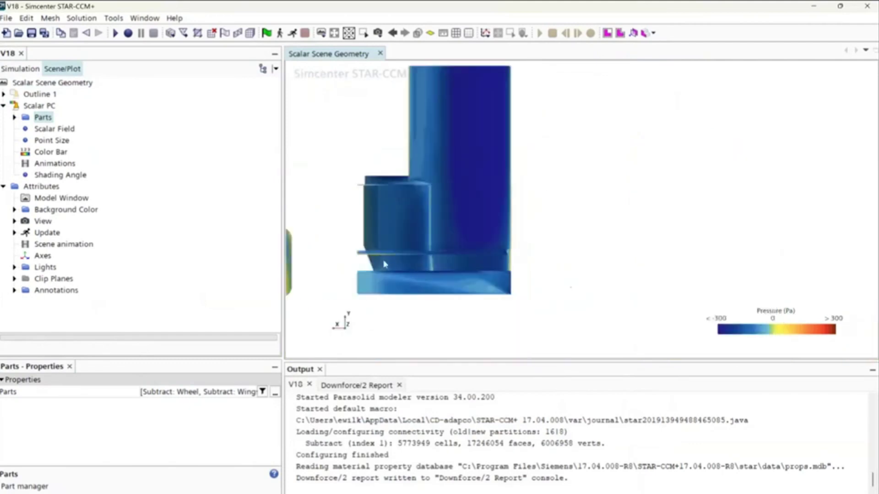
pyautogui.scroll(3, 383, 271)
pyautogui.scroll(3, 383, 272)
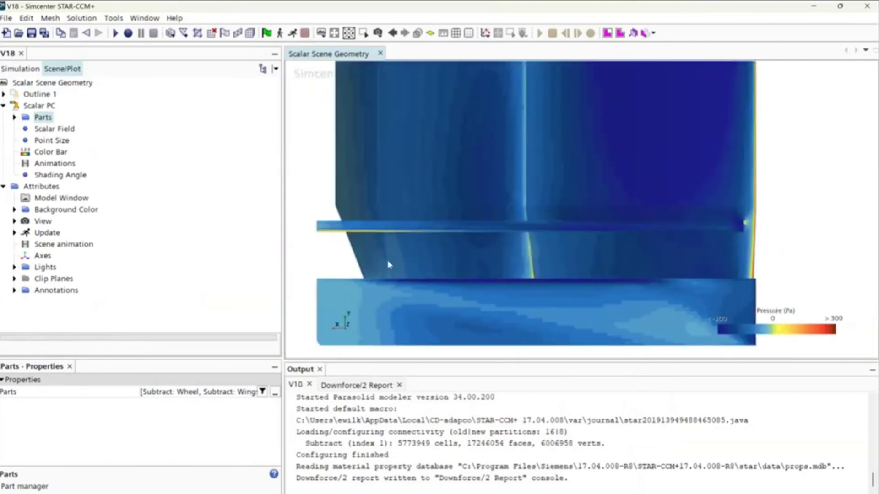
pyautogui.scroll(-1, 412, 264)
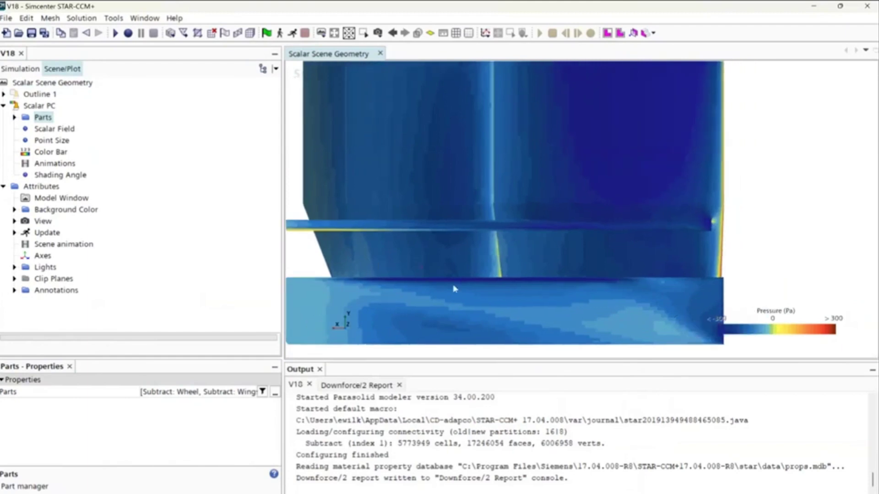
pyautogui.scroll(-3, 462, 307)
pyautogui.scroll(-3, 465, 273)
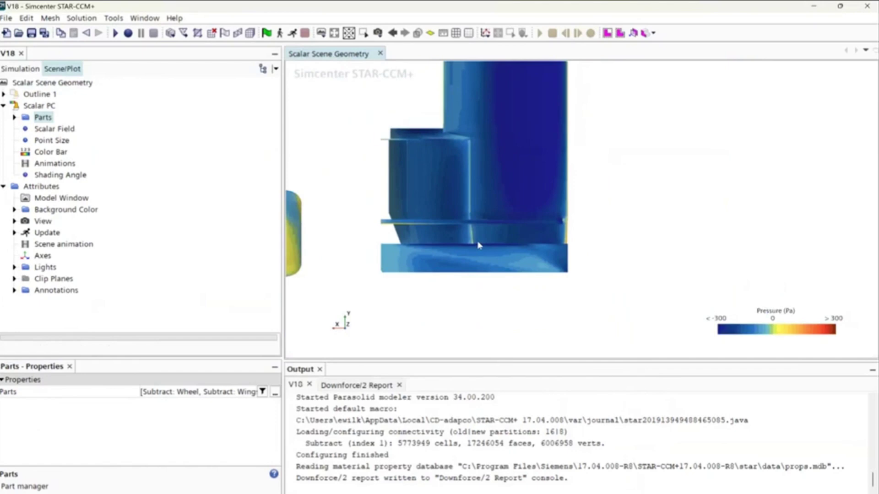
# - Examine the surface pressure on the front of the tyre and the upper surfaces of the wing and flaps
pyautogui.moveTo(475, 210); pyautogui.dragTo(486, 289, button='right')
pyautogui.scroll(-3, 437, 253)
pyautogui.moveTo(486, 289); pyautogui.dragTo(454, 187)
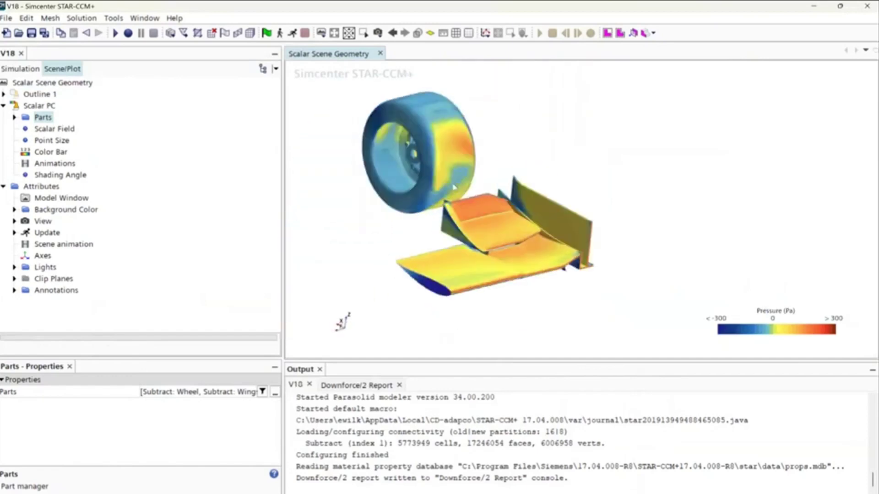
pyautogui.scroll(5, 460, 176)
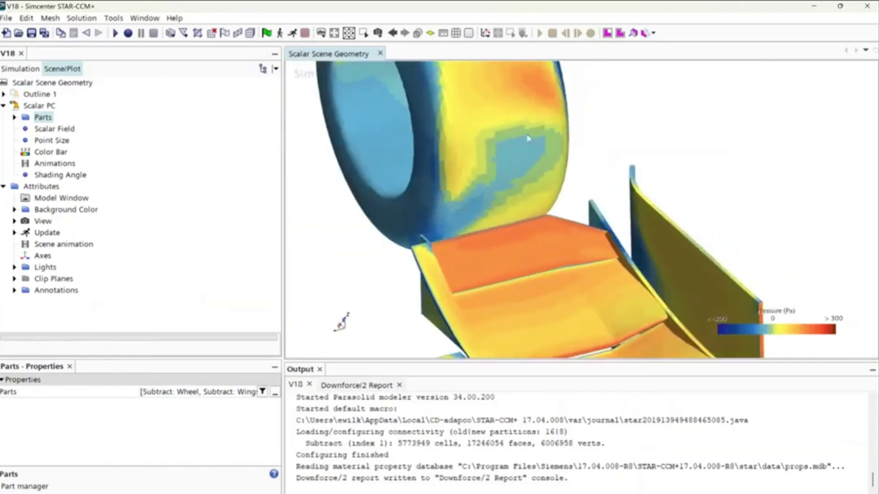
pyautogui.scroll(-4, 447, 231)
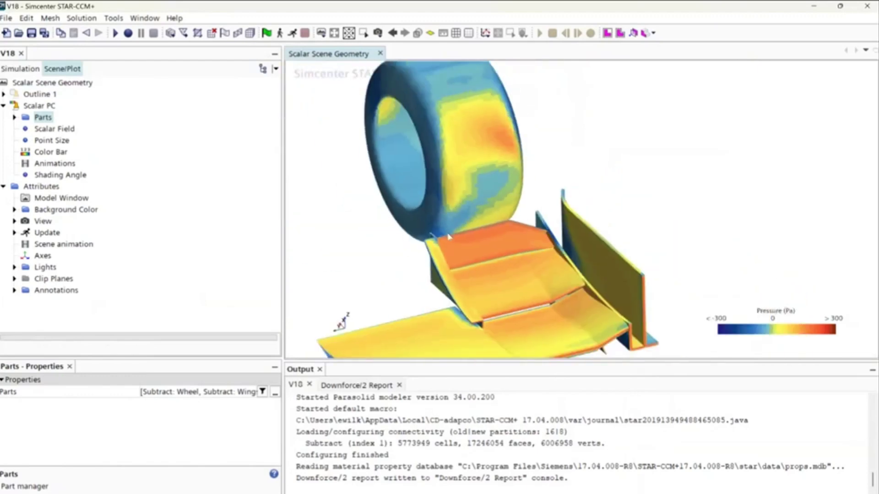
pyautogui.moveTo(434, 239); pyautogui.dragTo(513, 220)
pyautogui.moveTo(403, 242); pyautogui.dragTo(523, 241, button='right')
pyautogui.moveTo(522, 241); pyautogui.dragTo(522, 180)
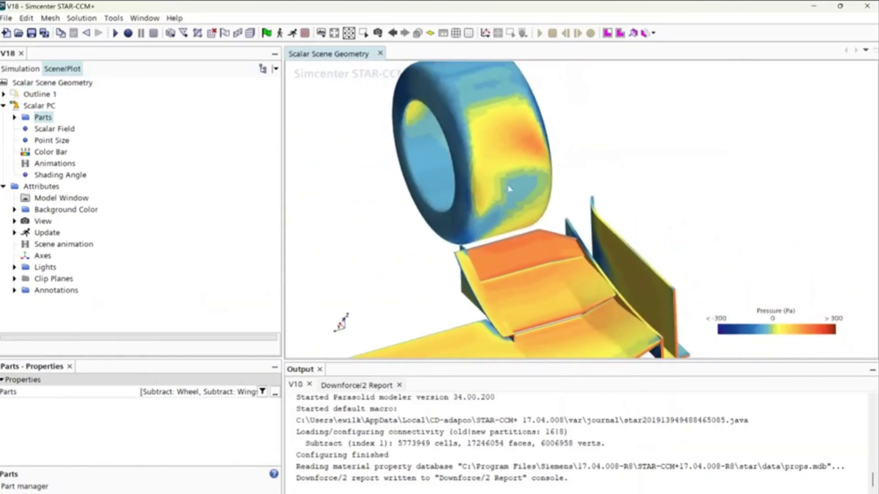
# - Examine the surface pressure on the endplates and in the gap between them beside the flaps
pyautogui.moveTo(506, 270); pyautogui.dragTo(522, 238)
pyautogui.moveTo(522, 238); pyautogui.dragTo(526, 227, button='right')
pyautogui.scroll(8, 525, 226)
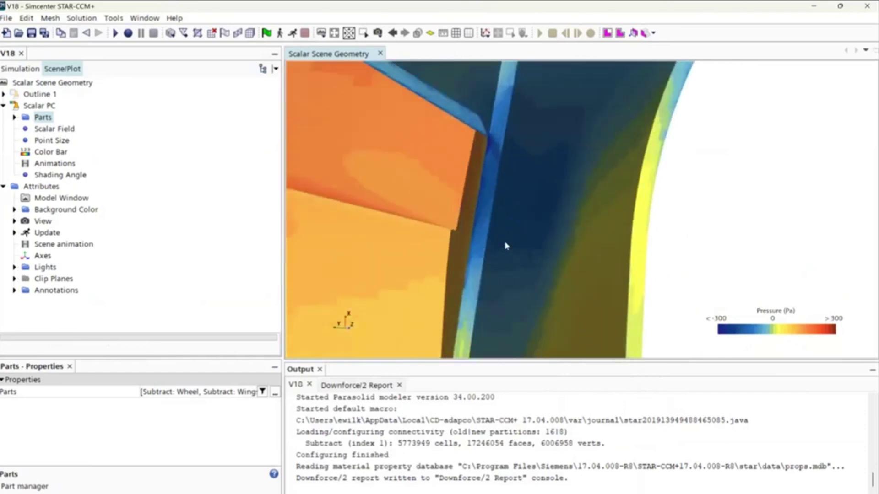
pyautogui.moveTo(506, 246); pyautogui.dragTo(486, 166)
pyautogui.scroll(-8, 486, 167)
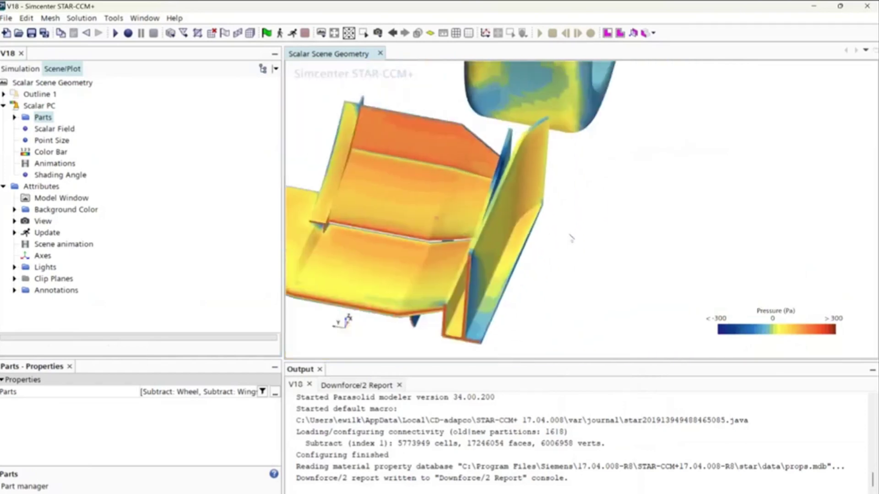
# - Examine the surface pressure on the wing and tyre from directly above and directly below
pyautogui.moveTo(571, 237); pyautogui.dragTo(509, 196)
pyautogui.press('t')
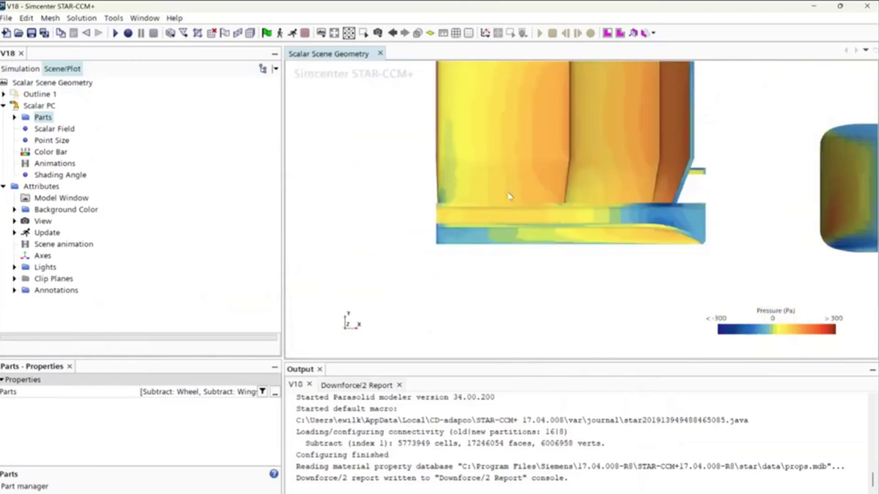
pyautogui.press('t')
pyautogui.scroll(-6, 508, 222)
pyautogui.moveTo(510, 224); pyautogui.dragTo(470, 297, button='right')
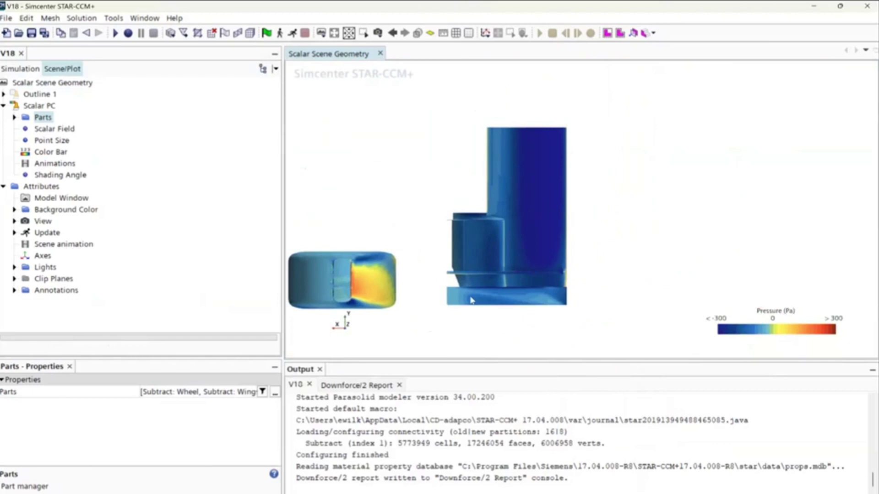
pyautogui.scroll(4, 471, 299)
pyautogui.scroll(-2, 487, 303)
pyautogui.moveTo(481, 288); pyautogui.dragTo(627, 275, button='right')
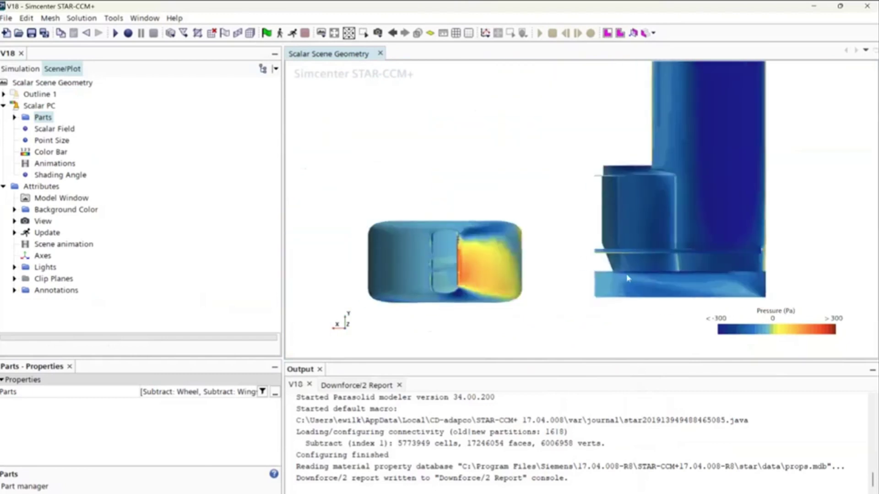
pyautogui.scroll(-2, 627, 276)
pyautogui.scroll(-3, 595, 268)
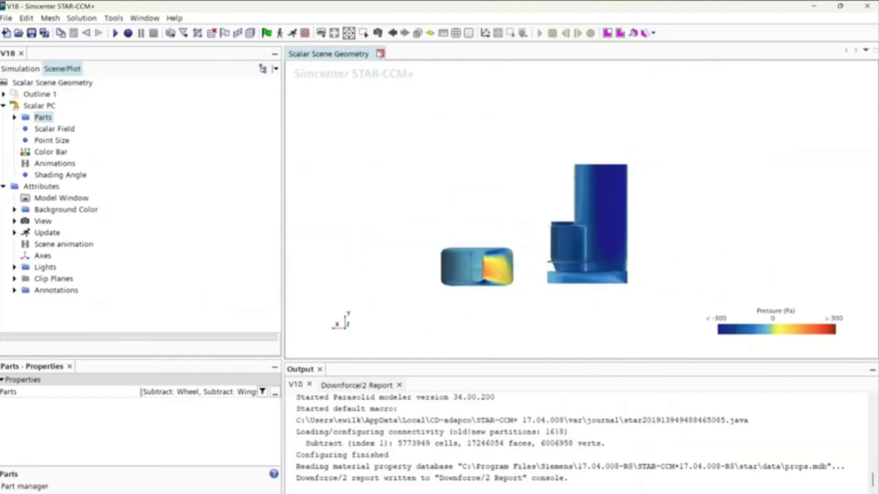
# - Close Scalar Scene Geometry and collapse the Scenes and Derived Parts branches of the simulation tree
pyautogui.click(380, 54)
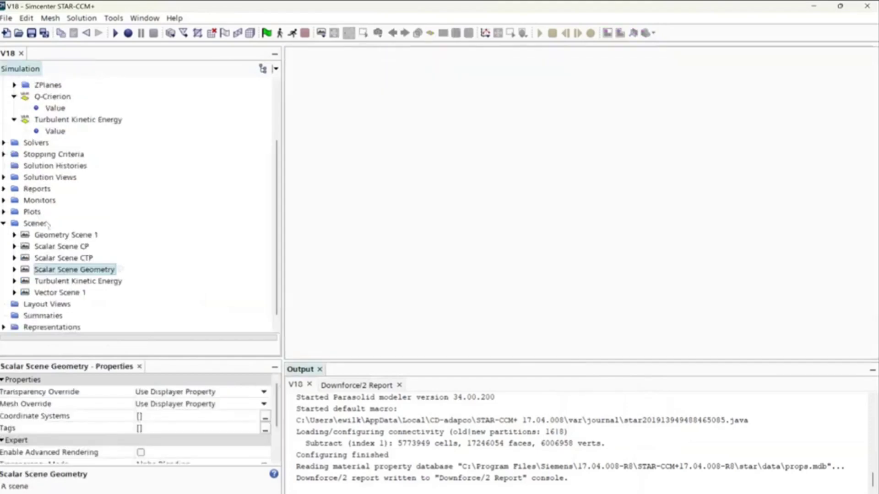
pyautogui.scroll(3, 27, 274)
pyautogui.click(4, 302)
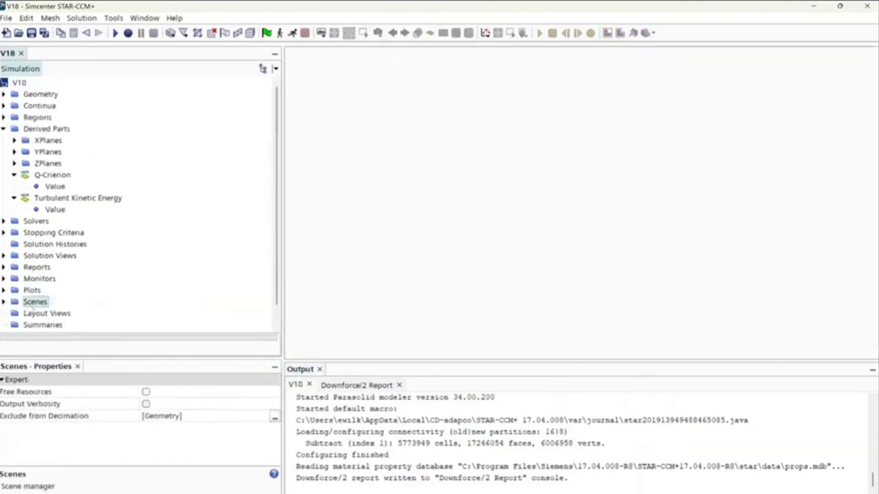
pyautogui.scroll(-2, 4, 206)
pyautogui.click(4, 108)
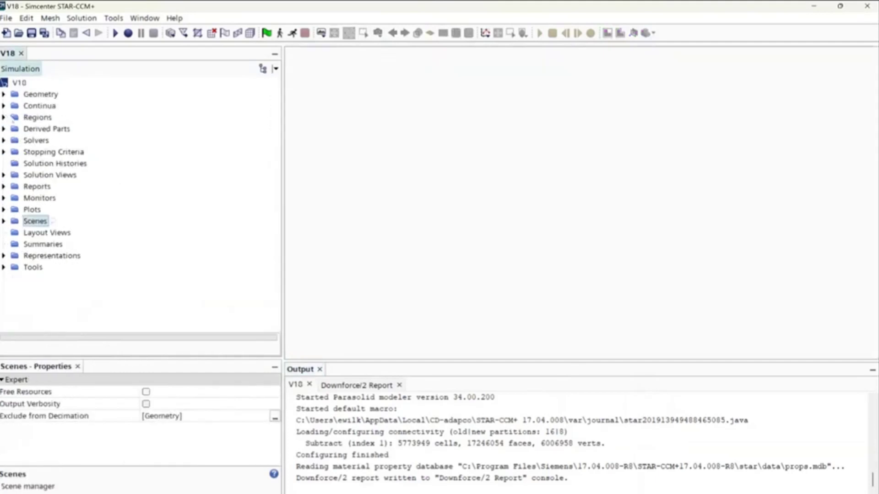
pyautogui.click(4, 95)
pyautogui.click(3, 94)
pyautogui.click(3, 95)
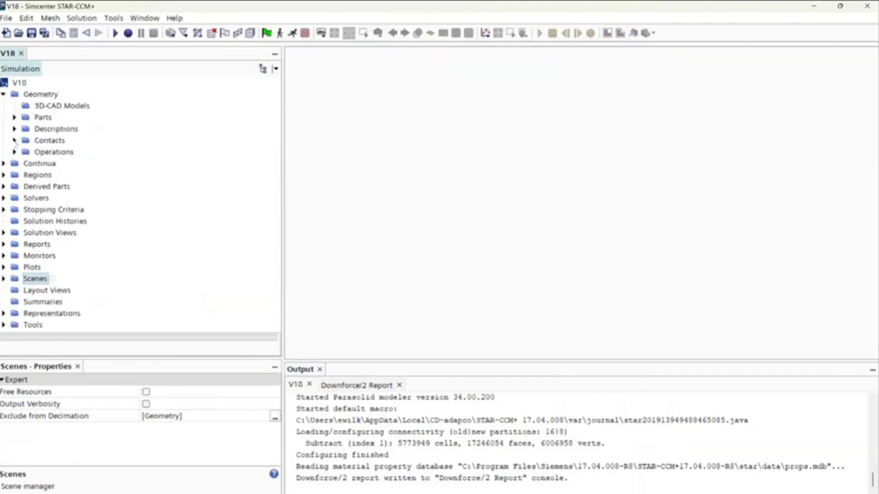
pyautogui.click(3, 95)
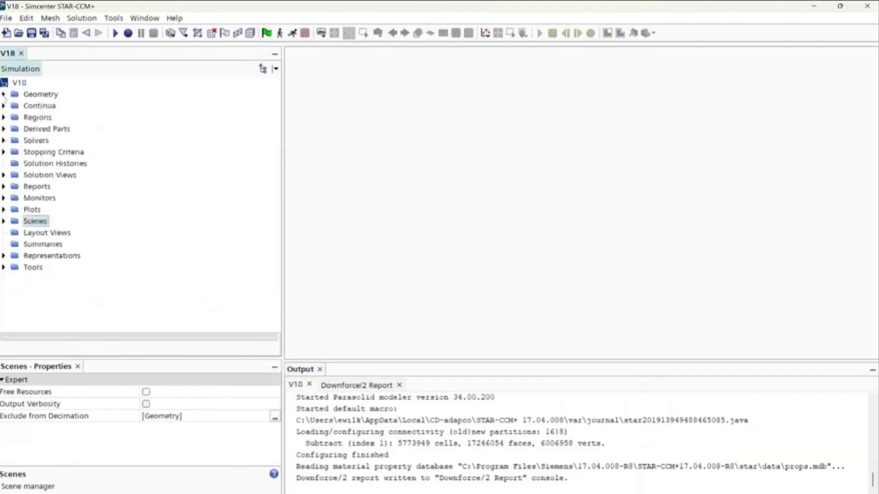
pyautogui.click(54, 19)
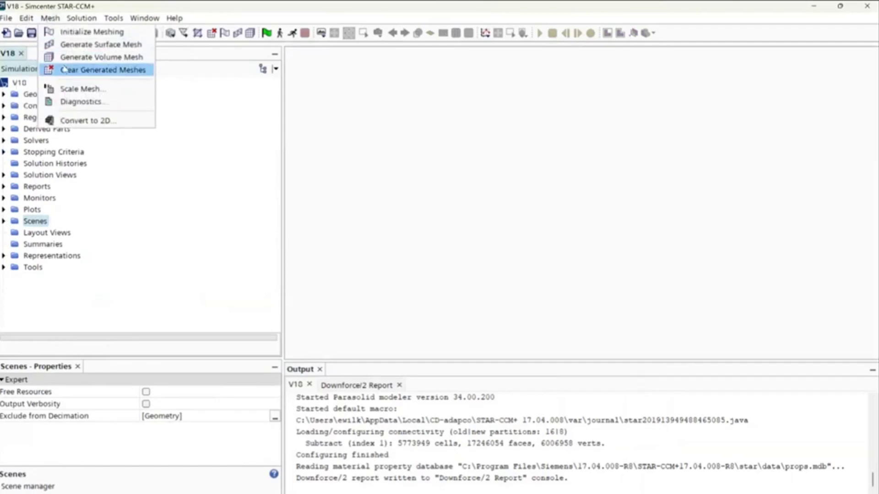
pyautogui.moveTo(82, 19)
pyautogui.moveTo(50, 18)
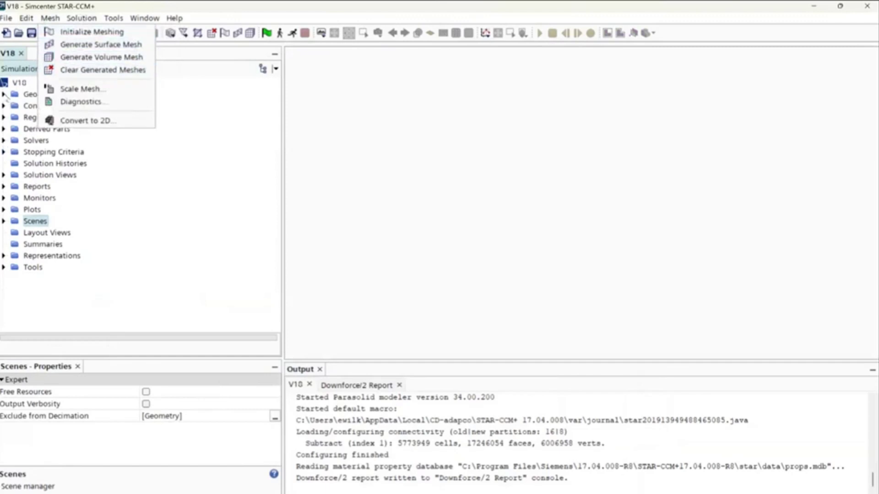
# - Review the list of geometry parts in the simulation tree and collapse the Geometry branch
pyautogui.click(3, 94)
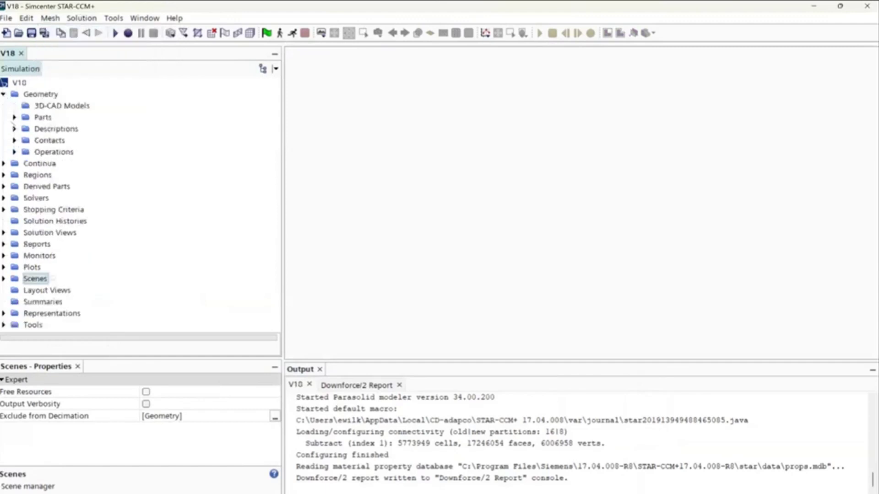
pyautogui.click(14, 117)
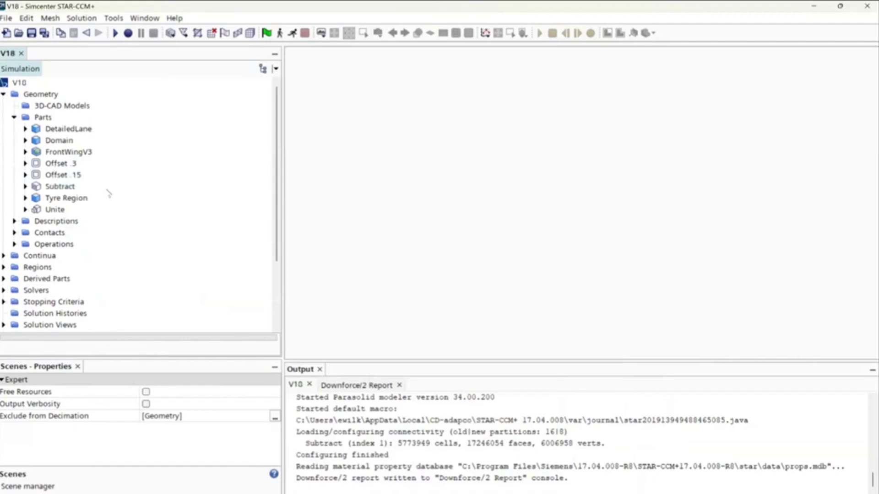
pyautogui.click(3, 95)
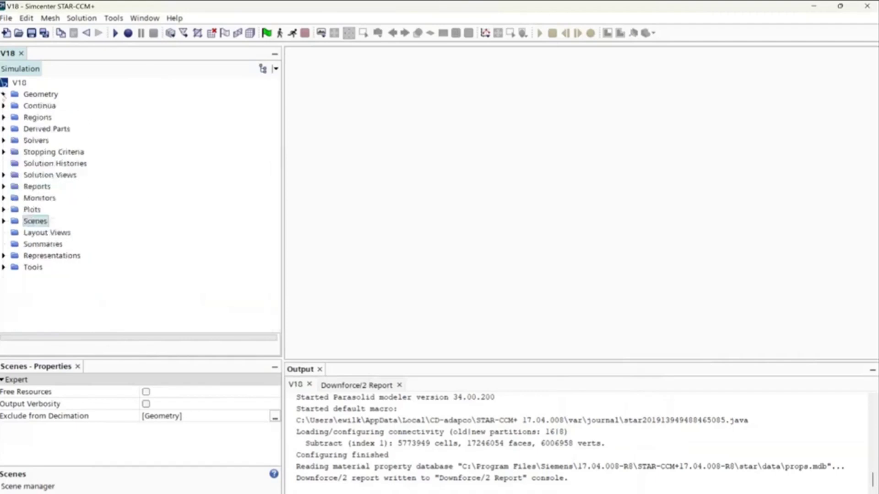
pyautogui.press('super+Tab')
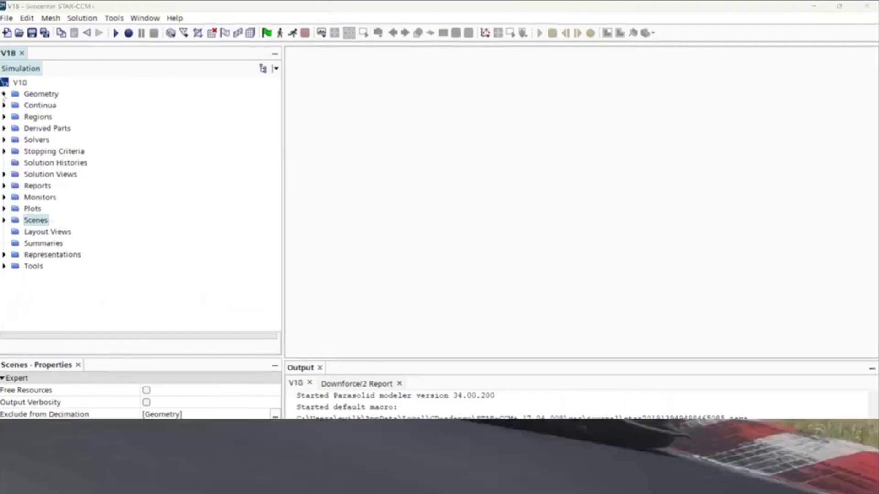
pyautogui.click(293, 183)
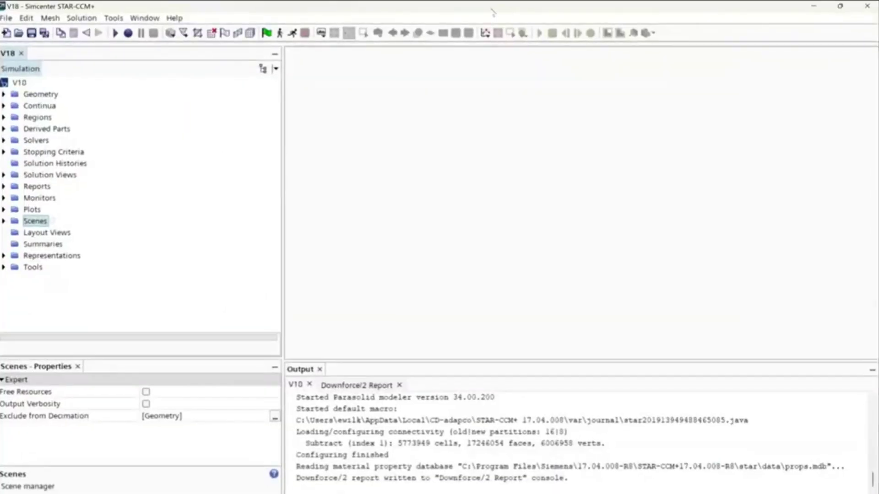